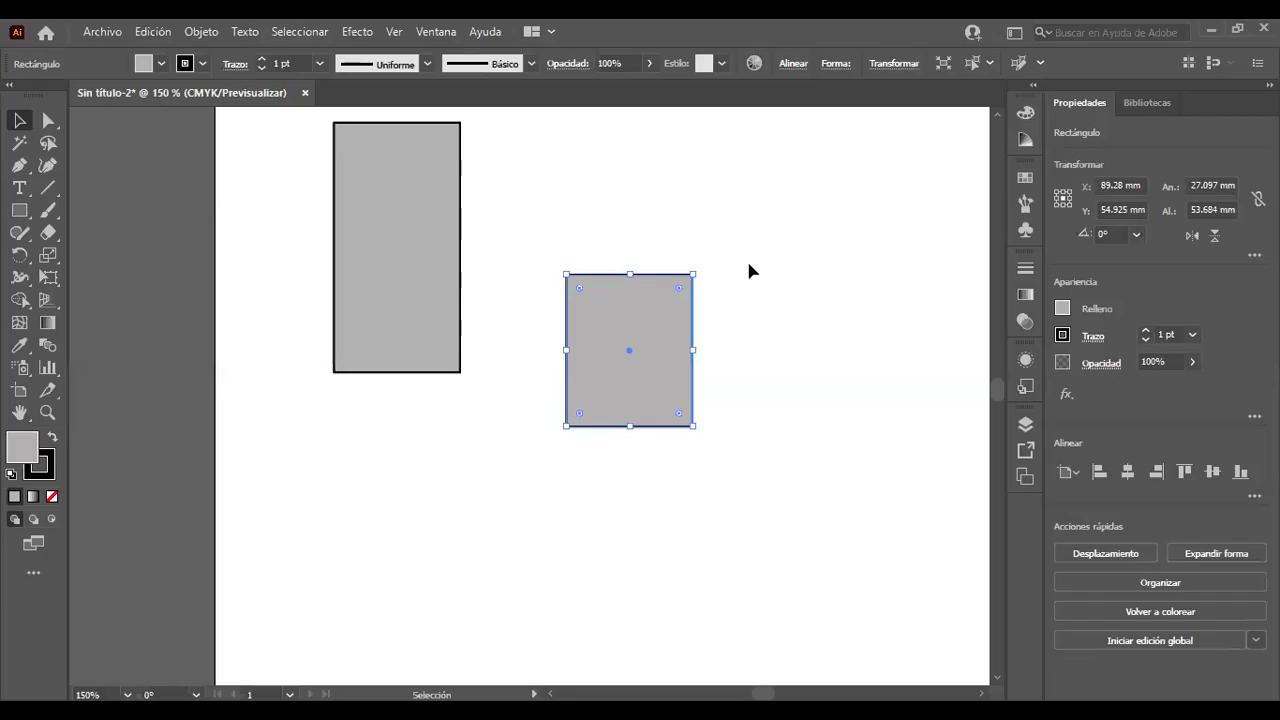
# Place the second grey rectangle beneath the tall one and shorten it to about 24.8 mm high.
pyautogui.moveTo(675, 330); pyautogui.dragTo(443, 427)
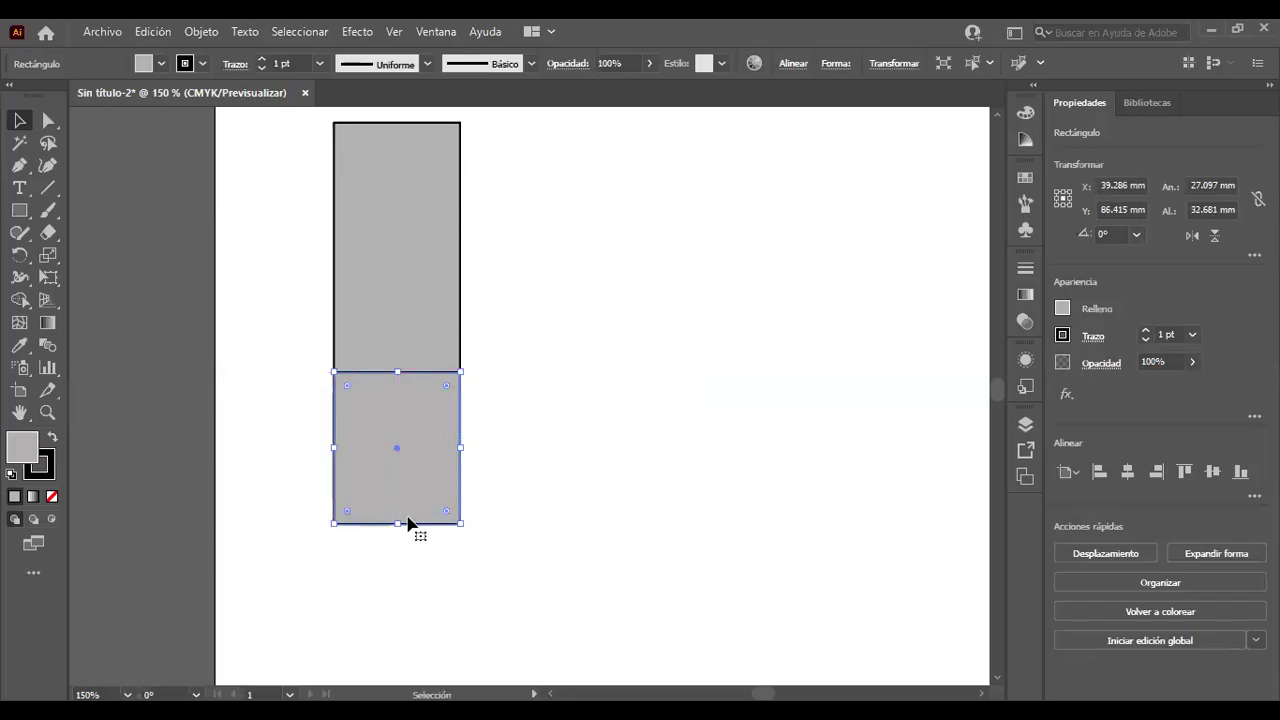
pyautogui.moveTo(399, 527); pyautogui.dragTo(407, 489)
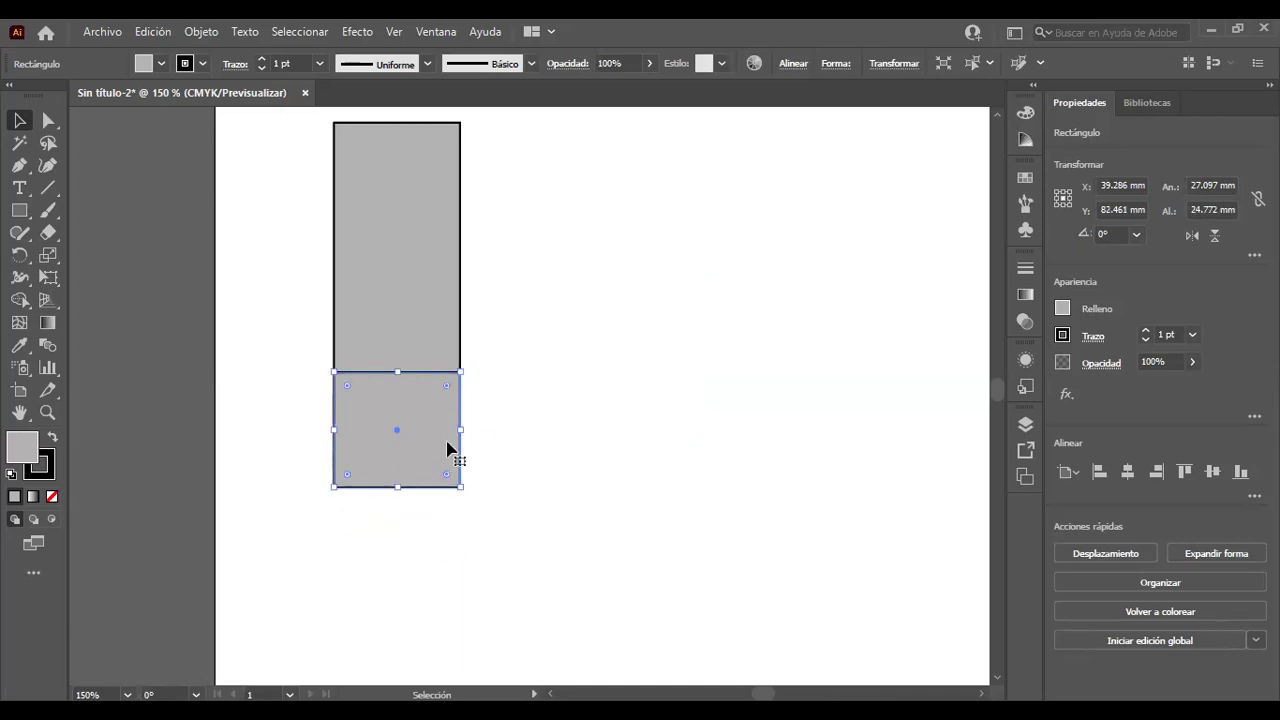
pyautogui.click(440, 242)
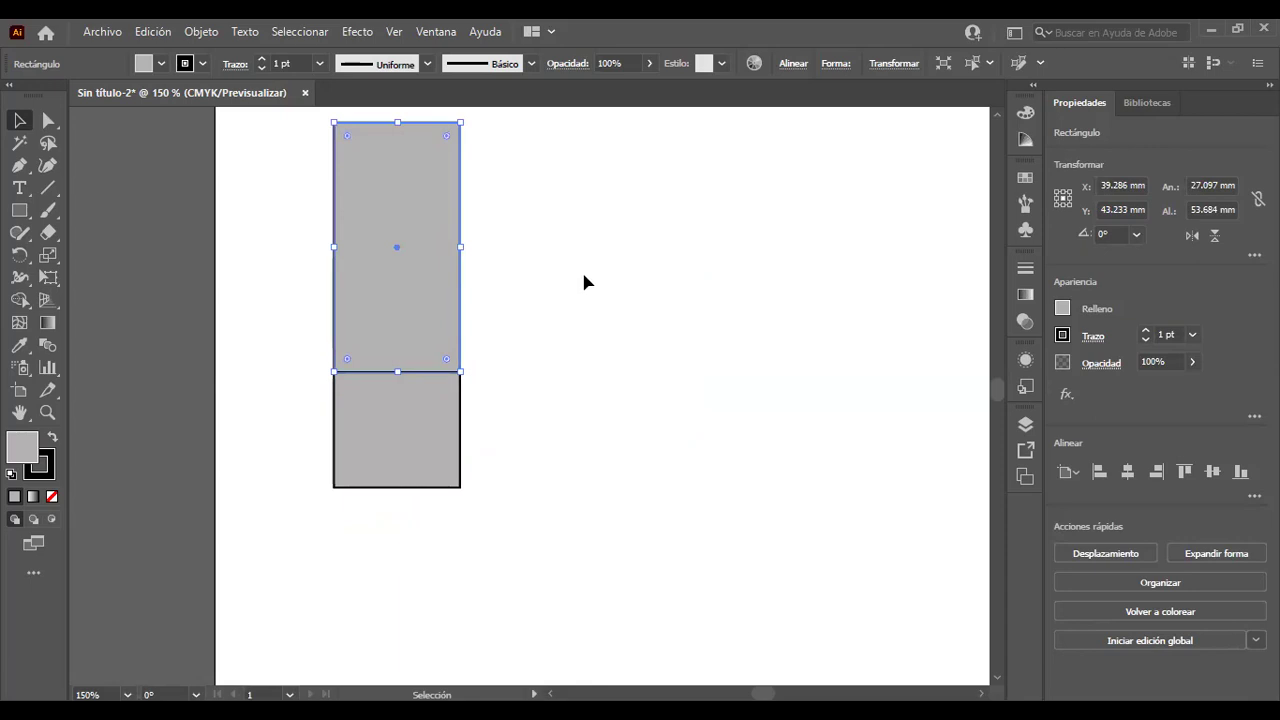
pyautogui.click(420, 462)
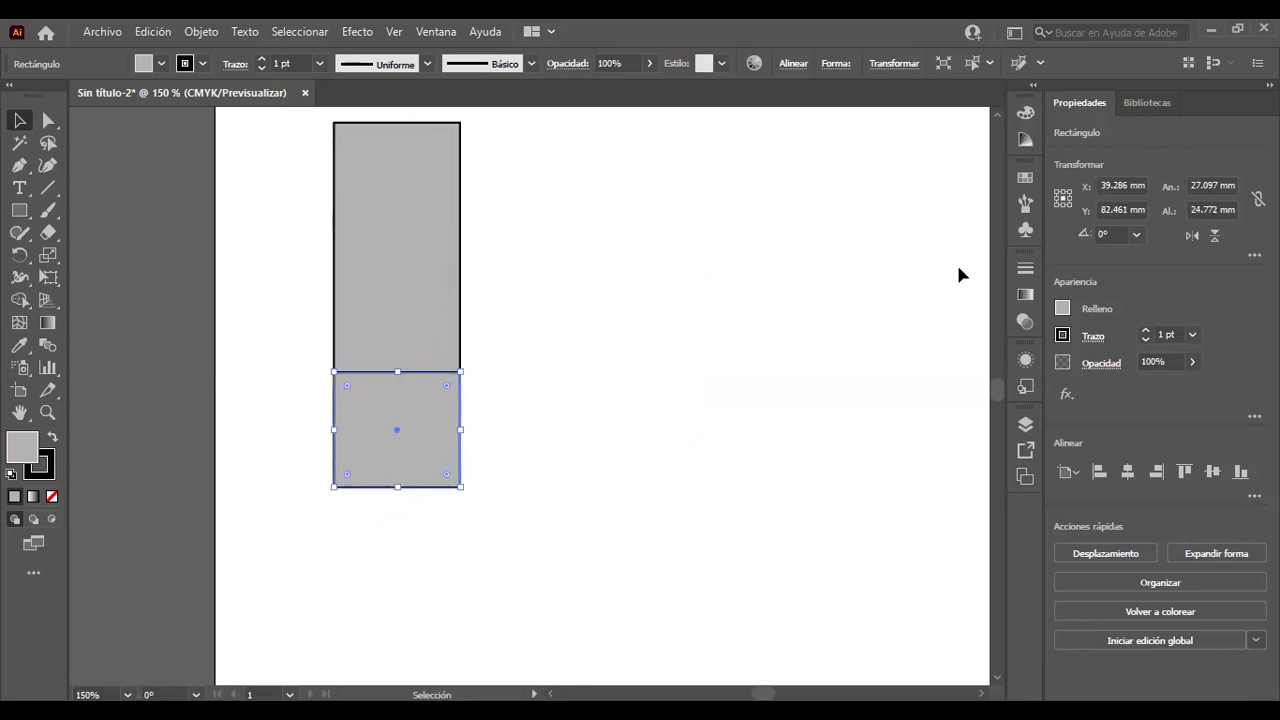
pyautogui.click(1026, 113)
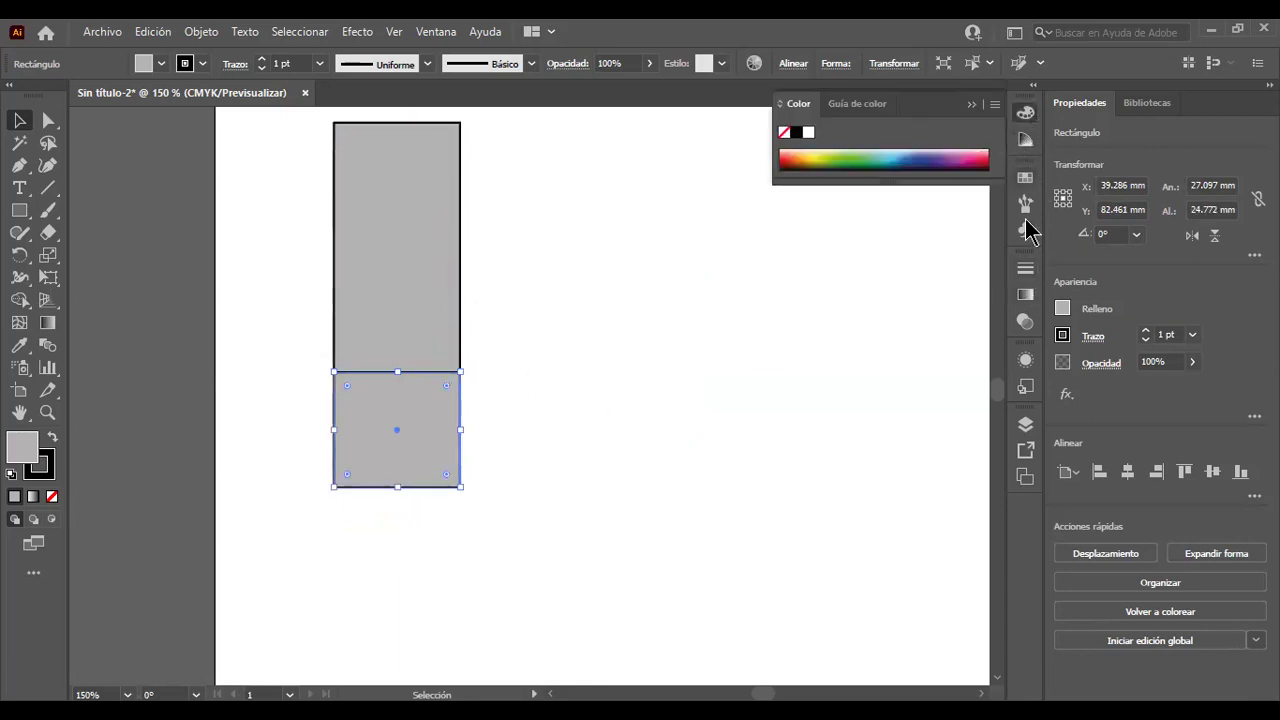
# Fill the lower rectangle red and reduce its stroke to none.
pyautogui.click(1062, 309)
pyautogui.click(910, 375)
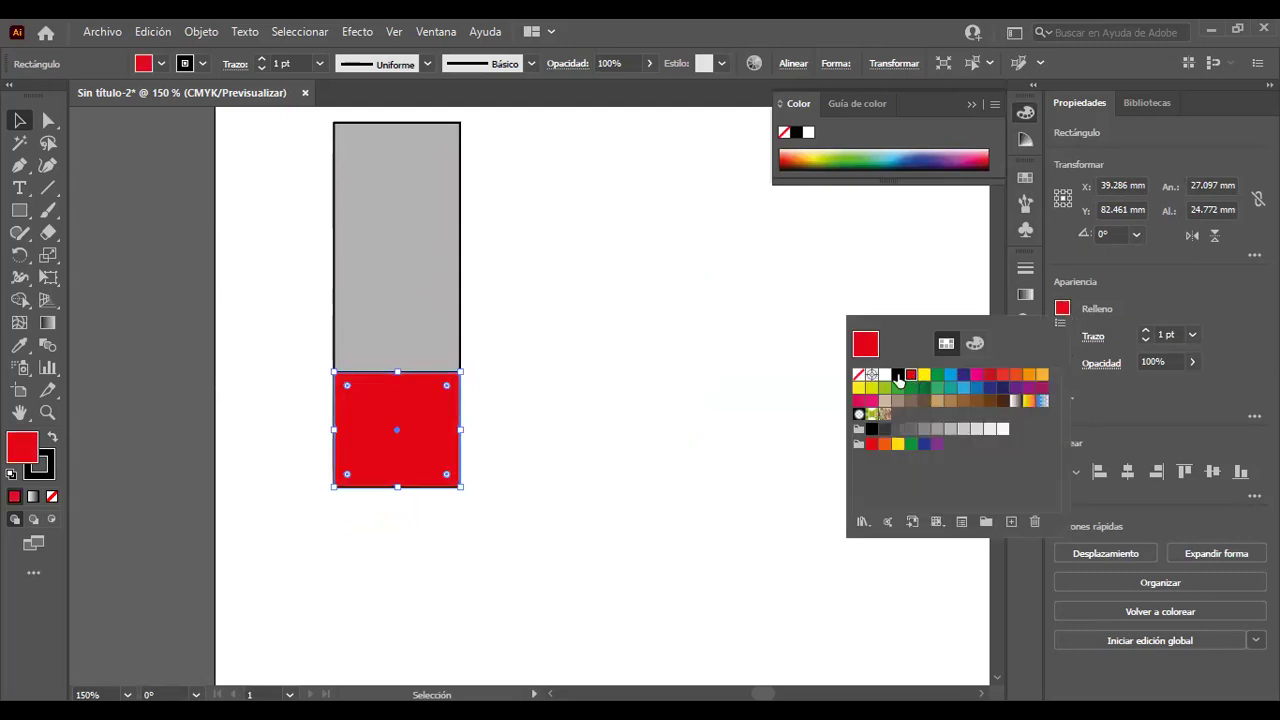
pyautogui.click(591, 348)
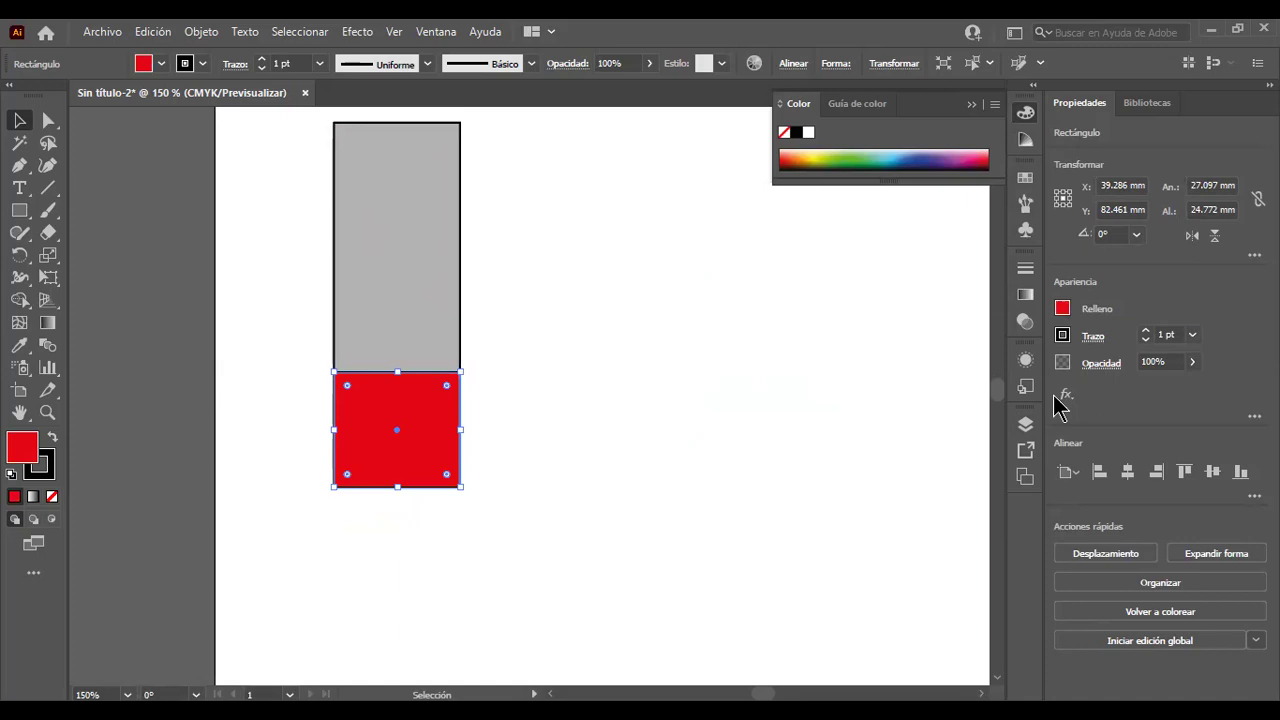
pyautogui.click(1146, 340)
pyautogui.click(1146, 340)
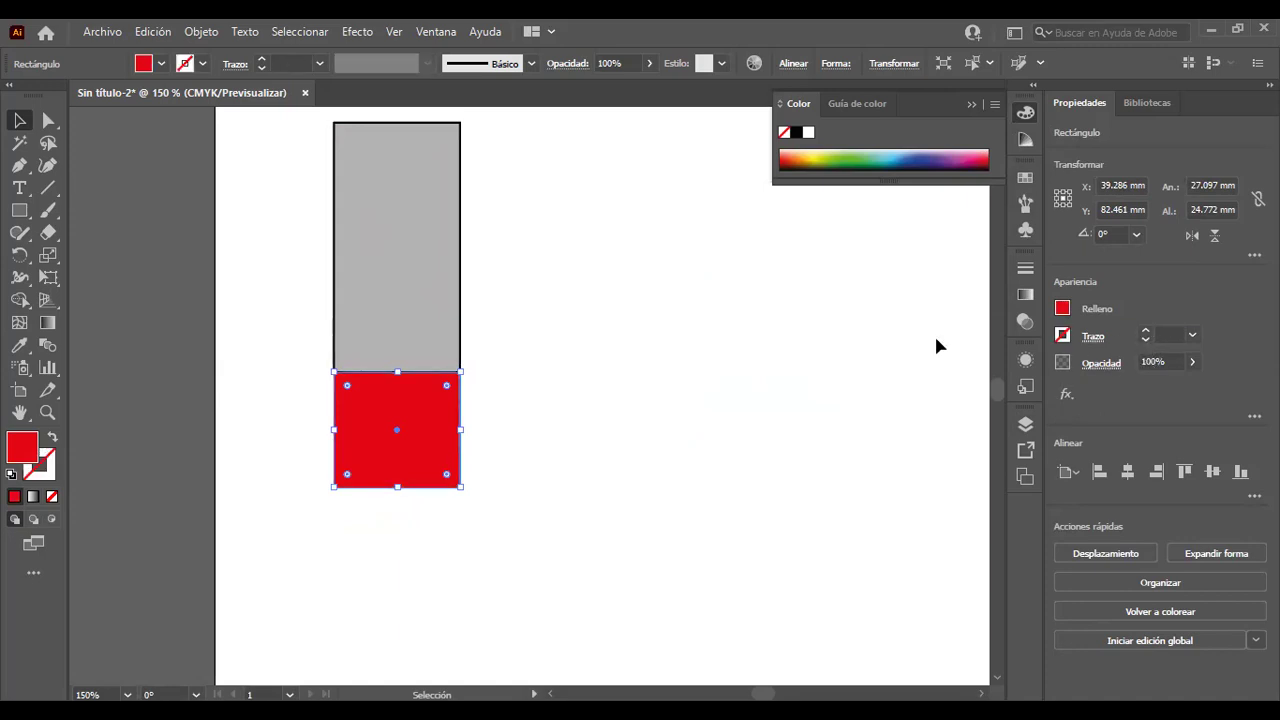
# Remove the grey rectangle's stroke as well, leaving nothing selected.
pyautogui.click(451, 289)
pyautogui.click(1146, 340)
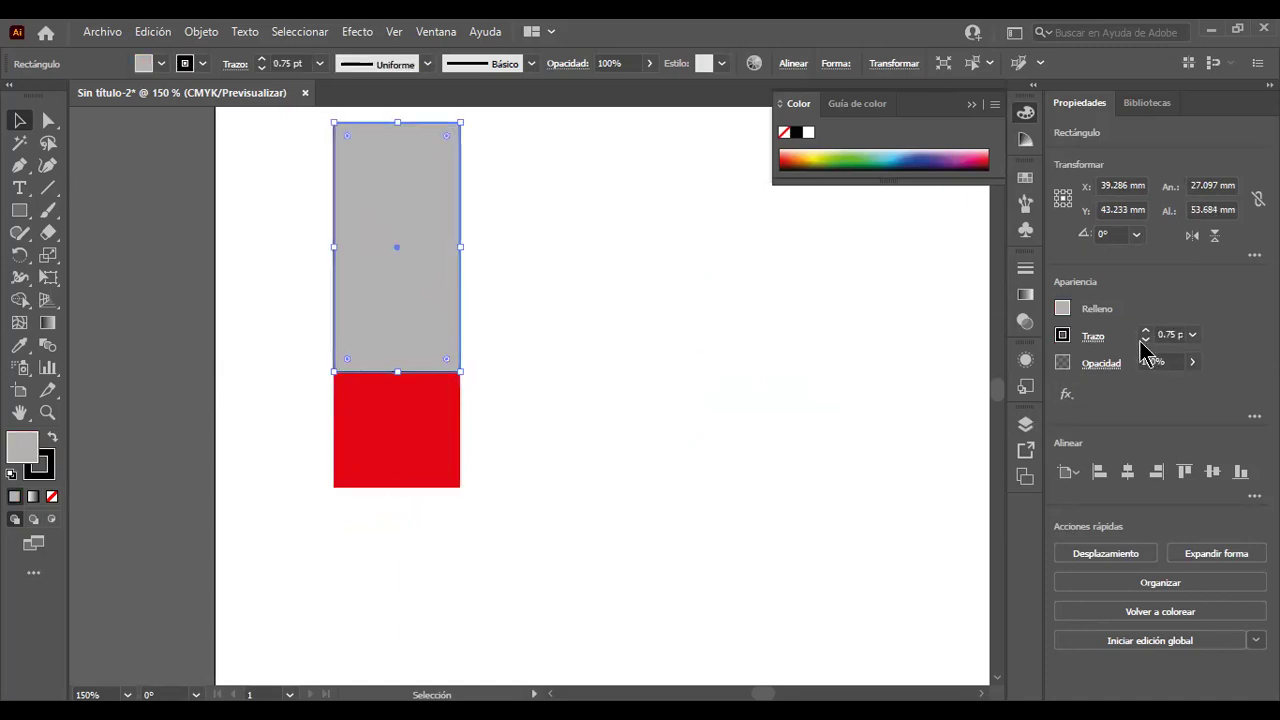
pyautogui.click(1146, 340)
pyautogui.click(746, 365)
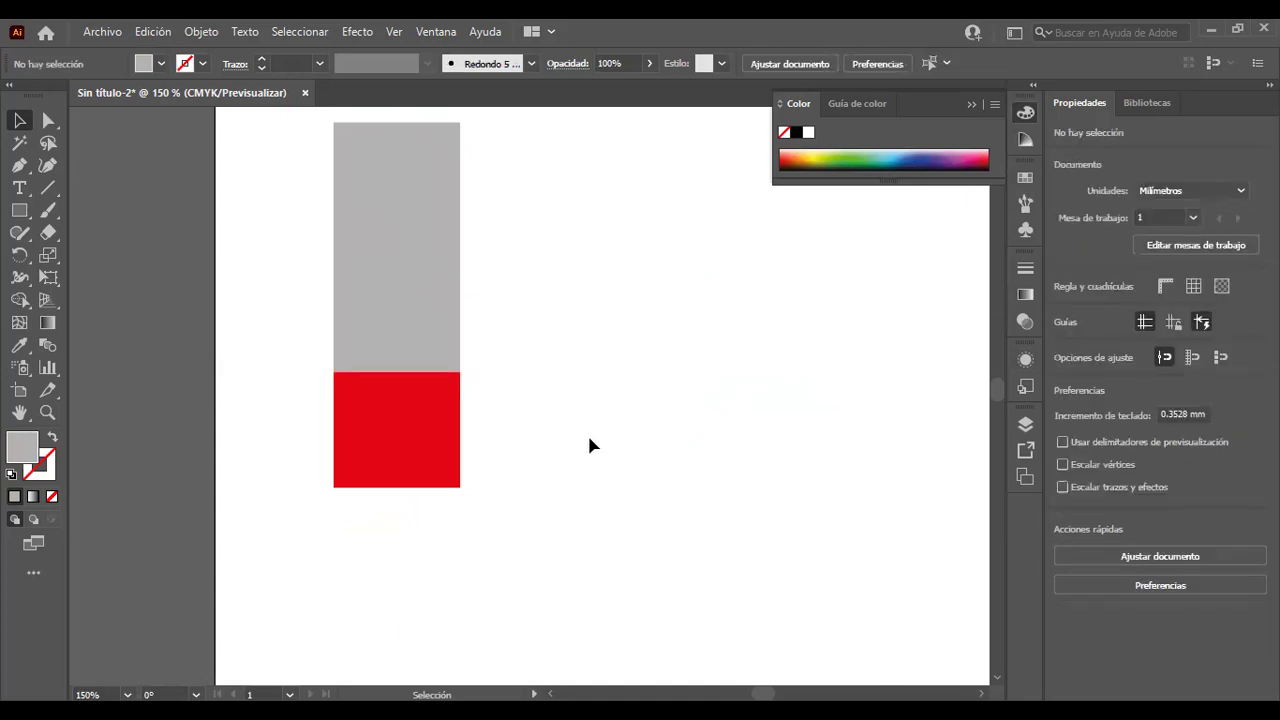
# Pan the view and set the grey rectangle squarely on top of the red one.
pyautogui.scroll(2, 591, 443)
pyautogui.moveTo(741, 444); pyautogui.dragTo(620, 478)
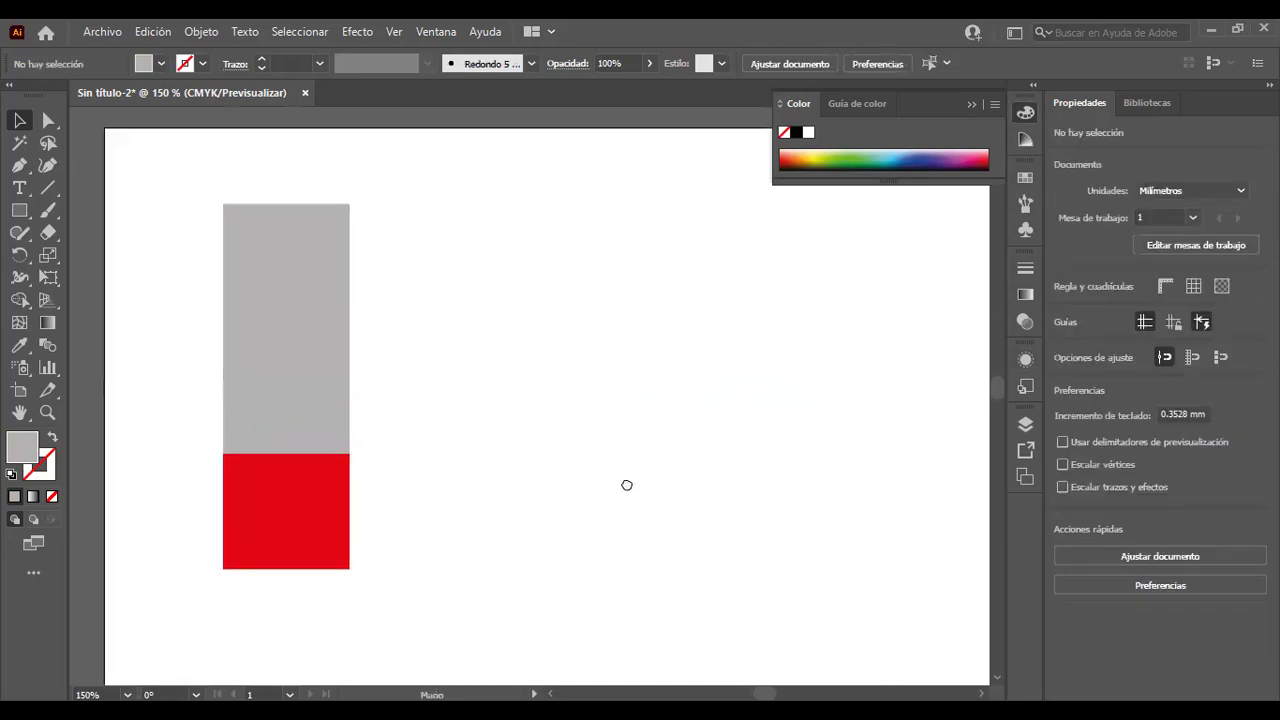
pyautogui.moveTo(328, 366)
pyautogui.mouseDown()
pyautogui.moveTo(407, 330)
pyautogui.moveTo(333, 370)
pyautogui.mouseUp()
pyautogui.click(418, 237)
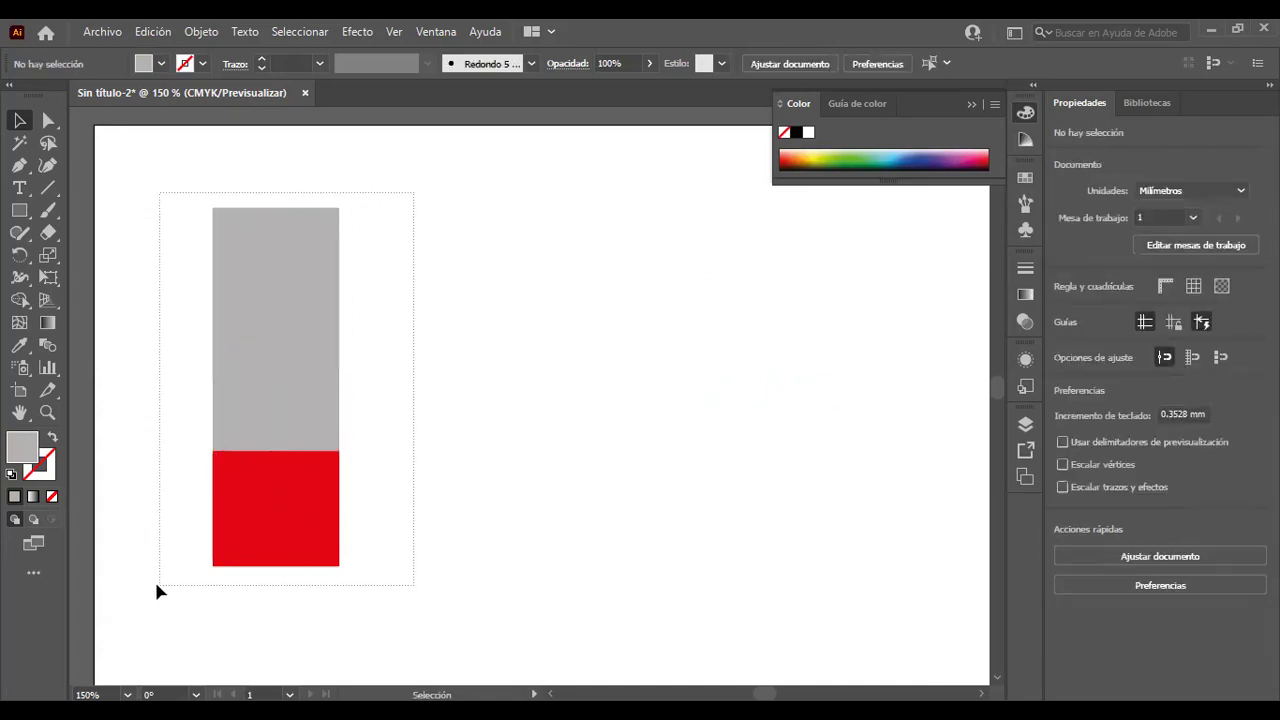
# Marquee-select both rectangles and group them with Ctrl+G.
pyautogui.moveTo(314, 624); pyautogui.dragTo(154, 580)
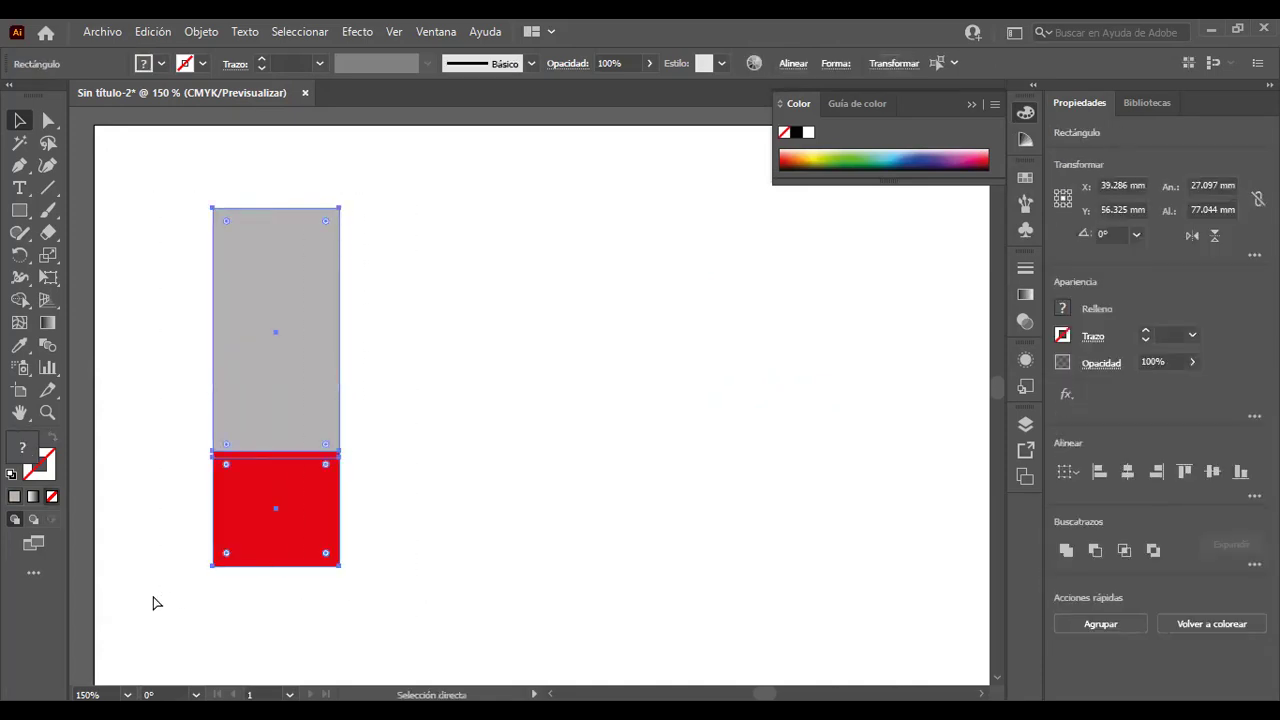
pyautogui.hotkey('ctrl', 'g')
pyautogui.press('v')
pyautogui.click(457, 477)
pyautogui.click(314, 406)
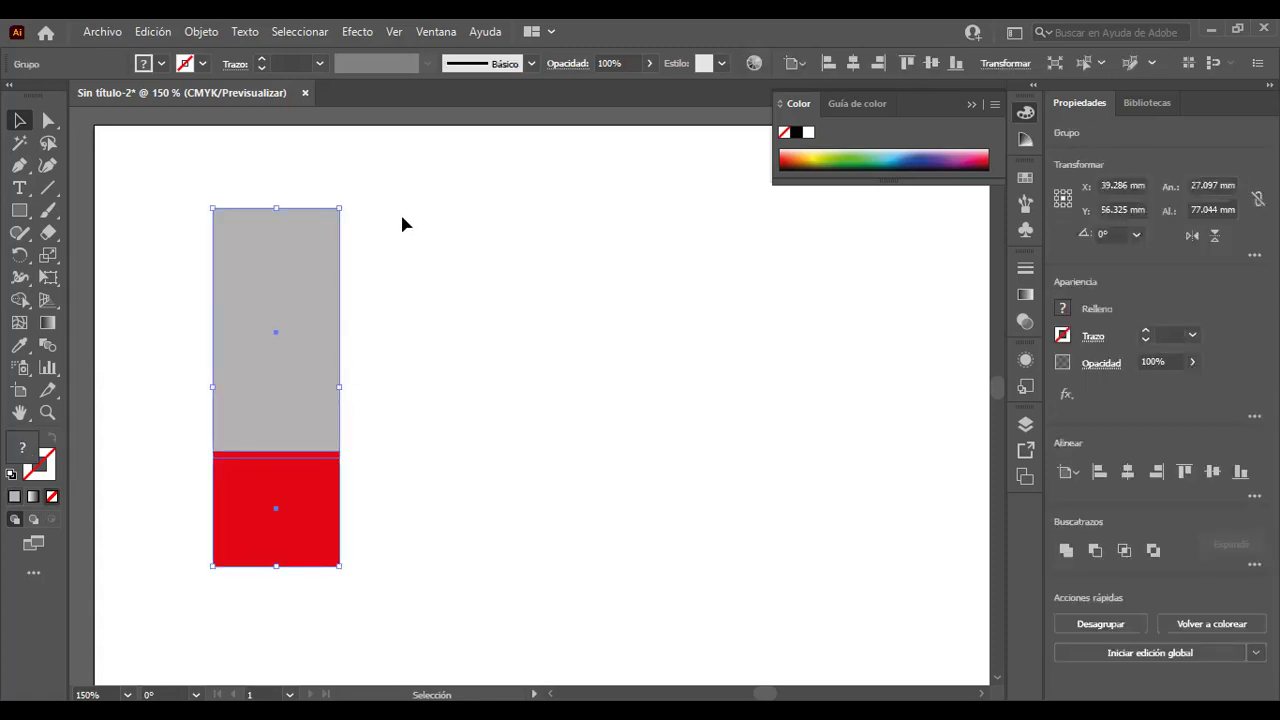
pyautogui.click(357, 31)
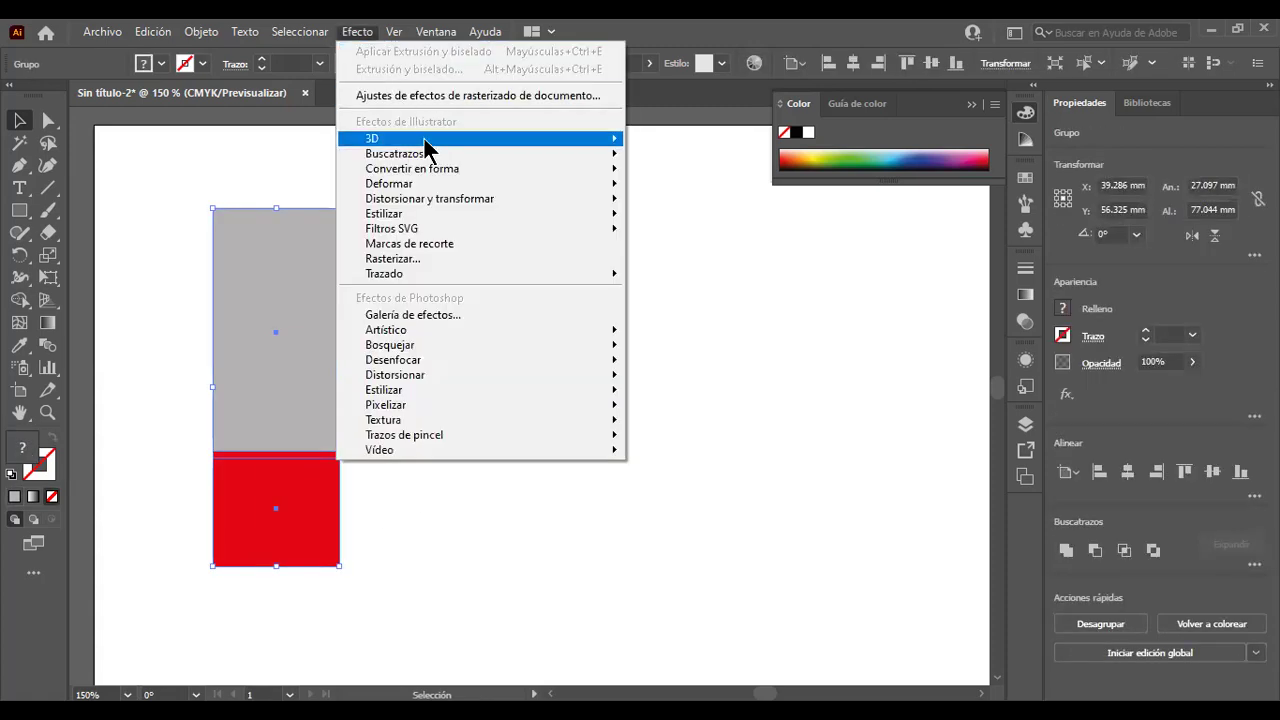
pyautogui.moveTo(372, 138)
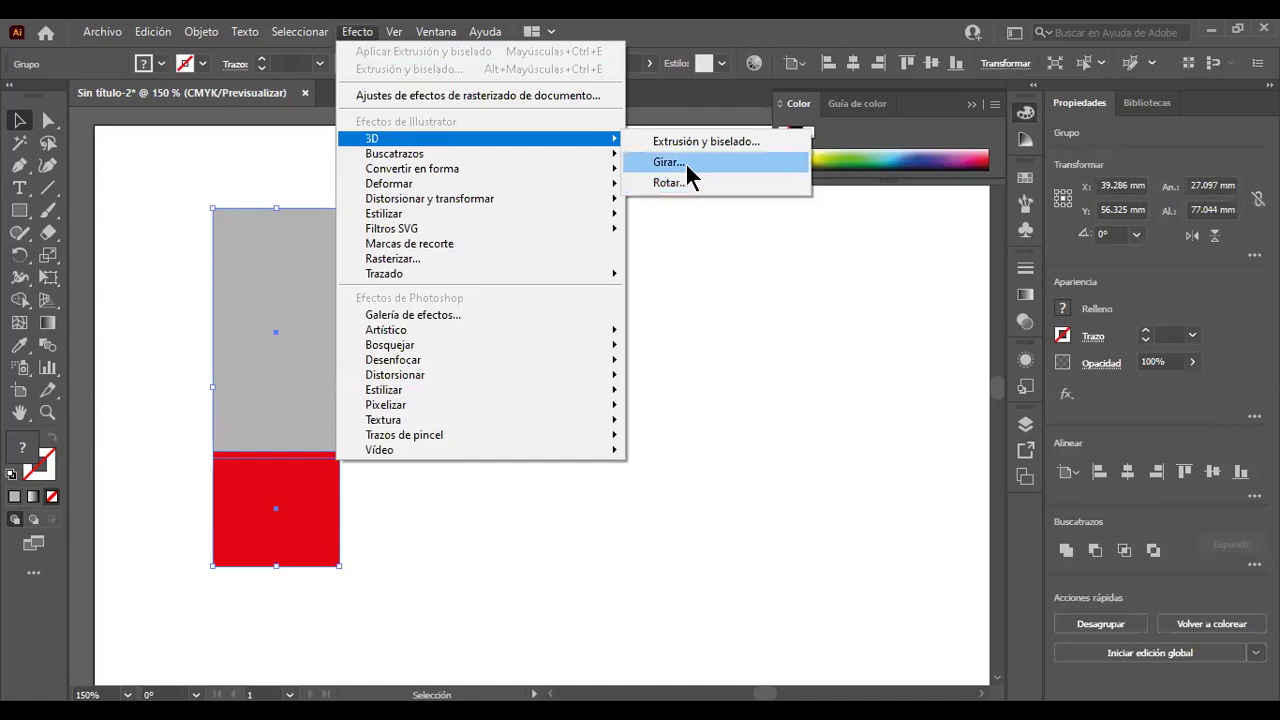
# Revolve the group 360° into a tilted grey-over-red cylinder, then shift it right and narrow it.
pyautogui.click(685, 162)
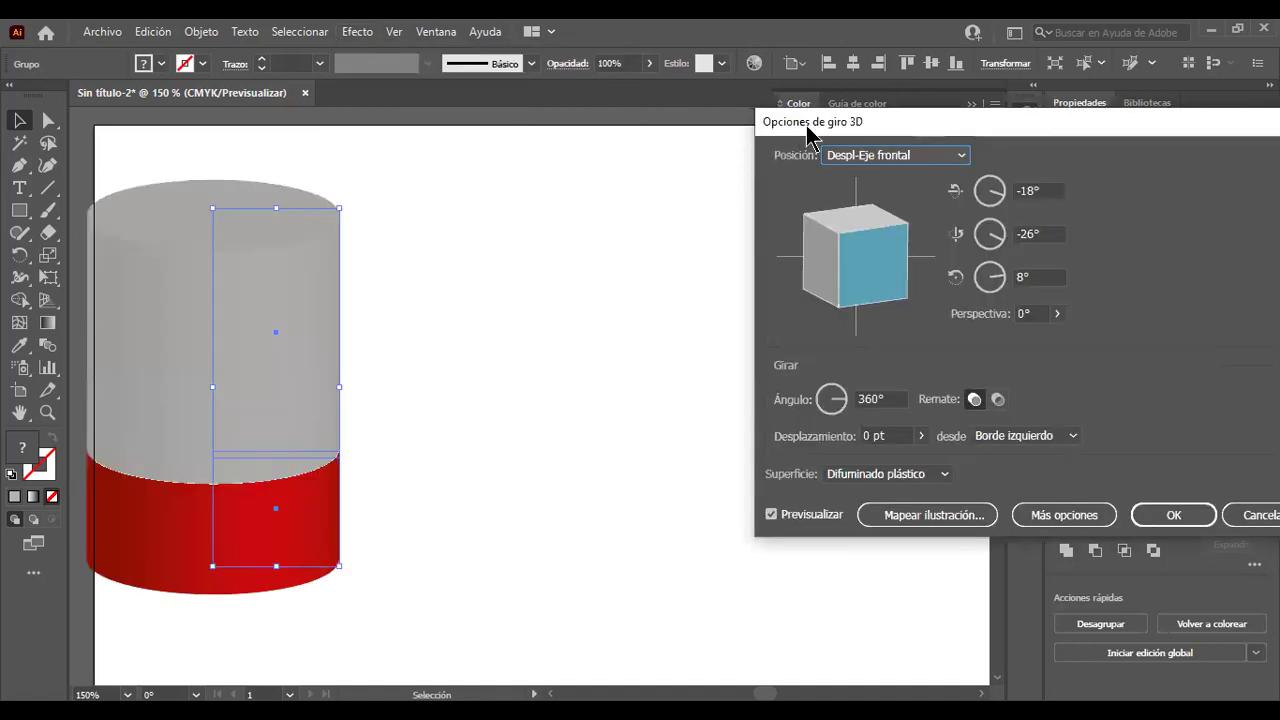
pyautogui.moveTo(806, 125); pyautogui.dragTo(592, 151)
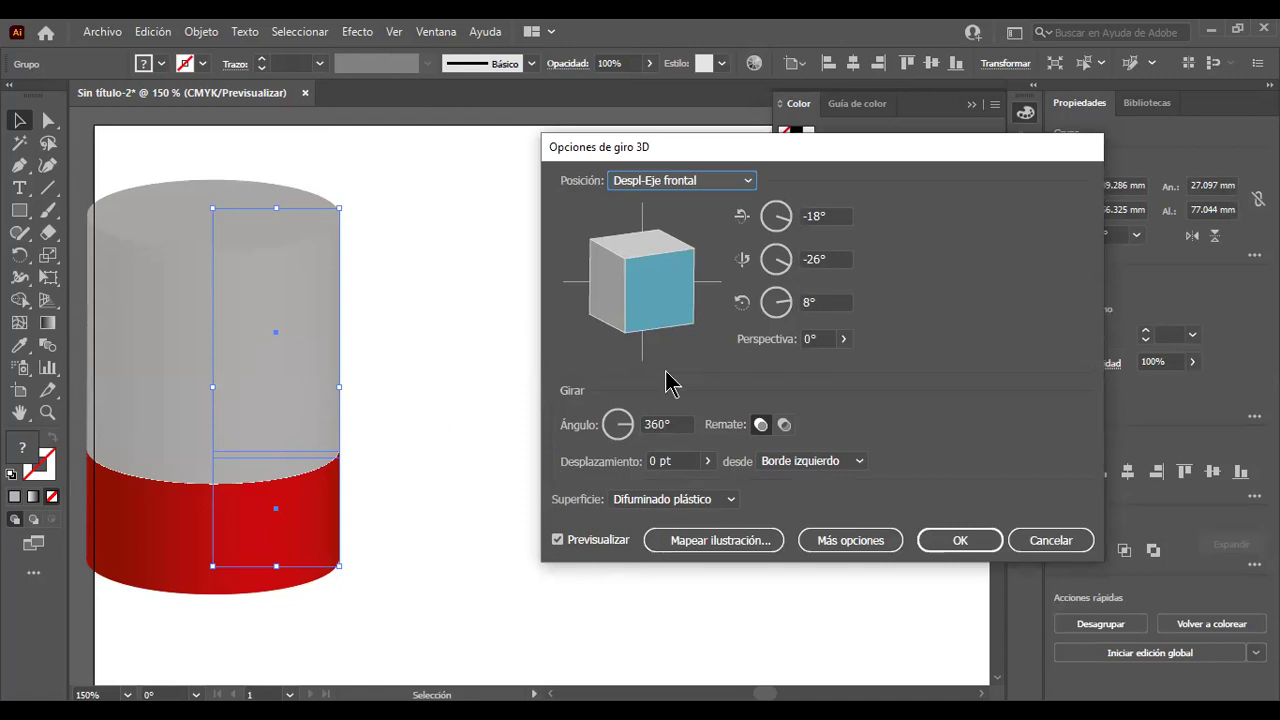
pyautogui.moveTo(655, 315)
pyautogui.mouseDown()
pyautogui.moveTo(670, 298)
pyautogui.moveTo(657, 278)
pyautogui.moveTo(642, 307)
pyautogui.moveTo(660, 317)
pyautogui.moveTo(625, 313)
pyautogui.moveTo(609, 291)
pyautogui.moveTo(634, 263)
pyautogui.moveTo(672, 299)
pyautogui.moveTo(674, 288)
pyautogui.mouseUp()
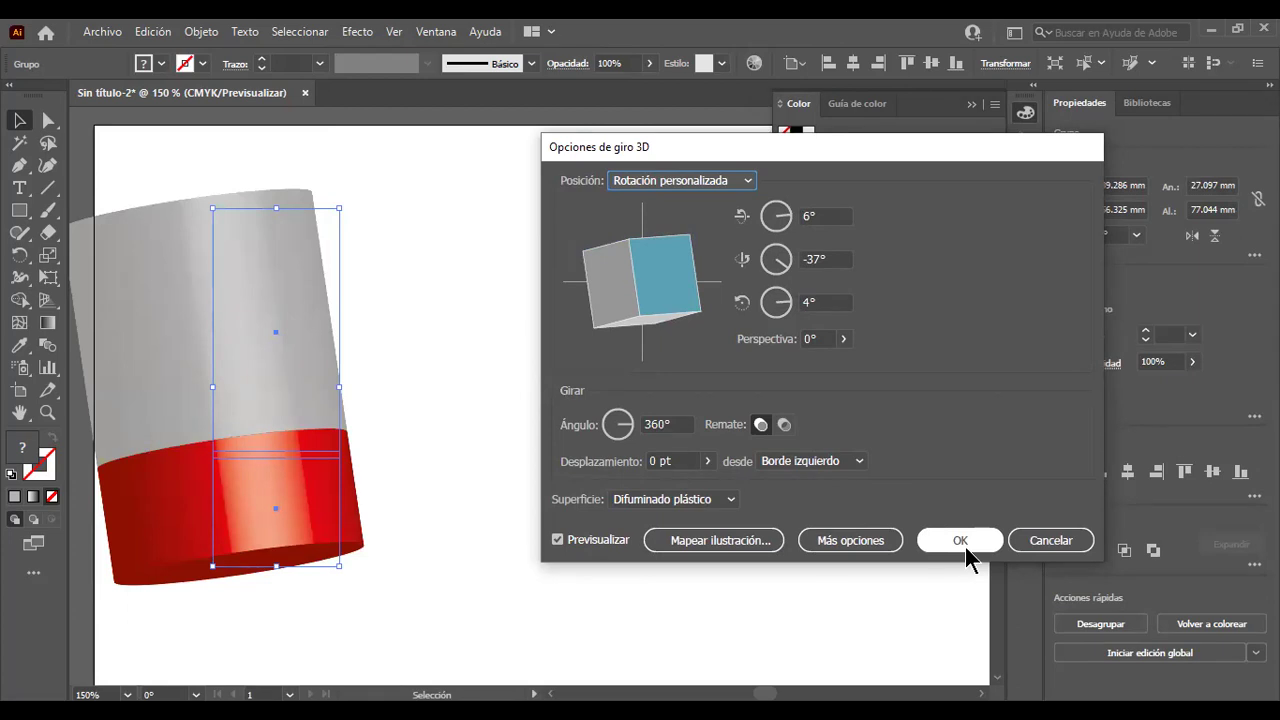
pyautogui.click(963, 547)
pyautogui.moveTo(249, 423); pyautogui.dragTo(716, 423)
pyautogui.moveTo(807, 387)
pyautogui.mouseDown()
pyautogui.moveTo(751, 389)
pyautogui.moveTo(757, 406)
pyautogui.mouseUp()
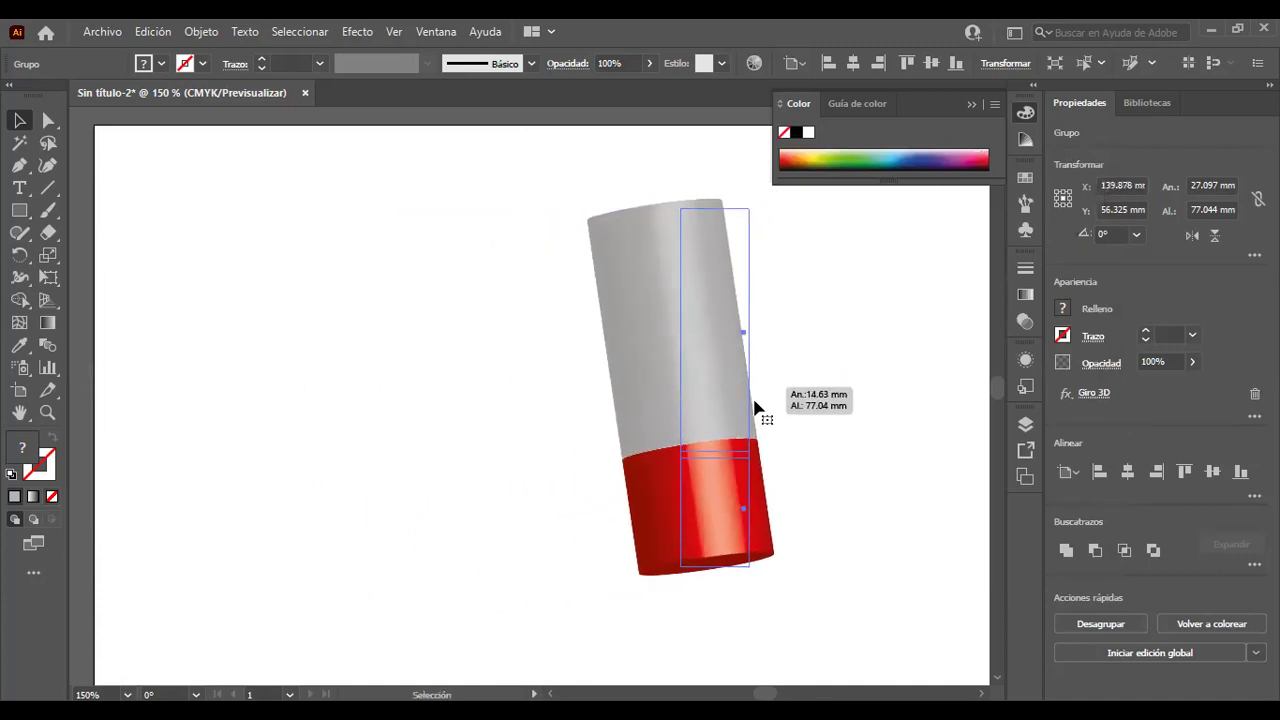
# Nudge the cylinder right, then up and to the left on the artboard.
pyautogui.click(862, 484)
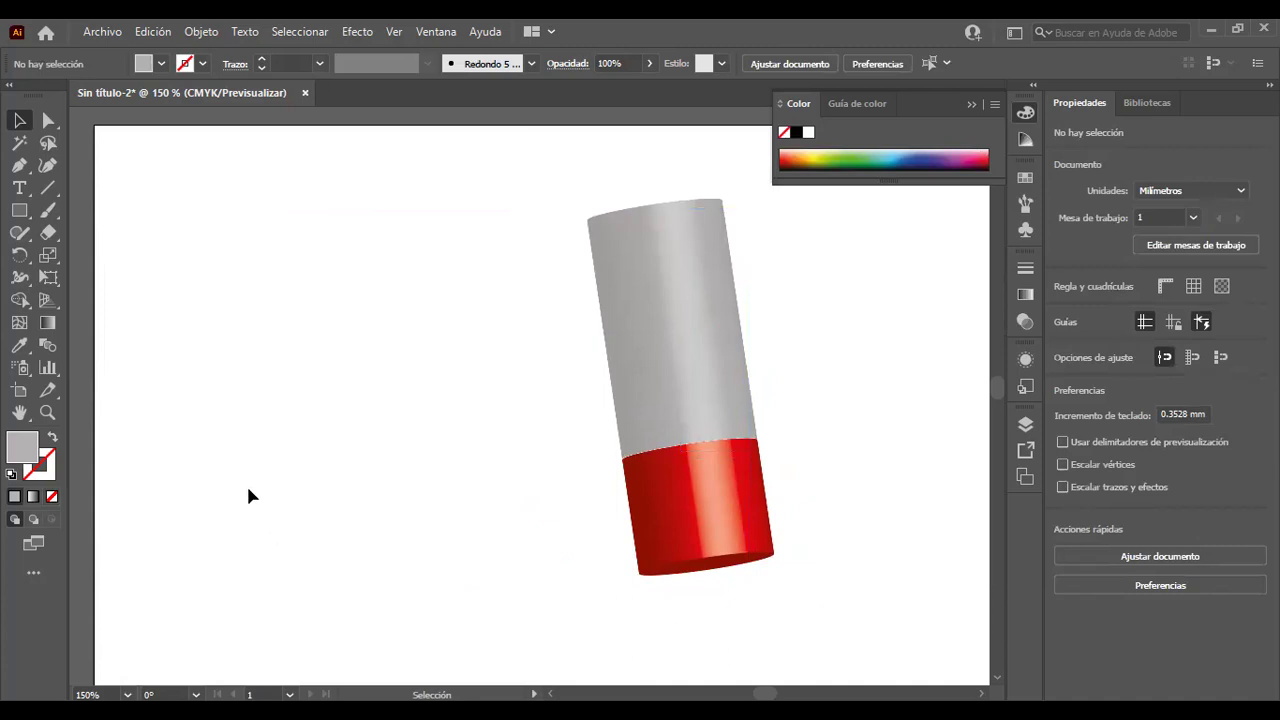
pyautogui.moveTo(690, 530); pyautogui.dragTo(812, 495)
pyautogui.click(476, 432)
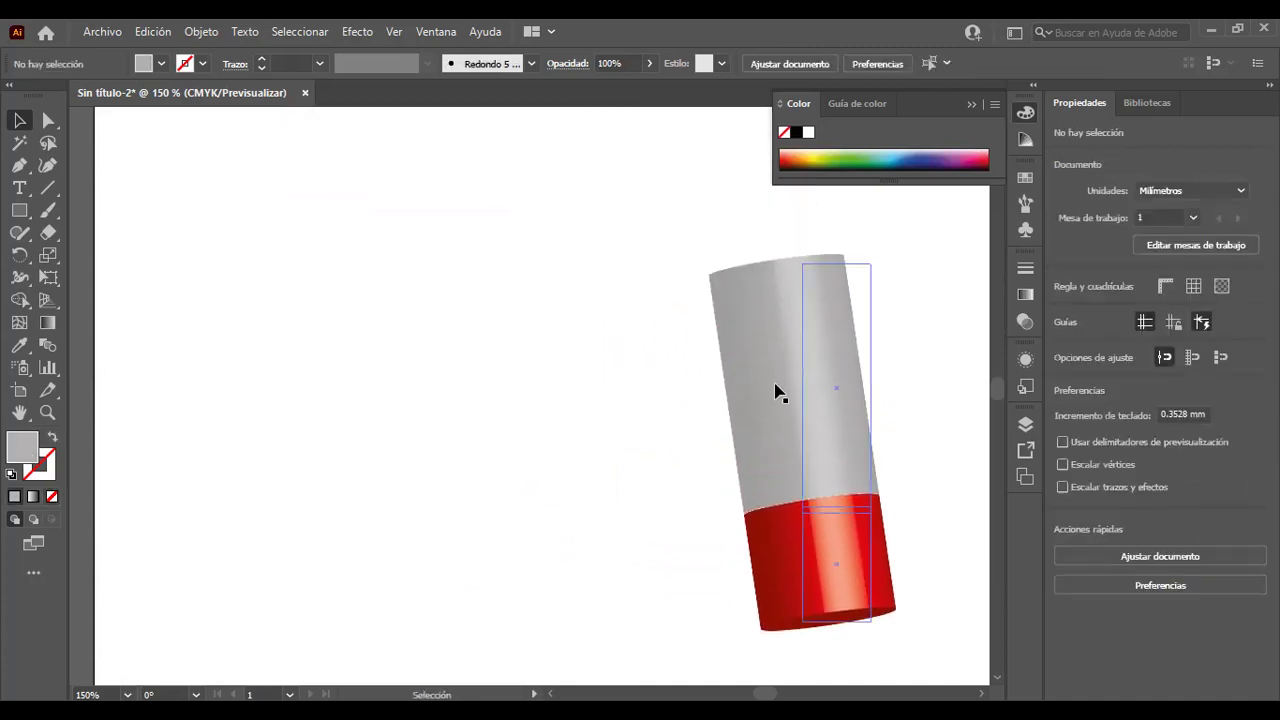
pyautogui.moveTo(777, 391); pyautogui.dragTo(617, 318)
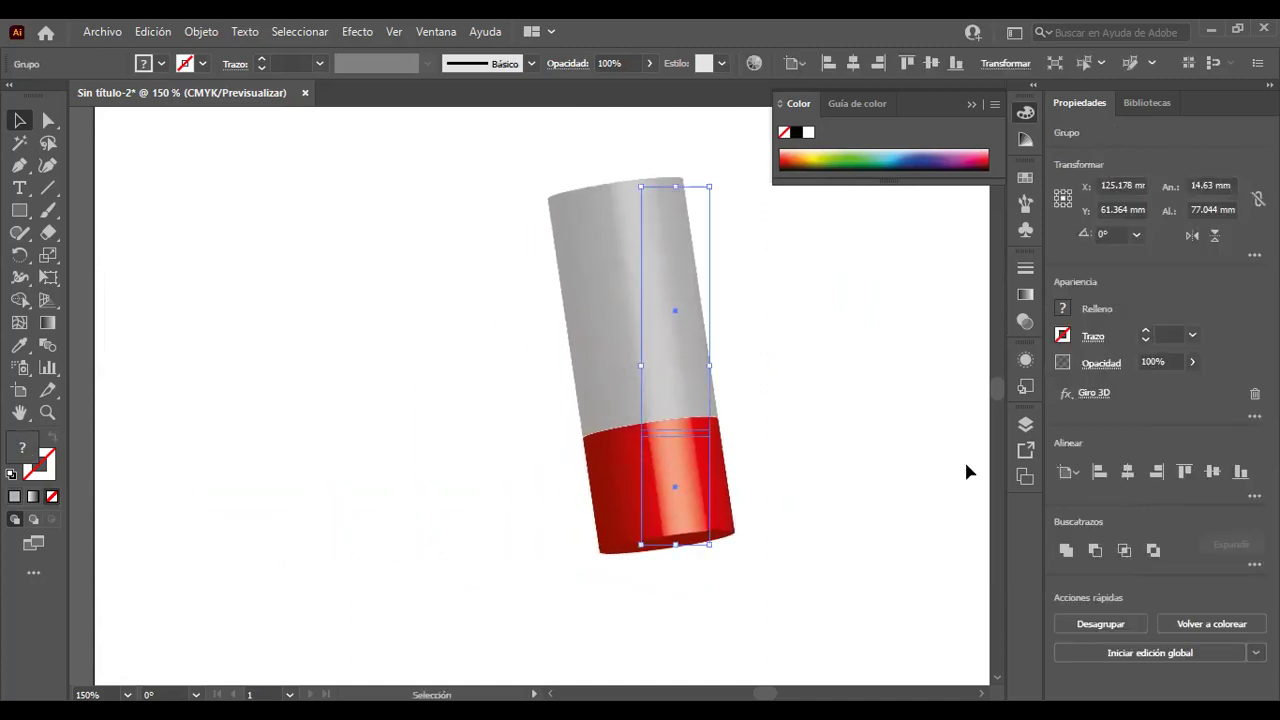
# Re-angle the cylinder's 3D Revolve to -39°, -31°, 20° so it stands upright with its top visible.
pyautogui.click(1027, 360)
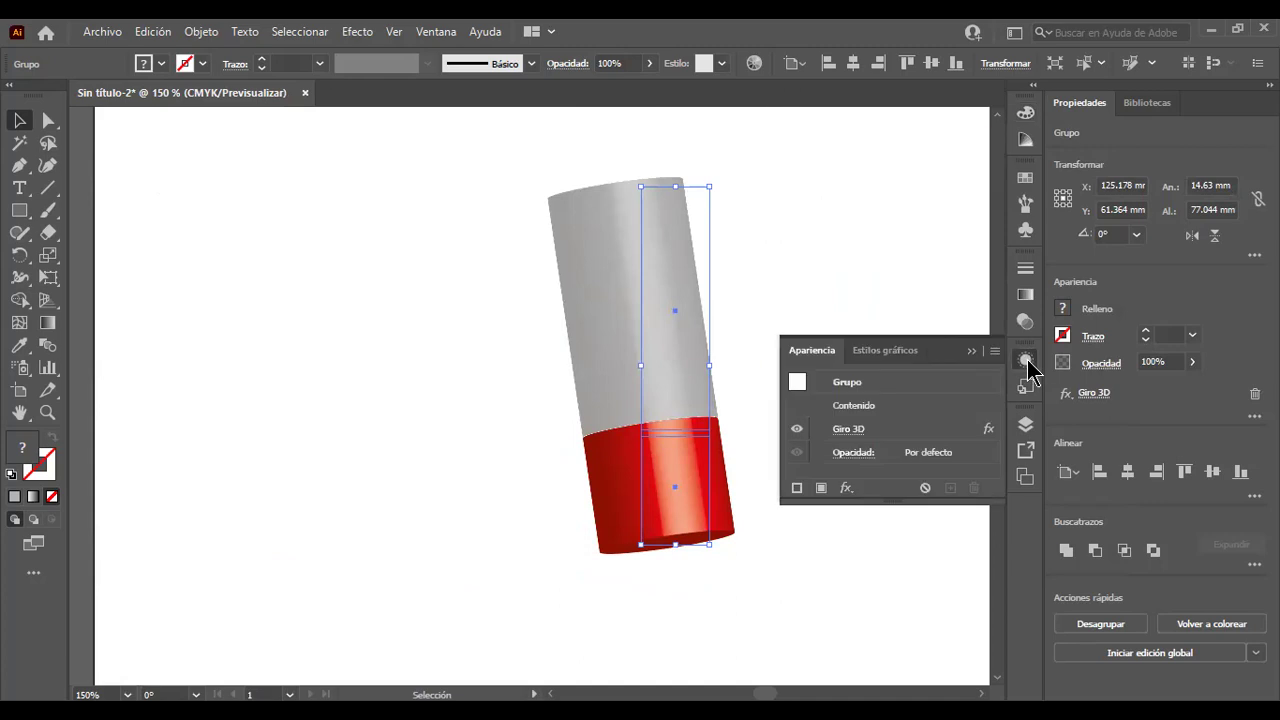
pyautogui.click(848, 429)
pyautogui.moveTo(659, 146); pyautogui.dragTo(988, 100)
pyautogui.moveTo(972, 236); pyautogui.dragTo(989, 264)
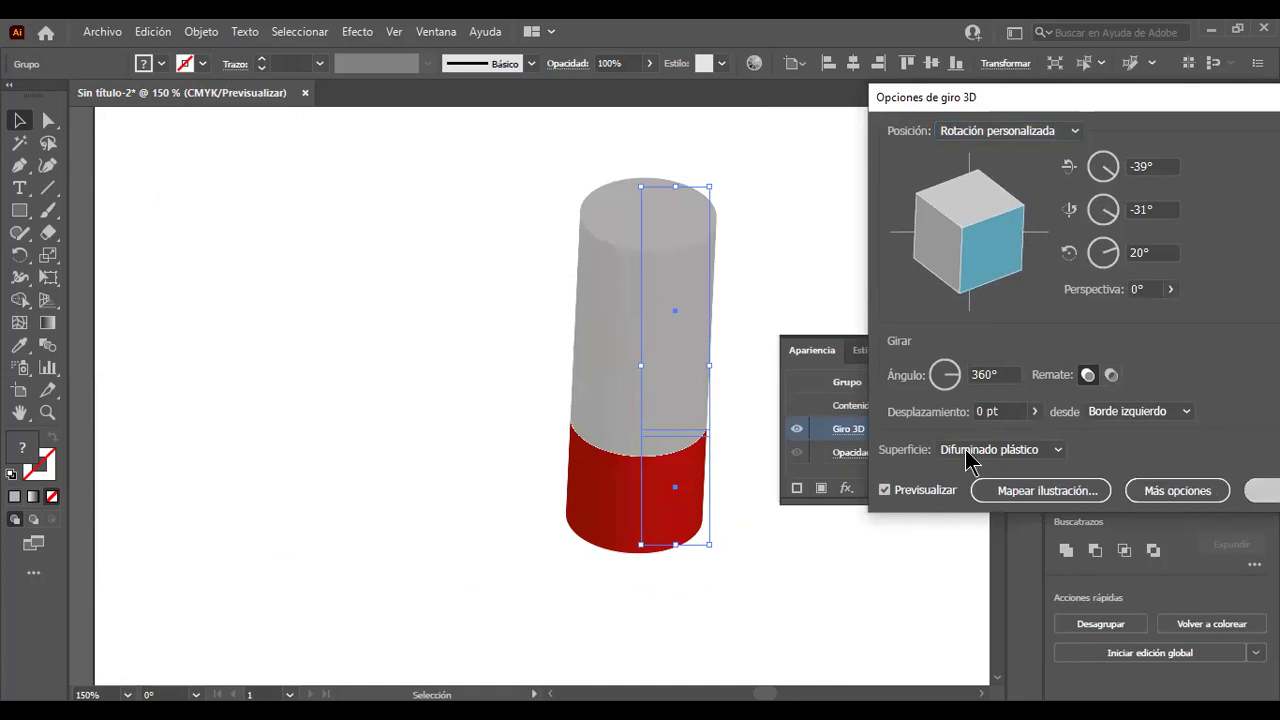
pyautogui.press('Return')
# Move the upright cylinder to the left side of the artboard.
pyautogui.click(451, 397)
pyautogui.moveTo(646, 406); pyautogui.dragTo(293, 389)
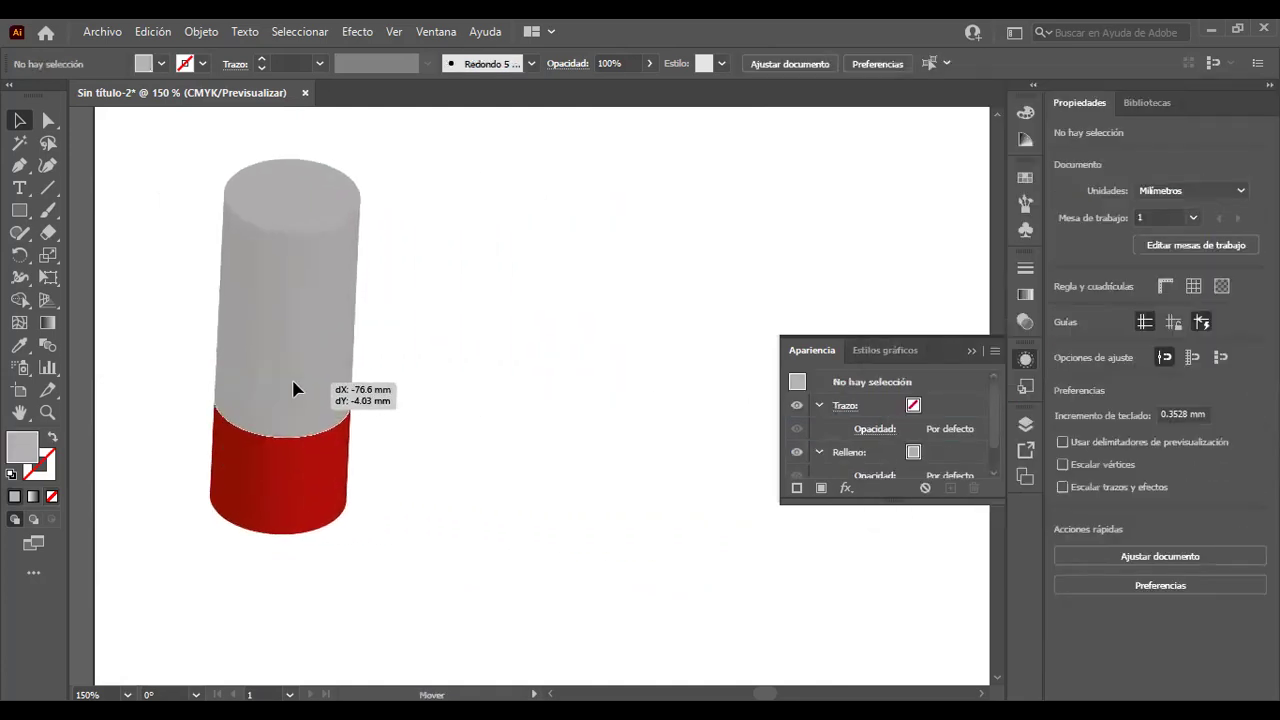
pyautogui.click(587, 440)
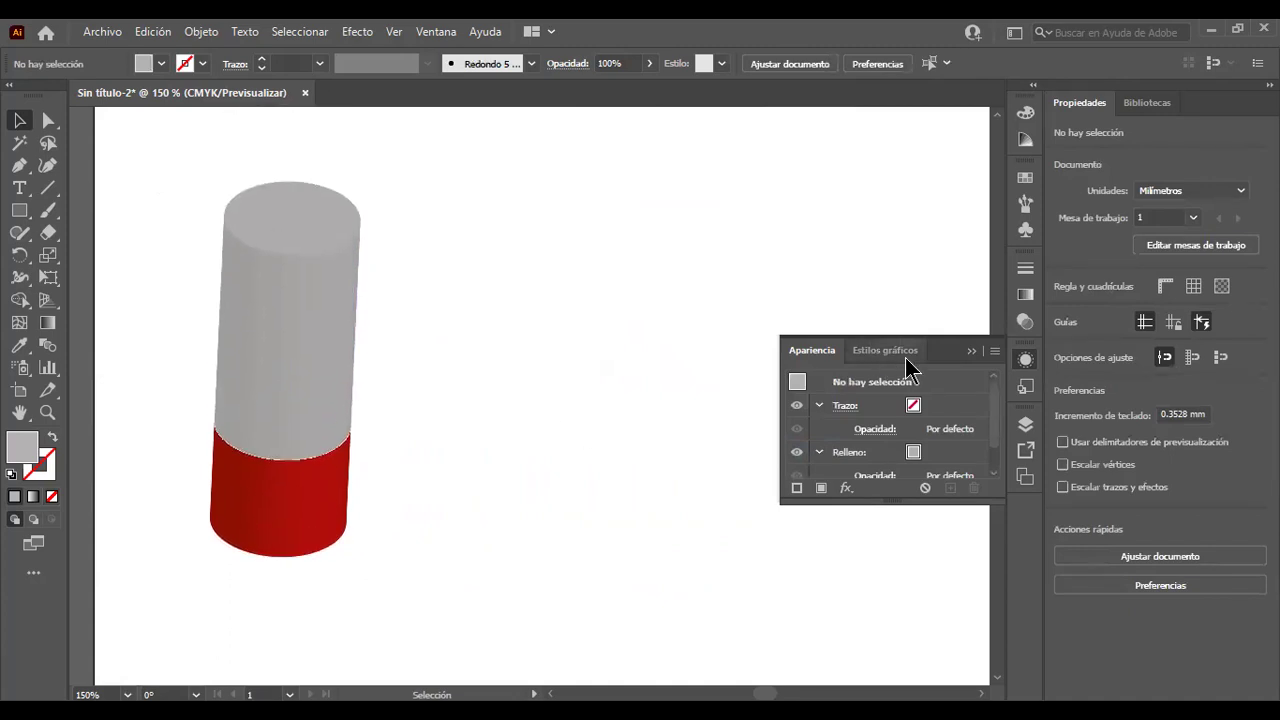
pyautogui.click(969, 350)
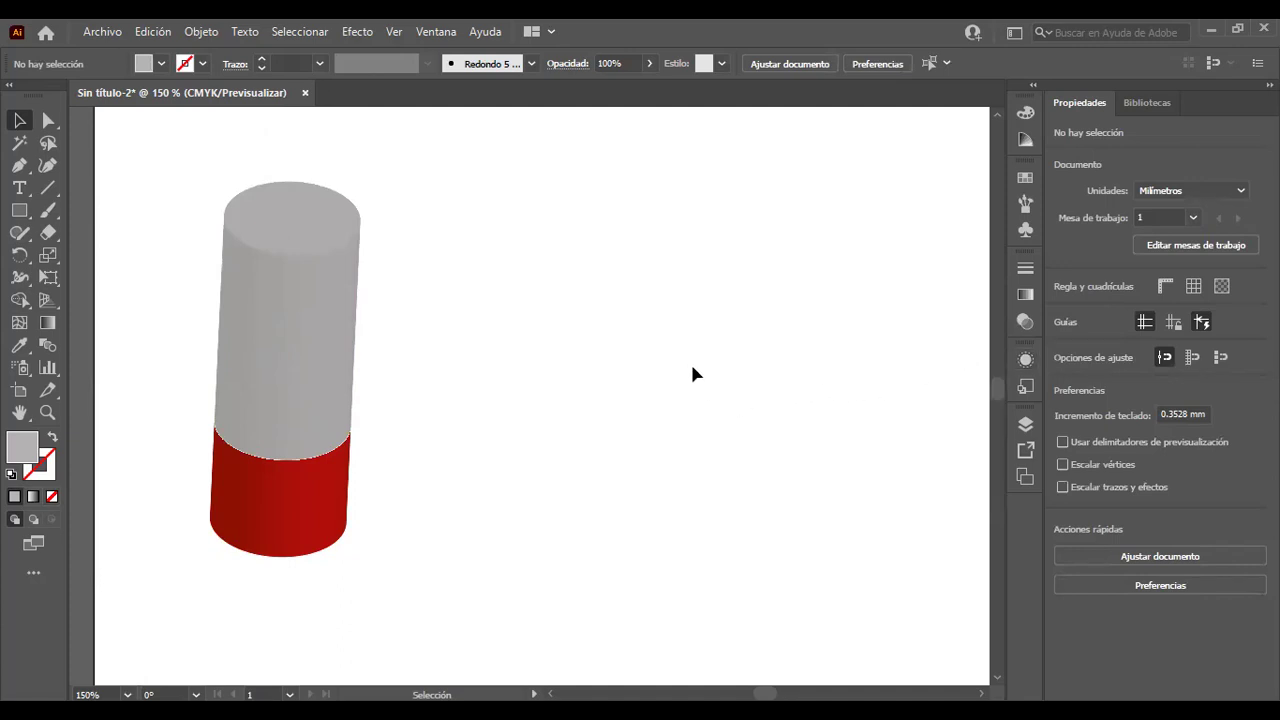
pyautogui.scroll(-1, 692, 367)
pyautogui.scroll(-1, 690, 361)
pyautogui.scroll(1, 688, 350)
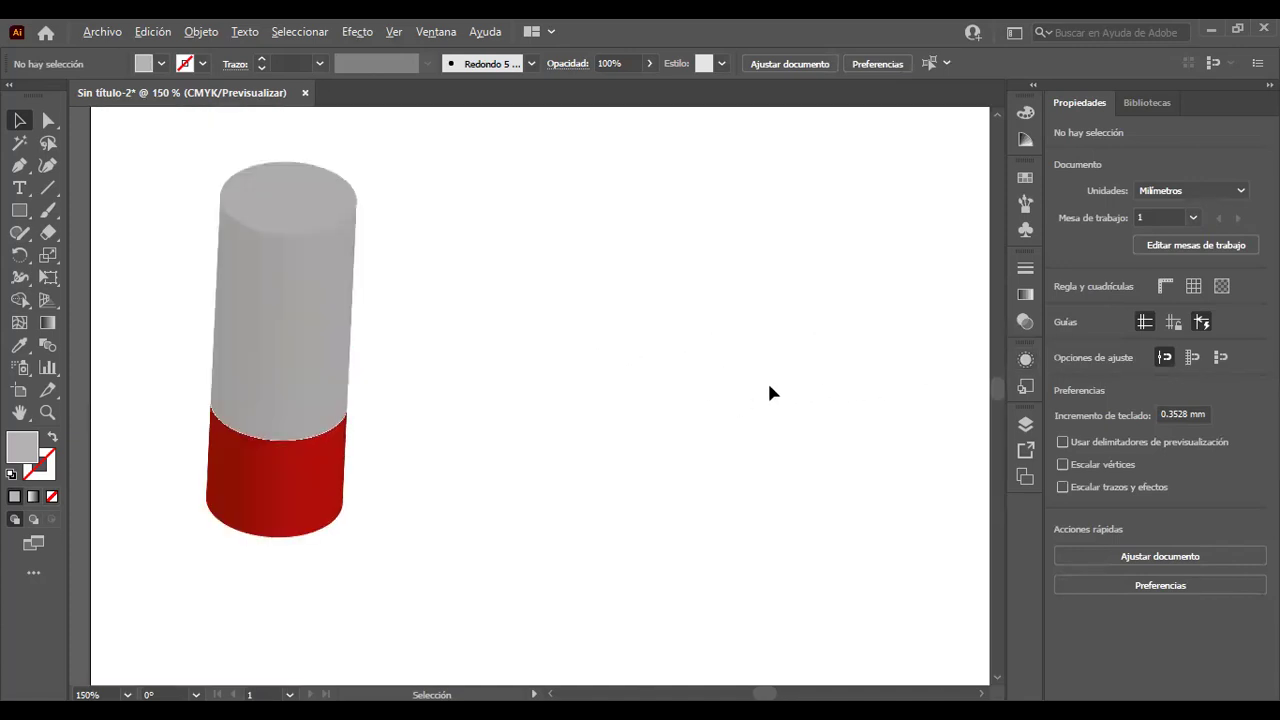
pyautogui.moveTo(772, 410); pyautogui.dragTo(688, 402)
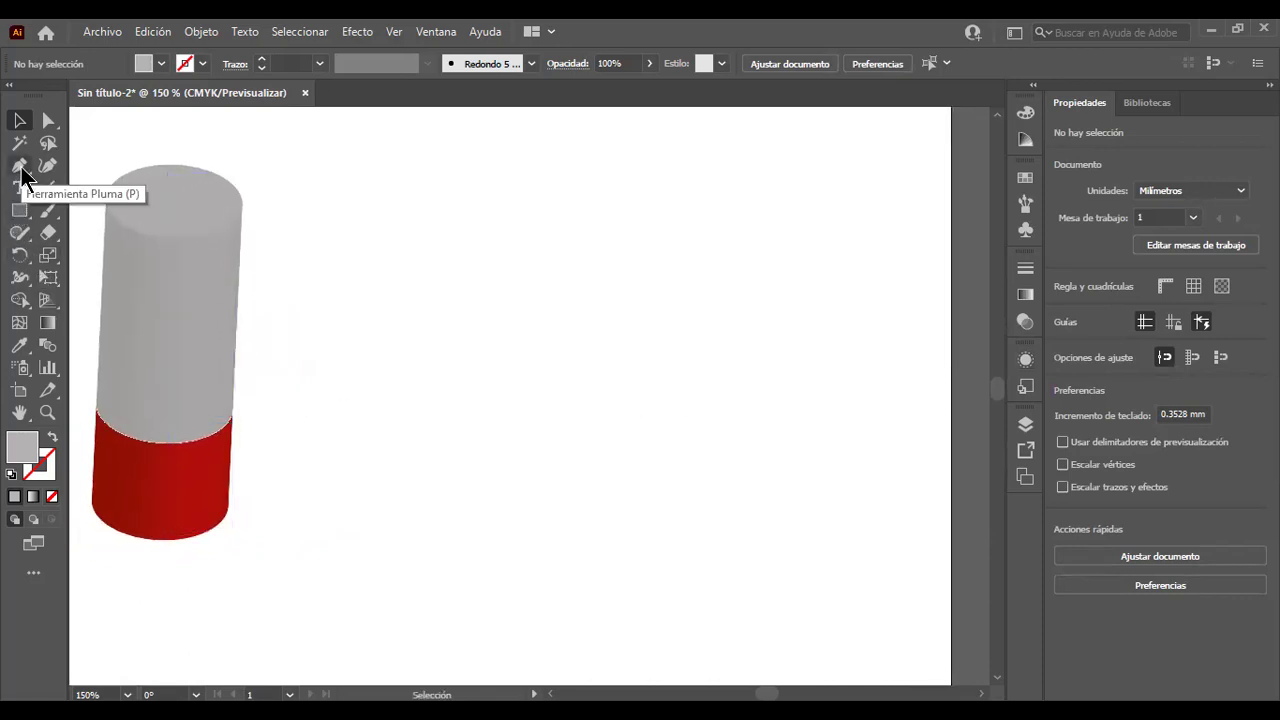
# Pen a five-point angular bowl half-profile with a flared, pointed rim below the cylinder.
pyautogui.click(20, 166)
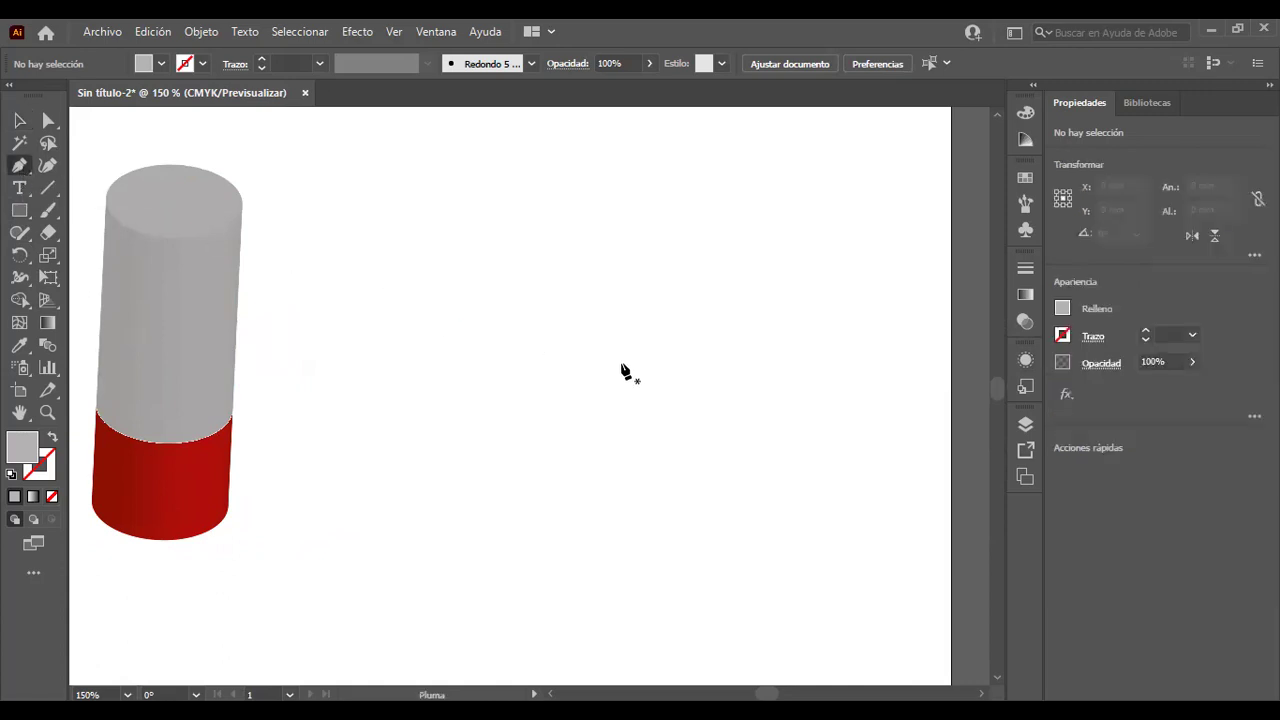
pyautogui.click(431, 596)
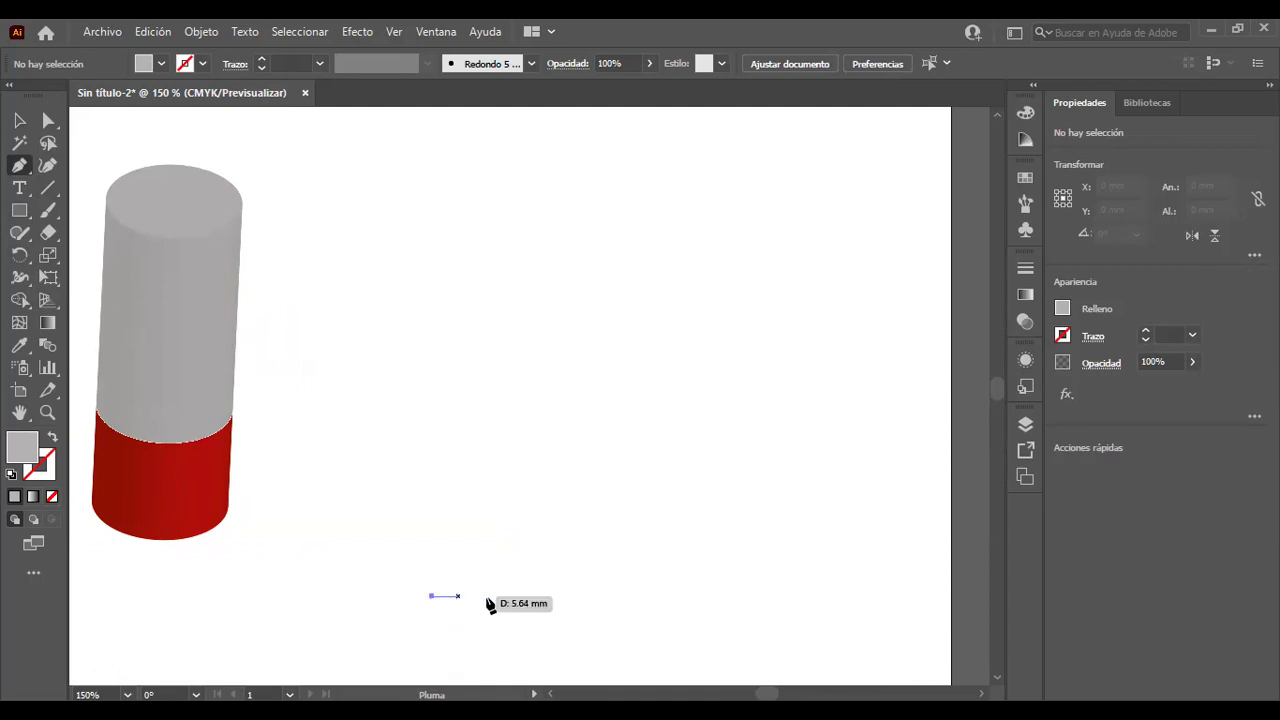
pyautogui.click(555, 596)
pyautogui.click(698, 451)
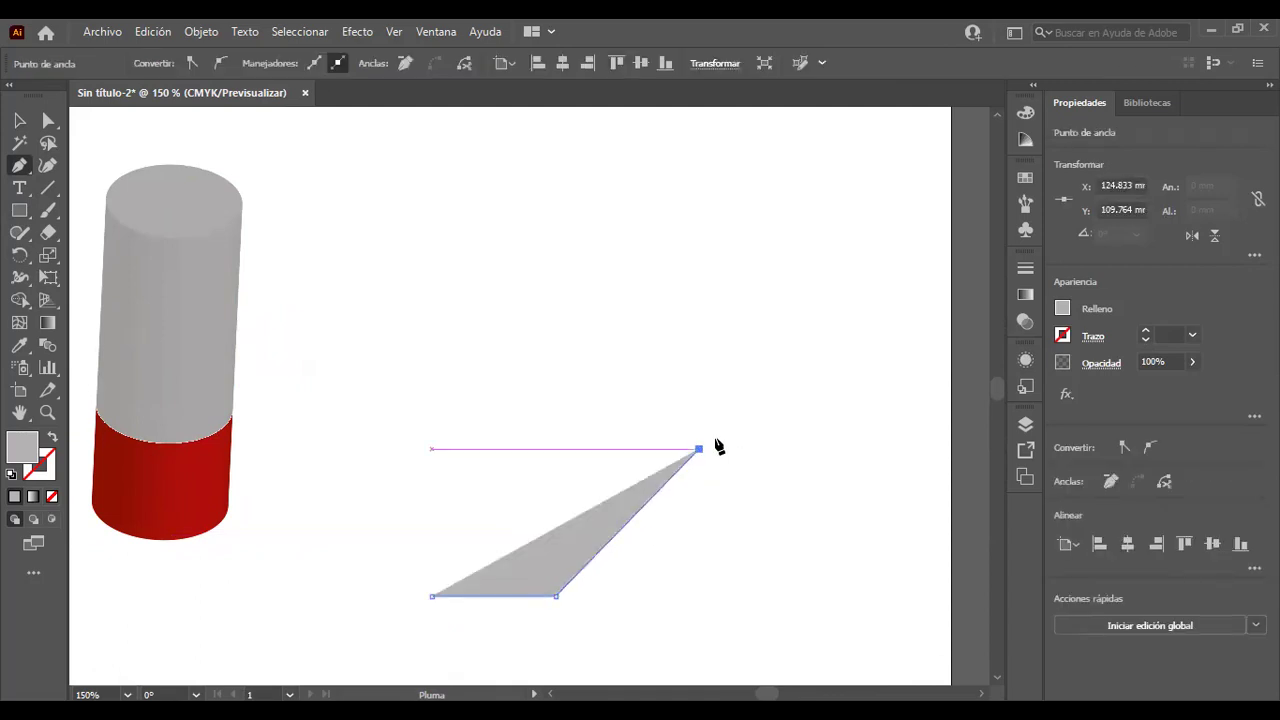
pyautogui.click(786, 427)
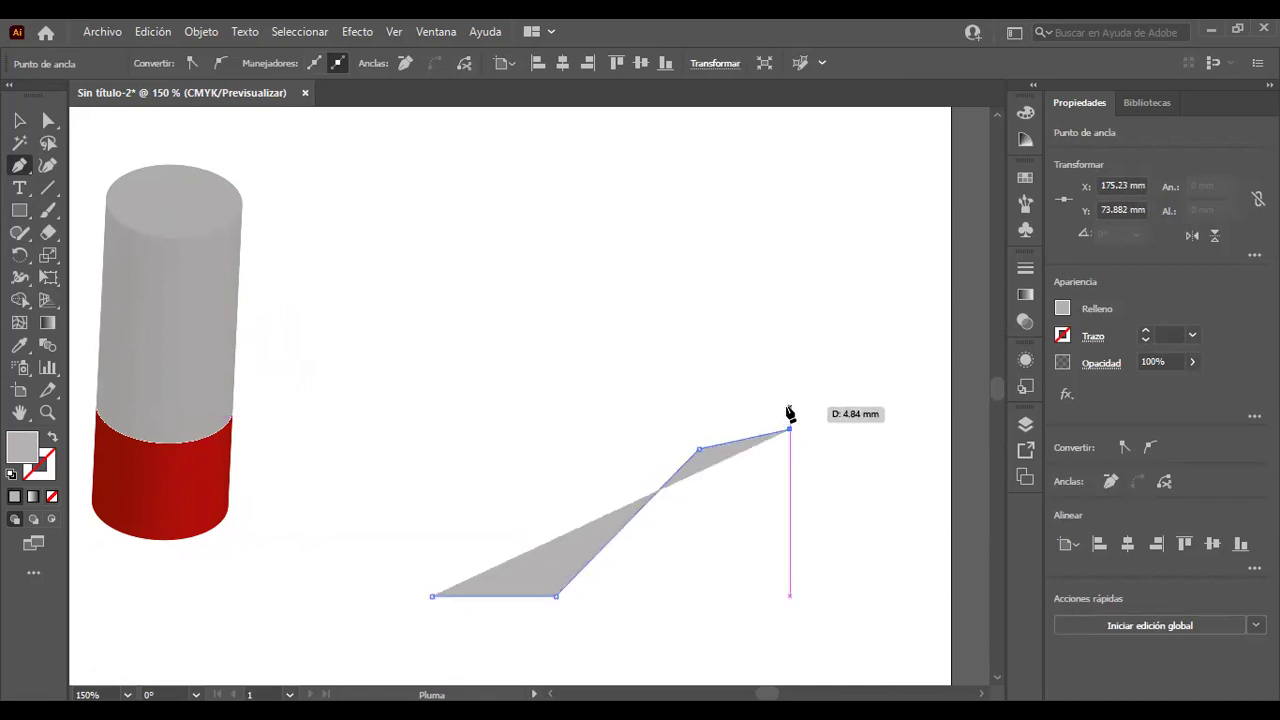
pyautogui.click(741, 408)
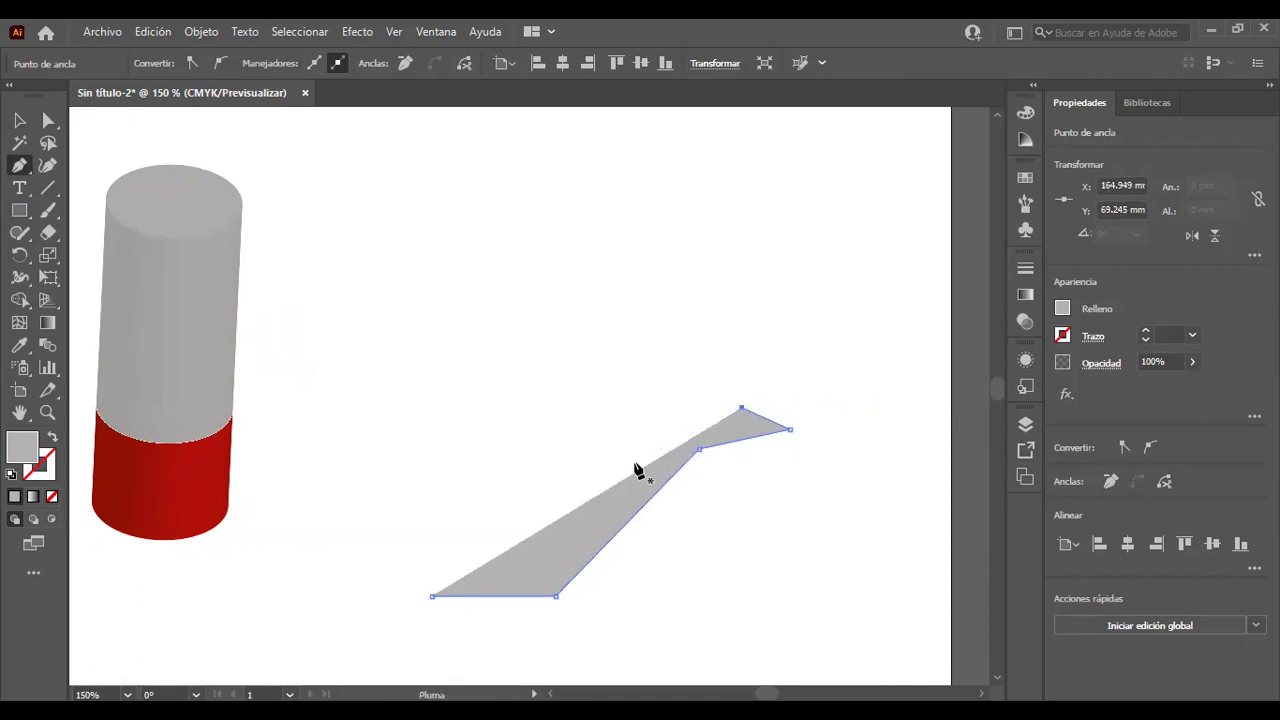
# Set the bowl profile's fill to None.
pyautogui.click(19, 120)
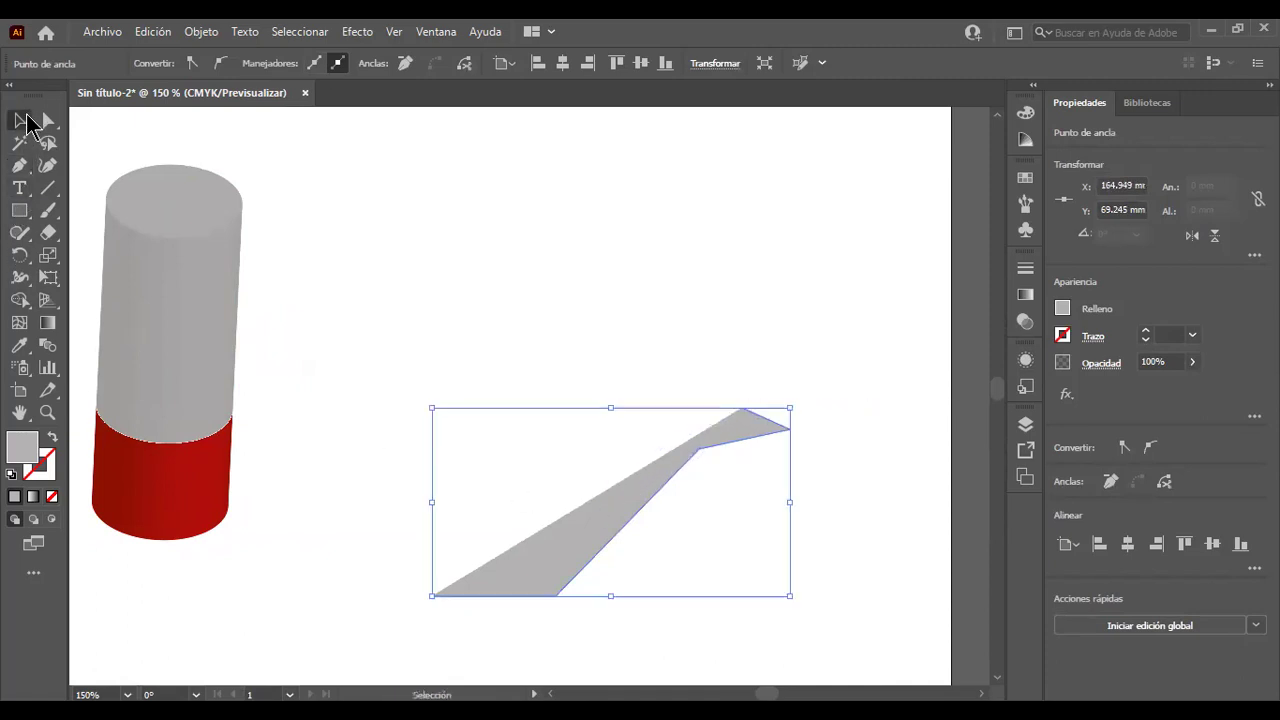
pyautogui.click(1062, 308)
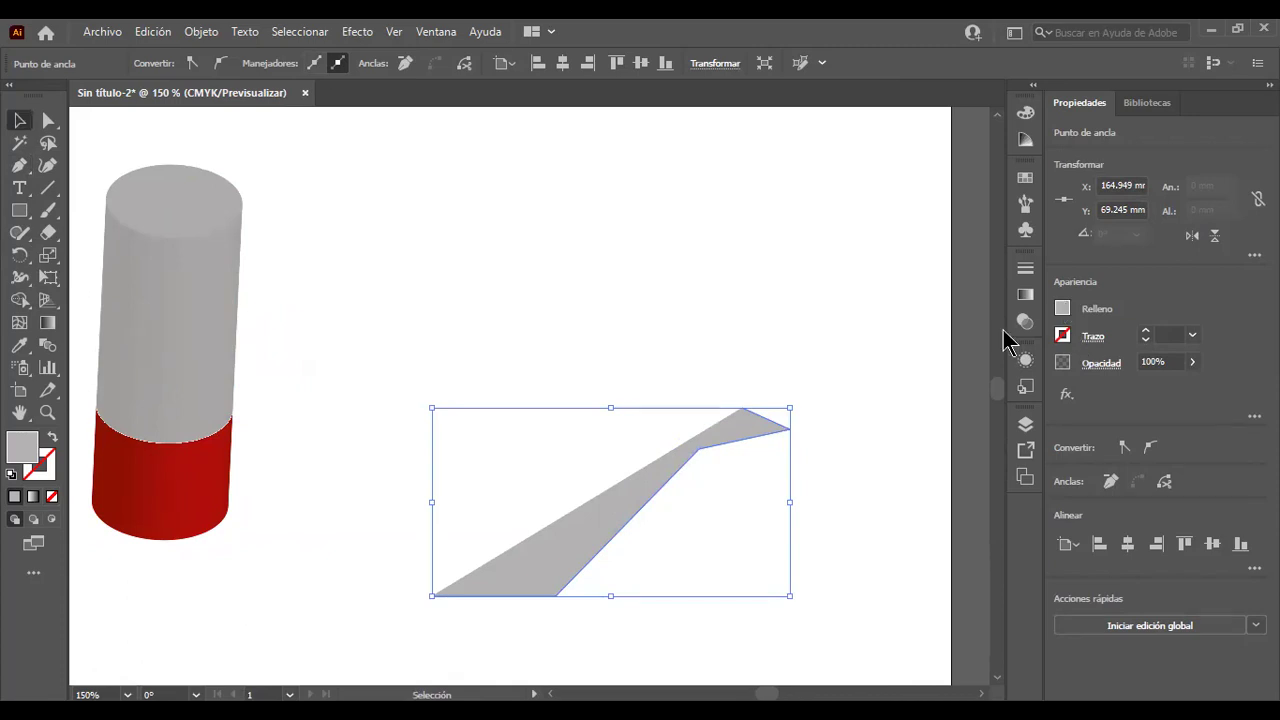
pyautogui.click(858, 375)
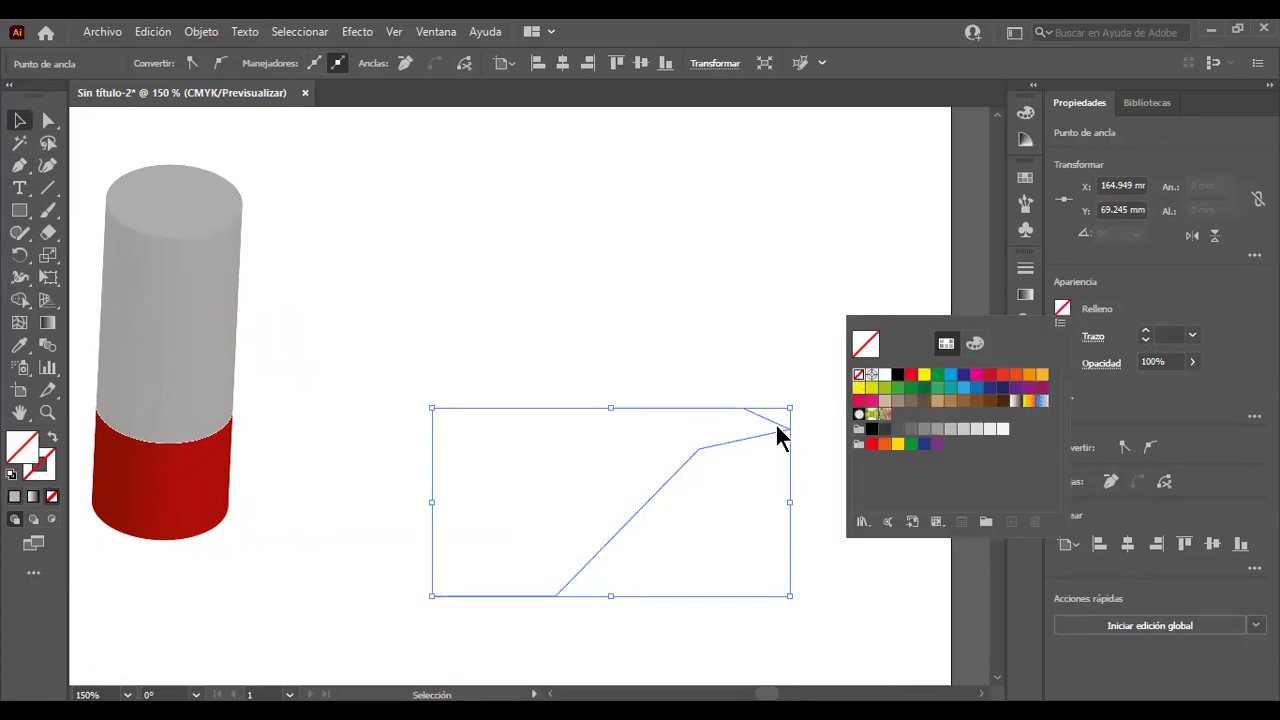
# Give the bowl profile a blue 1 pt stroke.
pyautogui.press('Escape')
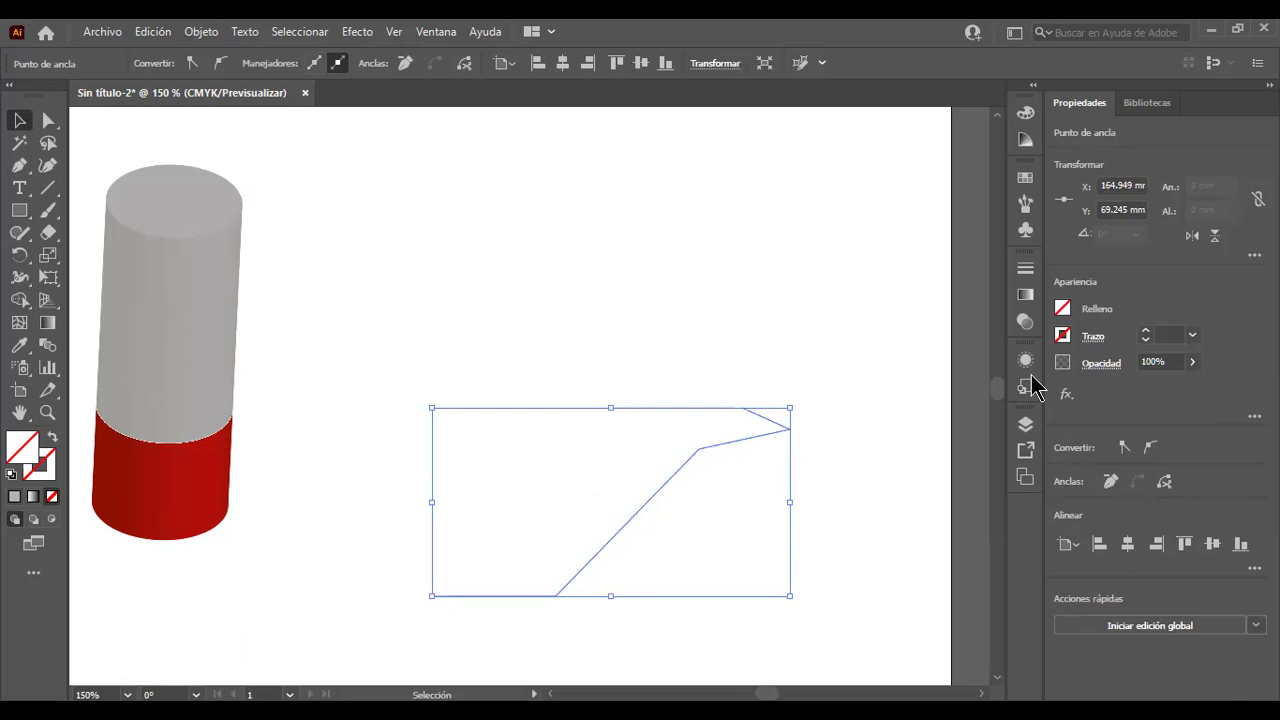
pyautogui.click(1066, 336)
pyautogui.click(960, 416)
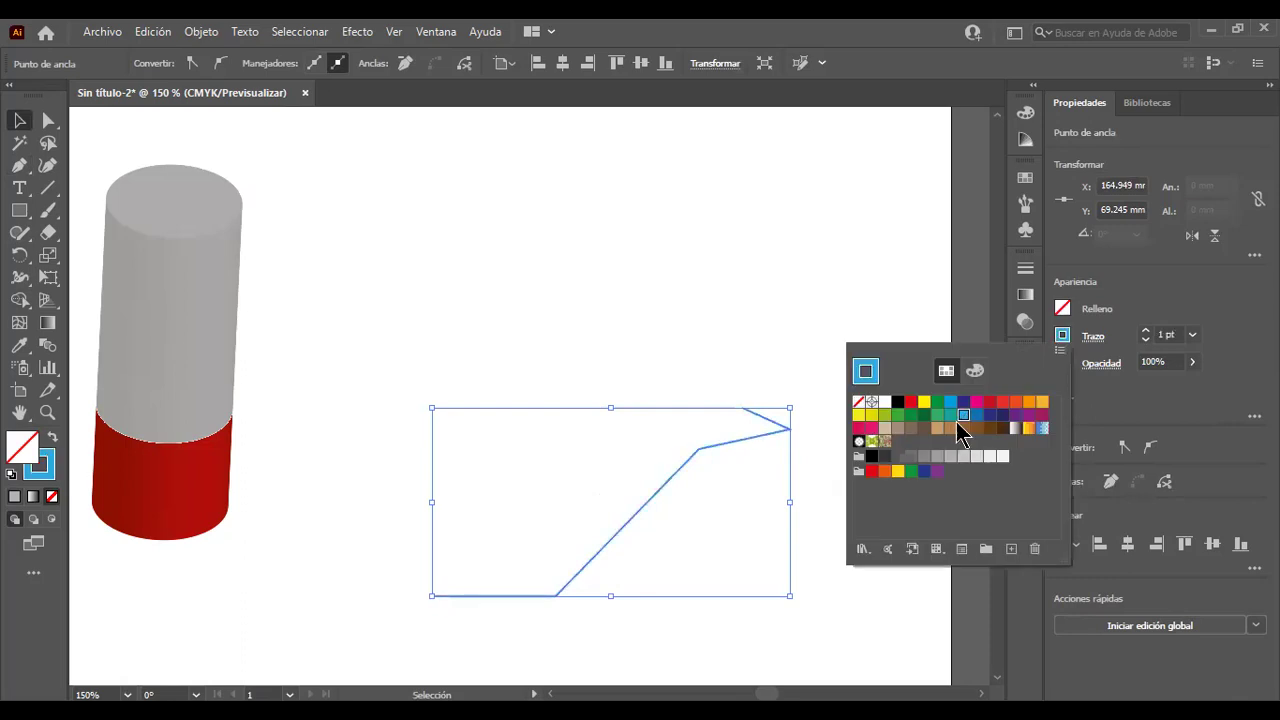
pyautogui.click(797, 573)
pyautogui.scroll(1, 786, 586)
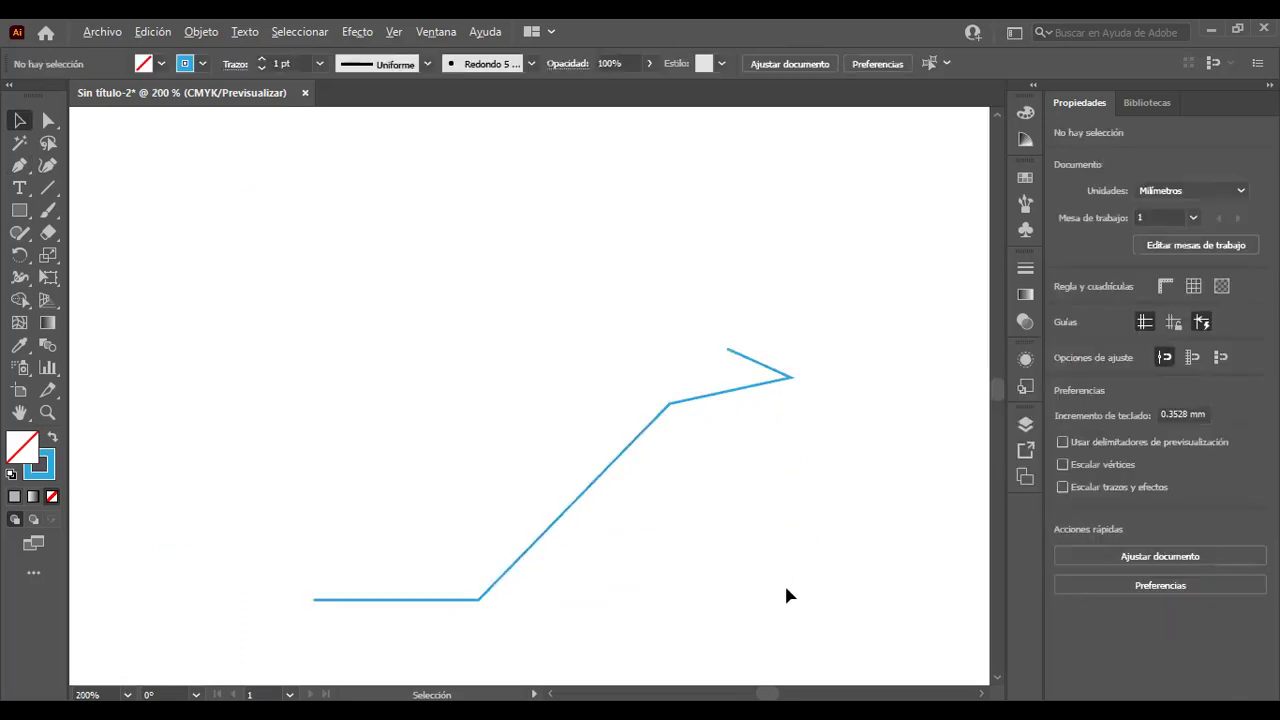
pyautogui.scroll(1, 786, 587)
pyautogui.scroll(-1, 784, 580)
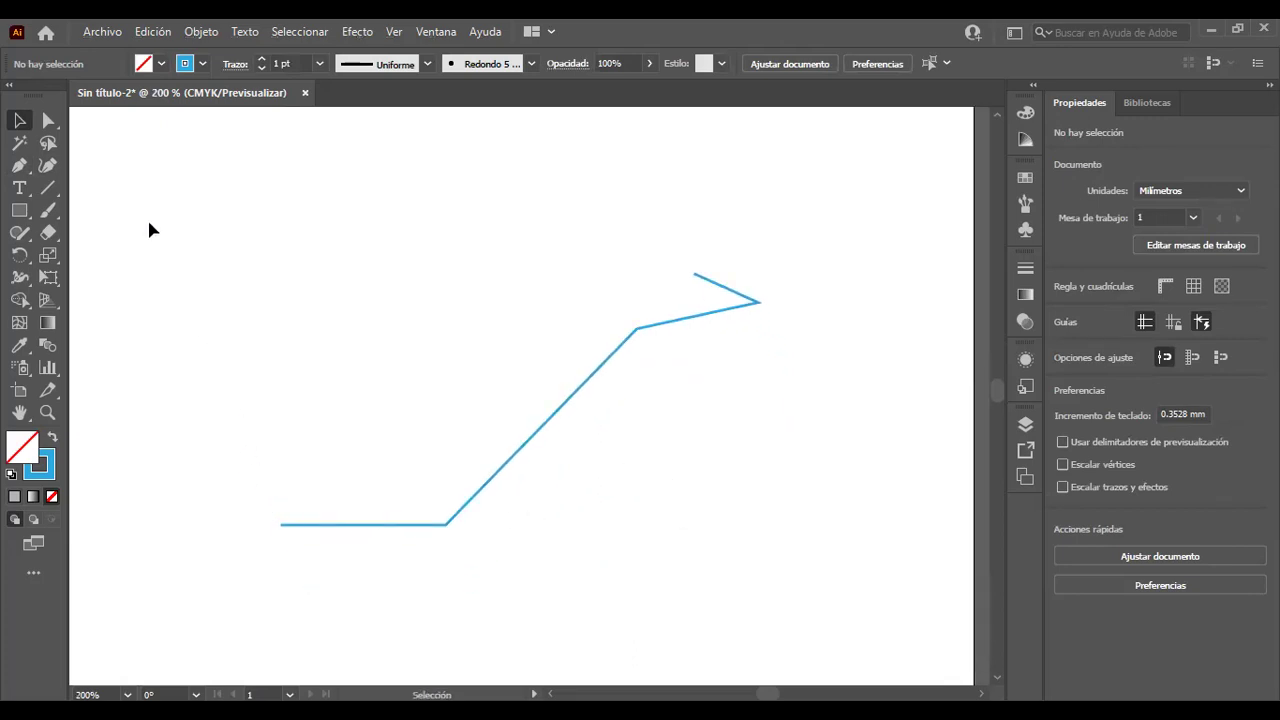
# Convert the profile's bottom bend and rim tip anchors into smooth curves.
pyautogui.click(49, 121)
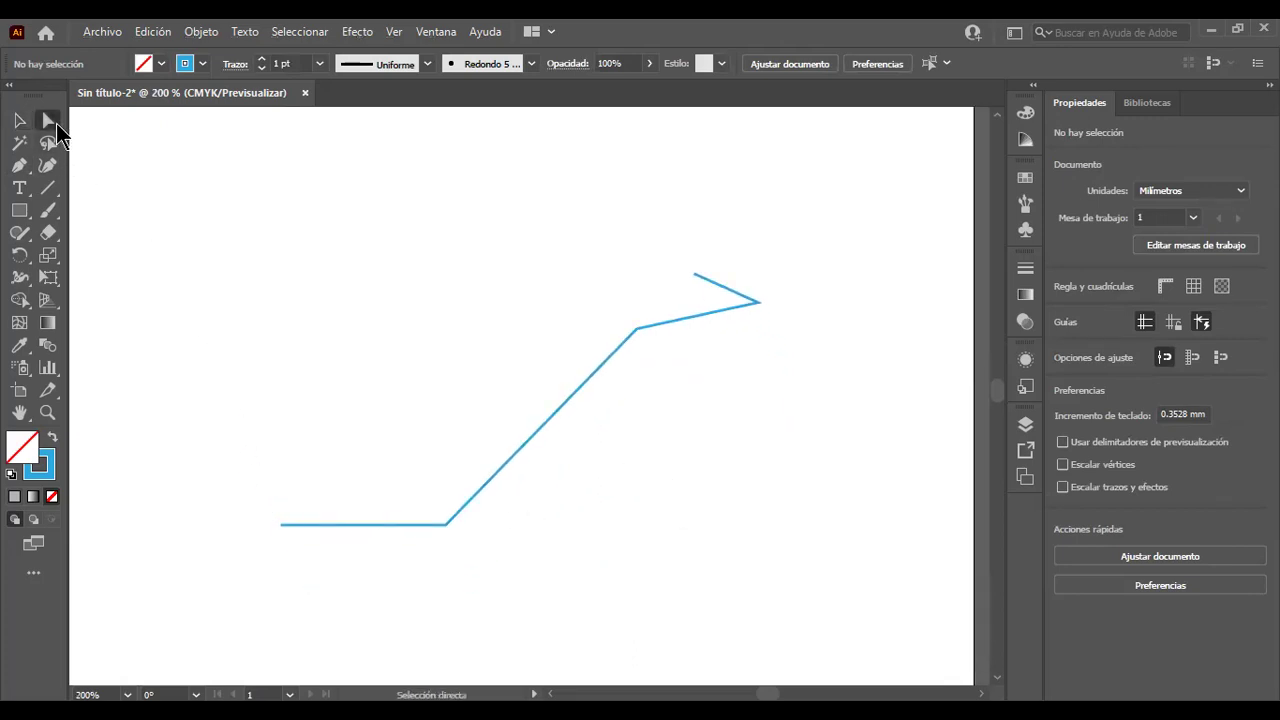
pyautogui.click(446, 527)
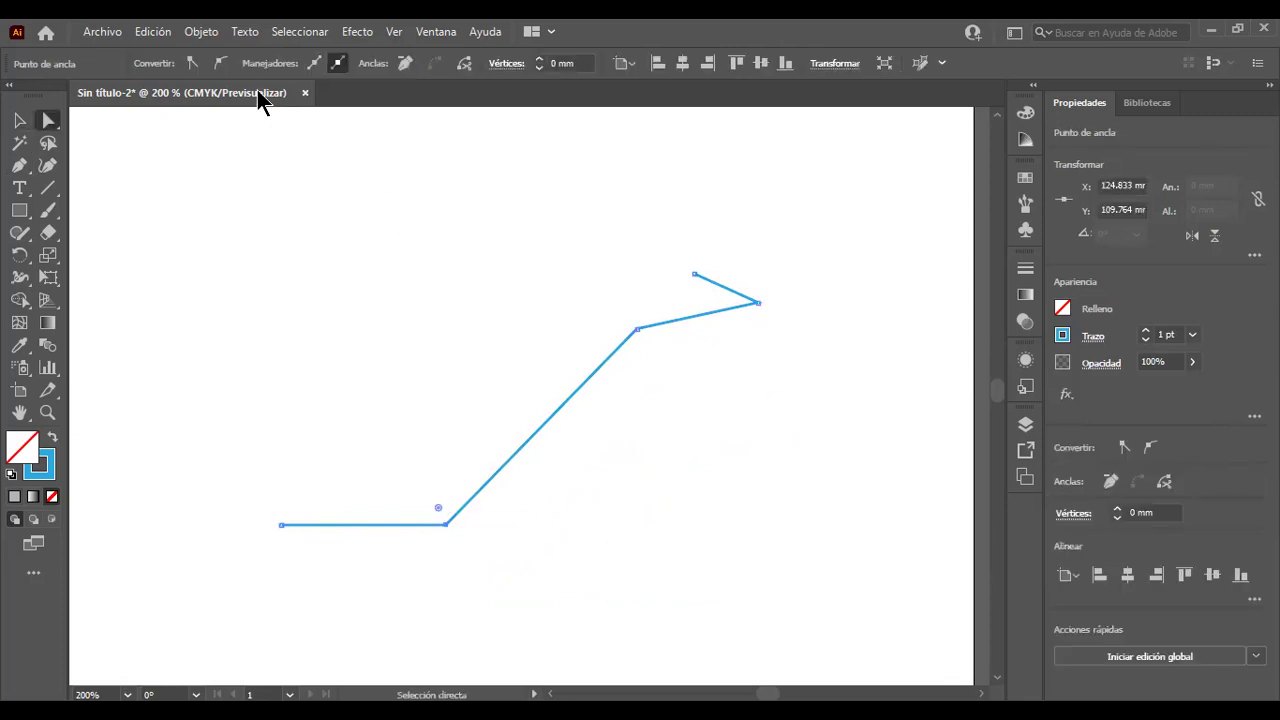
pyautogui.click(227, 62)
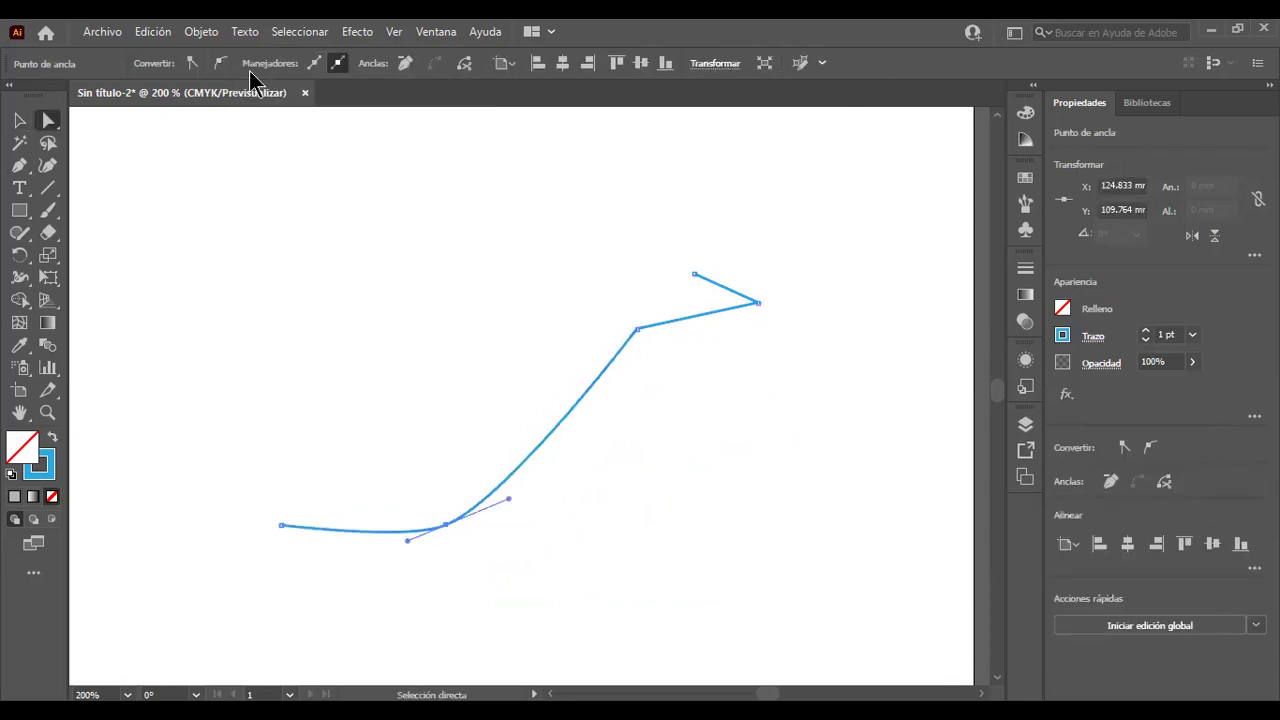
pyautogui.moveTo(281, 525); pyautogui.dragTo(281, 544)
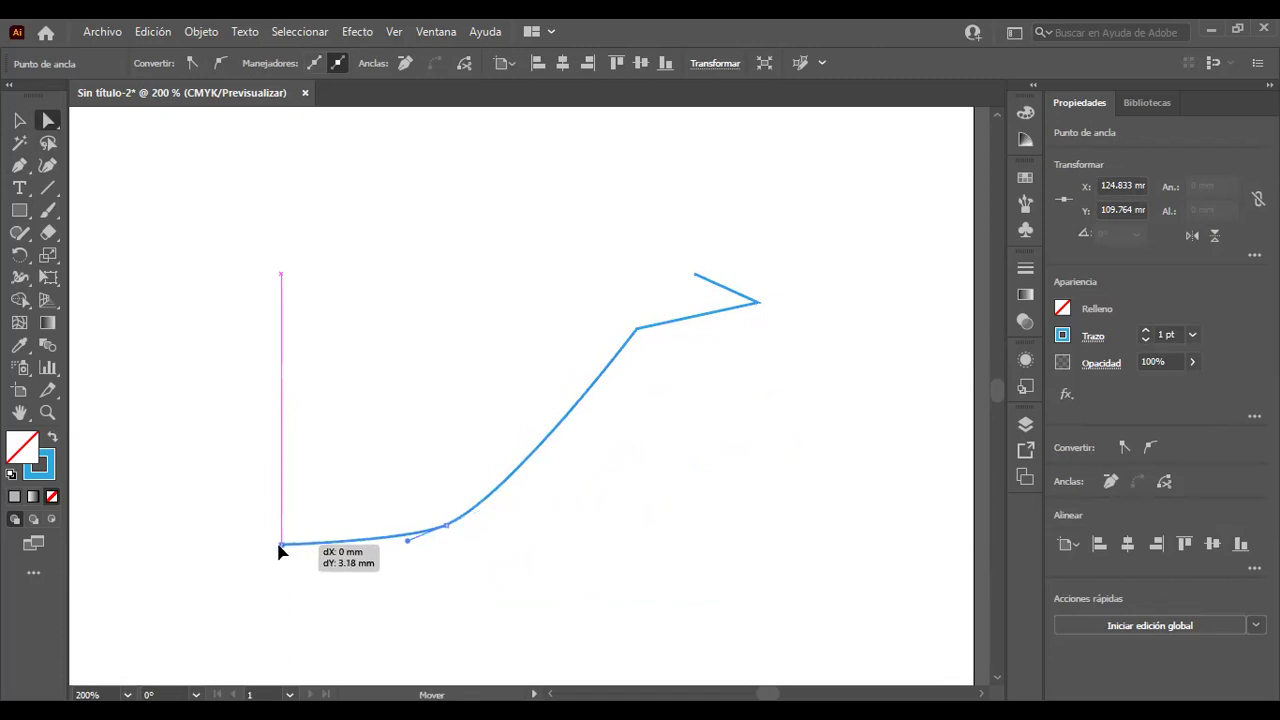
pyautogui.click(638, 329)
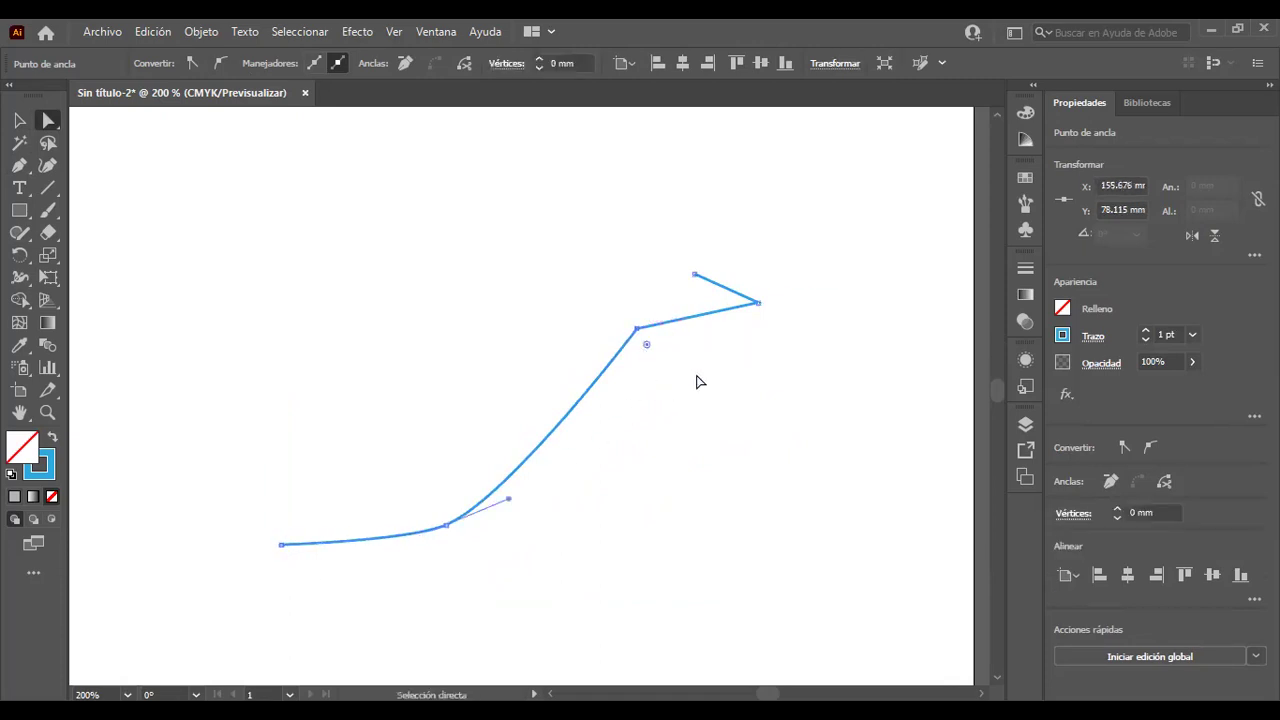
pyautogui.click(759, 301)
pyautogui.click(220, 63)
# Adjust the rim, upper bend and base anchors, then move the path up and left.
pyautogui.moveTo(697, 274); pyautogui.dragTo(613, 284)
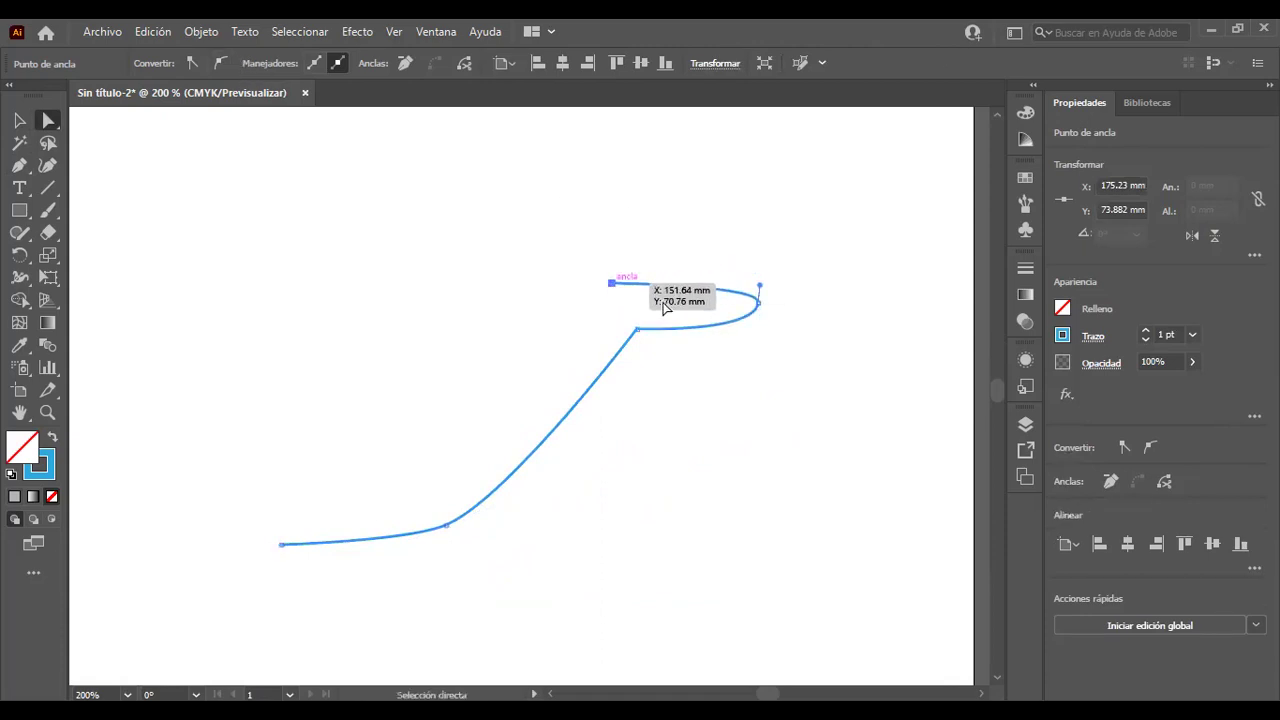
pyautogui.moveTo(637, 336); pyautogui.dragTo(640, 362)
pyautogui.moveTo(612, 284); pyautogui.dragTo(663, 291)
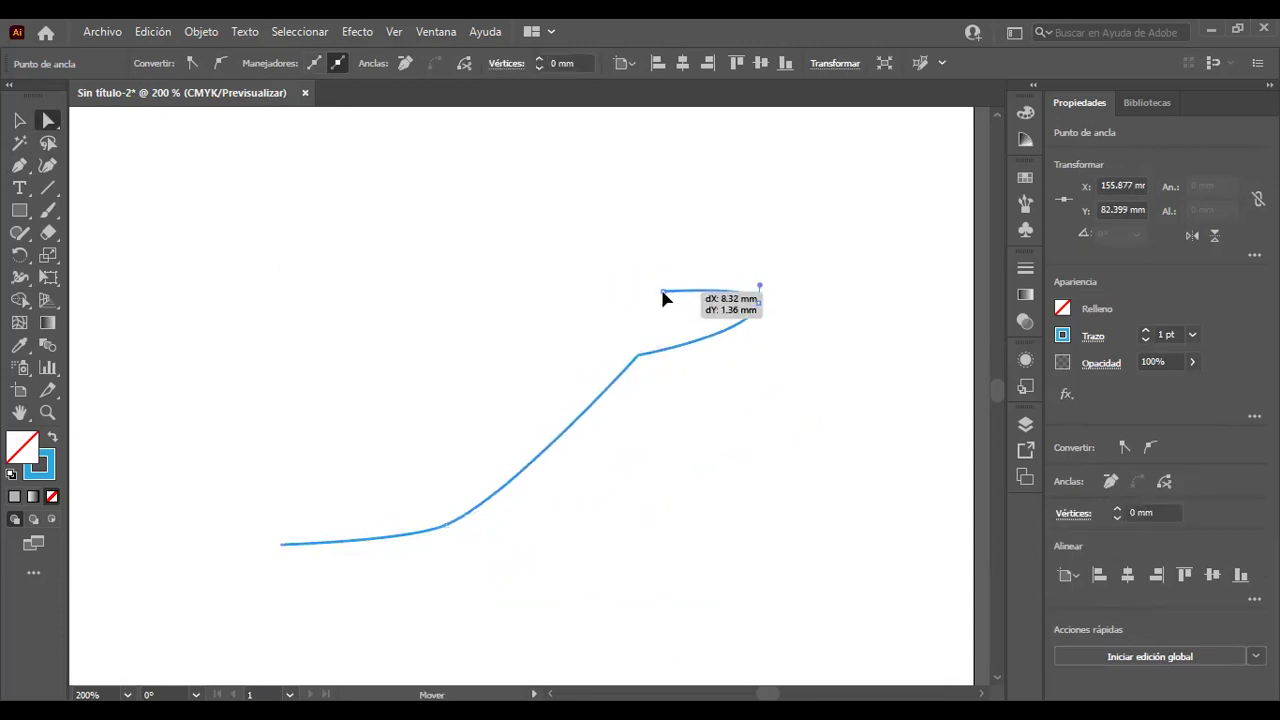
pyautogui.moveTo(285, 543); pyautogui.dragTo(313, 533)
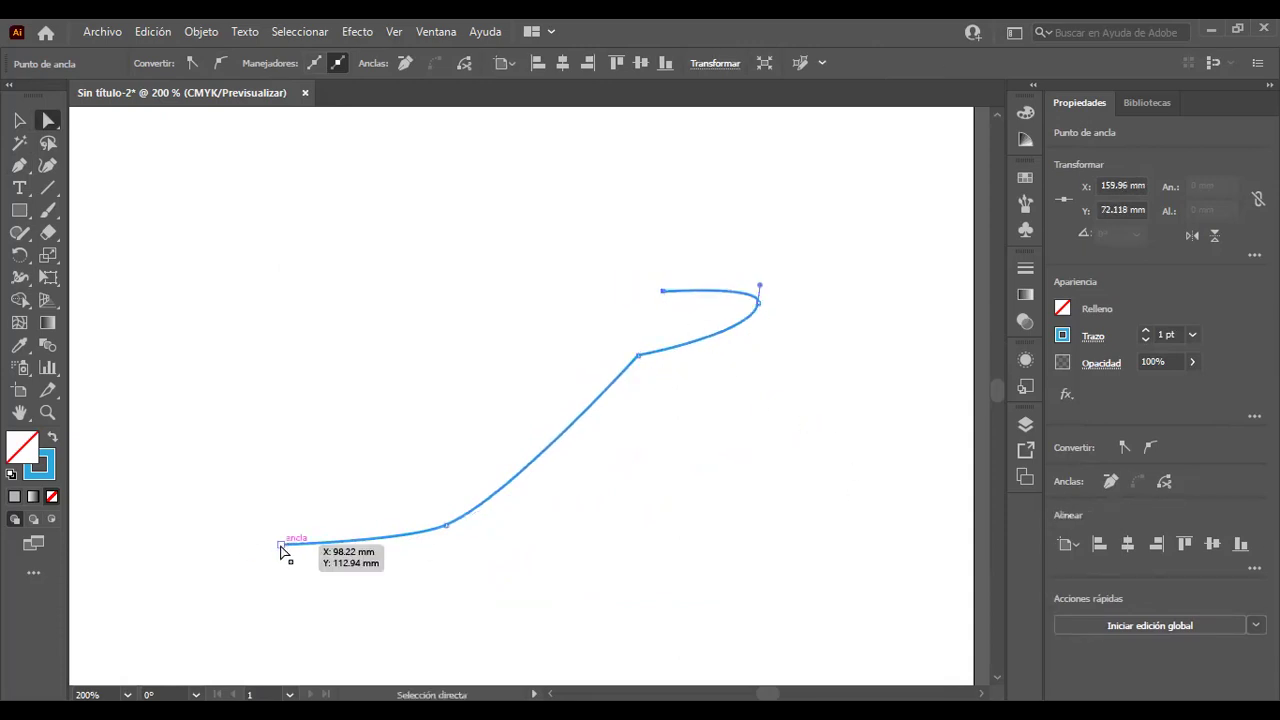
pyautogui.click(588, 591)
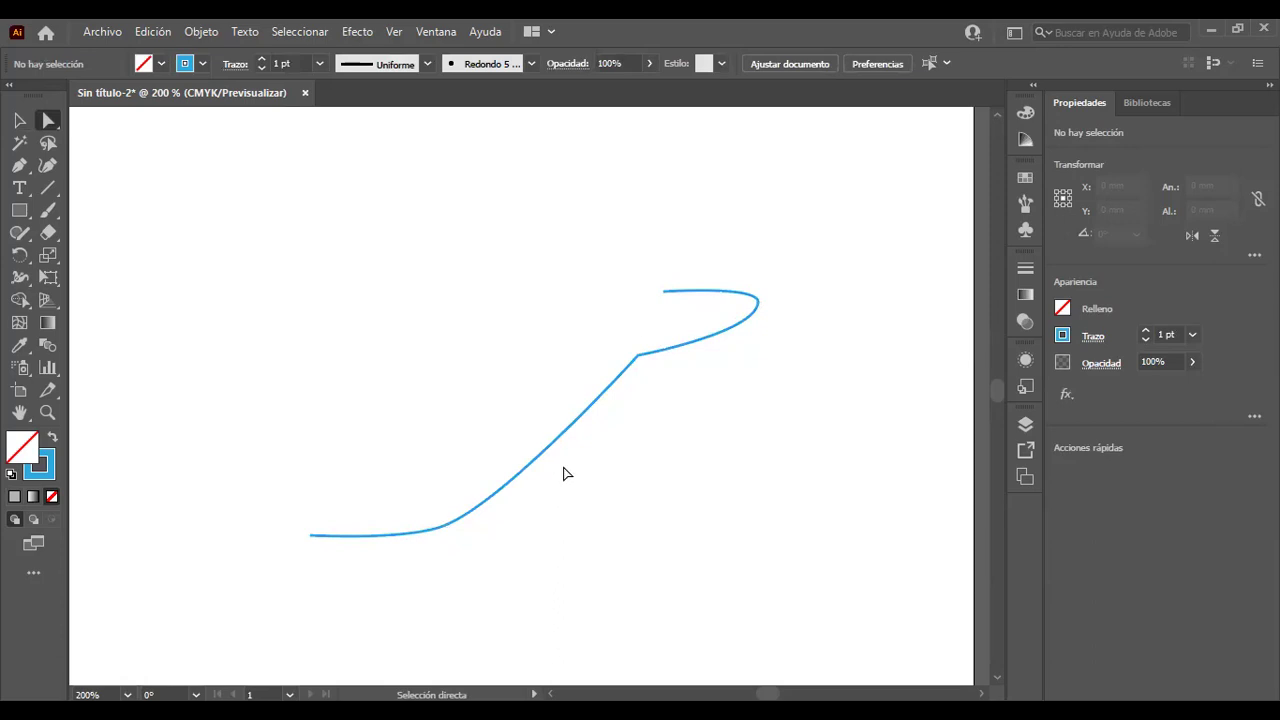
pyautogui.click(20, 121)
pyautogui.moveTo(587, 411); pyautogui.dragTo(461, 386)
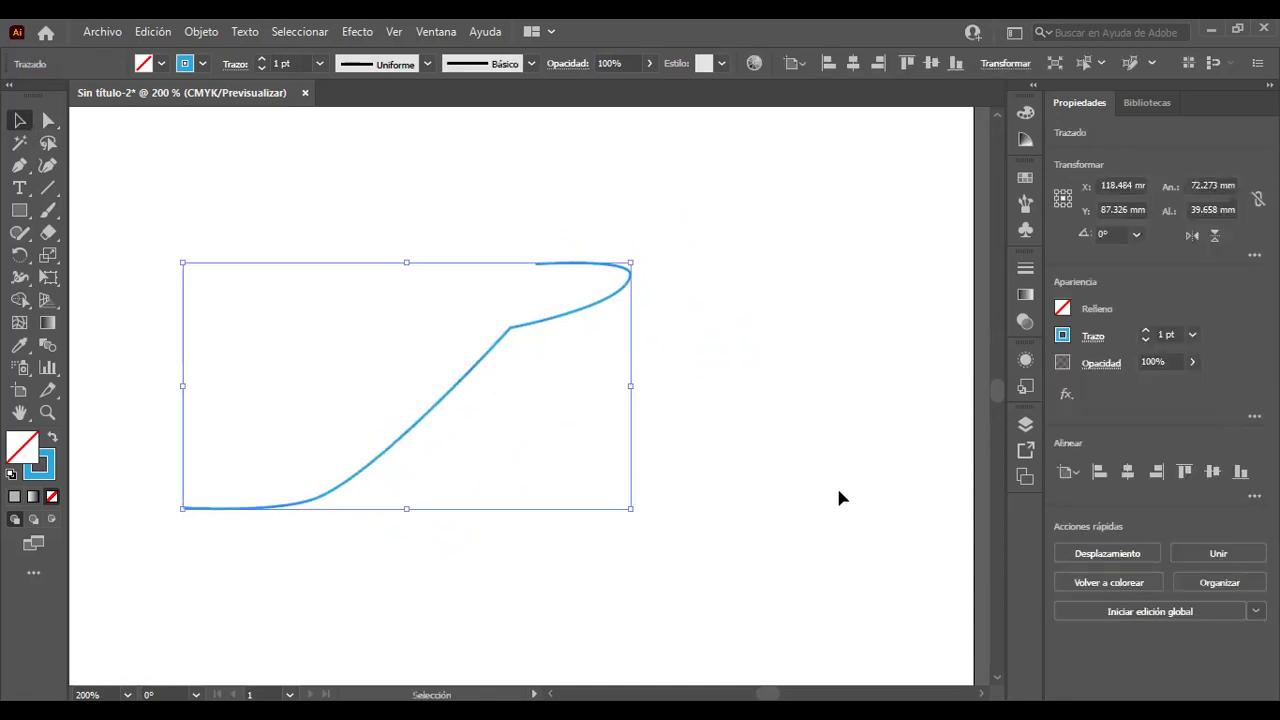
# Apply a 3D Revolve to the blue profile, then move the bowl and narrow it to 46.013 mm wide.
pyautogui.click(357, 31)
pyautogui.moveTo(480, 138)
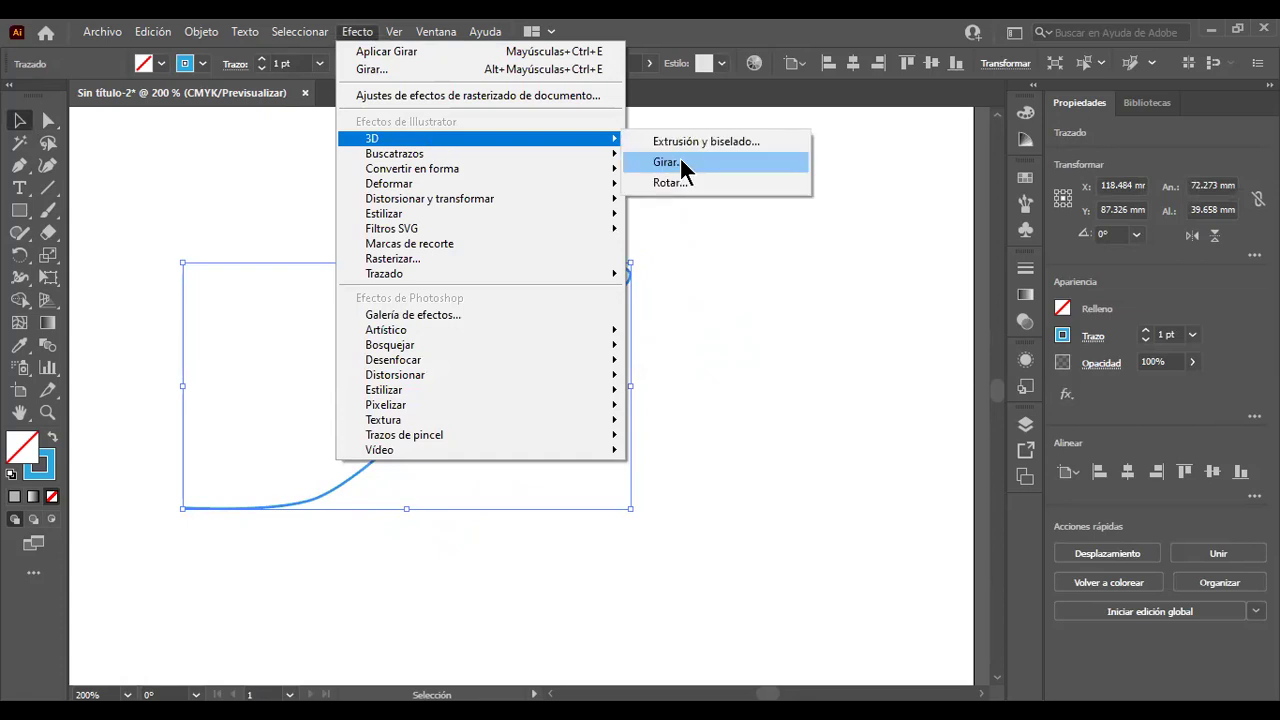
pyautogui.click(681, 162)
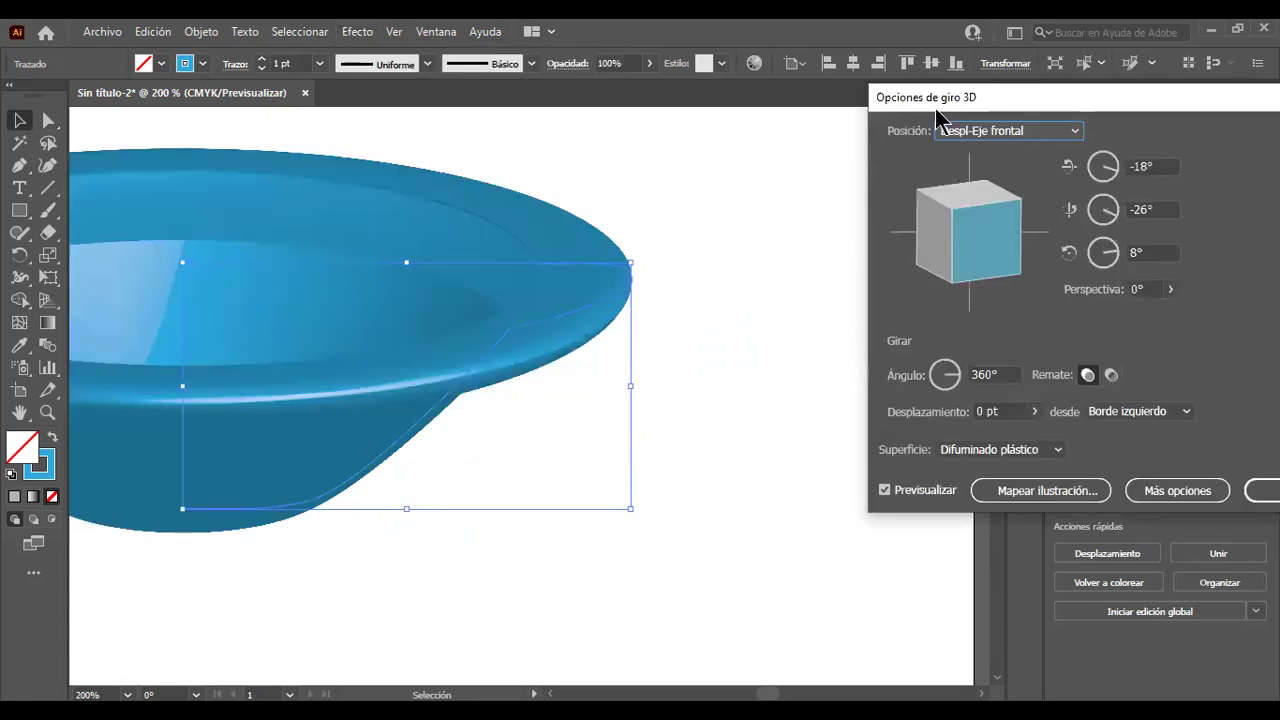
pyautogui.click(965, 553)
pyautogui.moveTo(406, 385)
pyautogui.mouseDown()
pyautogui.moveTo(560, 423)
pyautogui.moveTo(666, 423)
pyautogui.moveTo(732, 475)
pyautogui.mouseUp()
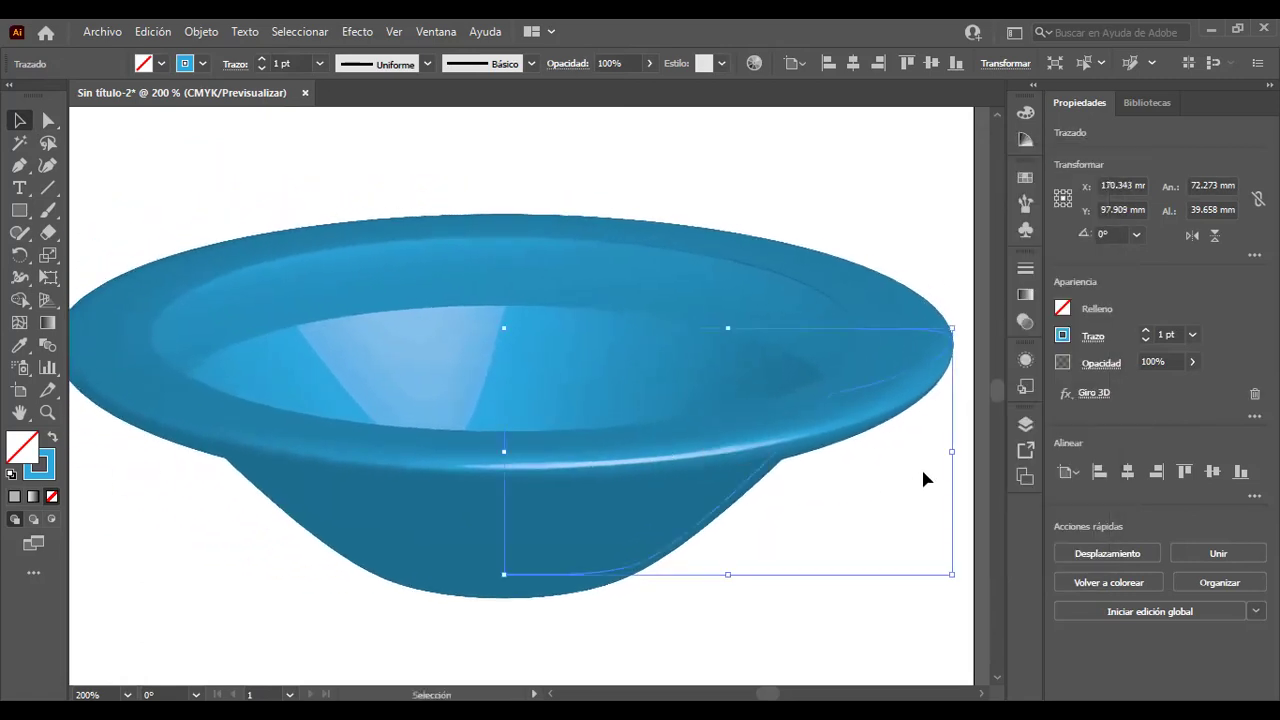
pyautogui.moveTo(949, 453); pyautogui.dragTo(789, 452)
# Drag the bottom and rim profile points to widen the bowl to 61.84 × 41.479 mm.
pyautogui.click(48, 120)
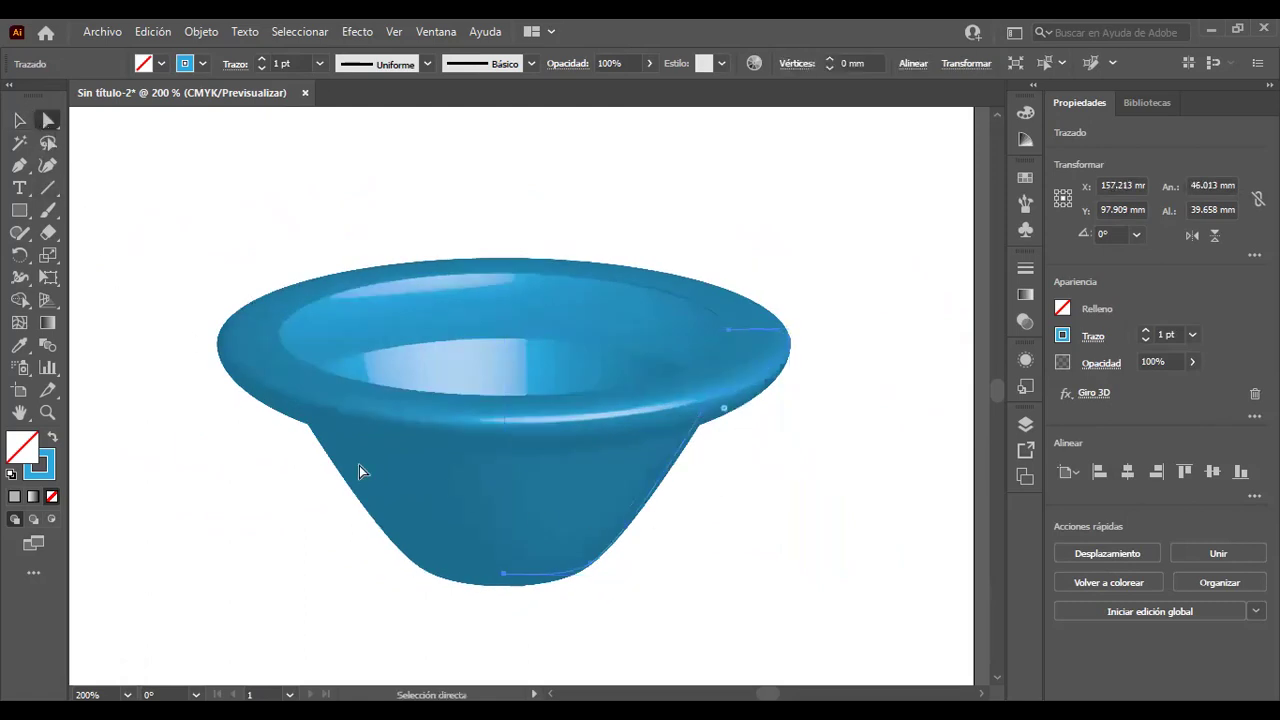
pyautogui.moveTo(503, 578); pyautogui.dragTo(406, 589)
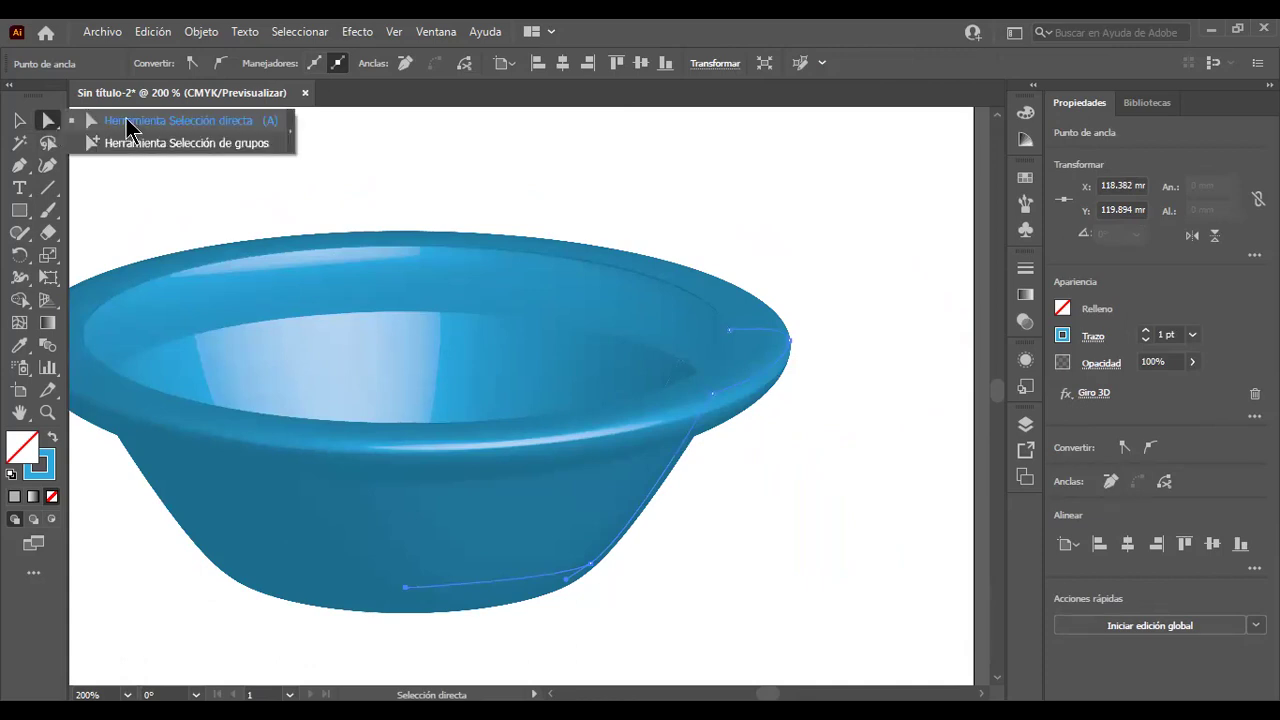
pyautogui.moveTo(52, 128); pyautogui.dragTo(130, 126)
pyautogui.moveTo(732, 332); pyautogui.dragTo(891, 356)
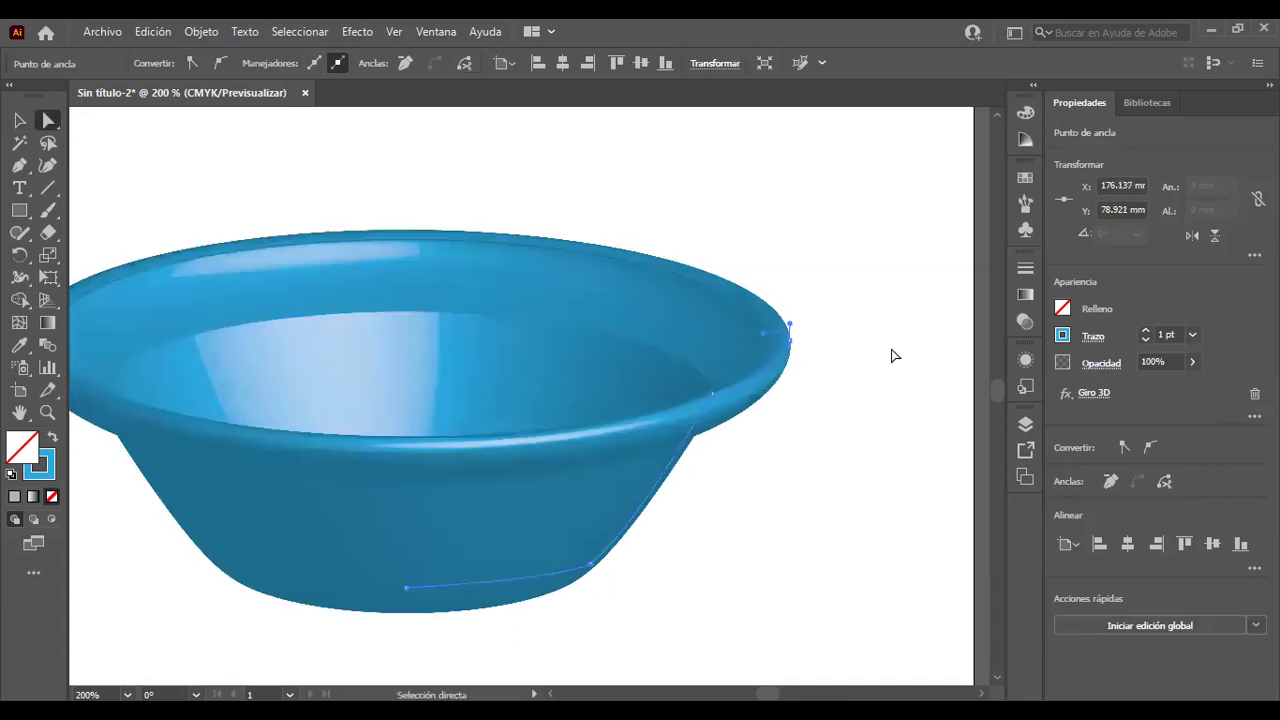
pyautogui.click(19, 120)
pyautogui.moveTo(387, 284)
pyautogui.mouseDown()
pyautogui.moveTo(510, 283)
pyautogui.moveTo(387, 284)
pyautogui.mouseUp()
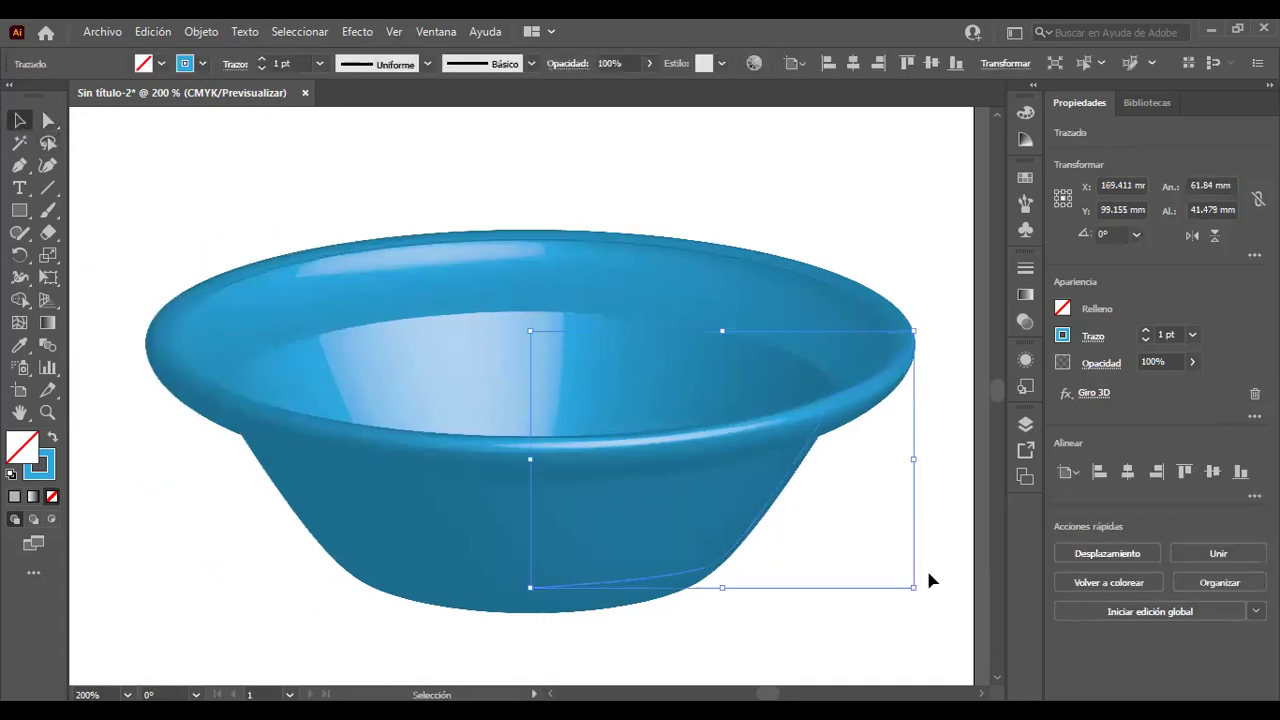
pyautogui.click(930, 571)
# Shrink the blue bowl and move it up to the right of the cylinder, leaving nothing selected.
pyautogui.scroll(-3, 874, 506)
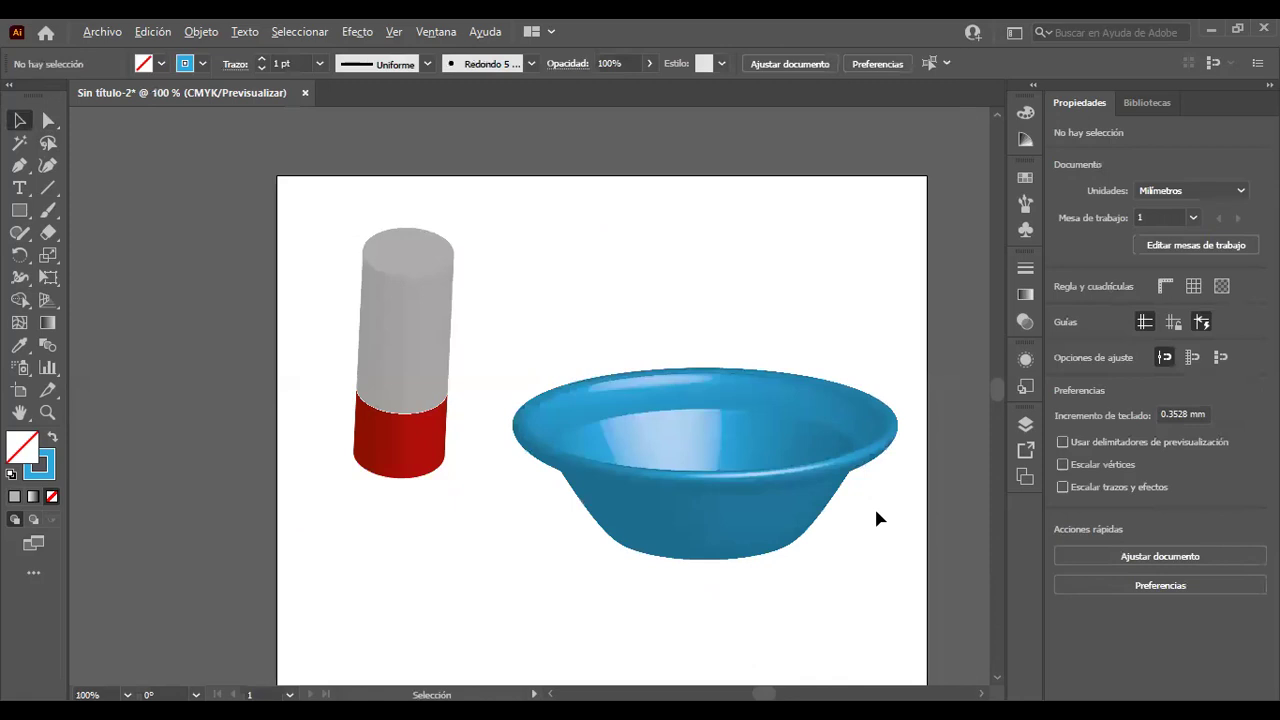
pyautogui.scroll(2, 874, 506)
pyautogui.click(742, 553)
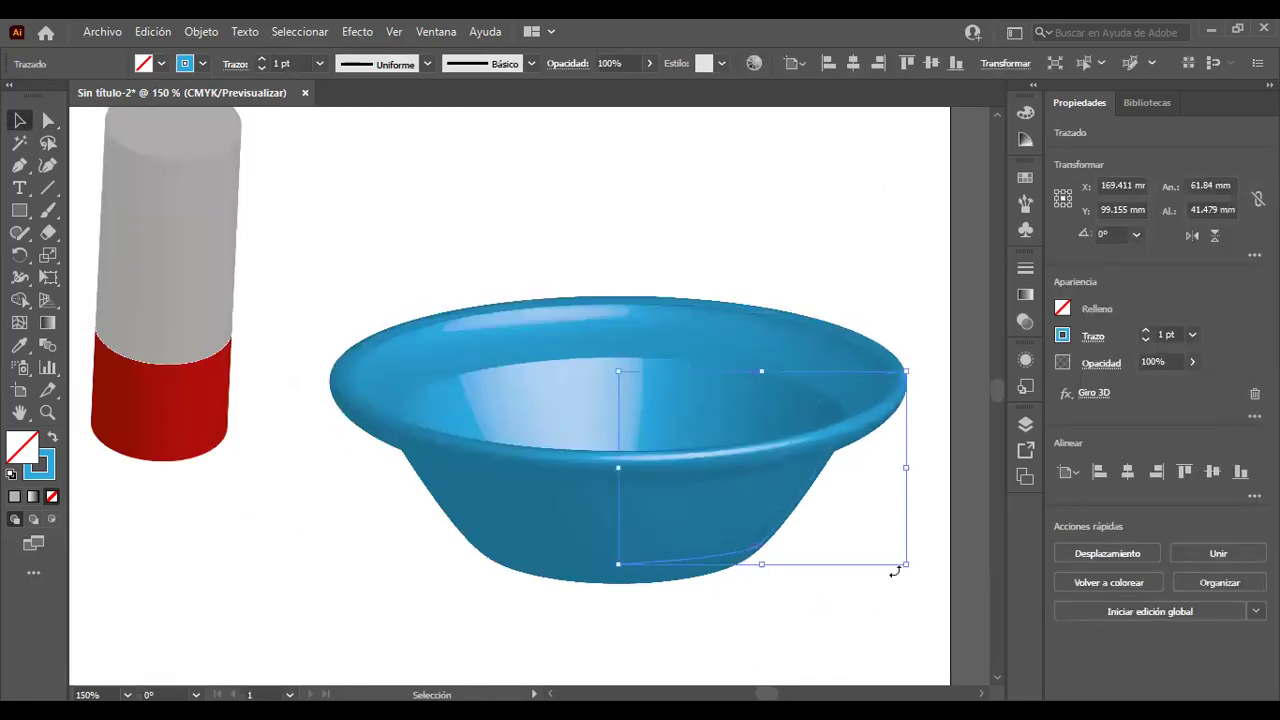
pyautogui.moveTo(906, 564)
pyautogui.mouseDown()
pyautogui.moveTo(763, 503)
pyautogui.moveTo(794, 524)
pyautogui.mouseUp()
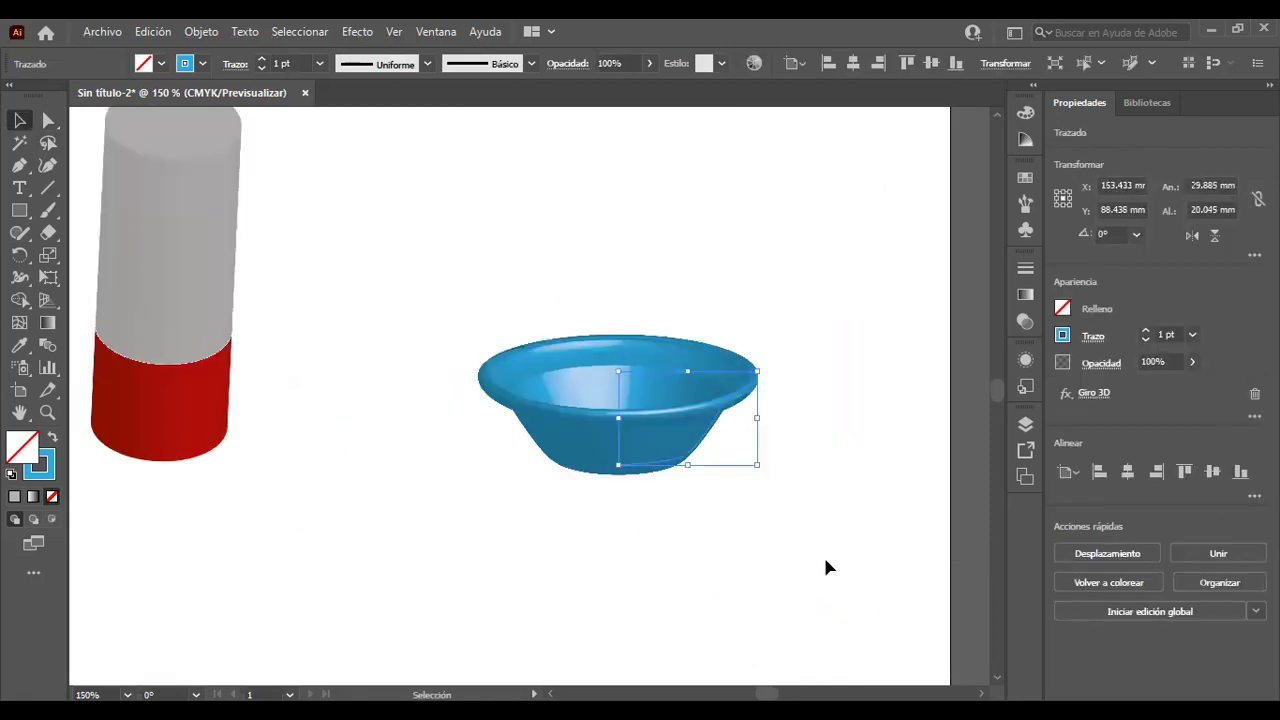
pyautogui.click(829, 568)
pyautogui.moveTo(618, 450)
pyautogui.mouseDown()
pyautogui.moveTo(512, 418)
pyautogui.moveTo(507, 283)
pyautogui.moveTo(467, 265)
pyautogui.mouseUp()
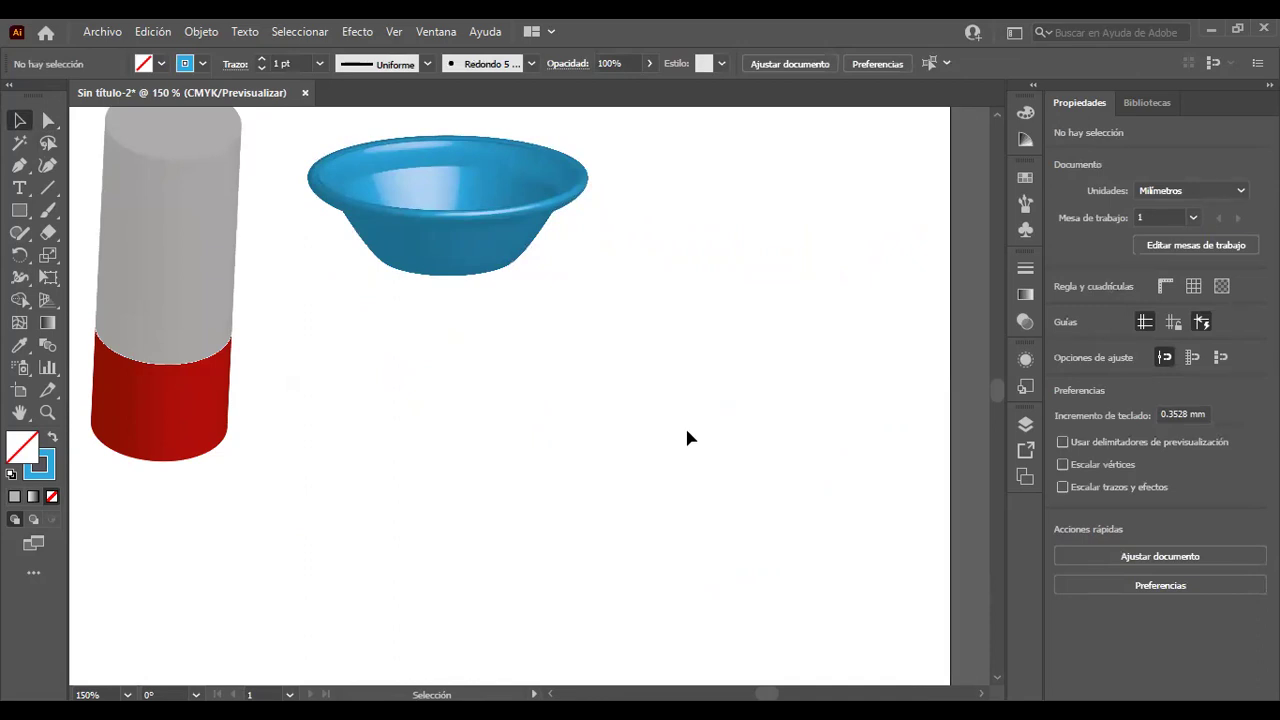
pyautogui.moveTo(407, 270); pyautogui.dragTo(692, 289)
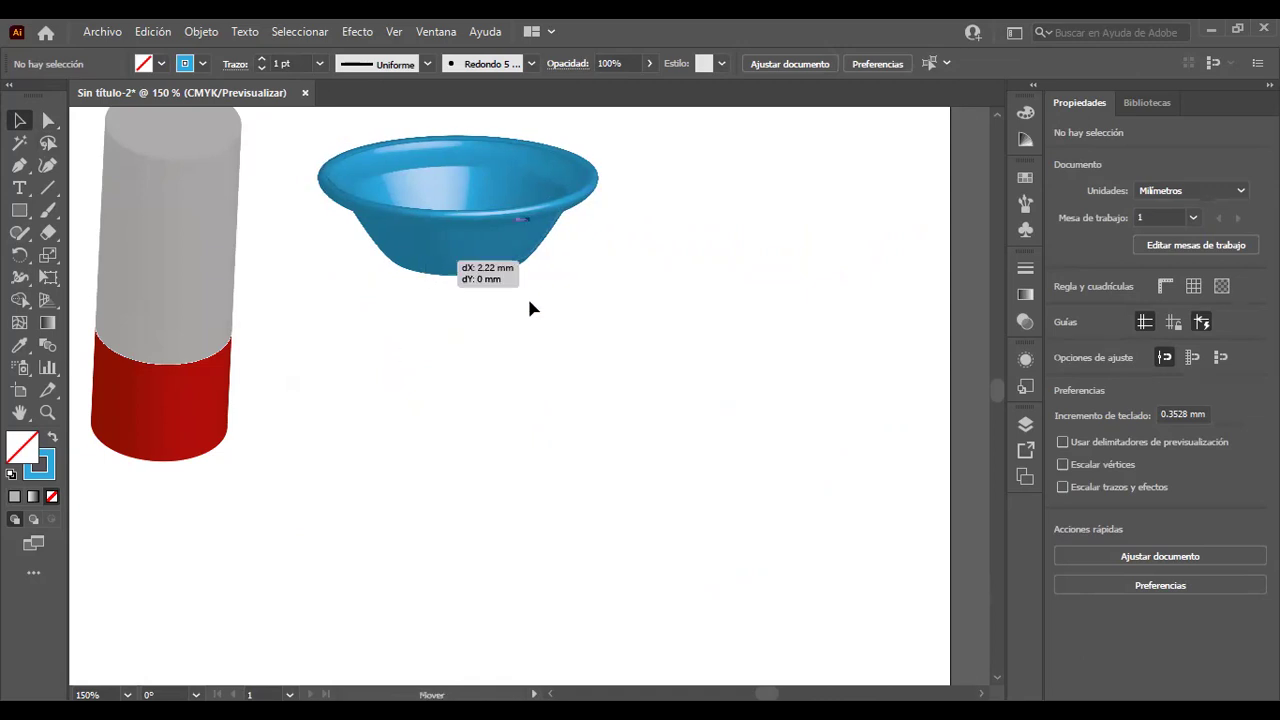
pyautogui.click(531, 390)
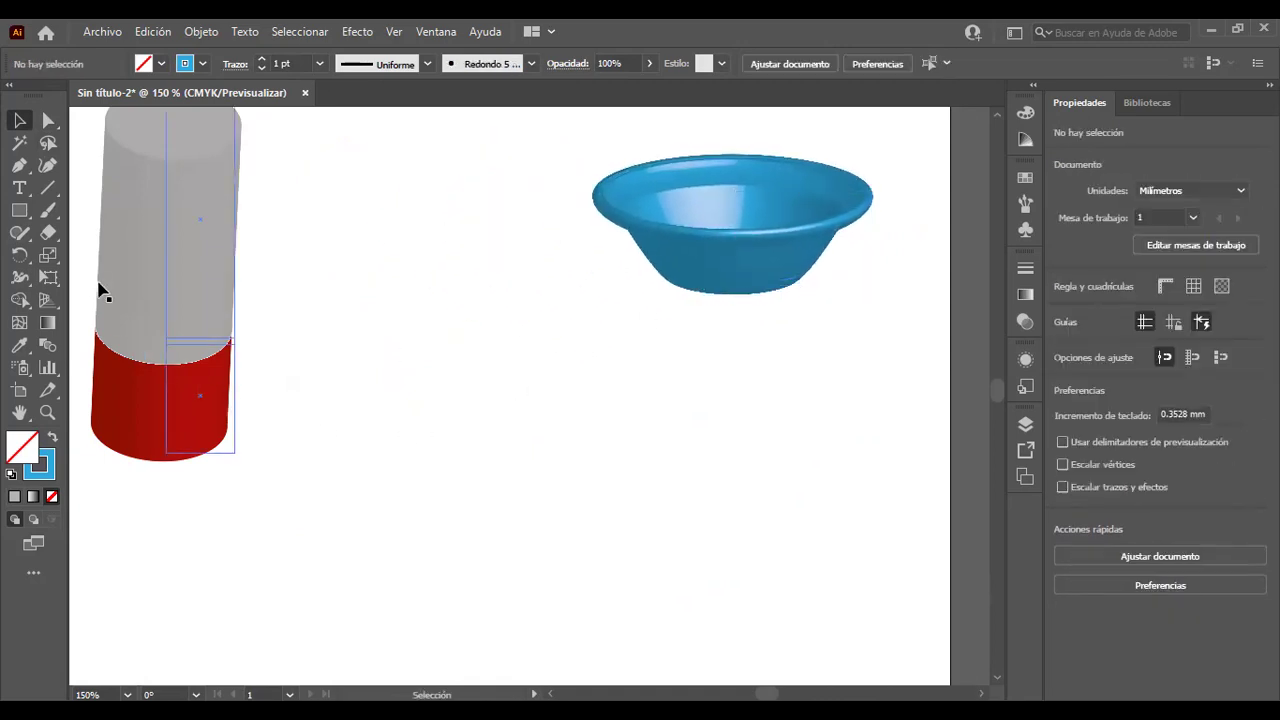
# With the Pen tool, draw an open angular half-profile: flat base, rising side, and rim tip turning inward.
pyautogui.click(19, 166)
pyautogui.rightClick(20, 168)
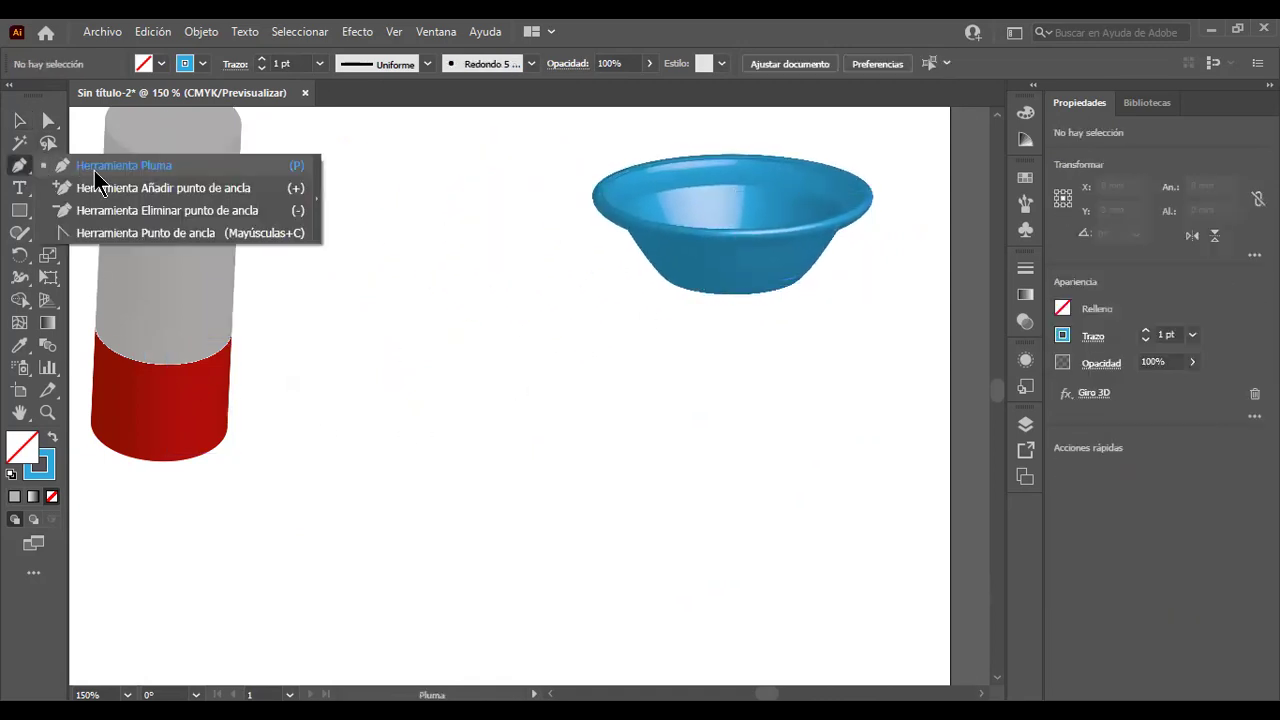
pyautogui.click(99, 173)
pyautogui.click(308, 572)
pyautogui.click(443, 572)
pyautogui.click(616, 454)
pyautogui.click(733, 431)
pyautogui.click(611, 421)
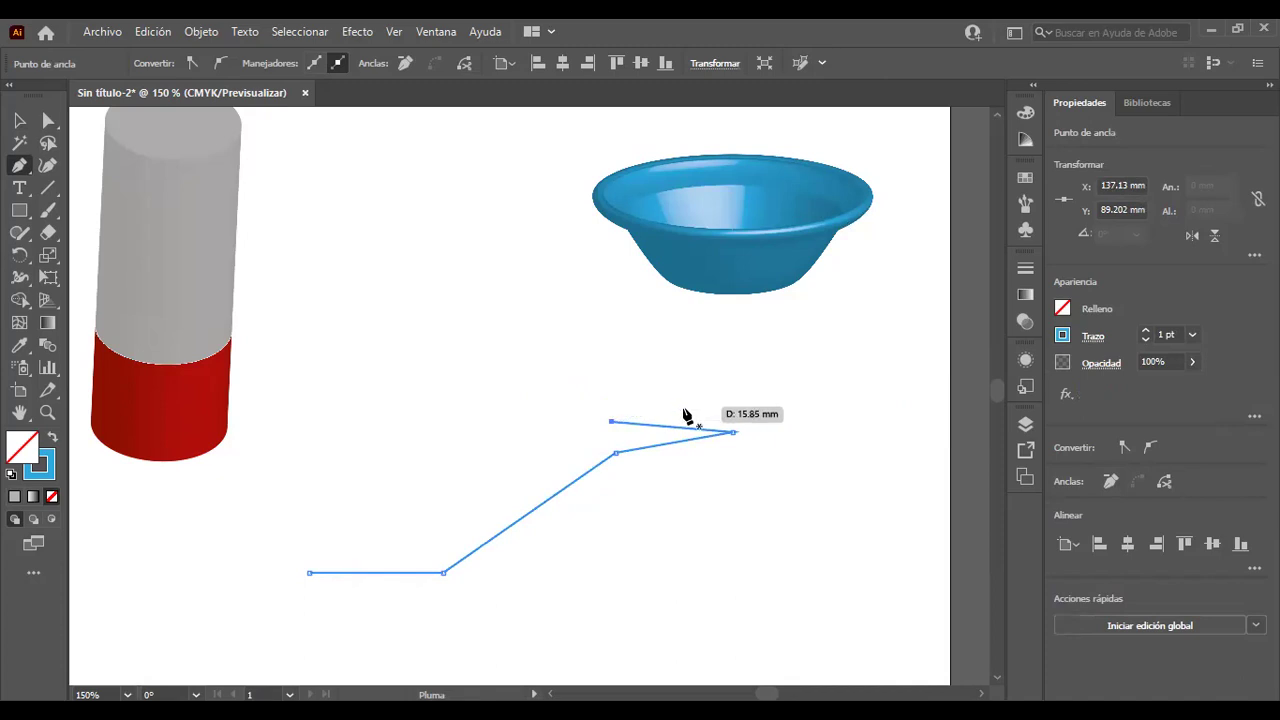
pyautogui.press('Escape')
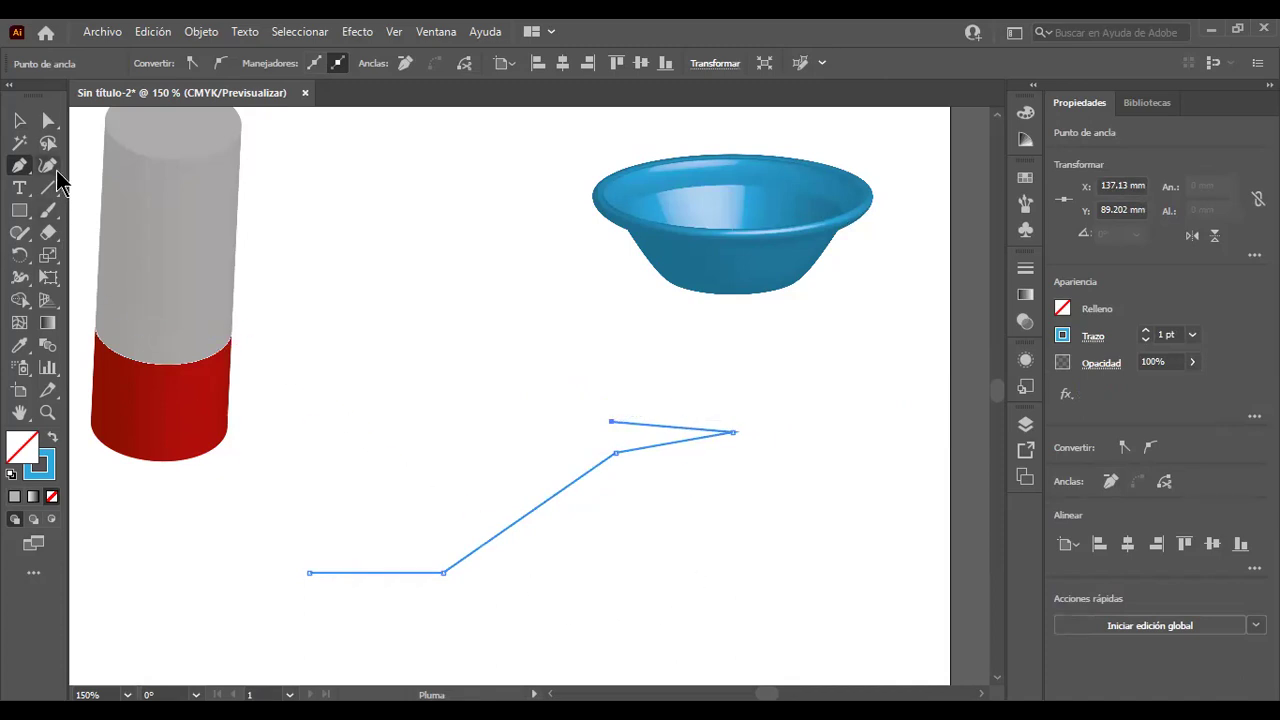
# Shift the profile's left endpoint and base corner anchor slightly to the right.
pyautogui.click(48, 120)
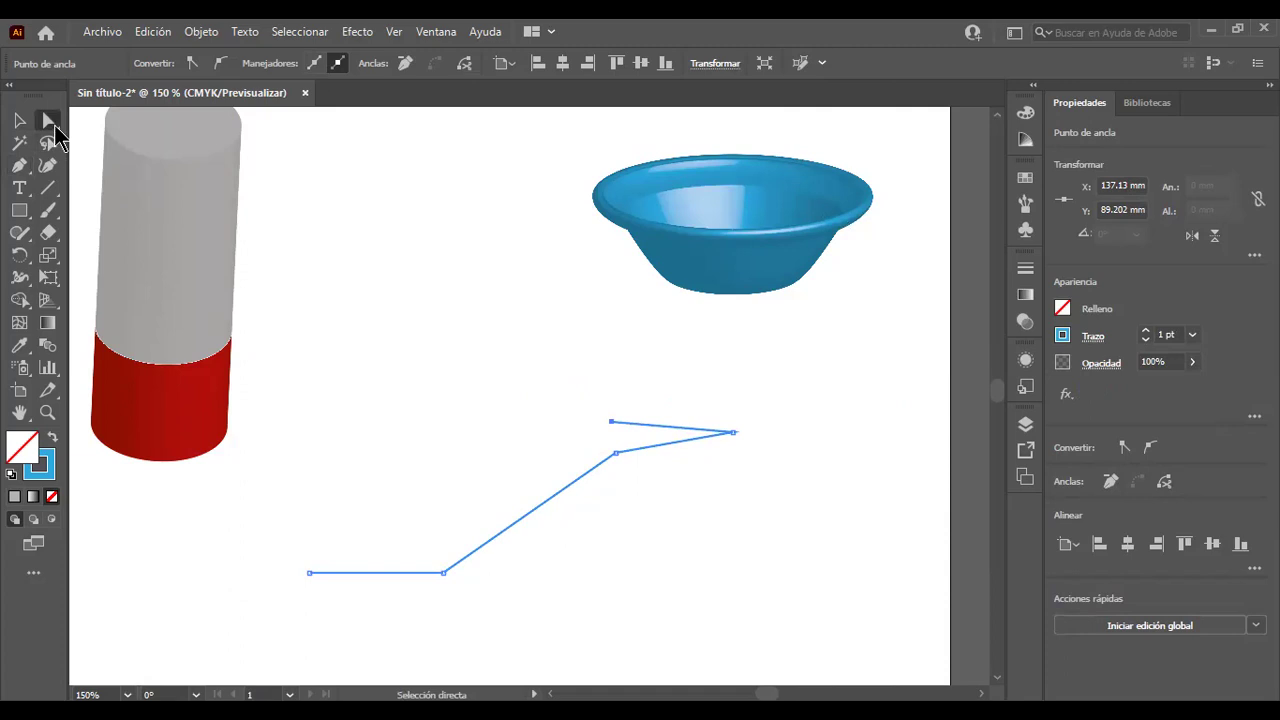
pyautogui.moveTo(48, 120); pyautogui.dragTo(185, 128)
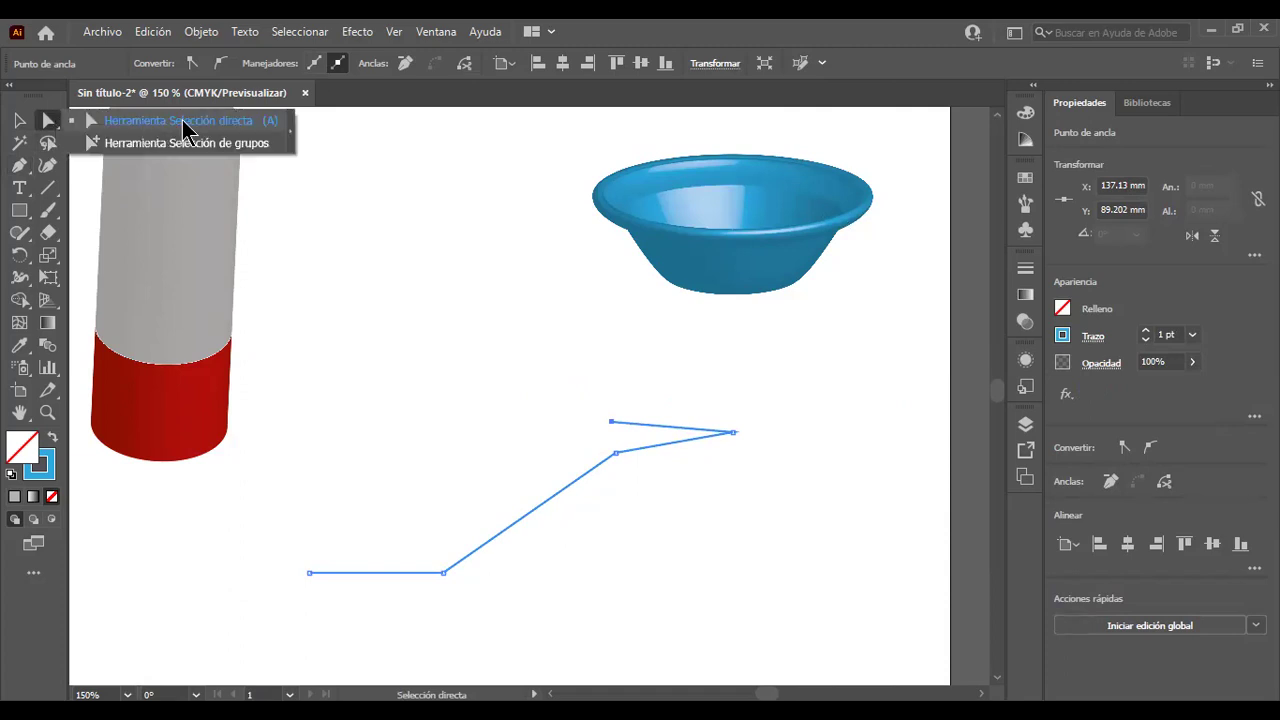
pyautogui.click(444, 573)
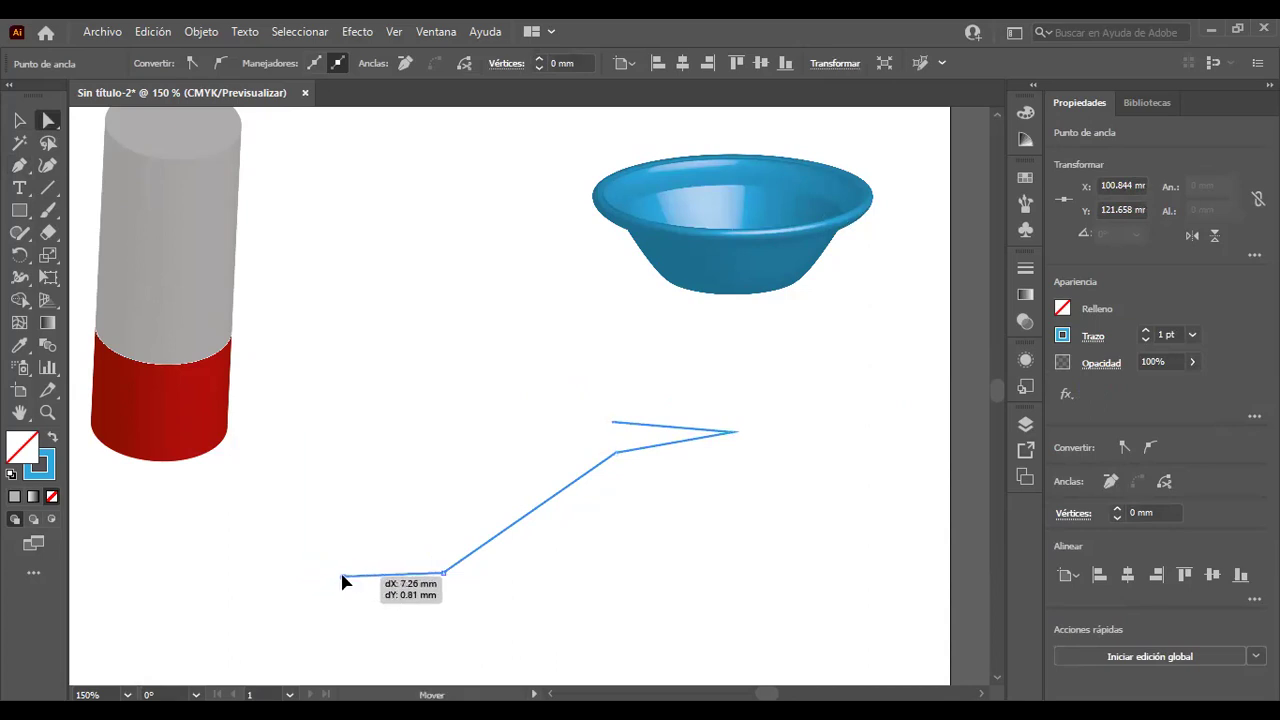
pyautogui.moveTo(310, 574); pyautogui.dragTo(343, 577)
pyautogui.moveTo(444, 573); pyautogui.dragTo(468, 573)
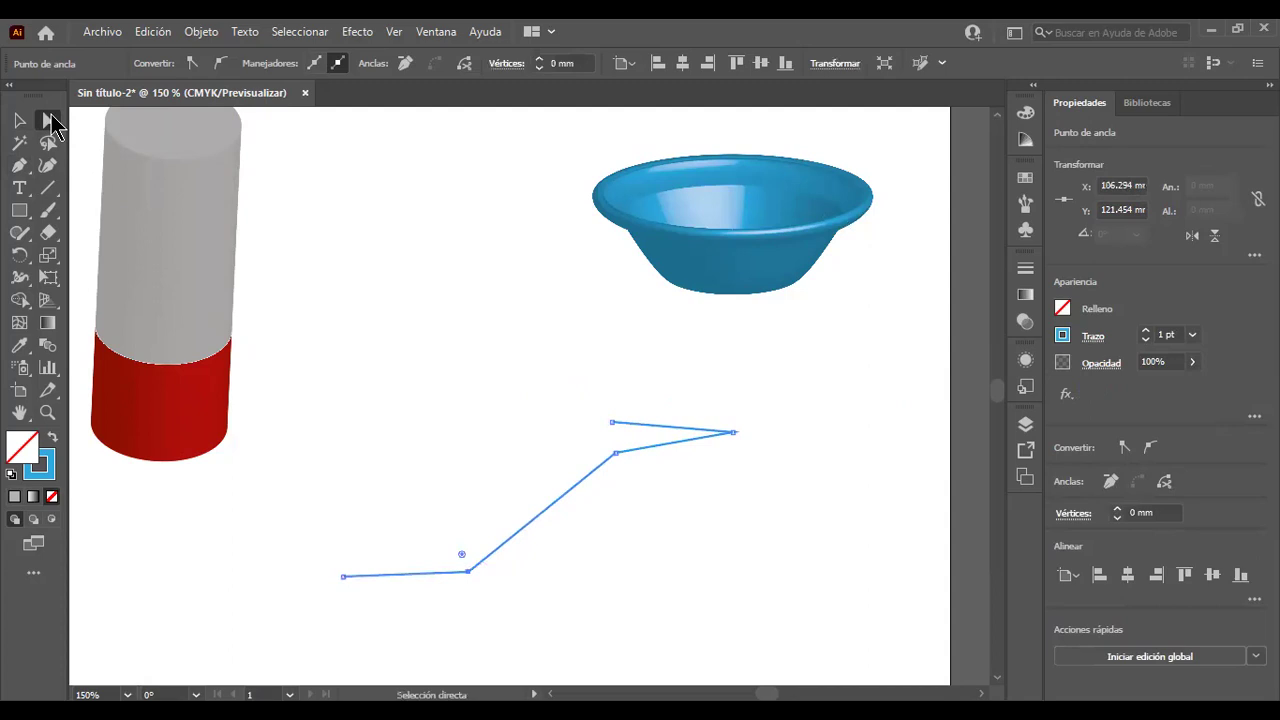
pyautogui.moveTo(52, 122); pyautogui.dragTo(100, 122)
# Convert the base corner, rising side and rim end anchors to smooth points.
pyautogui.click(220, 65)
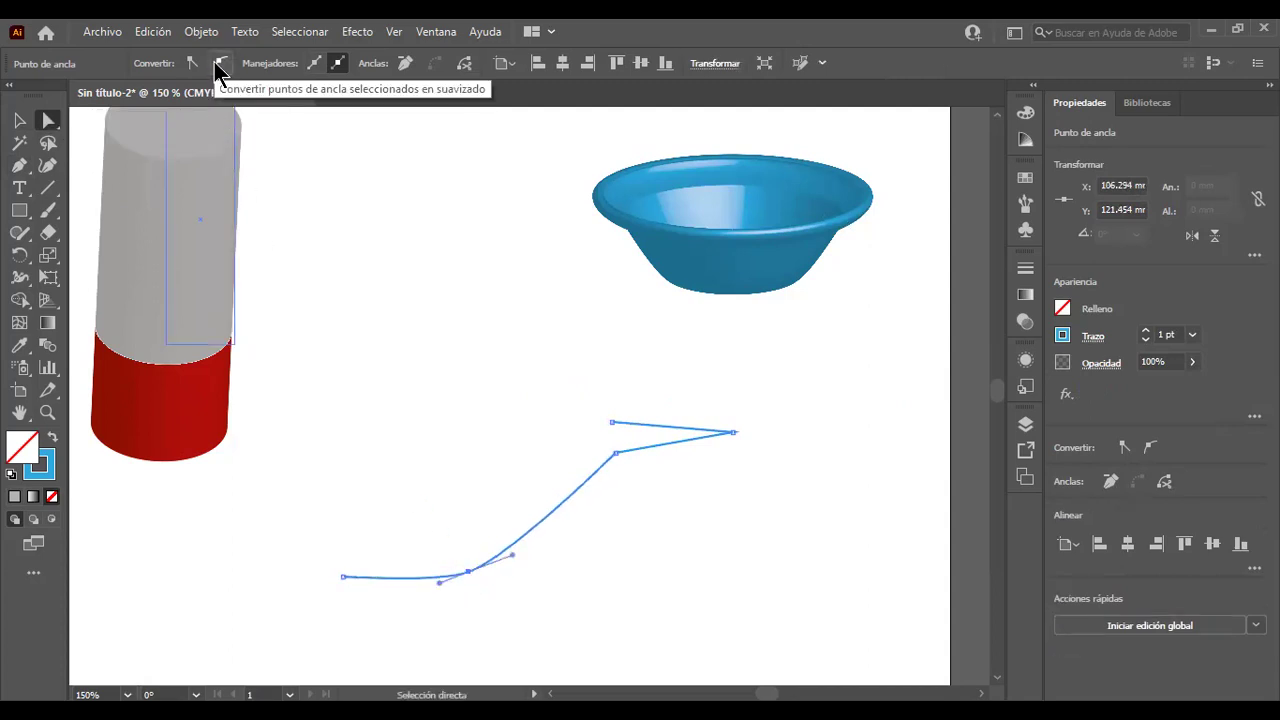
pyautogui.click(616, 454)
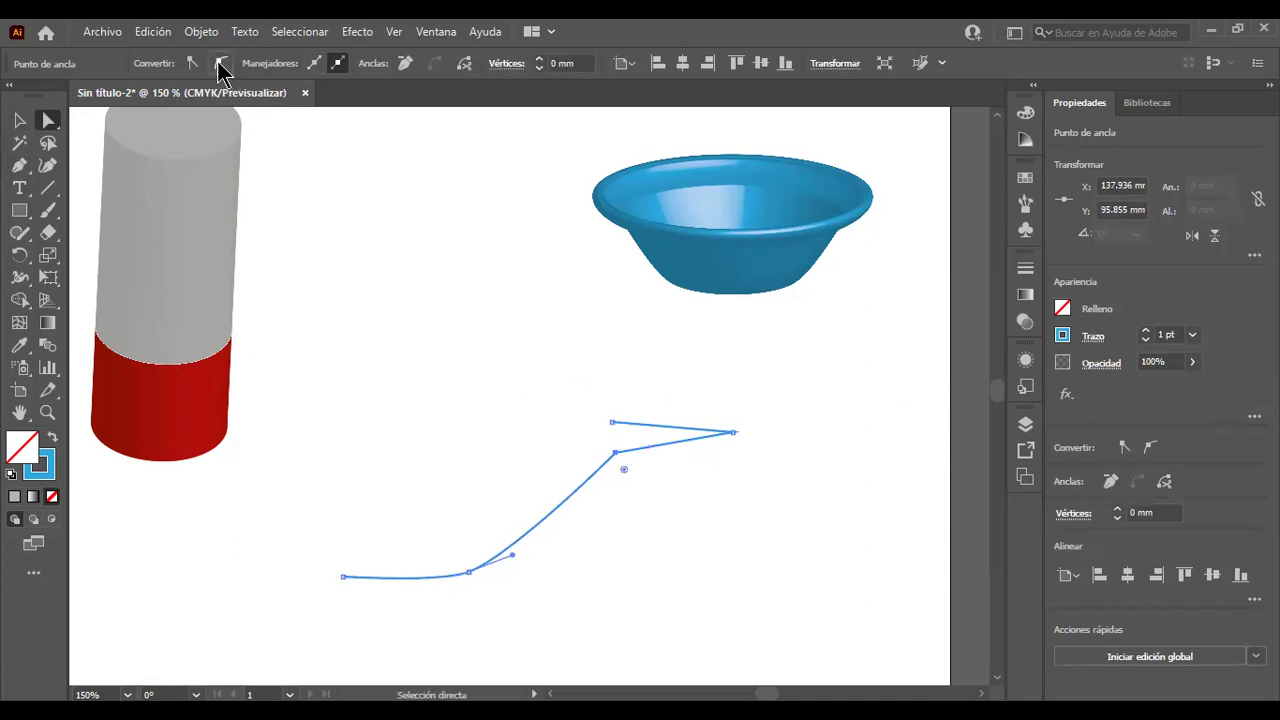
pyautogui.click(222, 64)
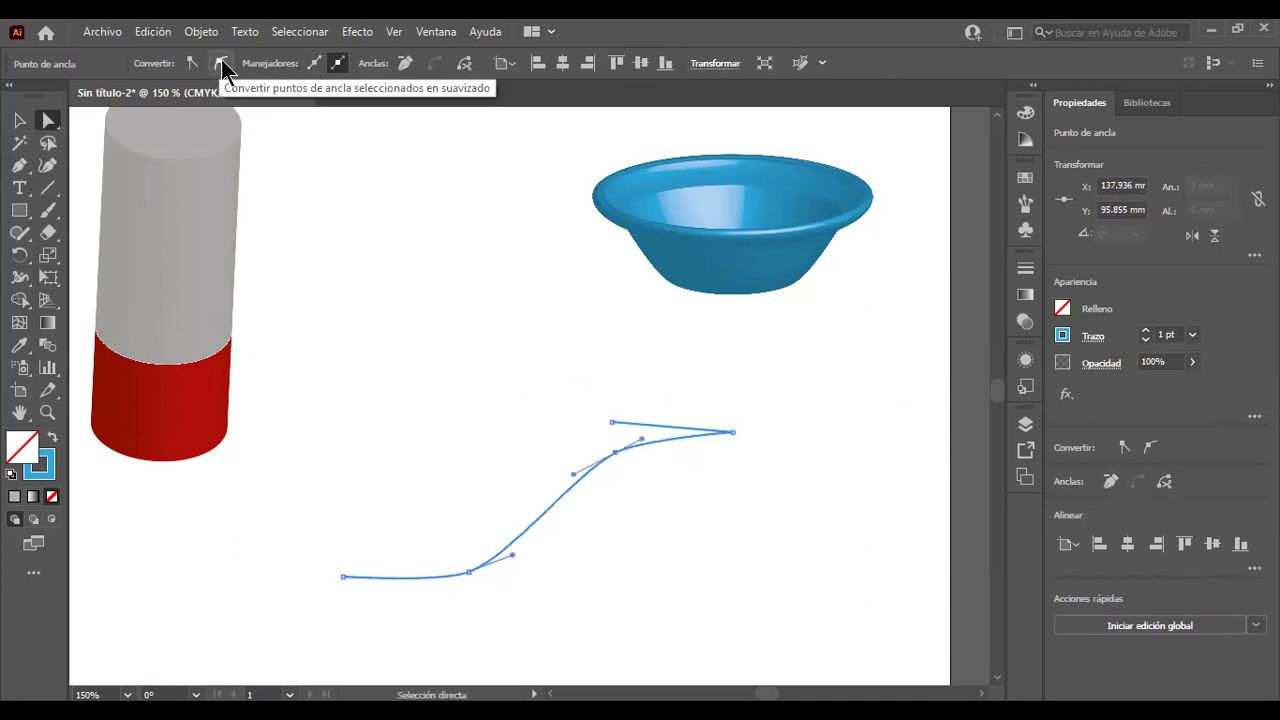
pyautogui.click(736, 440)
pyautogui.click(734, 433)
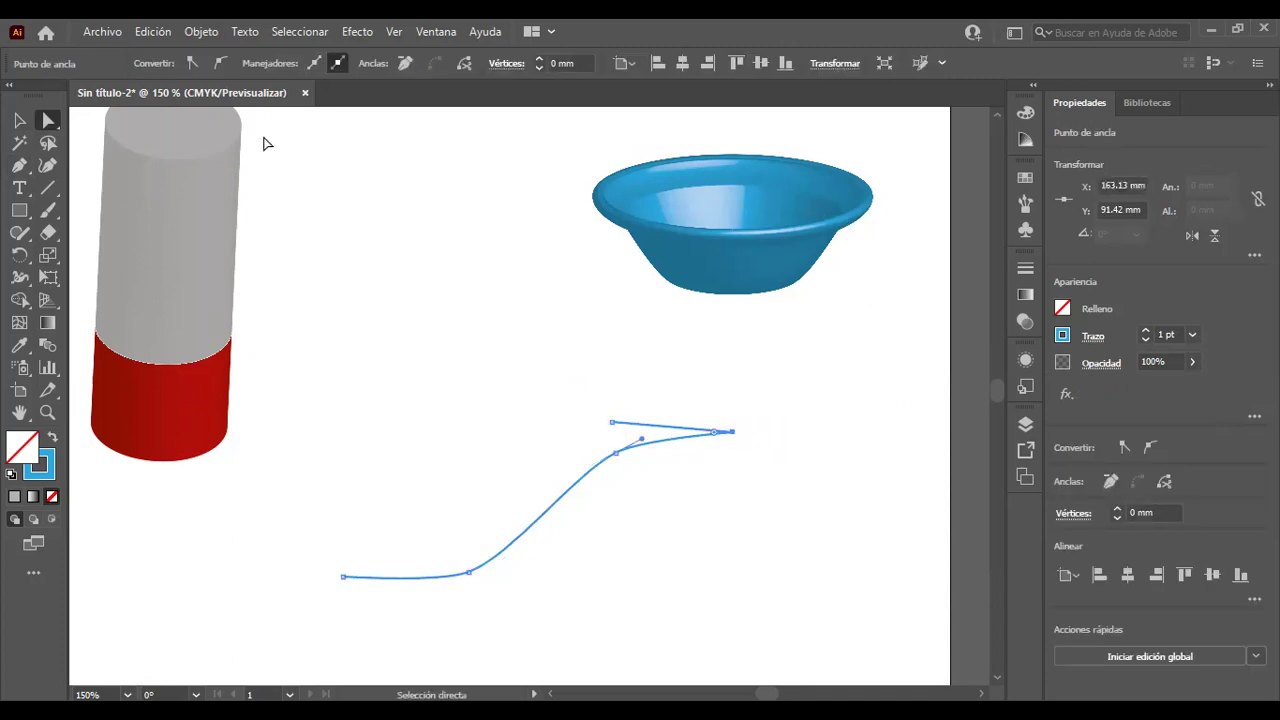
pyautogui.click(222, 64)
# Pull the rim anchor left, curl its handle into a lip, and drag the side anchor down-left.
pyautogui.moveTo(733, 433); pyautogui.dragTo(696, 433)
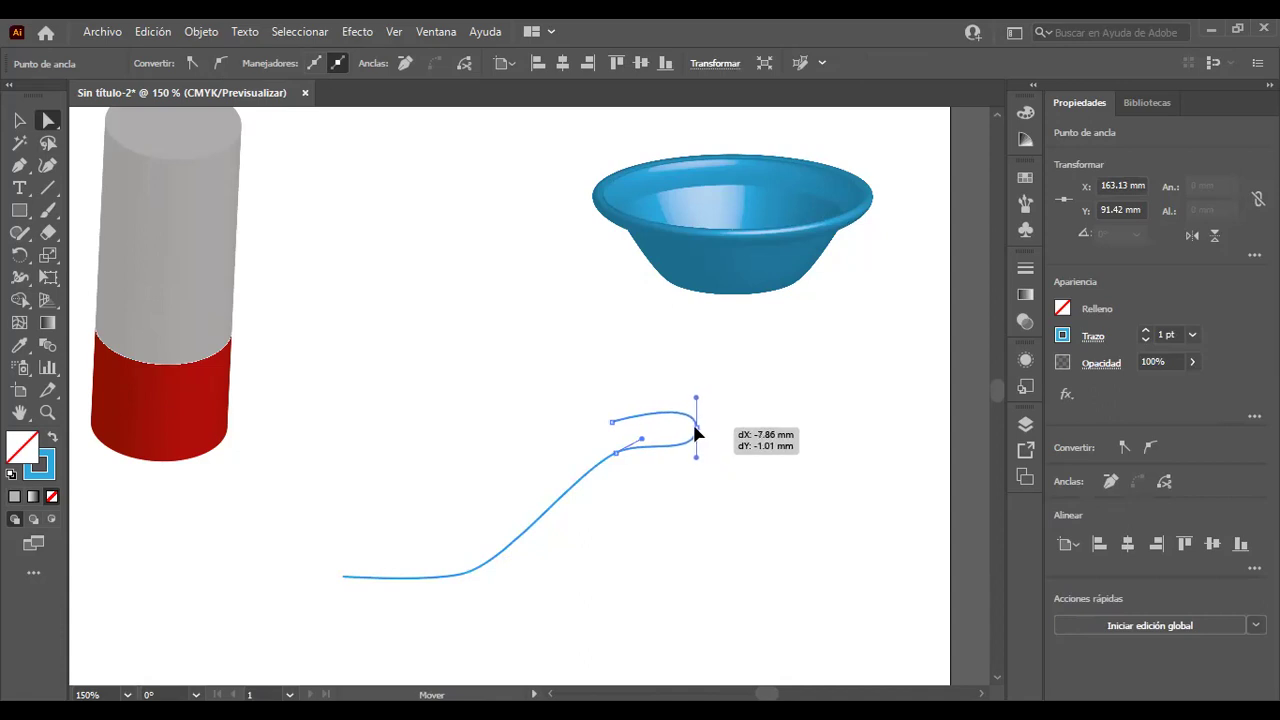
pyautogui.moveTo(612, 421)
pyautogui.mouseDown()
pyautogui.moveTo(645, 412)
pyautogui.moveTo(681, 427)
pyautogui.moveTo(680, 400)
pyautogui.moveTo(680, 442)
pyautogui.mouseUp()
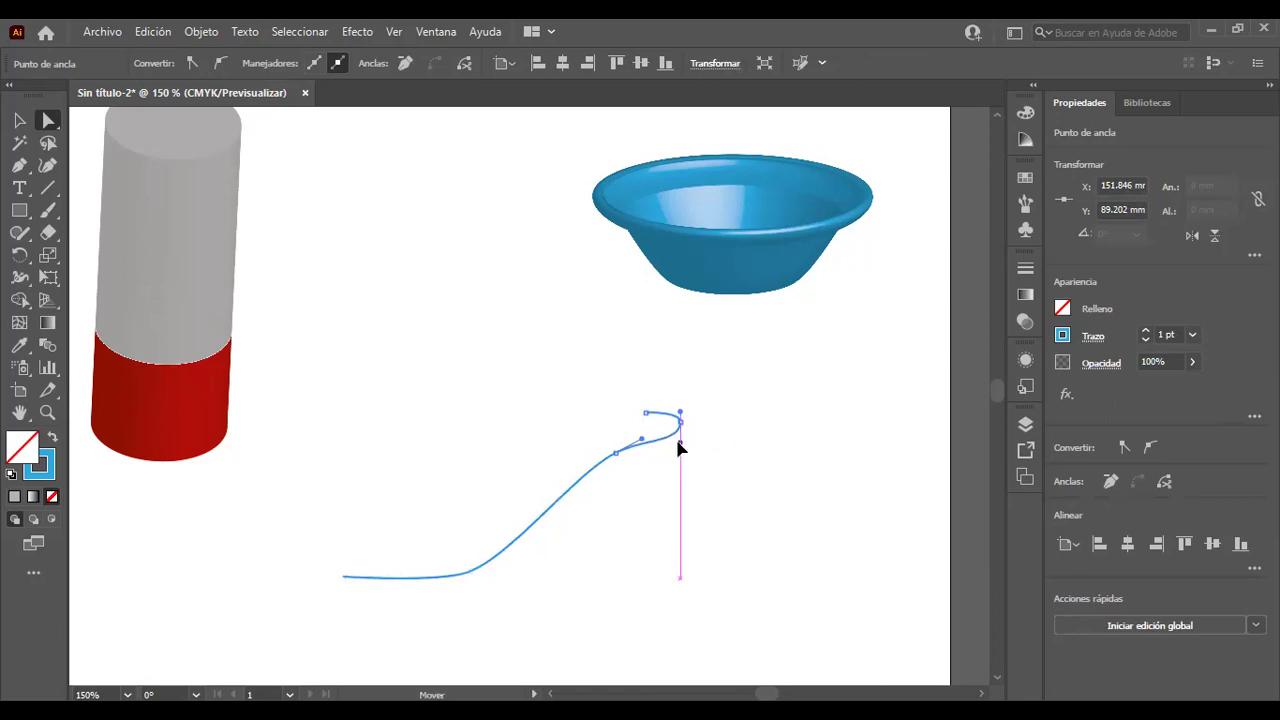
pyautogui.click(668, 515)
pyautogui.moveTo(614, 461); pyautogui.dragTo(606, 475)
pyautogui.click(718, 546)
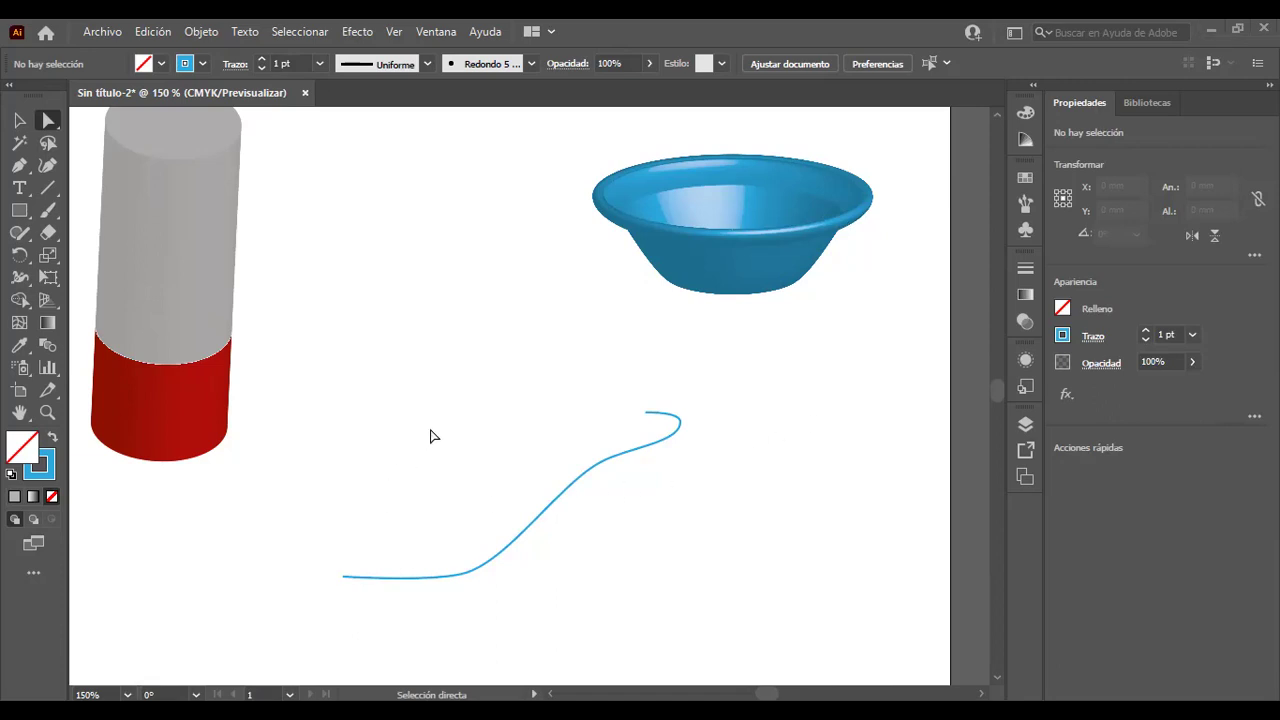
# Move the cylinder right and down, the blue bowl left, and the profile curve right.
pyautogui.click(19, 121)
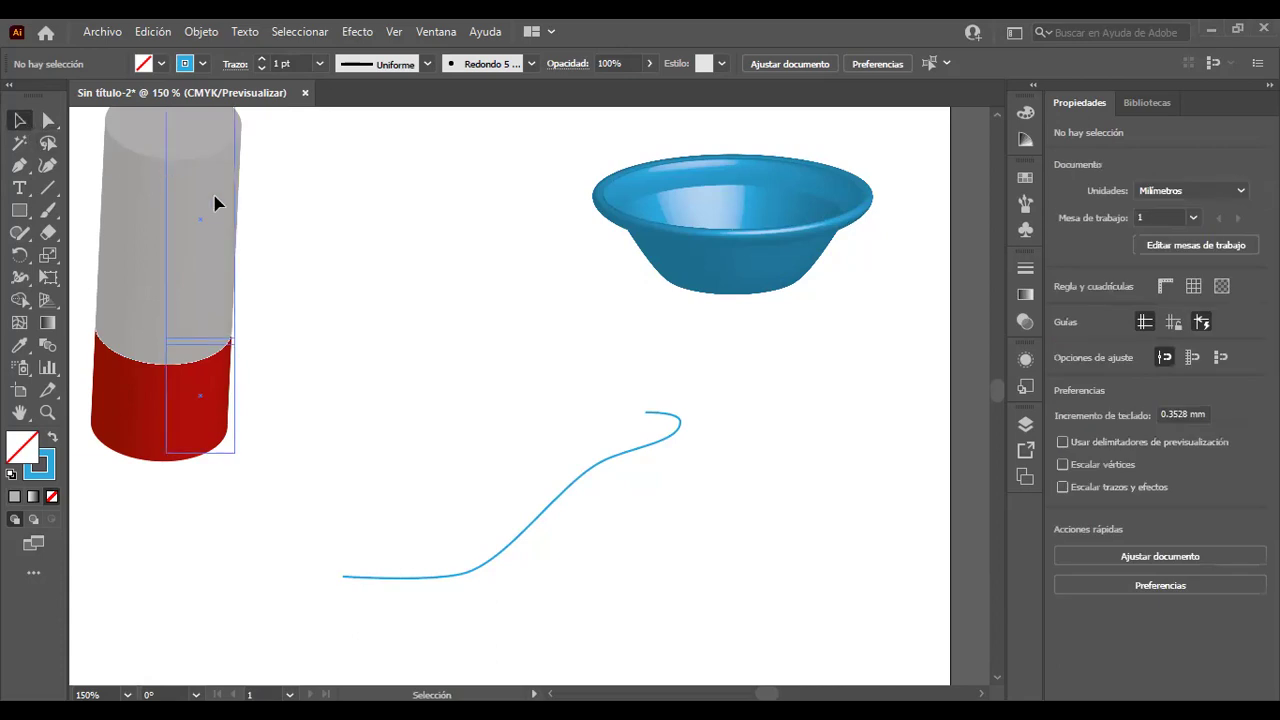
pyautogui.moveTo(215, 203); pyautogui.dragTo(268, 235)
pyautogui.moveTo(714, 257); pyautogui.dragTo(572, 238)
pyautogui.moveTo(631, 458); pyautogui.dragTo(772, 443)
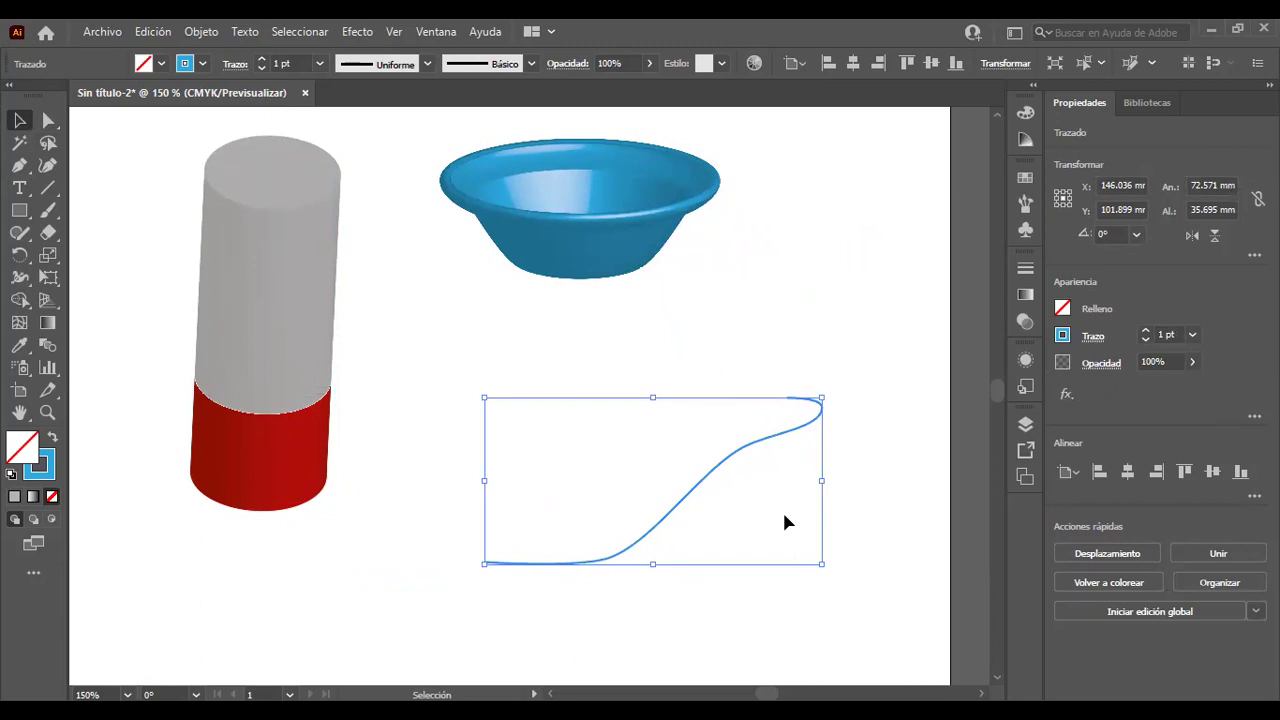
# Apply a 3D Revolve to the S-curve profile at 360° with Plastic Shading.
pyautogui.click(357, 31)
pyautogui.moveTo(372, 138)
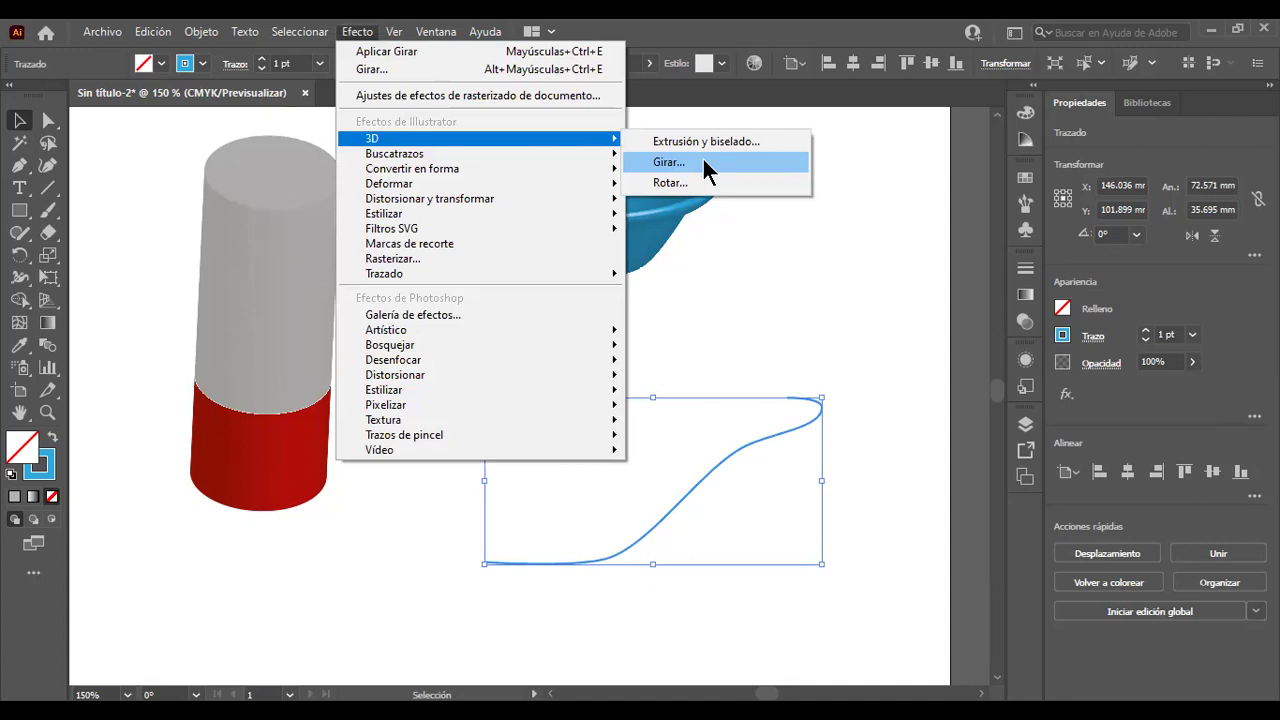
pyautogui.click(704, 161)
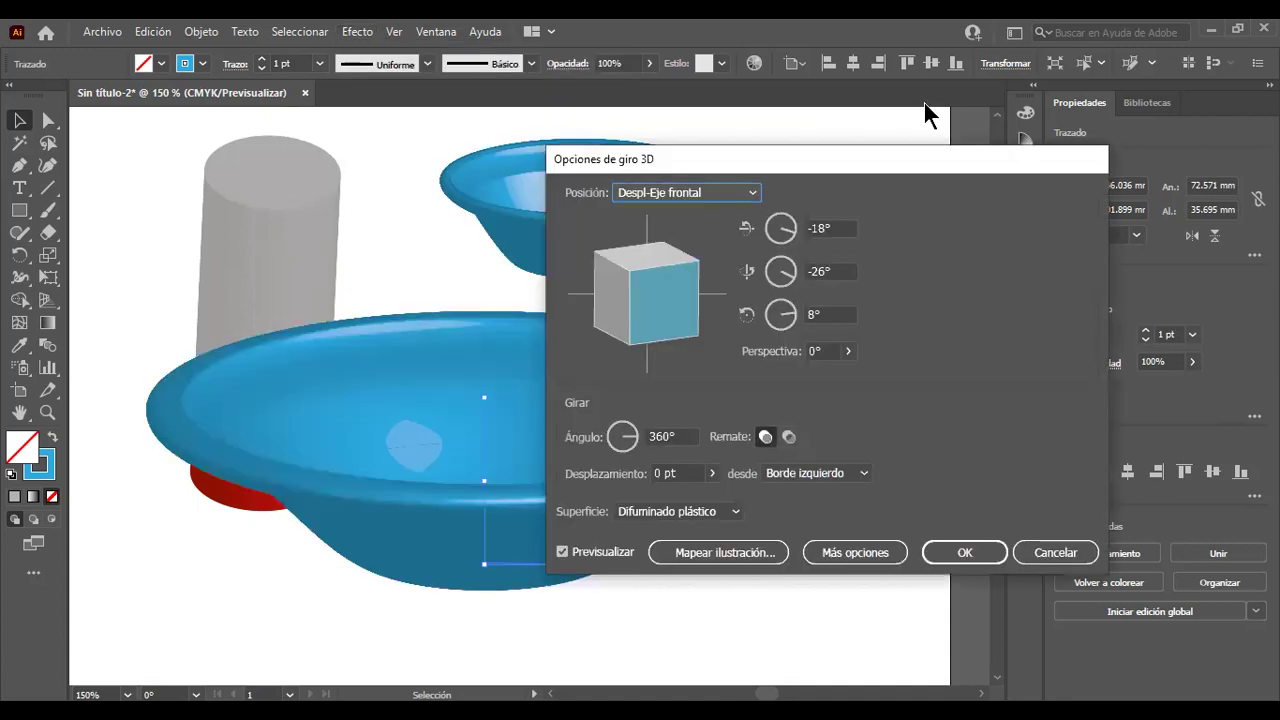
pyautogui.moveTo(700, 159); pyautogui.dragTo(944, 43)
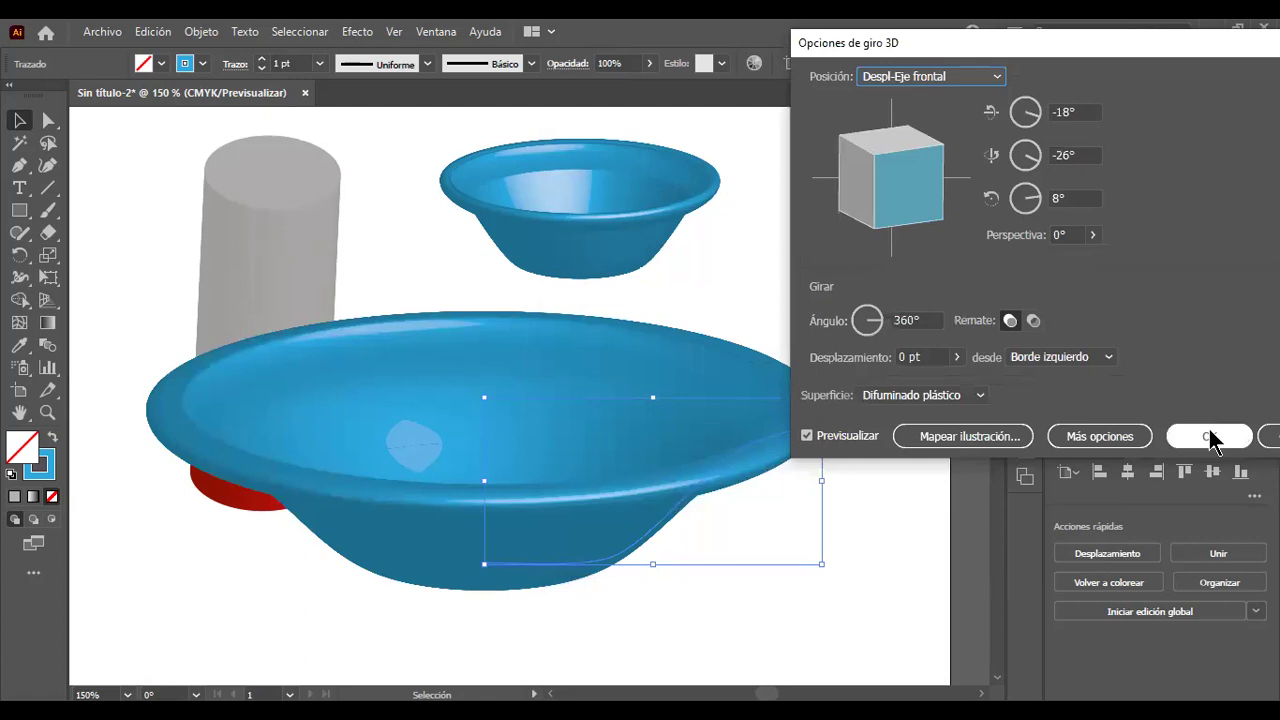
pyautogui.click(1209, 436)
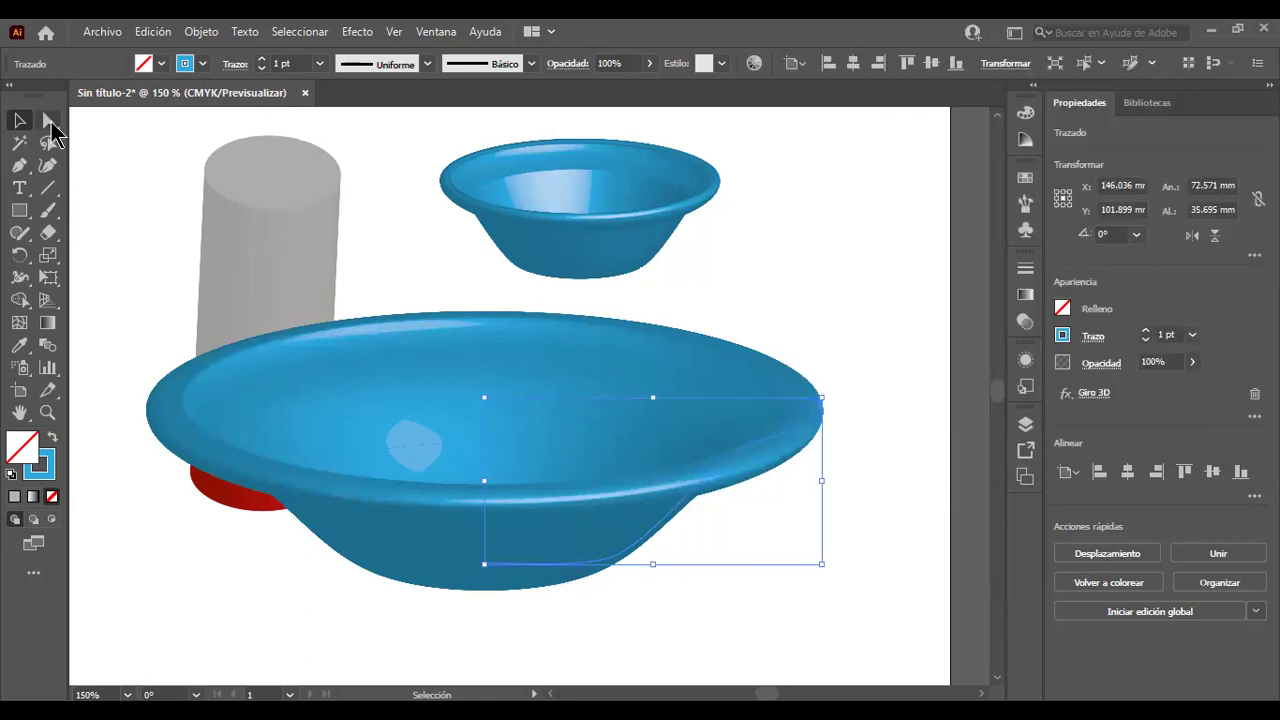
pyautogui.click(50, 122)
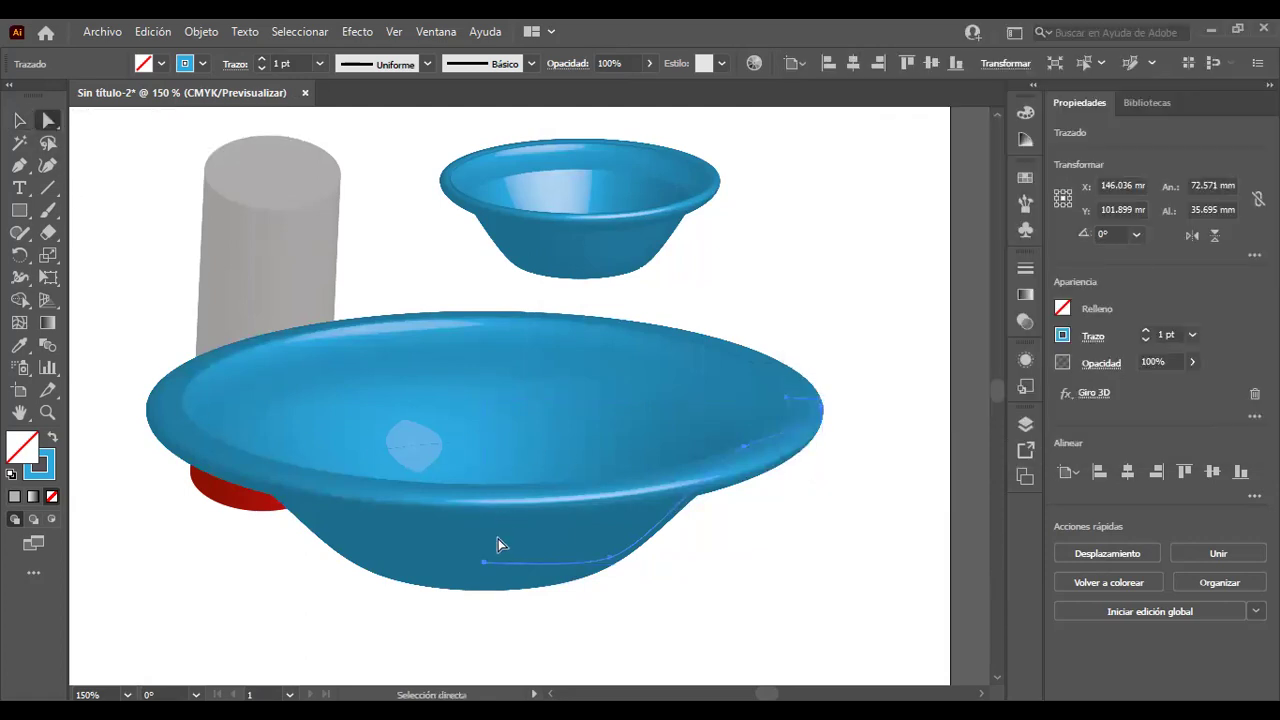
# Drag the profile's base and rim anchors to reshape the large bowl.
pyautogui.moveTo(477, 564); pyautogui.dragTo(532, 573)
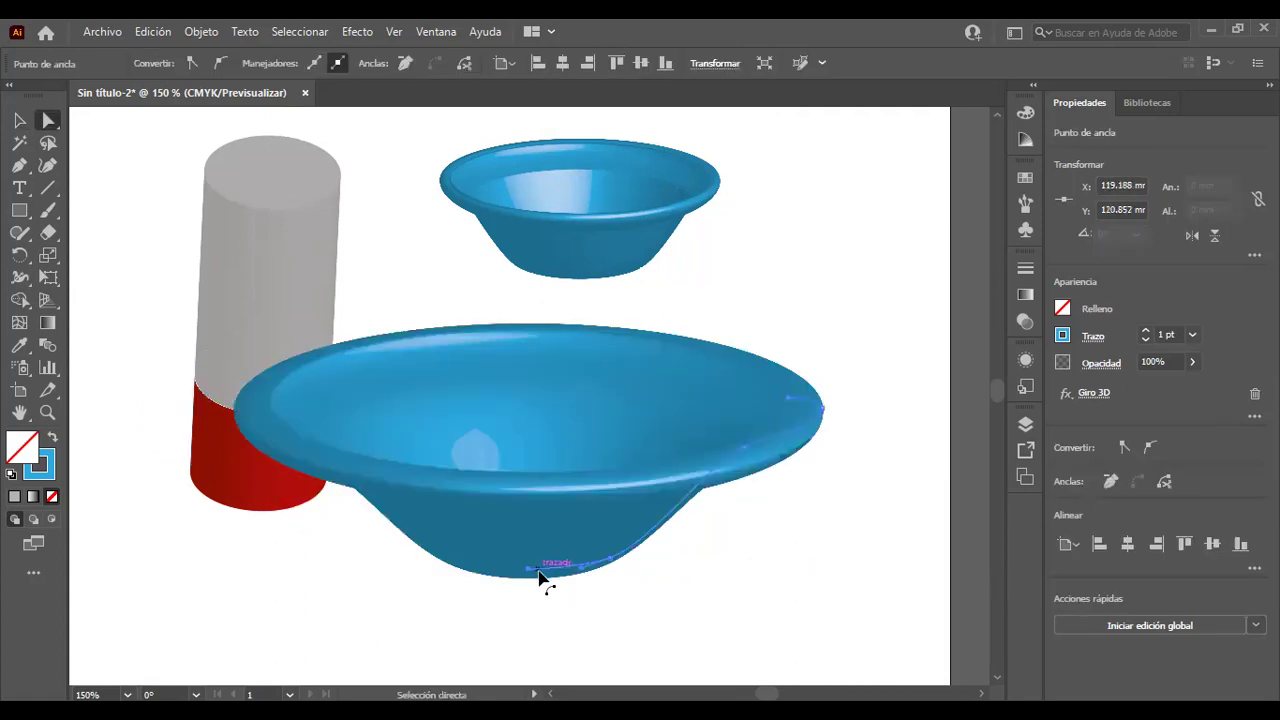
pyautogui.moveTo(789, 400)
pyautogui.mouseDown()
pyautogui.moveTo(803, 404)
pyautogui.moveTo(799, 422)
pyautogui.mouseUp()
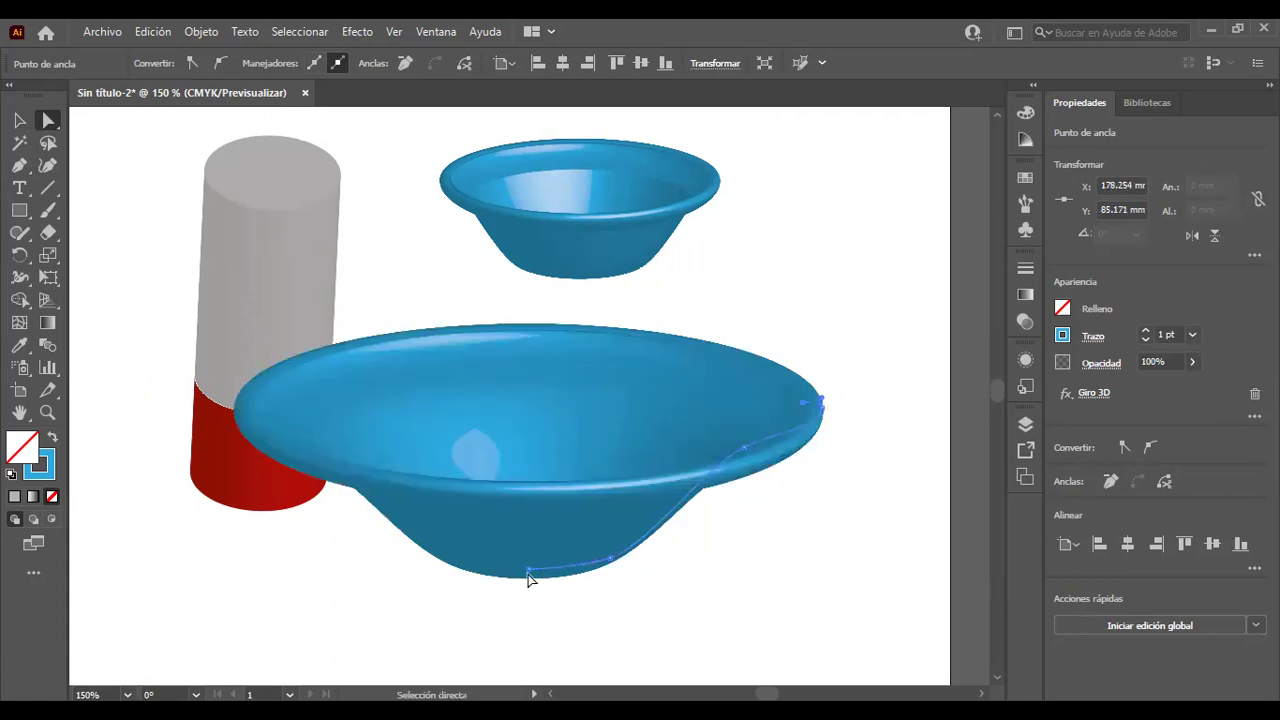
pyautogui.moveTo(525, 560)
pyautogui.mouseDown()
pyautogui.moveTo(522, 546)
pyautogui.moveTo(436, 570)
pyautogui.mouseUp()
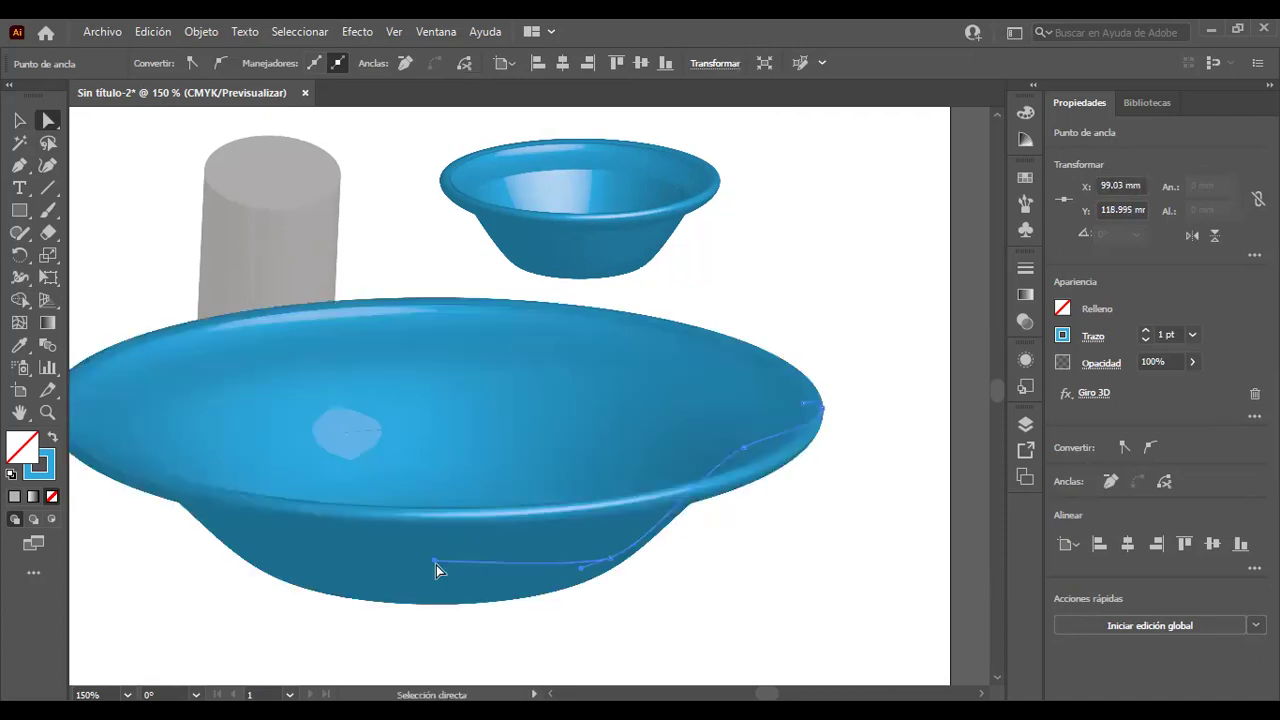
pyautogui.moveTo(803, 407)
pyautogui.mouseDown()
pyautogui.moveTo(772, 410)
pyautogui.moveTo(790, 401)
pyautogui.mouseUp()
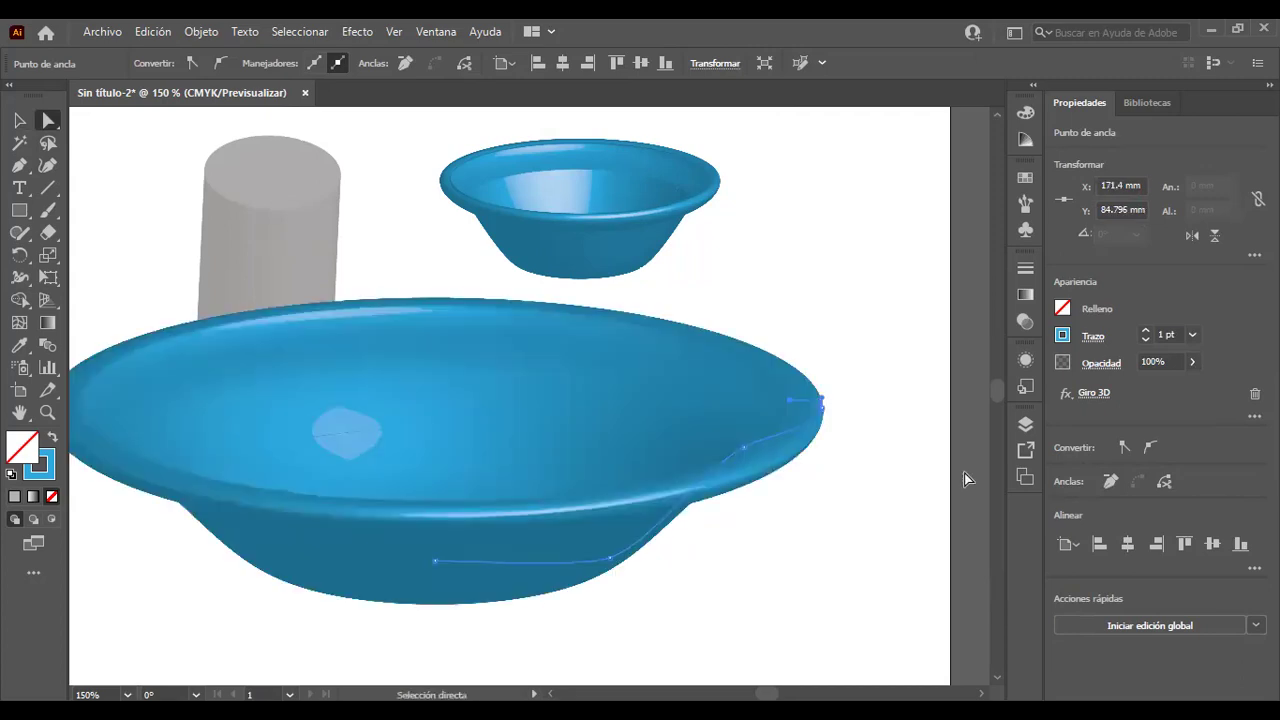
# Shift the large bowl to the right.
pyautogui.click(19, 120)
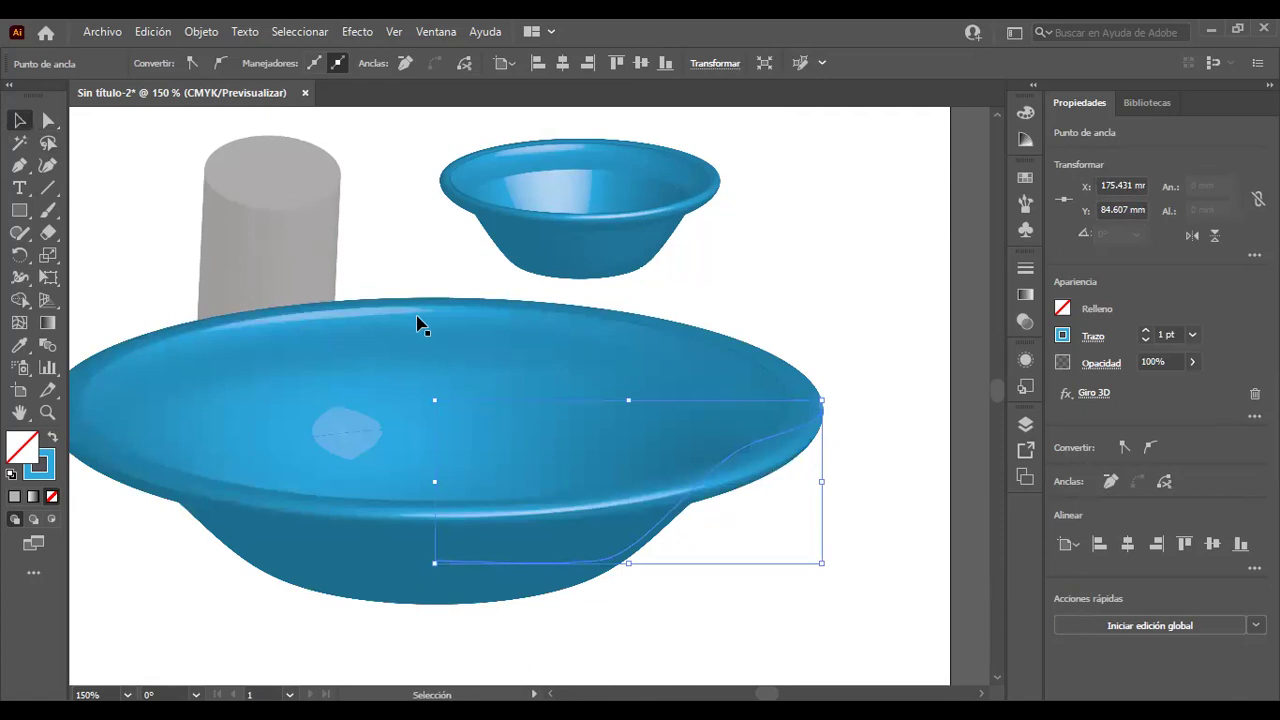
pyautogui.click(754, 279)
pyautogui.moveTo(420, 371)
pyautogui.mouseDown()
pyautogui.moveTo(577, 371)
pyautogui.moveTo(489, 372)
pyautogui.mouseUp()
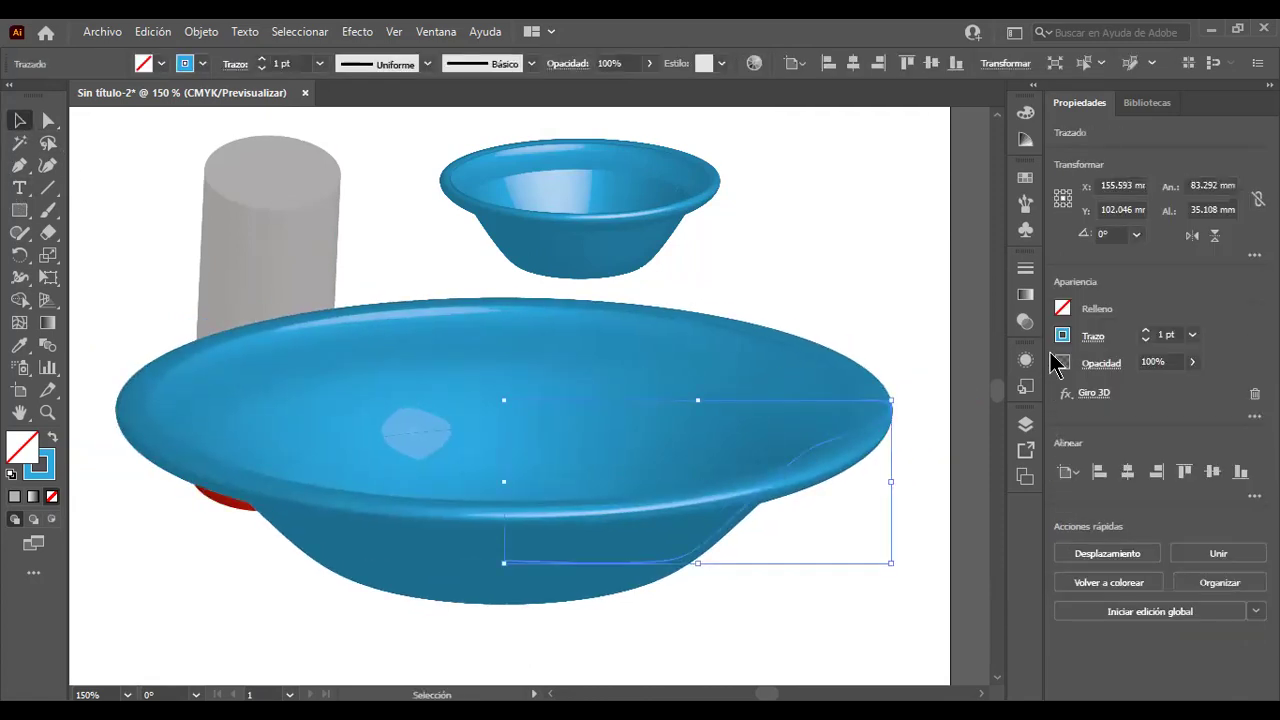
# Delete the 3D Revolve effect from the bowl in the Appearance panel.
pyautogui.click(1025, 360)
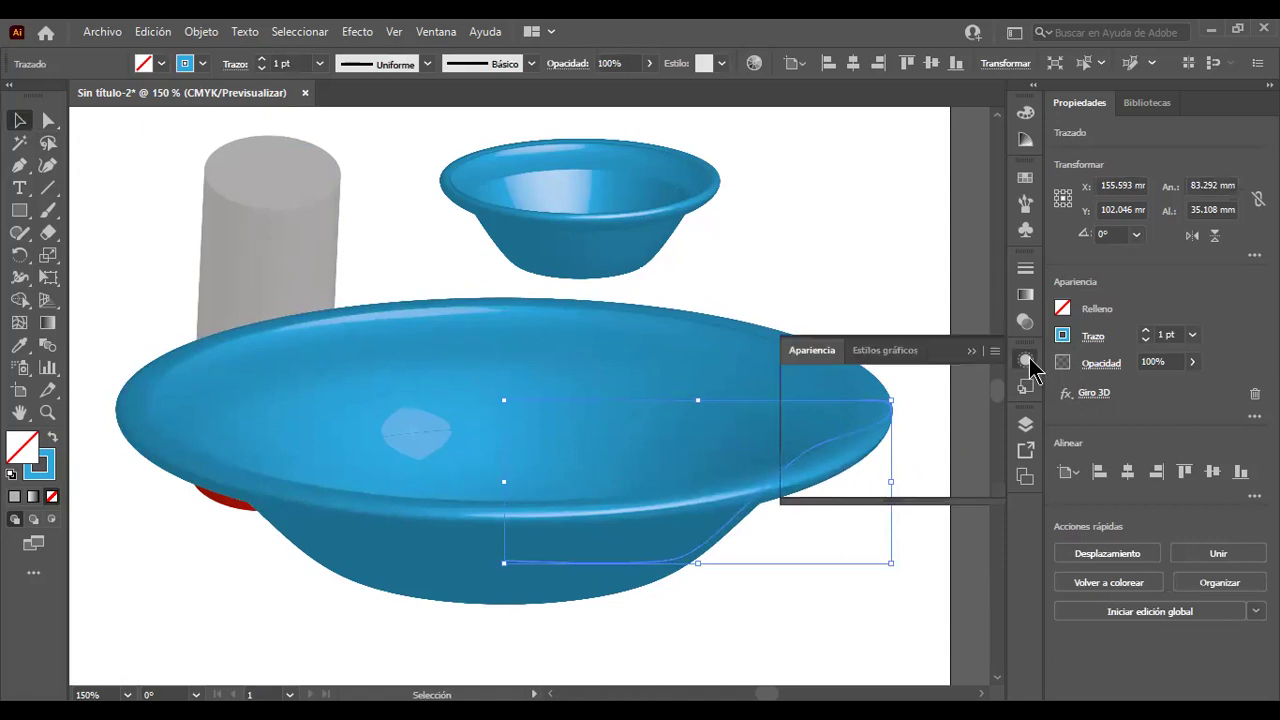
pyautogui.moveTo(997, 425); pyautogui.dragTo(994, 451)
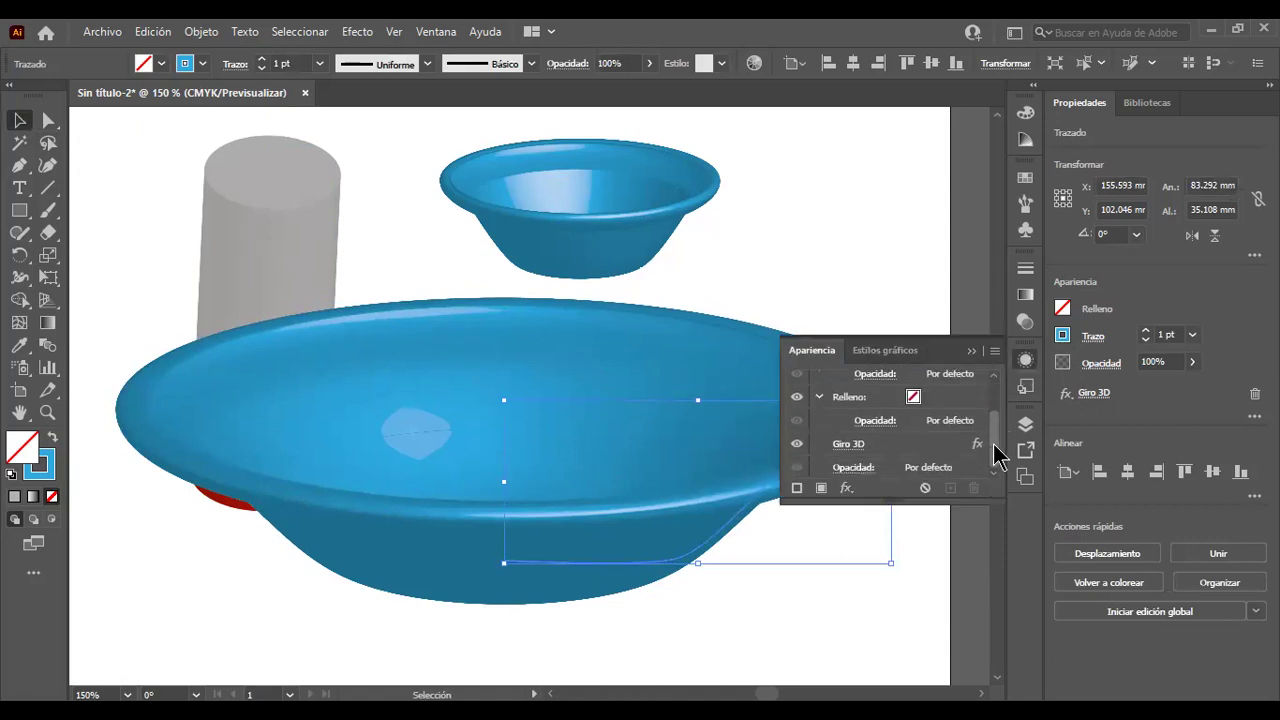
pyautogui.click(894, 451)
pyautogui.click(973, 488)
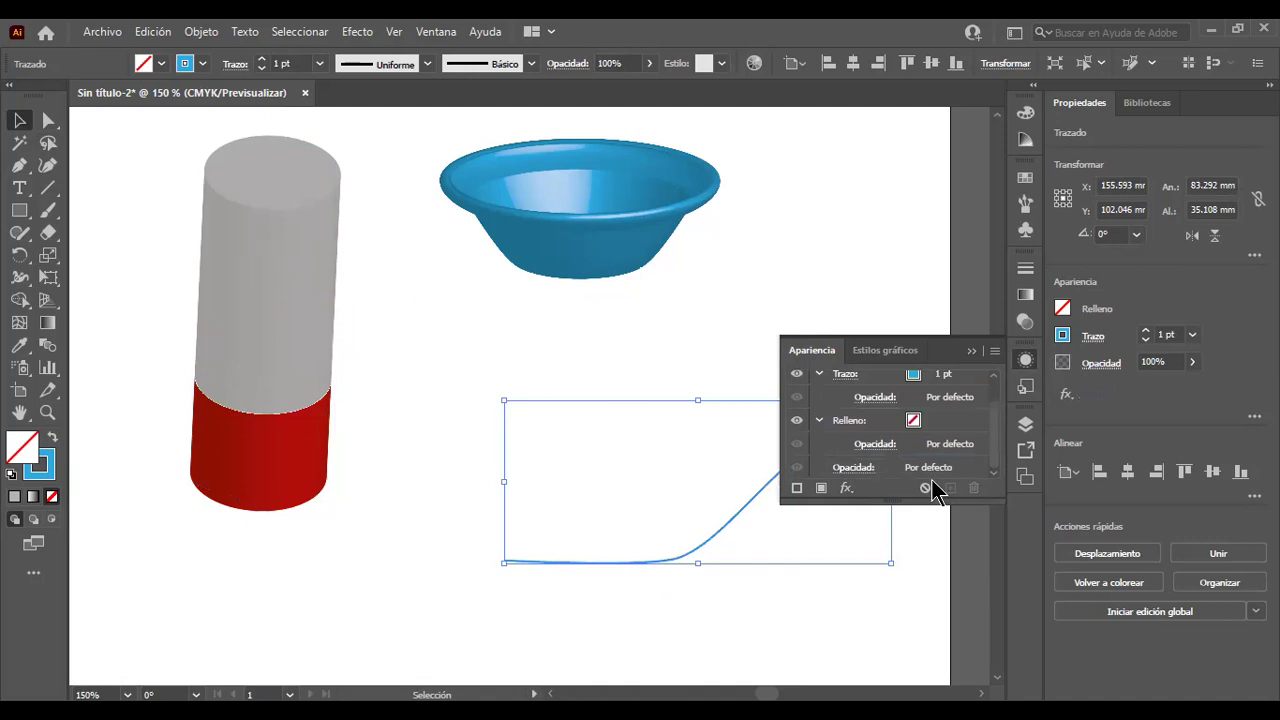
pyautogui.click(680, 611)
# Reposition the flat S-curve profile below the first bowl.
pyautogui.moveTo(717, 534); pyautogui.dragTo(489, 577)
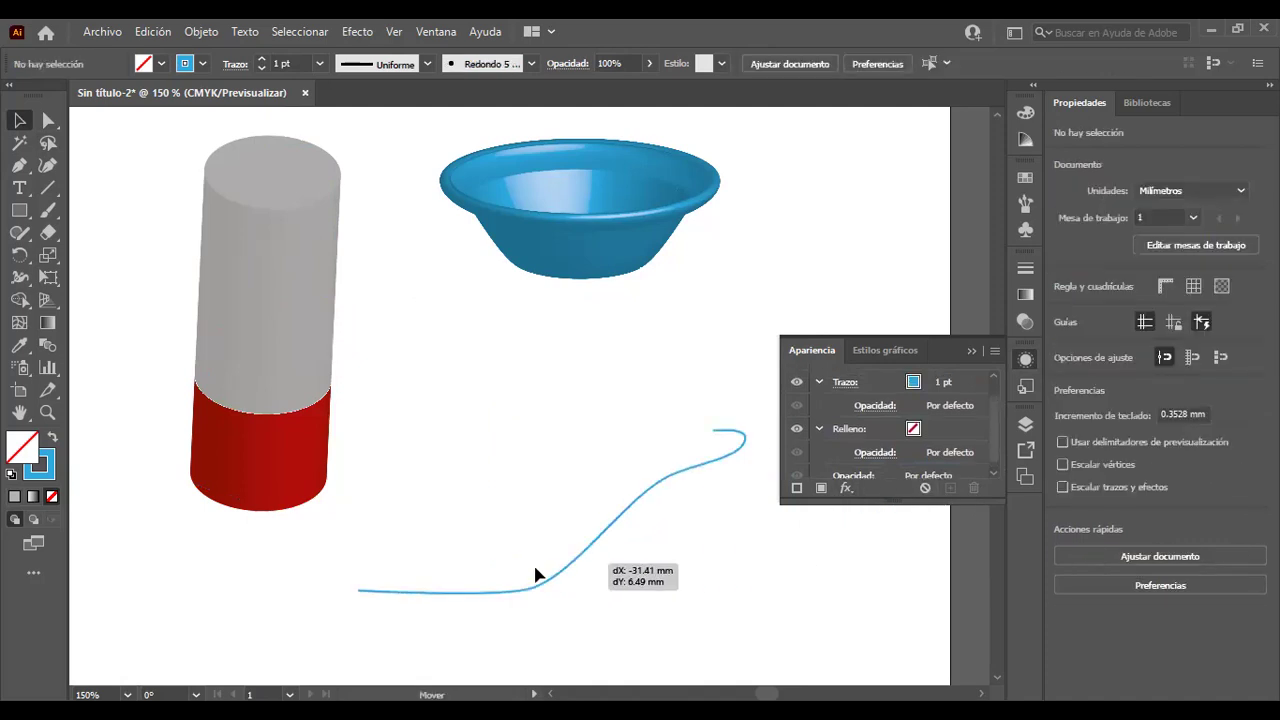
pyautogui.click(970, 351)
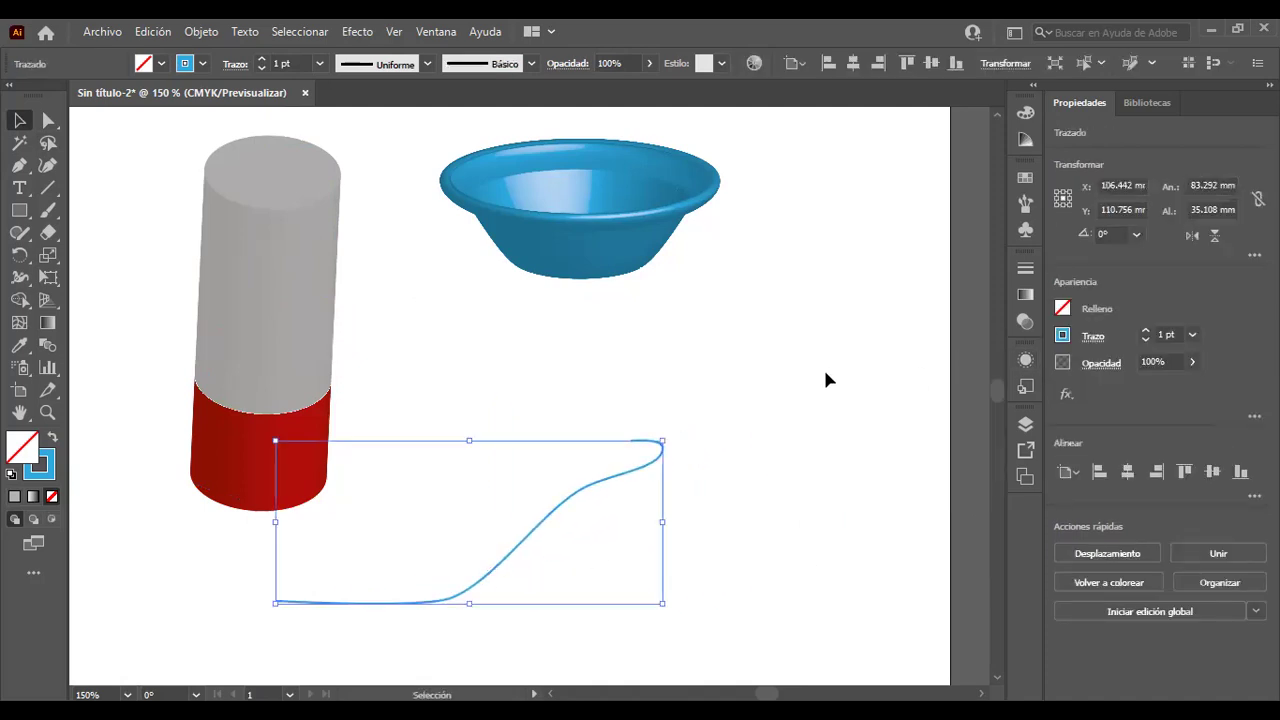
pyautogui.click(535, 566)
pyautogui.moveTo(338, 613); pyautogui.dragTo(448, 575)
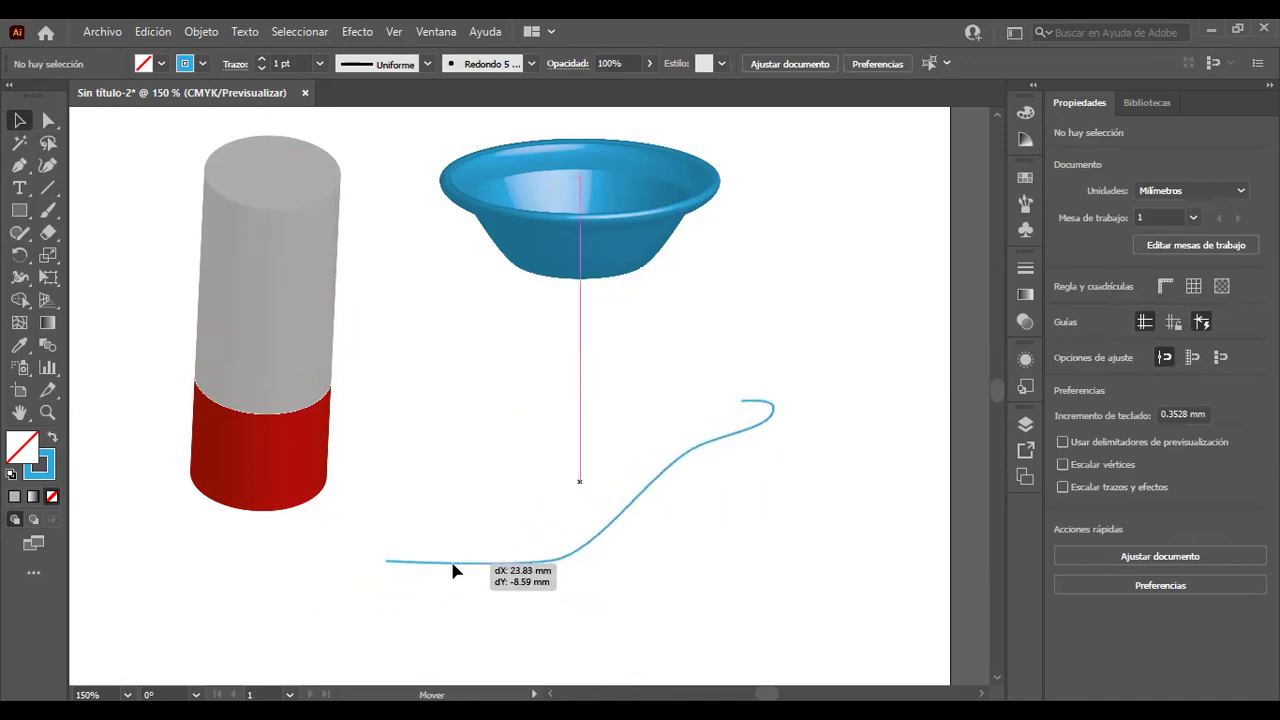
# Revolve the profile into a 3D bowl and shrink it to 50.935 × 23.748 mm.
pyautogui.click(357, 31)
pyautogui.moveTo(372, 138)
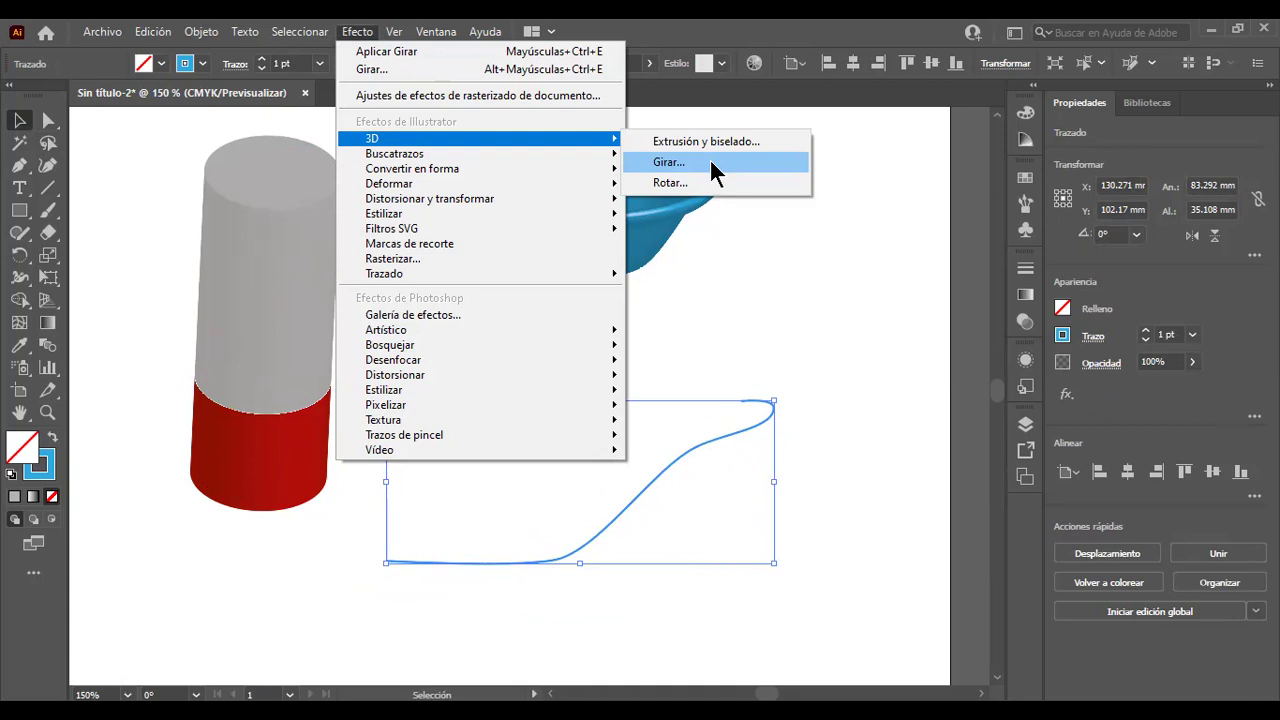
pyautogui.click(692, 162)
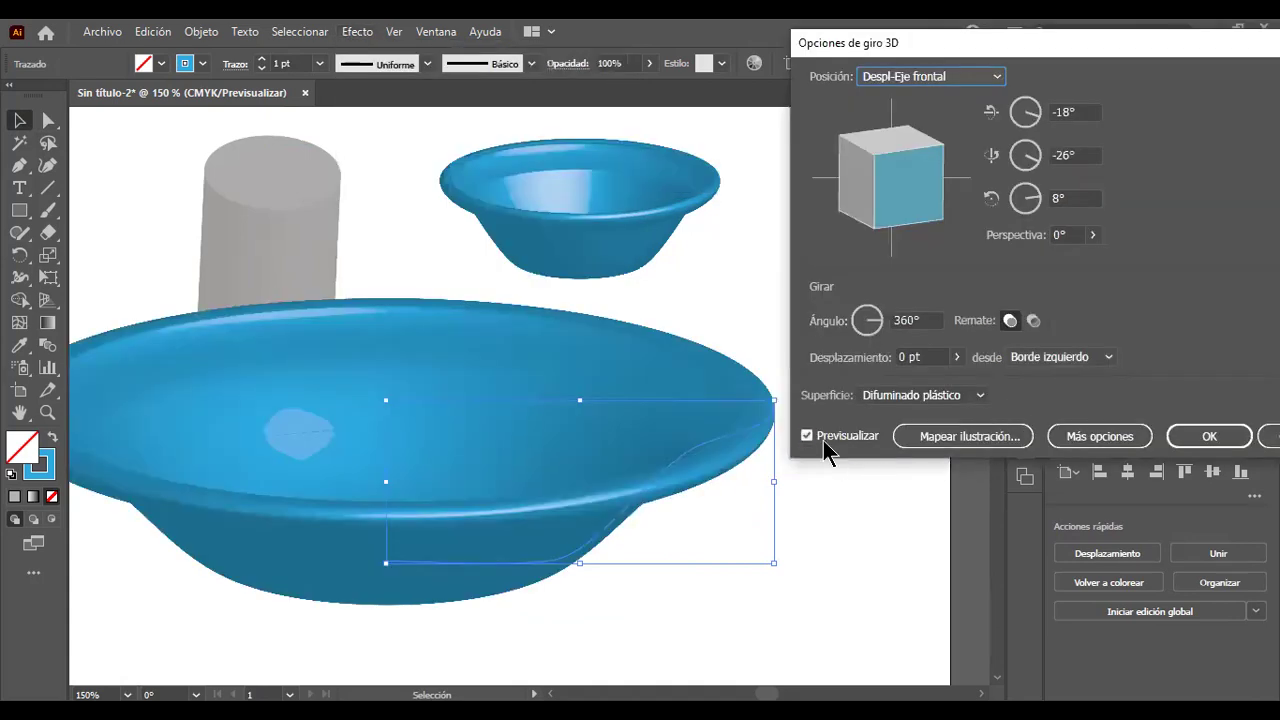
pyautogui.click(821, 441)
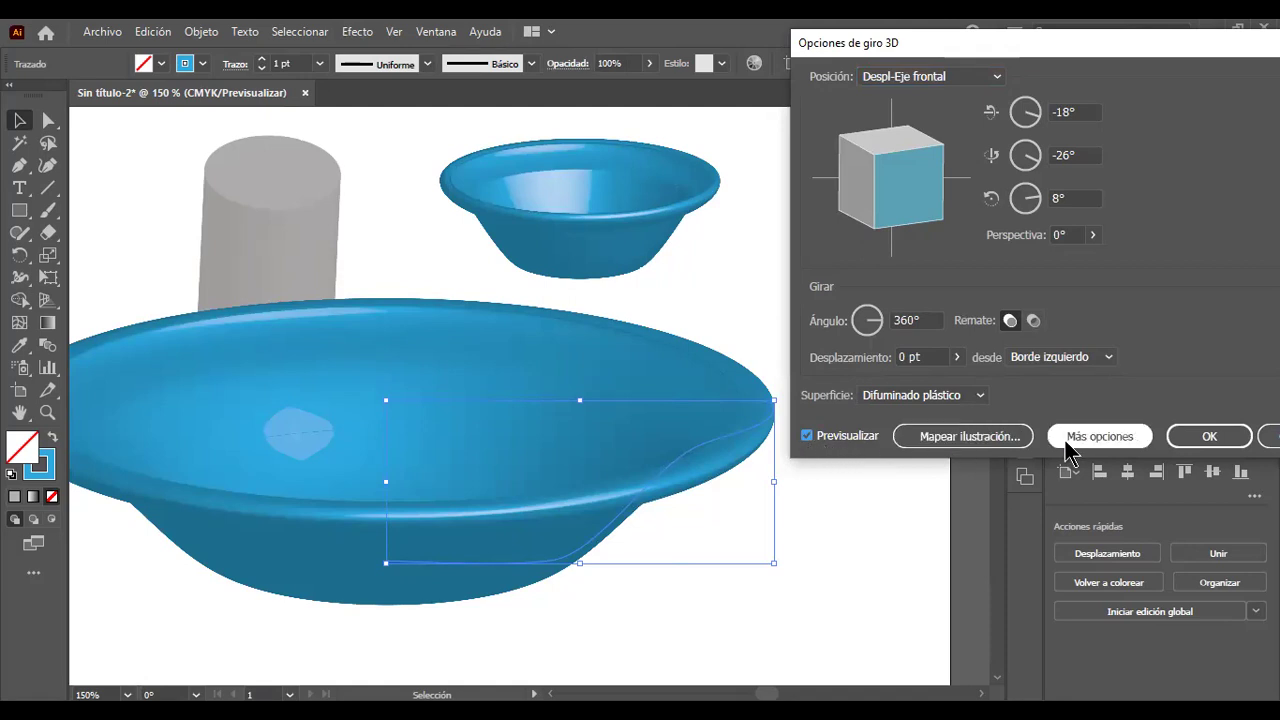
pyautogui.click(1195, 440)
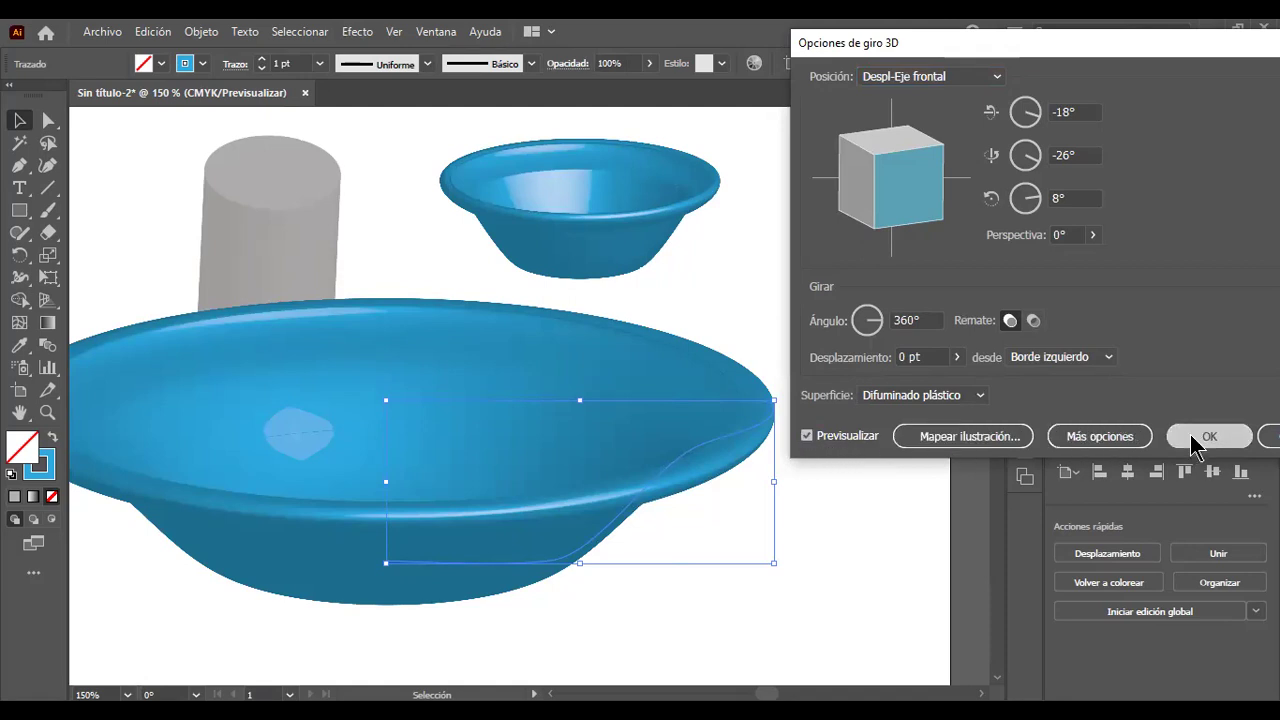
pyautogui.moveTo(770, 563)
pyautogui.mouseDown()
pyautogui.moveTo(625, 513)
pyautogui.moveTo(637, 517)
pyautogui.mouseUp()
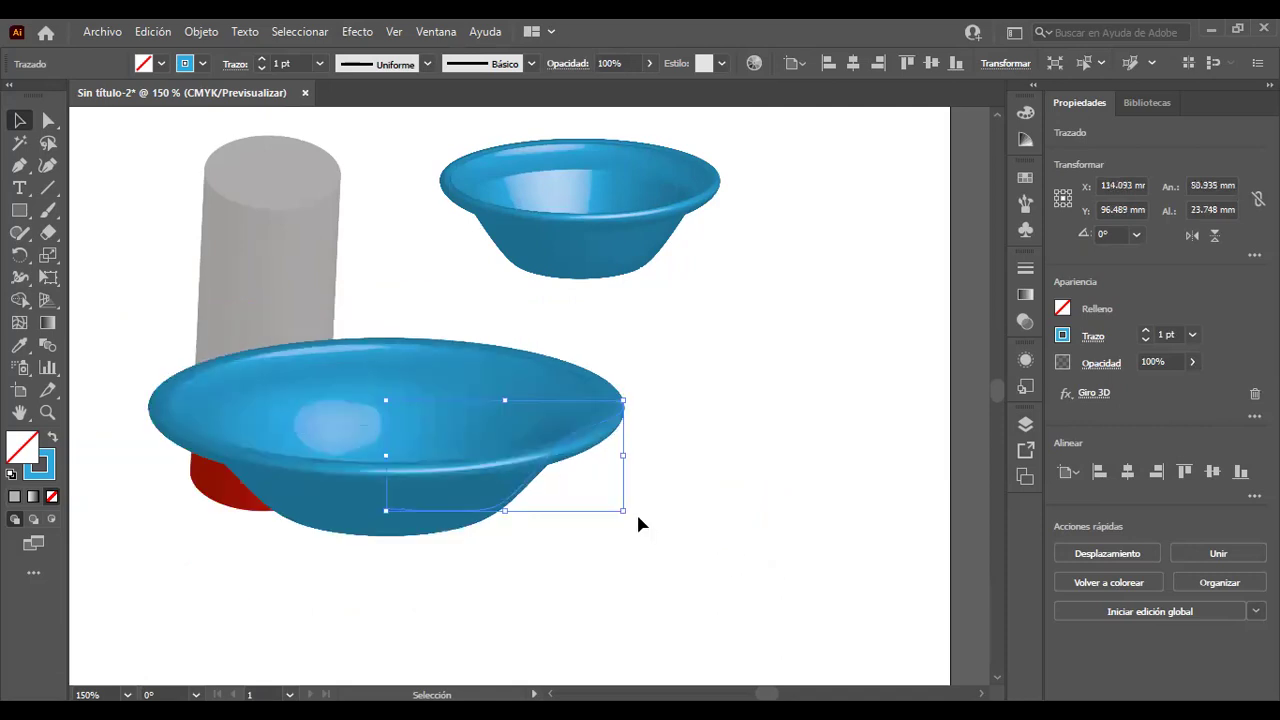
# Move the second bowl right of the cylinder and pull its bottom and rim anchors outward.
pyautogui.moveTo(575, 450); pyautogui.dragTo(780, 440)
pyautogui.click(48, 120)
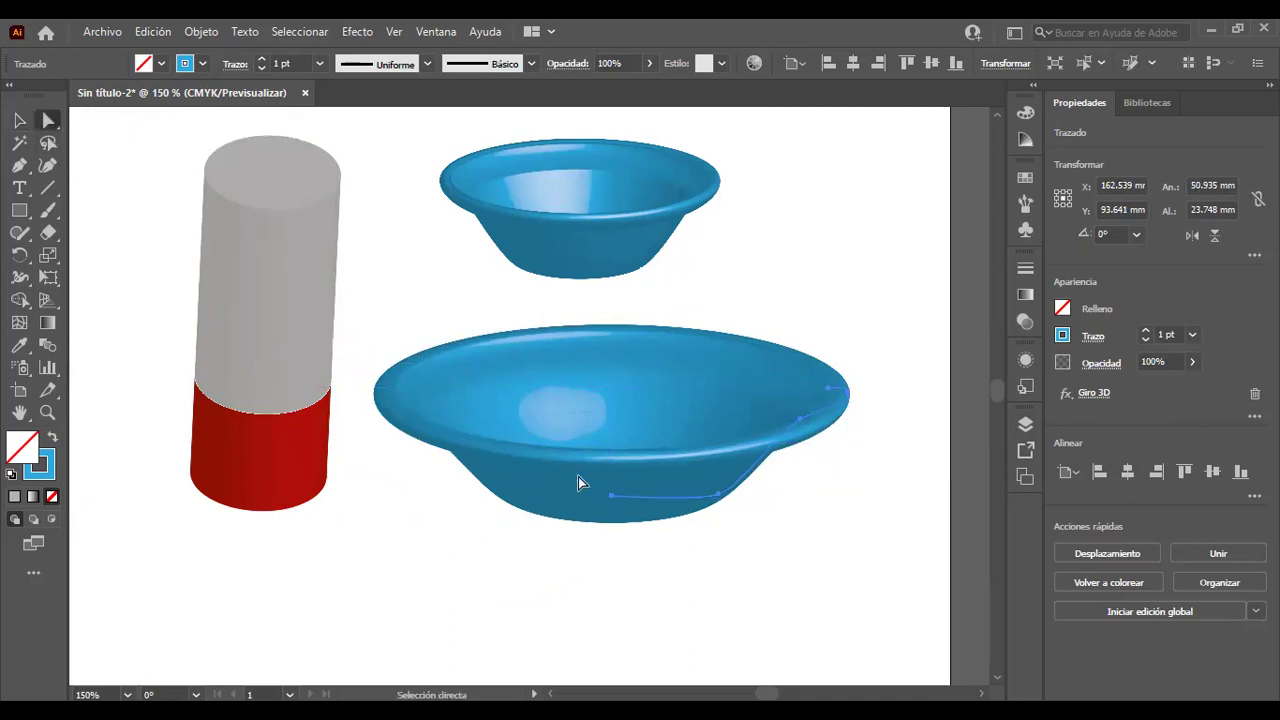
pyautogui.click(612, 497)
pyautogui.moveTo(612, 497); pyautogui.dragTo(637, 503)
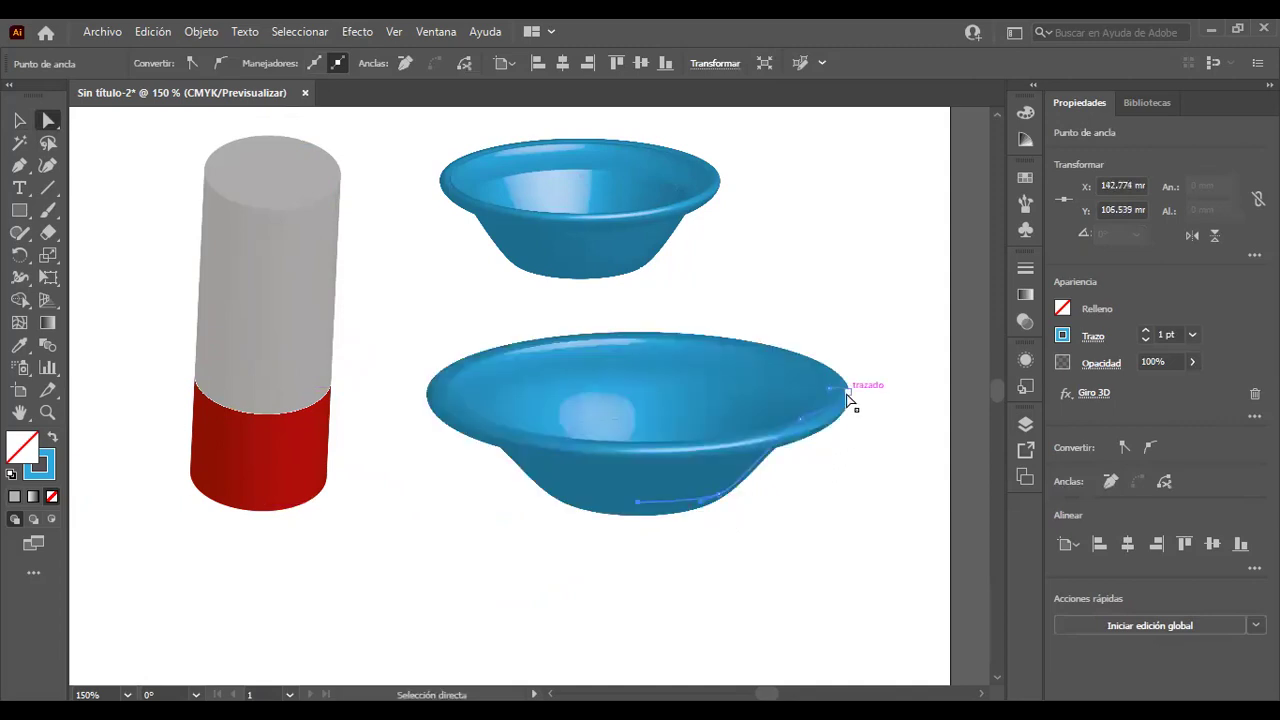
pyautogui.moveTo(828, 388)
pyautogui.mouseDown()
pyautogui.moveTo(800, 391)
pyautogui.moveTo(826, 397)
pyautogui.mouseUp()
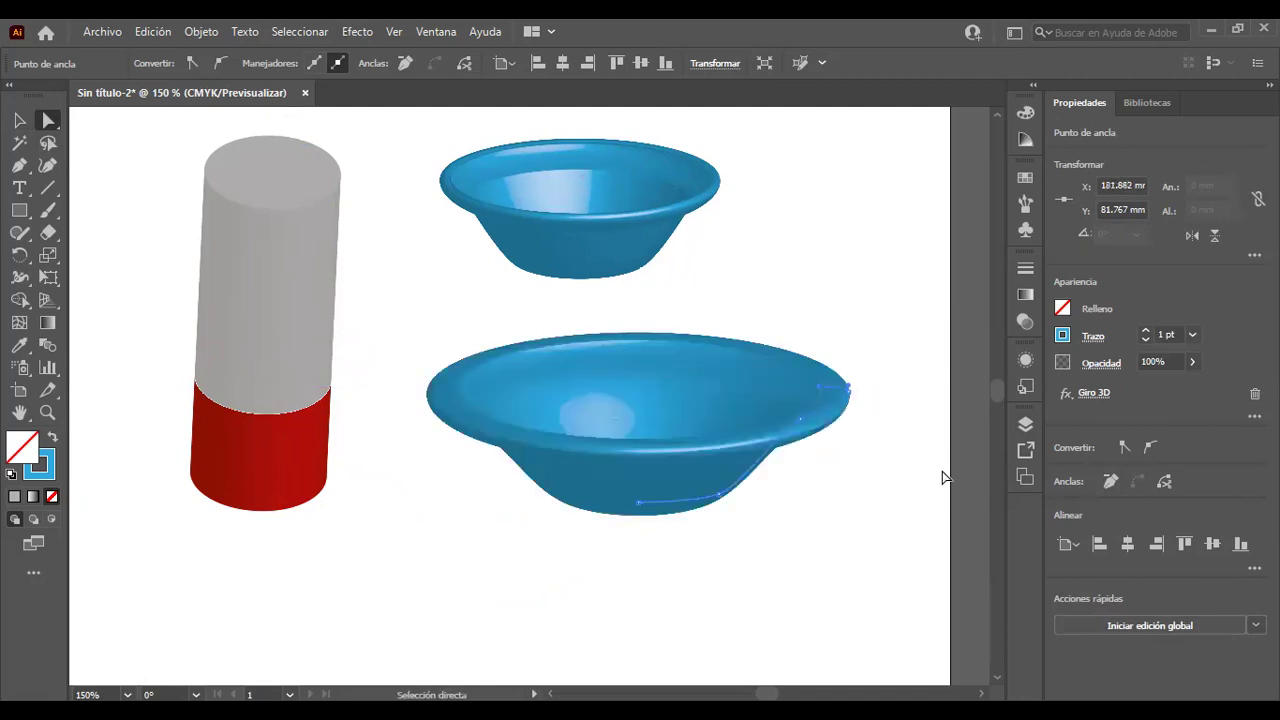
pyautogui.moveTo(820, 390); pyautogui.dragTo(829, 396)
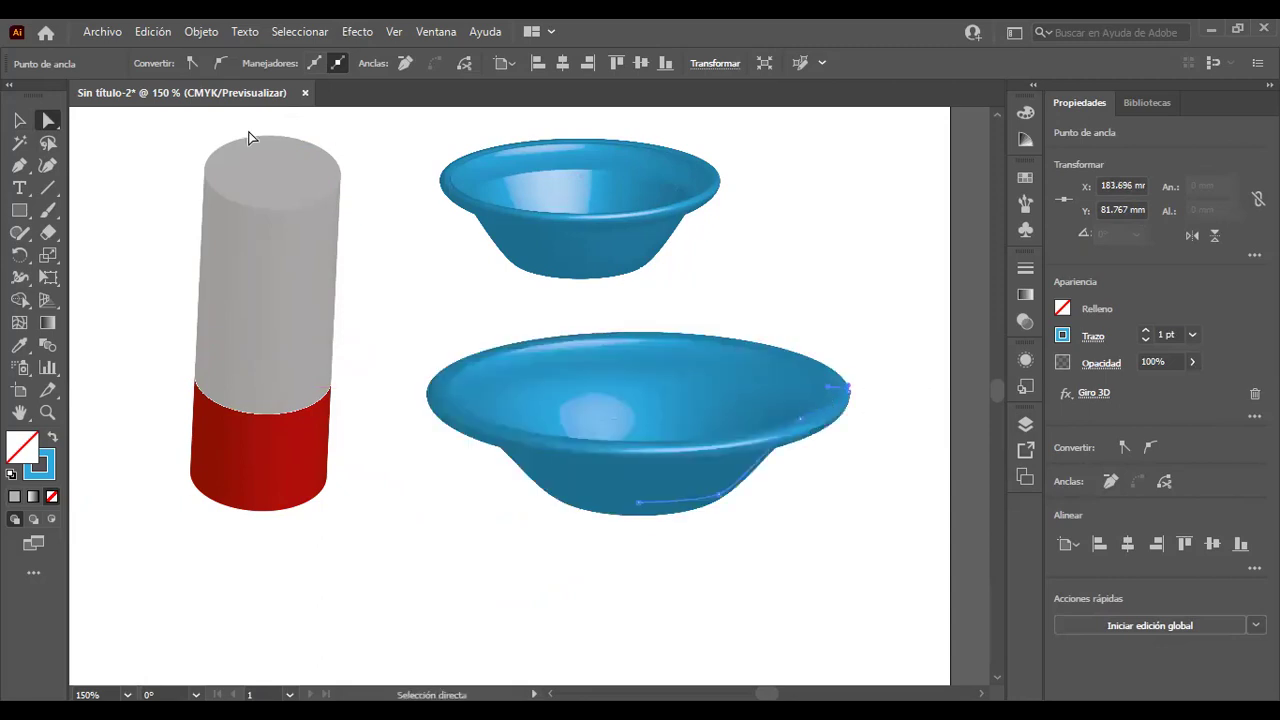
pyautogui.click(19, 121)
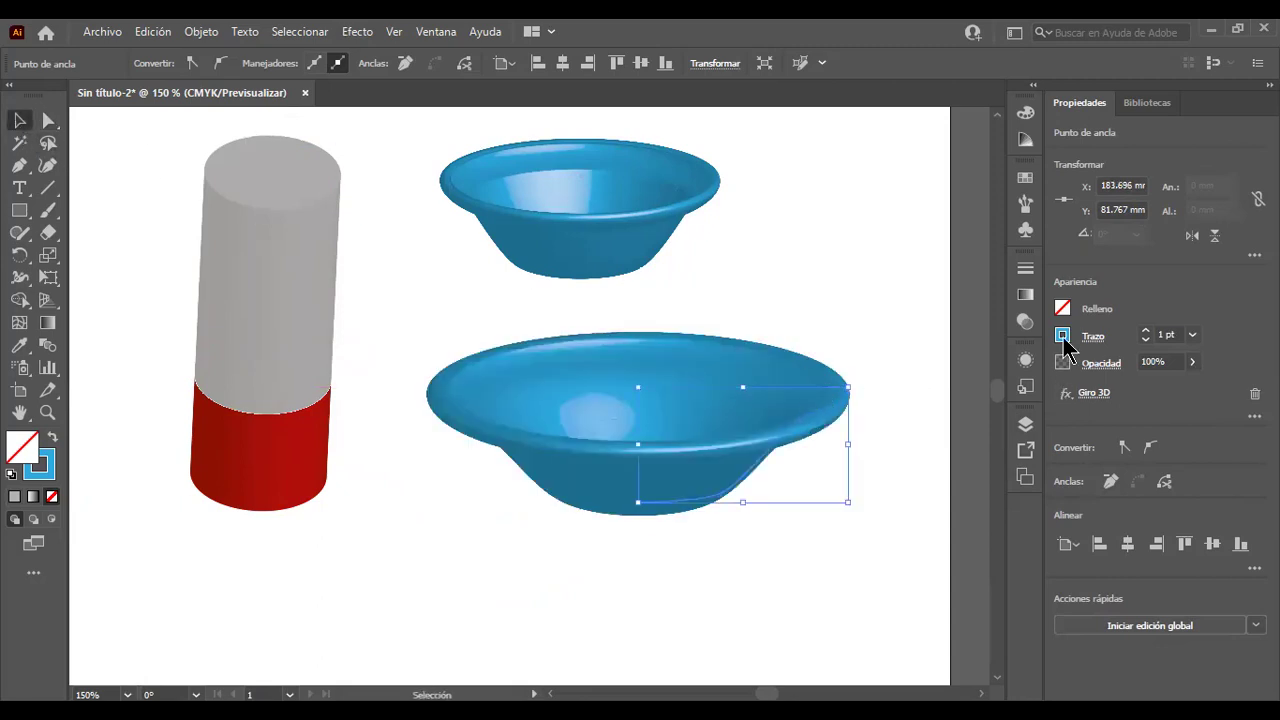
# Give the lower bowl an orange stroke colour from the swatches.
pyautogui.click(1063, 336)
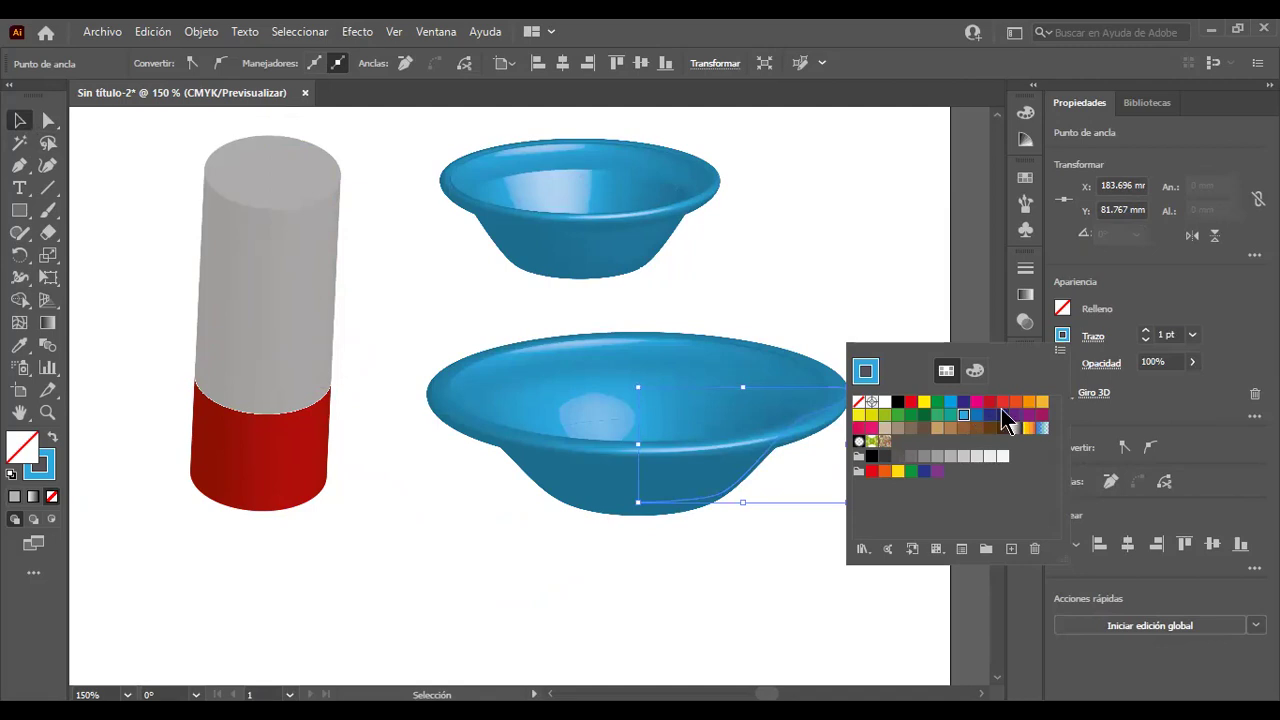
pyautogui.click(1016, 401)
pyautogui.click(1029, 401)
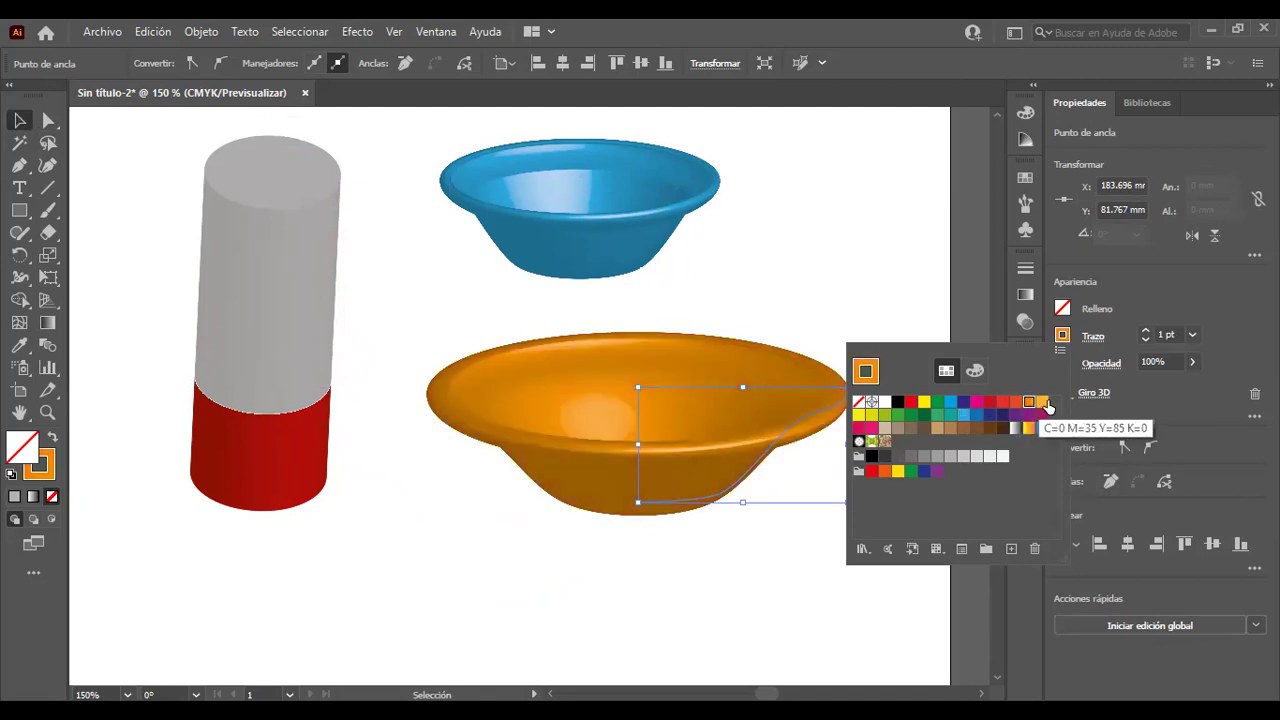
pyautogui.click(772, 618)
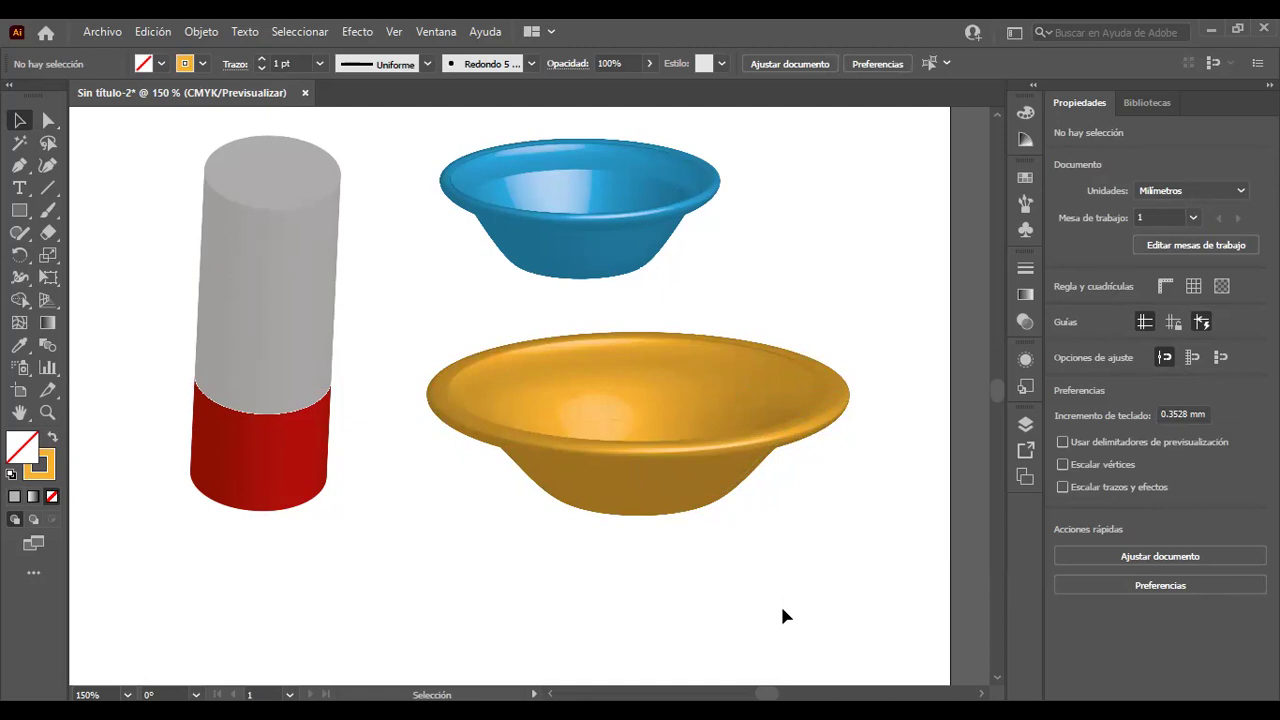
# Move the orange bowl down beneath the blue bowl, to X 155.601 mm, Y 118.951 mm.
pyautogui.moveTo(684, 493)
pyautogui.mouseDown()
pyautogui.moveTo(788, 402)
pyautogui.moveTo(610, 644)
pyautogui.mouseUp()
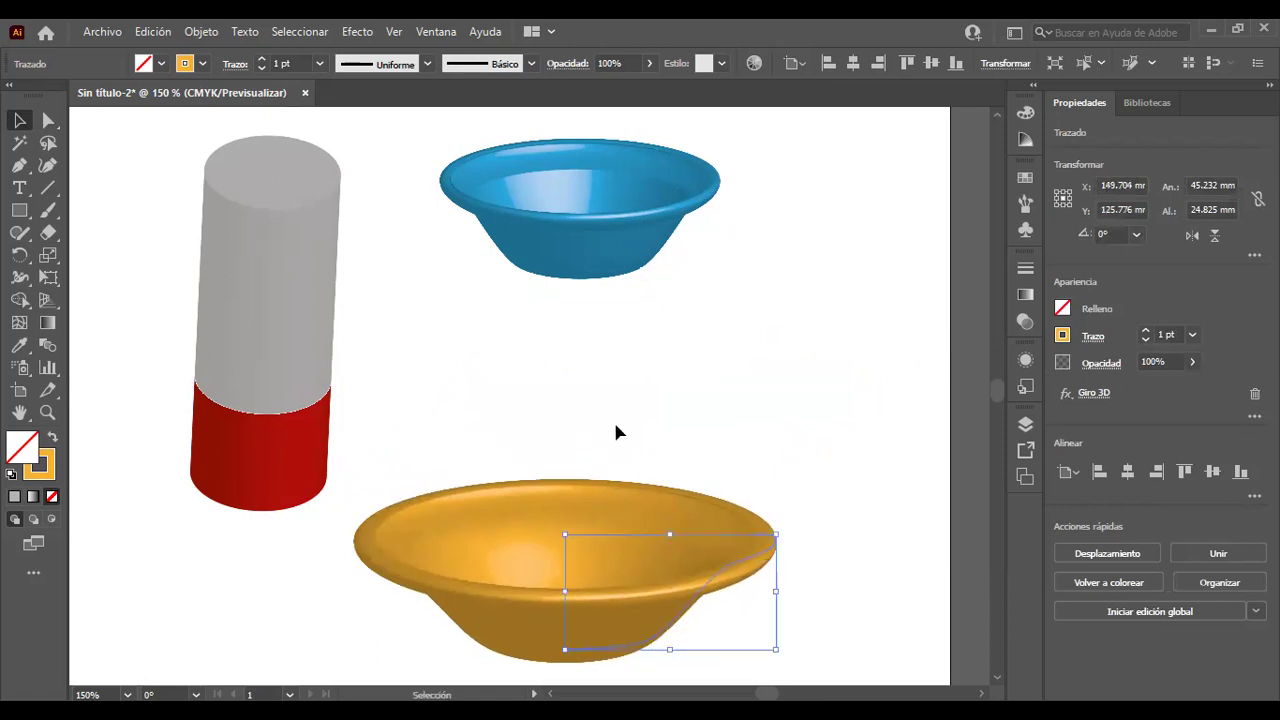
pyautogui.scroll(-1, 616, 432)
pyautogui.scroll(1, 603, 421)
pyautogui.moveTo(587, 520); pyautogui.dragTo(620, 481)
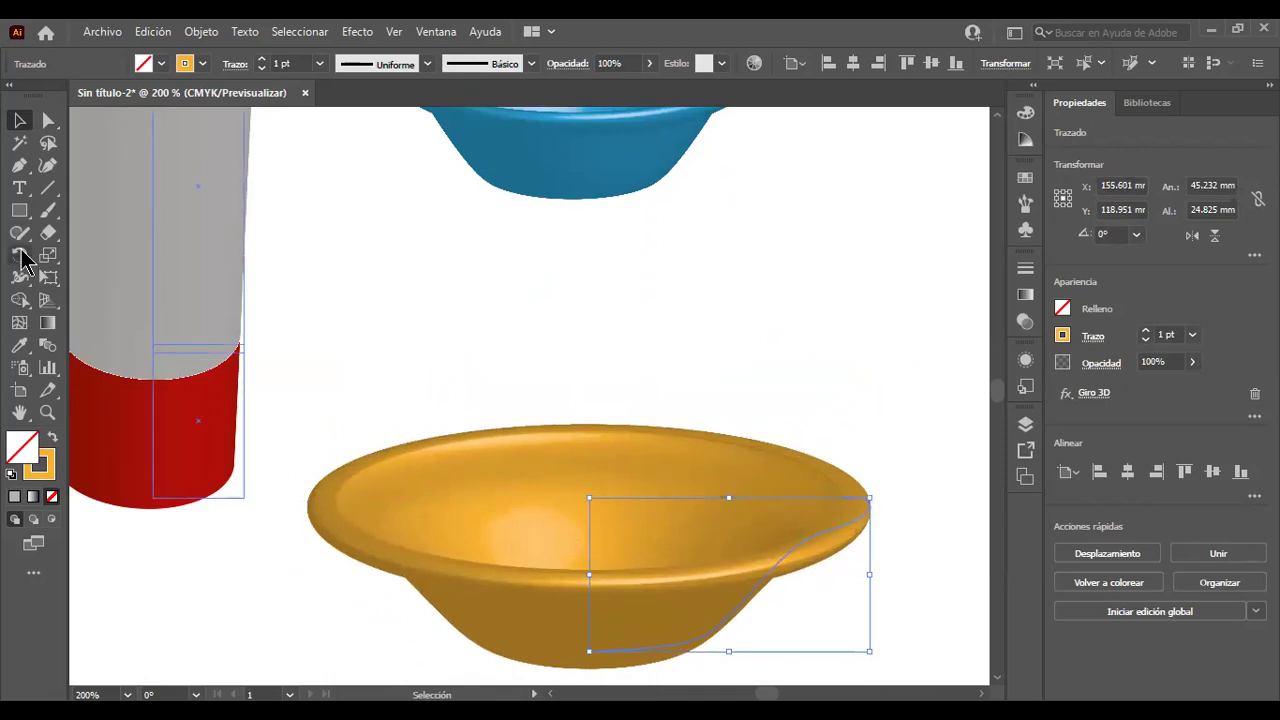
# Draw an oval above the orange bowl and set its stroke to None.
pyautogui.click(20, 210)
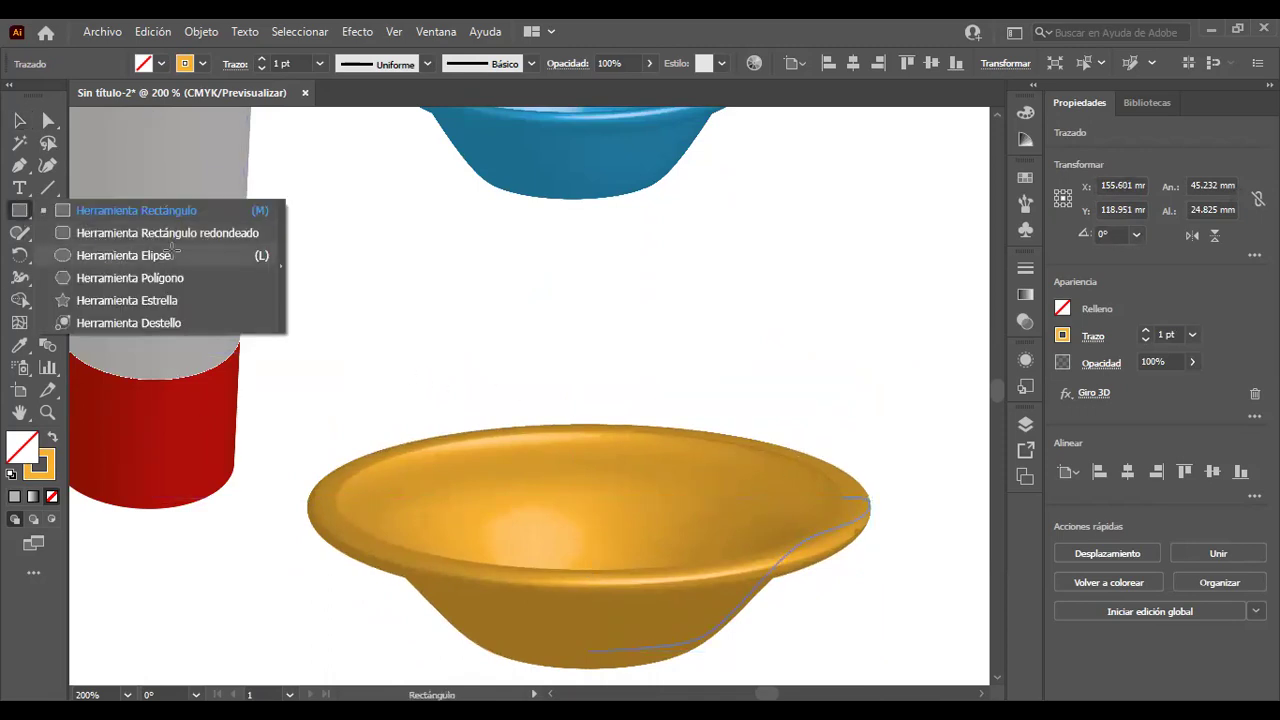
pyautogui.press('l')
pyautogui.moveTo(384, 267); pyautogui.dragTo(492, 394)
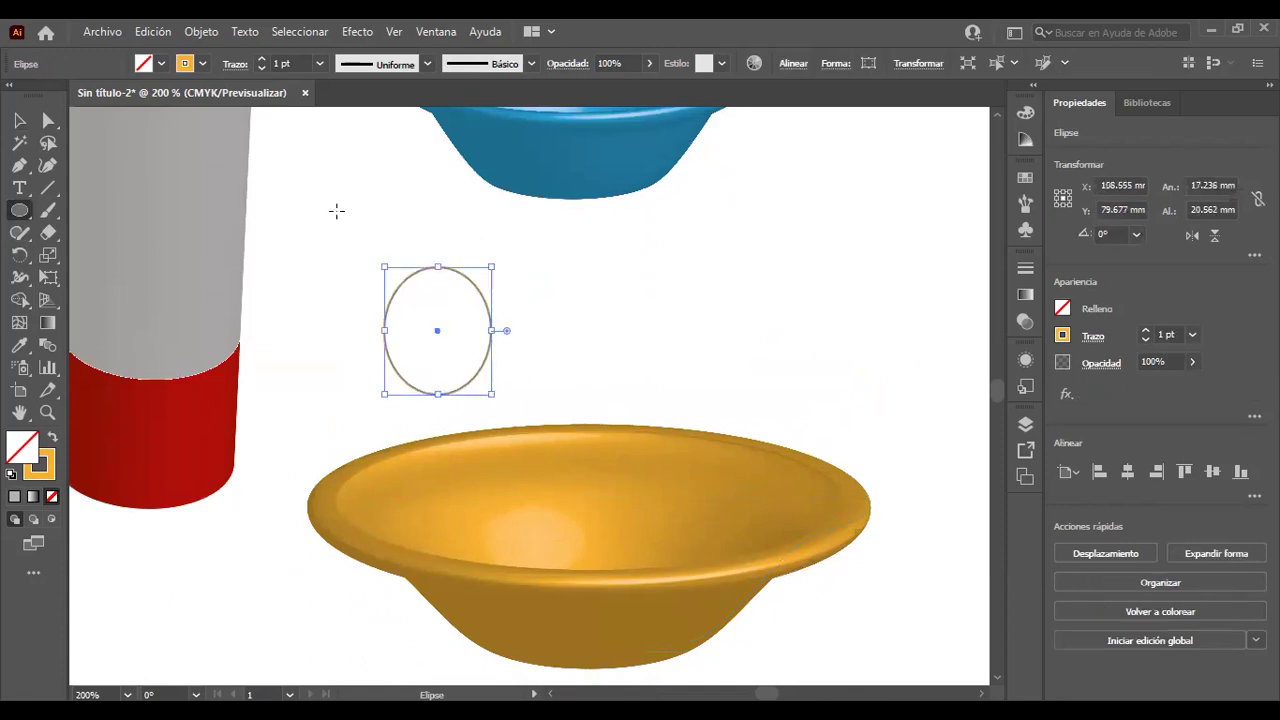
pyautogui.click(206, 63)
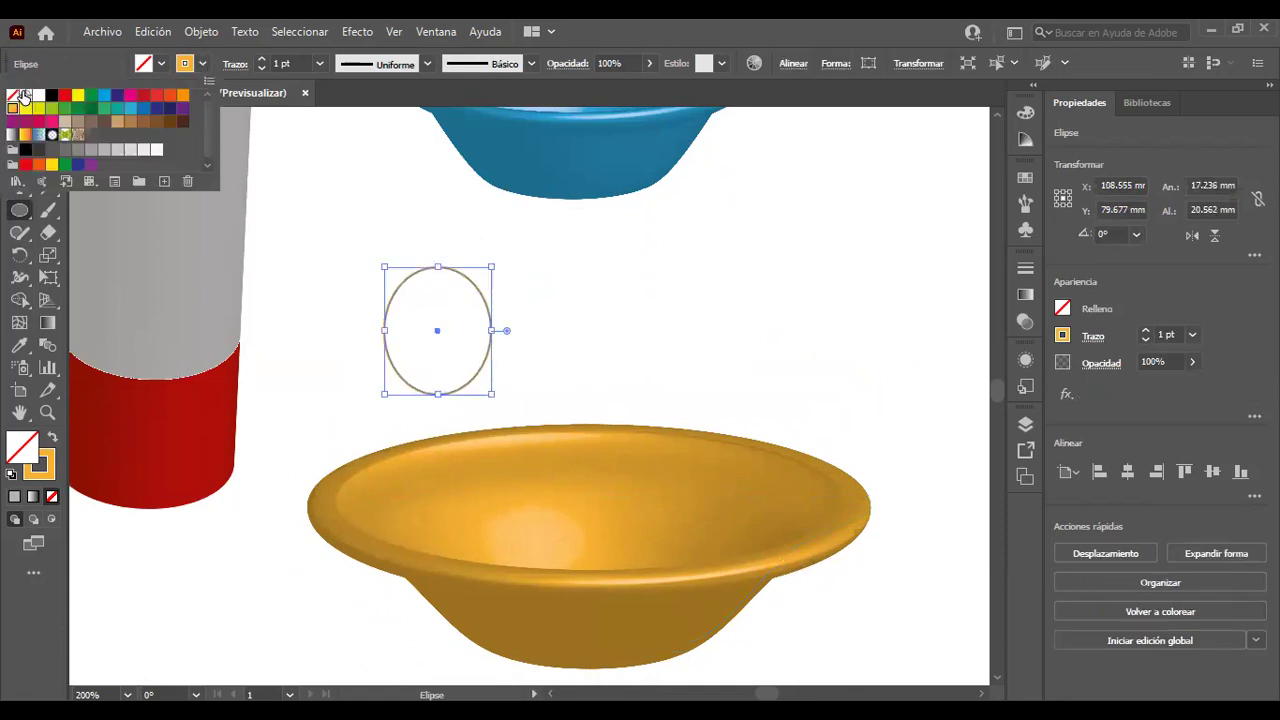
pyautogui.click(12, 95)
pyautogui.press('Escape')
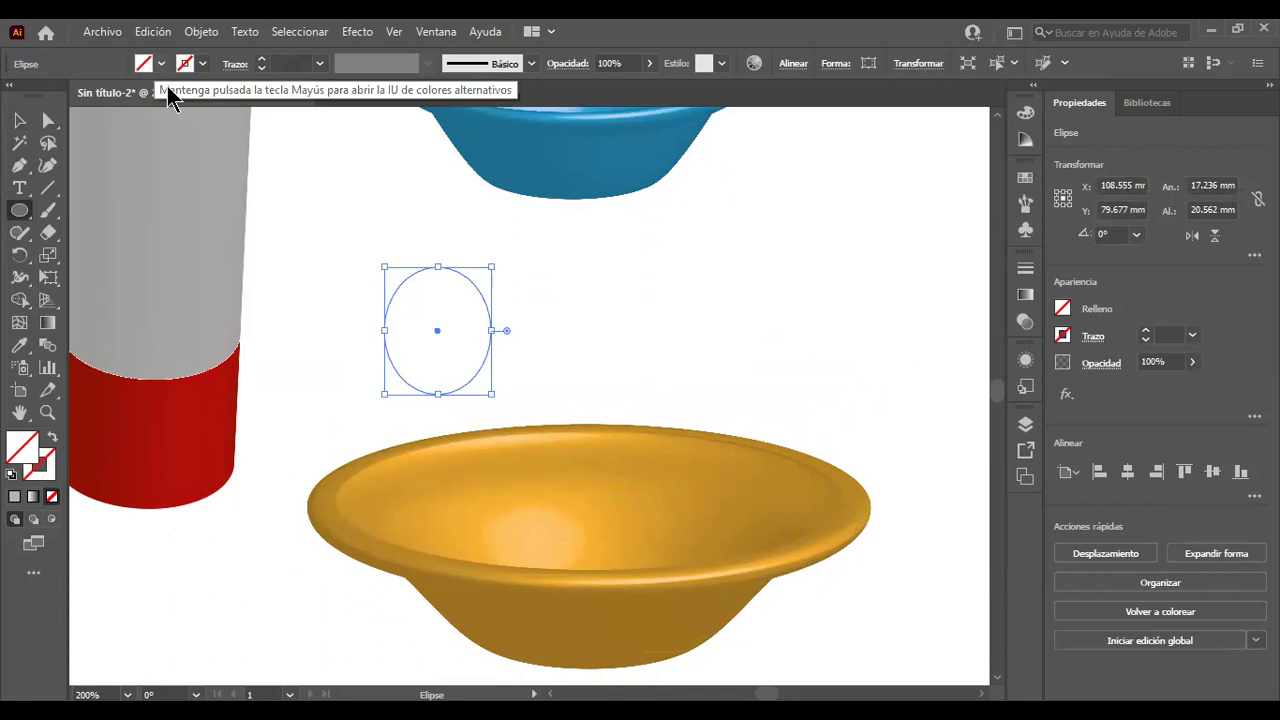
# Fill the 17.236 × 20.562 mm oval green and move it up and left.
pyautogui.click(160, 63)
pyautogui.click(66, 108)
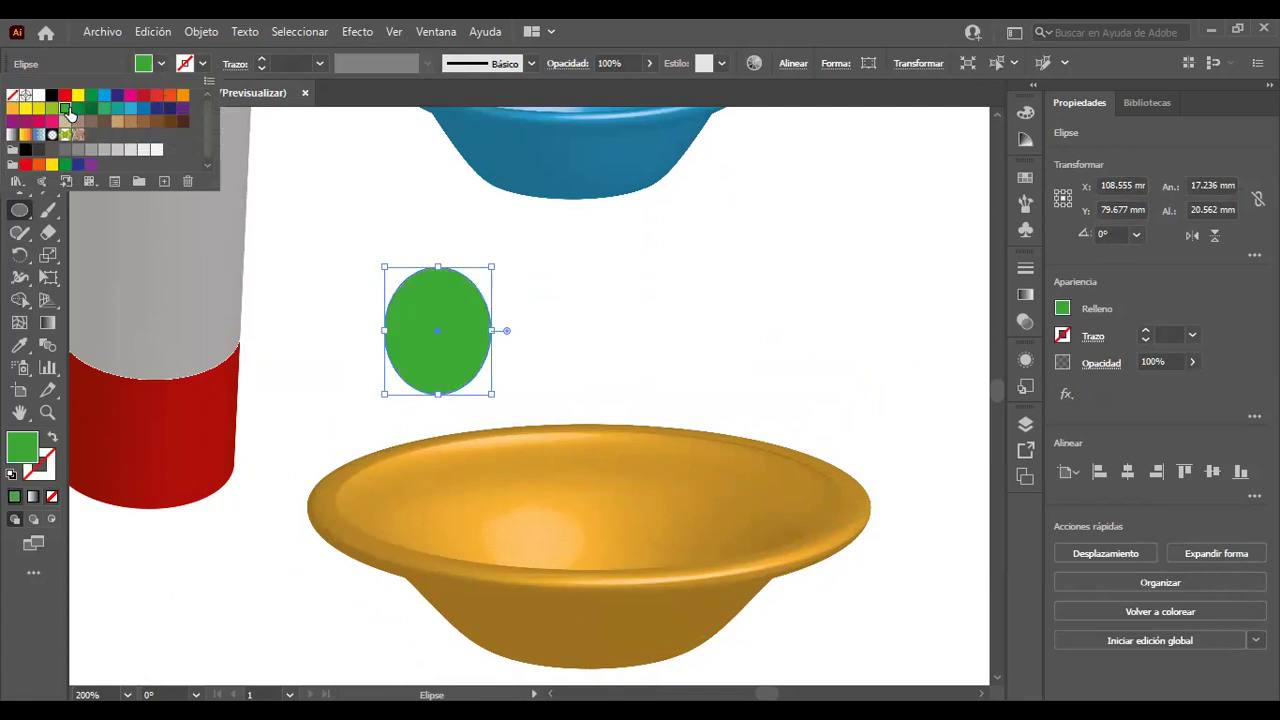
pyautogui.press('Escape')
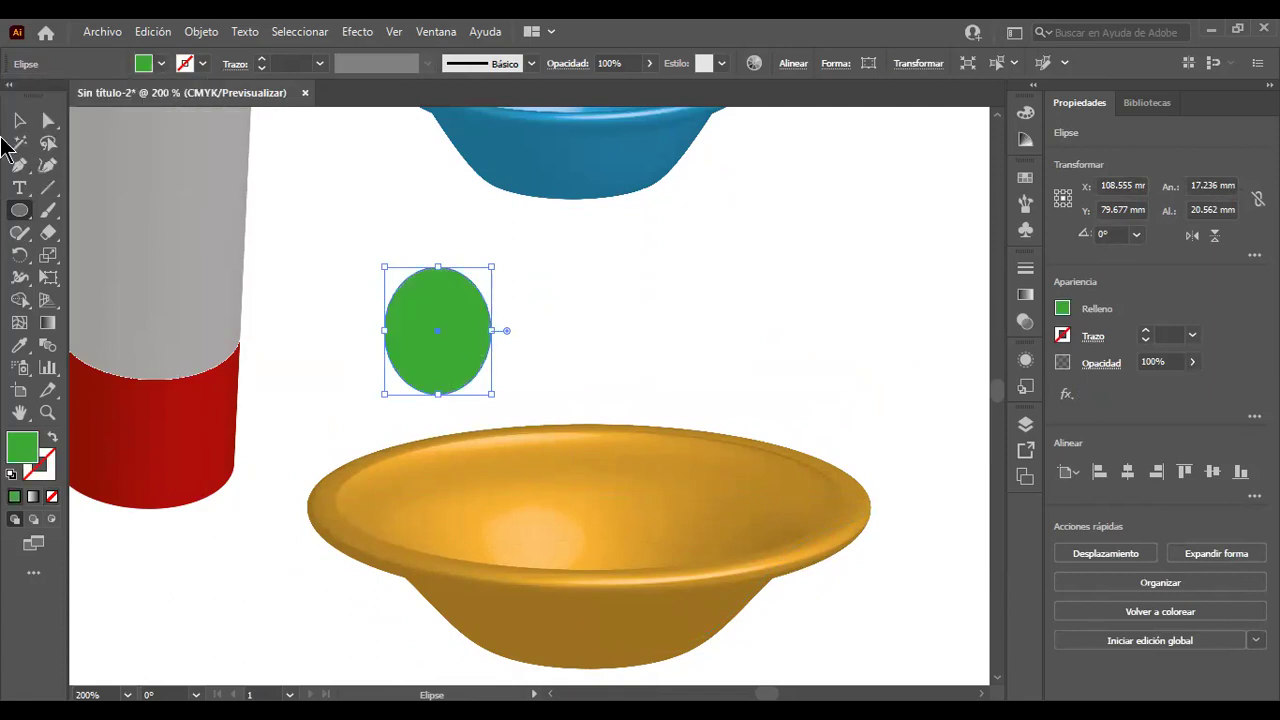
pyautogui.click(19, 120)
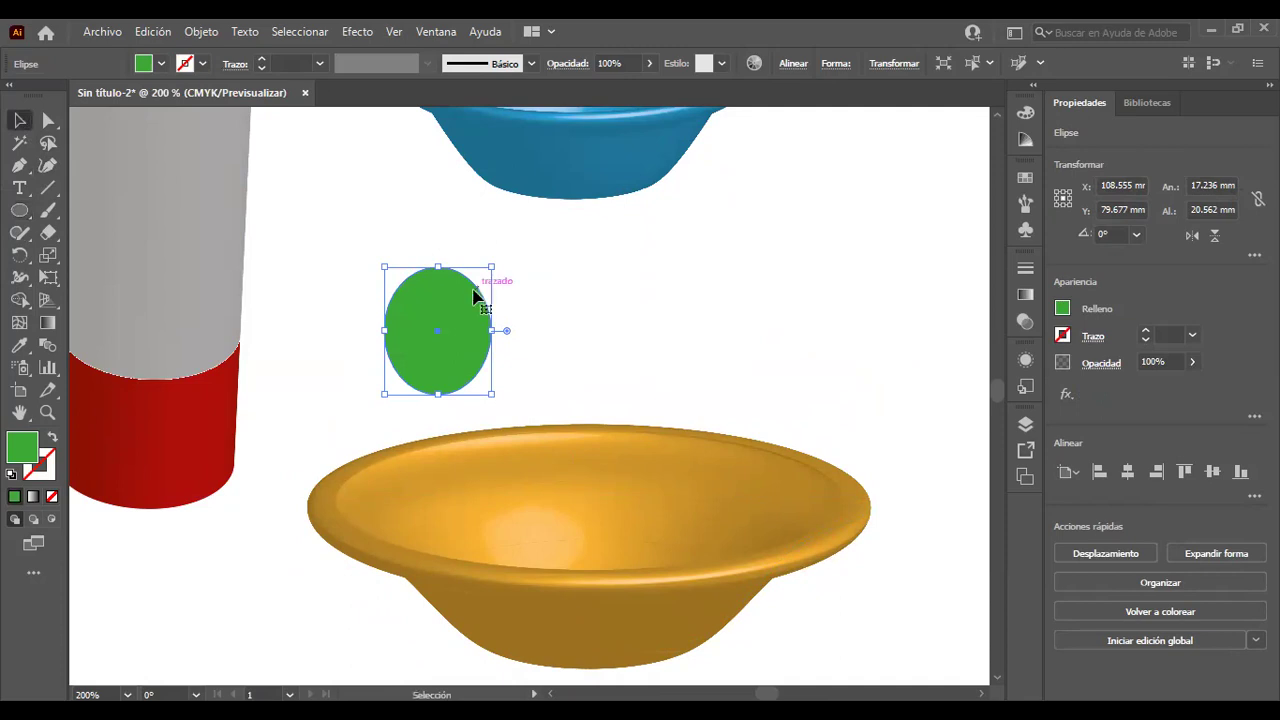
pyautogui.moveTo(426, 283); pyautogui.dragTo(372, 267)
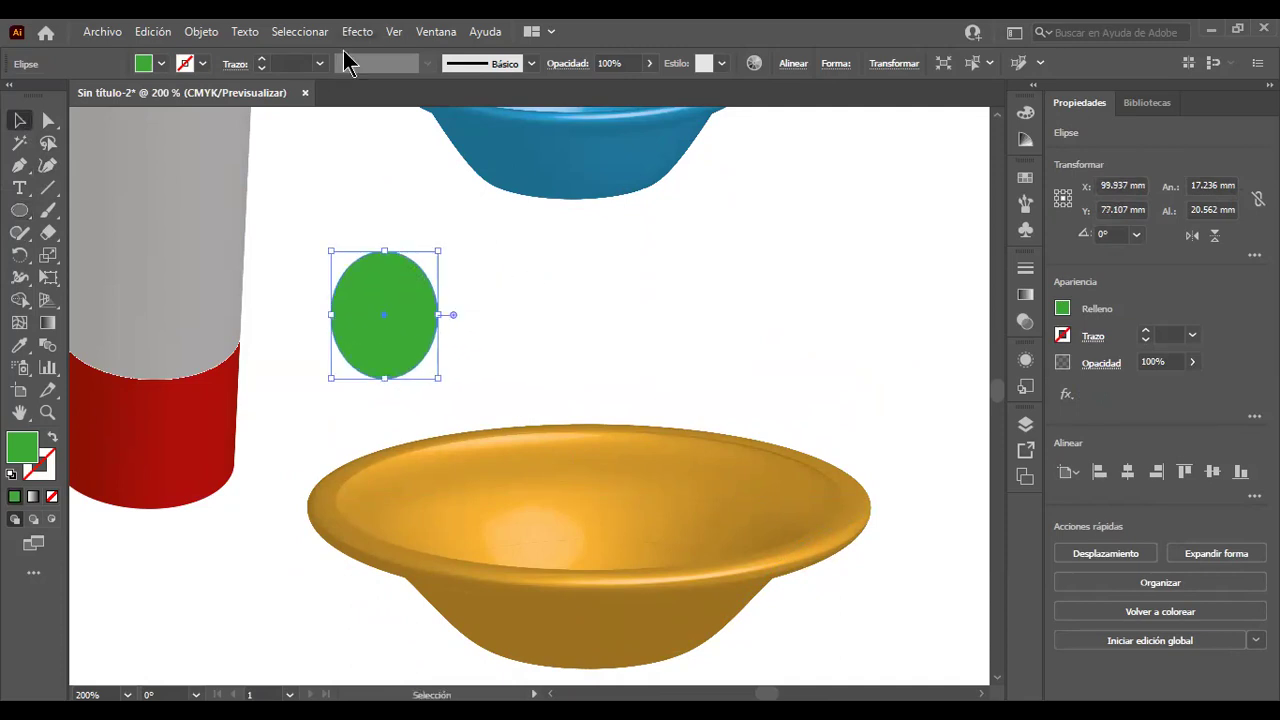
pyautogui.click(352, 31)
pyautogui.moveTo(372, 138)
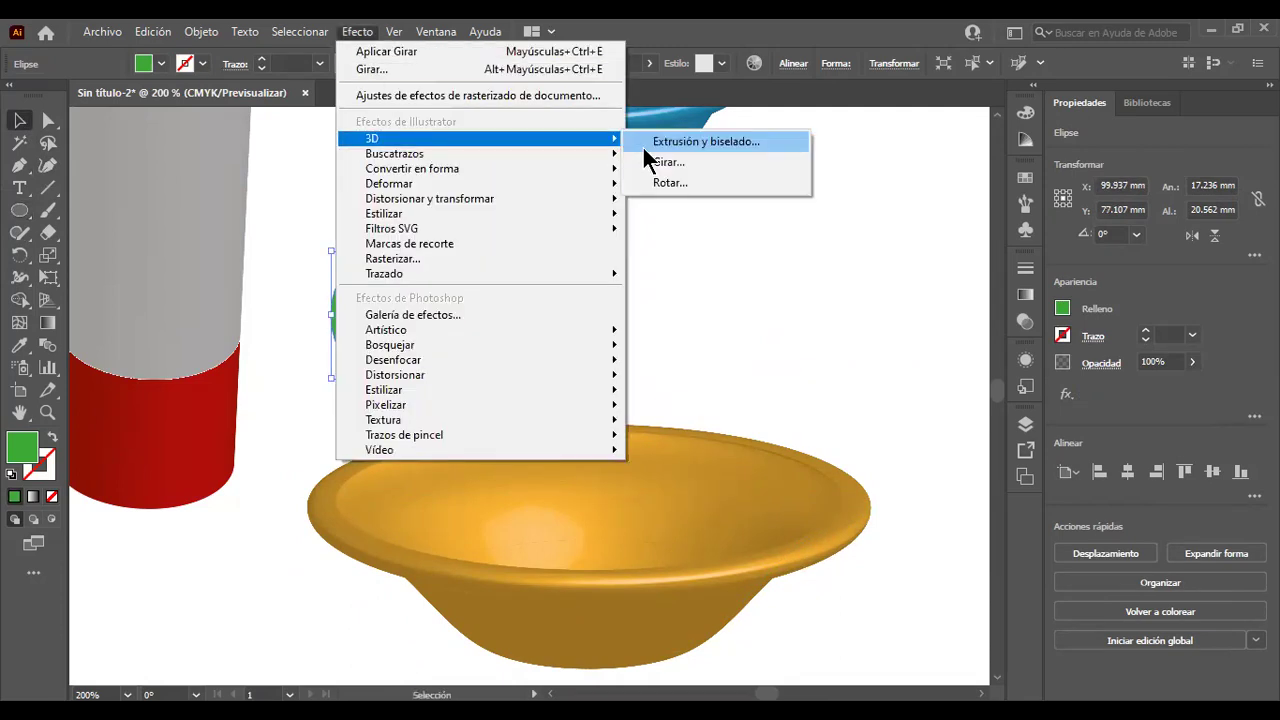
# Revolve the green oval into a 3D apple about 13.6 mm wide, then draw a second oval beside it.
pyautogui.click(650, 158)
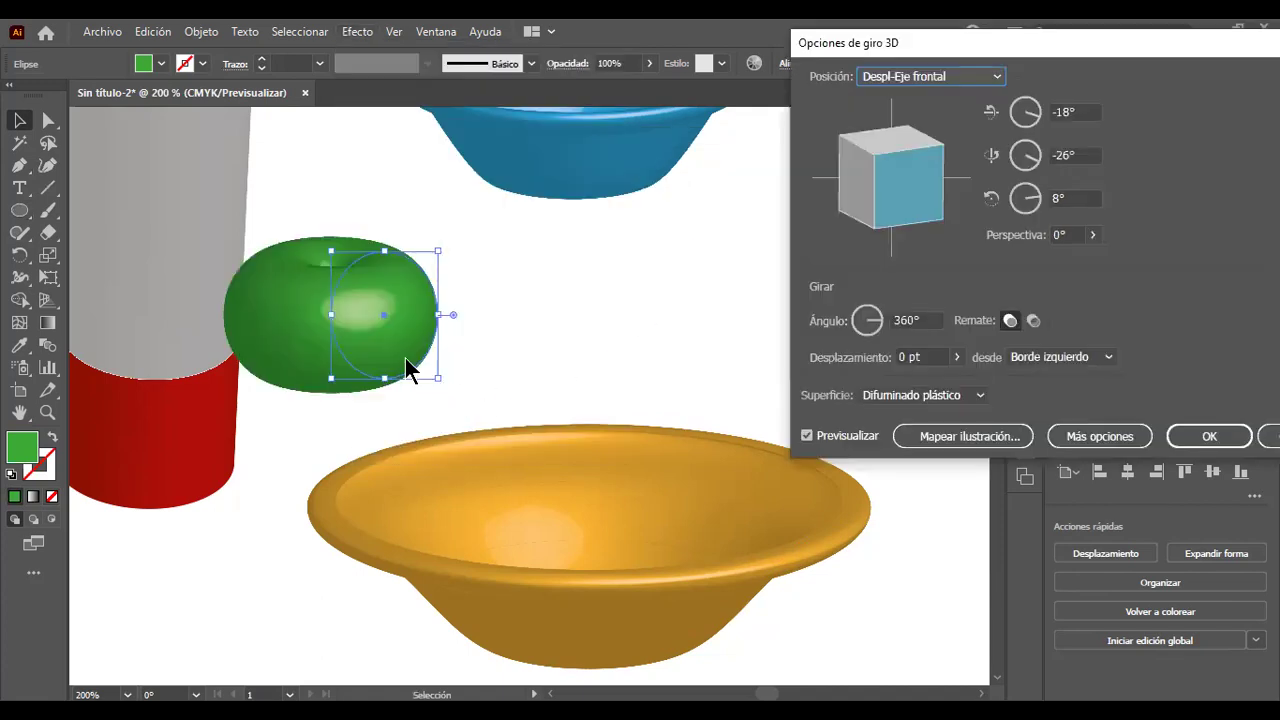
pyautogui.click(1181, 440)
pyautogui.moveTo(450, 362)
pyautogui.mouseDown()
pyautogui.moveTo(609, 366)
pyautogui.moveTo(590, 331)
pyautogui.mouseUp()
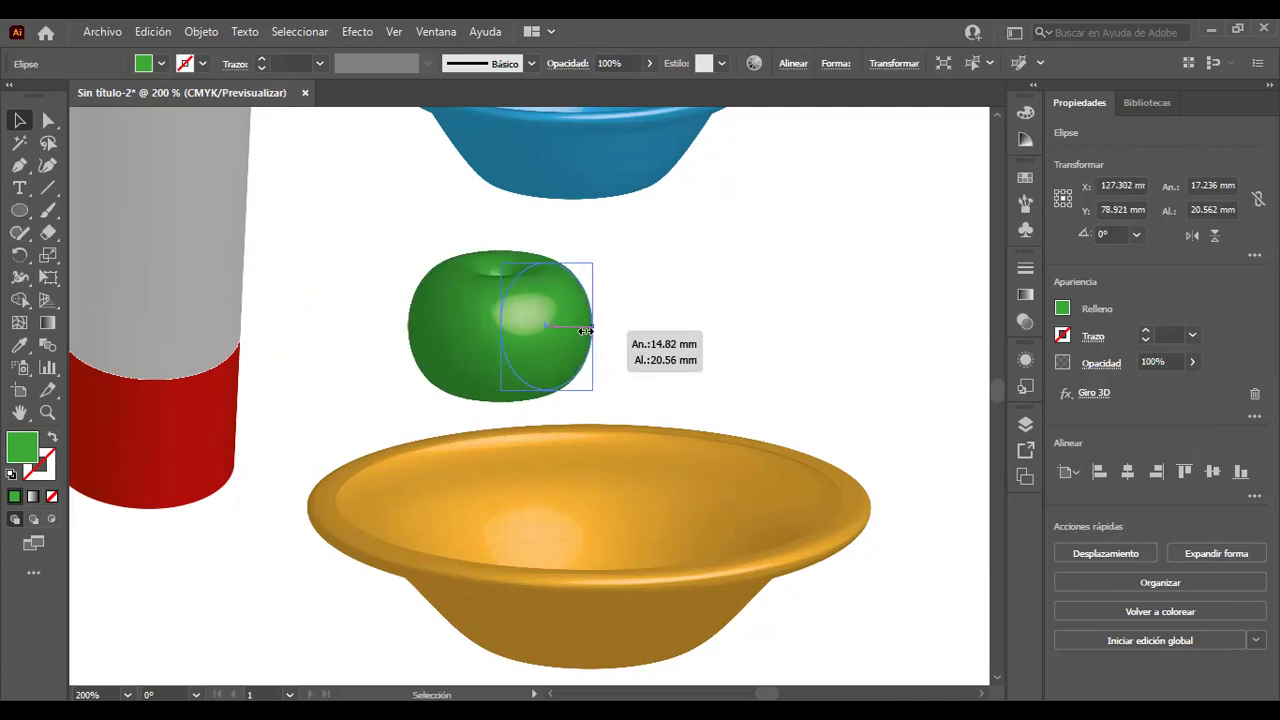
pyautogui.click(652, 363)
pyautogui.moveTo(525, 355); pyautogui.dragTo(448, 372)
pyautogui.click(19, 210)
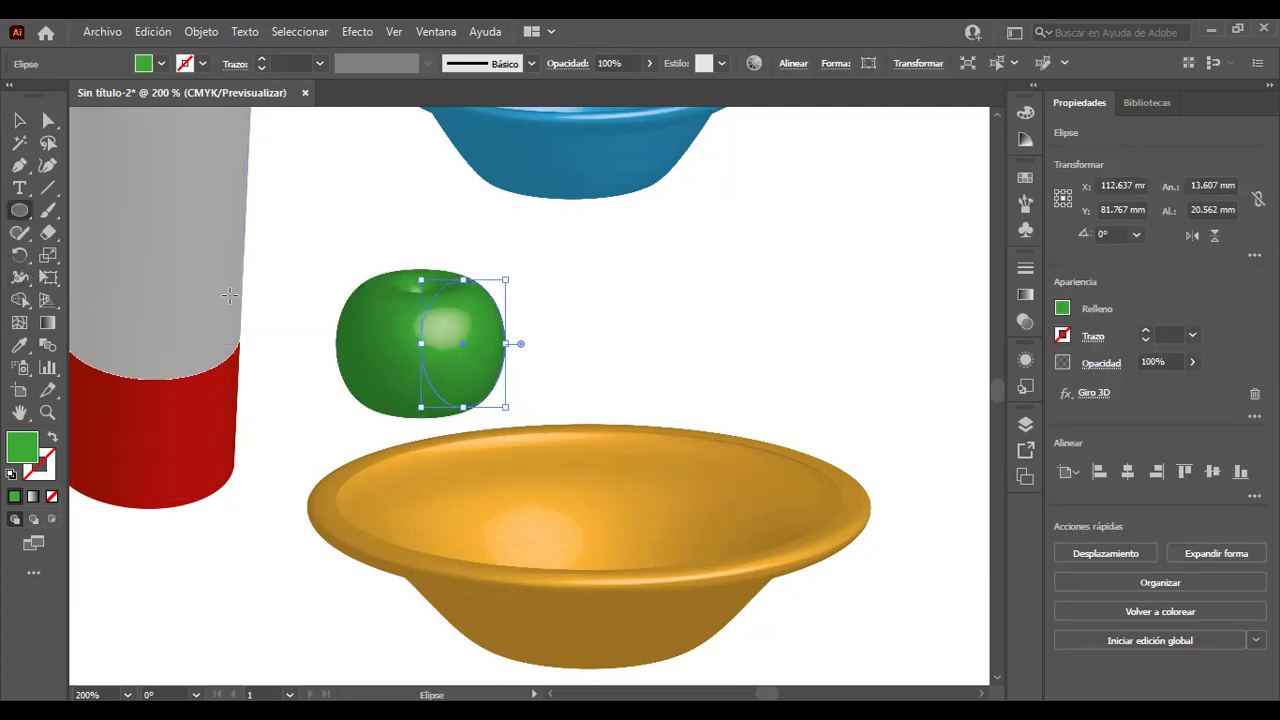
pyautogui.moveTo(572, 281); pyautogui.dragTo(645, 399)
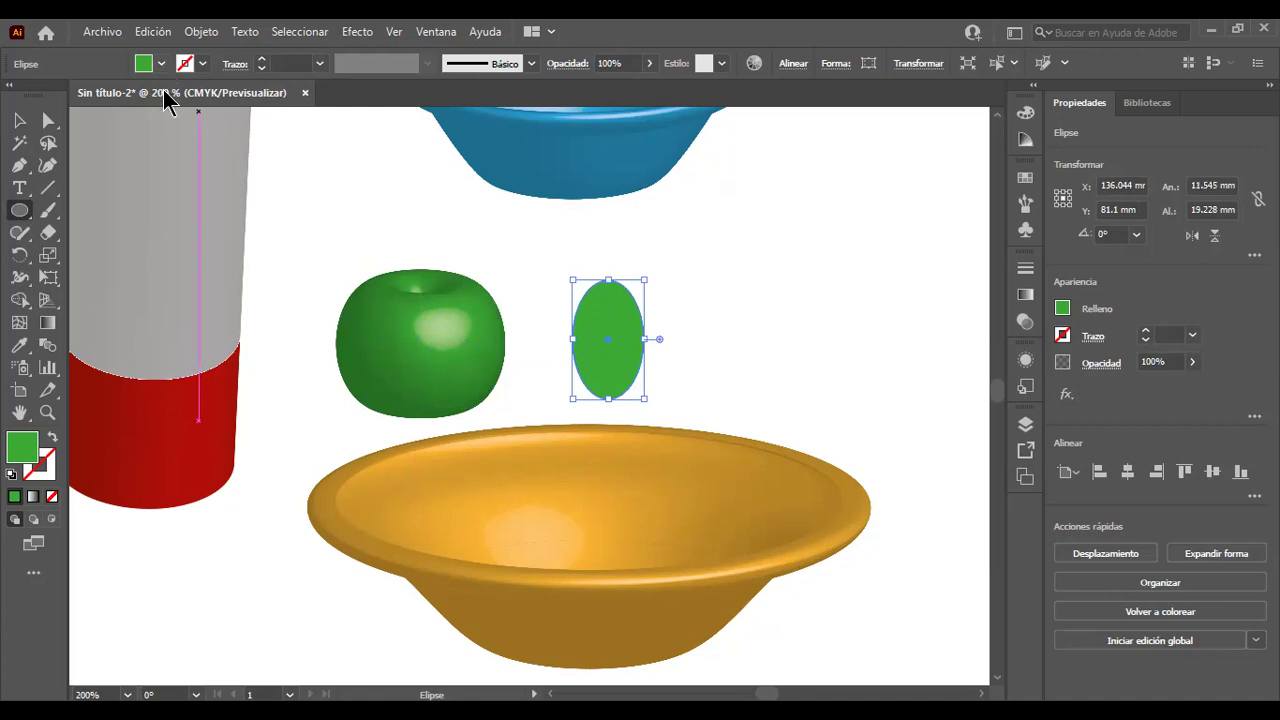
# Fill the second oval yellow-green and revolve it into a 3D apple.
pyautogui.click(161, 64)
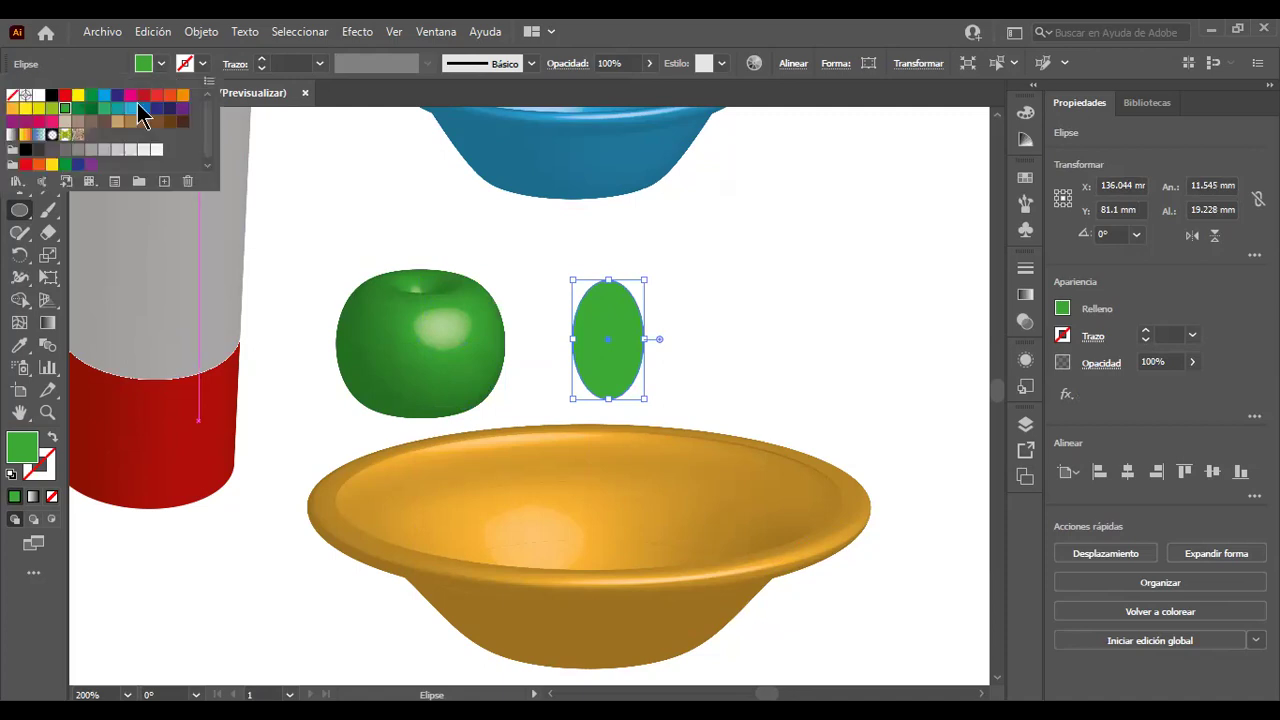
pyautogui.click(52, 108)
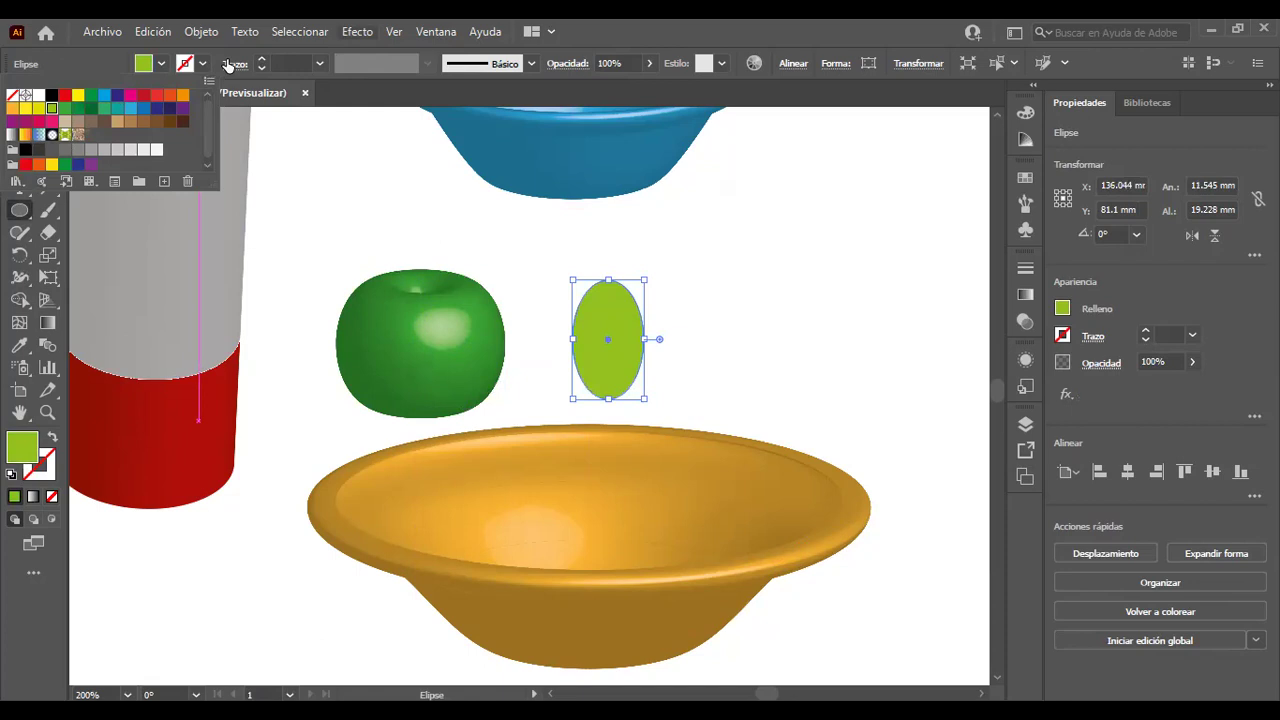
pyautogui.click(357, 31)
pyautogui.moveTo(390, 138)
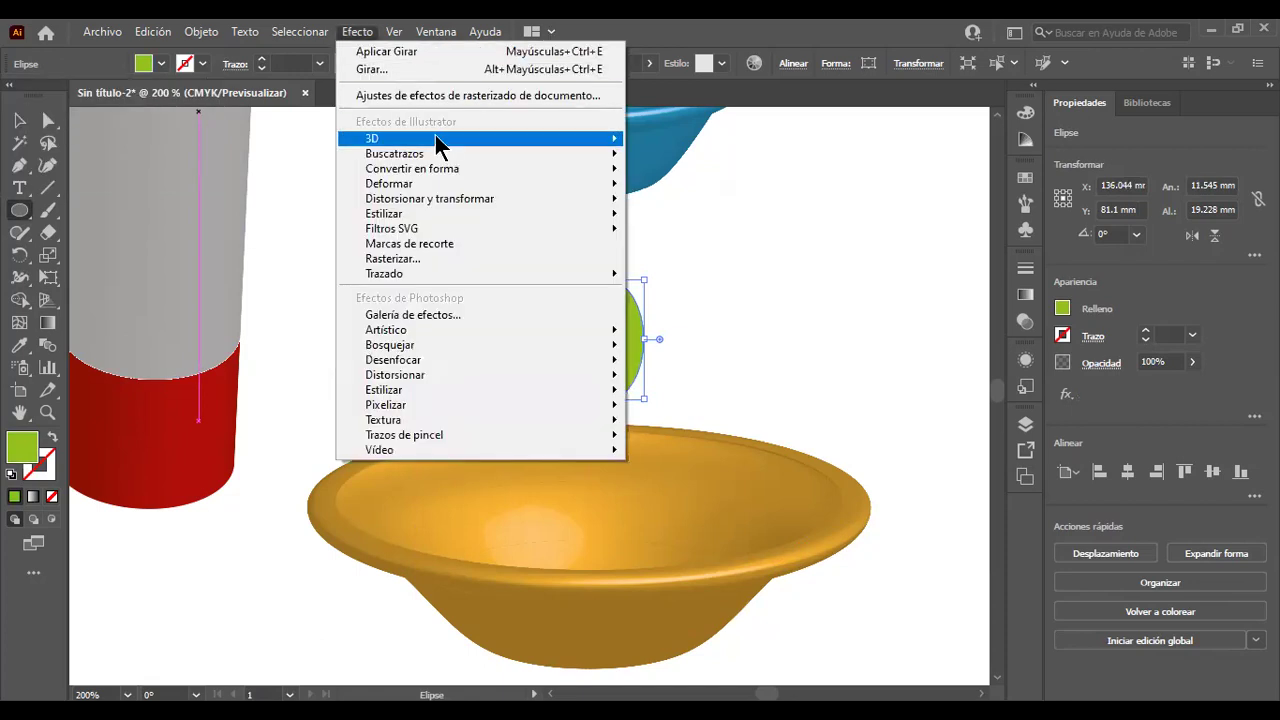
pyautogui.click(726, 160)
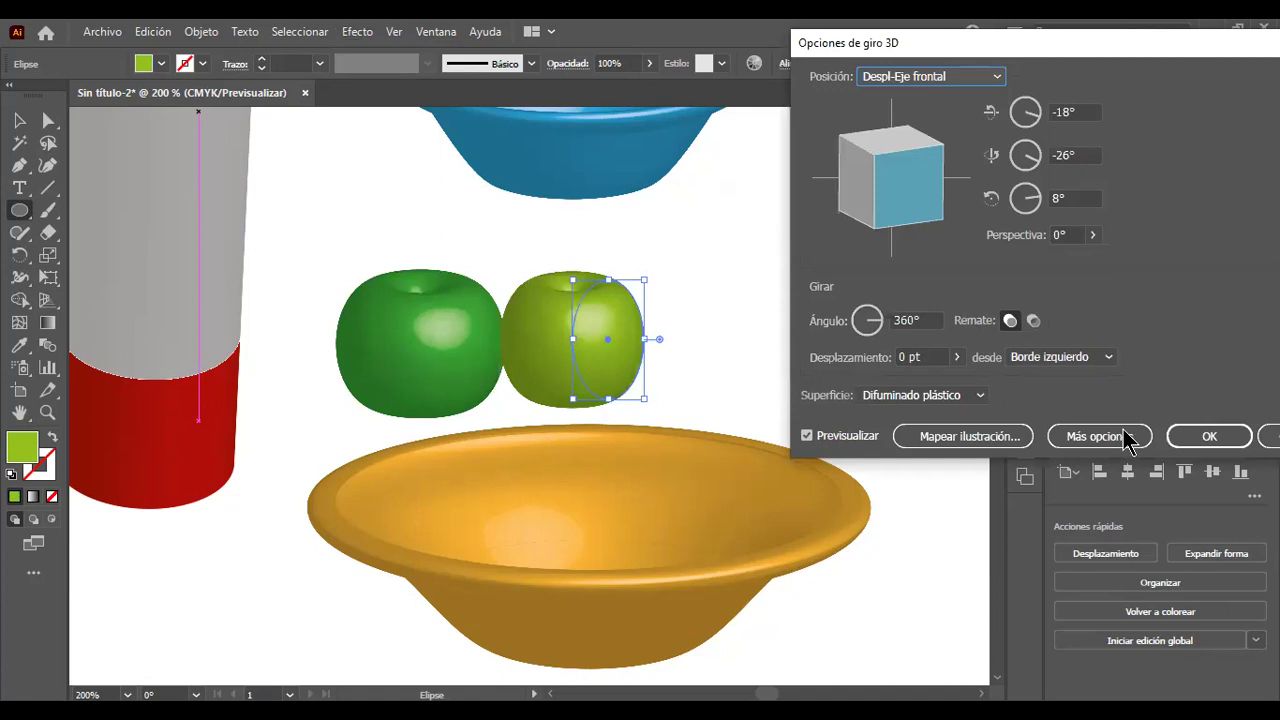
pyautogui.click(1203, 440)
# Move the yellow-green apple left so it overlaps the green apple.
pyautogui.click(19, 120)
pyautogui.click(676, 313)
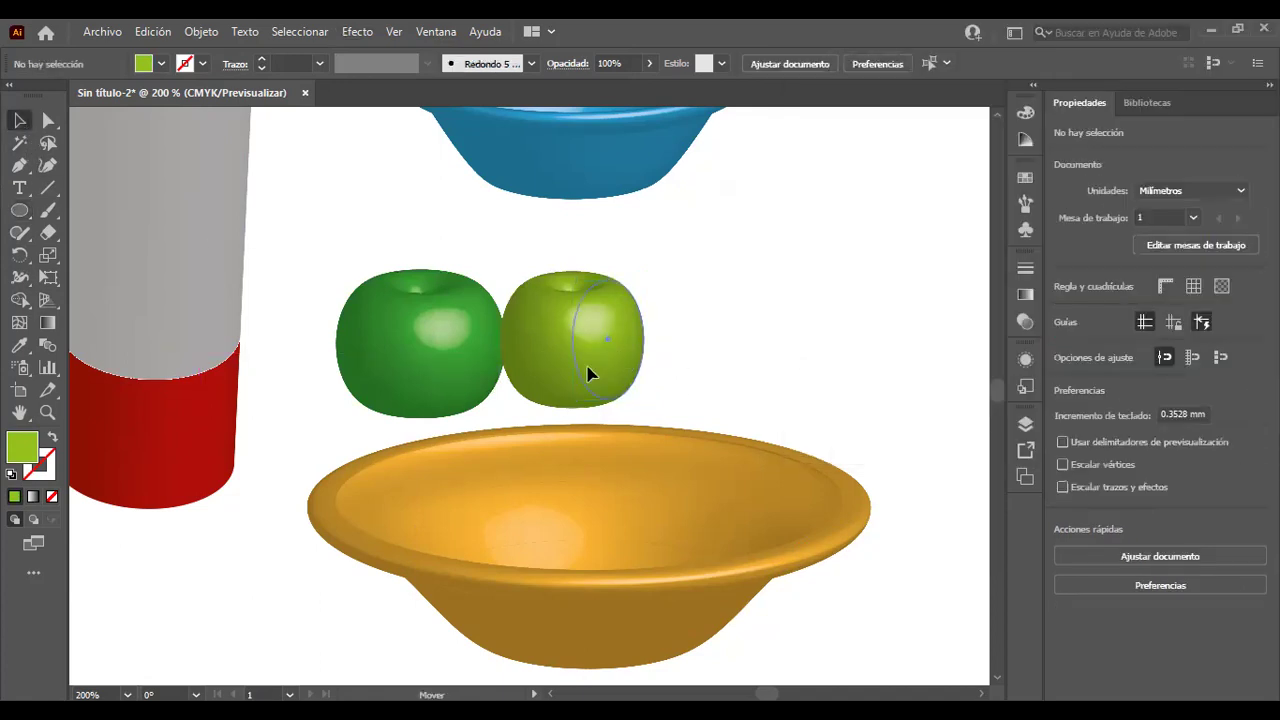
pyautogui.moveTo(625, 365); pyautogui.dragTo(577, 378)
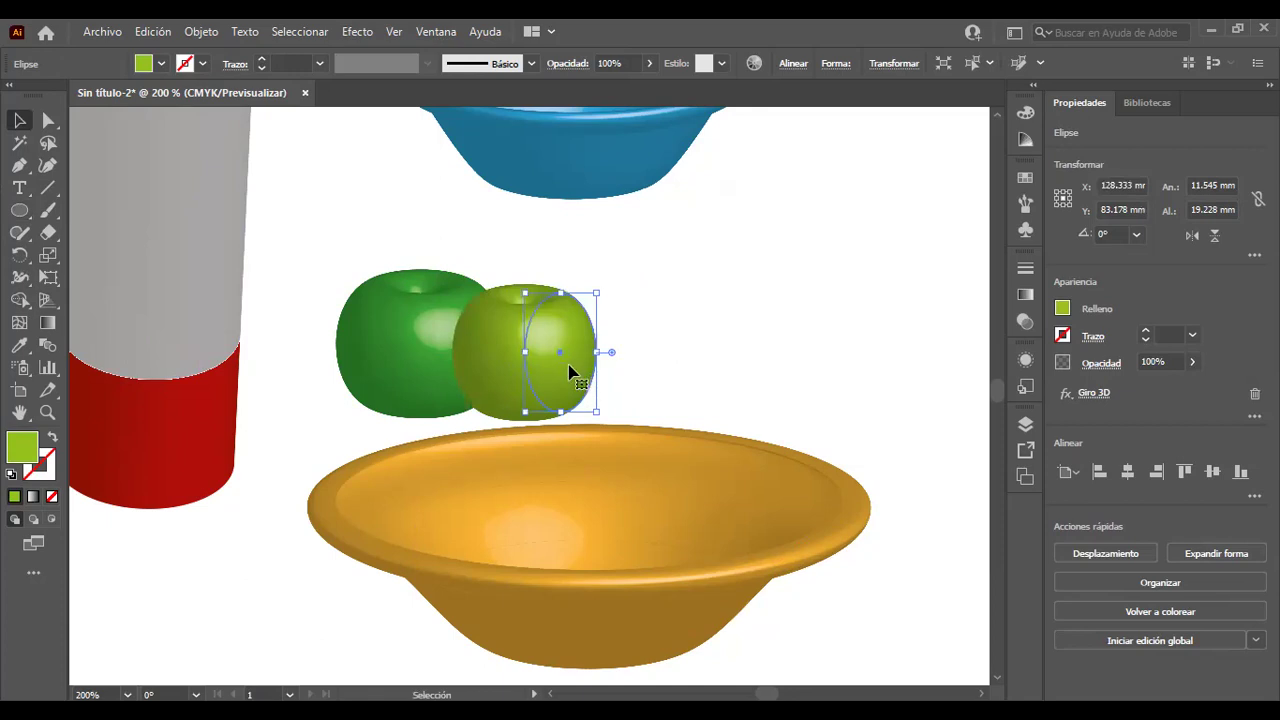
pyautogui.click(19, 211)
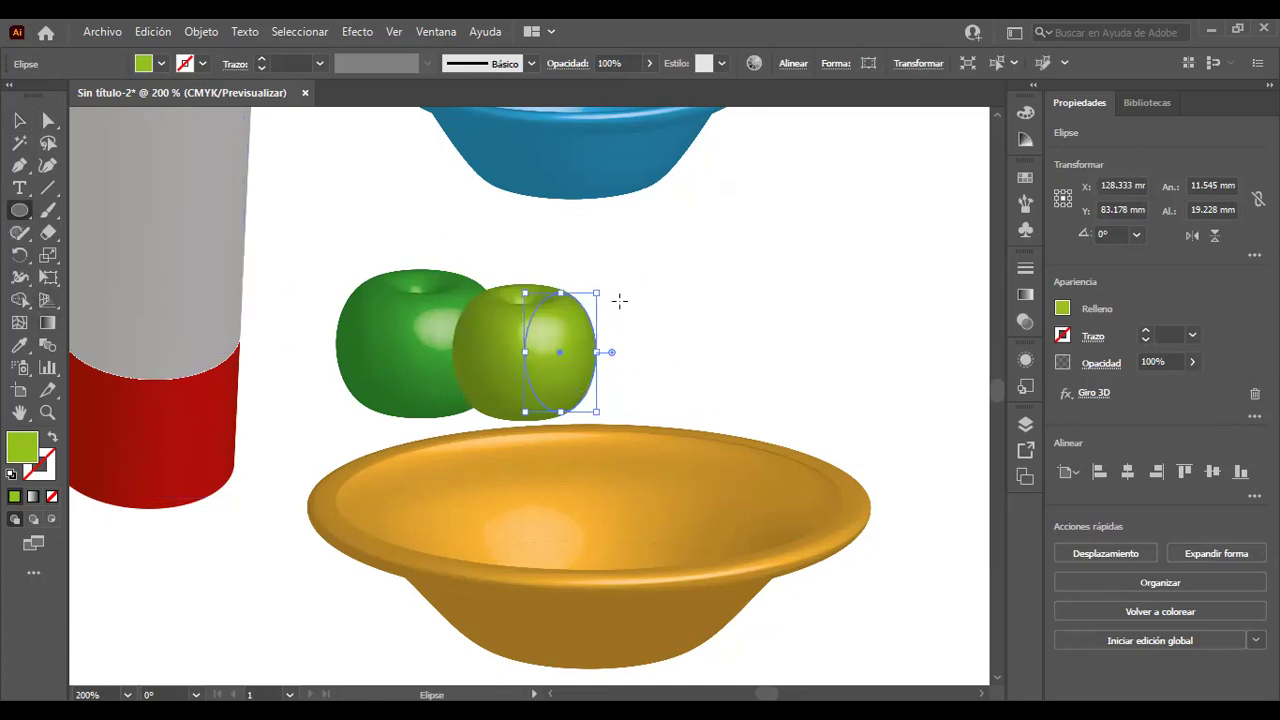
# Draw a third ellipse, fill it red, revolve it into a 3D apple, and nudge it right.
pyautogui.moveTo(609, 280); pyautogui.dragTo(681, 407)
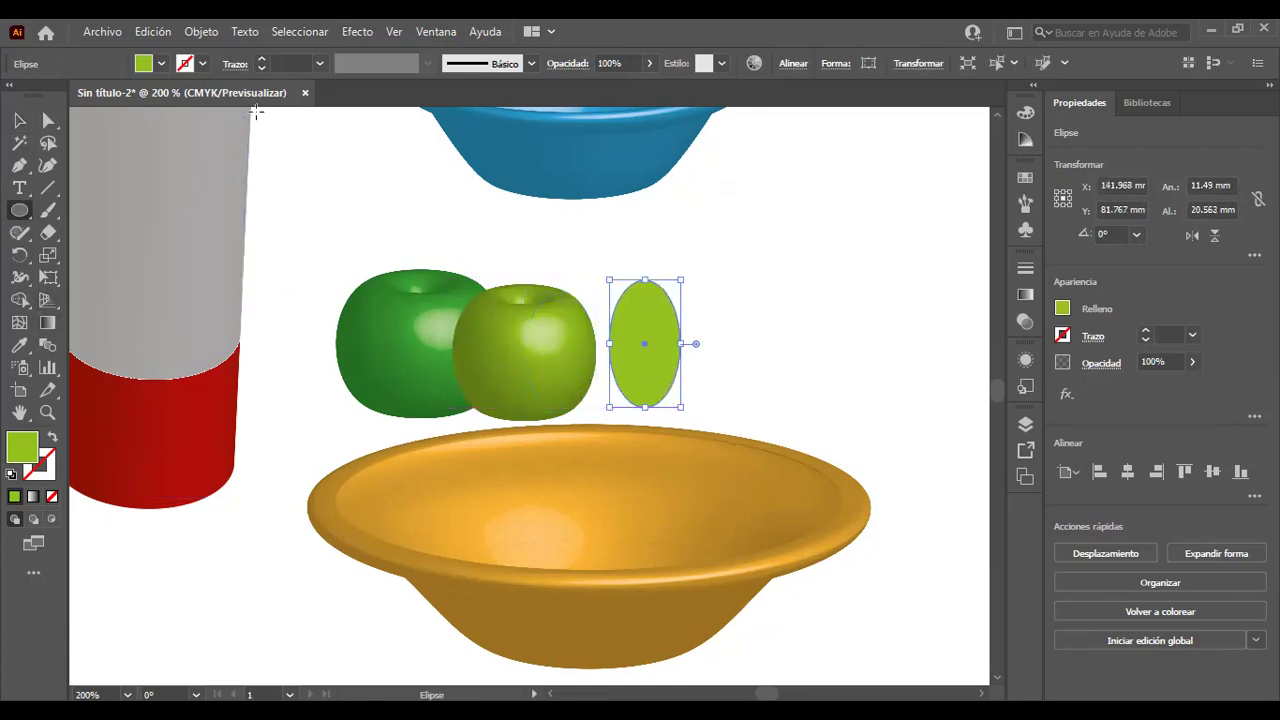
pyautogui.click(162, 64)
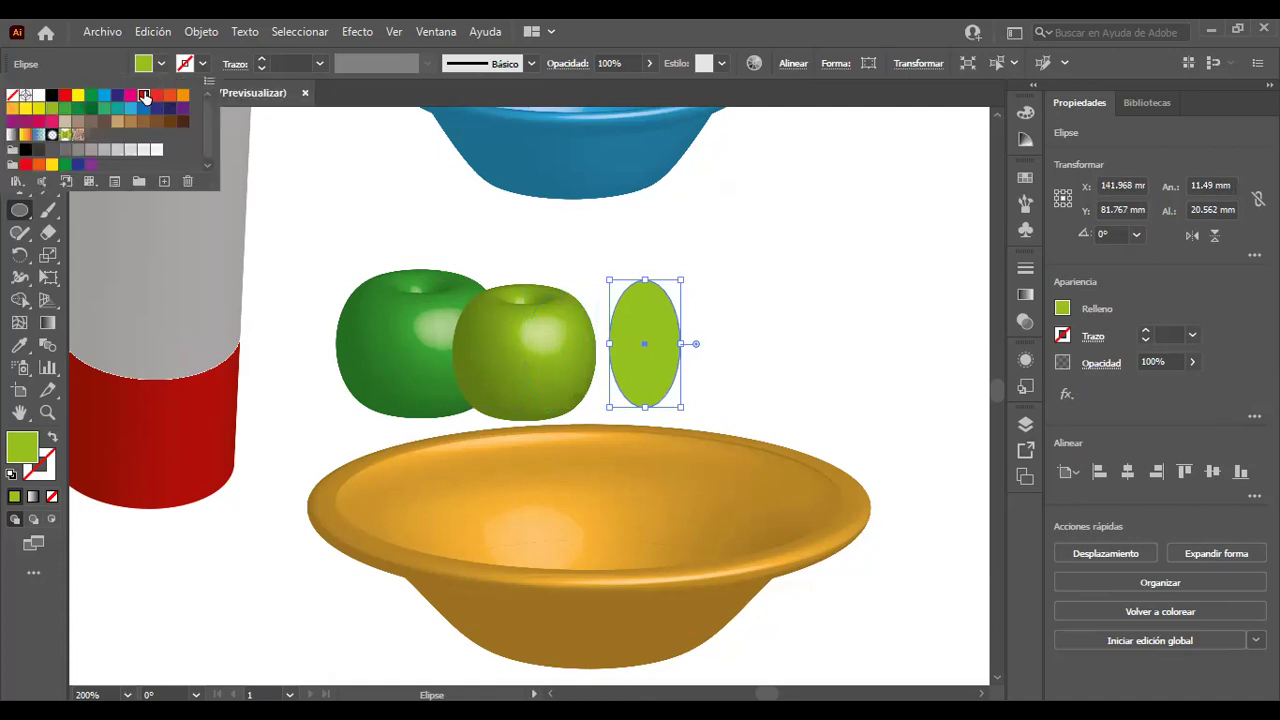
pyautogui.click(146, 94)
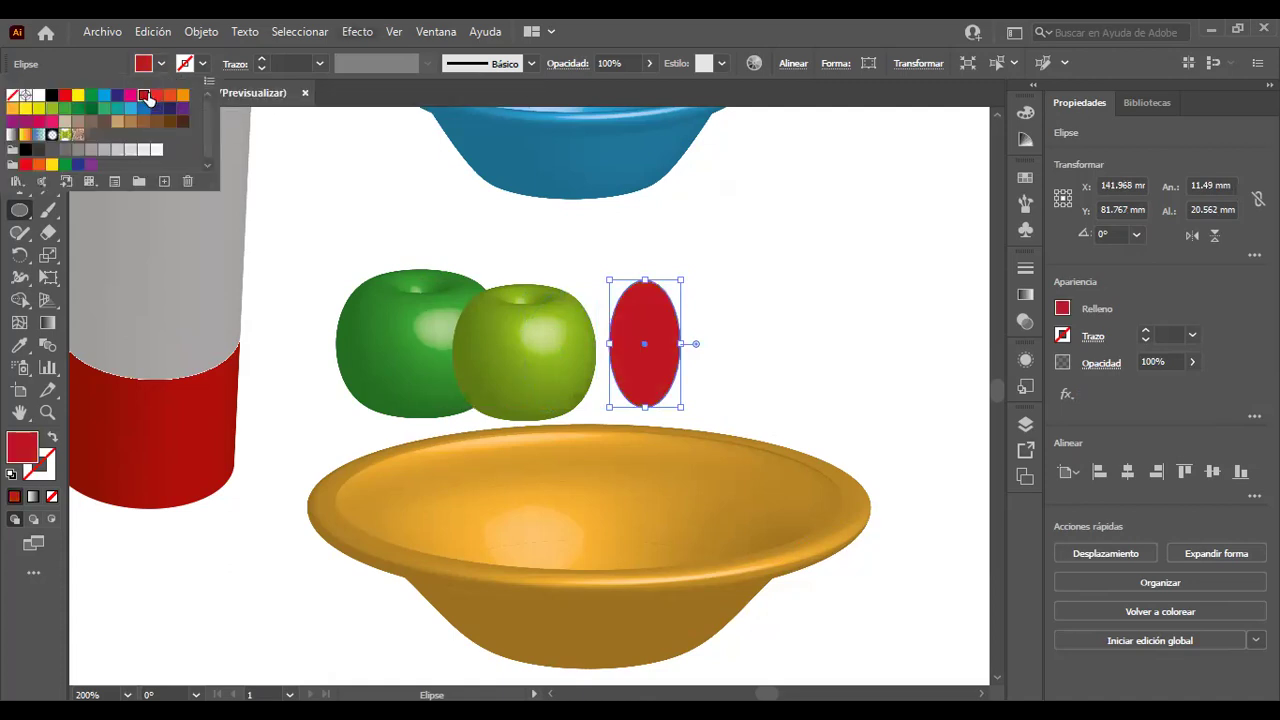
pyautogui.click(357, 31)
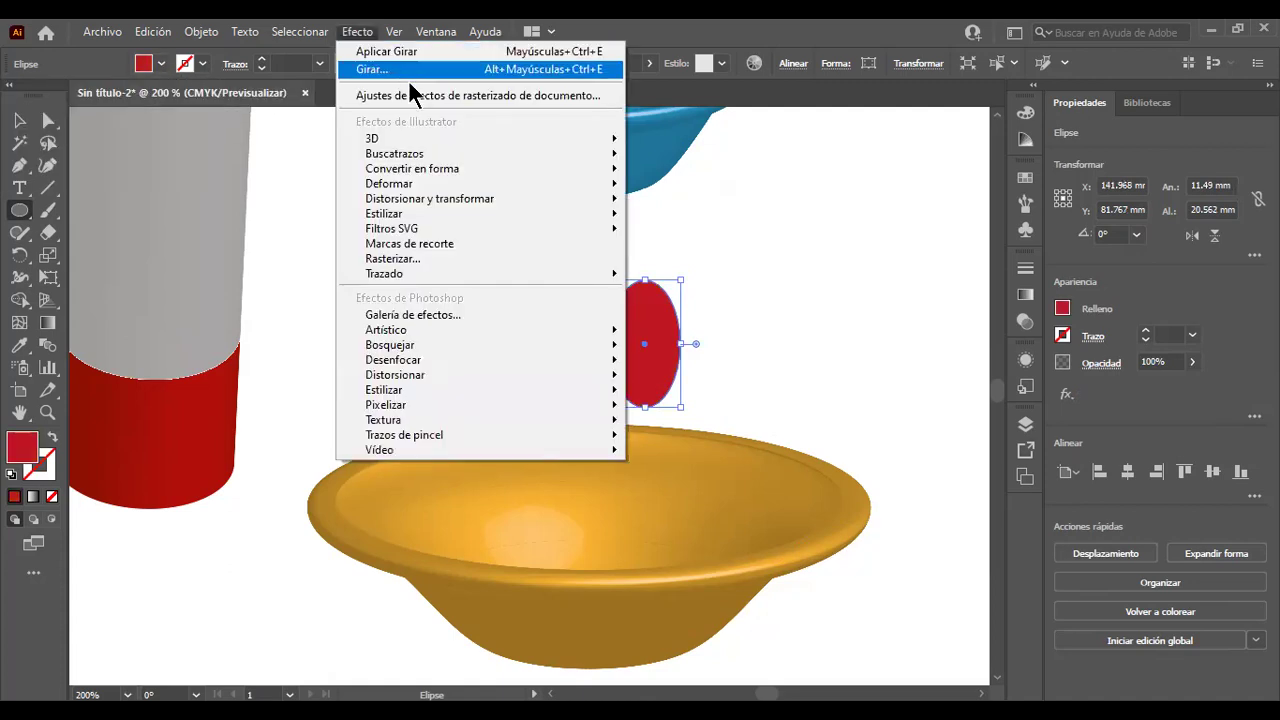
pyautogui.click(683, 160)
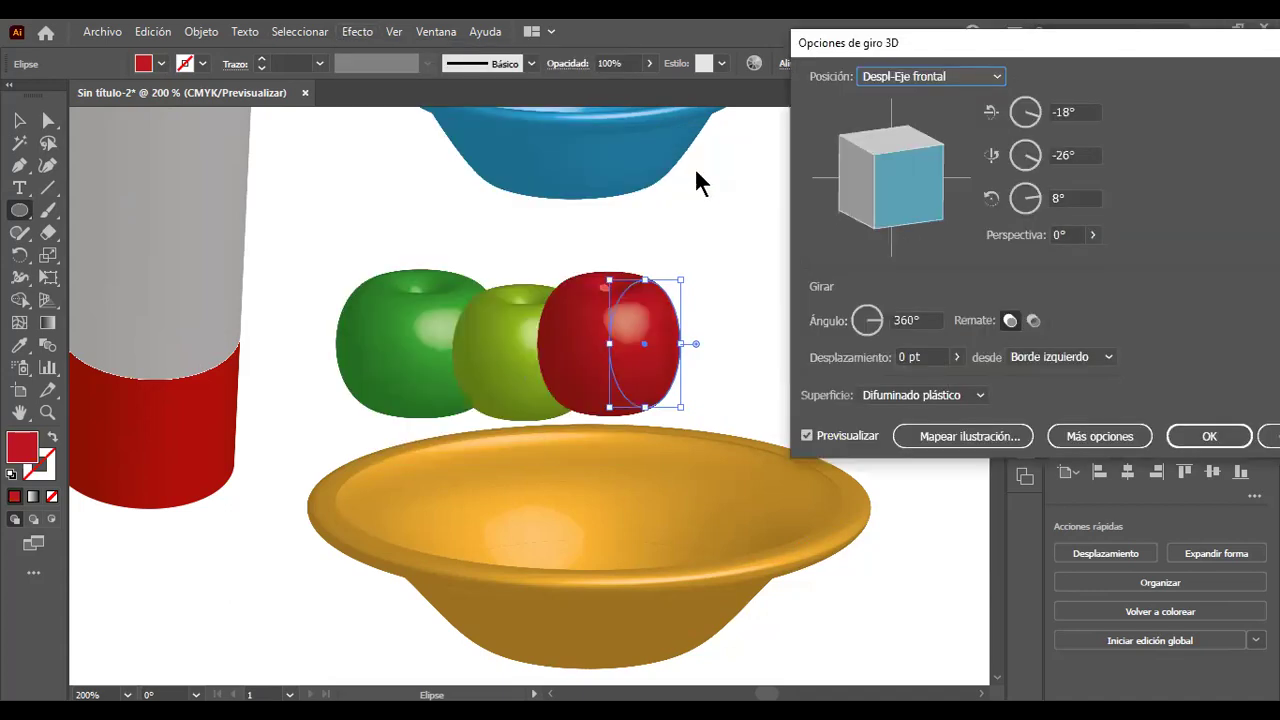
pyautogui.press('Return')
pyautogui.click(20, 120)
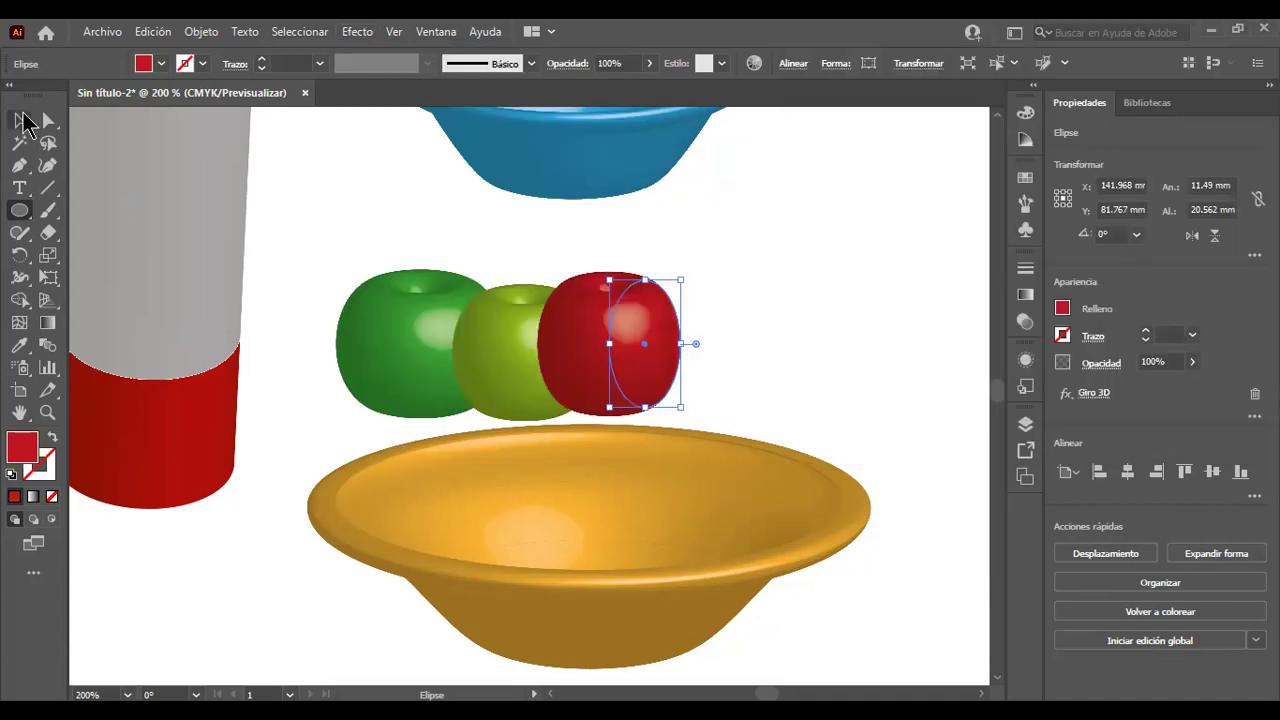
pyautogui.click(620, 240)
pyautogui.moveTo(678, 362); pyautogui.dragTo(698, 363)
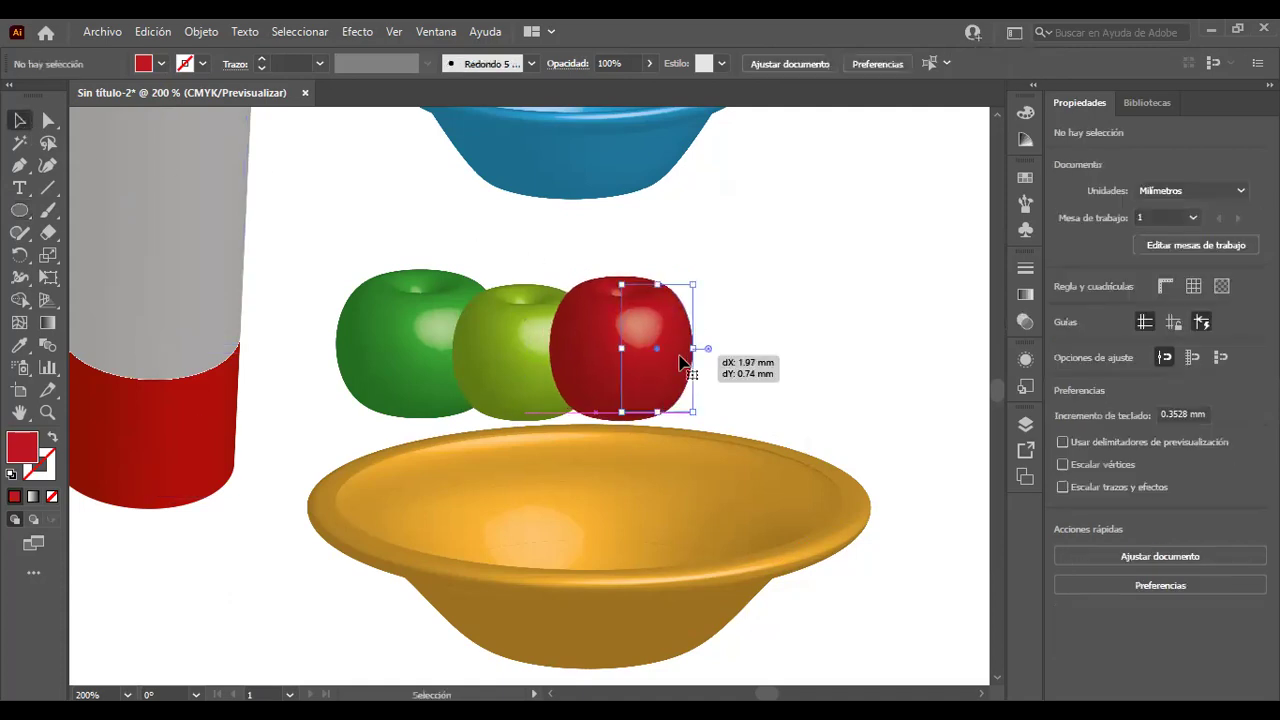
pyautogui.click(830, 340)
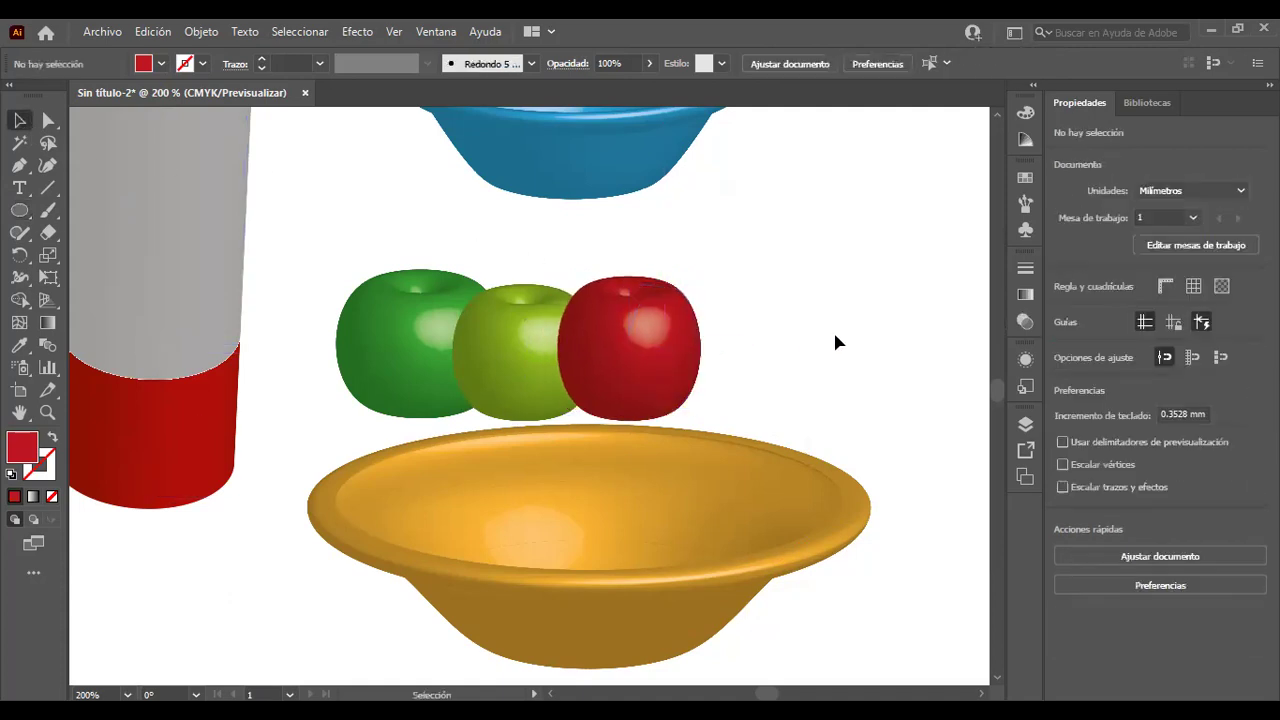
pyautogui.click(40, 212)
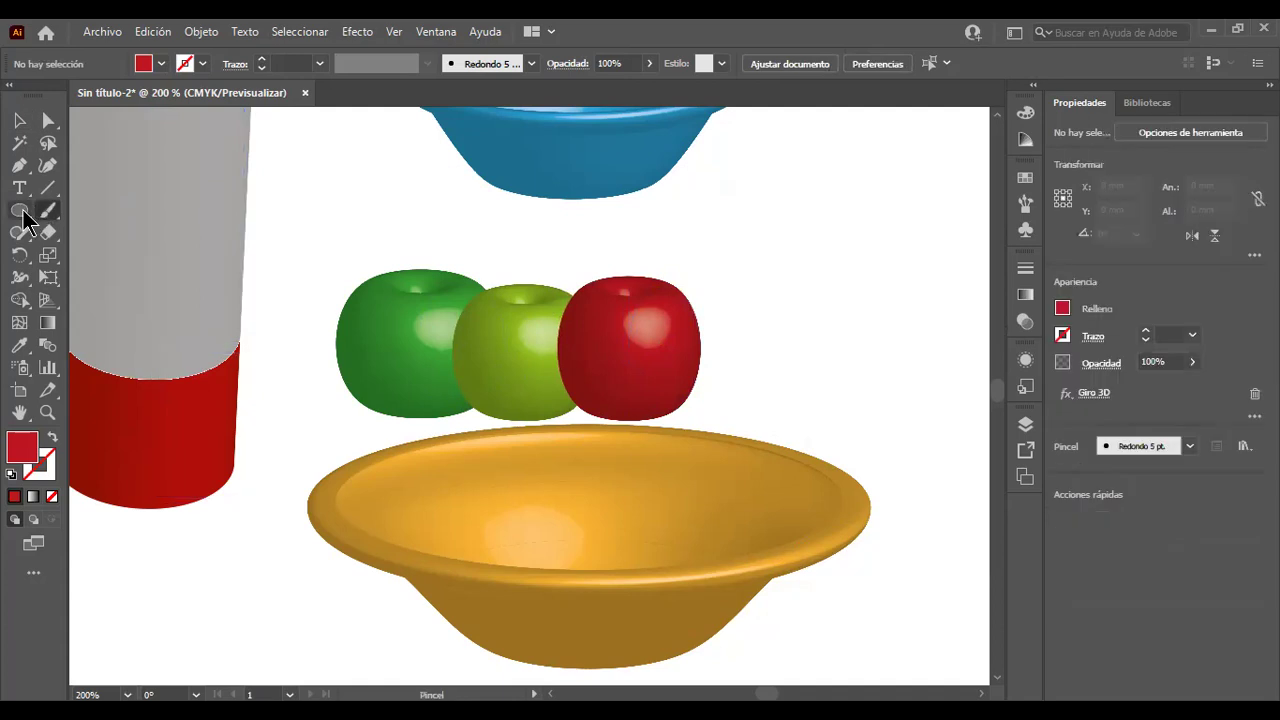
# Draw a fourth ellipse and, after trying several swatches, fill it bright red F73939.
pyautogui.moveTo(710, 299); pyautogui.dragTo(788, 420)
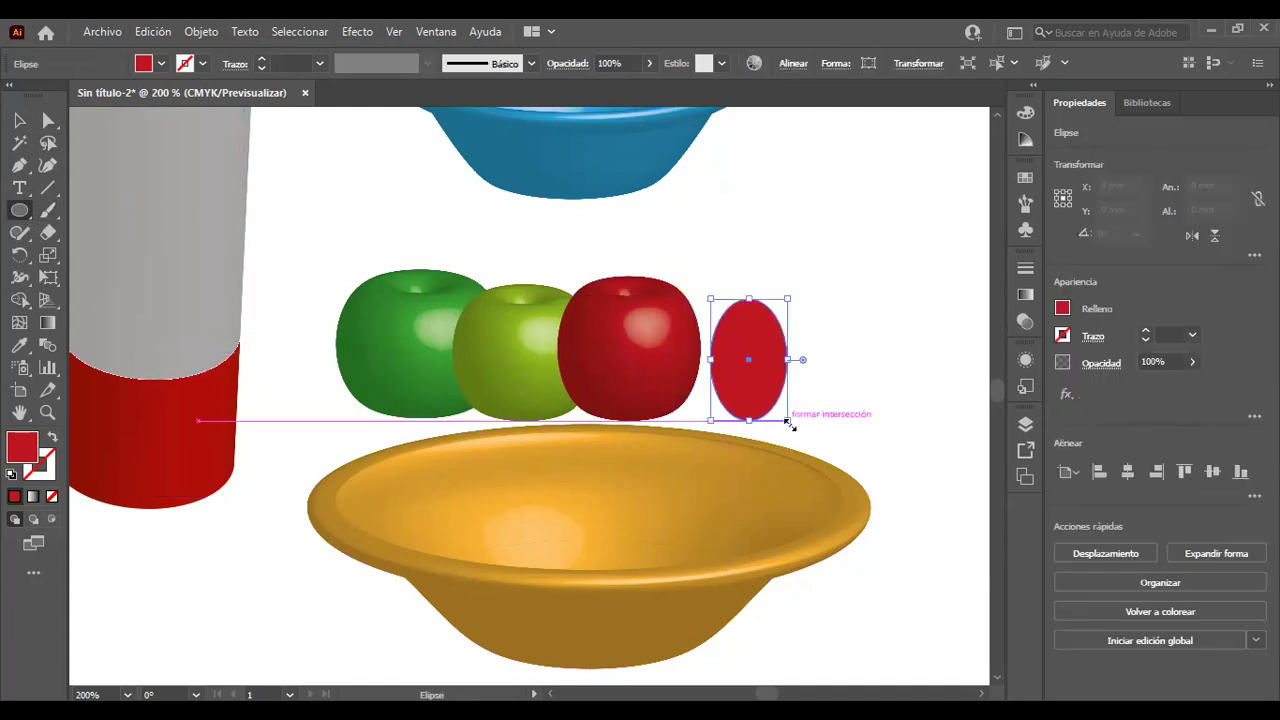
pyautogui.click(161, 63)
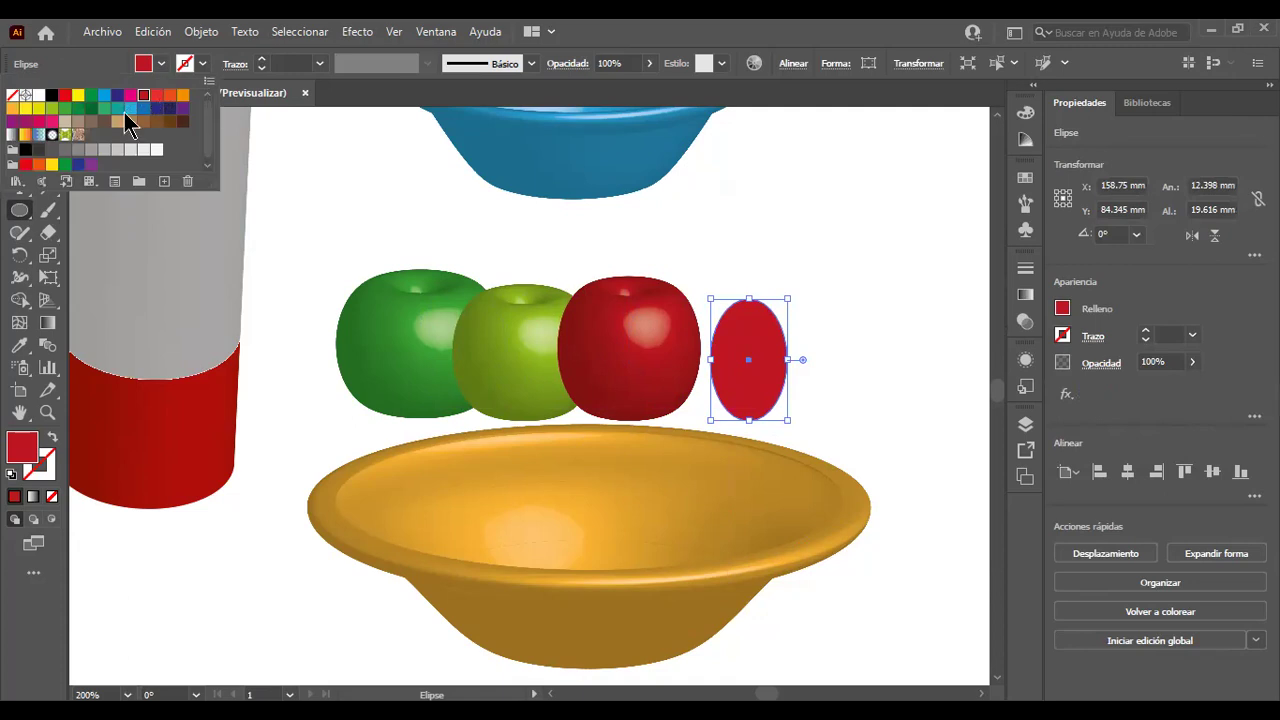
pyautogui.click(38, 108)
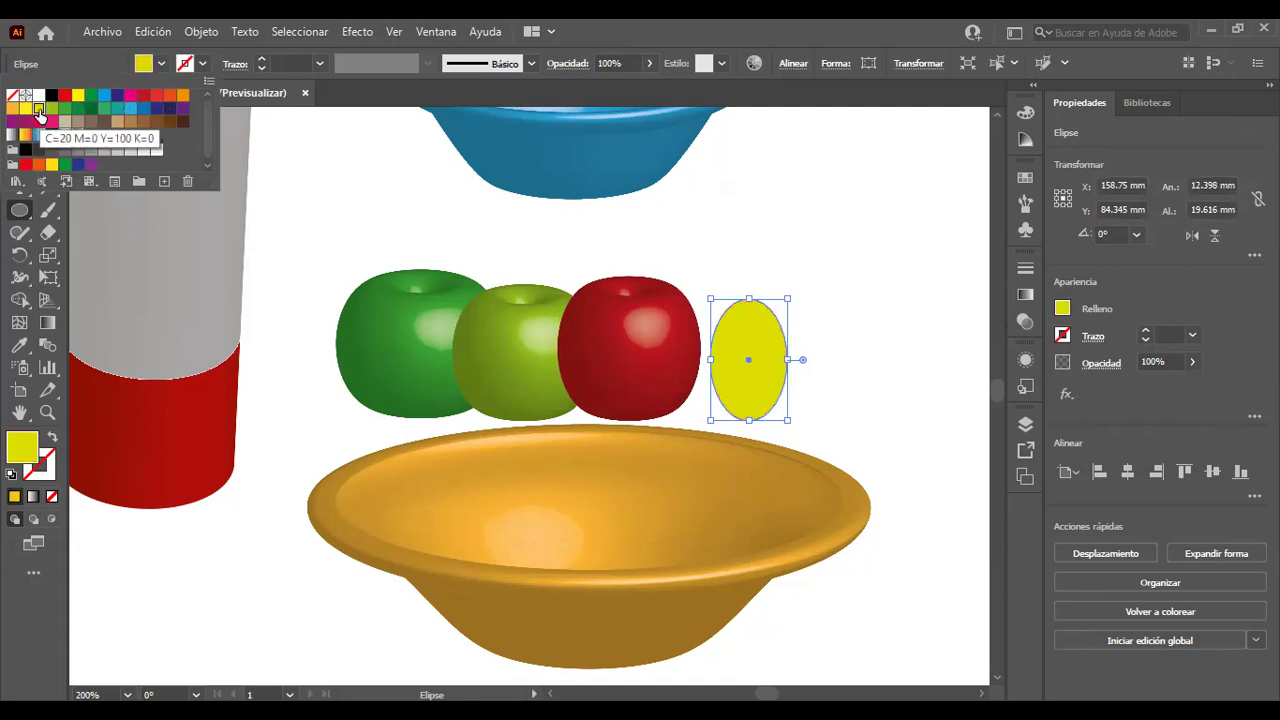
pyautogui.click(47, 110)
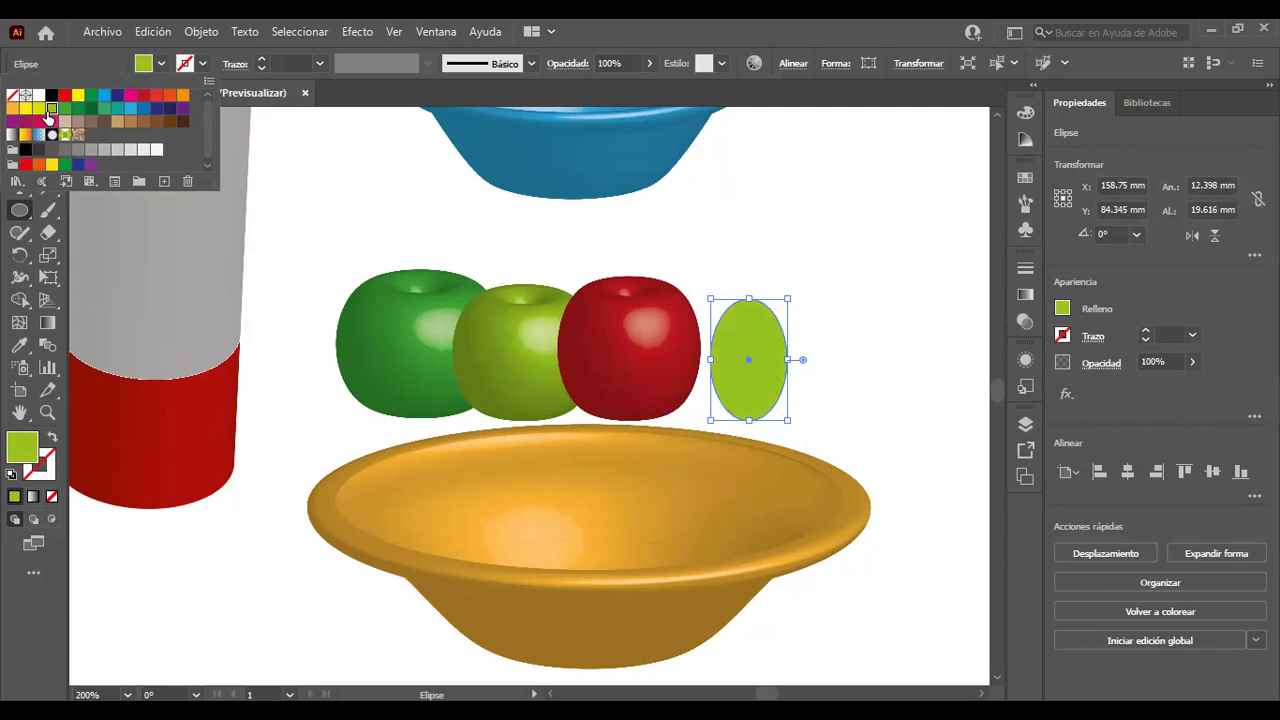
pyautogui.click(62, 110)
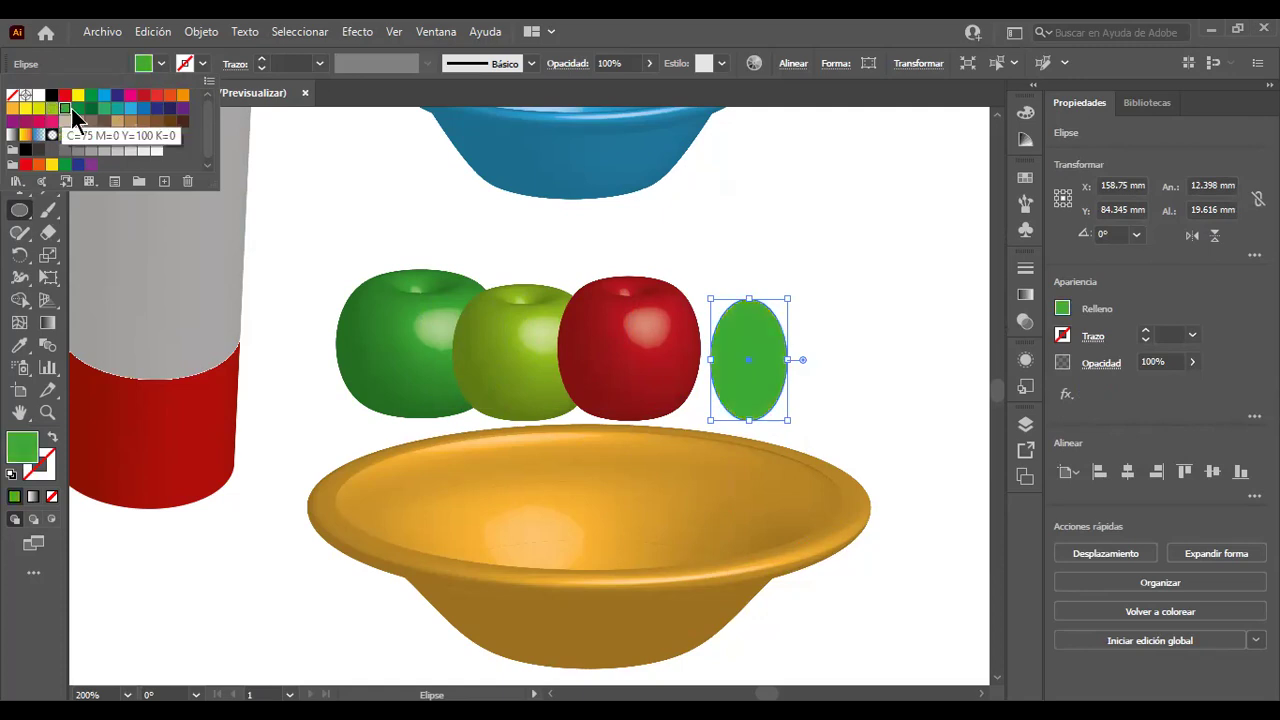
pyautogui.click(77, 108)
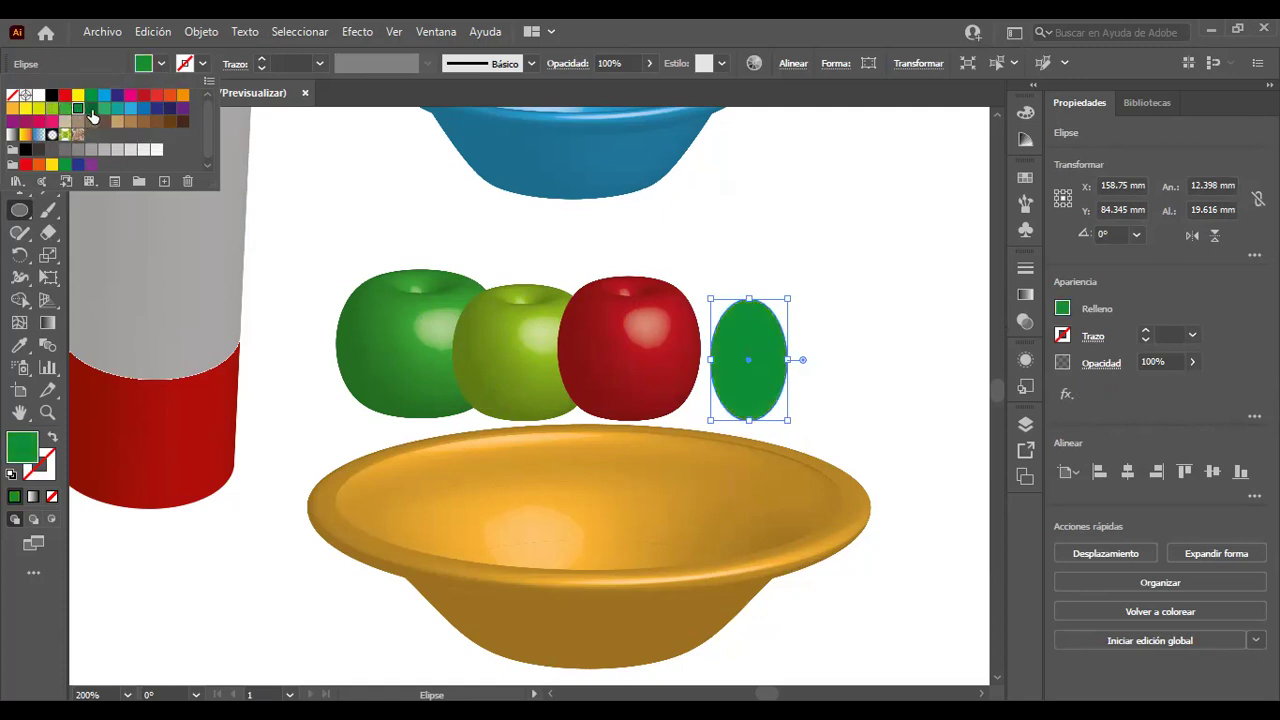
pyautogui.click(104, 108)
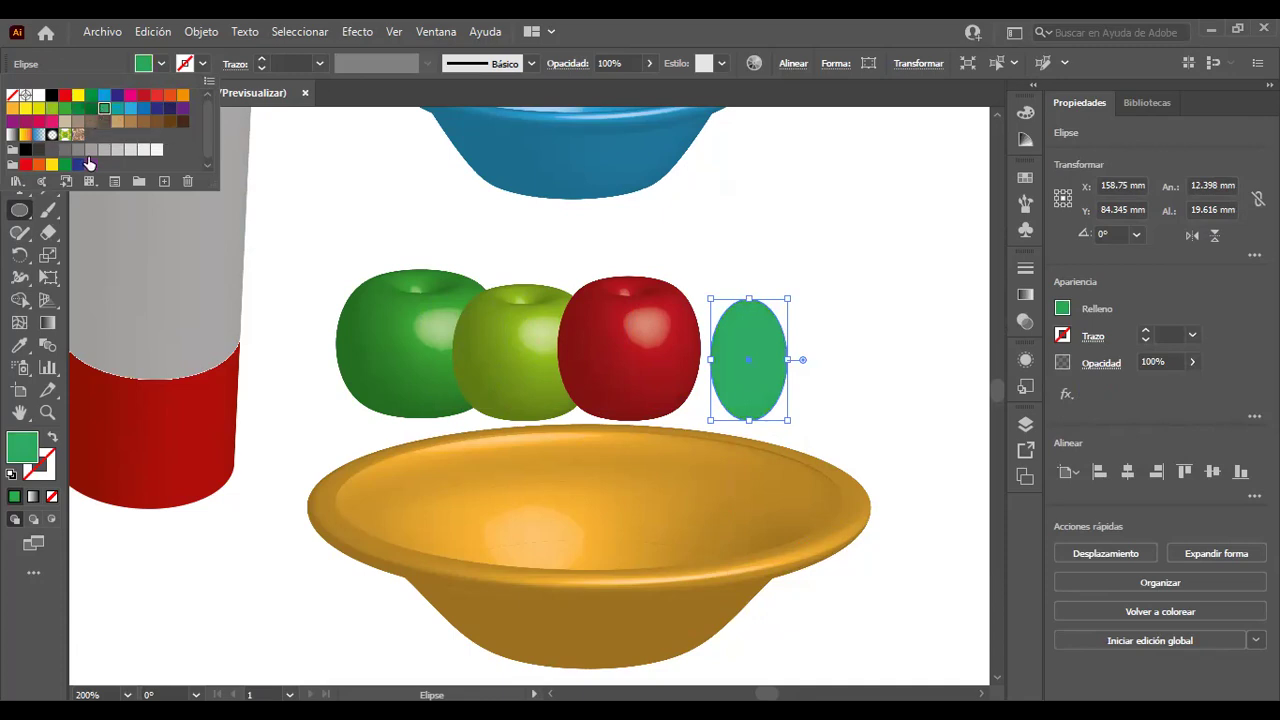
pyautogui.doubleClick(25, 450)
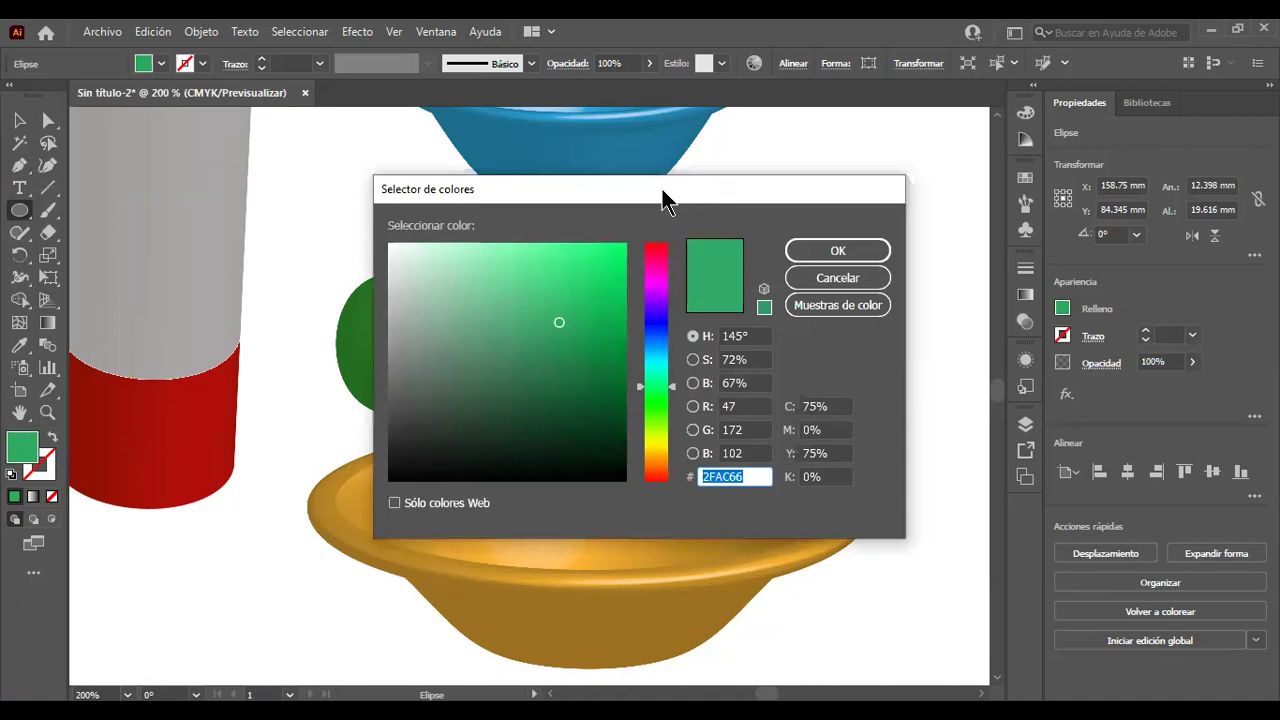
pyautogui.moveTo(668, 200); pyautogui.dragTo(988, 150)
pyautogui.moveTo(975, 336)
pyautogui.mouseDown()
pyautogui.moveTo(975, 193)
pyautogui.moveTo(891, 198)
pyautogui.mouseUp()
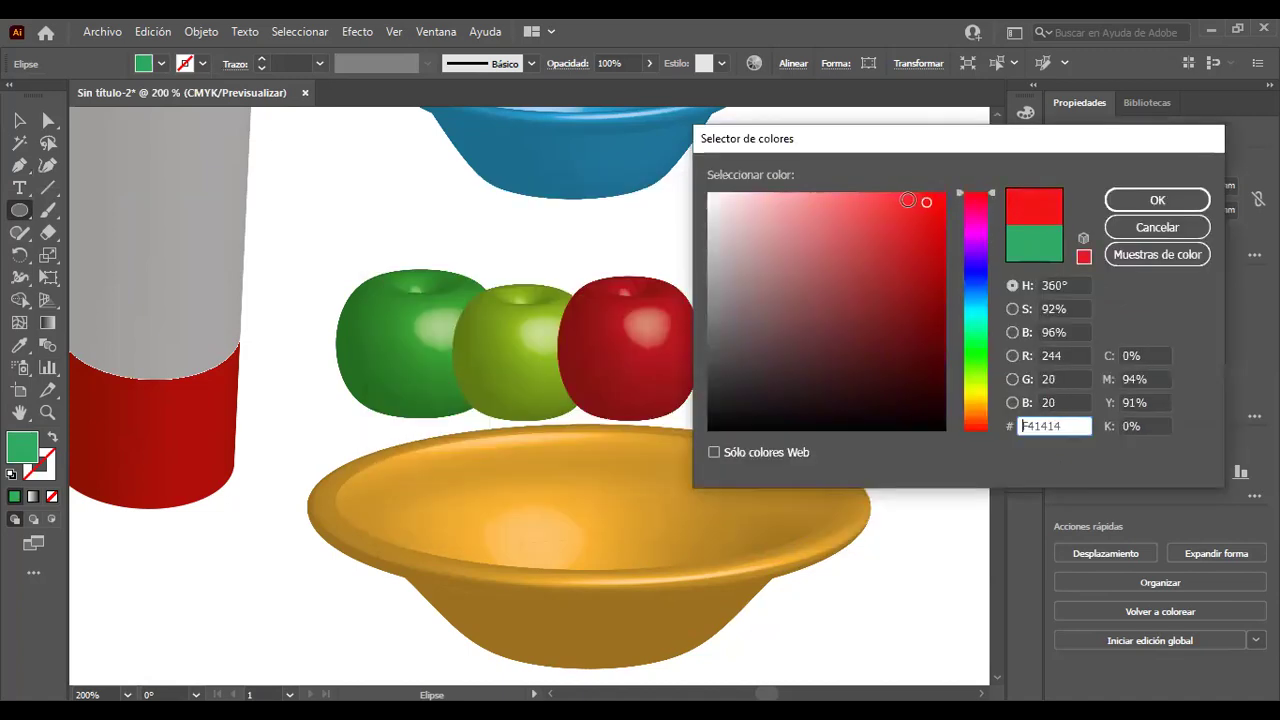
pyautogui.click(1157, 200)
# Revolve the bright red ellipse into a 3D apple and move it to the row's right end.
pyautogui.click(357, 31)
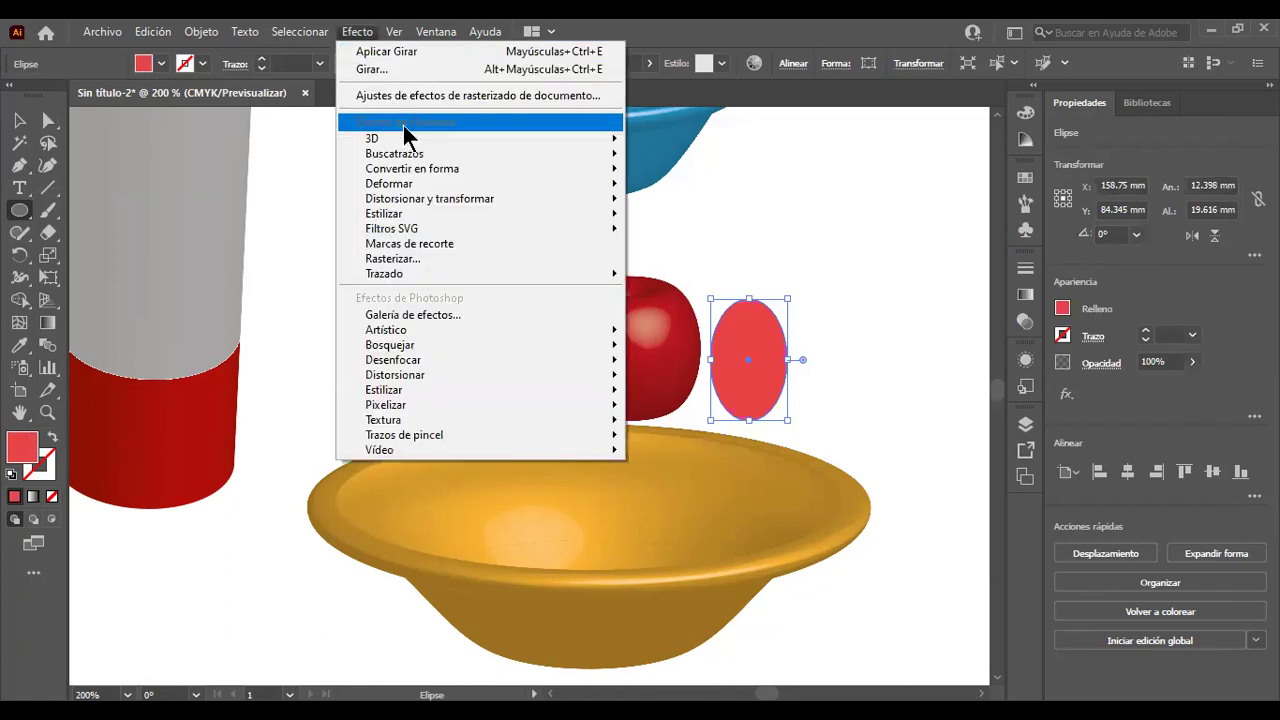
pyautogui.moveTo(380, 138)
pyautogui.click(720, 160)
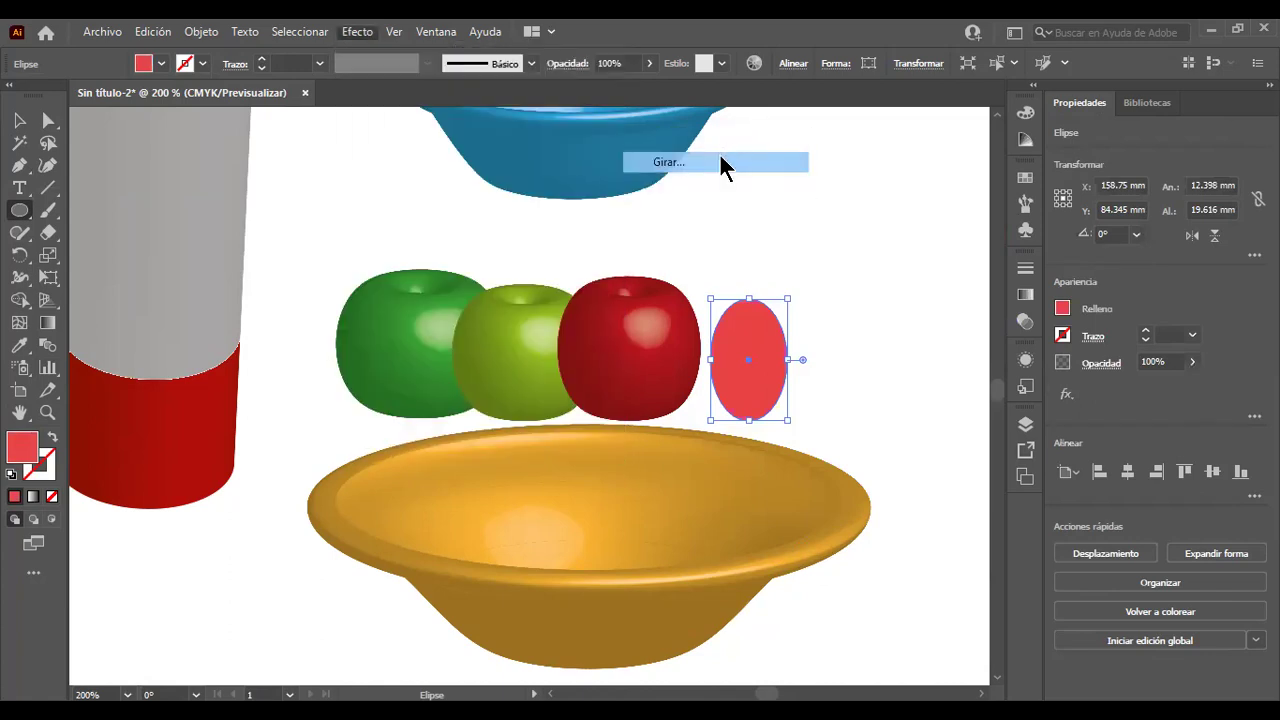
pyautogui.click(1195, 437)
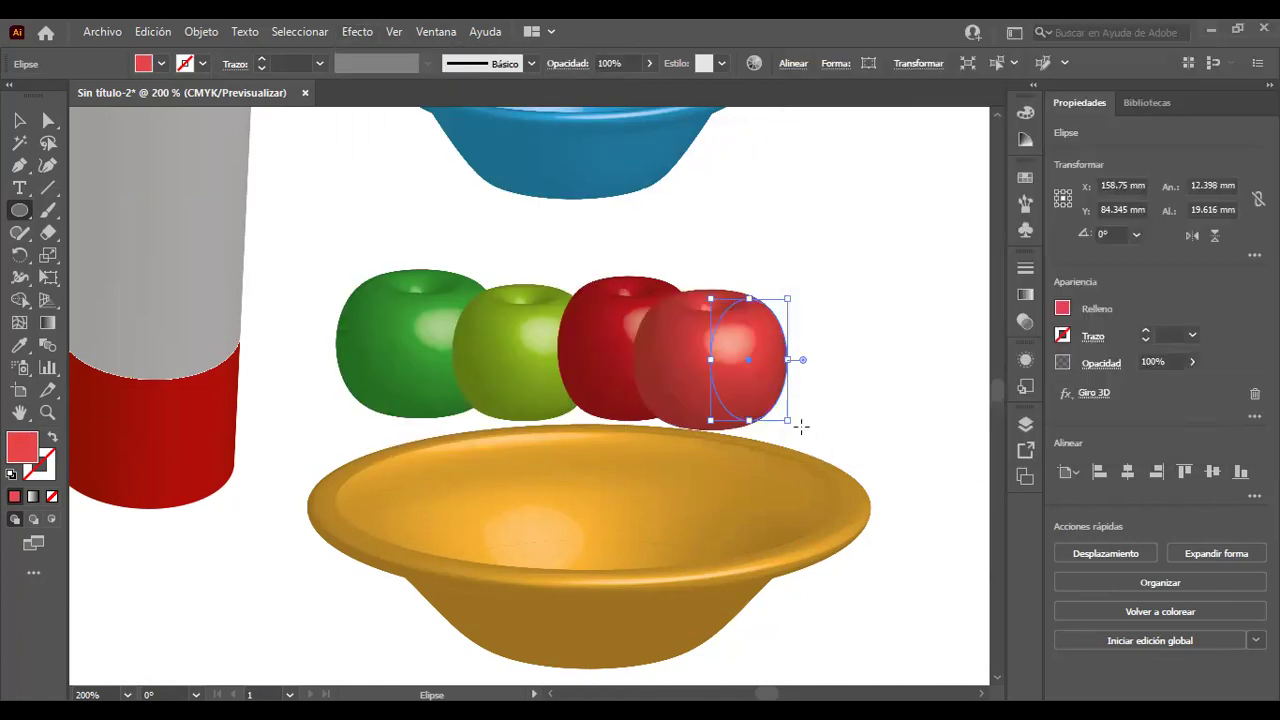
pyautogui.click(17, 120)
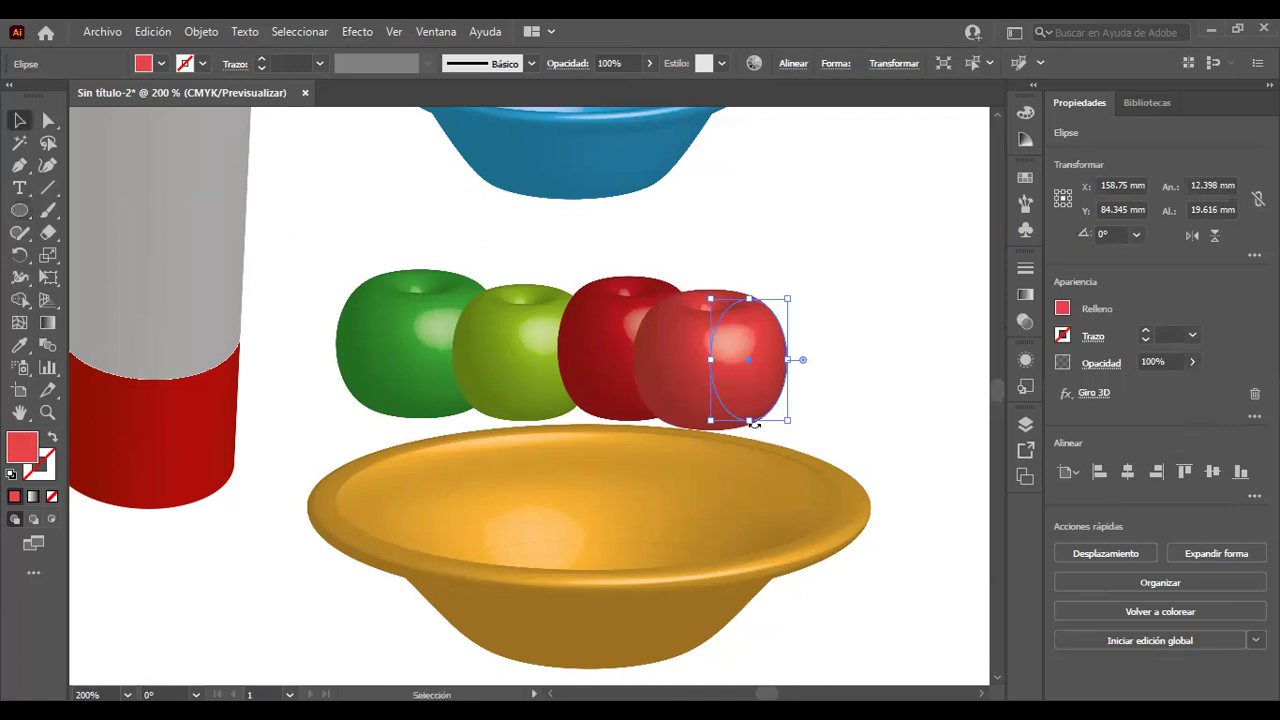
pyautogui.moveTo(742, 396); pyautogui.dragTo(800, 395)
pyautogui.click(927, 405)
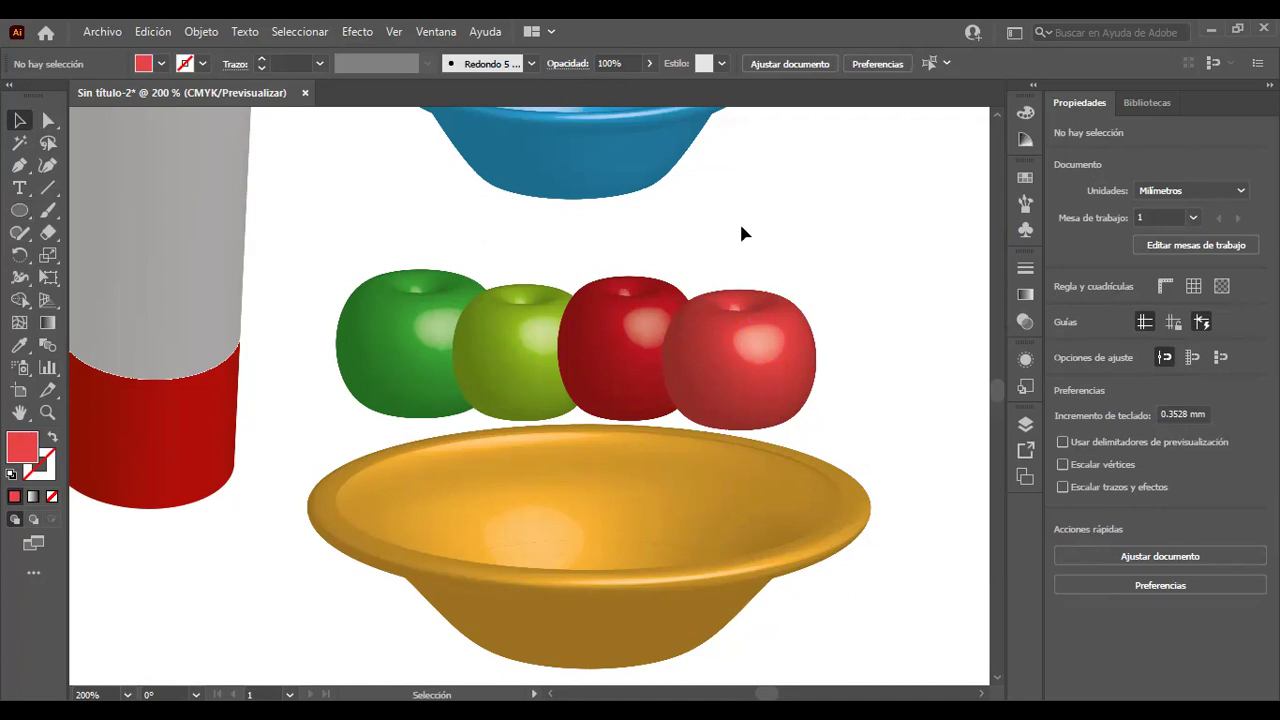
# Switch to the Arc tool from the Line Segment flyout.
pyautogui.scroll(1, 739, 221)
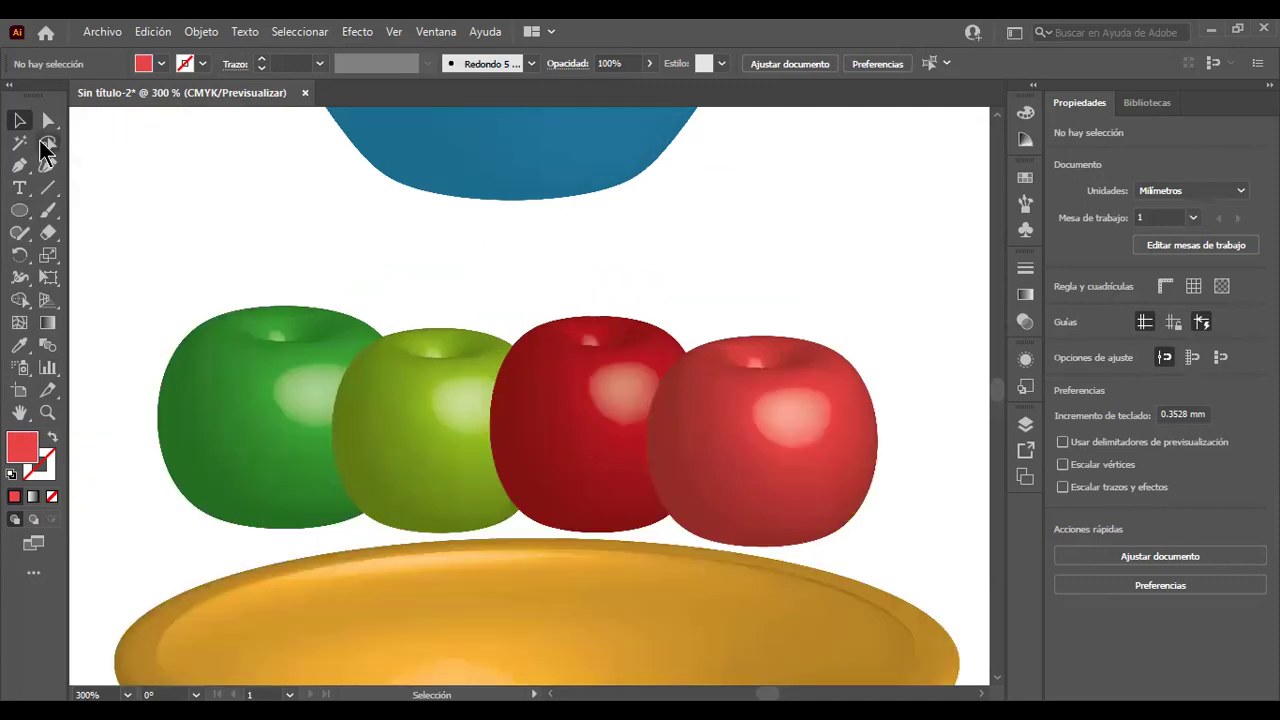
pyautogui.click(21, 209)
pyautogui.rightClick(23, 206)
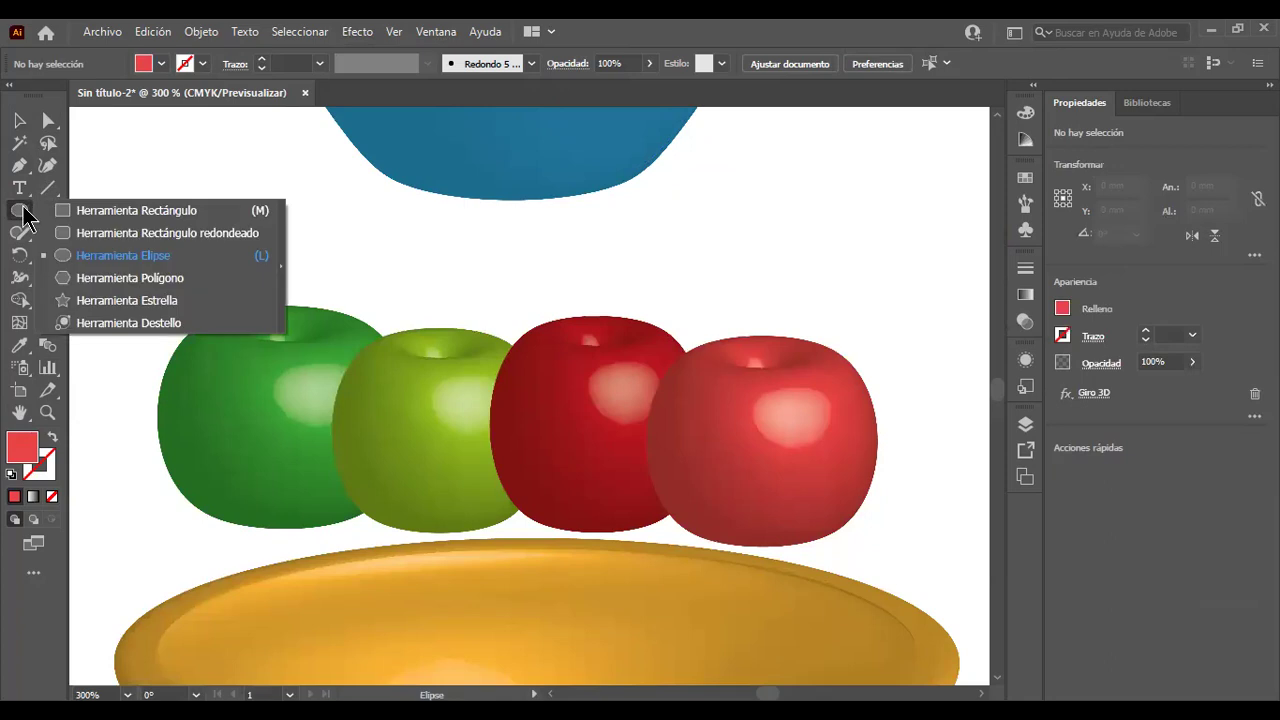
pyautogui.click(48, 190)
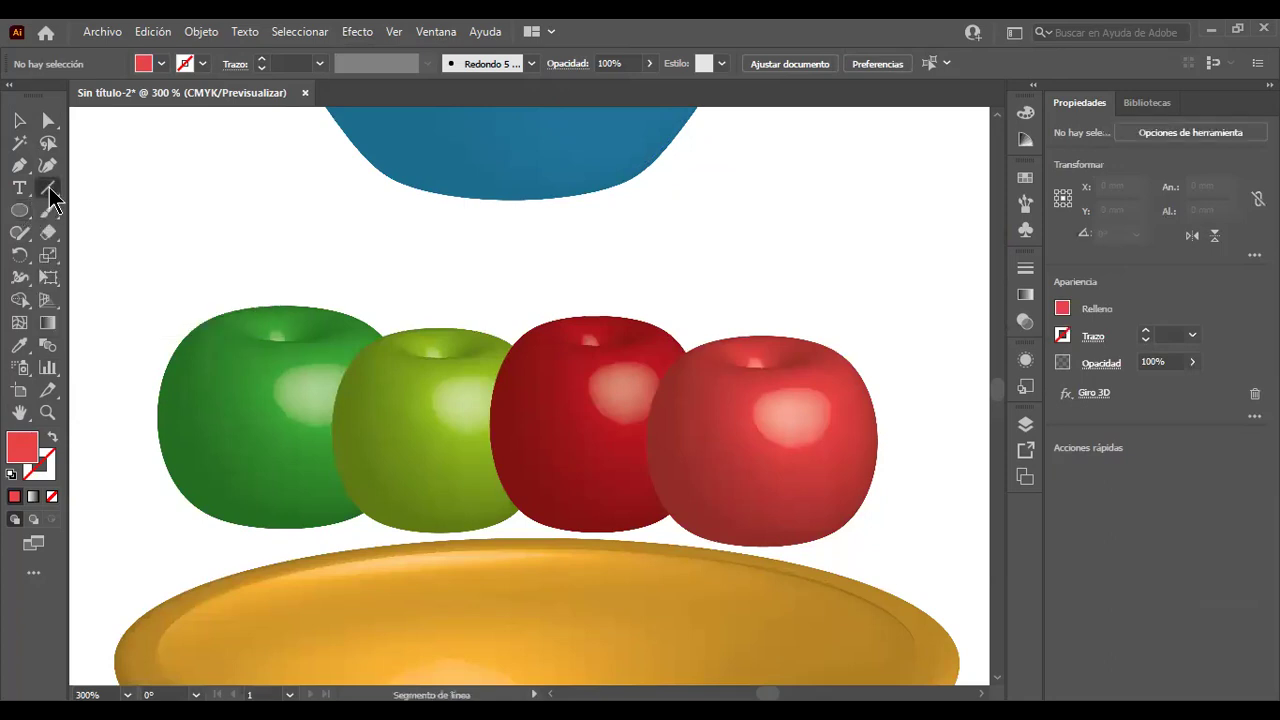
pyautogui.rightClick(50, 197)
pyautogui.click(165, 210)
pyautogui.rightClick(48, 190)
pyautogui.click(160, 209)
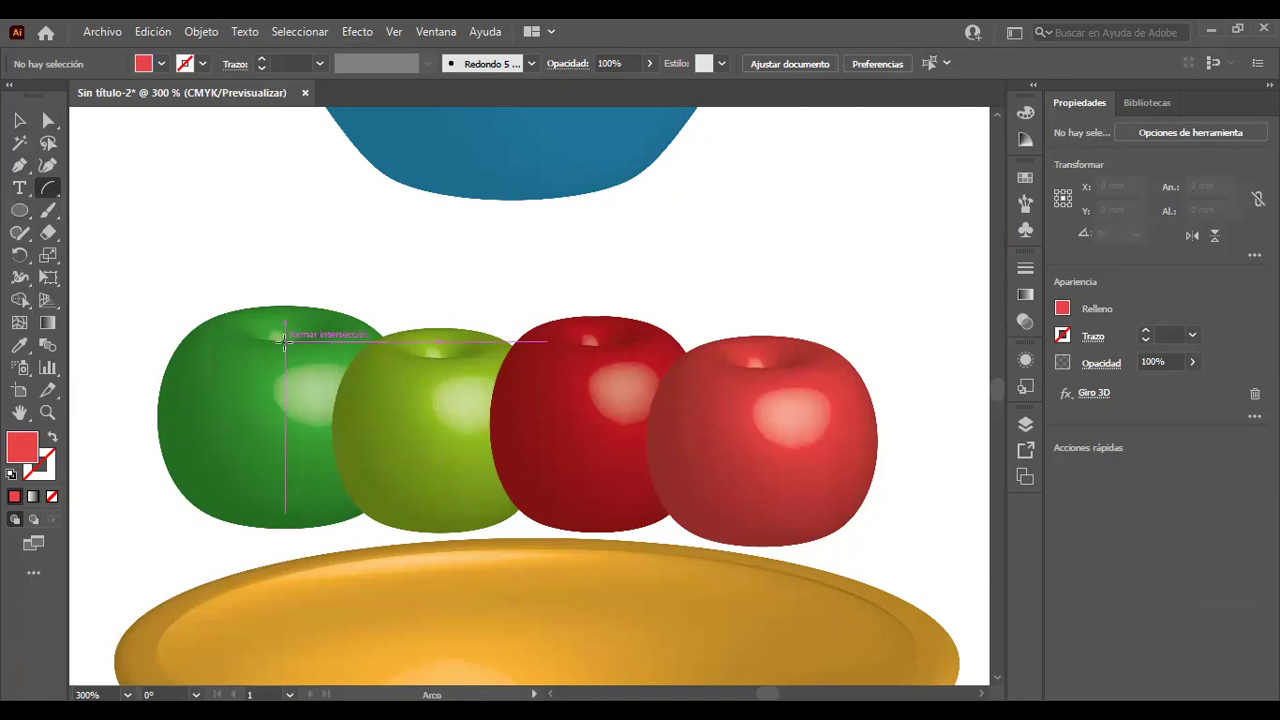
# Draw a curved stem on the green apple and stroke it dark brown.
pyautogui.moveTo(284, 340); pyautogui.dragTo(239, 262)
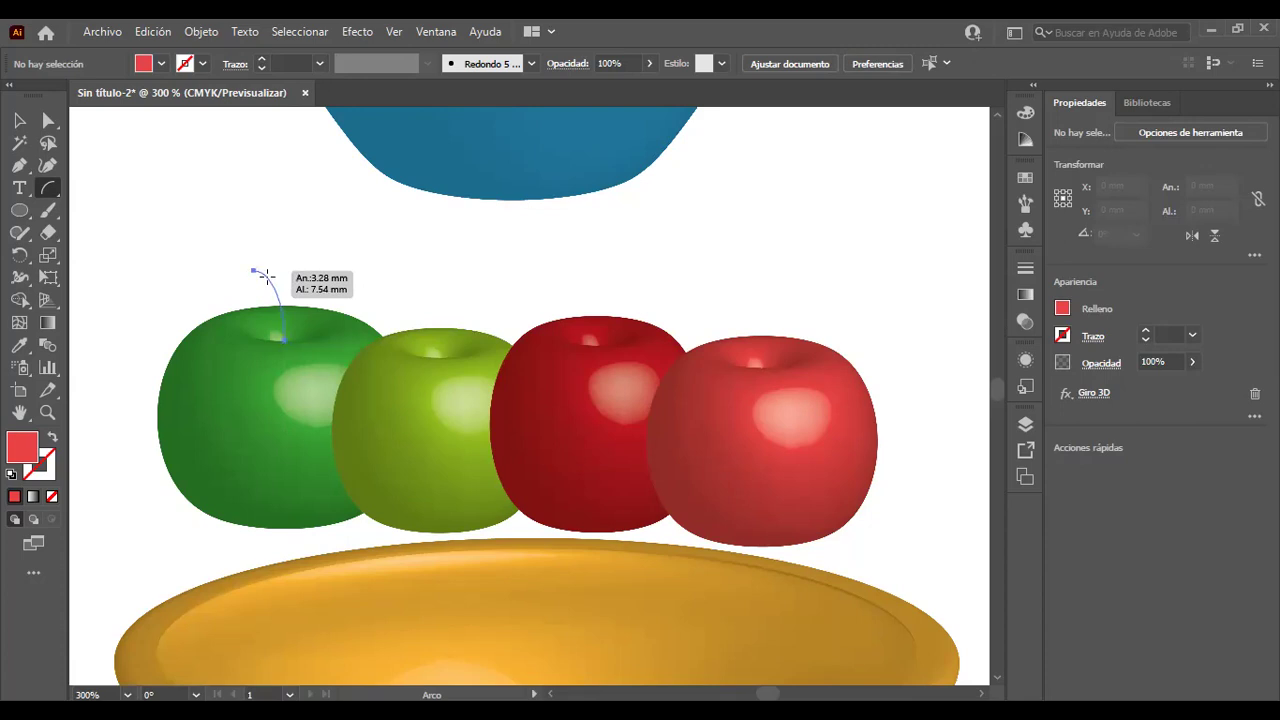
pyautogui.moveTo(239, 262); pyautogui.dragTo(253, 270)
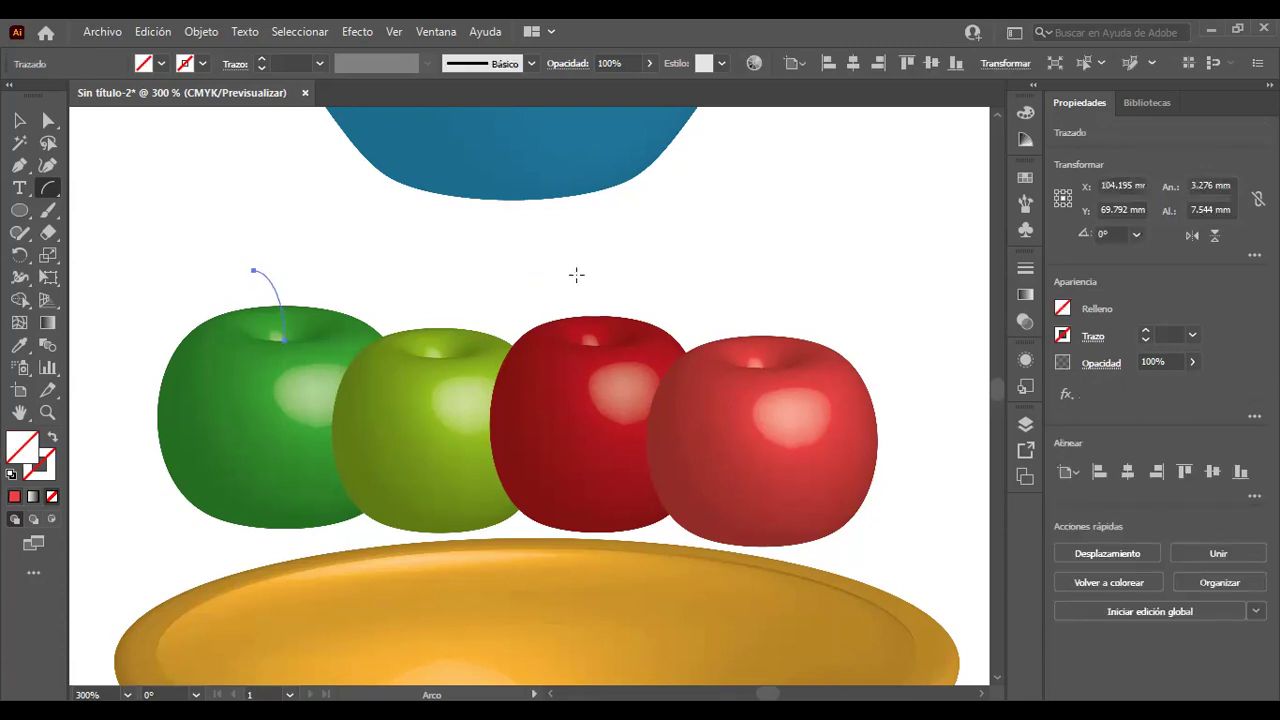
pyautogui.click(1064, 335)
pyautogui.click(1005, 428)
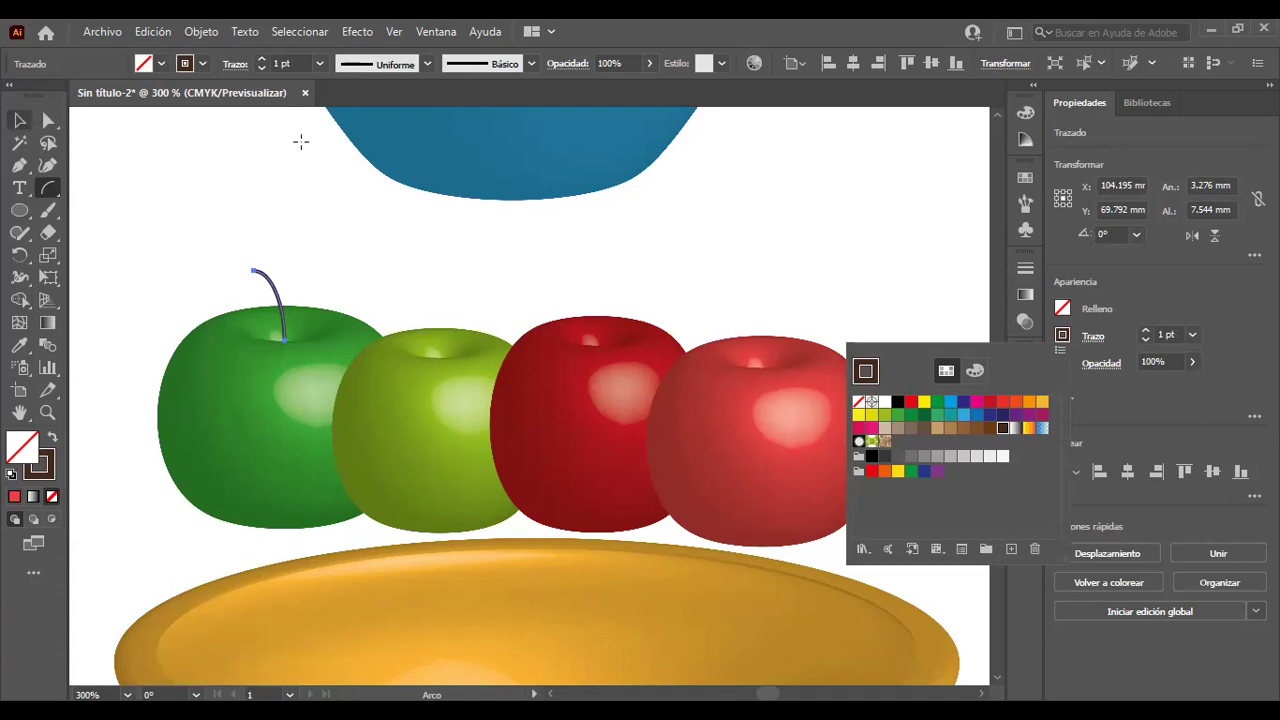
pyautogui.click(762, 460)
pyautogui.press('Escape')
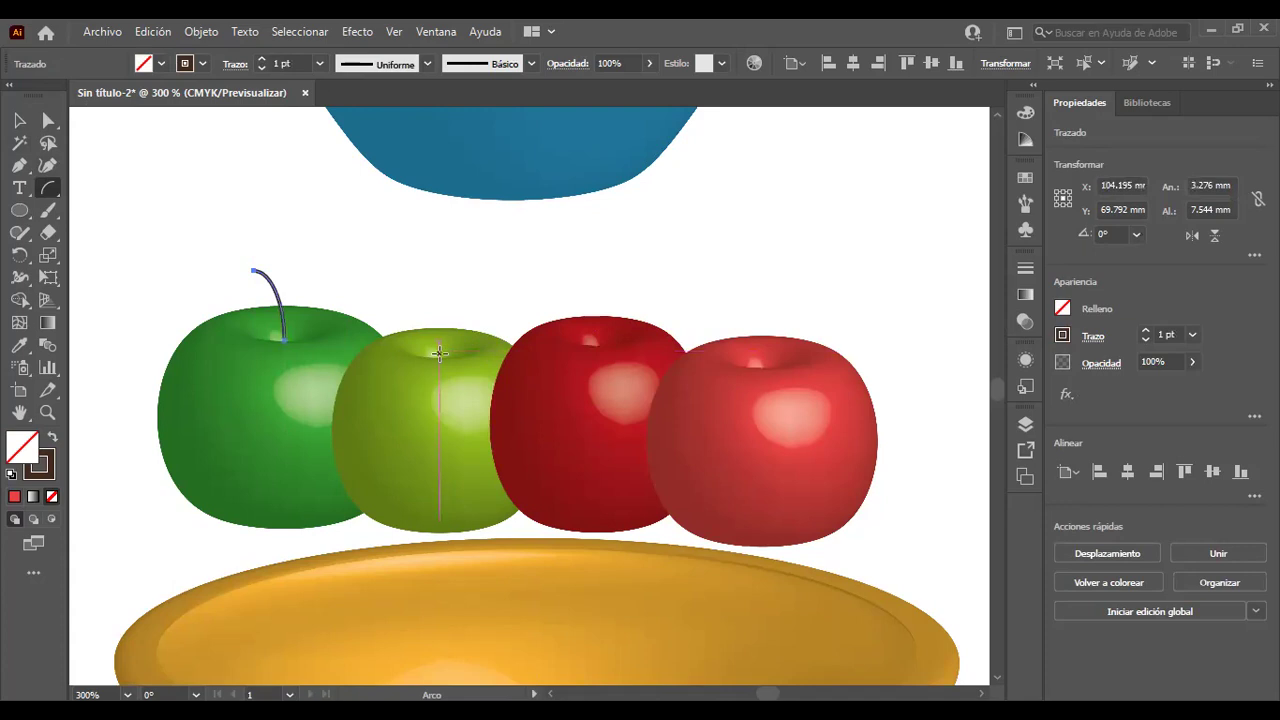
# Draw arc stems on the light-green, red and fourth apples.
pyautogui.moveTo(434, 356); pyautogui.dragTo(495, 285)
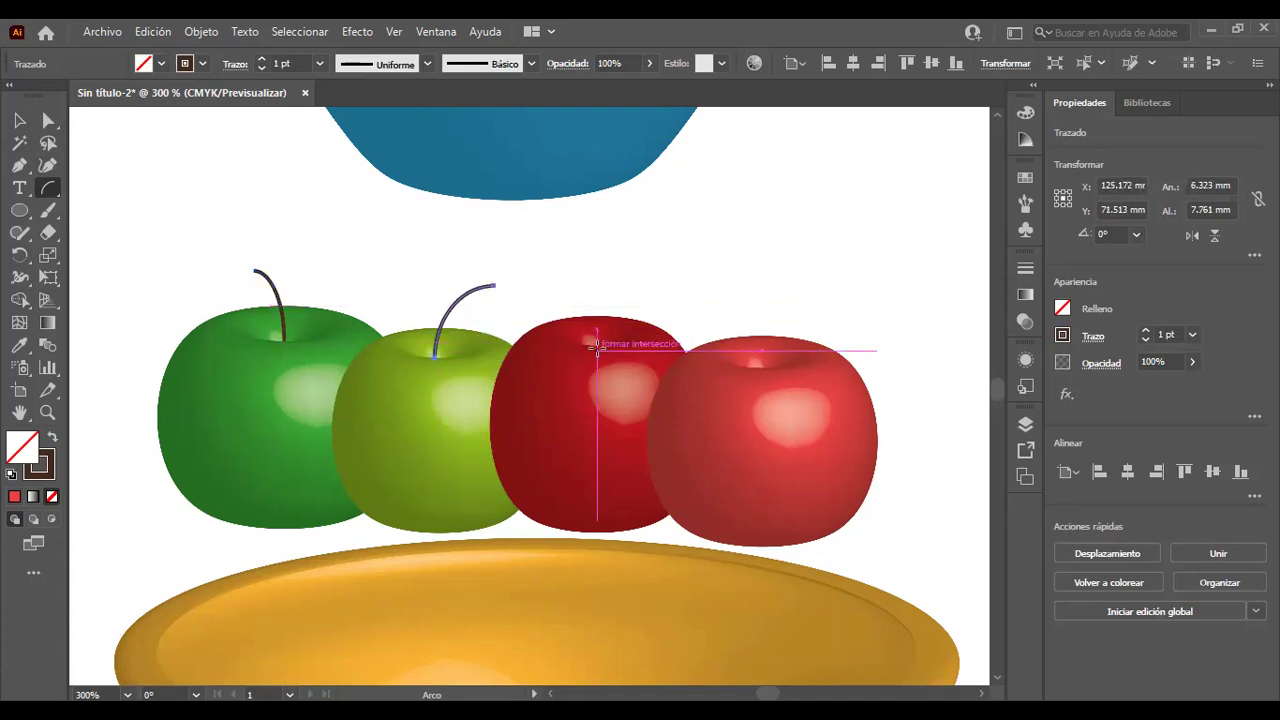
pyautogui.moveTo(597, 349); pyautogui.dragTo(556, 274)
pyautogui.moveTo(752, 366)
pyautogui.mouseDown()
pyautogui.moveTo(779, 312)
pyautogui.moveTo(821, 295)
pyautogui.mouseUp()
pyautogui.click(18, 121)
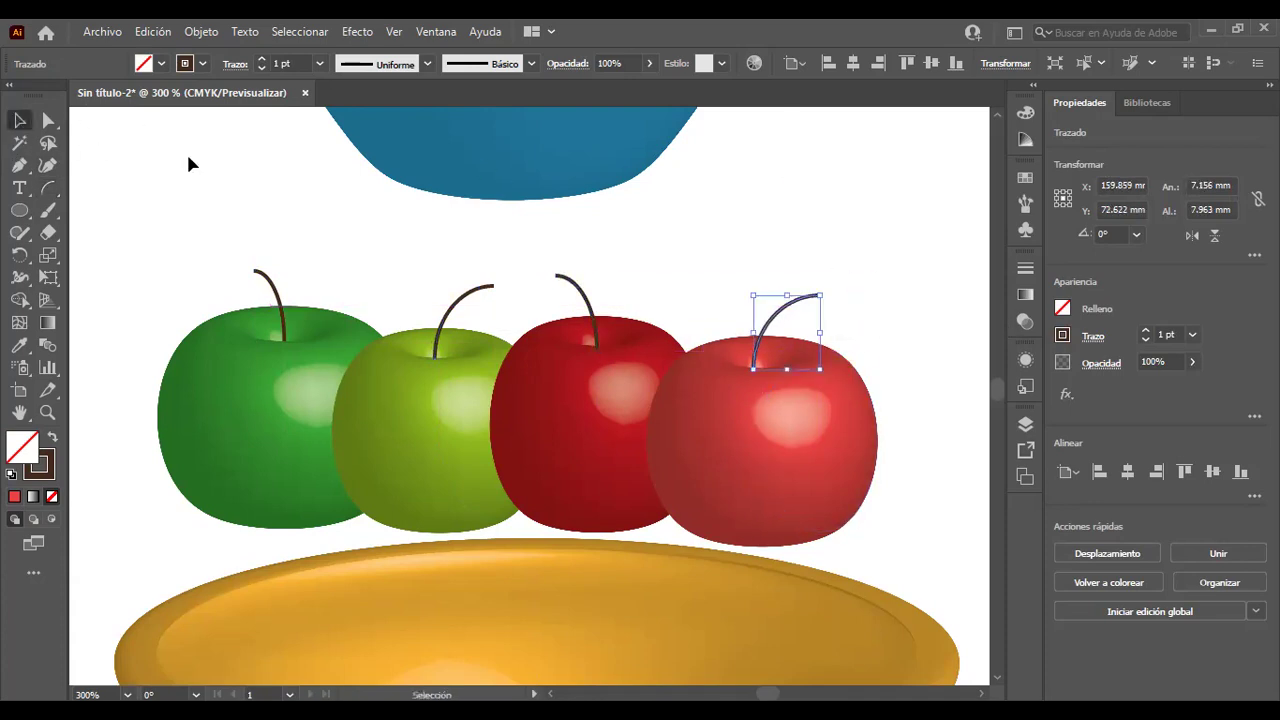
pyautogui.click(190, 163)
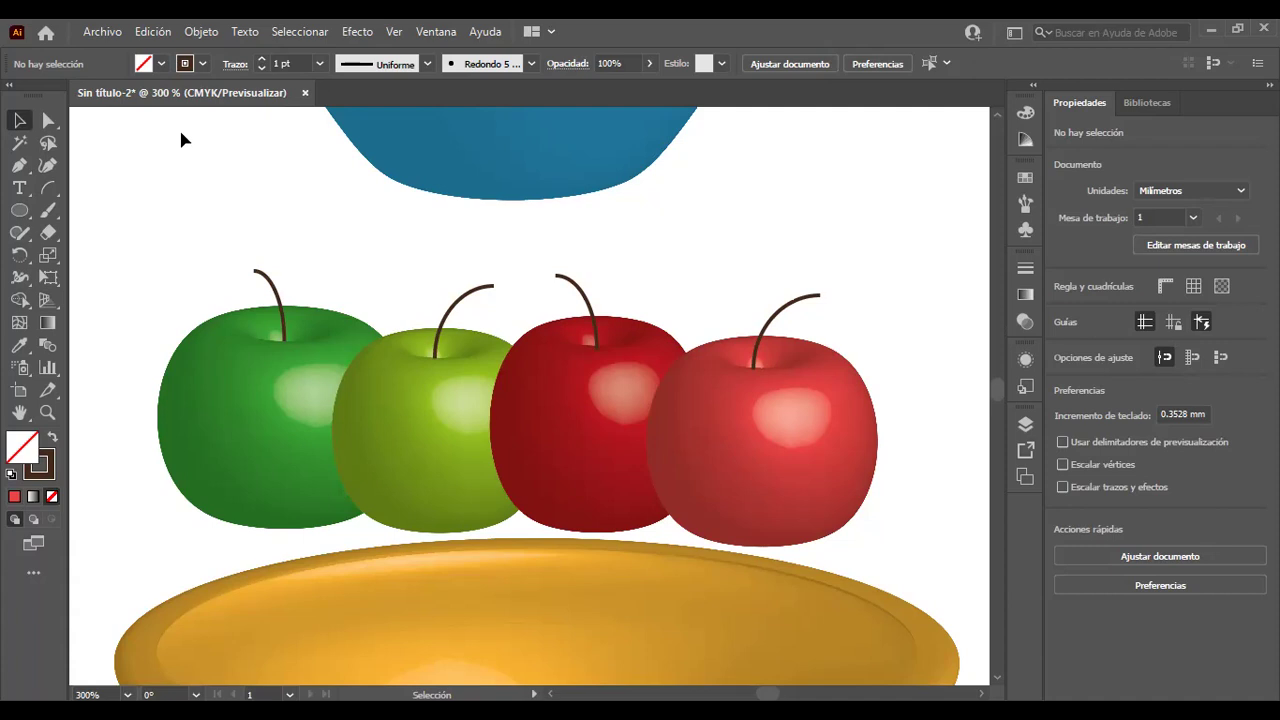
pyautogui.press('alt')
pyautogui.scroll(-2, 450, 265)
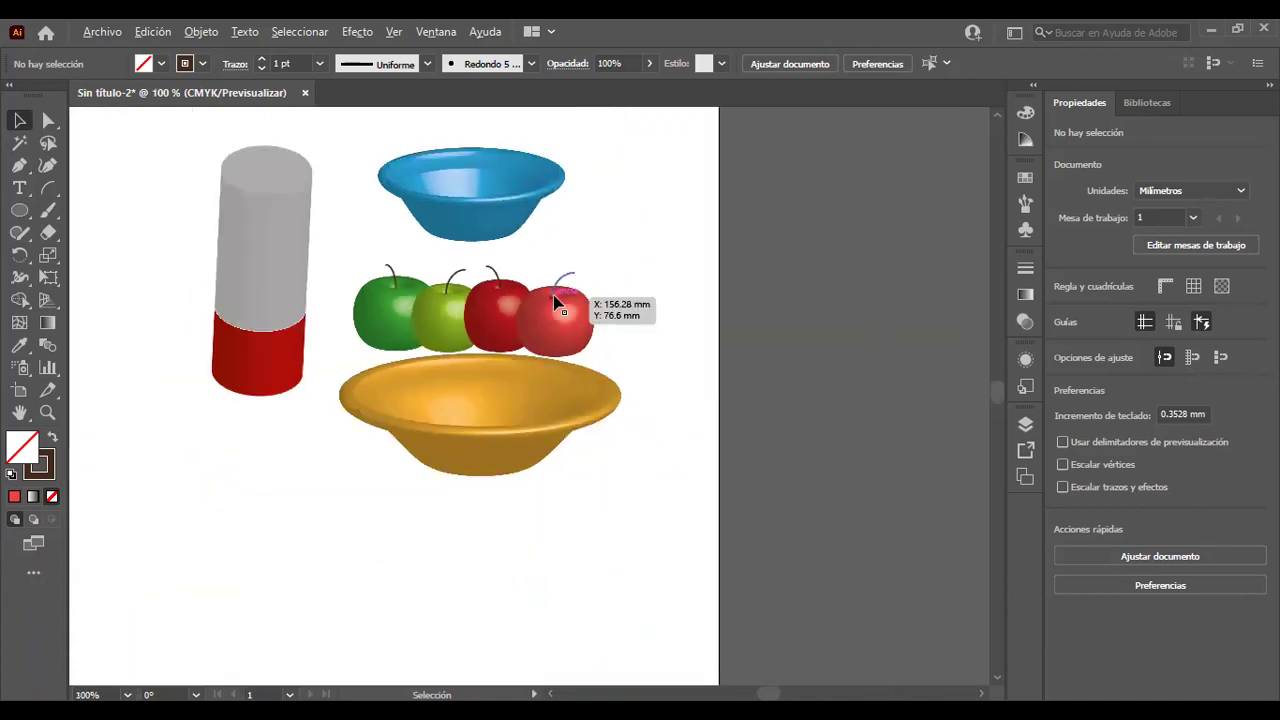
pyautogui.scroll(1, 551, 297)
pyautogui.scroll(1, 551, 297)
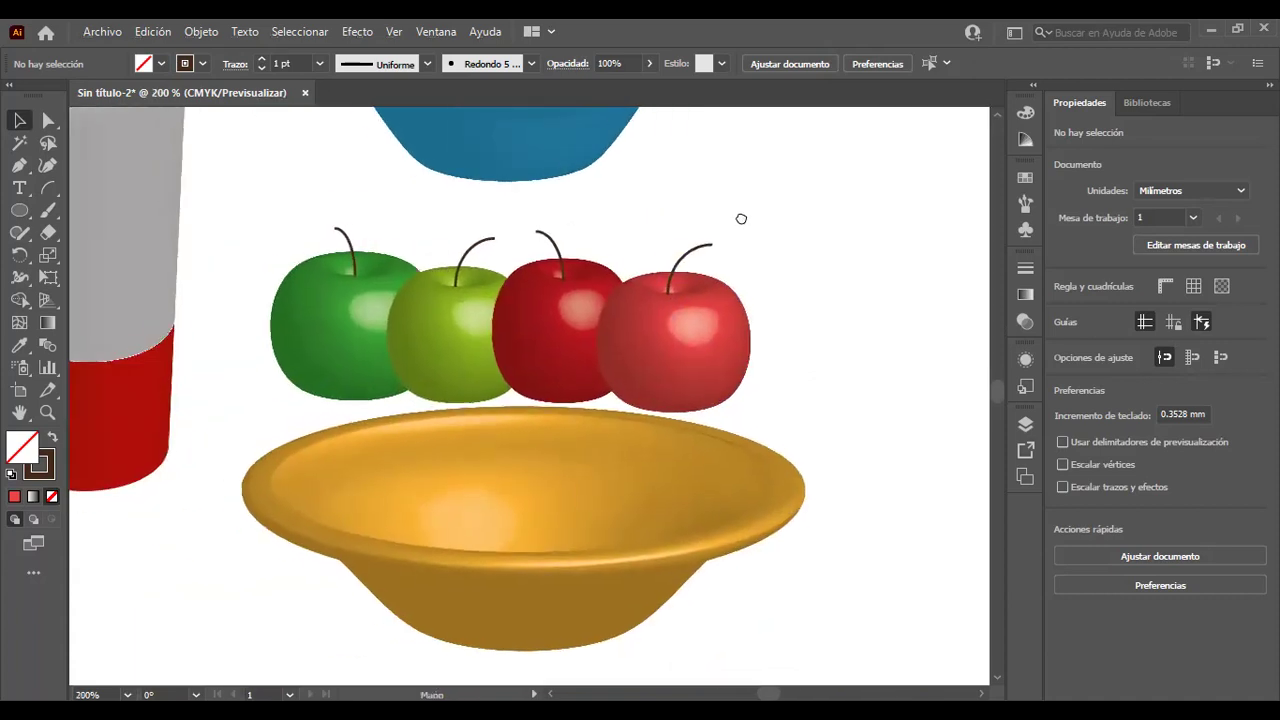
pyautogui.moveTo(618, 250); pyautogui.dragTo(760, 210)
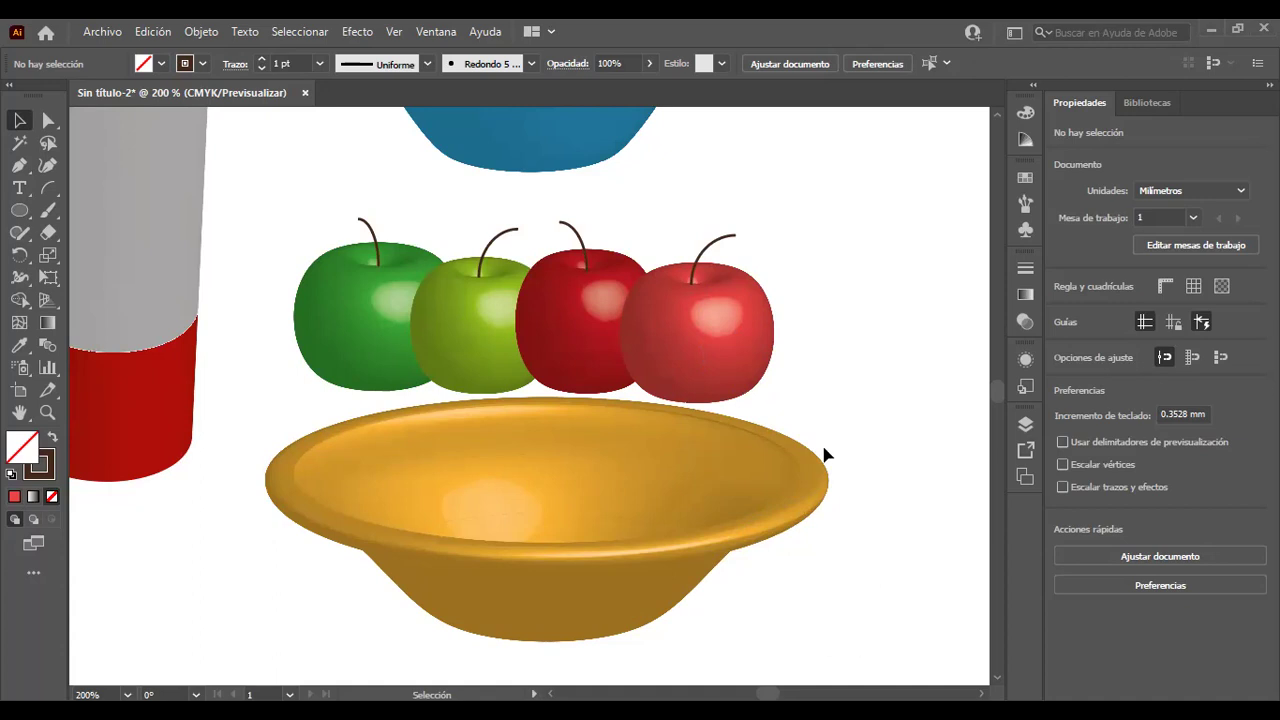
pyautogui.scroll(2, 903, 247)
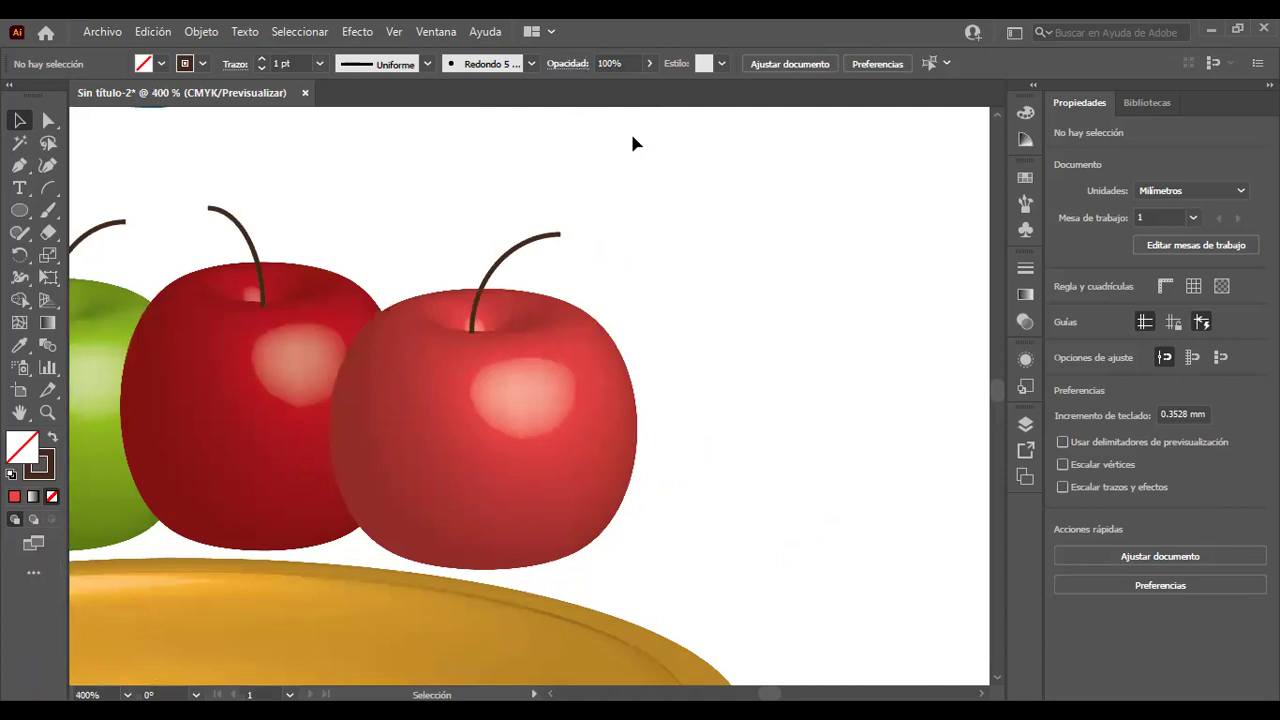
pyautogui.scroll(-1, 720, 331)
pyautogui.scroll(-1, 728, 332)
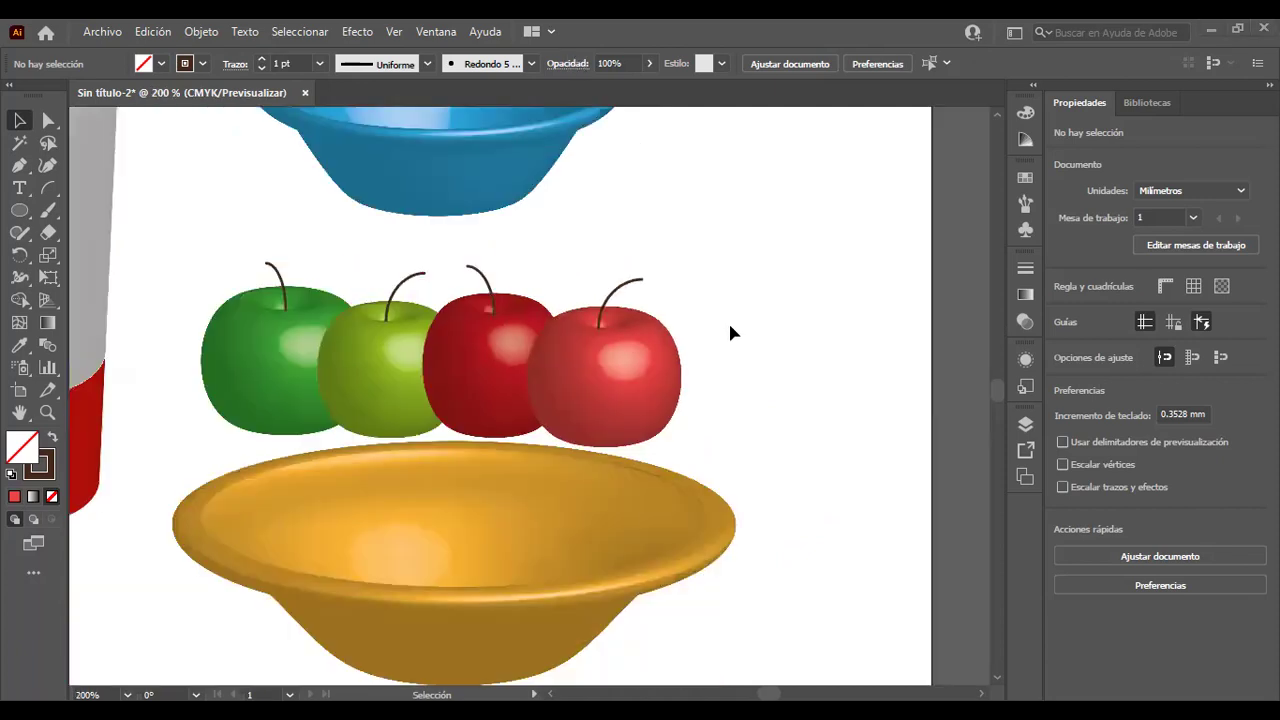
pyautogui.scroll(1, 752, 318)
pyautogui.hscroll(1, 752, 318)
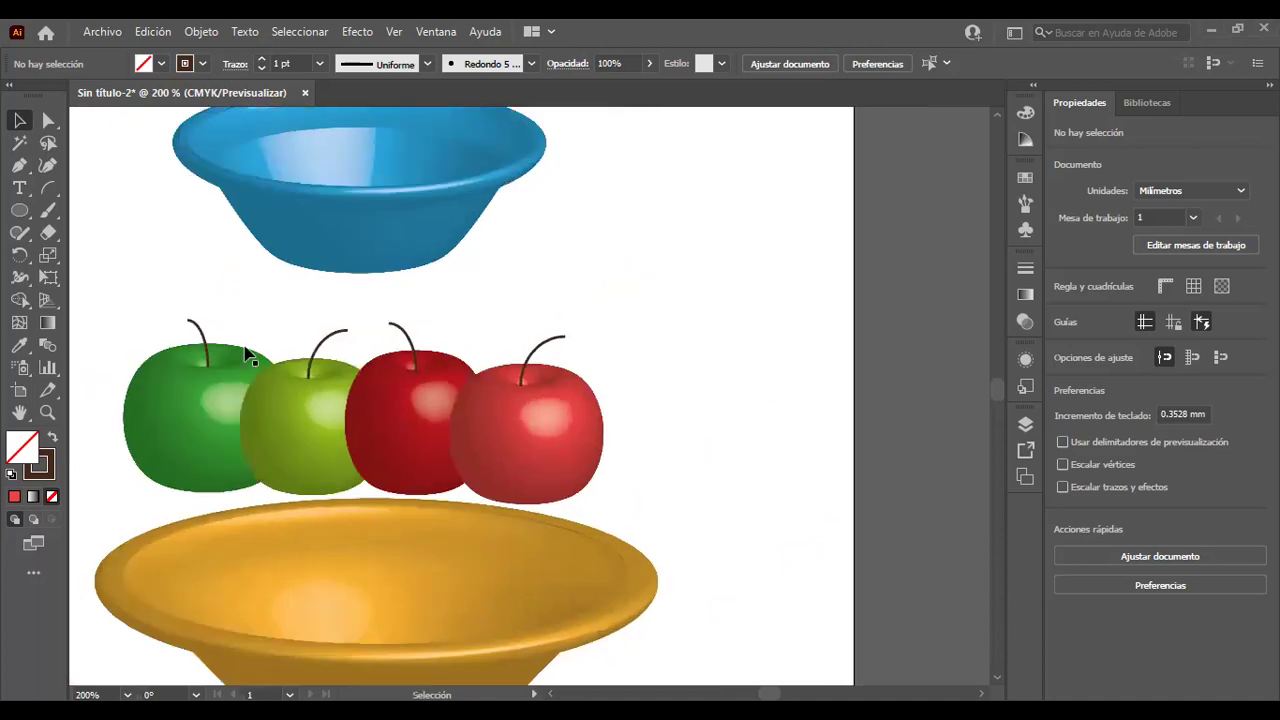
# Draw a circle and duplicate it offset right so the two overlap.
pyautogui.click(19, 210)
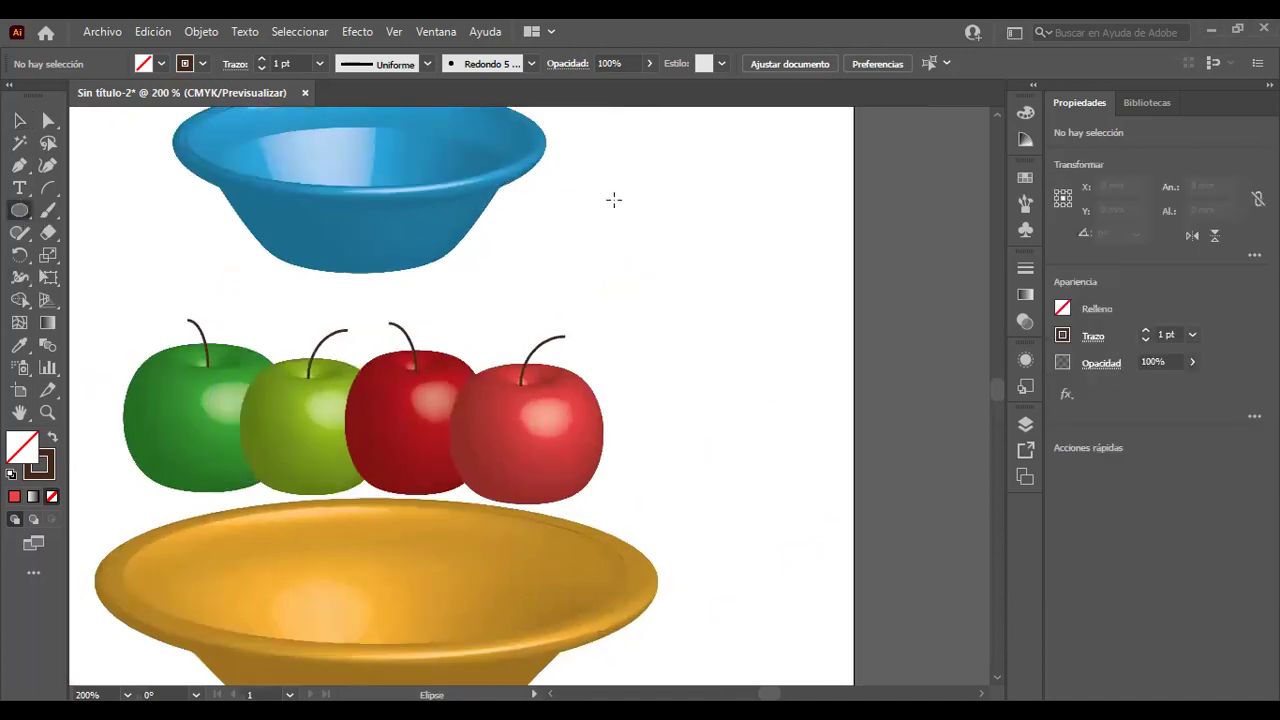
pyautogui.moveTo(613, 197)
pyautogui.mouseDown()
pyautogui.moveTo(672, 297)
pyautogui.moveTo(690, 303)
pyautogui.mouseUp()
pyautogui.click(19, 120)
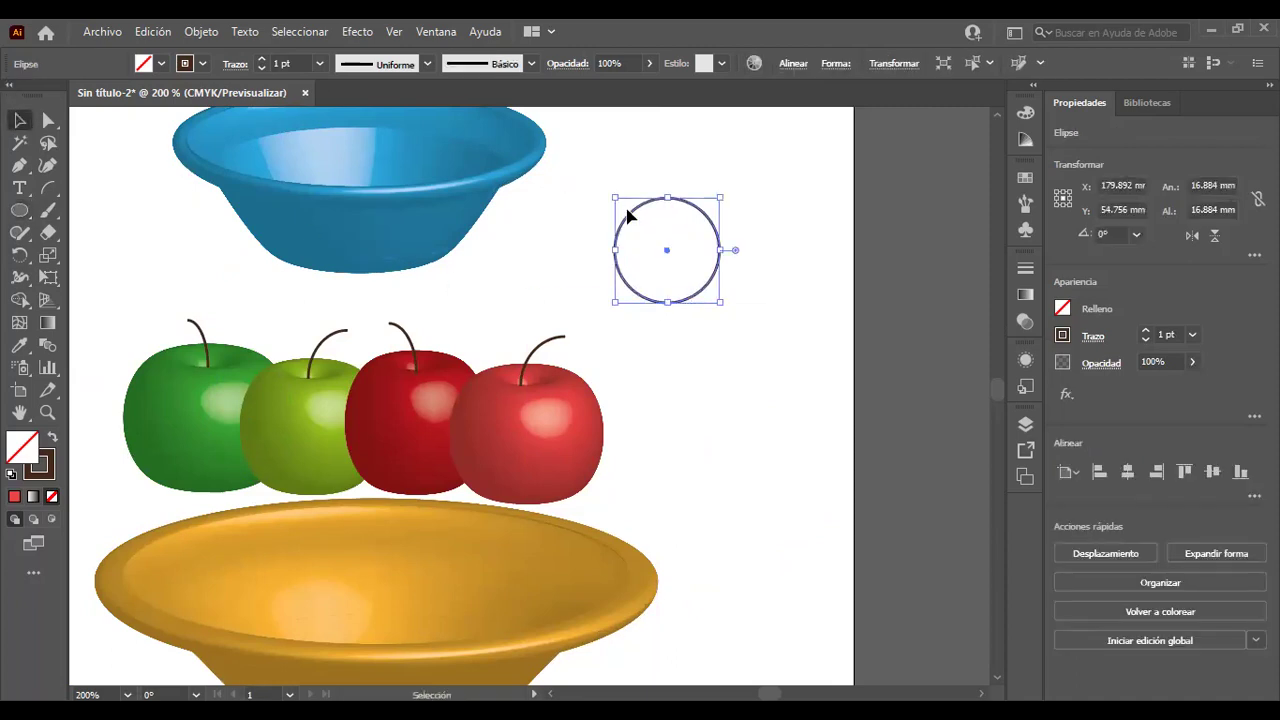
pyautogui.moveTo(728, 249); pyautogui.dragTo(782, 238)
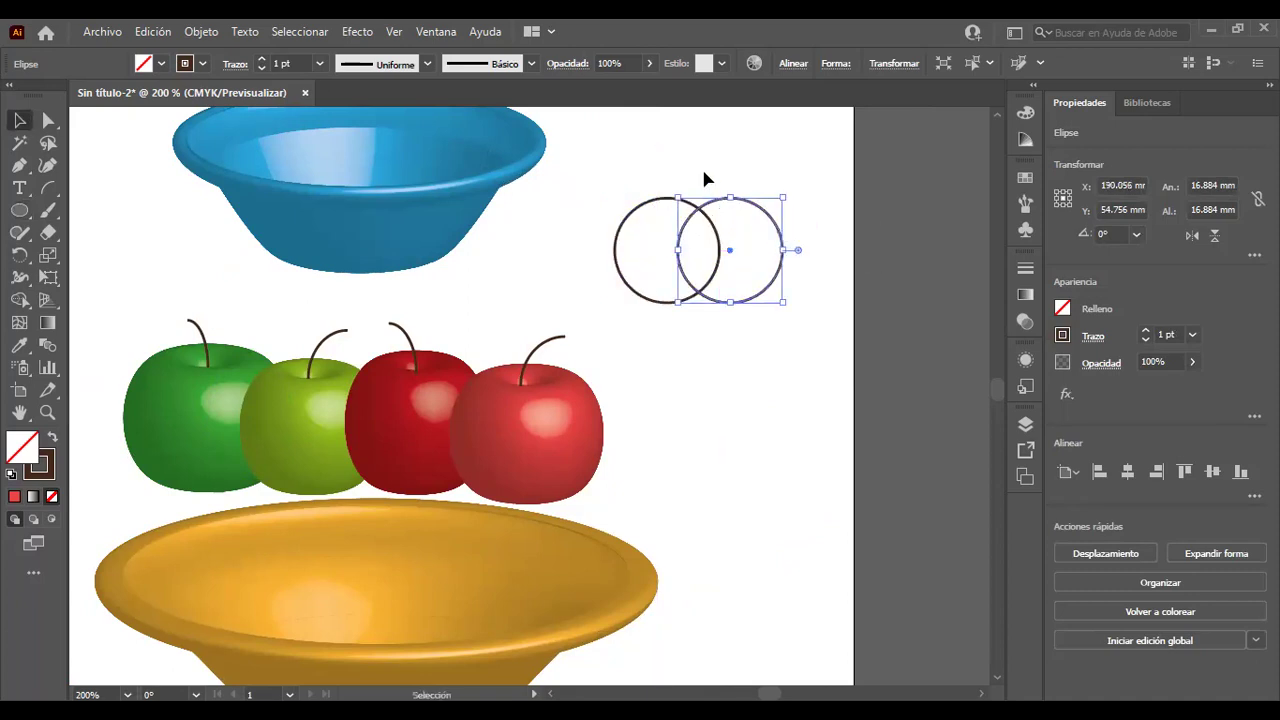
pyautogui.keyDown('shift'); pyautogui.click(712, 246); pyautogui.keyUp('shift')
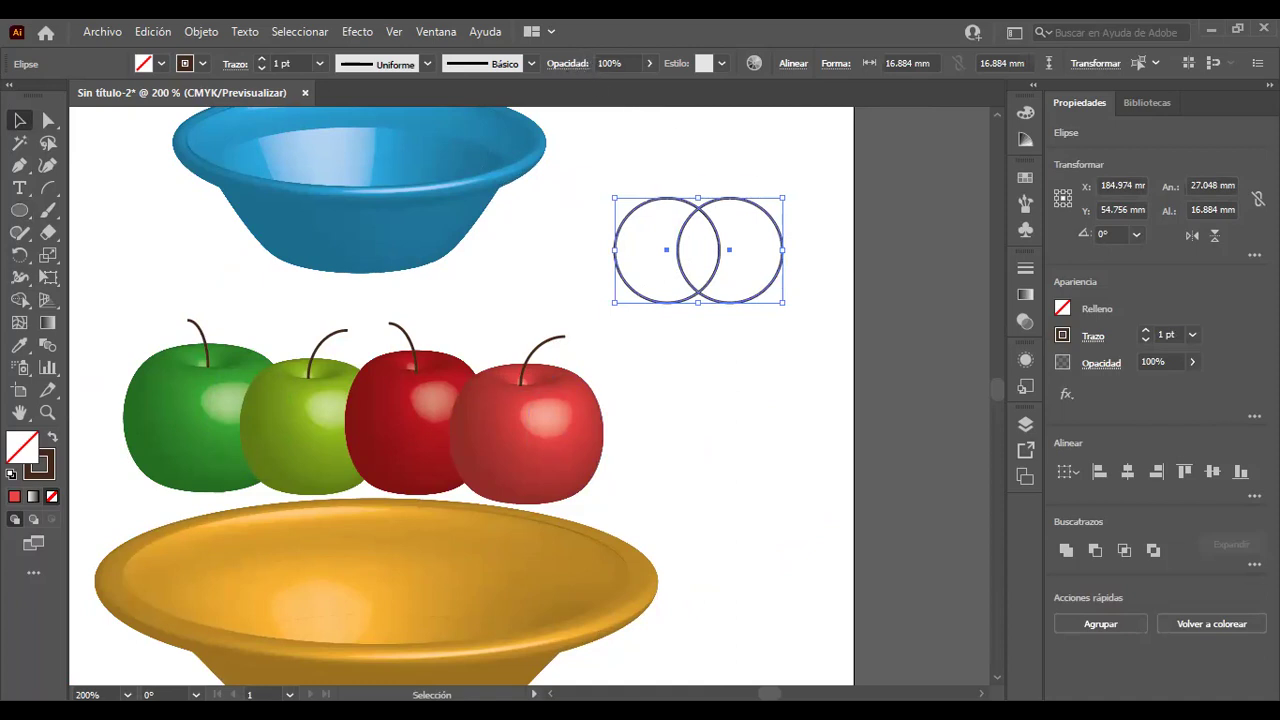
# Open the Buscatrazos (Pathfinder) panel and move it aside.
pyautogui.click(450, 38)
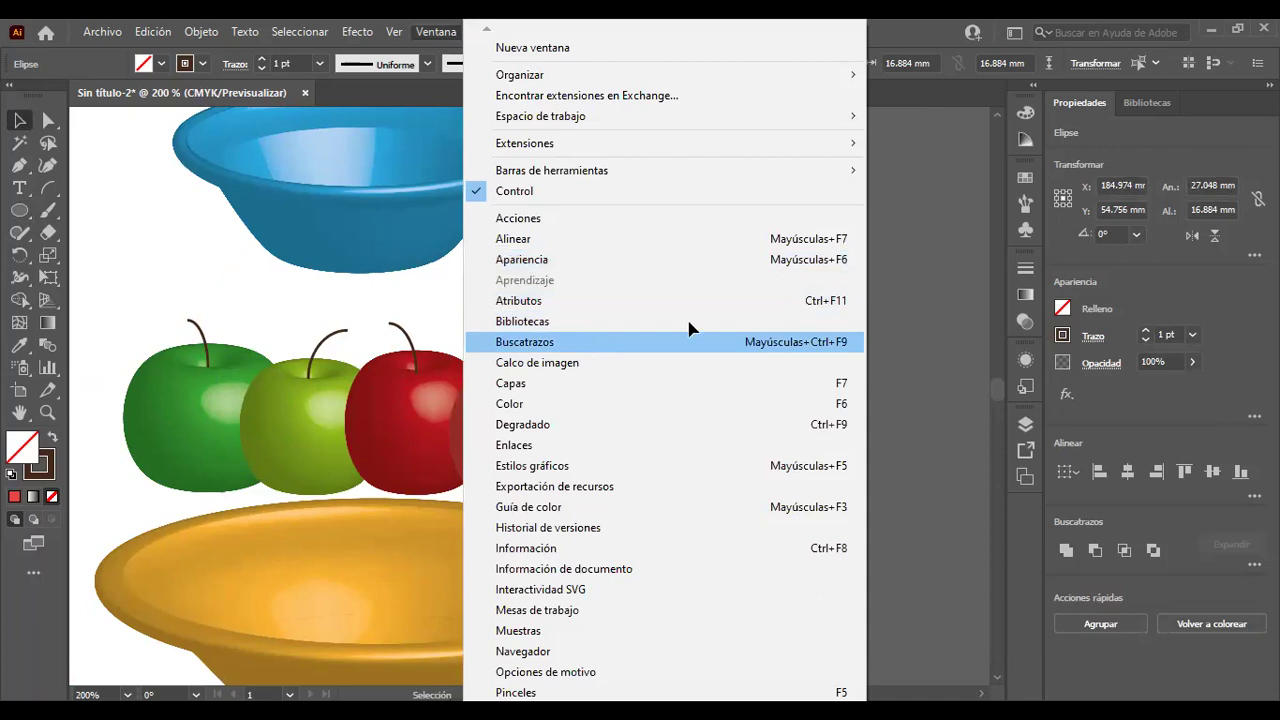
pyautogui.click(686, 340)
pyautogui.moveTo(757, 133); pyautogui.dragTo(920, 129)
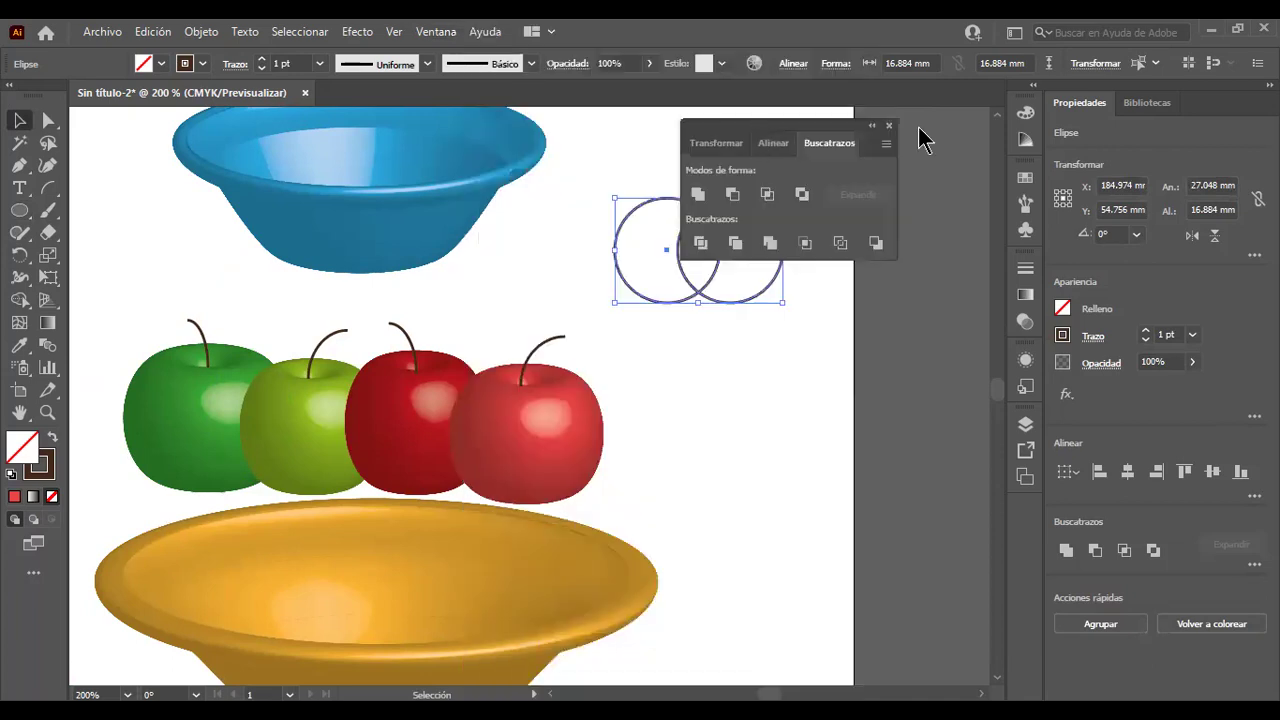
pyautogui.click(52, 191)
pyautogui.click(50, 192)
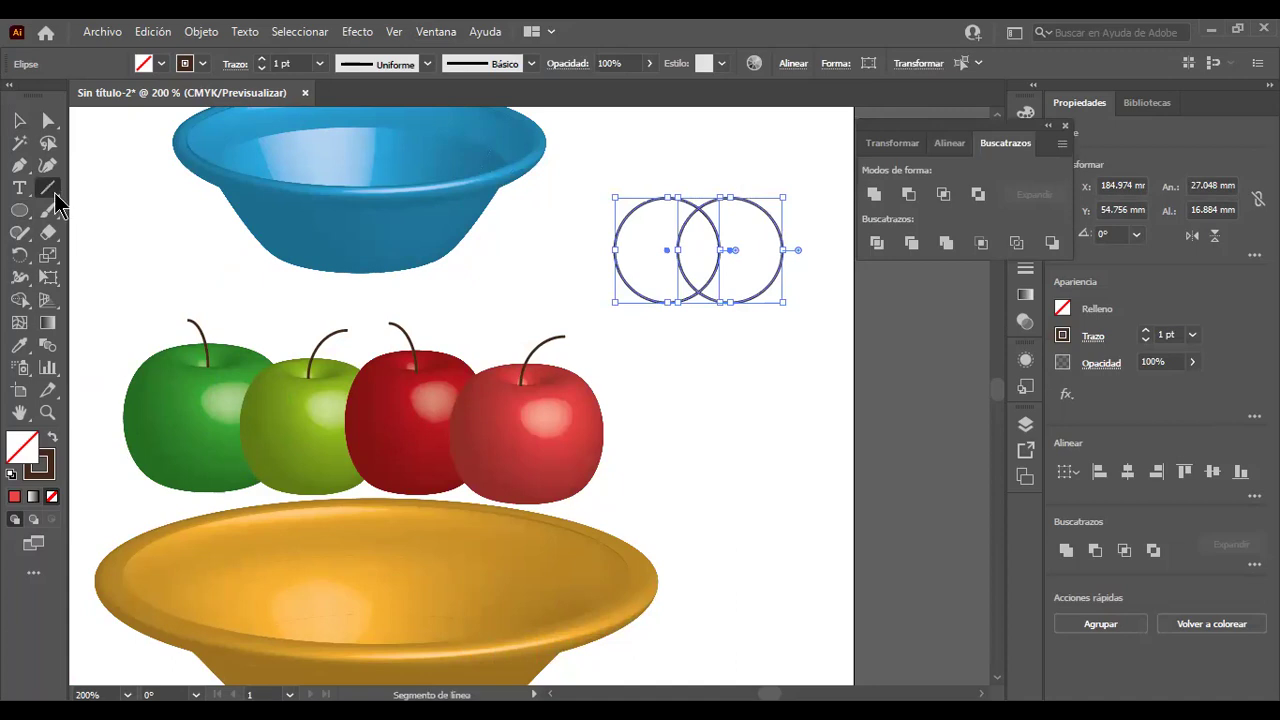
pyautogui.click(55, 196)
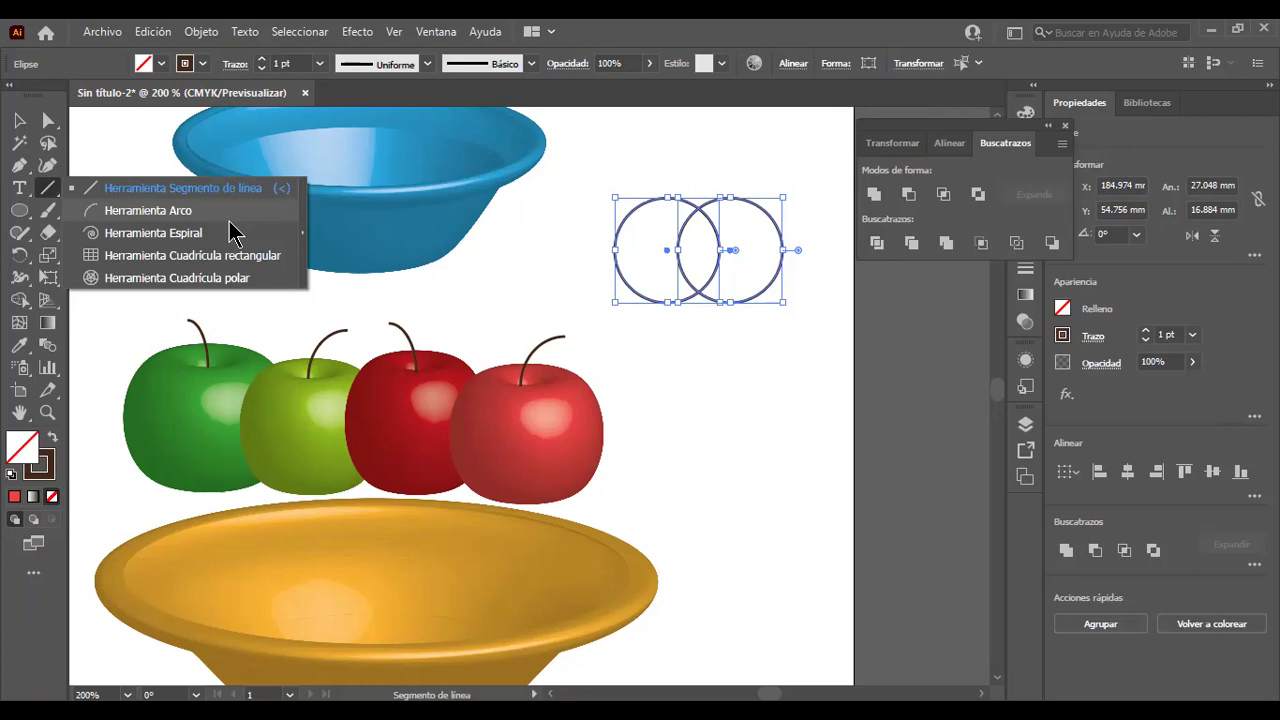
# Intersect both circles into a lens shape, 6.72 by 13.481 mm.
pyautogui.click(20, 120)
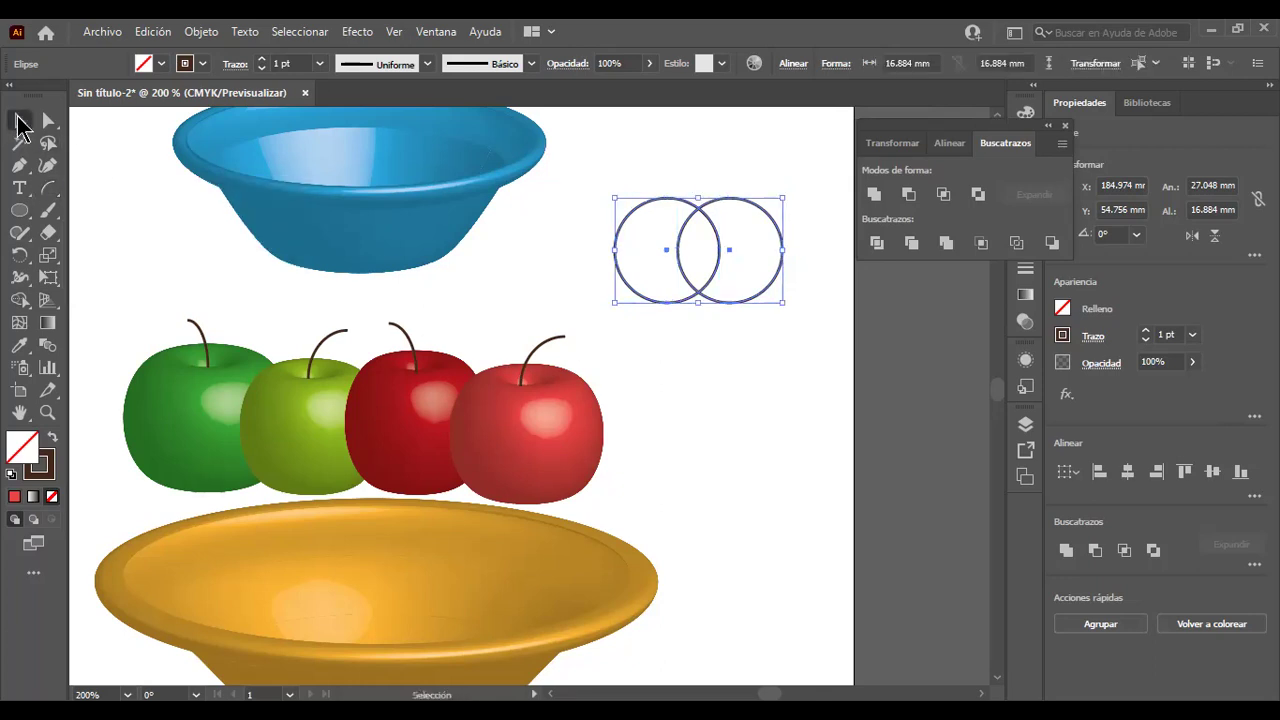
pyautogui.click(650, 265)
pyautogui.moveTo(621, 160); pyautogui.dragTo(823, 365)
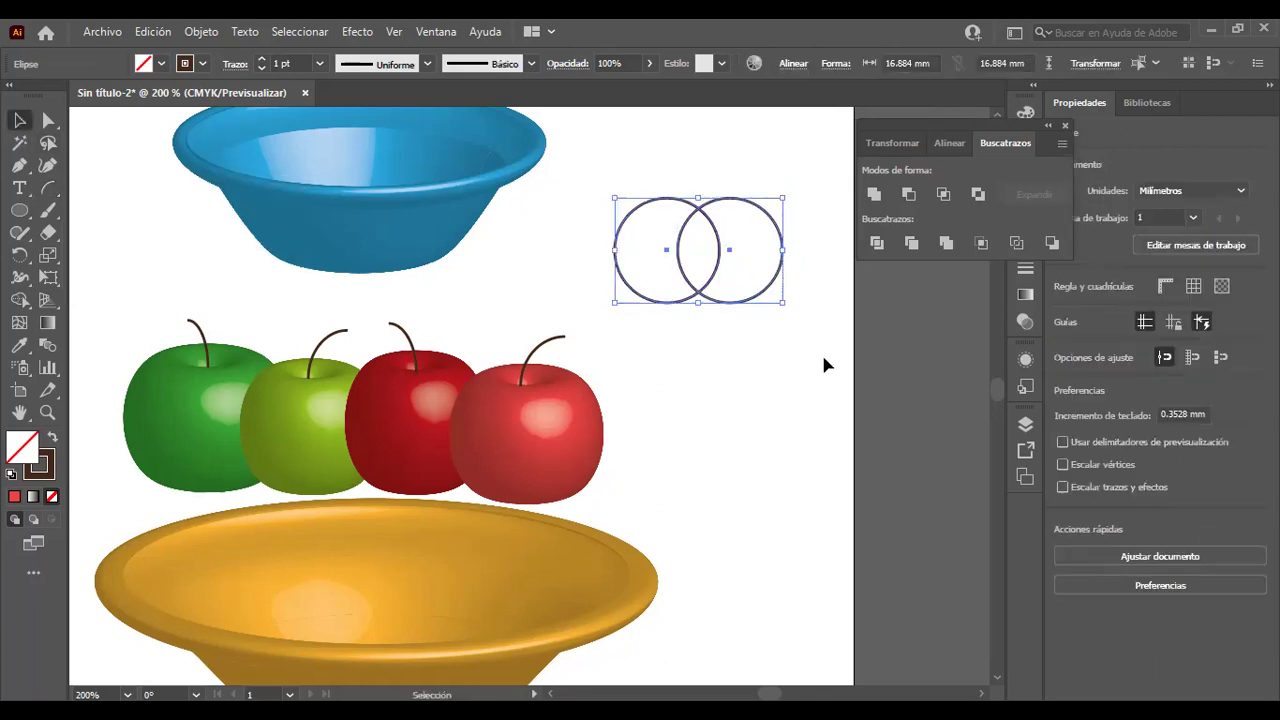
pyautogui.click(945, 193)
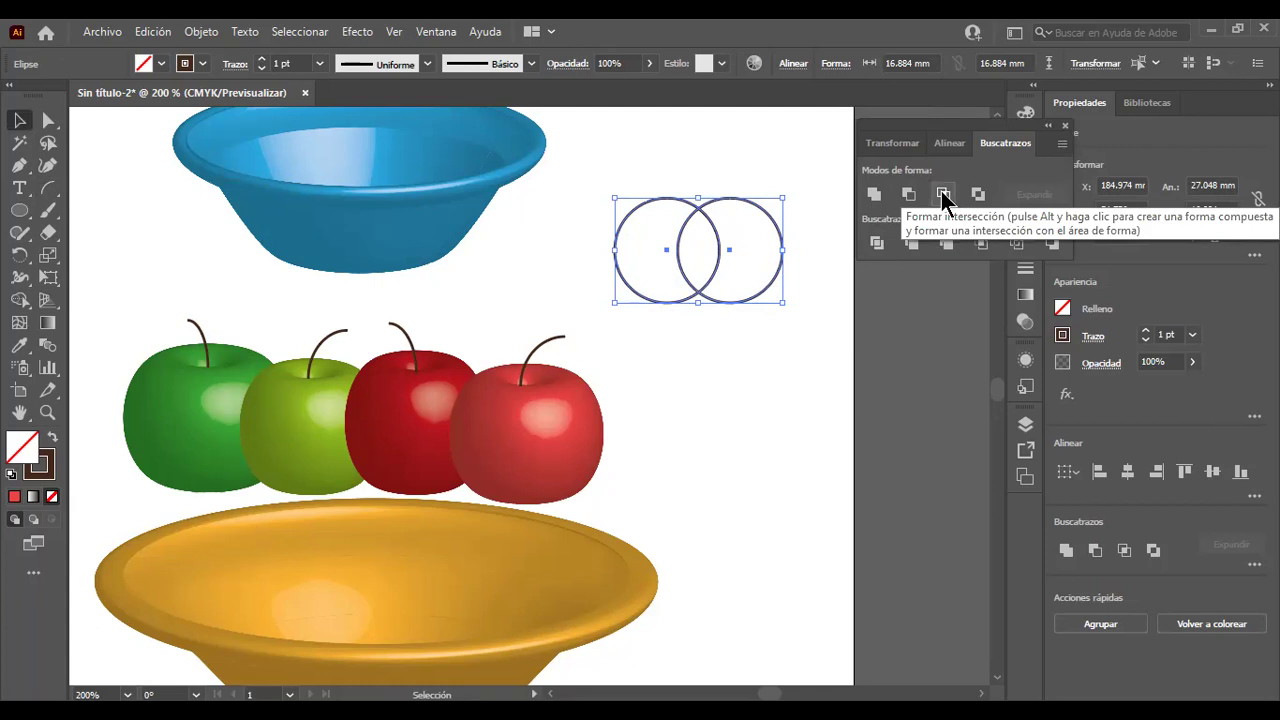
pyautogui.click(943, 194)
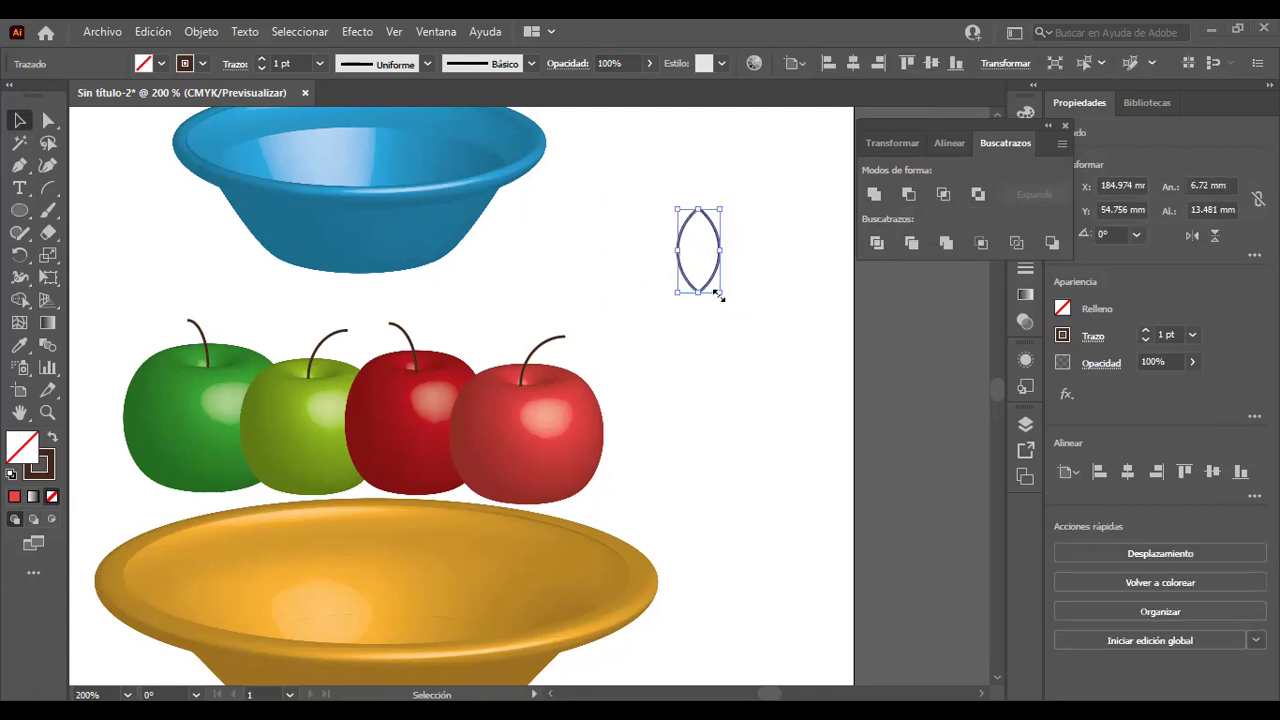
pyautogui.moveTo(712, 297)
pyautogui.mouseDown()
pyautogui.moveTo(712, 282)
pyautogui.moveTo(308, 341)
pyautogui.mouseUp()
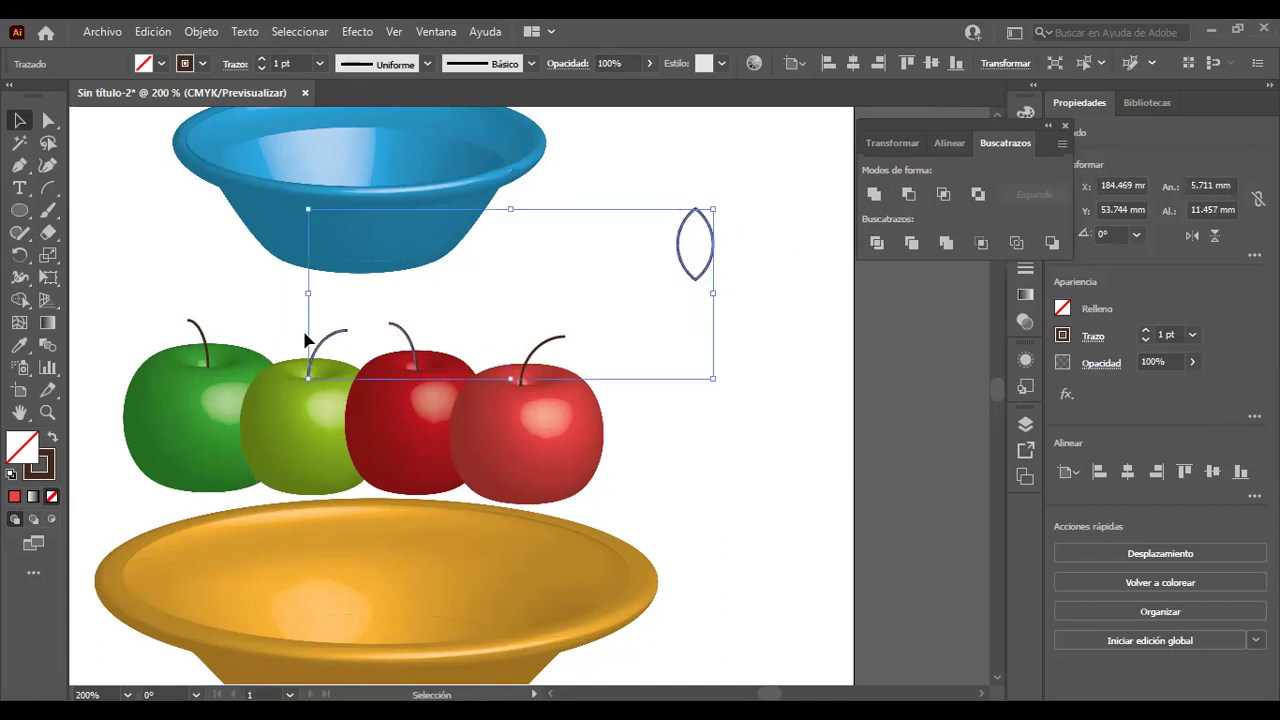
# Place the leaf above the green apple, shrink it to 2.856 by 6.161 mm, remove its stroke.
pyautogui.click(752, 320)
pyautogui.moveTo(684, 266); pyautogui.dragTo(160, 302)
pyautogui.scroll(1, 137, 344)
pyautogui.scroll(1, 140, 344)
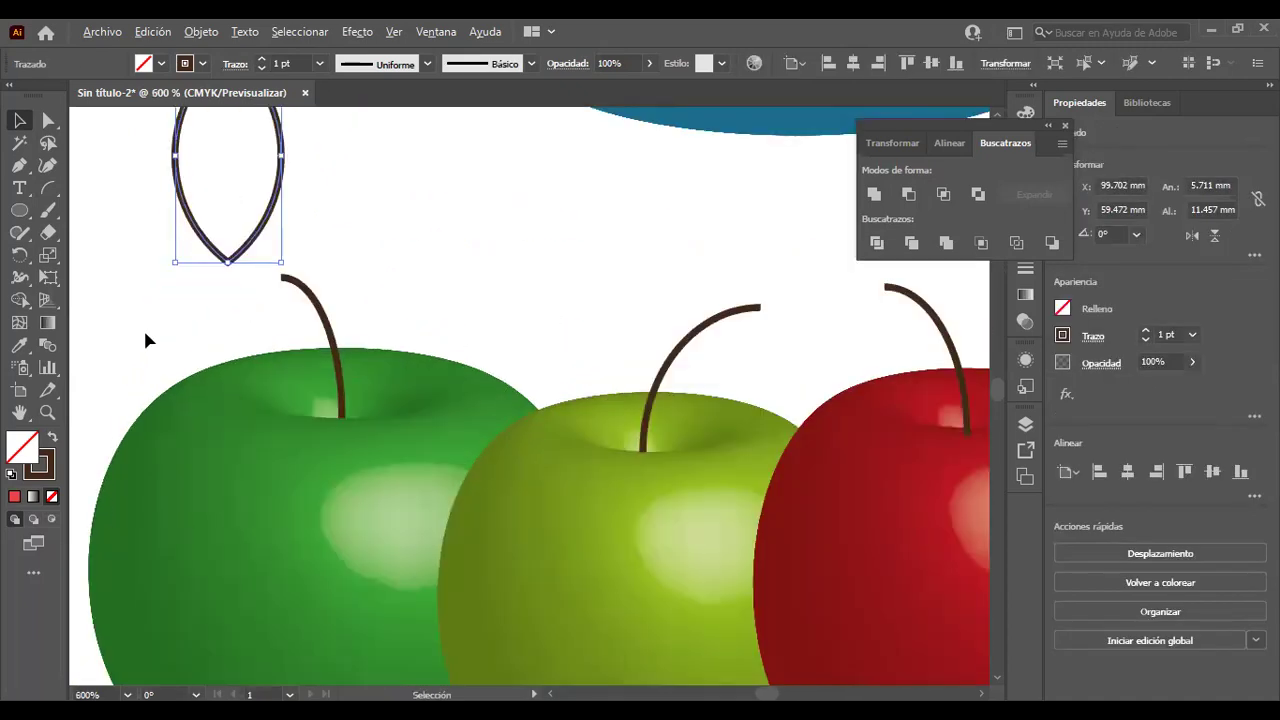
pyautogui.scroll(-1, 147, 330)
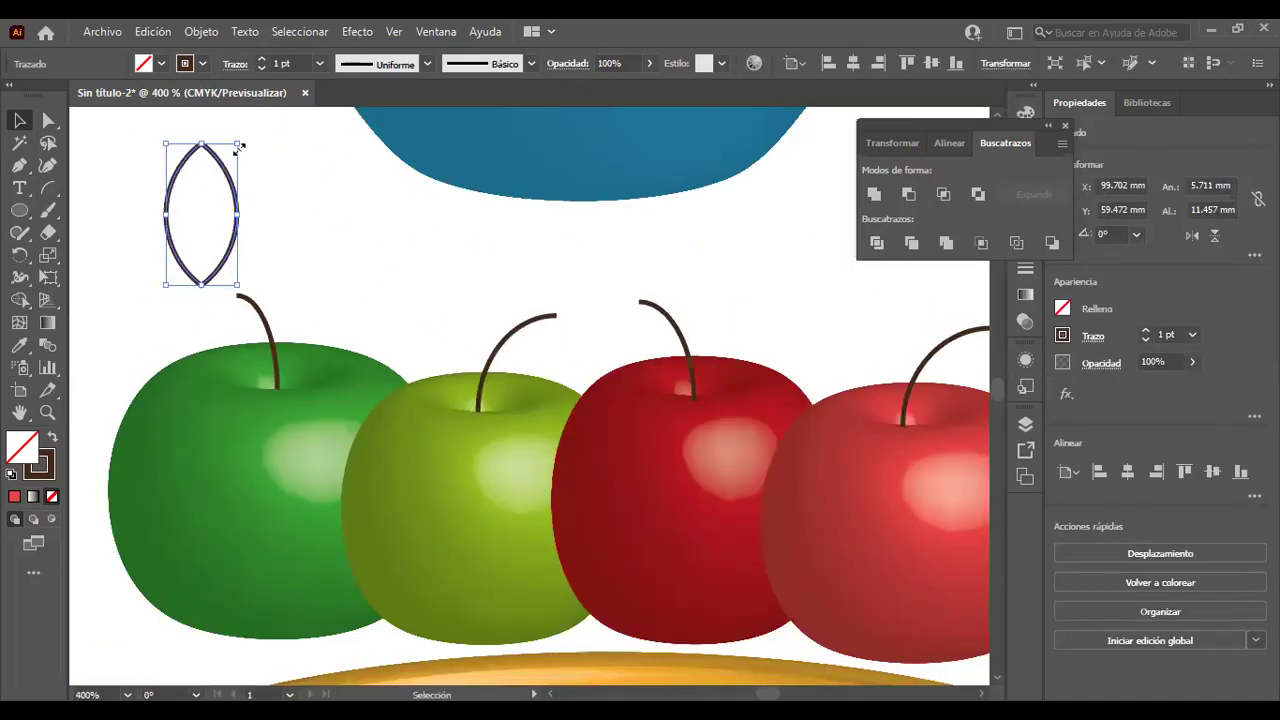
pyautogui.moveTo(239, 143); pyautogui.dragTo(201, 210)
pyautogui.click(260, 68)
pyautogui.click(260, 68)
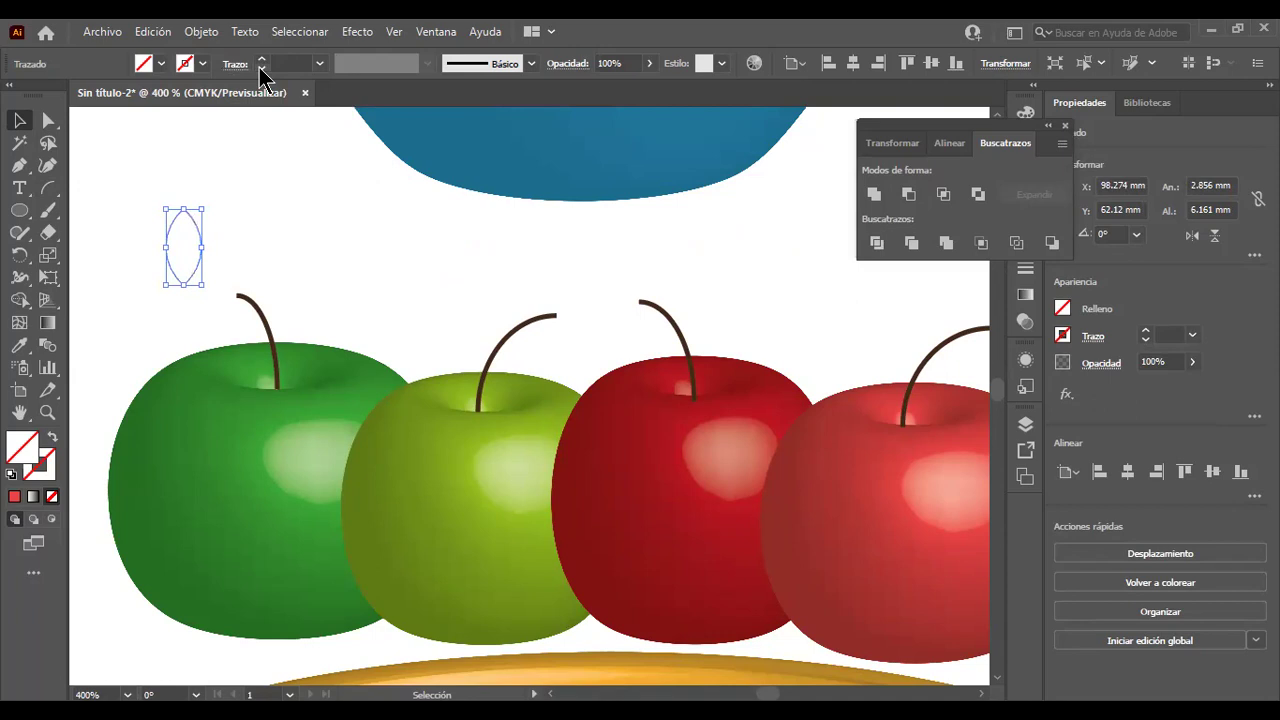
pyautogui.click(1065, 125)
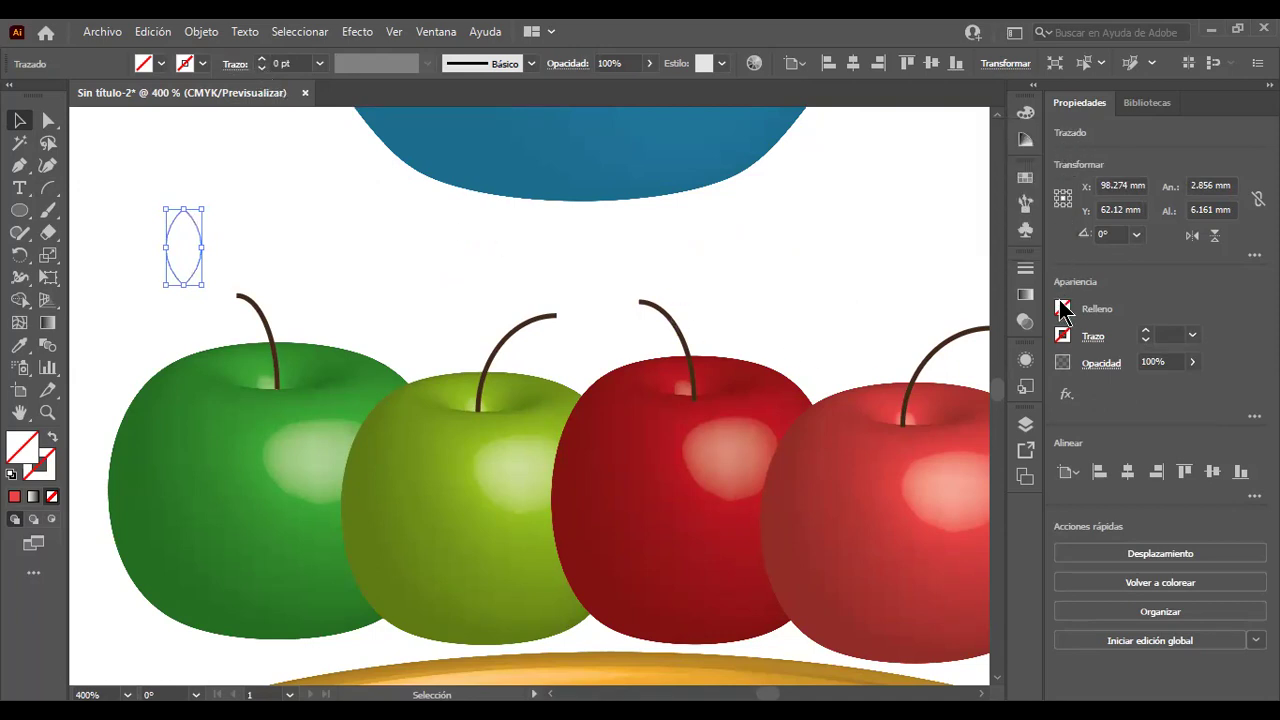
# Give the leaf a linear gradient: dark green ends with a yellow-green middle stop.
pyautogui.click(1025, 294)
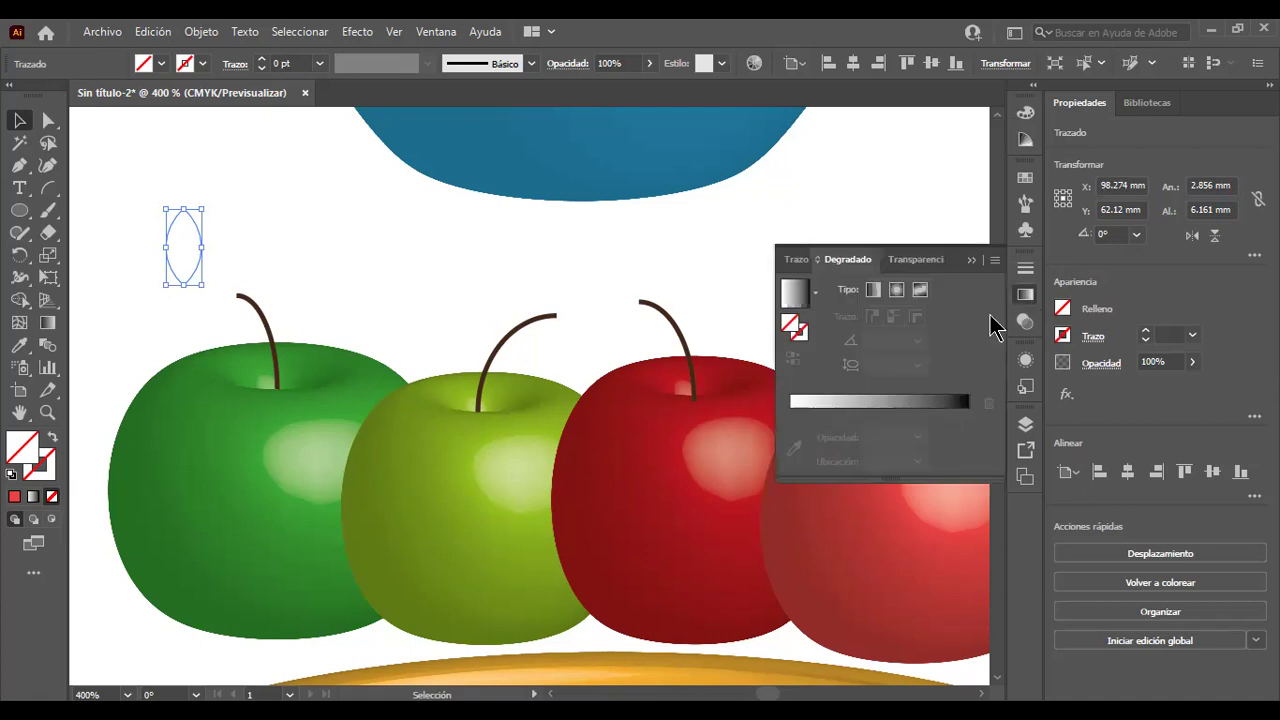
pyautogui.click(873, 290)
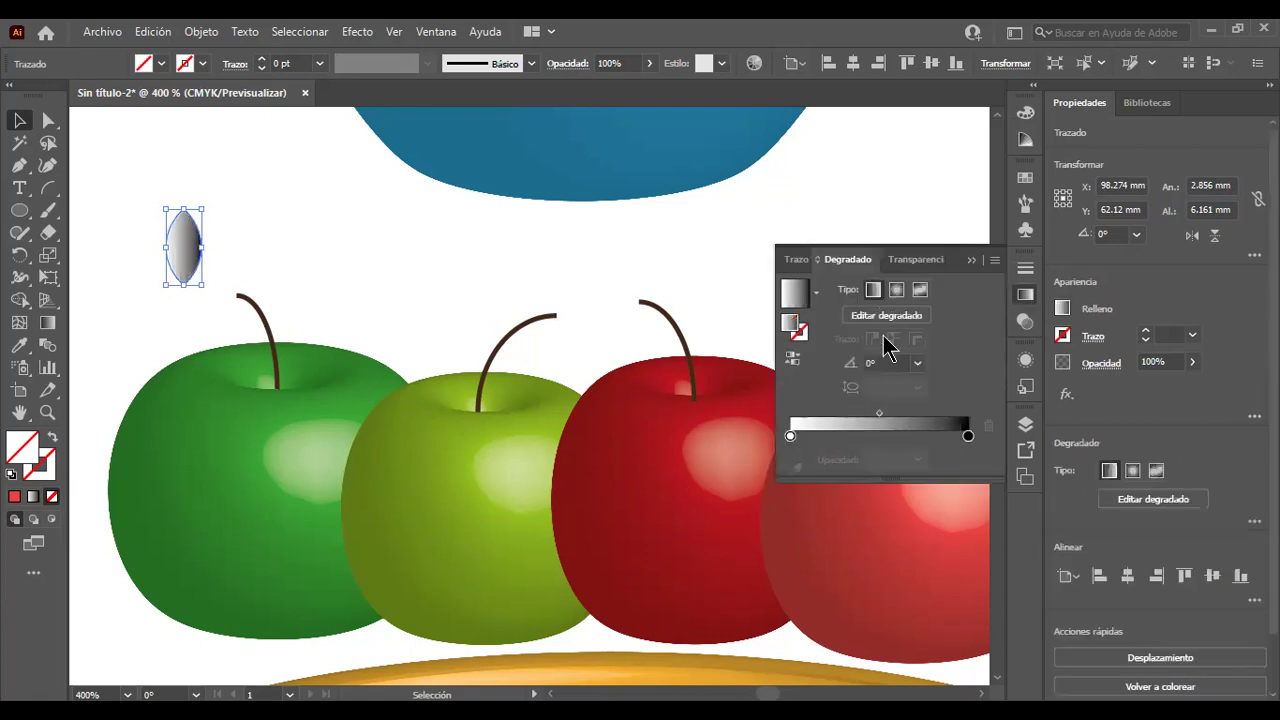
pyautogui.click(790, 438)
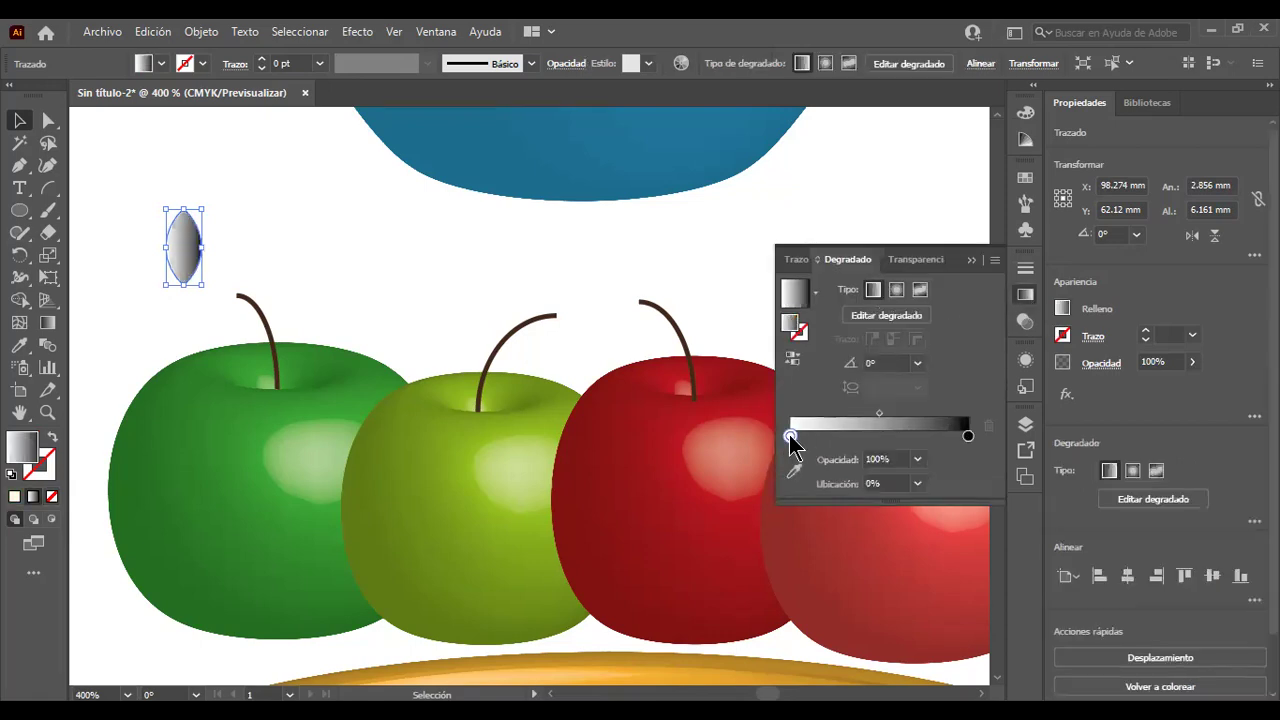
pyautogui.doubleClick(790, 437)
pyautogui.click(781, 510)
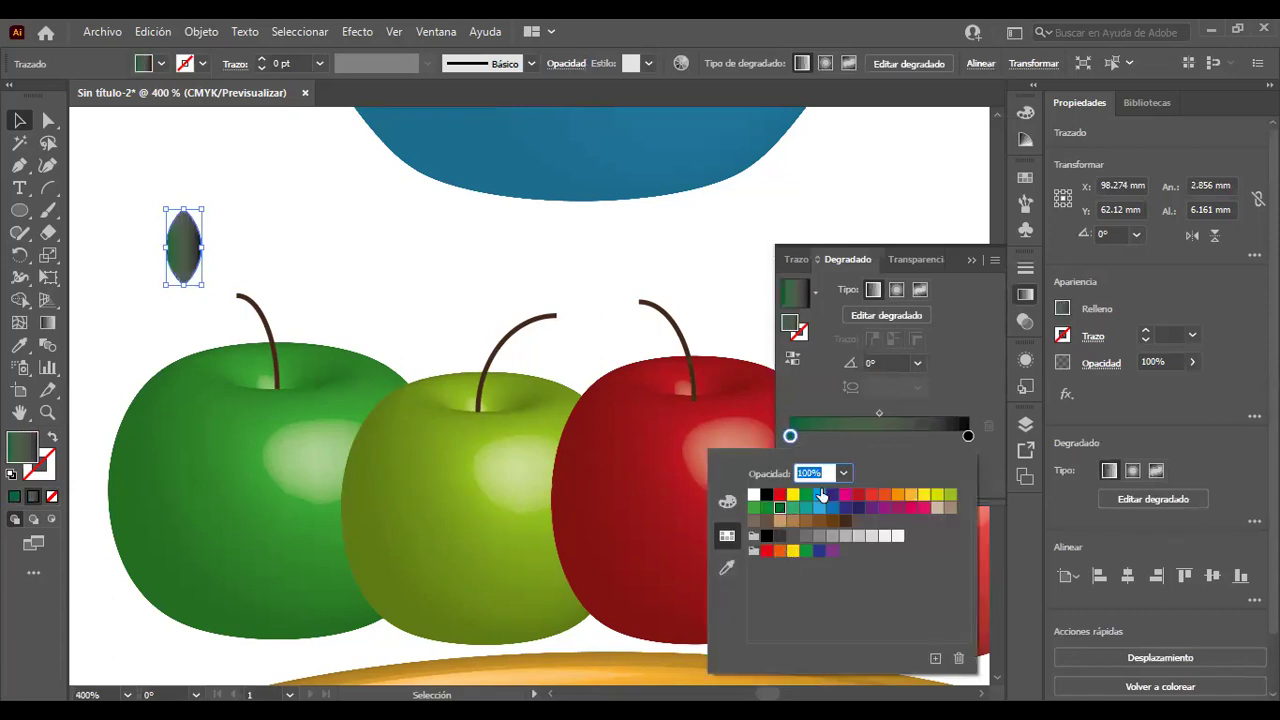
pyautogui.click(875, 437)
pyautogui.click(948, 495)
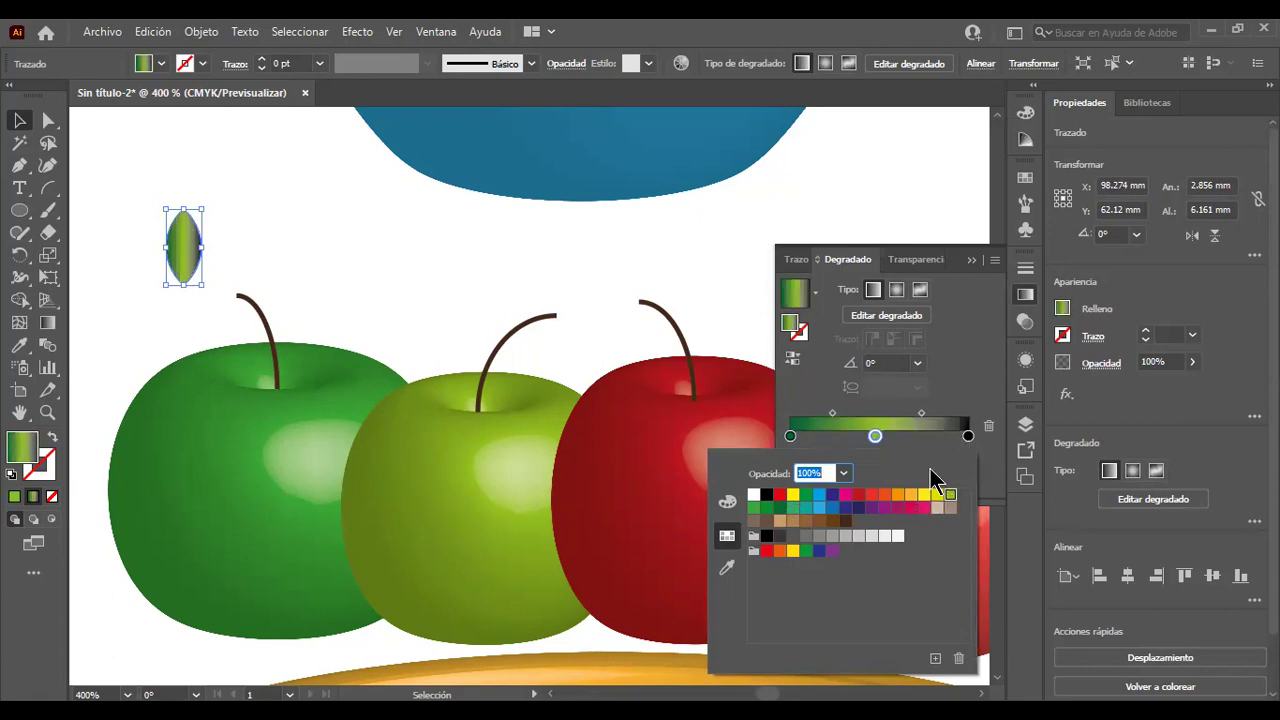
pyautogui.click(968, 436)
pyautogui.click(779, 507)
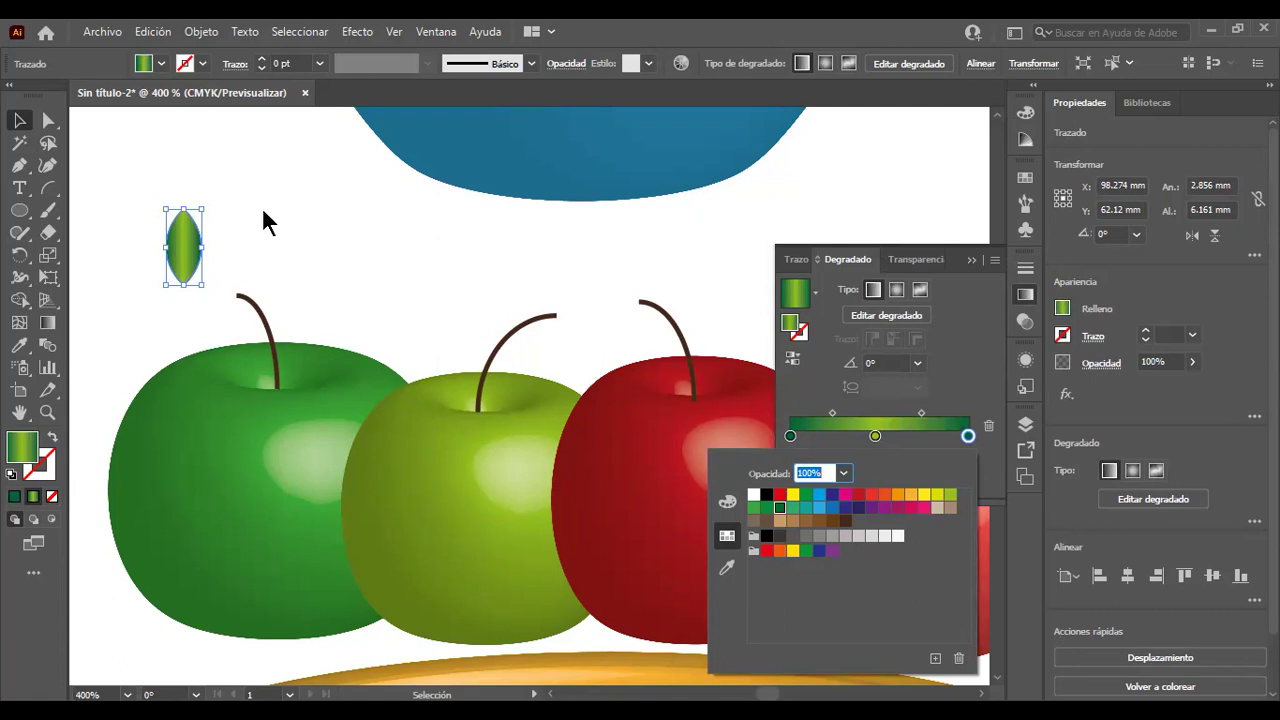
pyautogui.press('Escape')
pyautogui.scroll(2, 154, 269)
pyautogui.scroll(-1, 158, 267)
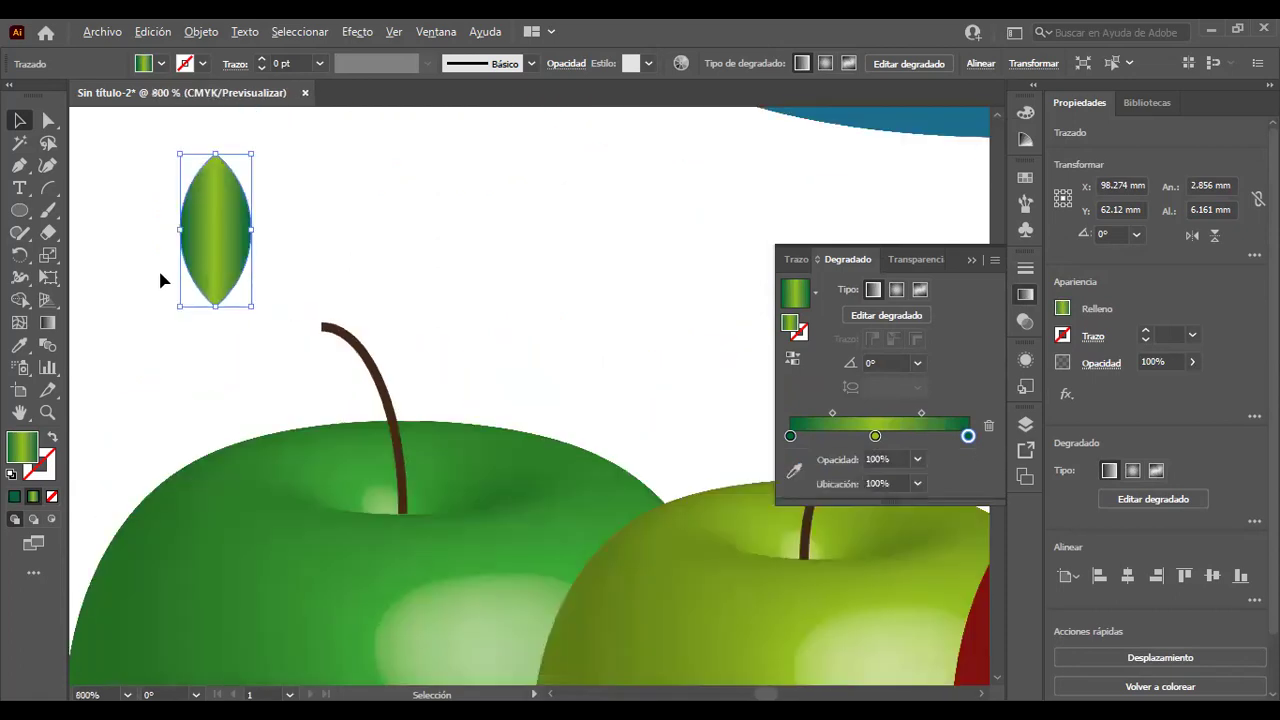
# Shrink the leaf above the apple and place a left-tilted copy beside it.
pyautogui.moveTo(238, 229); pyautogui.dragTo(547, 235)
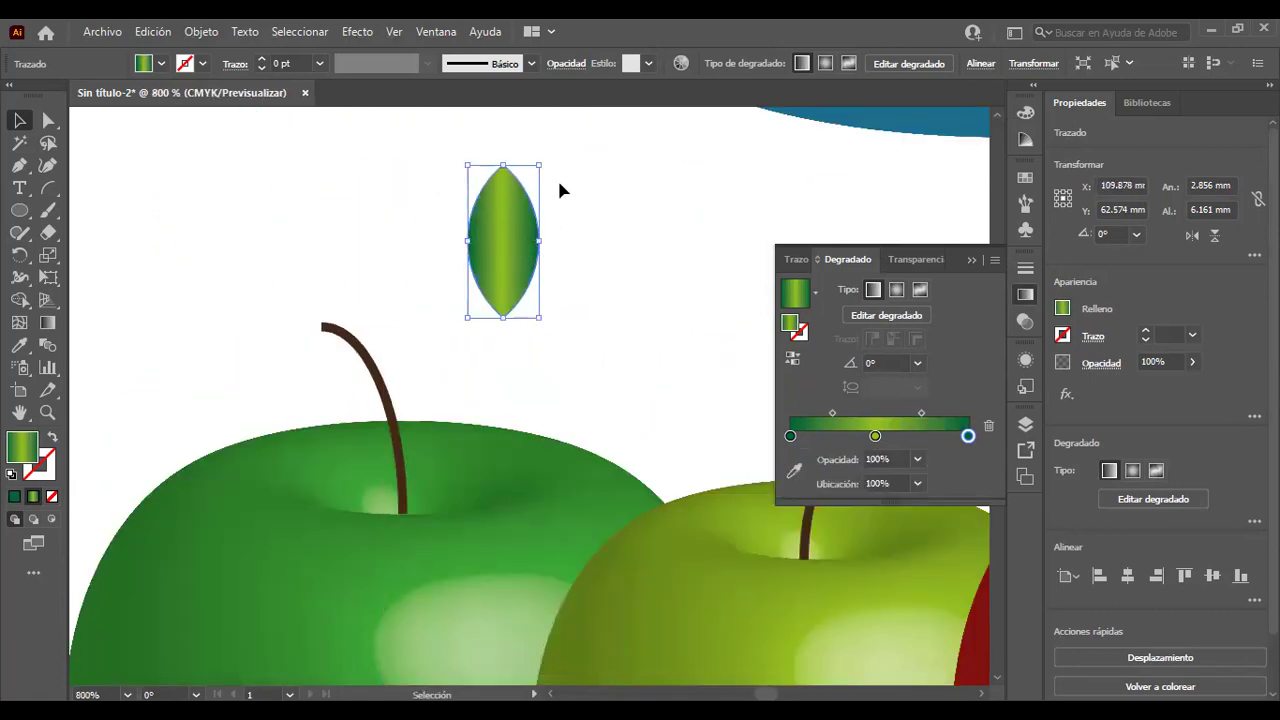
pyautogui.moveTo(544, 167); pyautogui.dragTo(513, 228)
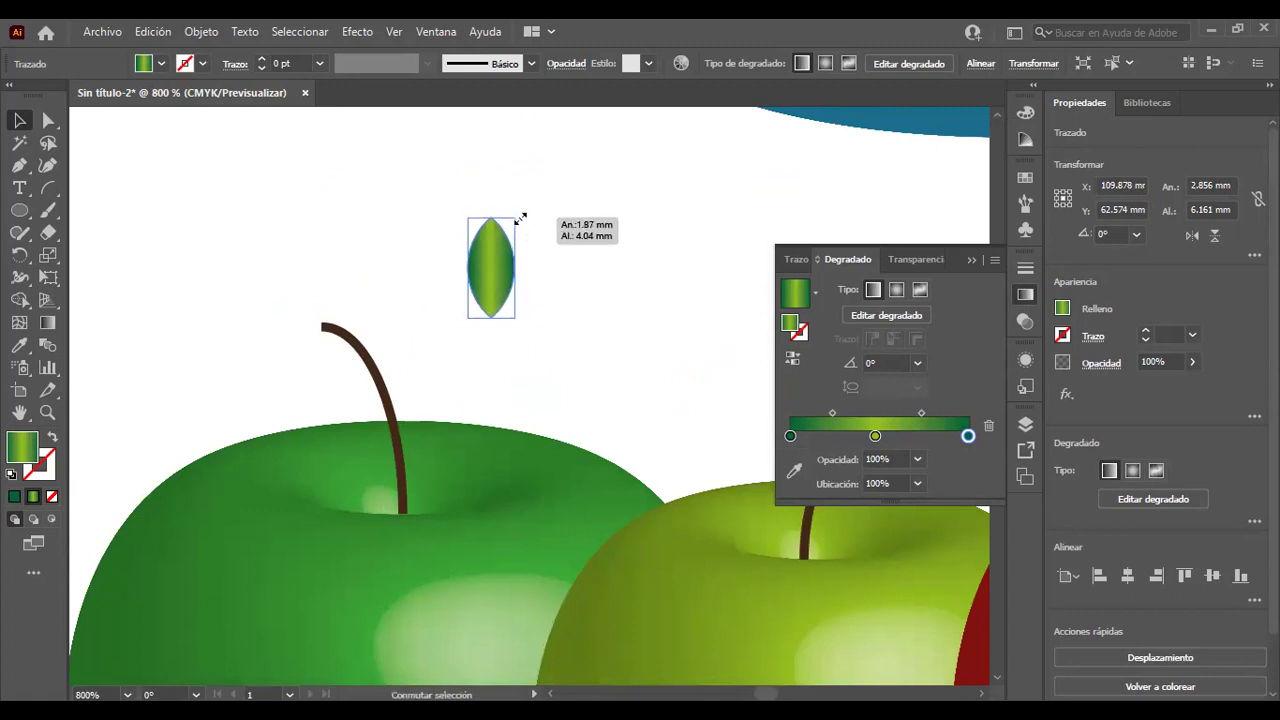
pyautogui.moveTo(500, 280); pyautogui.dragTo(577, 280)
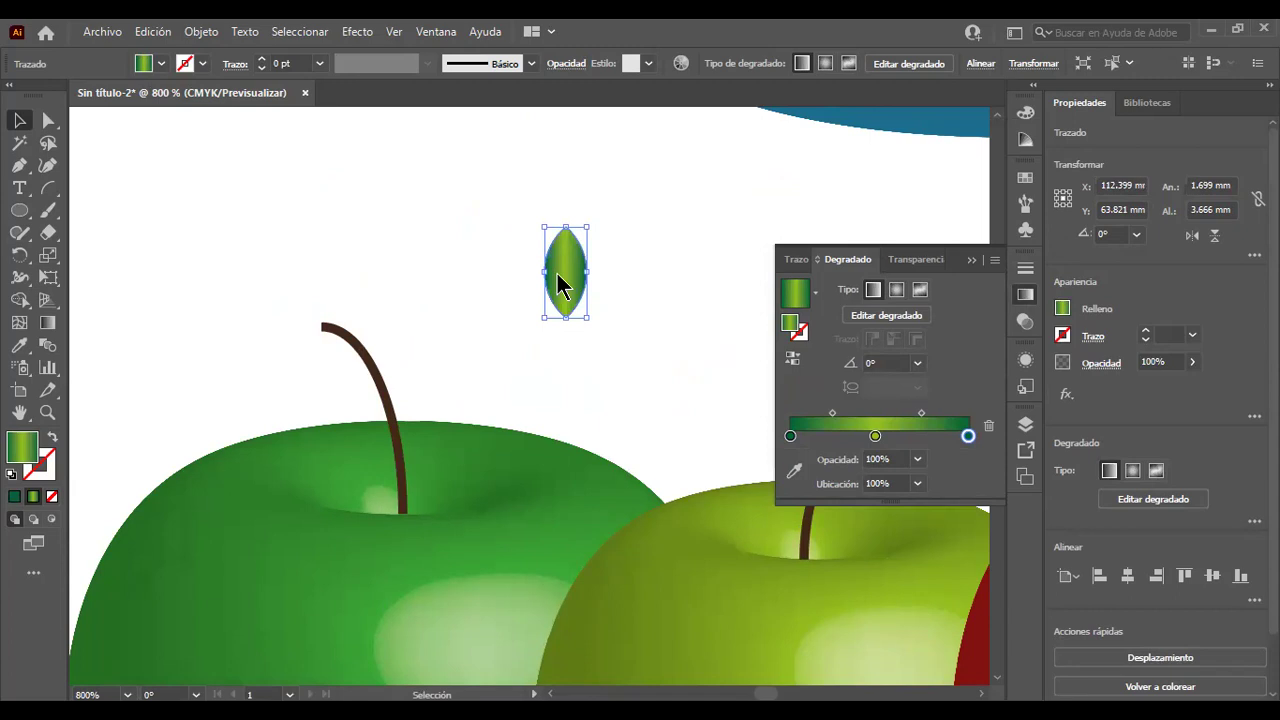
pyautogui.keyDown('alt'); pyautogui.moveTo(566, 271); pyautogui.dragTo(486, 271); pyautogui.keyUp('alt')
pyautogui.moveTo(512, 224); pyautogui.dragTo(517, 243)
# Tilt the right leaf the opposite way, join it to the left one, and group the pair.
pyautogui.click(565, 262)
pyautogui.moveTo(592, 224); pyautogui.dragTo(625, 258)
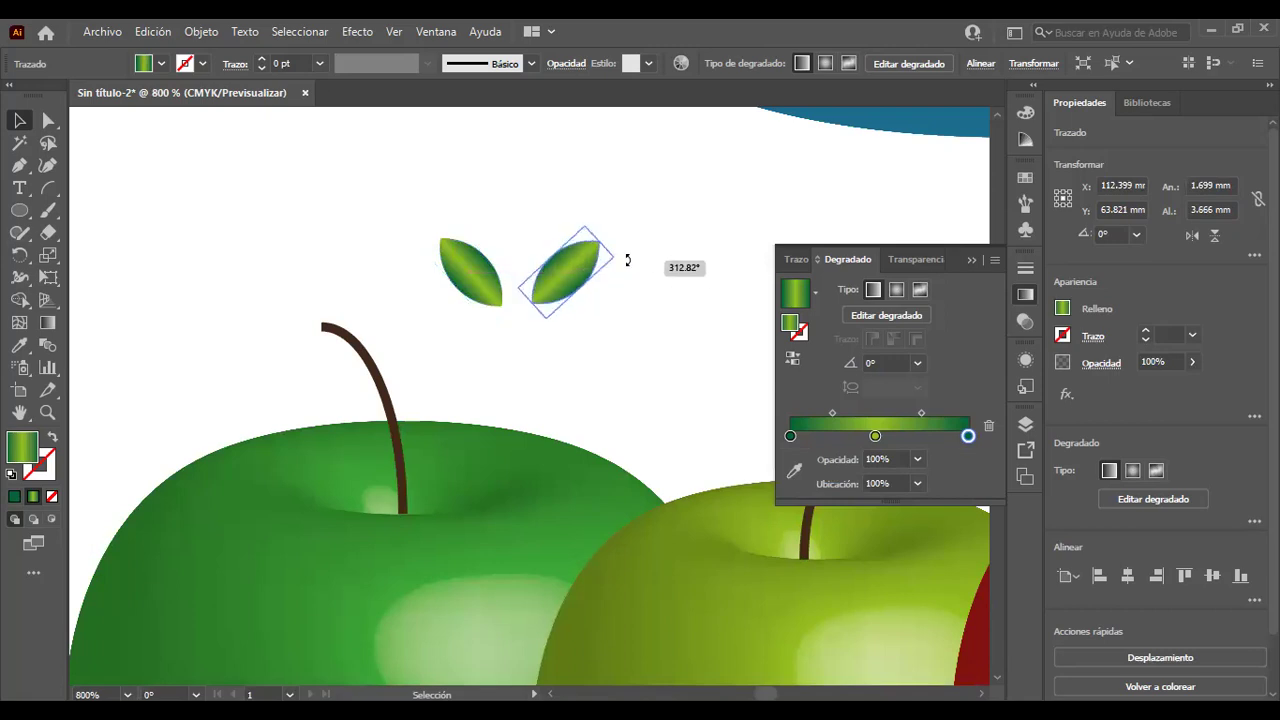
pyautogui.click(625, 290)
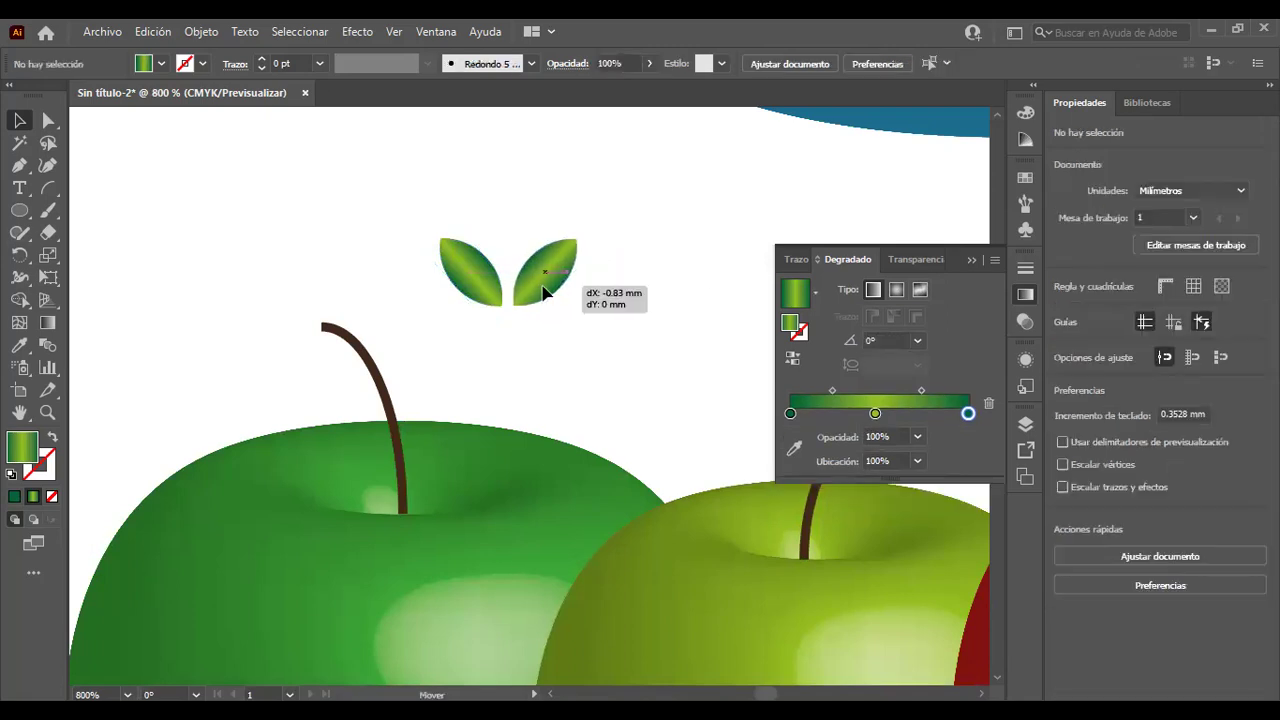
pyautogui.moveTo(562, 285); pyautogui.dragTo(533, 290)
pyautogui.moveTo(425, 225); pyautogui.dragTo(593, 370)
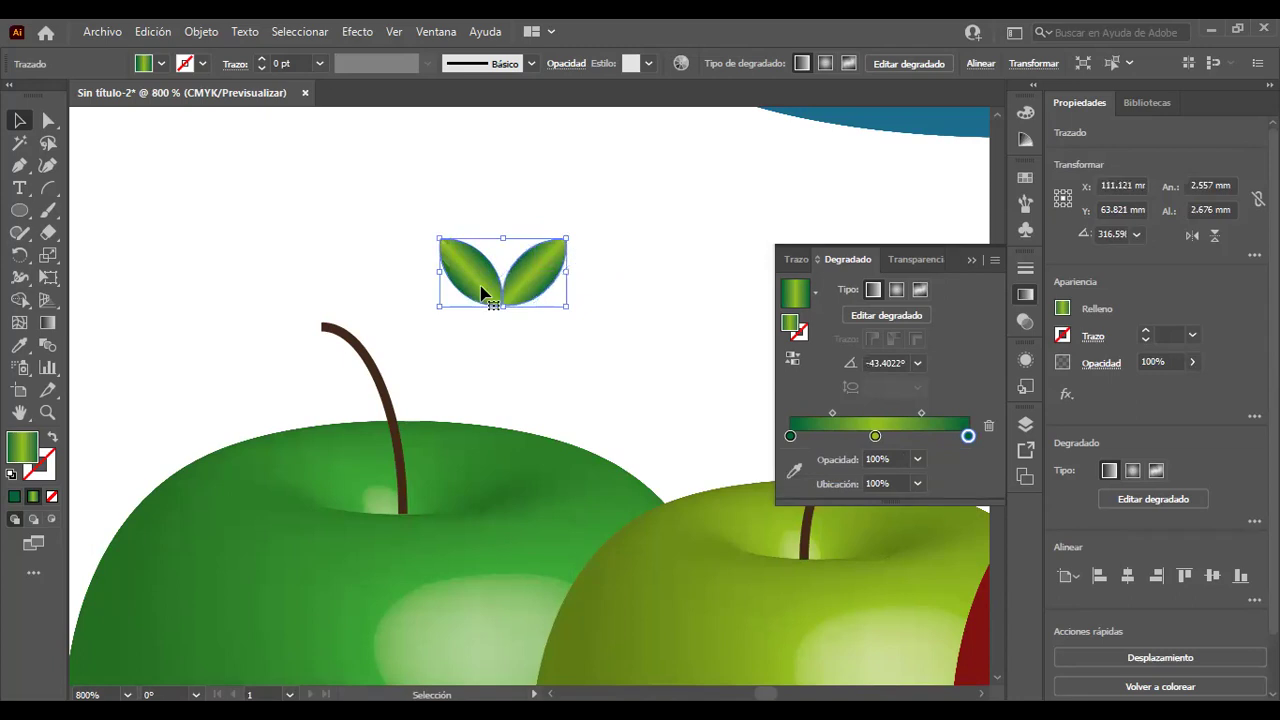
pyautogui.hotkey('ctrl', 'g')
# Set the leaf pair on the green apple's stem with a rotated copy at the stem tip.
pyautogui.moveTo(551, 297)
pyautogui.mouseDown()
pyautogui.moveTo(432, 417)
pyautogui.moveTo(440, 428)
pyautogui.mouseUp()
pyautogui.moveTo(429, 373); pyautogui.dragTo(400, 333)
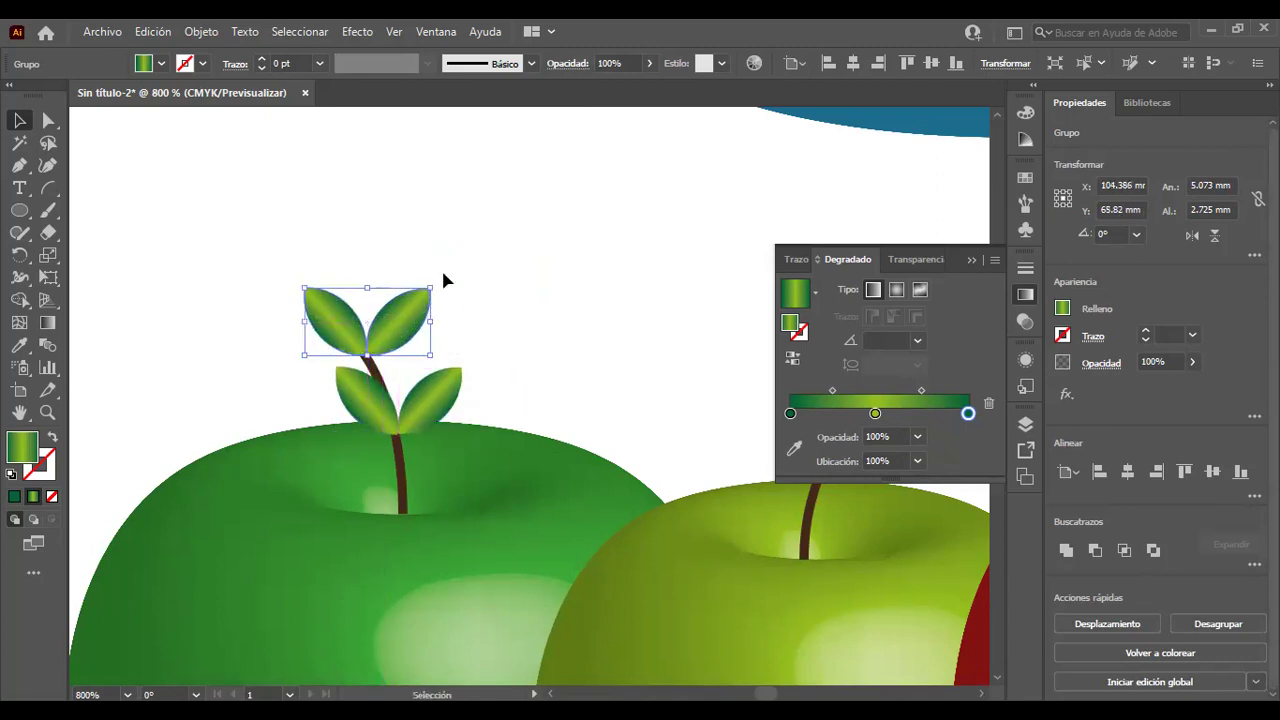
pyautogui.moveTo(441, 274); pyautogui.dragTo(405, 256)
pyautogui.moveTo(400, 300); pyautogui.dragTo(386, 322)
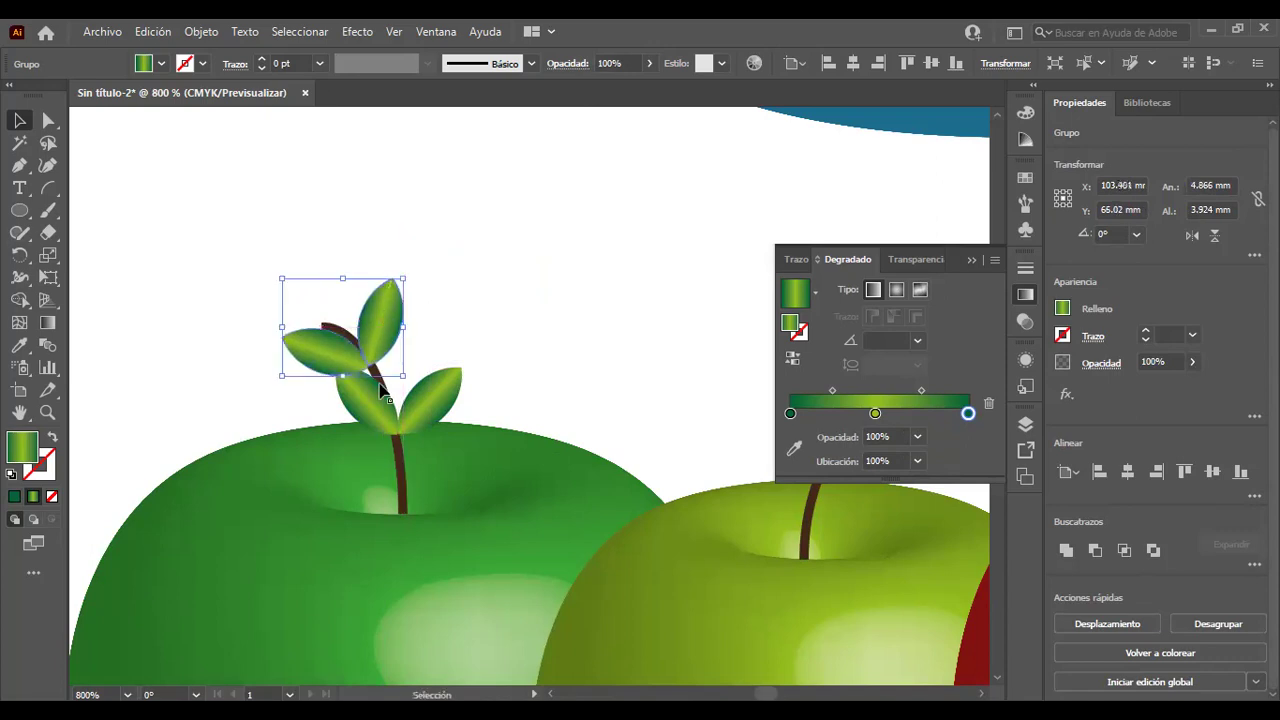
pyautogui.moveTo(370, 430); pyautogui.dragTo(370, 470)
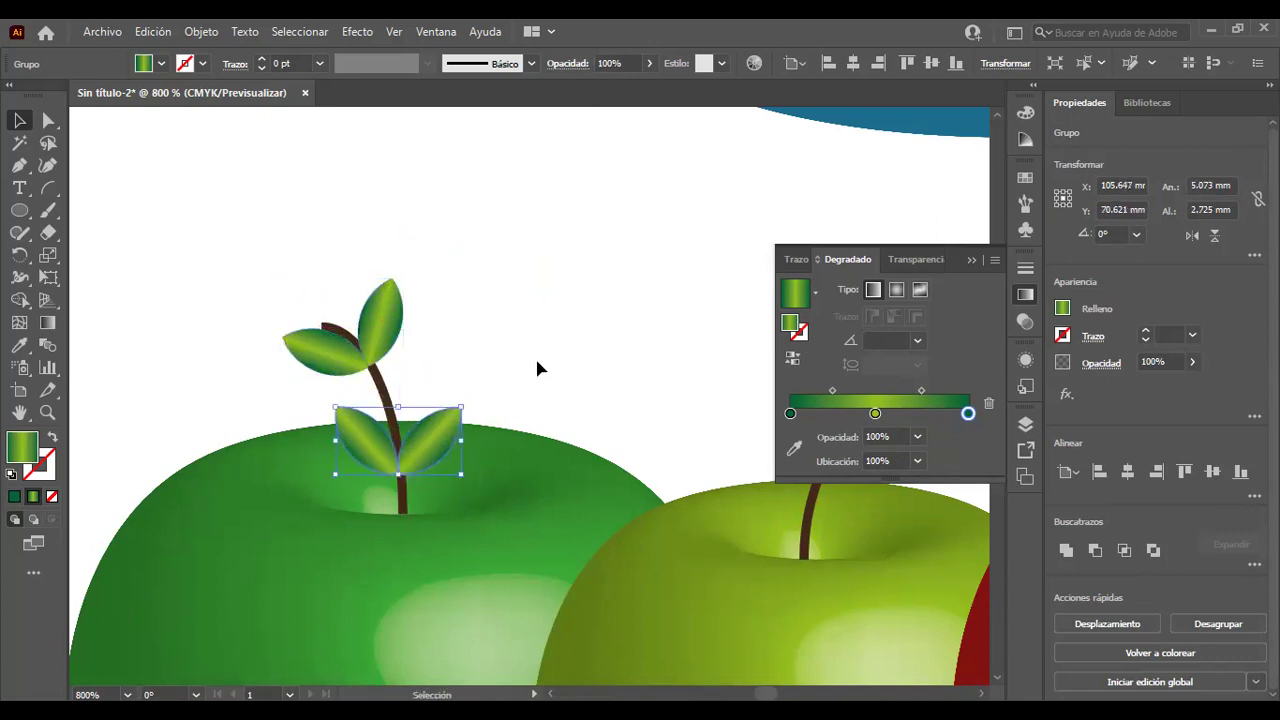
pyautogui.click(548, 318)
# Copy the leaf pair onto the yellow-green apple's stem.
pyautogui.scroll(-4, 536, 282)
pyautogui.scroll(-1, 536, 280)
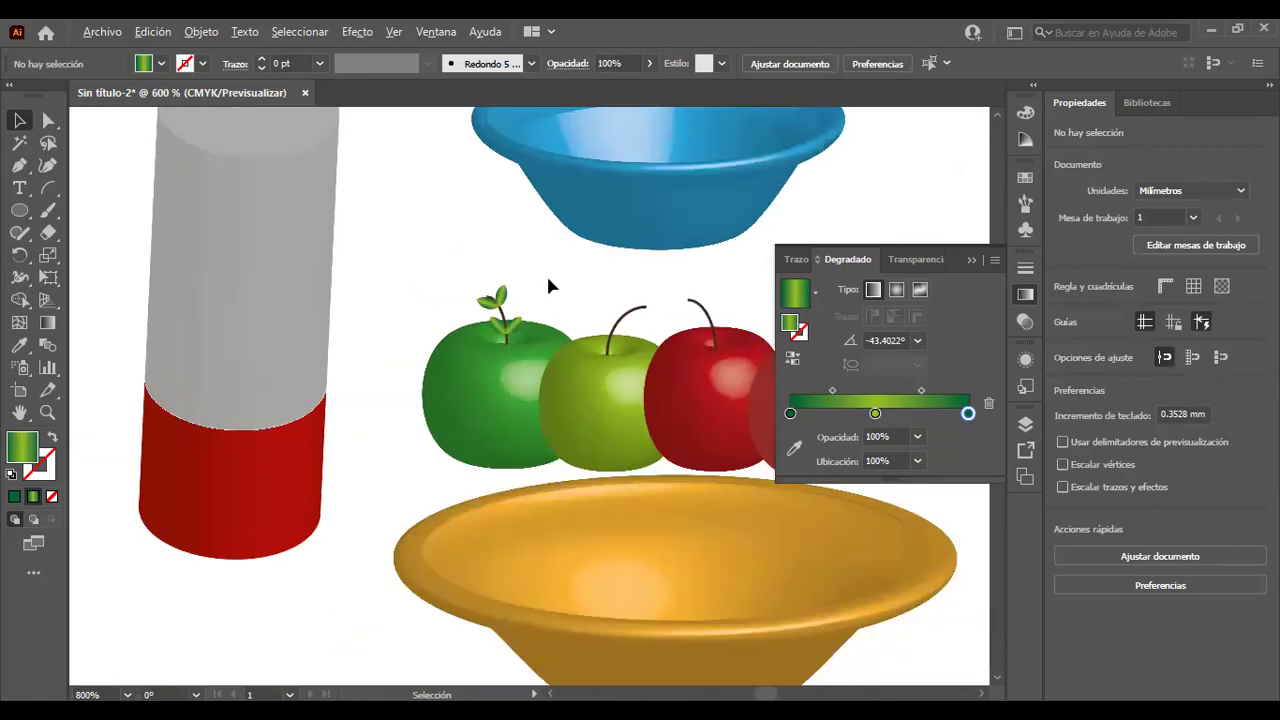
pyautogui.scroll(2, 546, 273)
pyautogui.scroll(2, 555, 273)
pyautogui.hscroll(2, 632, 324)
pyautogui.hscroll(3, 463, 320)
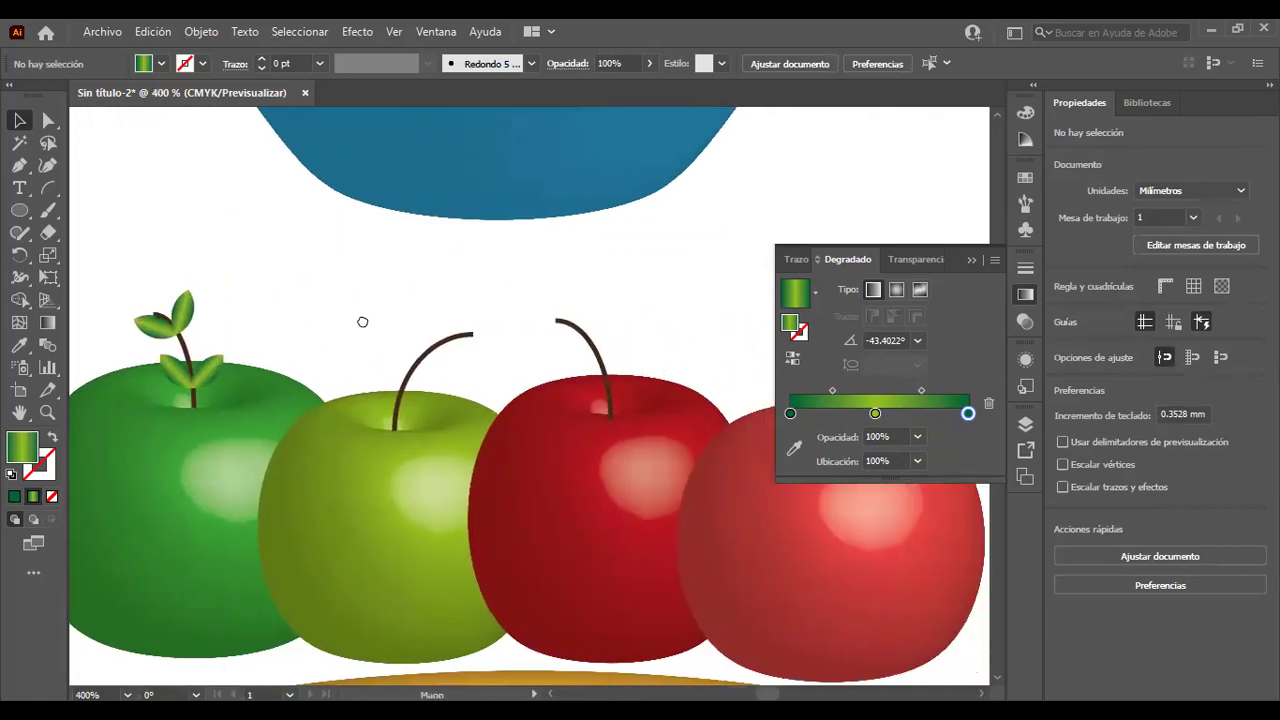
pyautogui.moveTo(175, 335); pyautogui.dragTo(456, 358)
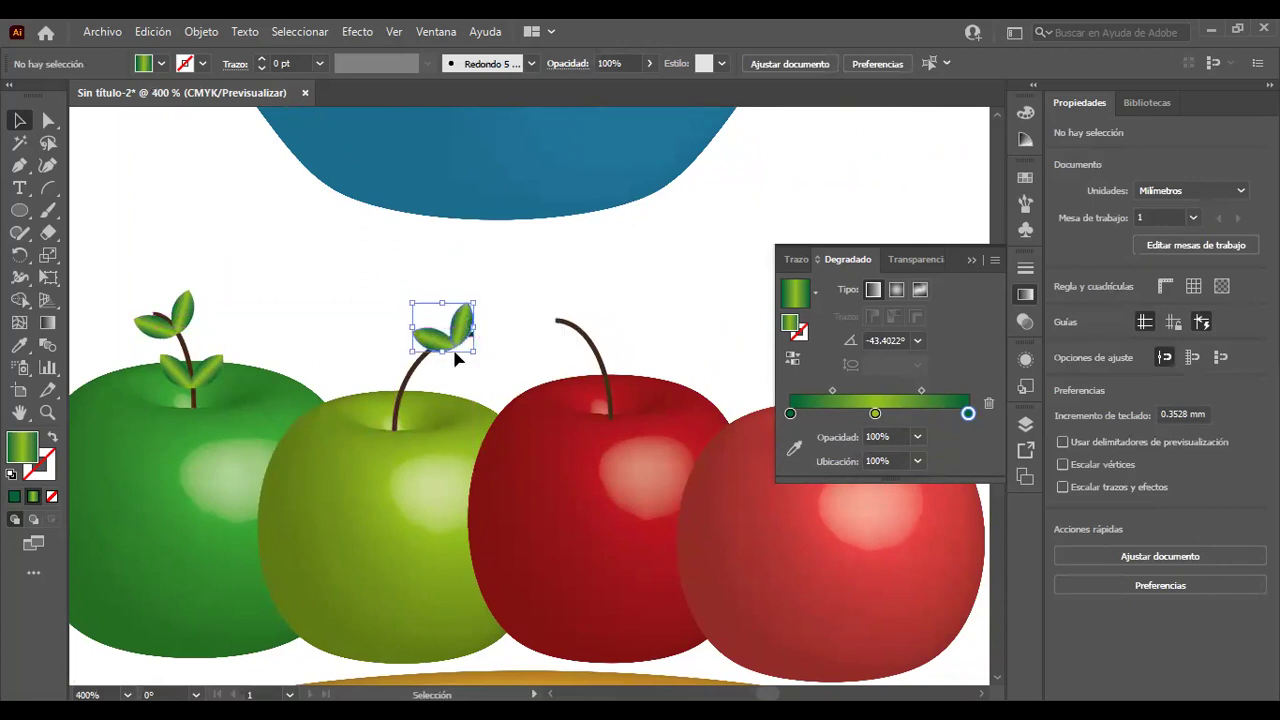
# Rotate the copied leaf pair about 90° and settle it at the stem tip.
pyautogui.scroll(5, 455, 358)
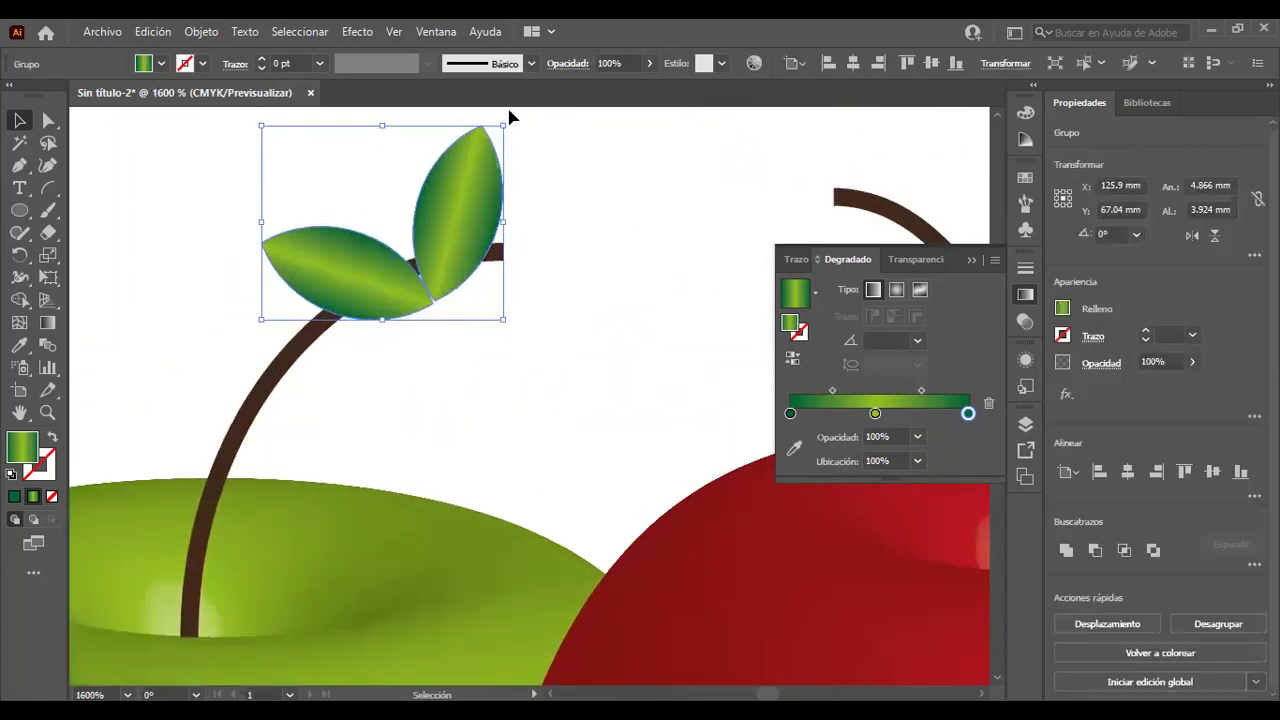
pyautogui.moveTo(512, 123); pyautogui.dragTo(505, 302)
pyautogui.moveTo(426, 323); pyautogui.dragTo(433, 333)
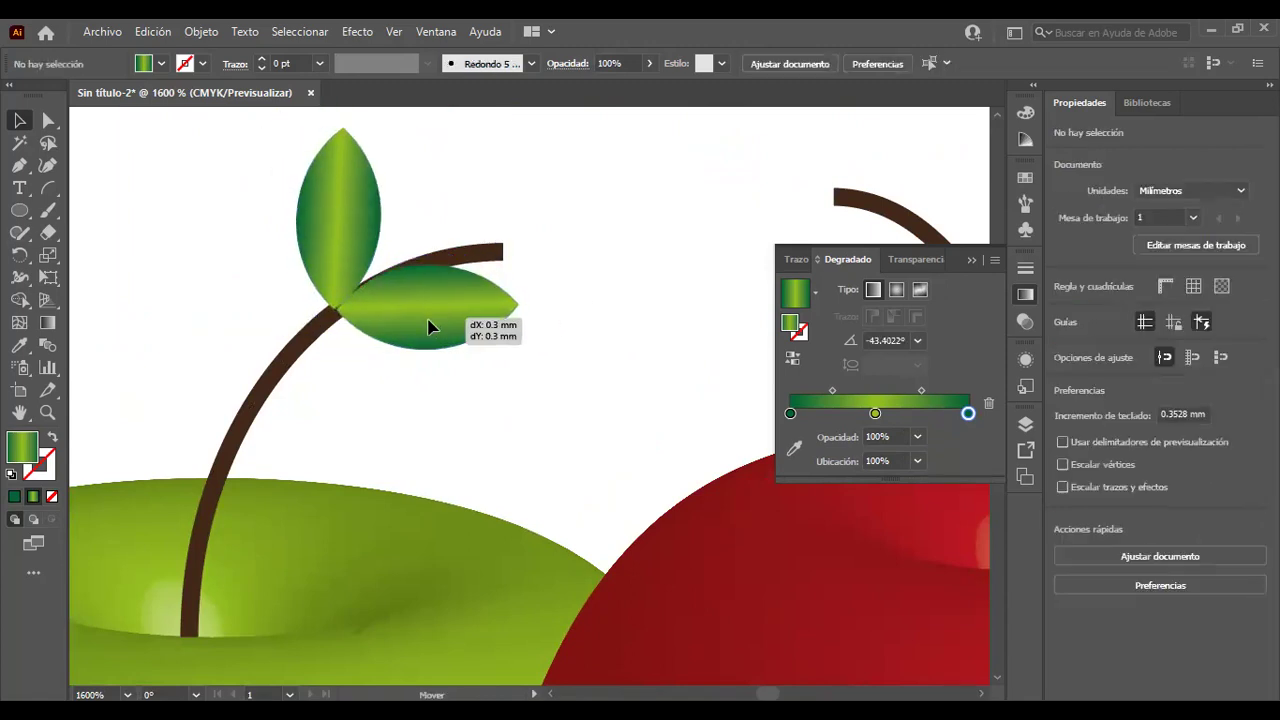
pyautogui.moveTo(433, 333); pyautogui.dragTo(435, 343)
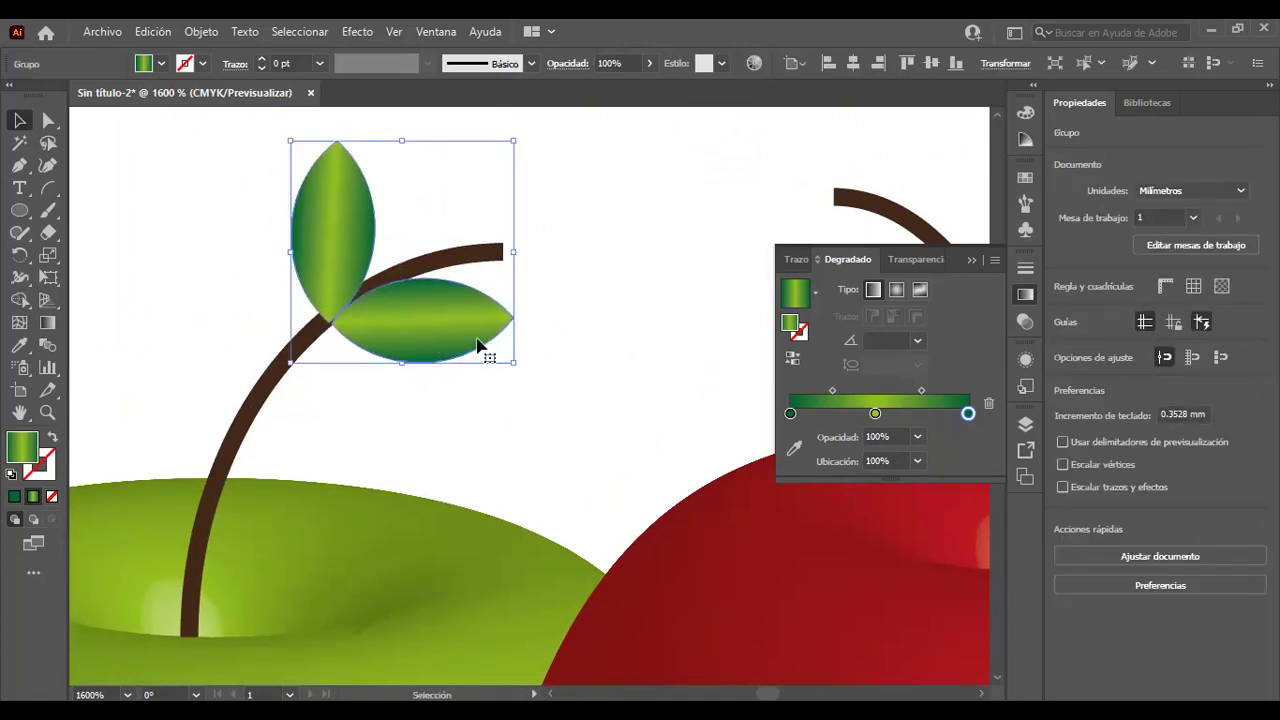
pyautogui.scroll(-2, 570, 295)
pyautogui.scroll(-1, 579, 287)
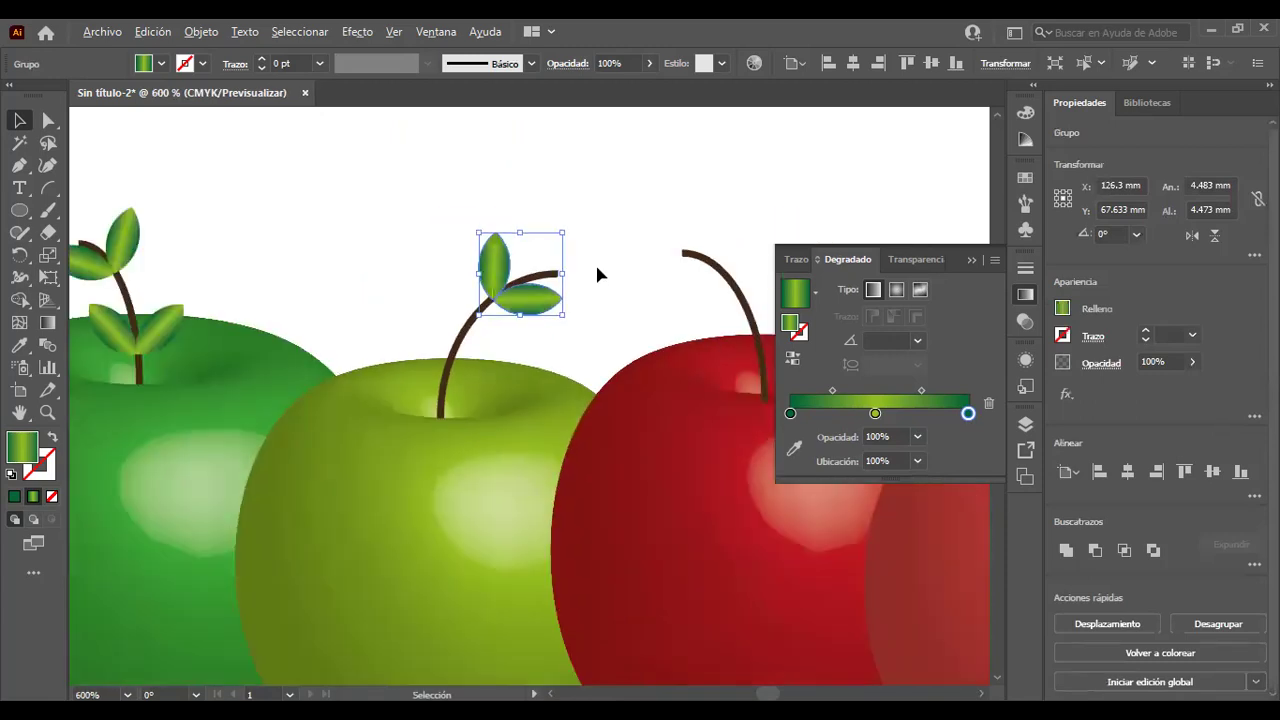
pyautogui.scroll(-1, 595, 262)
pyautogui.scroll(2, 250, 260)
pyautogui.scroll(2, 290, 340)
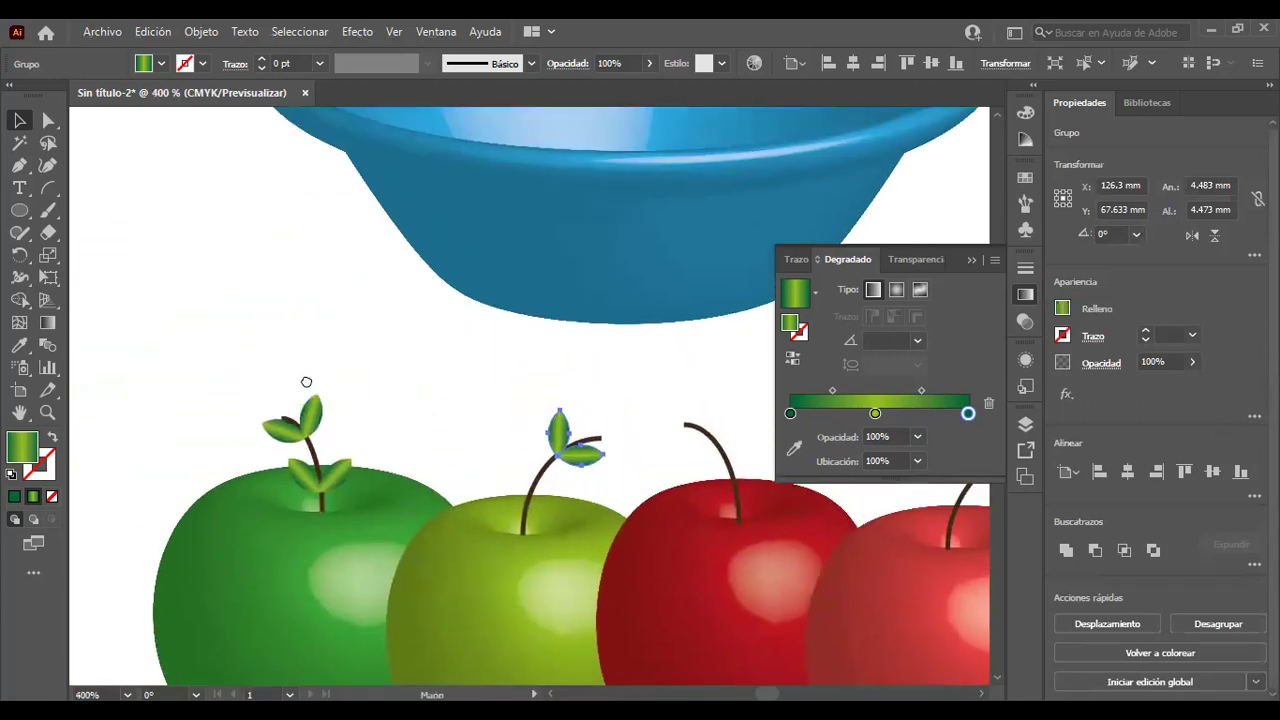
# Draw a green gradient circle, Alt-drag an overlapping copy, and select both circles.
pyautogui.click(19, 211)
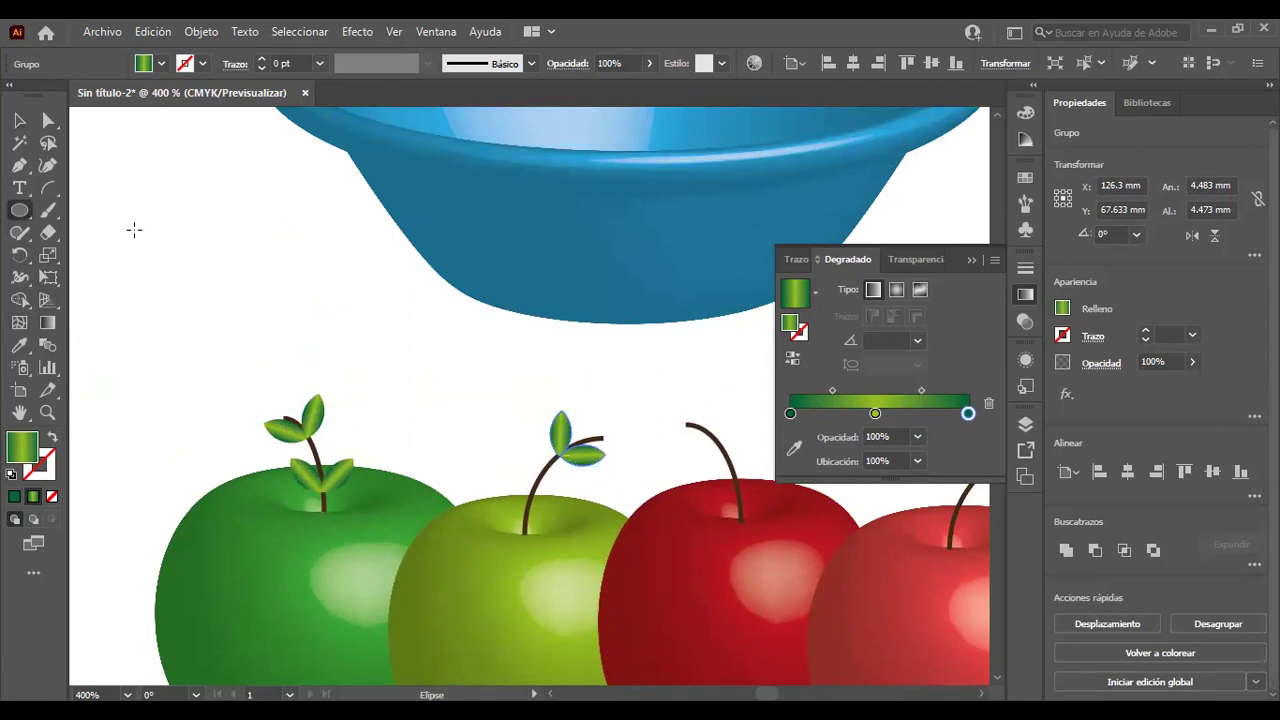
pyautogui.moveTo(142, 212); pyautogui.dragTo(262, 332)
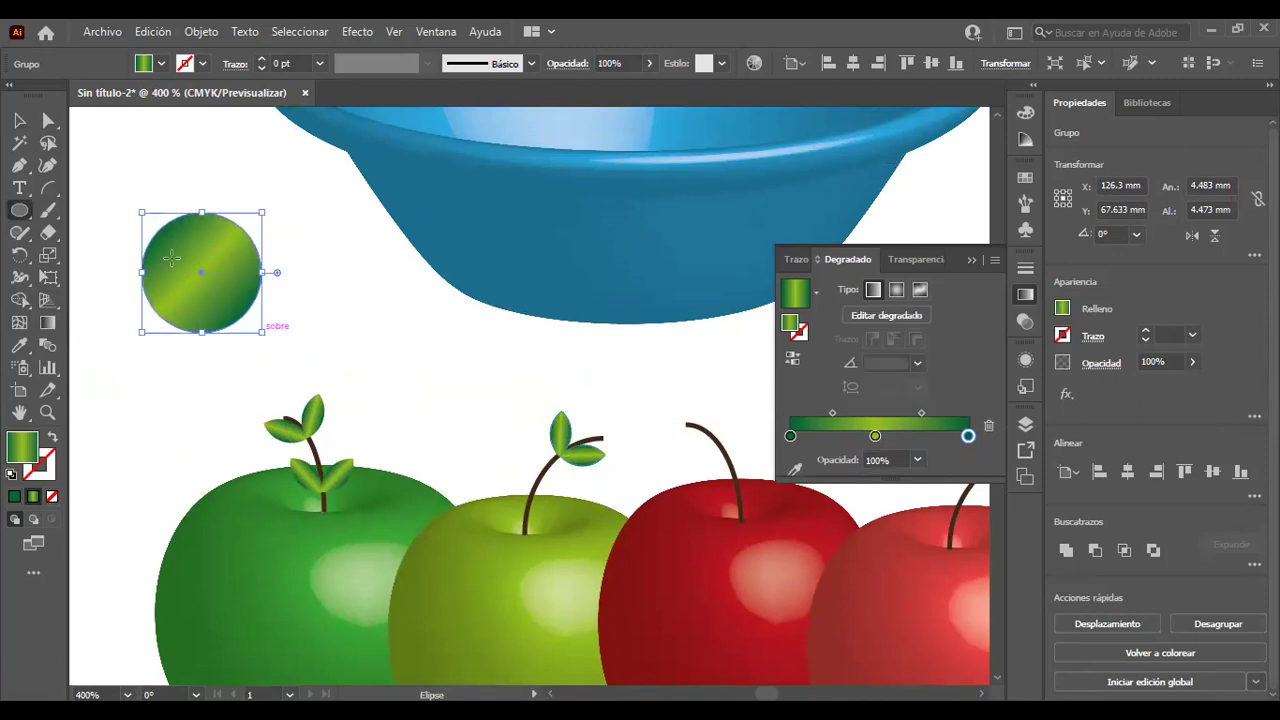
pyautogui.press('v')
pyautogui.moveTo(236, 263); pyautogui.dragTo(311, 262)
pyautogui.keyDown('shift'); pyautogui.click(238, 300); pyautogui.keyUp('shift')
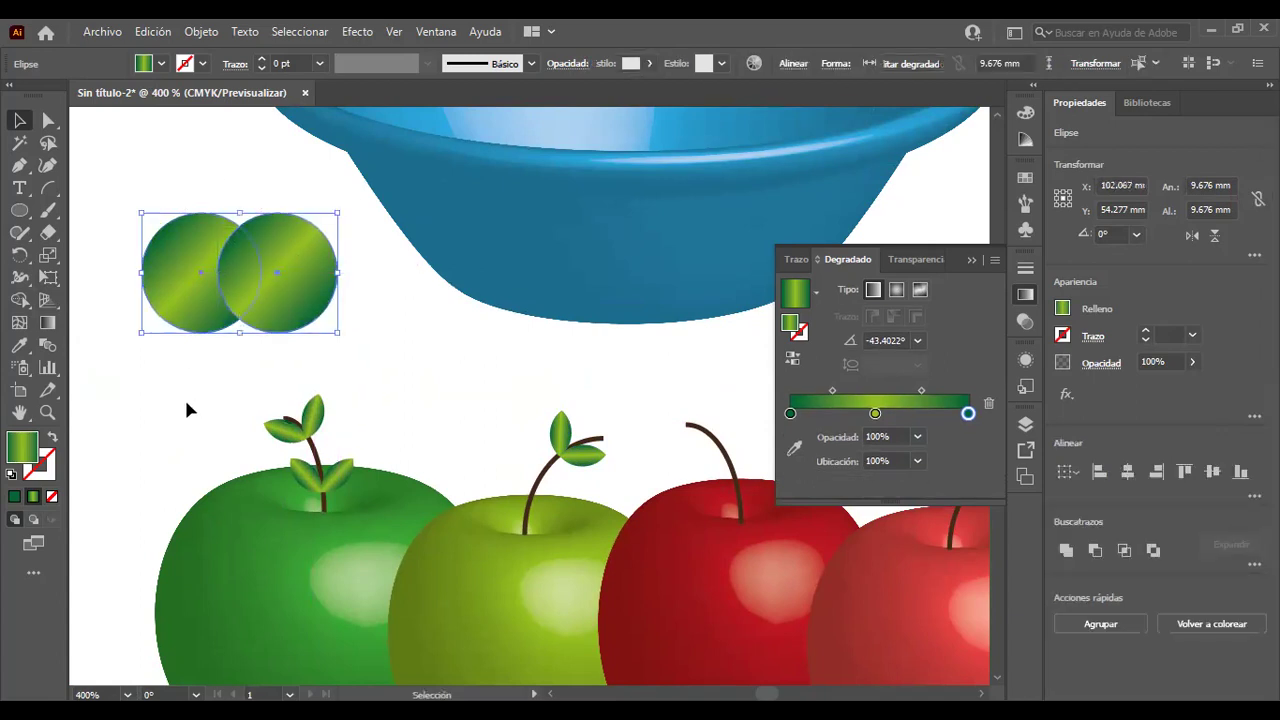
# Intersect the circles with Pathfinder into a 3.54 × 7.48 mm lens leaf and move it up-left.
pyautogui.click(436, 32)
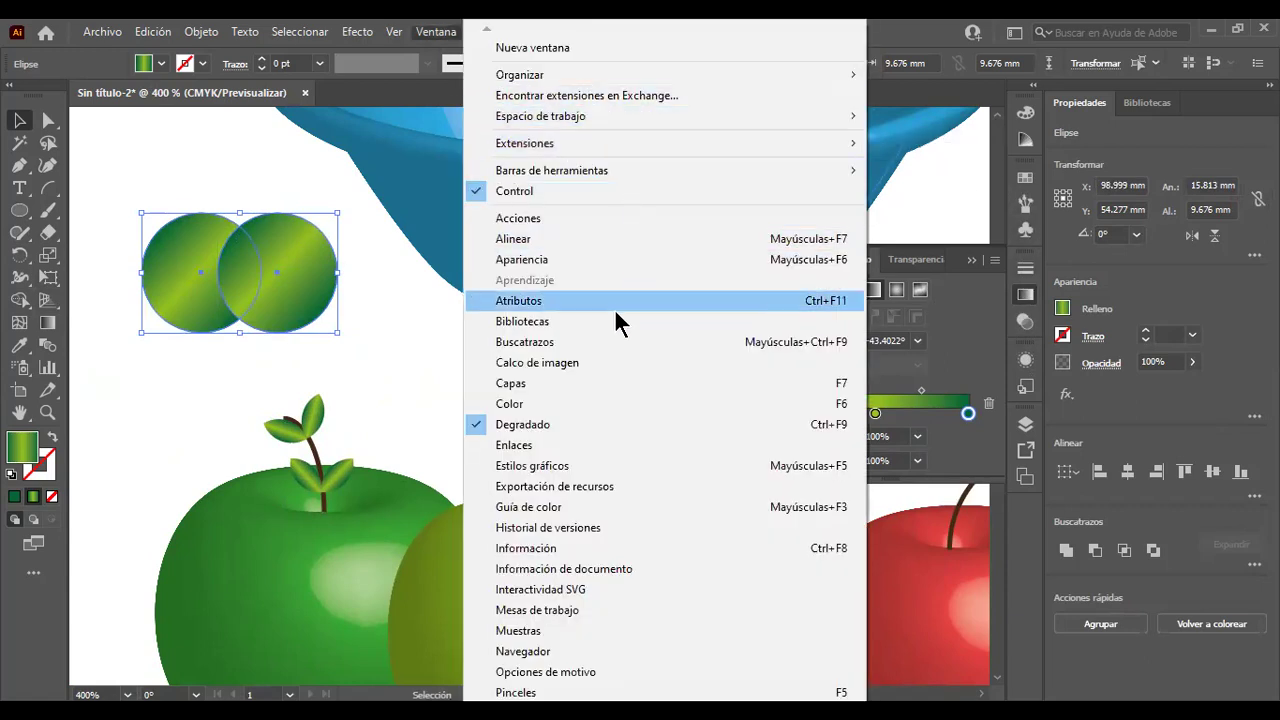
pyautogui.click(609, 342)
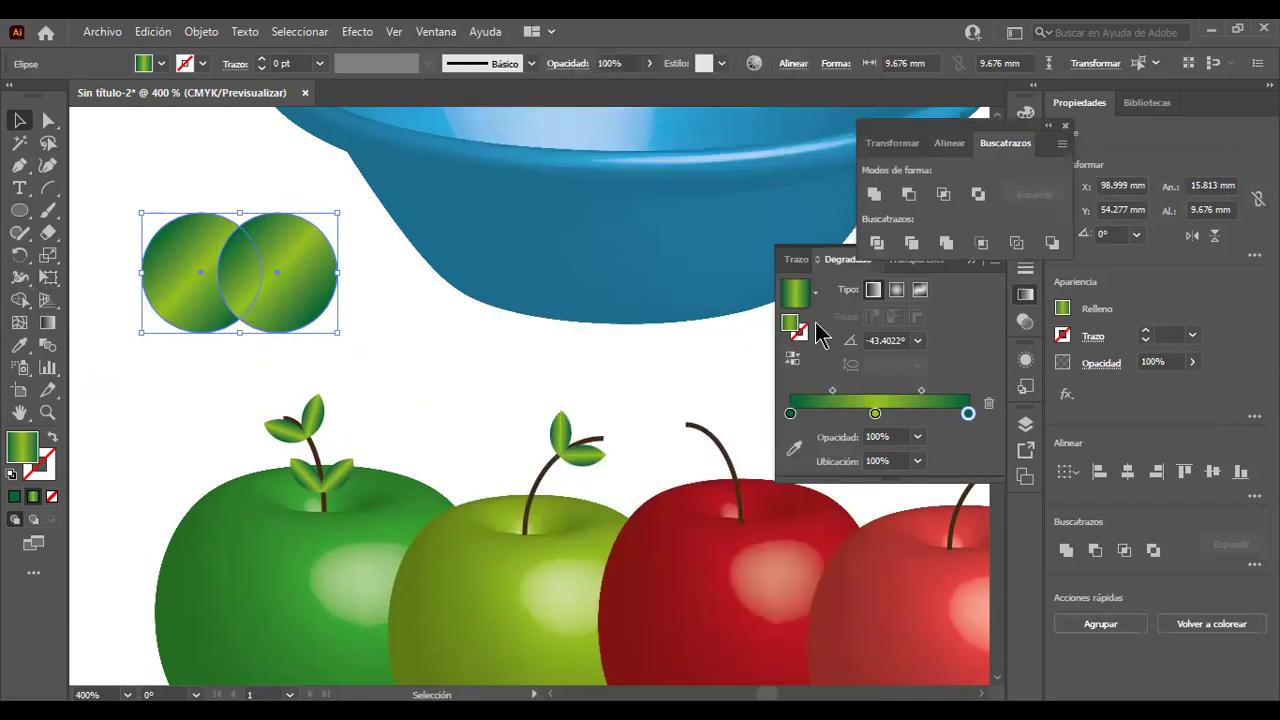
pyautogui.click(944, 195)
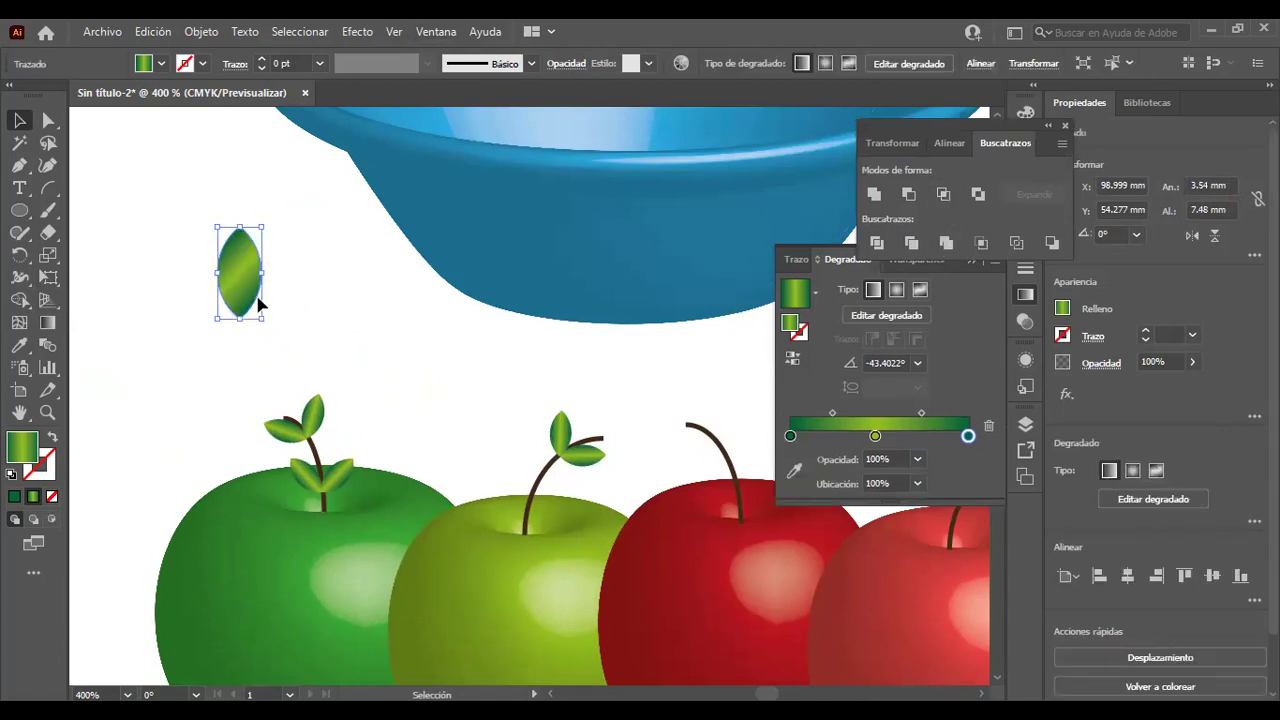
pyautogui.moveTo(256, 306)
pyautogui.mouseDown()
pyautogui.moveTo(180, 237)
pyautogui.moveTo(184, 247)
pyautogui.mouseUp()
pyautogui.click(1065, 126)
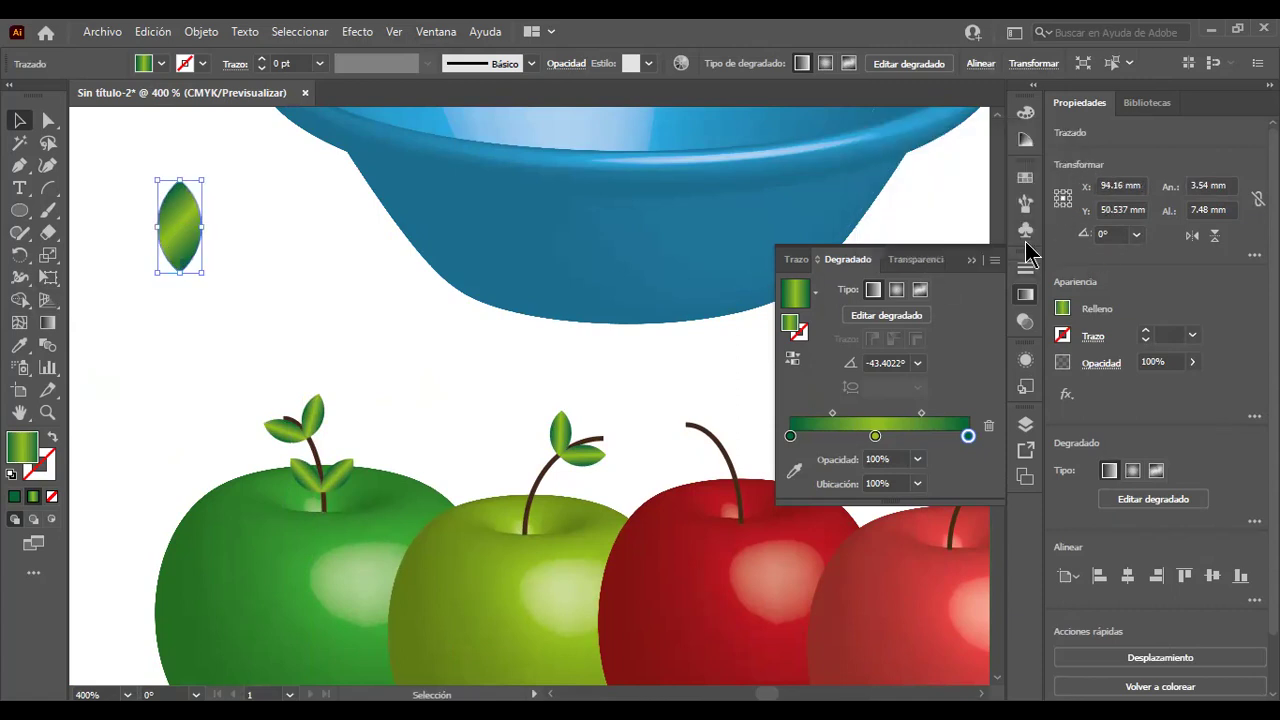
pyautogui.click(971, 260)
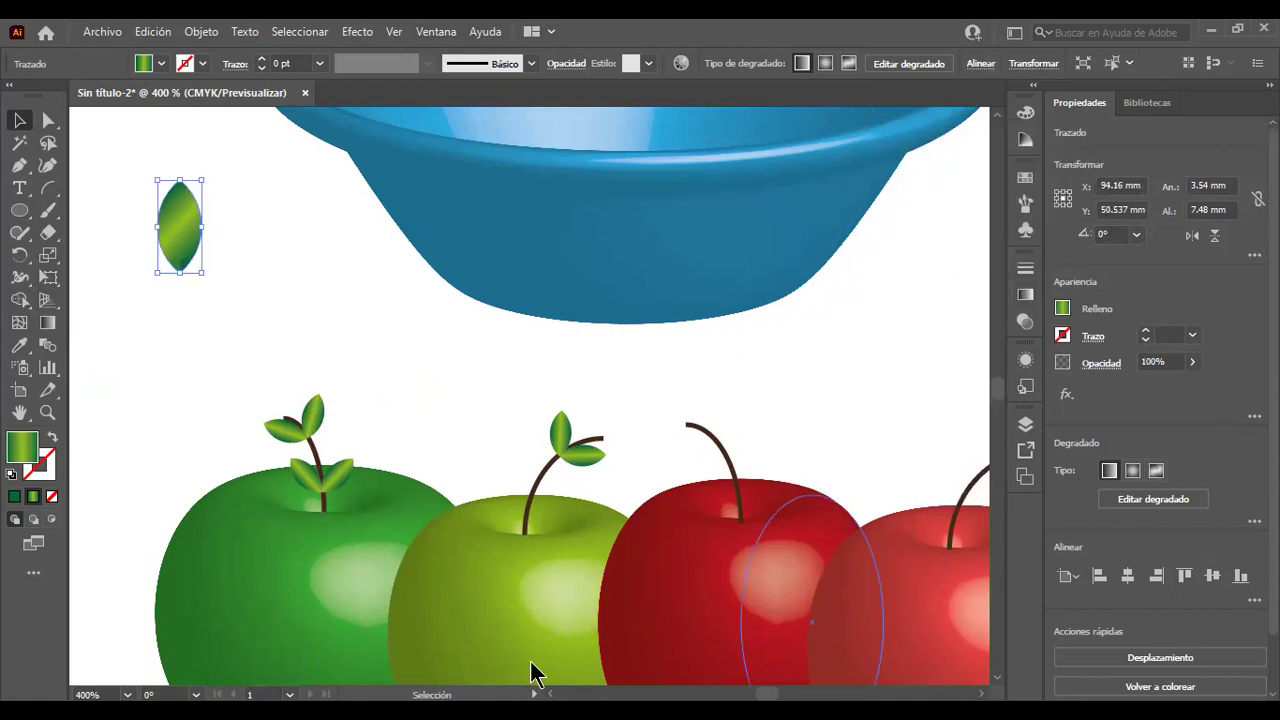
# Show the orange bowl profile's Appearance panel, toggling its Giro 3D effect off and back on.
pyautogui.click(827, 314)
pyautogui.scroll(-5, 827, 314)
pyautogui.scroll(2, 926, 494)
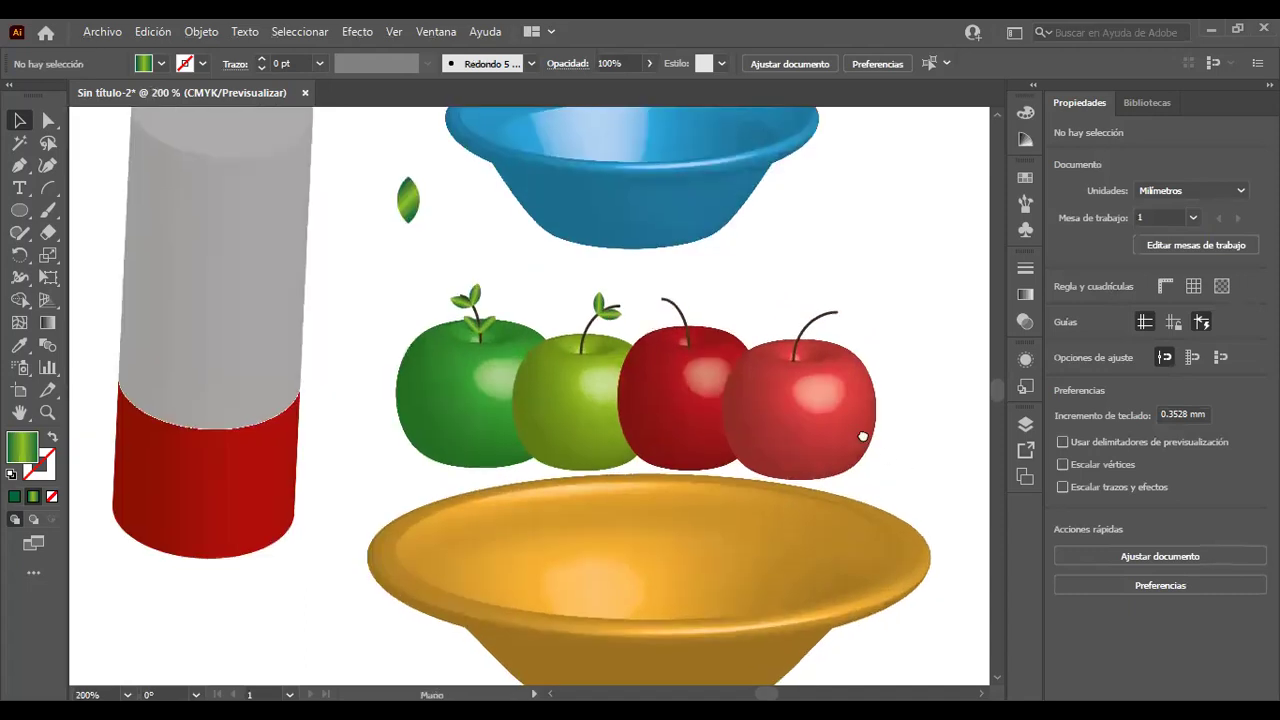
pyautogui.moveTo(863, 437); pyautogui.dragTo(726, 399)
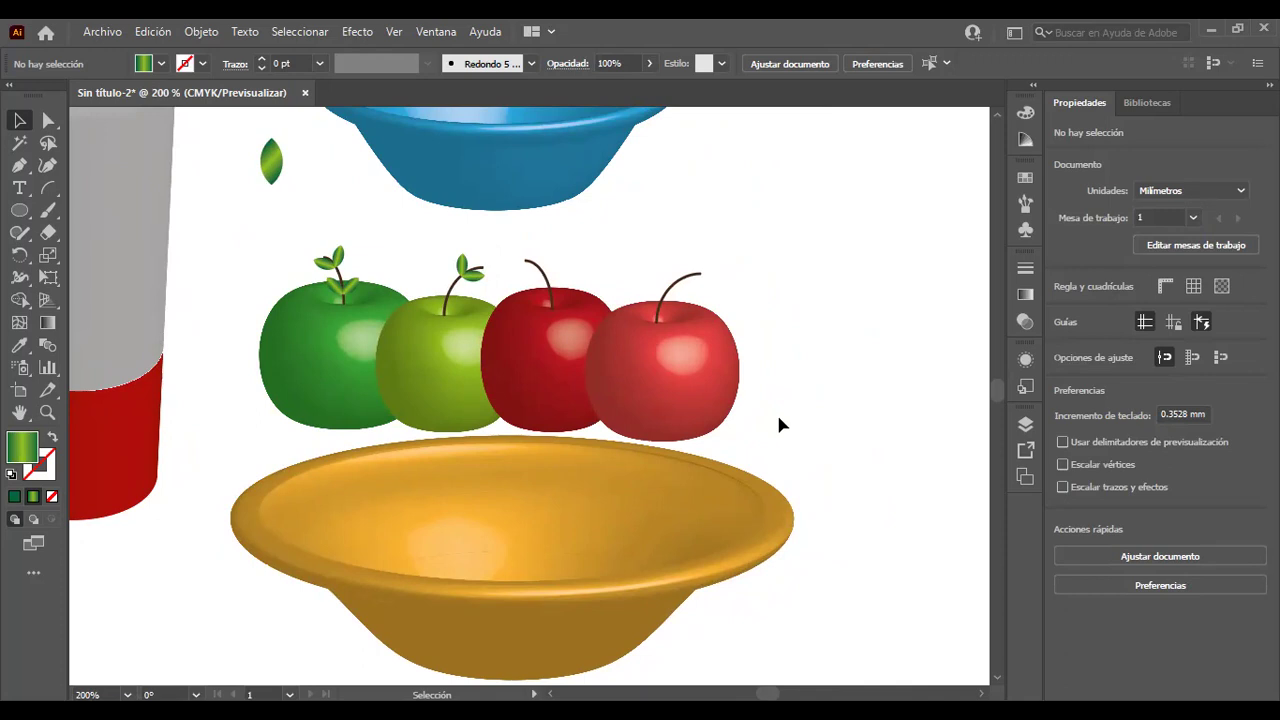
pyautogui.click(684, 578)
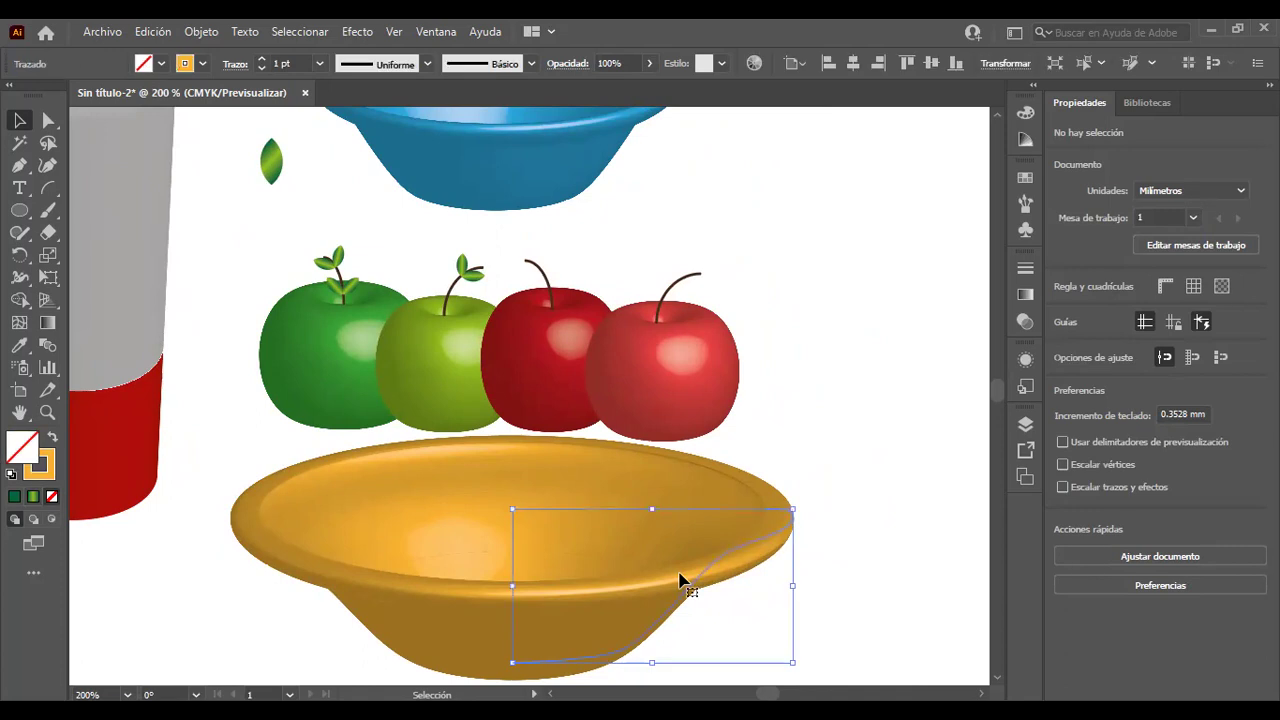
pyautogui.click(1025, 360)
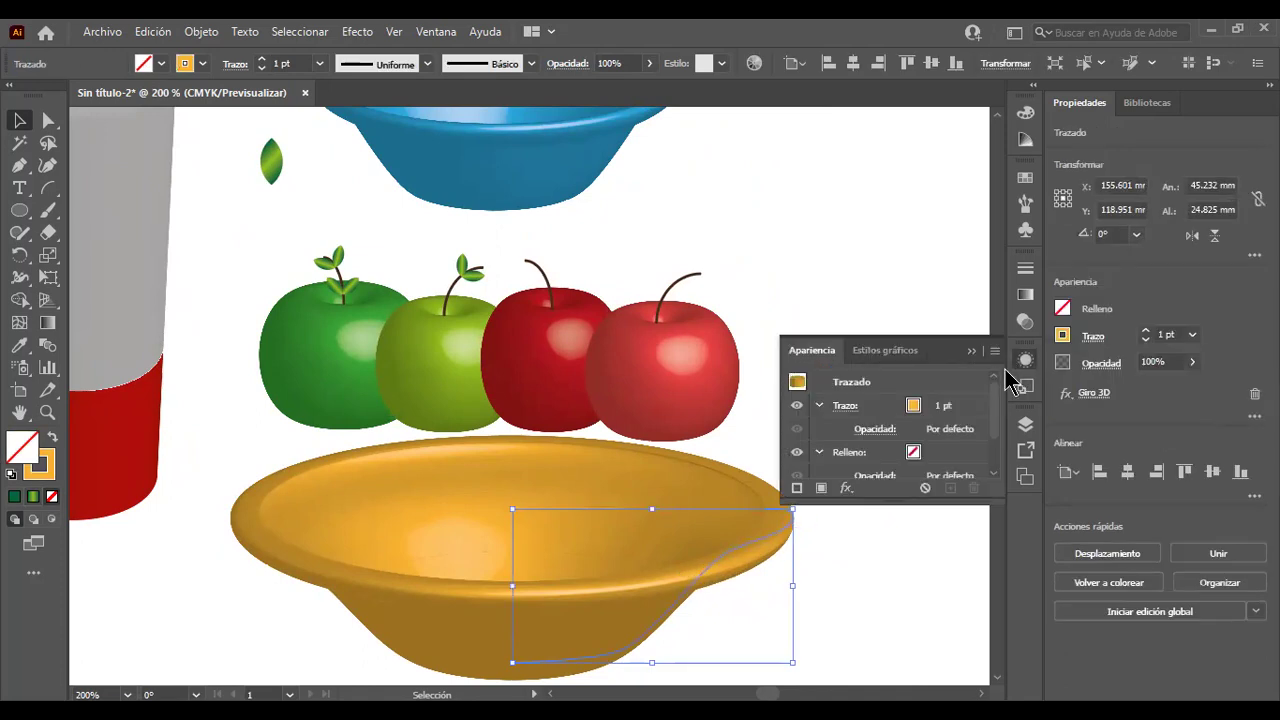
pyautogui.moveTo(996, 424); pyautogui.dragTo(999, 460)
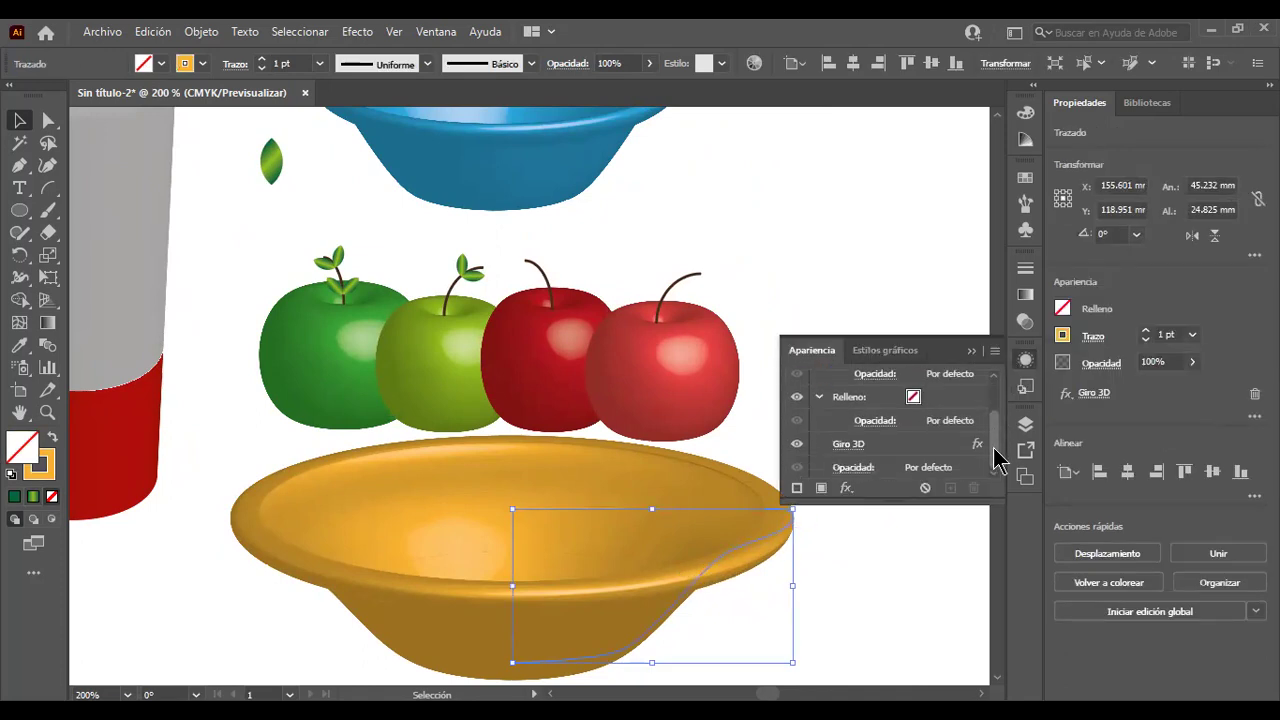
pyautogui.click(797, 452)
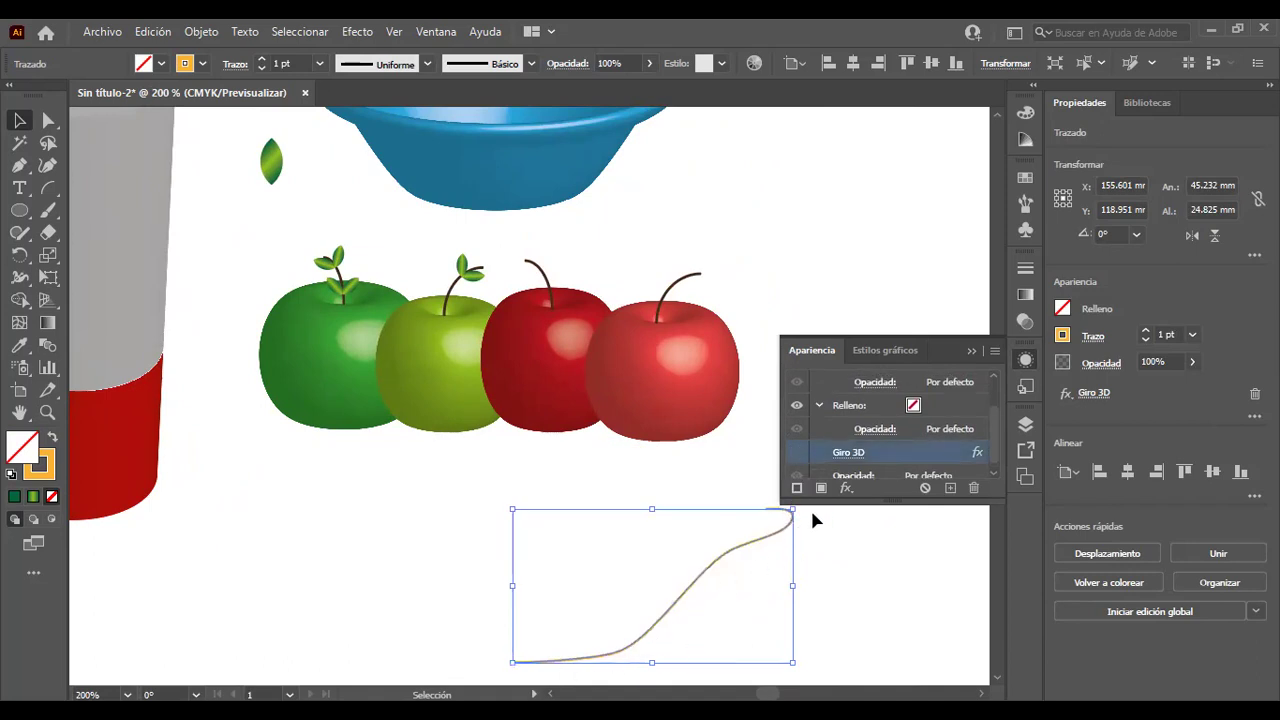
pyautogui.click(797, 453)
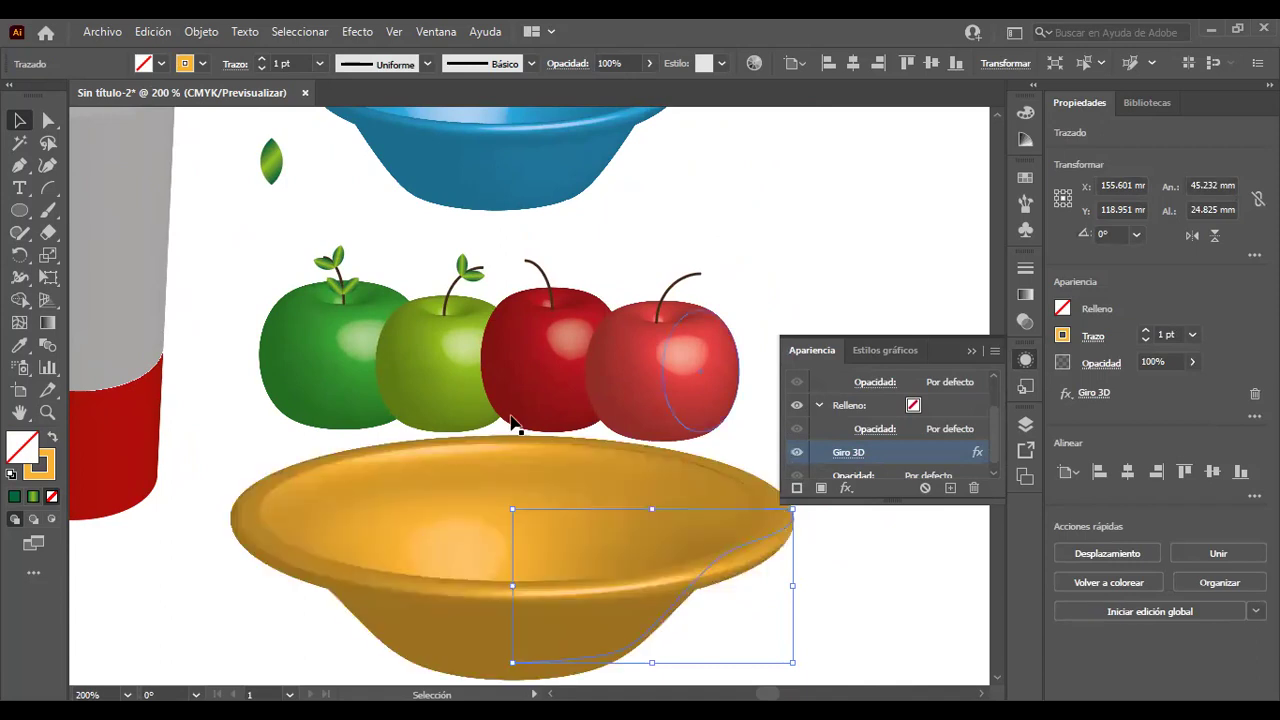
# Hide the dark green apple's Giro 3D, shift its ellipse, restore 3D, and butt it against the yellow-green apple.
pyautogui.click(296, 364)
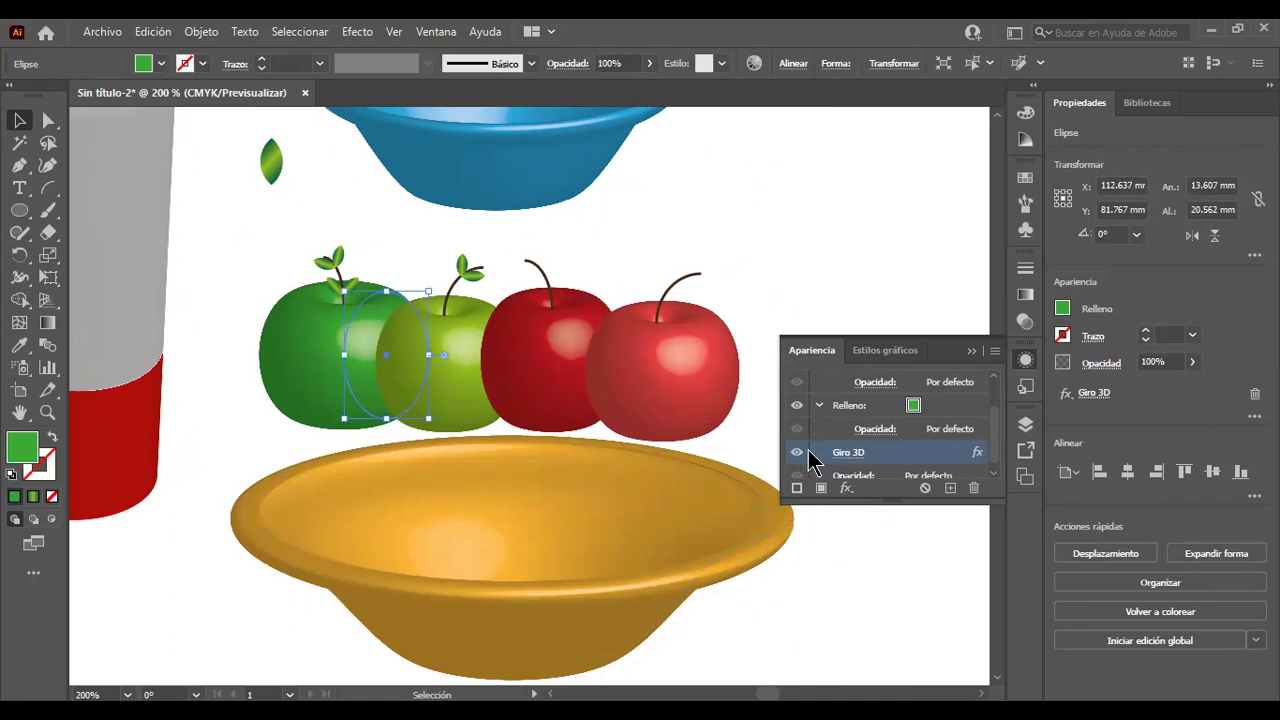
pyautogui.click(797, 453)
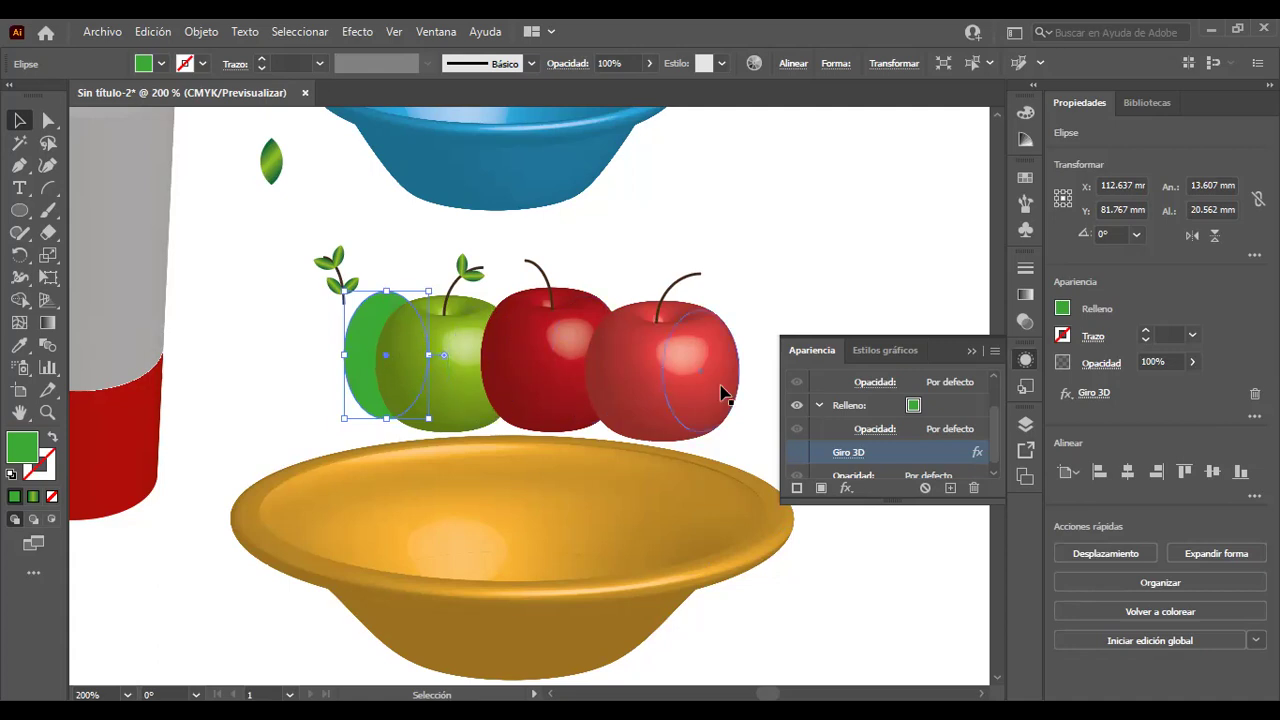
pyautogui.moveTo(373, 378)
pyautogui.mouseDown()
pyautogui.moveTo(300, 395)
pyautogui.moveTo(355, 391)
pyautogui.mouseUp()
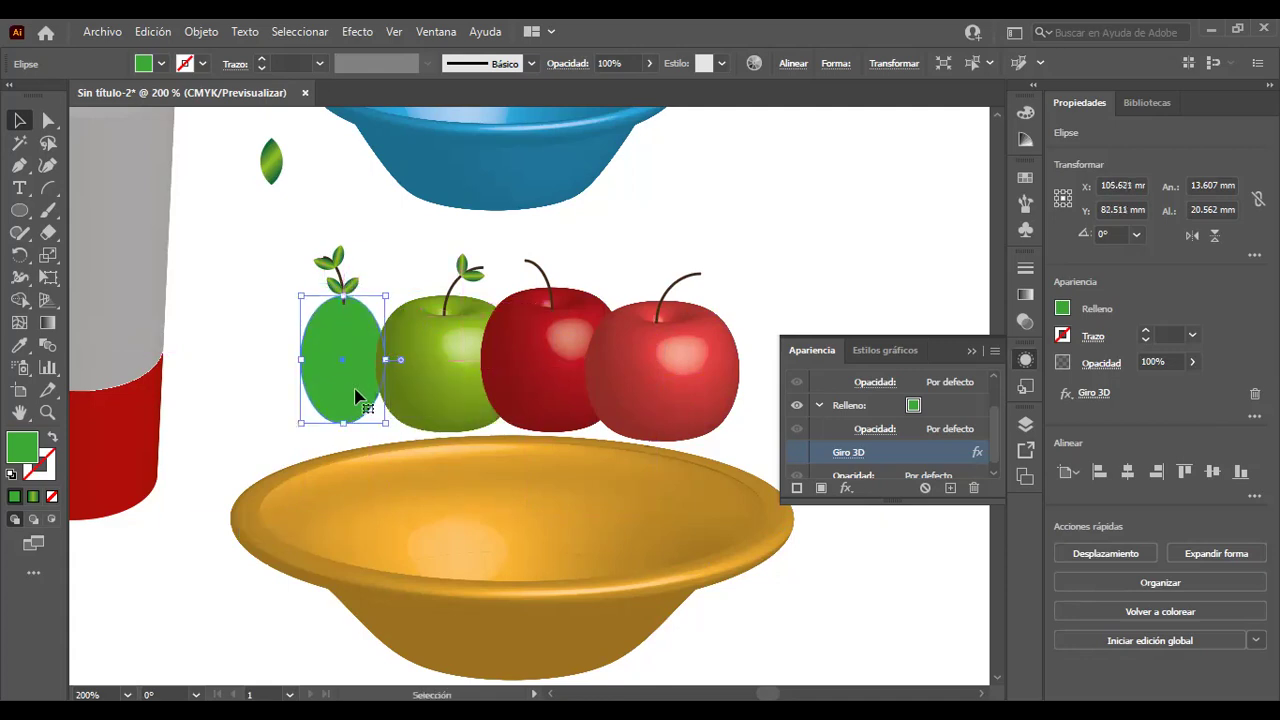
pyautogui.moveTo(355, 391); pyautogui.dragTo(337, 389)
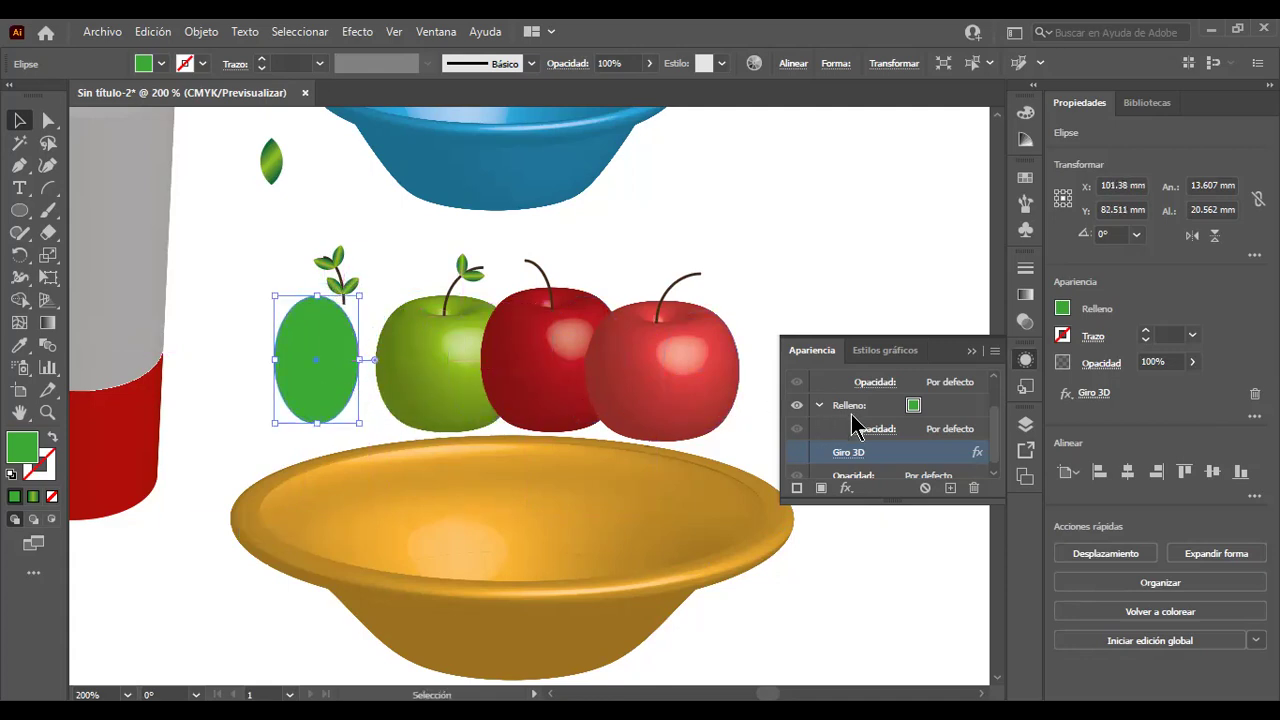
pyautogui.click(798, 452)
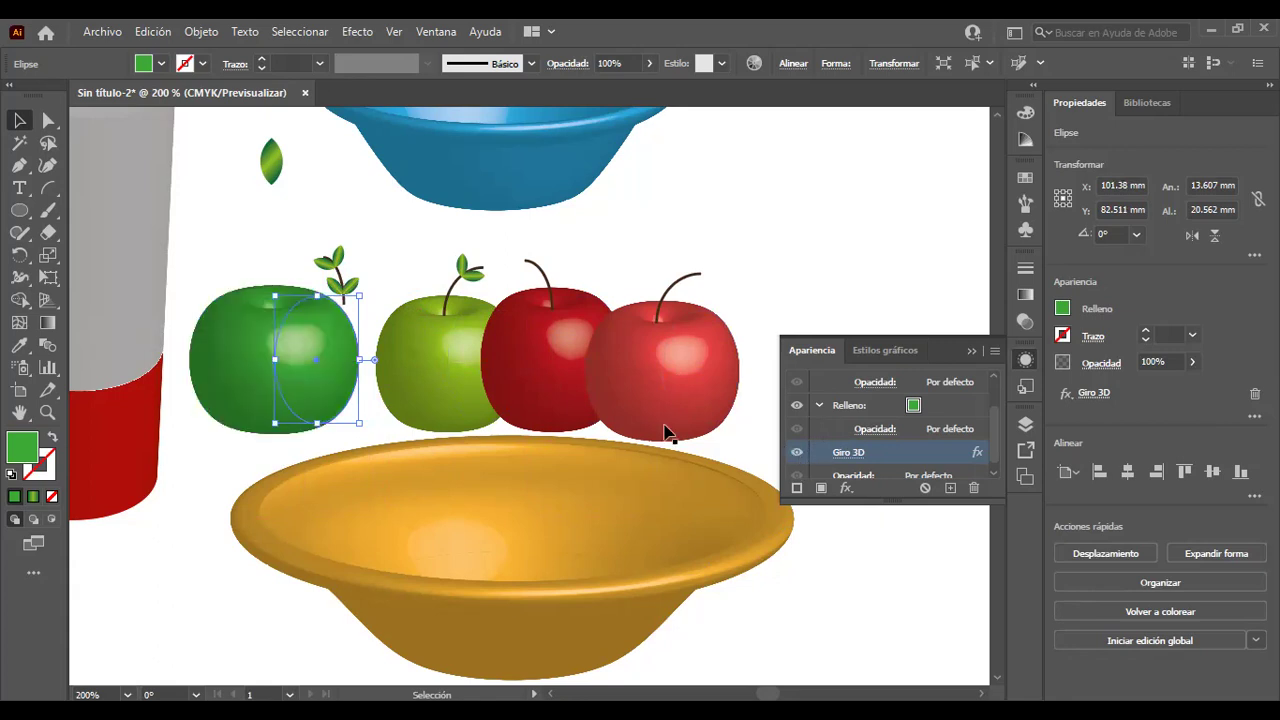
pyautogui.moveTo(331, 360); pyautogui.dragTo(388, 349)
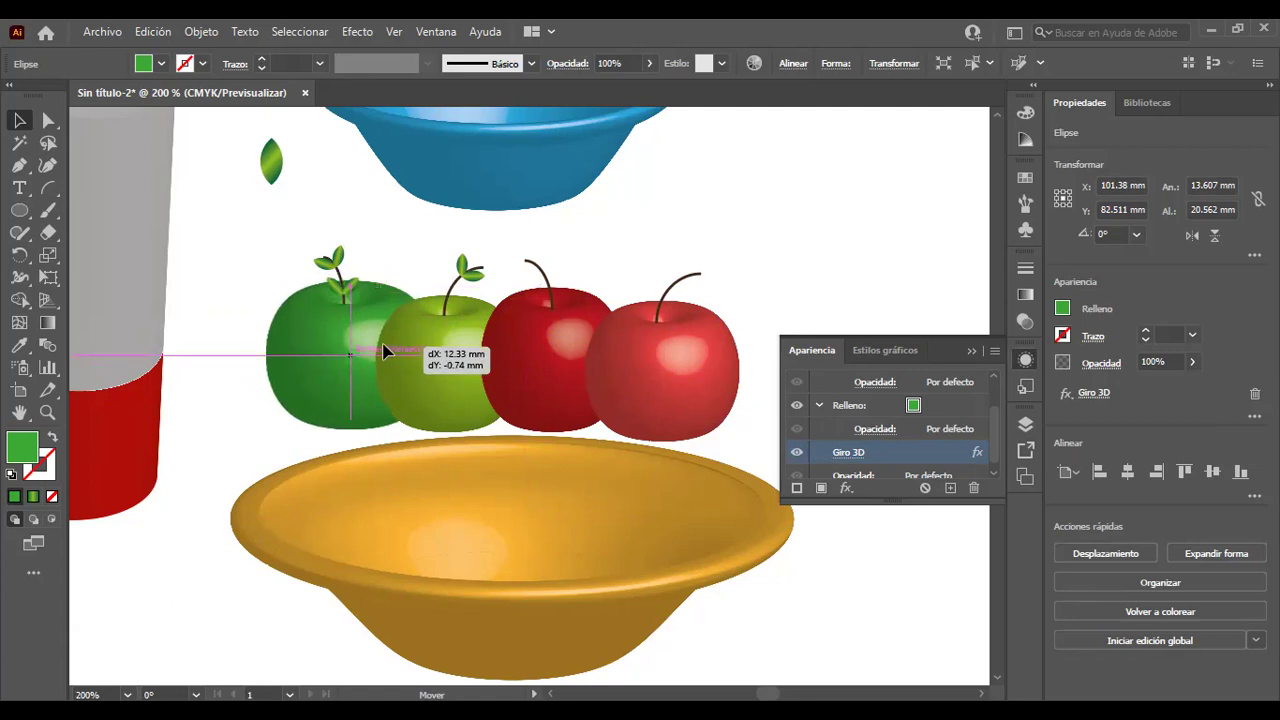
pyautogui.moveTo(388, 349); pyautogui.dragTo(388, 350)
pyautogui.click(409, 244)
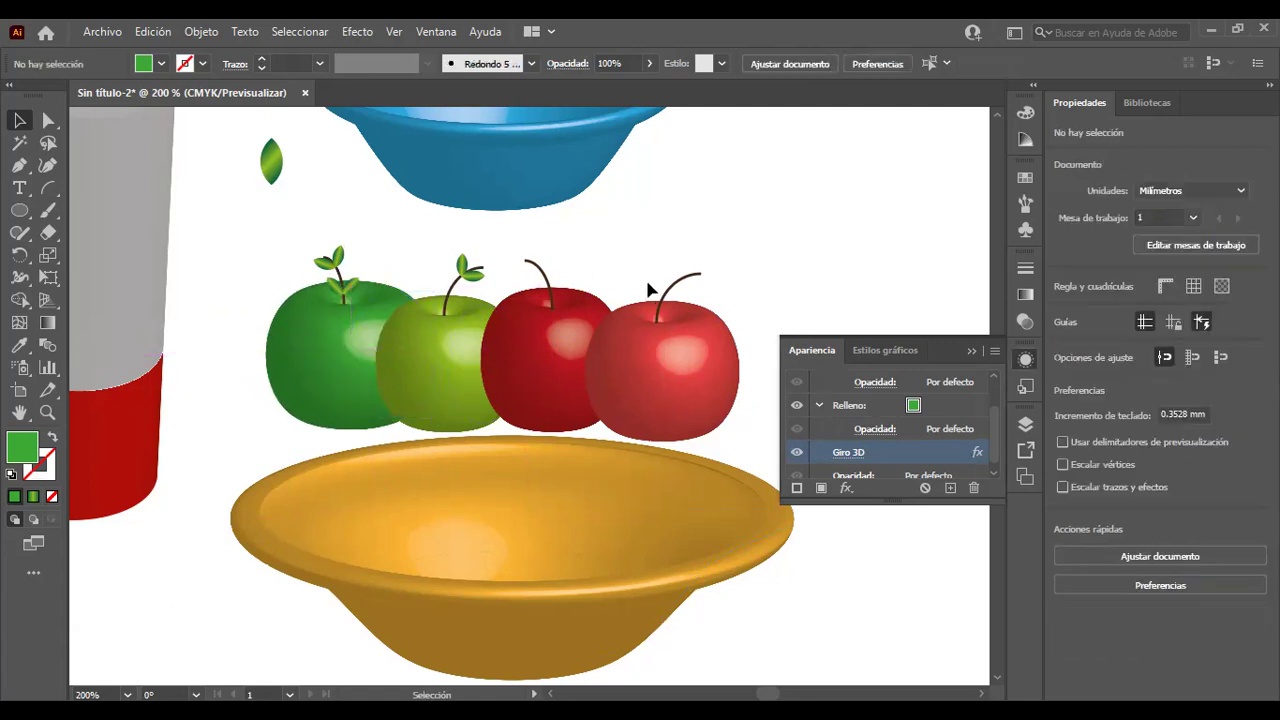
# Duplicate the leaf group onto the dark red apple's stem, rotated to fit its top.
pyautogui.scroll(1, 596, 278)
pyautogui.scroll(2, 596, 278)
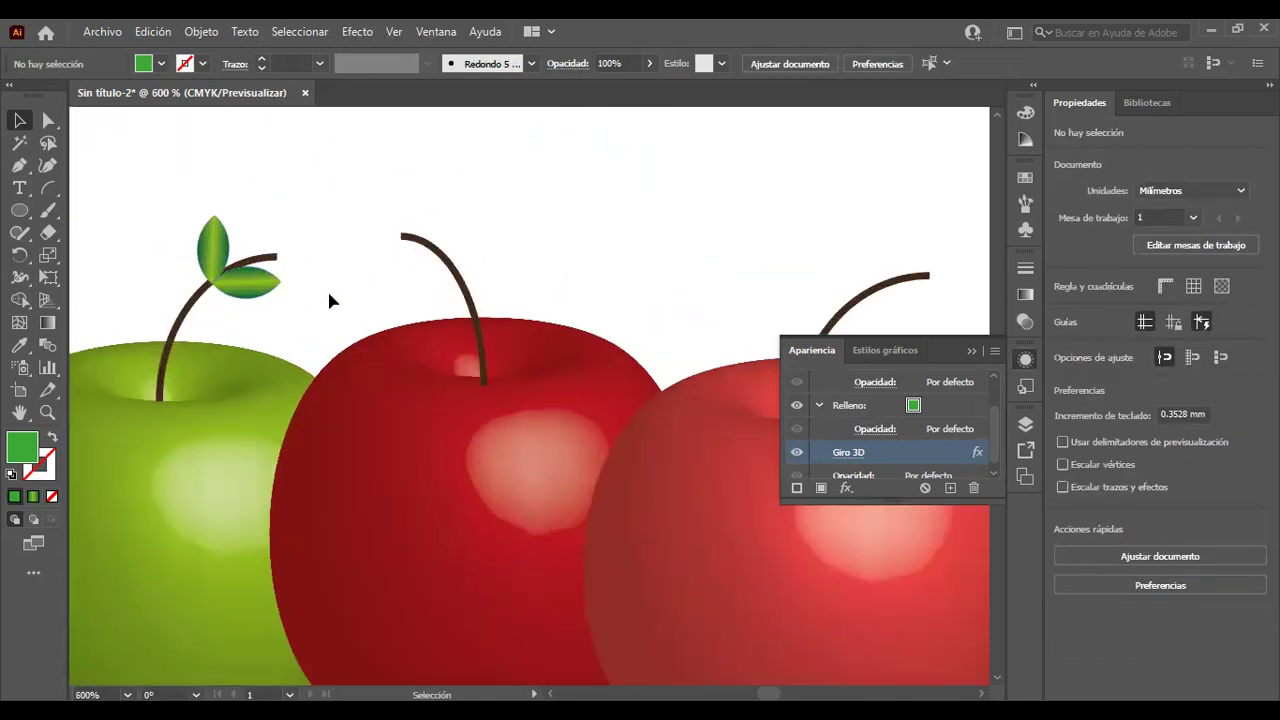
pyautogui.moveTo(330, 300); pyautogui.dragTo(646, 251)
pyautogui.click(575, 258)
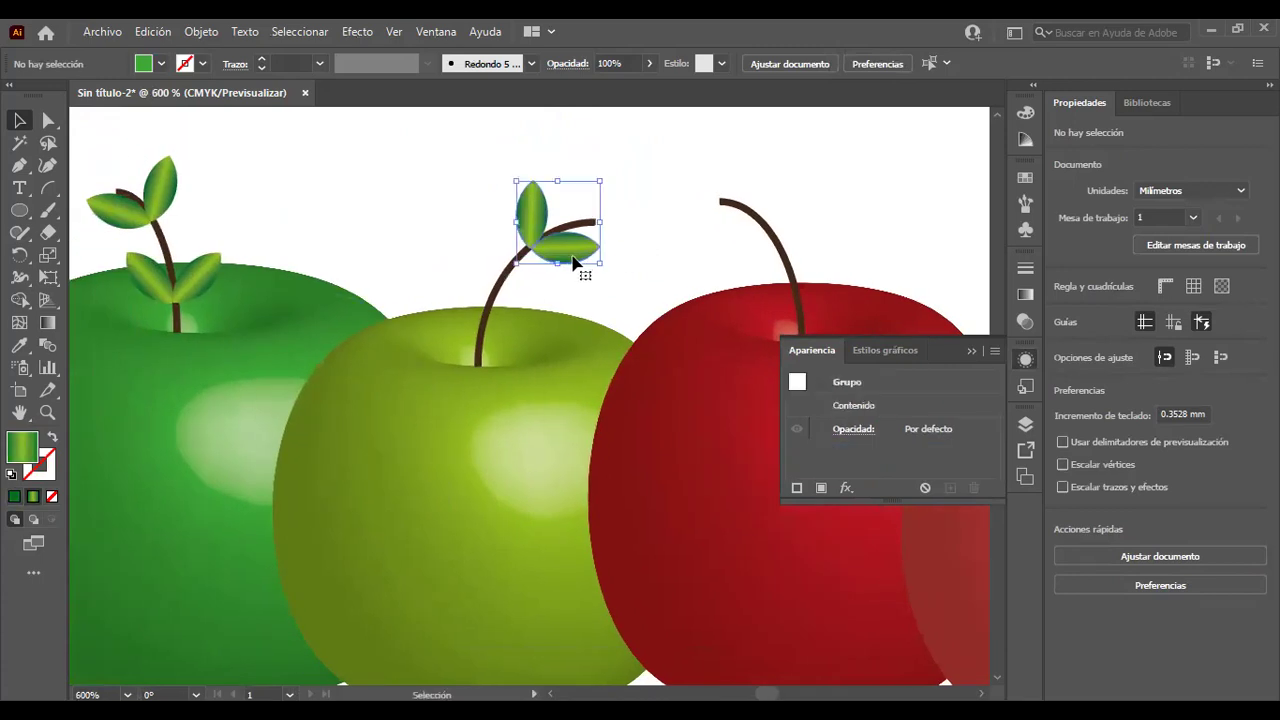
pyautogui.moveTo(575, 258); pyautogui.dragTo(528, 322)
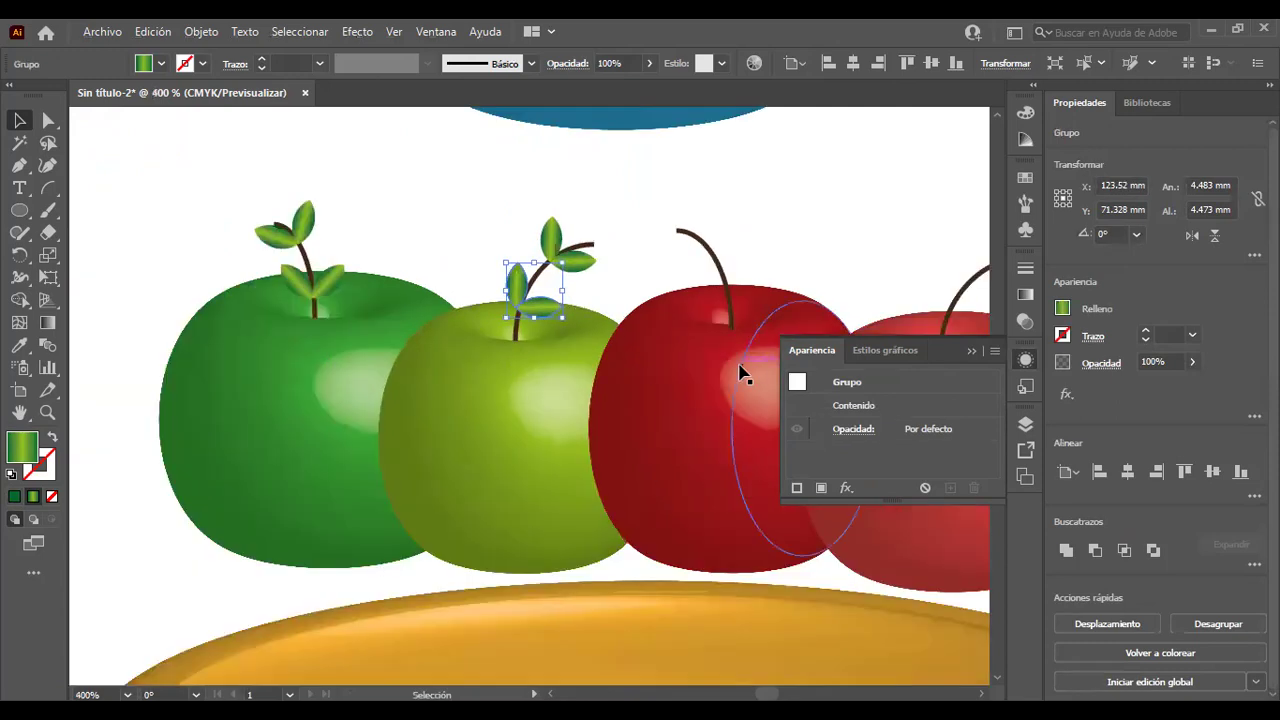
pyautogui.moveTo(640, 377); pyautogui.dragTo(367, 398)
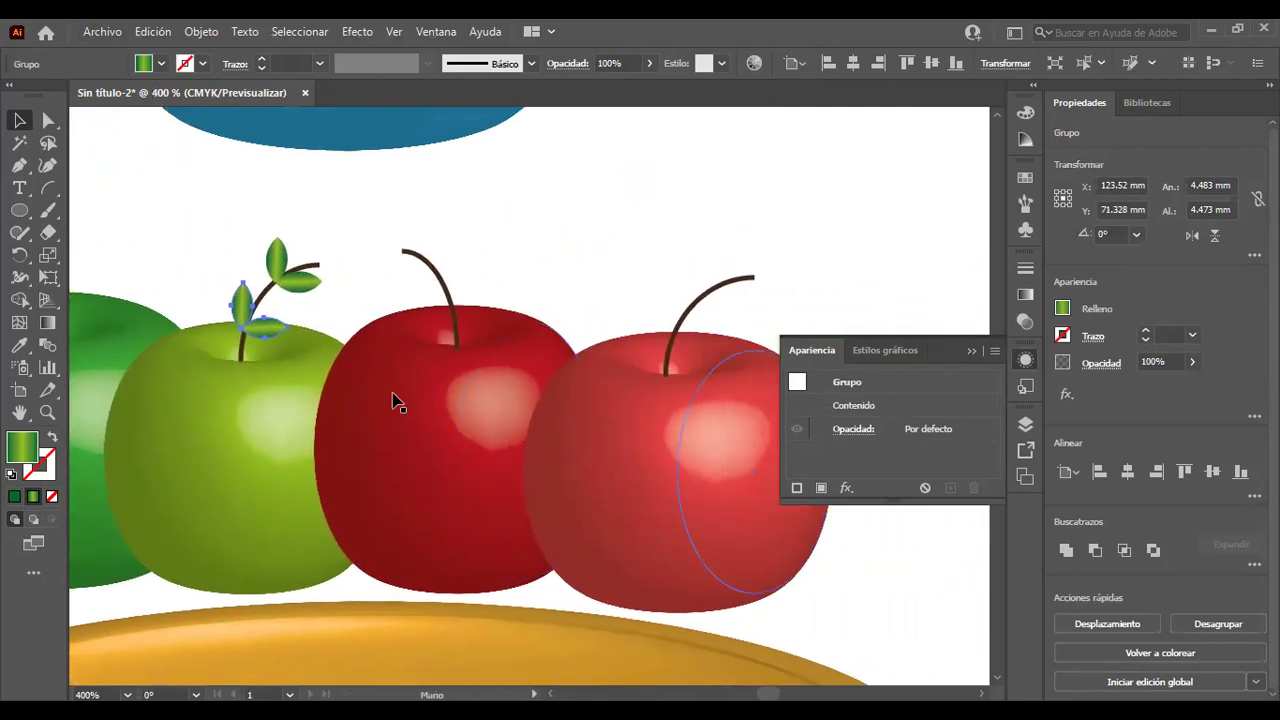
pyautogui.moveTo(274, 339)
pyautogui.mouseDown()
pyautogui.moveTo(305, 297)
pyautogui.moveTo(470, 291)
pyautogui.mouseUp()
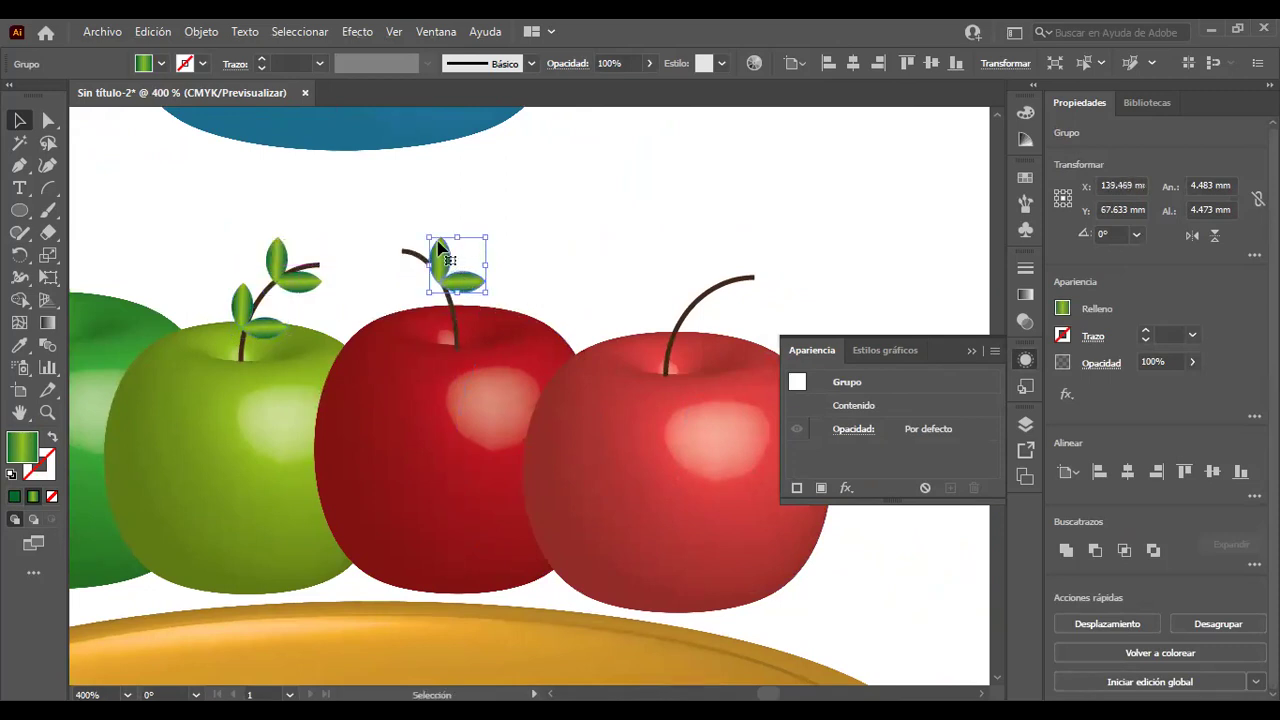
pyautogui.moveTo(428, 230); pyautogui.dragTo(390, 280)
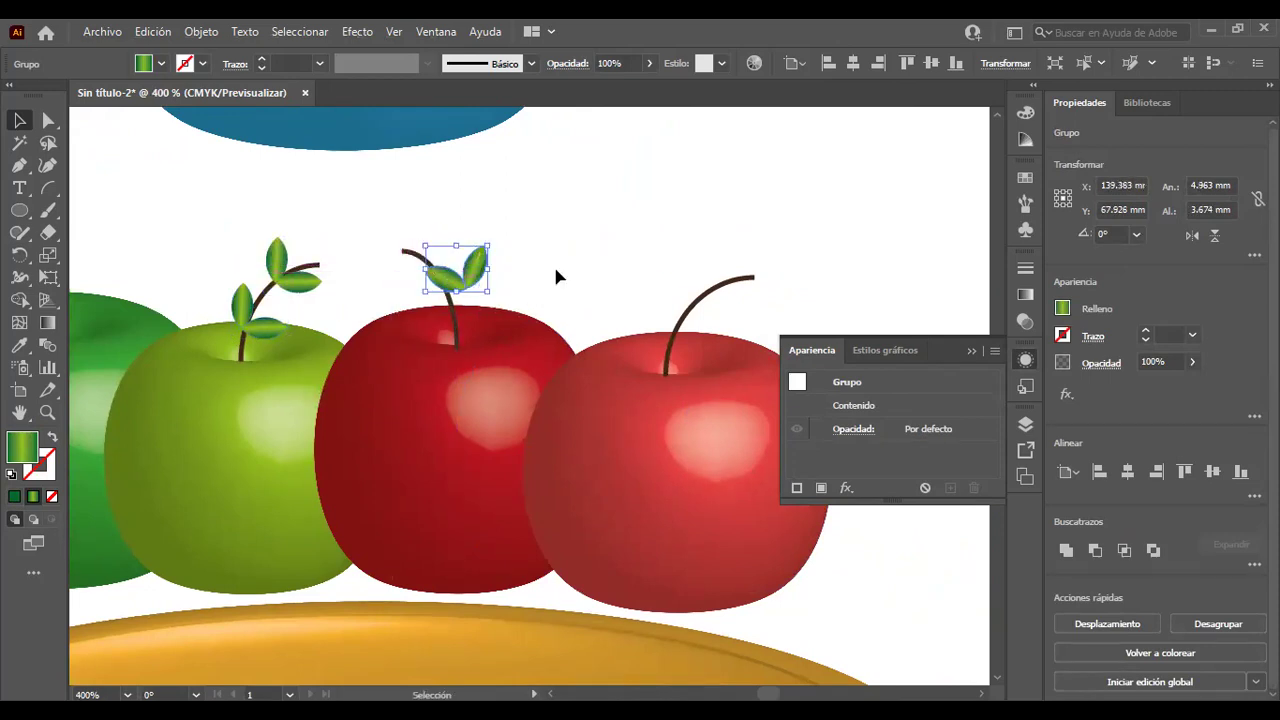
pyautogui.click(553, 265)
pyautogui.moveTo(474, 282)
pyautogui.mouseDown()
pyautogui.moveTo(453, 283)
pyautogui.moveTo(472, 330)
pyautogui.mouseUp()
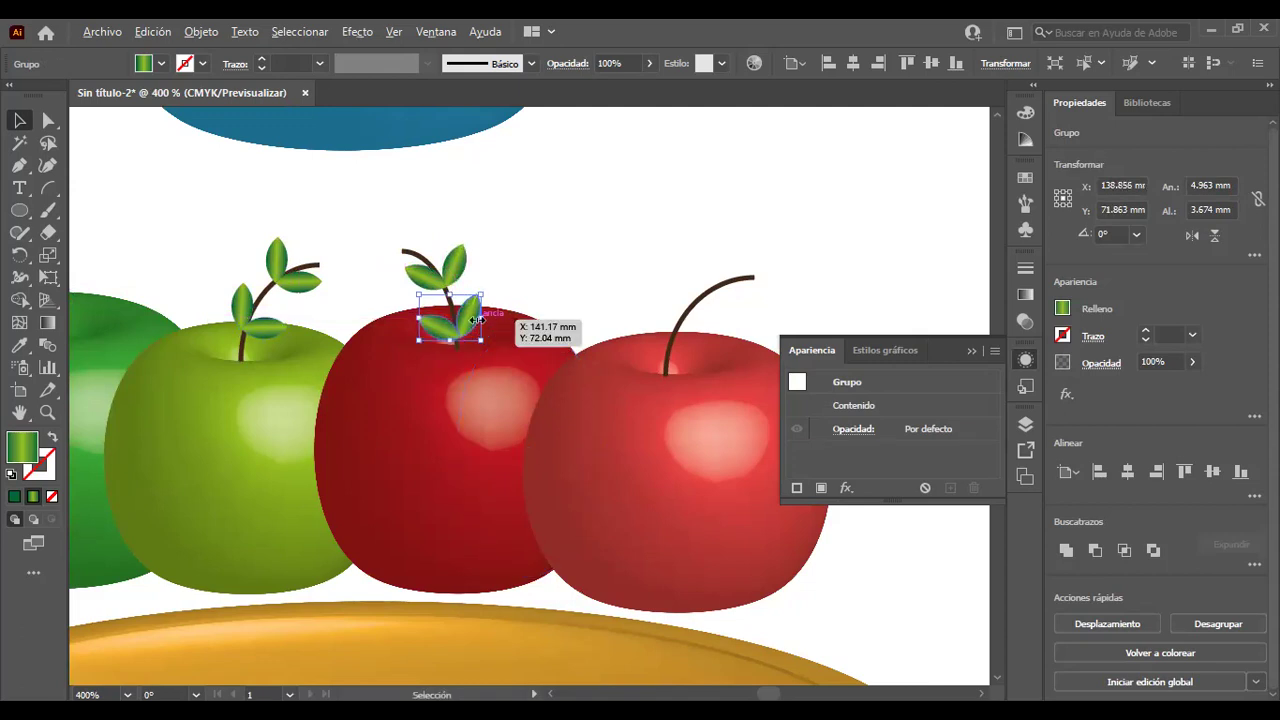
# Place another copy of the leaves on the right red apple's stem.
pyautogui.moveTo(464, 307)
pyautogui.mouseDown()
pyautogui.moveTo(793, 260)
pyautogui.moveTo(725, 312)
pyautogui.moveTo(695, 356)
pyautogui.mouseUp()
pyautogui.click(793, 260)
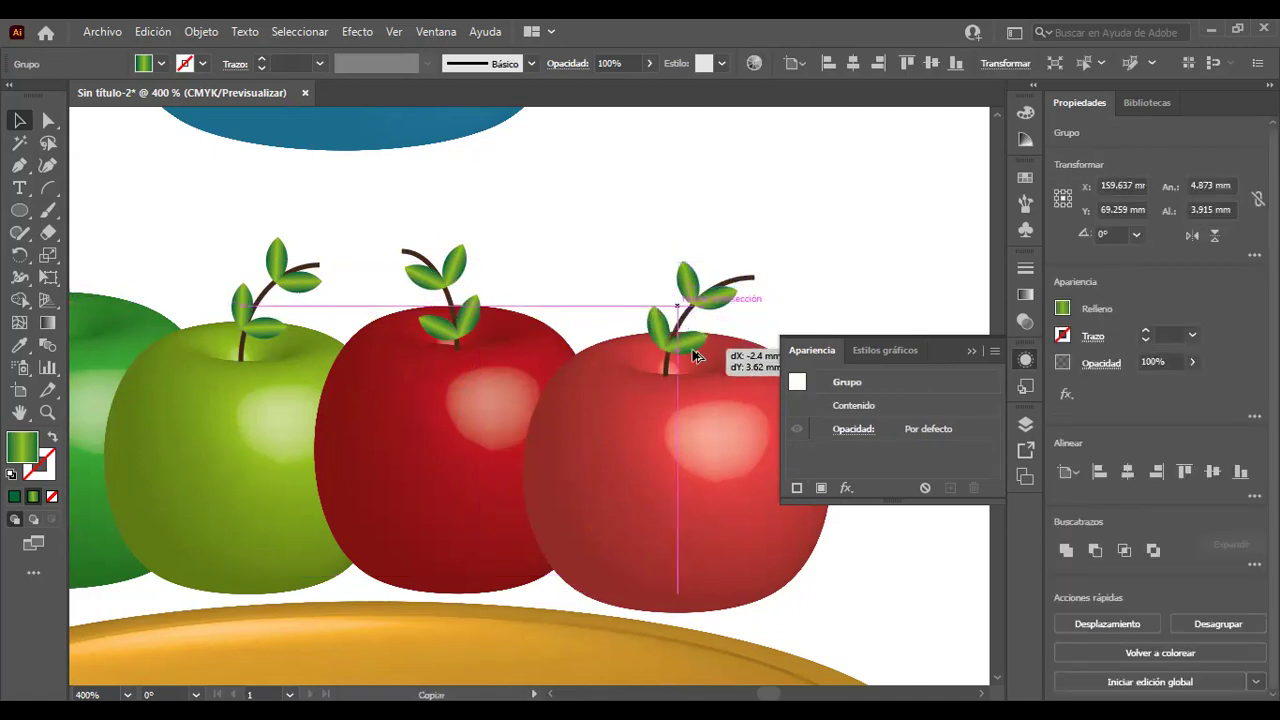
pyautogui.moveTo(695, 356); pyautogui.dragTo(695, 356)
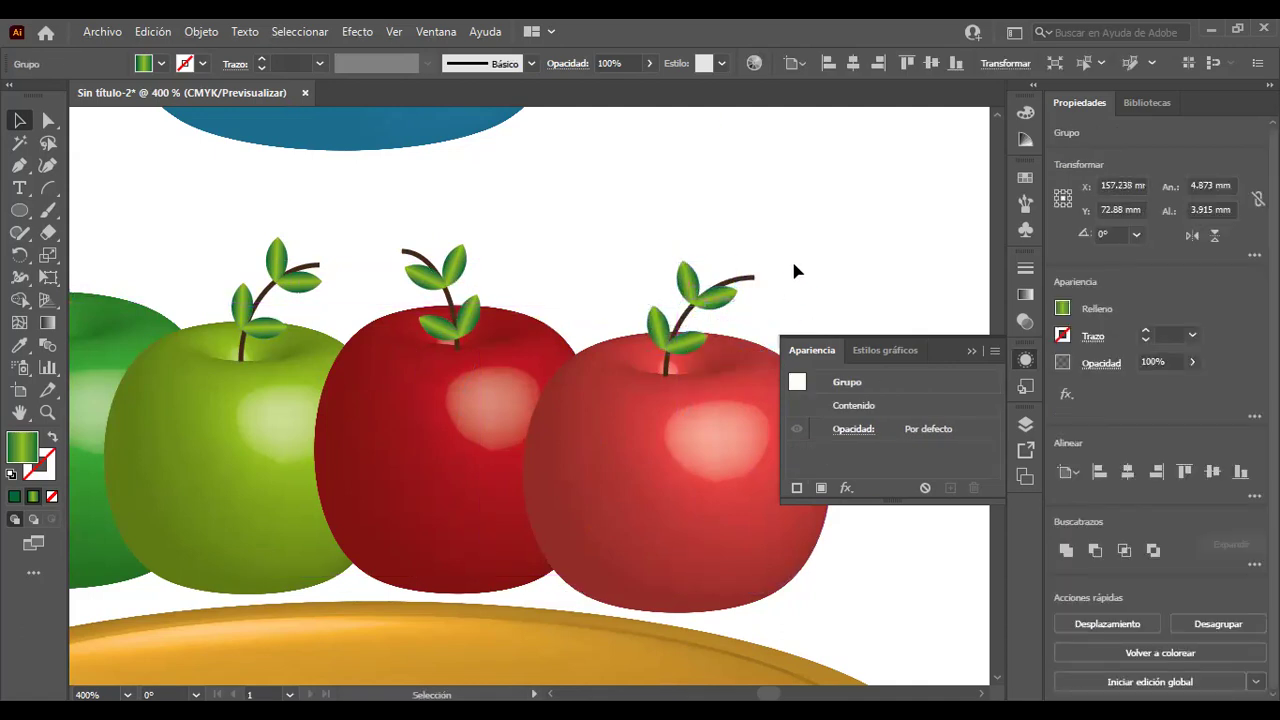
pyautogui.click(793, 270)
pyautogui.scroll(-3, 640, 220)
# Collapse the Apariencia panel and review the four leafy apples between the blue and orange bowls.
pyautogui.scroll(2, 640, 220)
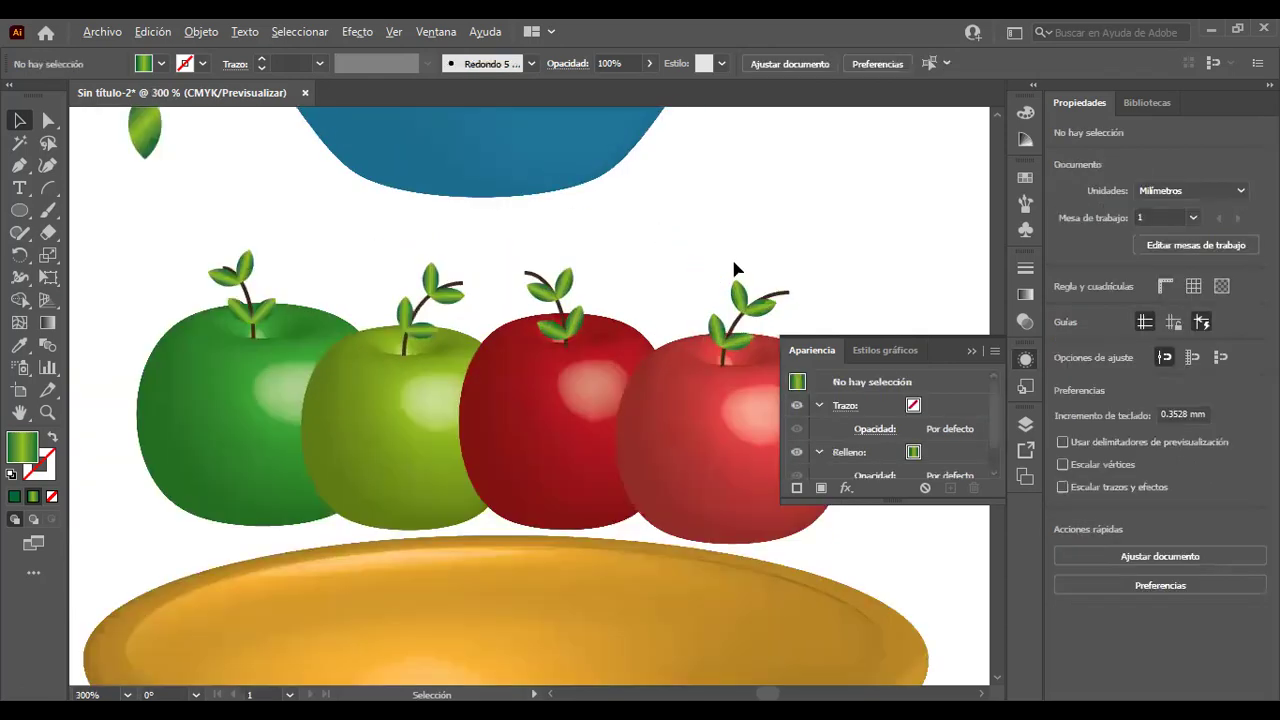
pyautogui.click(969, 352)
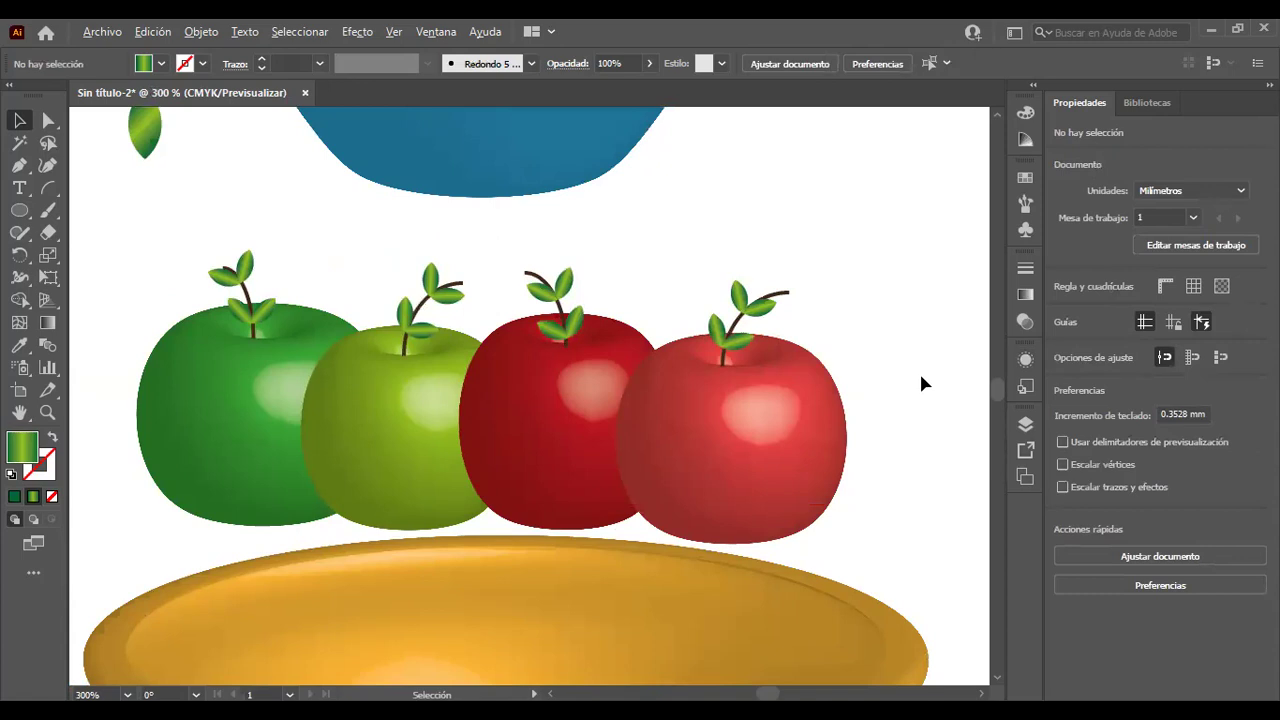
pyautogui.scroll(-1, 921, 378)
pyautogui.scroll(1, 878, 437)
pyautogui.scroll(-1, 878, 429)
pyautogui.moveTo(886, 449); pyautogui.dragTo(812, 341)
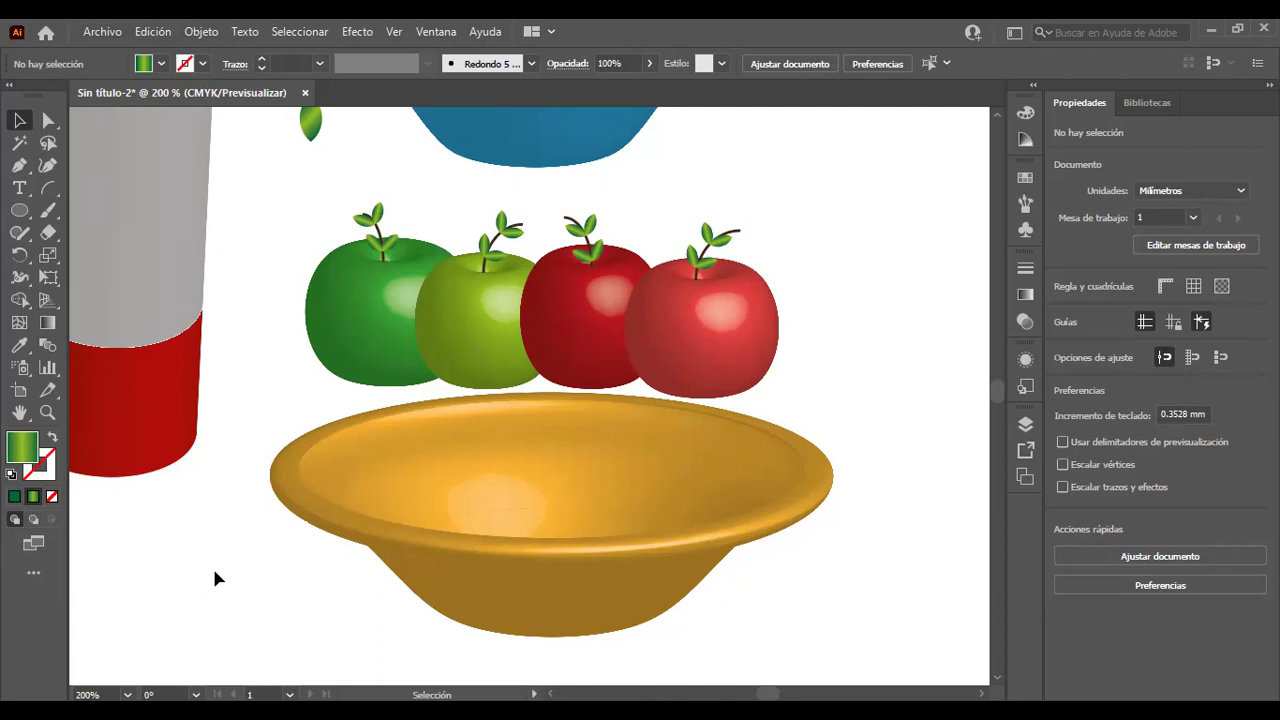
pyautogui.scroll(-3, 360, 520)
pyautogui.scroll(2, 215, 482)
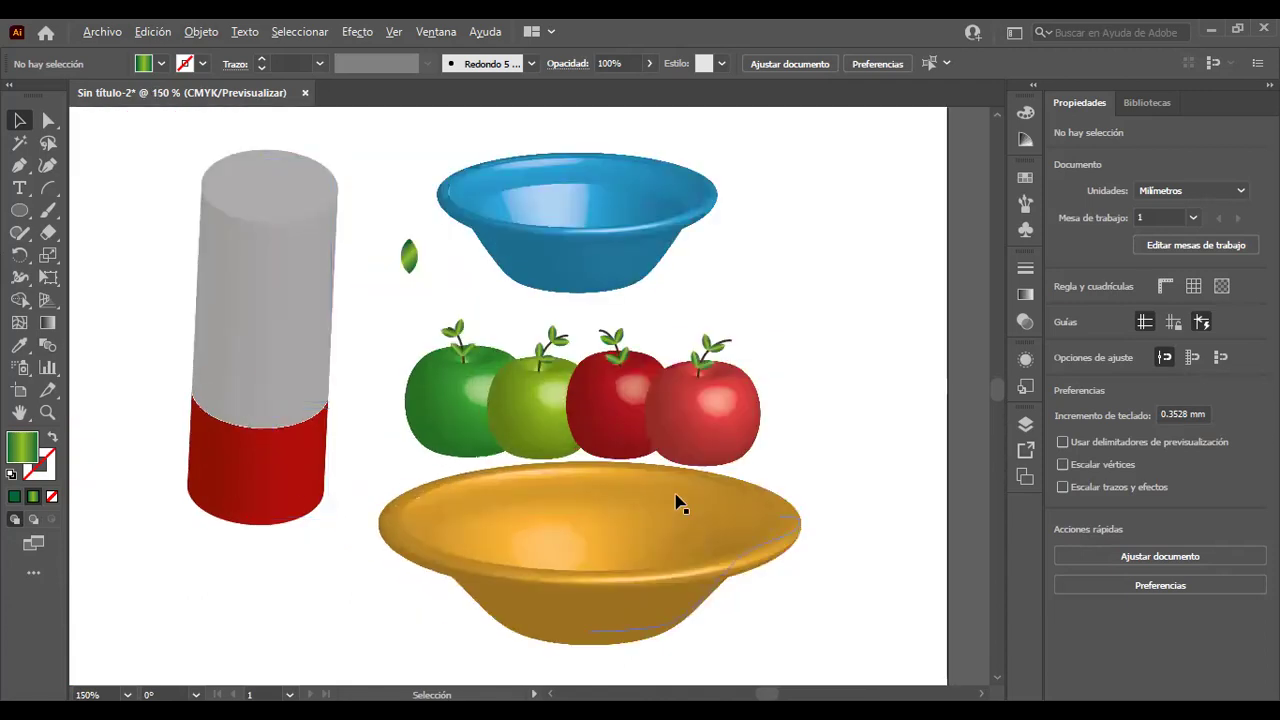
pyautogui.scroll(1, 826, 500)
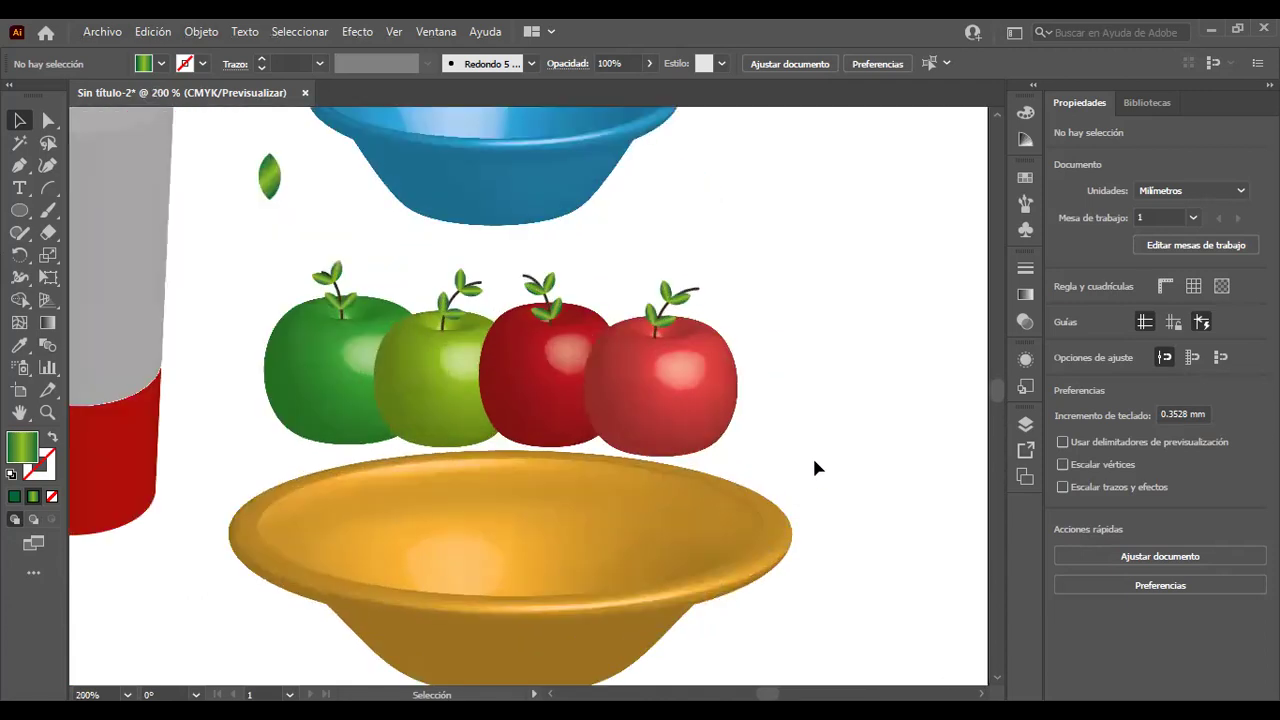
pyautogui.scroll(-2, 814, 465)
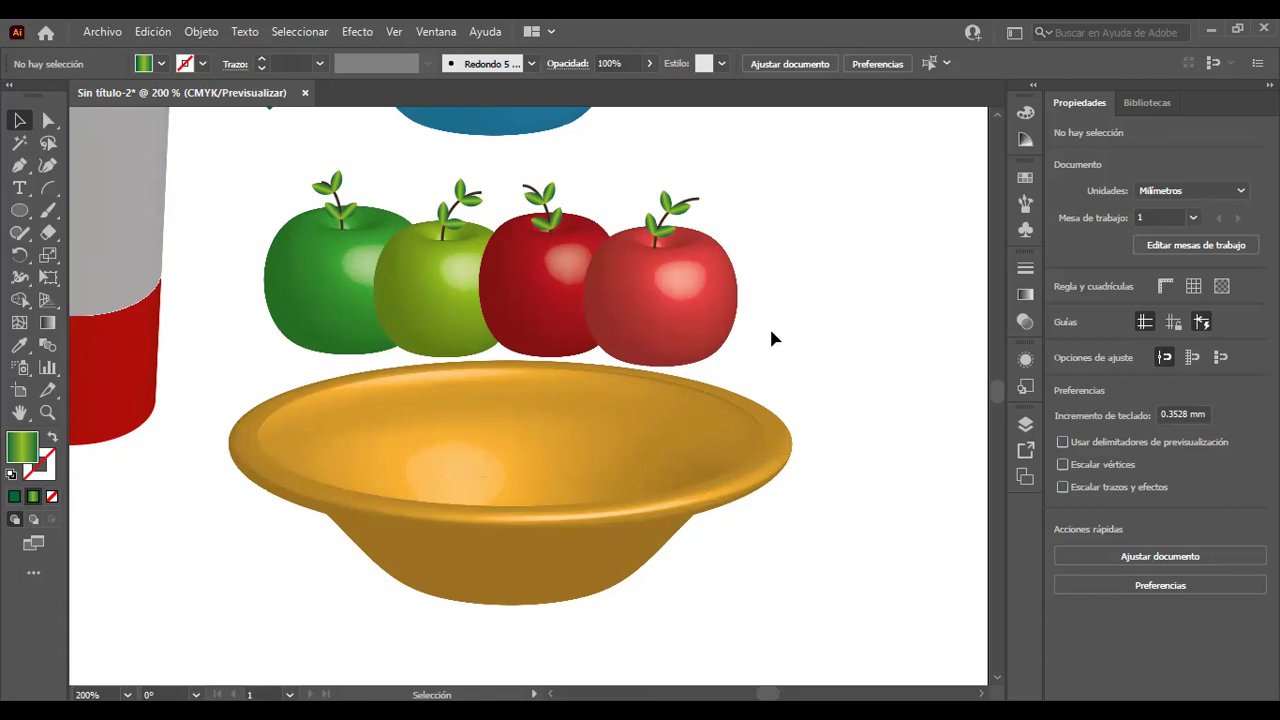
# Group the four apples together.
pyautogui.keyDown('alt'); pyautogui.scroll(-1, 793, 350); pyautogui.keyUp('alt')
pyautogui.keyDown('alt'); pyautogui.scroll(2, 793, 350); pyautogui.keyUp('alt')
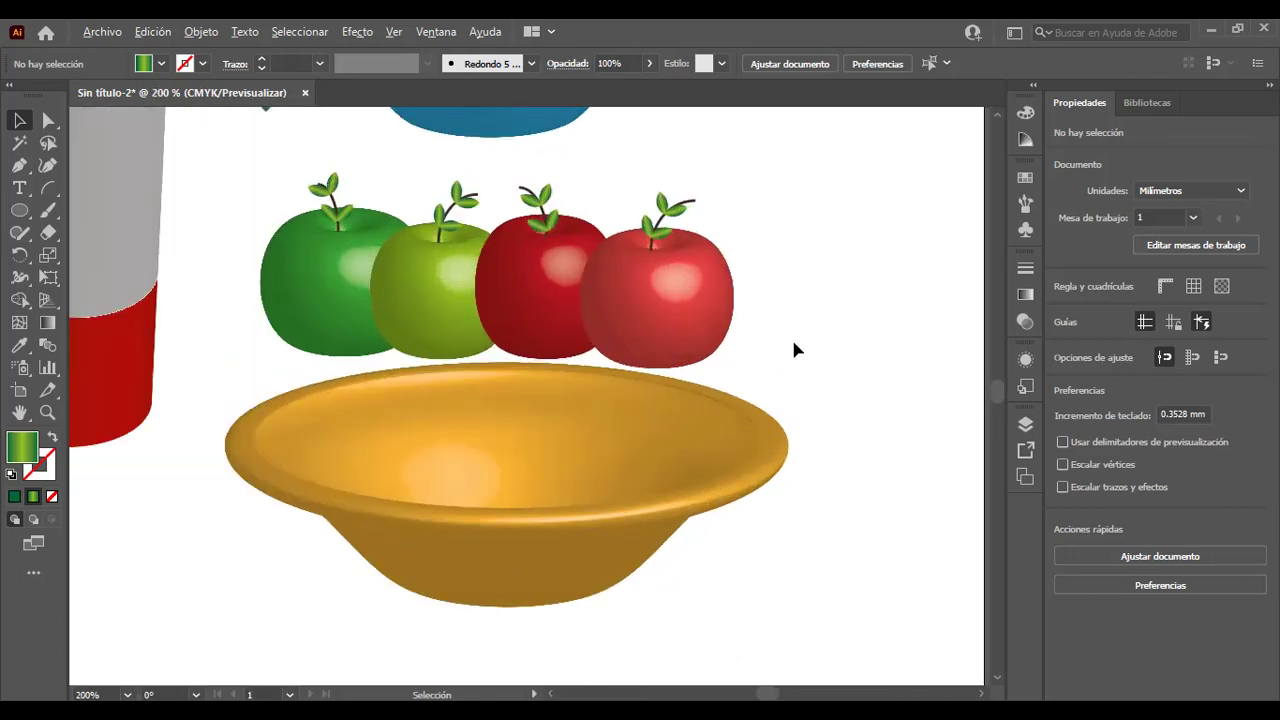
pyautogui.keyDown('alt'); pyautogui.scroll(-1, 793, 349); pyautogui.keyUp('alt')
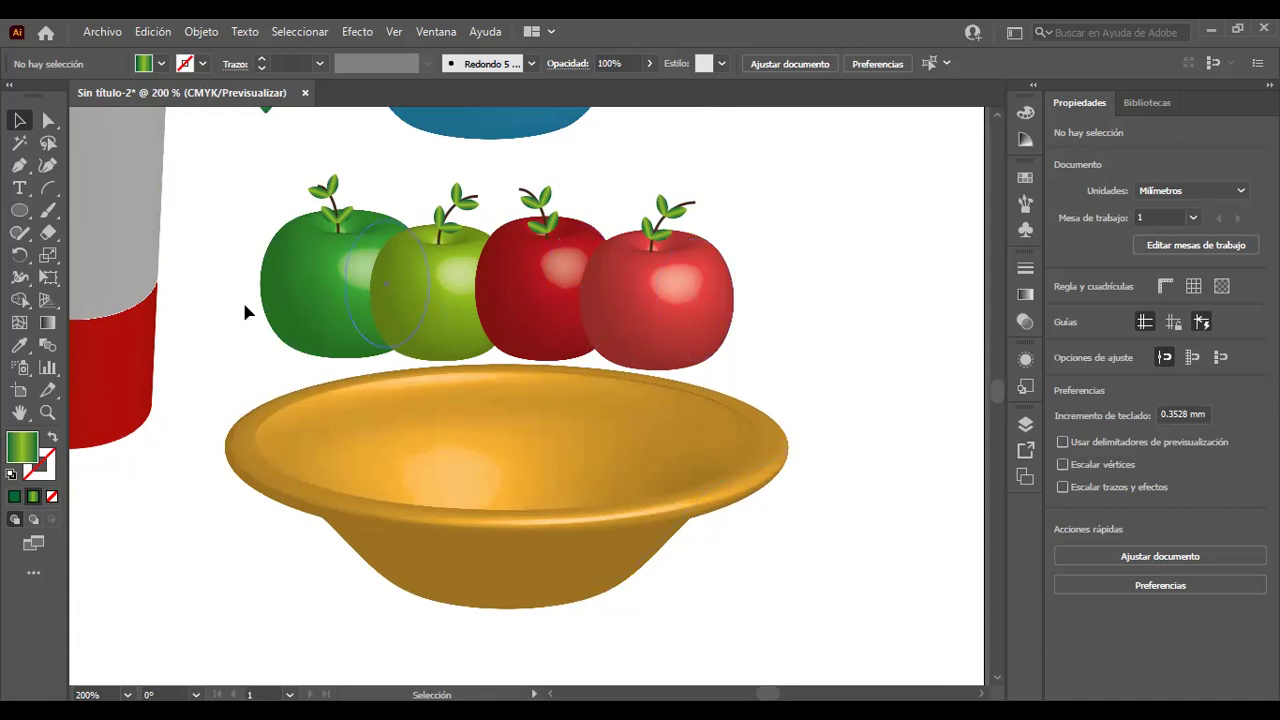
pyautogui.moveTo(256, 170); pyautogui.dragTo(822, 306)
pyautogui.hotkey('ctrl', 'g')
# Keep the apple group above the bowl and stretch it slightly taller.
pyautogui.click(797, 317)
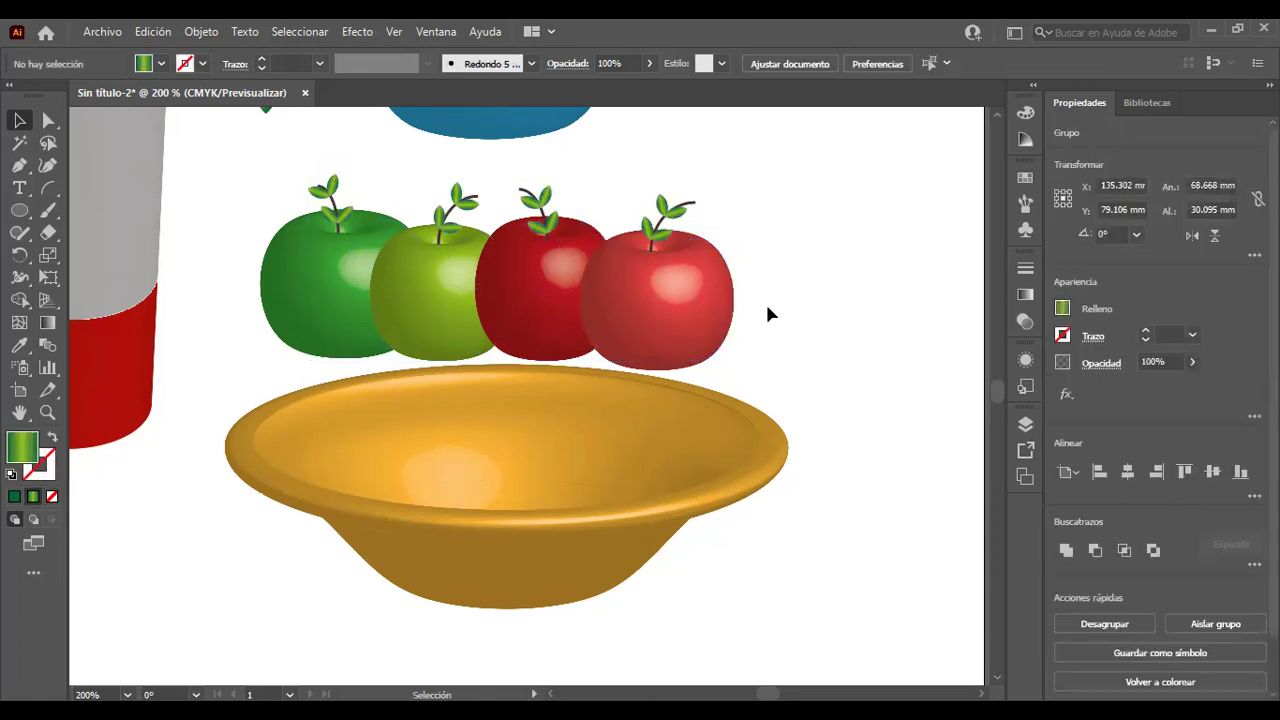
pyautogui.moveTo(677, 317)
pyautogui.mouseDown()
pyautogui.moveTo(670, 433)
pyautogui.moveTo(676, 263)
pyautogui.moveTo(677, 458)
pyautogui.moveTo(710, 467)
pyautogui.mouseUp()
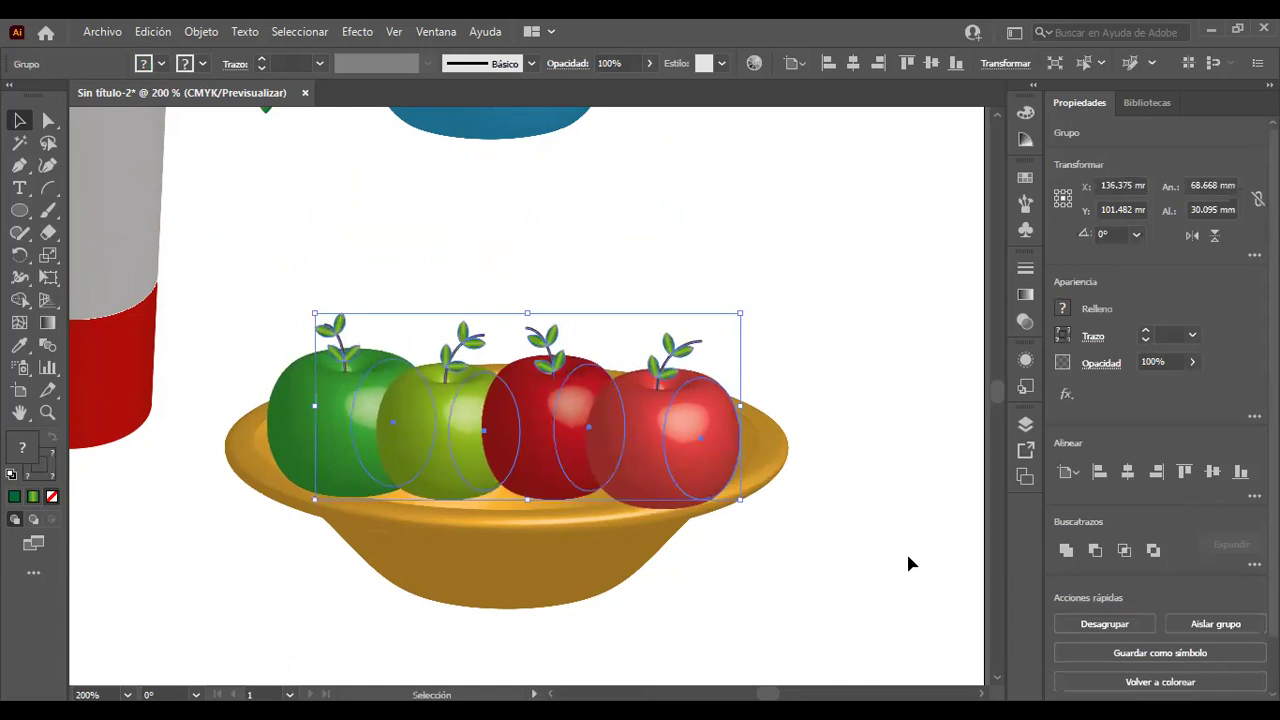
pyautogui.click(846, 509)
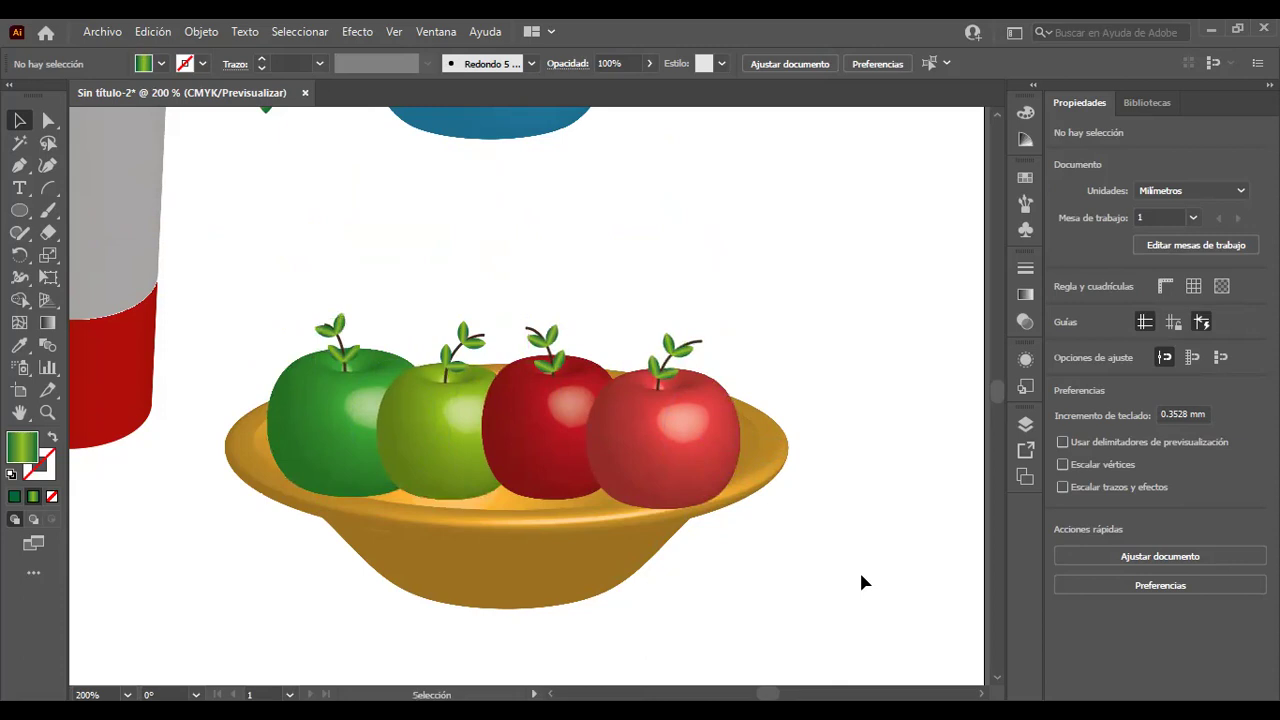
pyautogui.moveTo(691, 457); pyautogui.dragTo(705, 290)
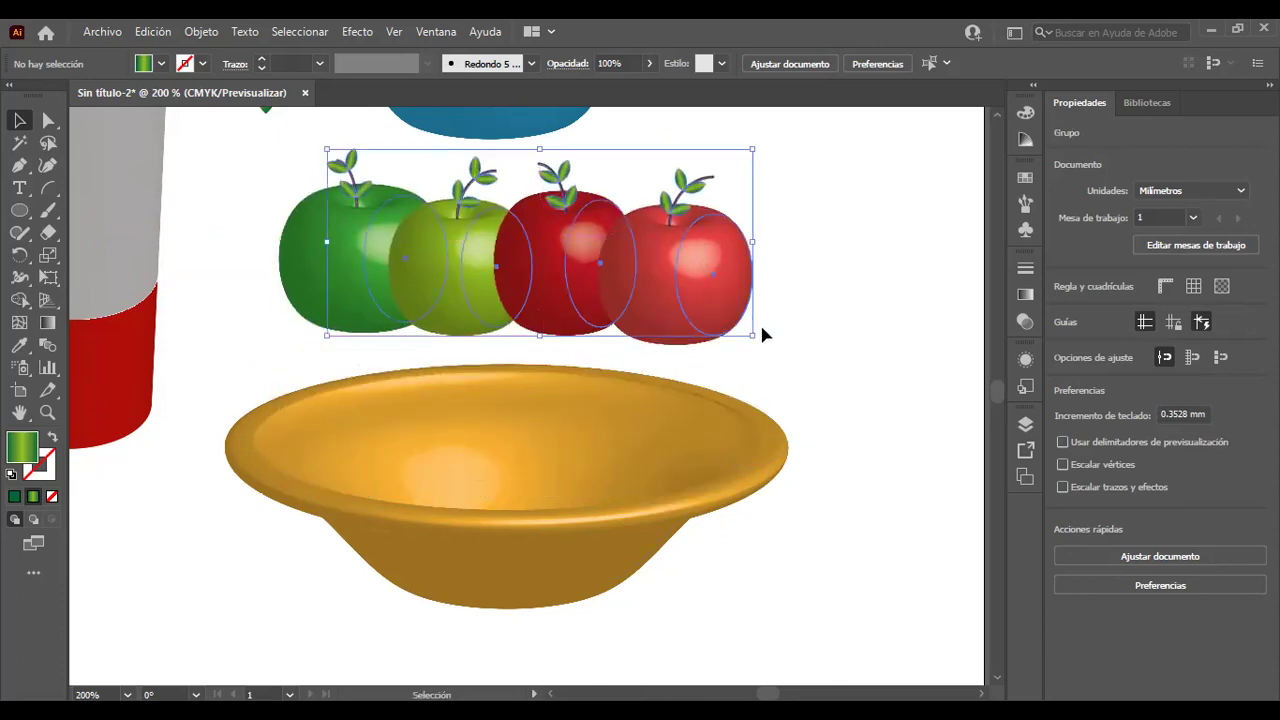
pyautogui.moveTo(542, 343); pyautogui.dragTo(542, 362)
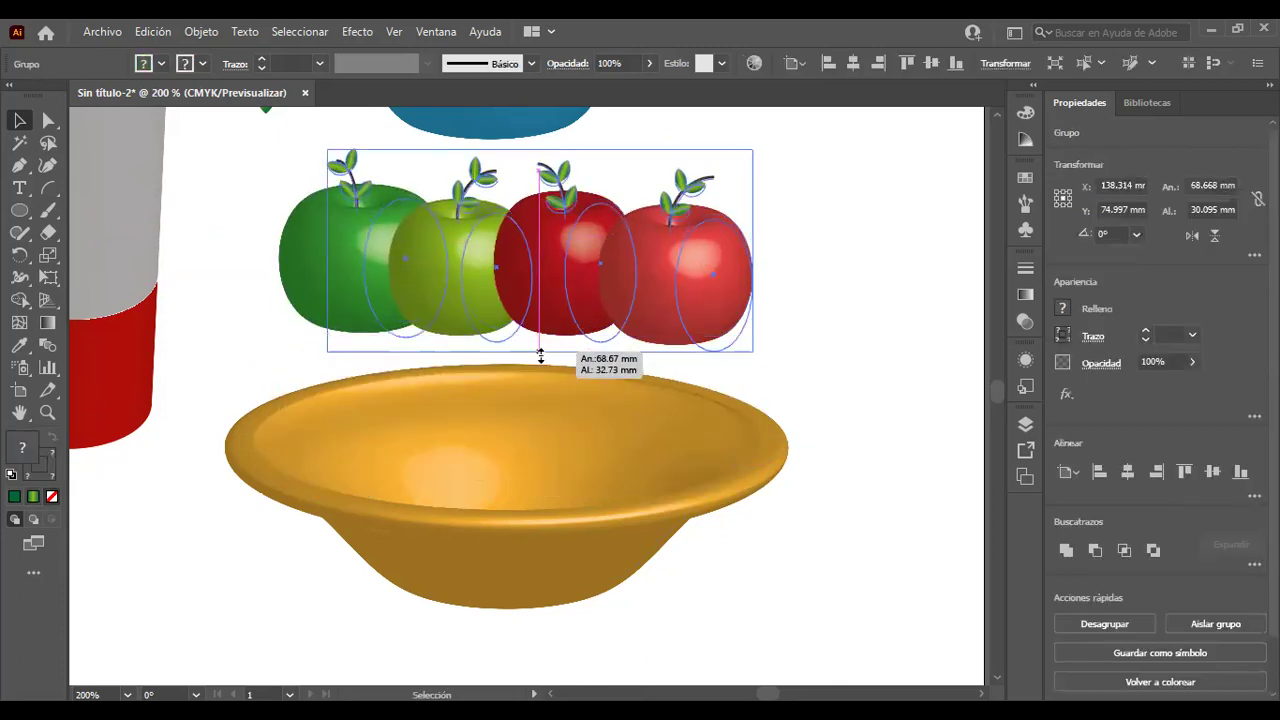
pyautogui.click(855, 397)
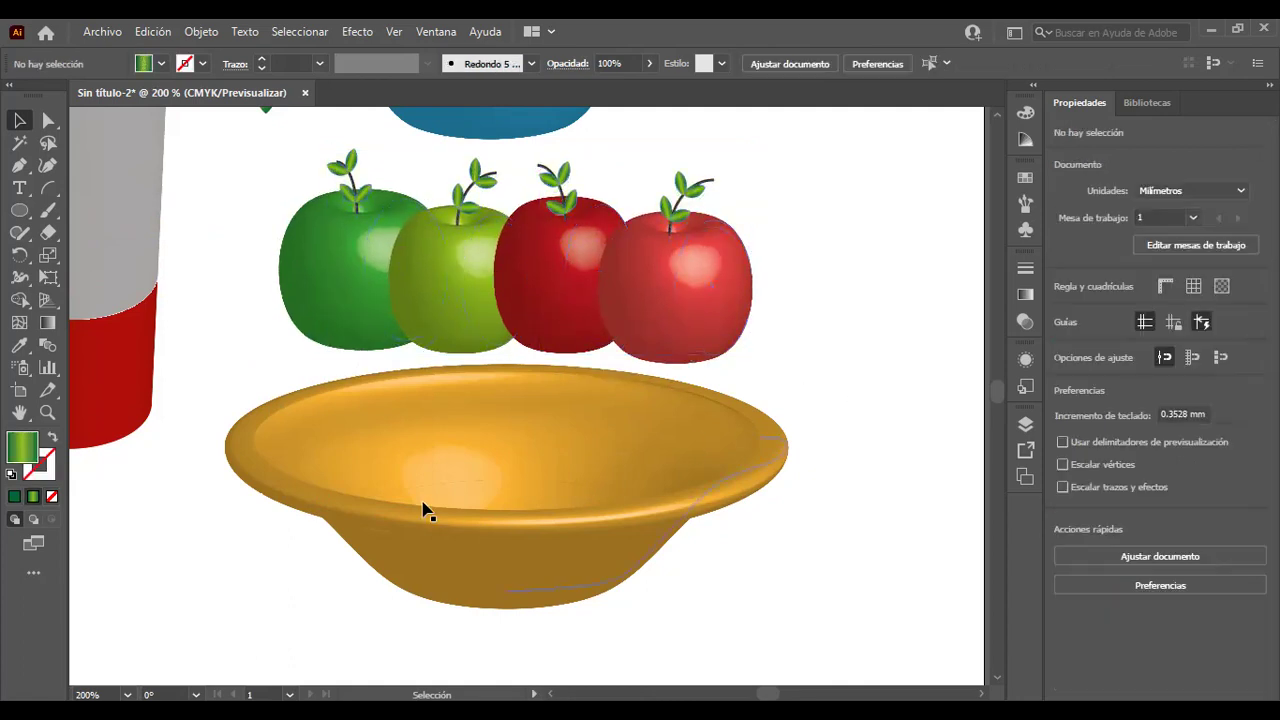
# Lower the bowl about 5 mm and bring empty canvas below into view.
pyautogui.moveTo(573, 460); pyautogui.dragTo(573, 538)
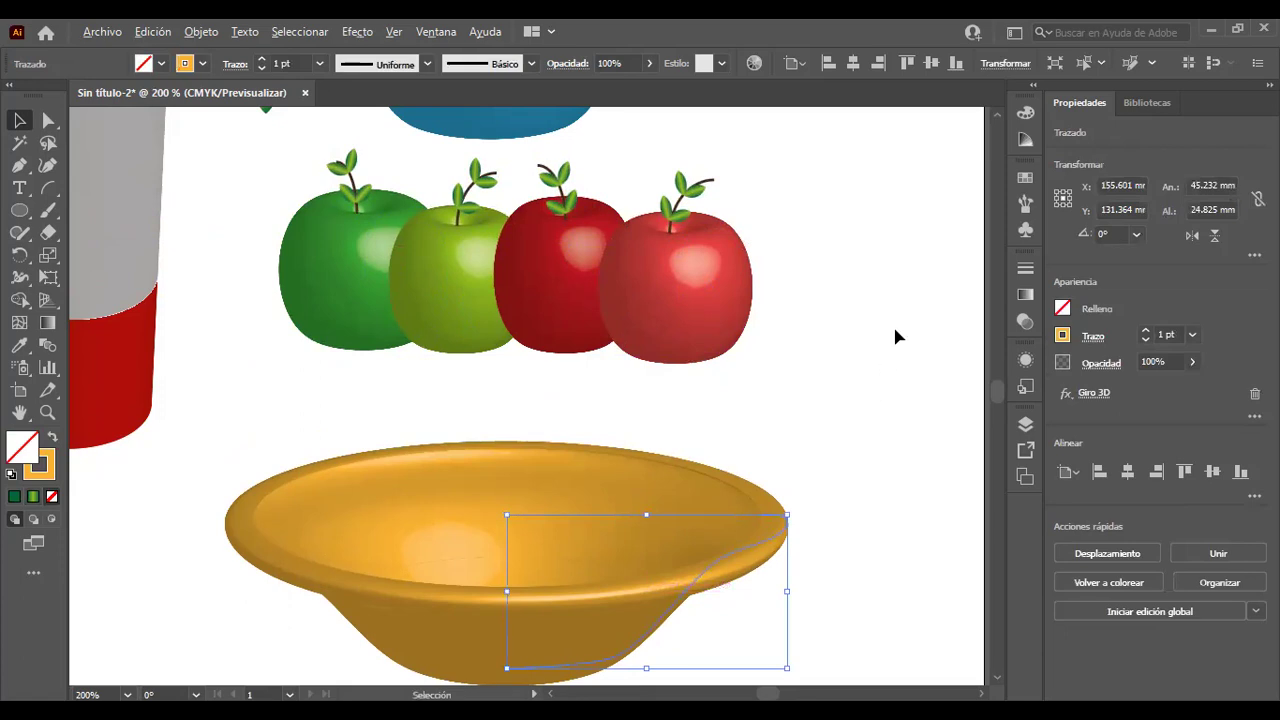
pyautogui.scroll(-1, 893, 324)
pyautogui.scroll(-1, 893, 324)
pyautogui.scroll(1, 743, 478)
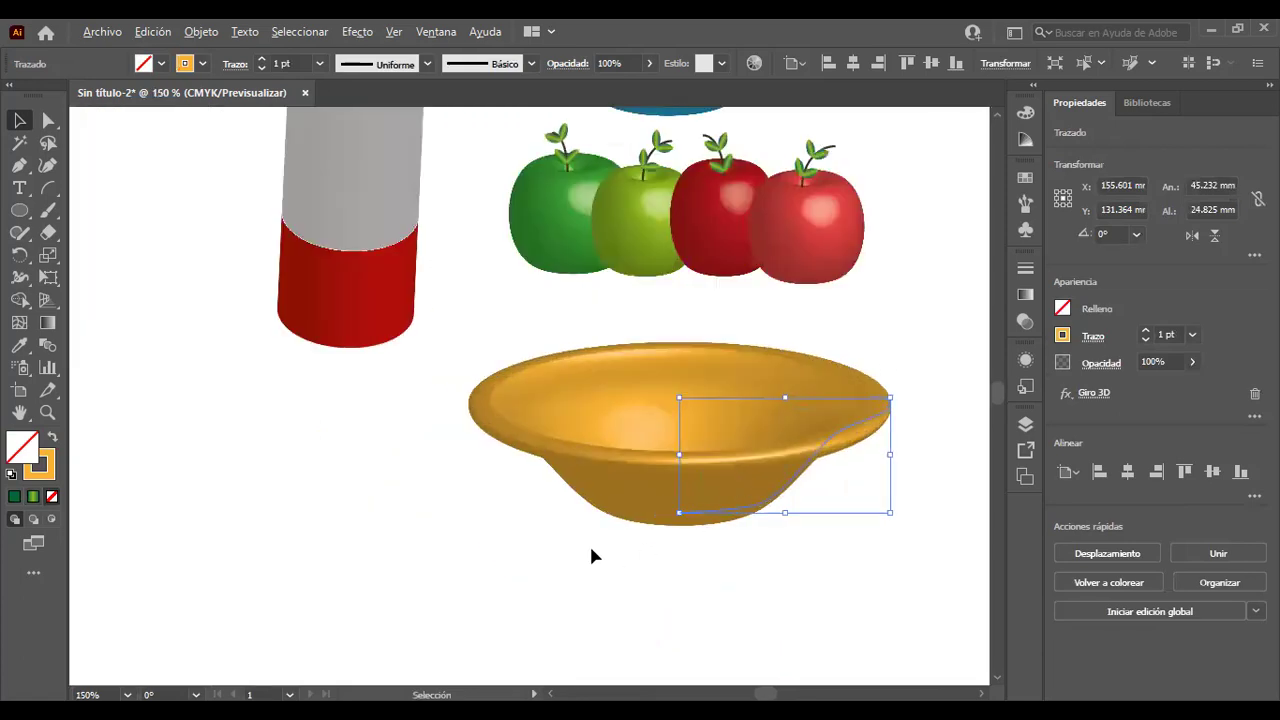
pyautogui.moveTo(456, 544); pyautogui.dragTo(406, 394)
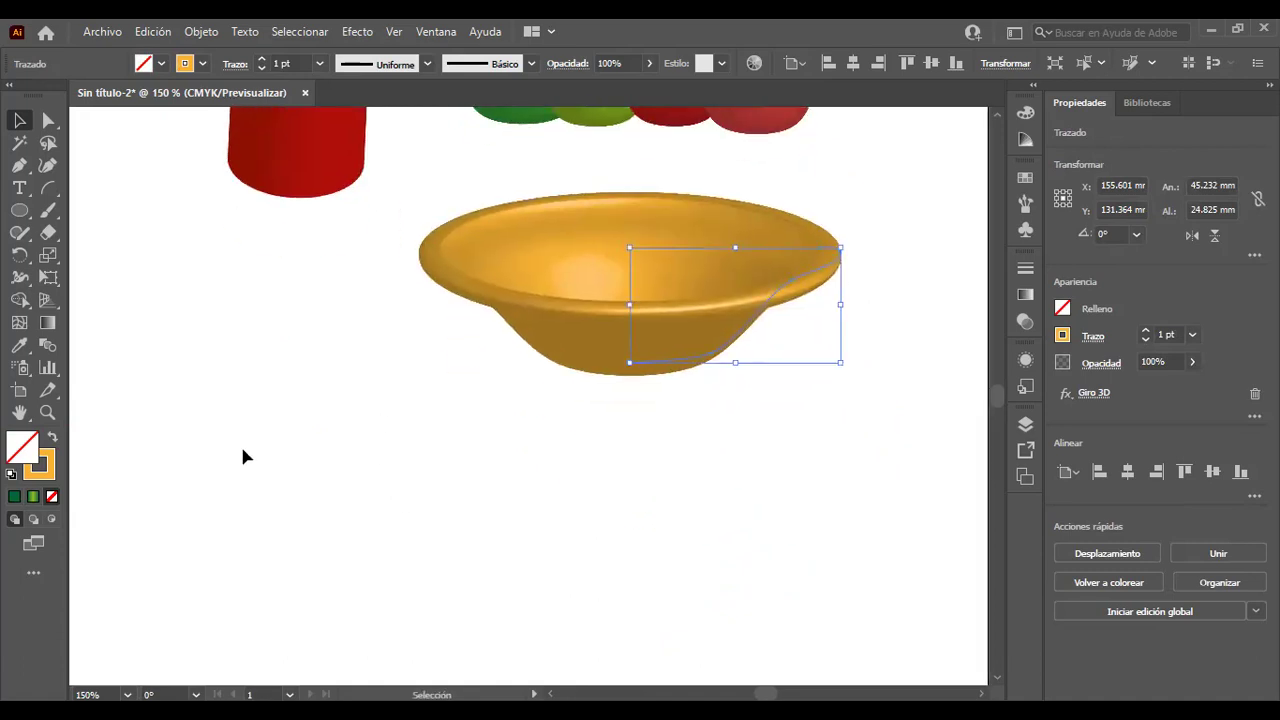
pyautogui.click(19, 210)
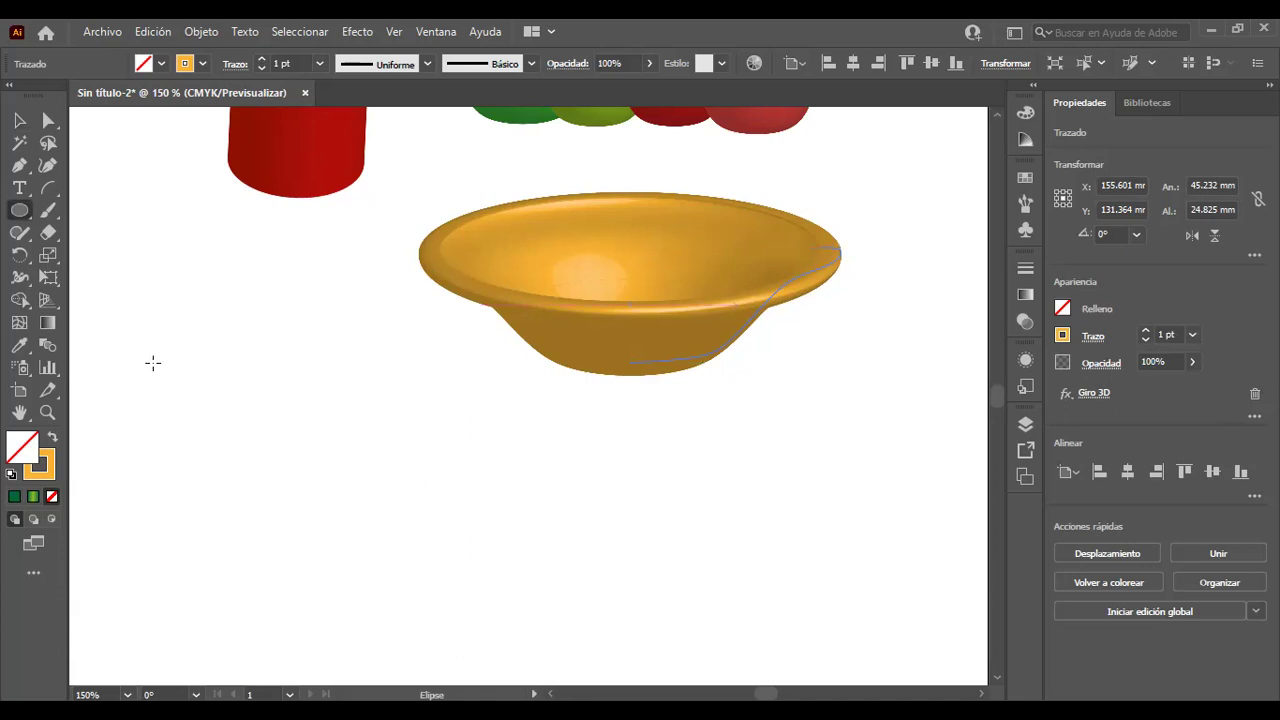
# Unite a circle and its offset copy into one apple outline, narrowed to 37.84 mm wide.
pyautogui.moveTo(155, 351)
pyautogui.mouseDown()
pyautogui.moveTo(280, 503)
pyautogui.moveTo(315, 503)
pyautogui.moveTo(337, 533)
pyautogui.mouseUp()
pyautogui.click(19, 120)
pyautogui.moveTo(337, 429); pyautogui.dragTo(390, 424)
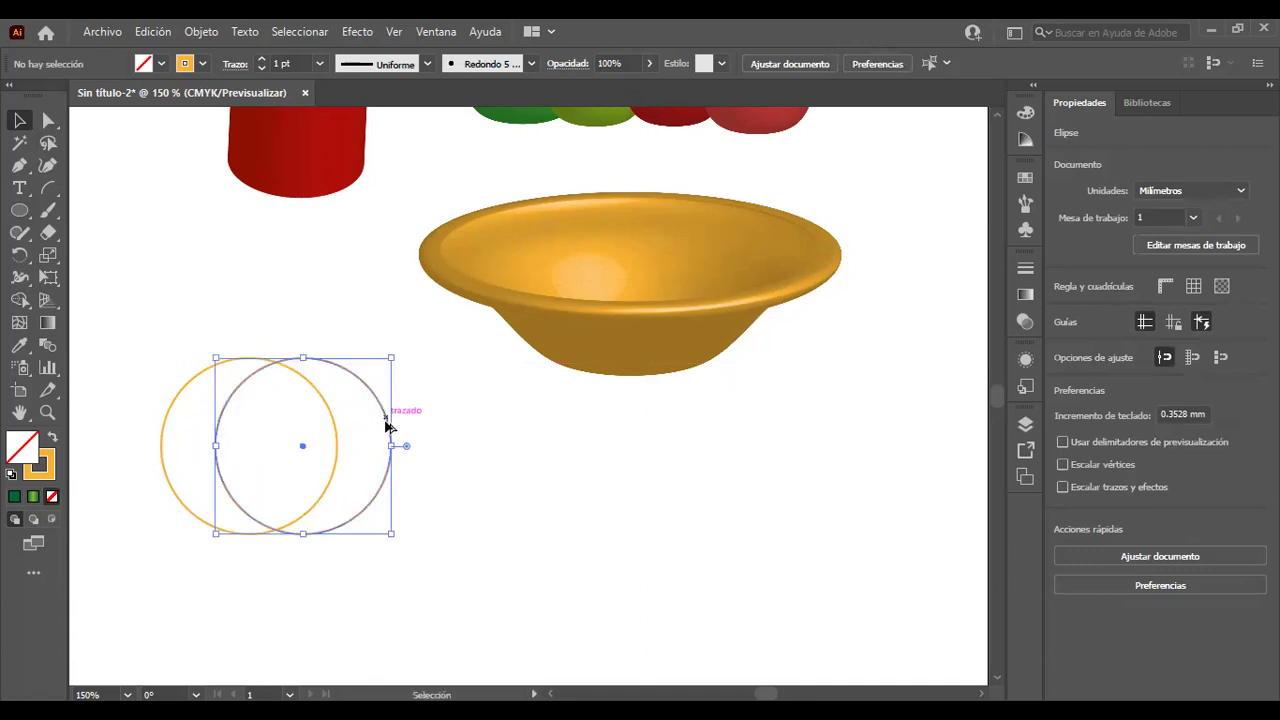
pyautogui.moveTo(312, 323); pyautogui.dragTo(261, 447)
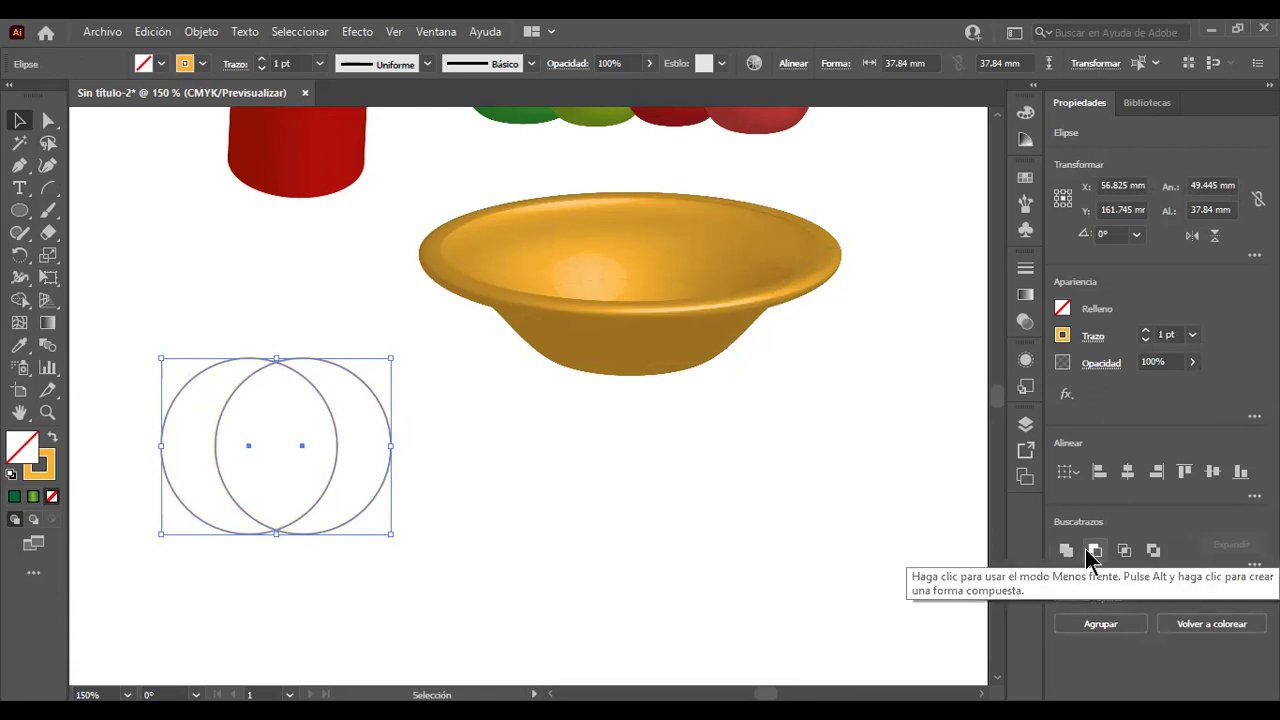
pyautogui.click(440, 38)
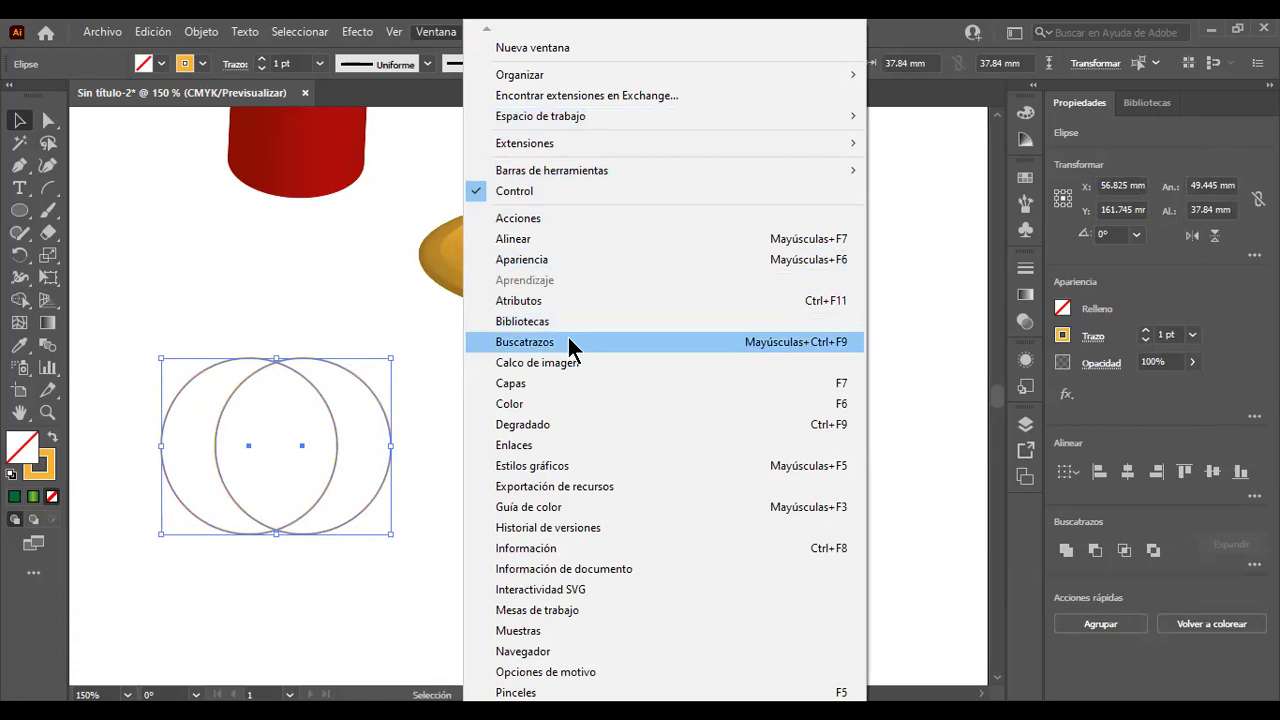
pyautogui.click(567, 338)
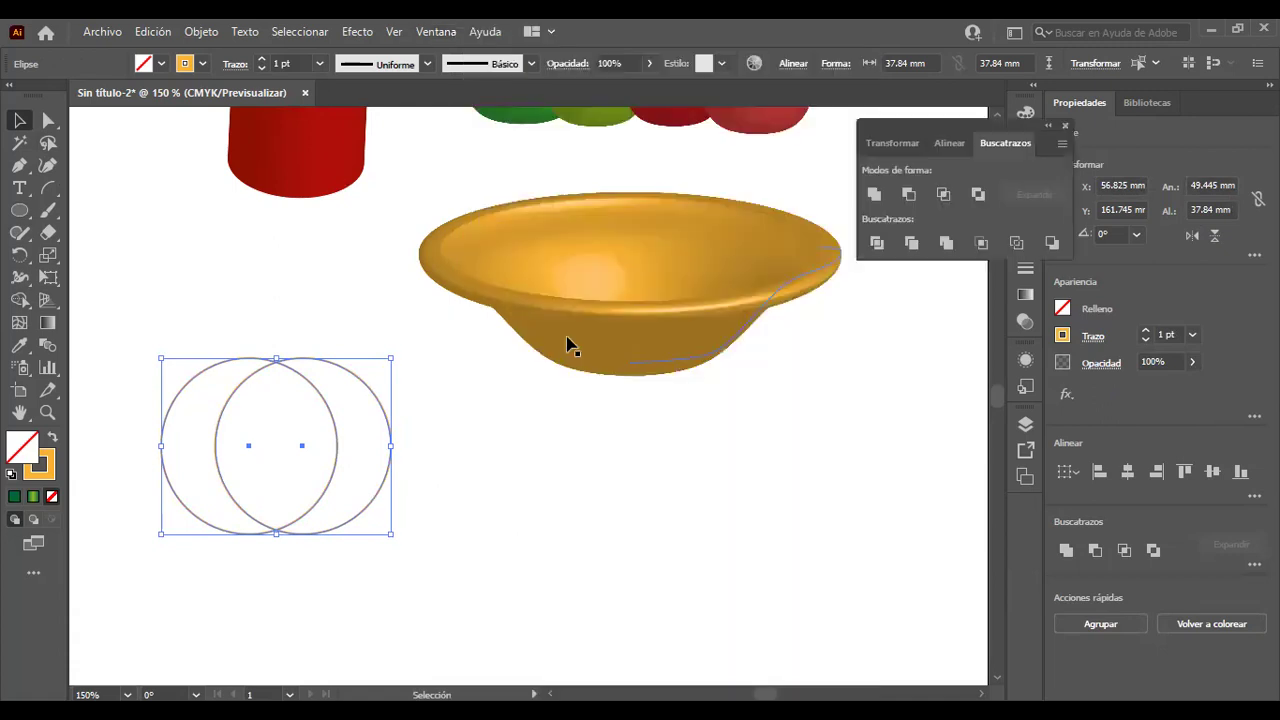
pyautogui.click(874, 194)
pyautogui.moveTo(392, 441); pyautogui.dragTo(340, 447)
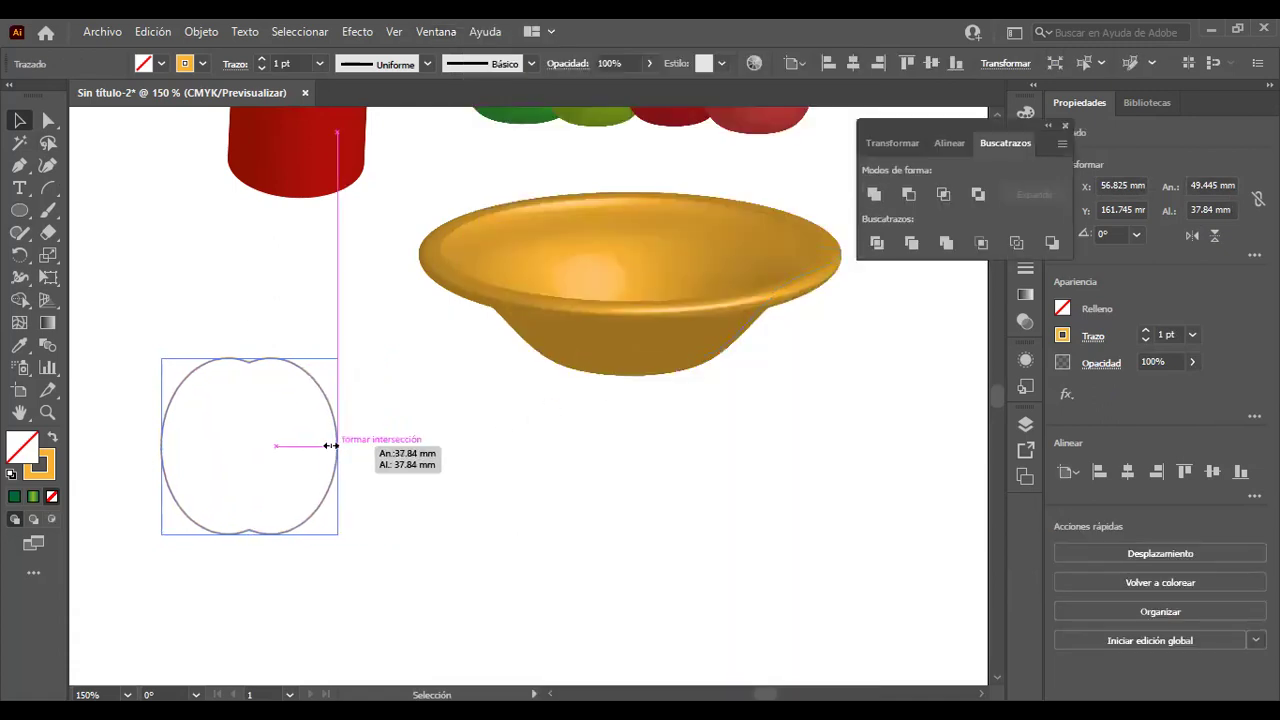
pyautogui.click(464, 452)
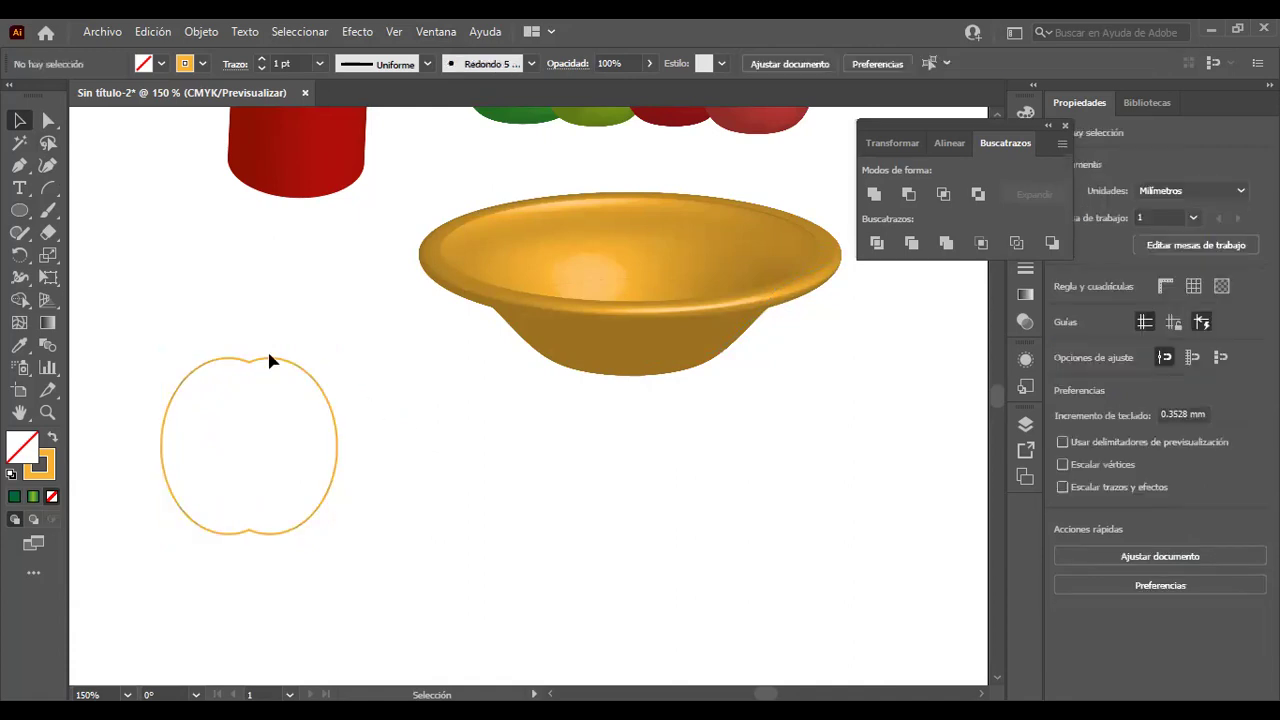
# Fill the apple outline with orange.
pyautogui.scroll(5, 380, 340)
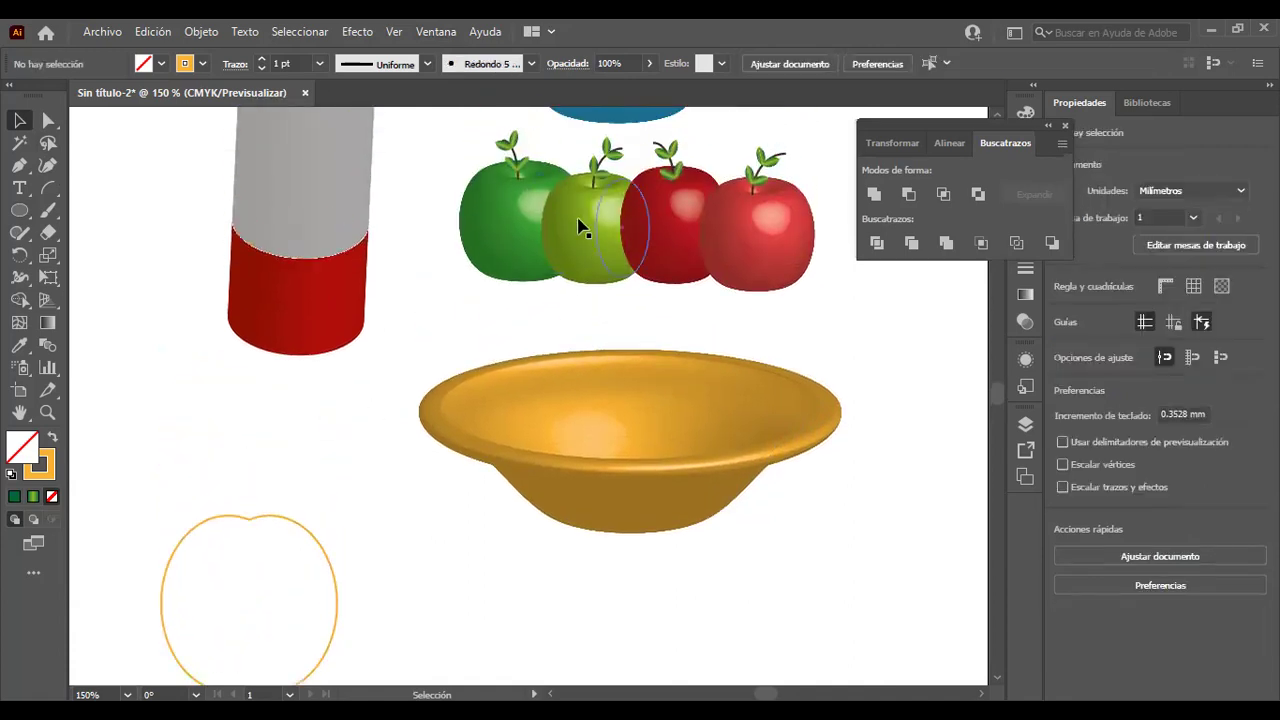
pyautogui.scroll(-3, 366, 466)
pyautogui.scroll(-2, 362, 457)
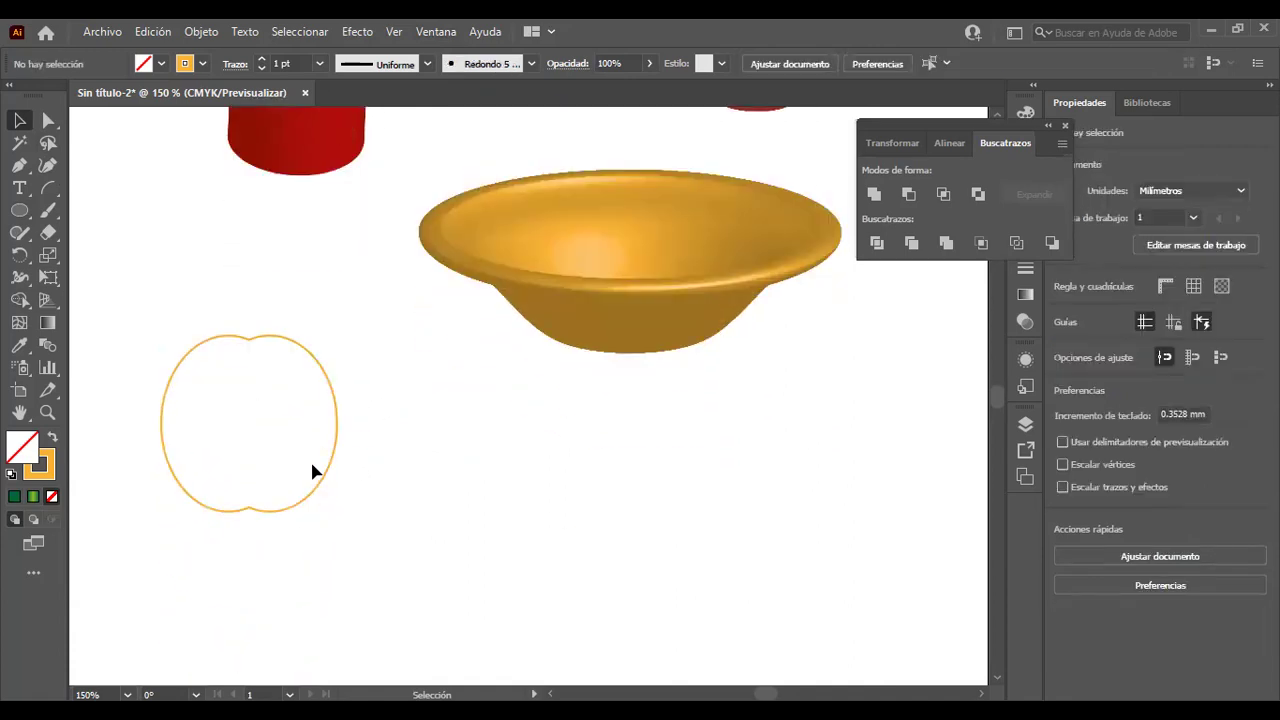
pyautogui.click(340, 417)
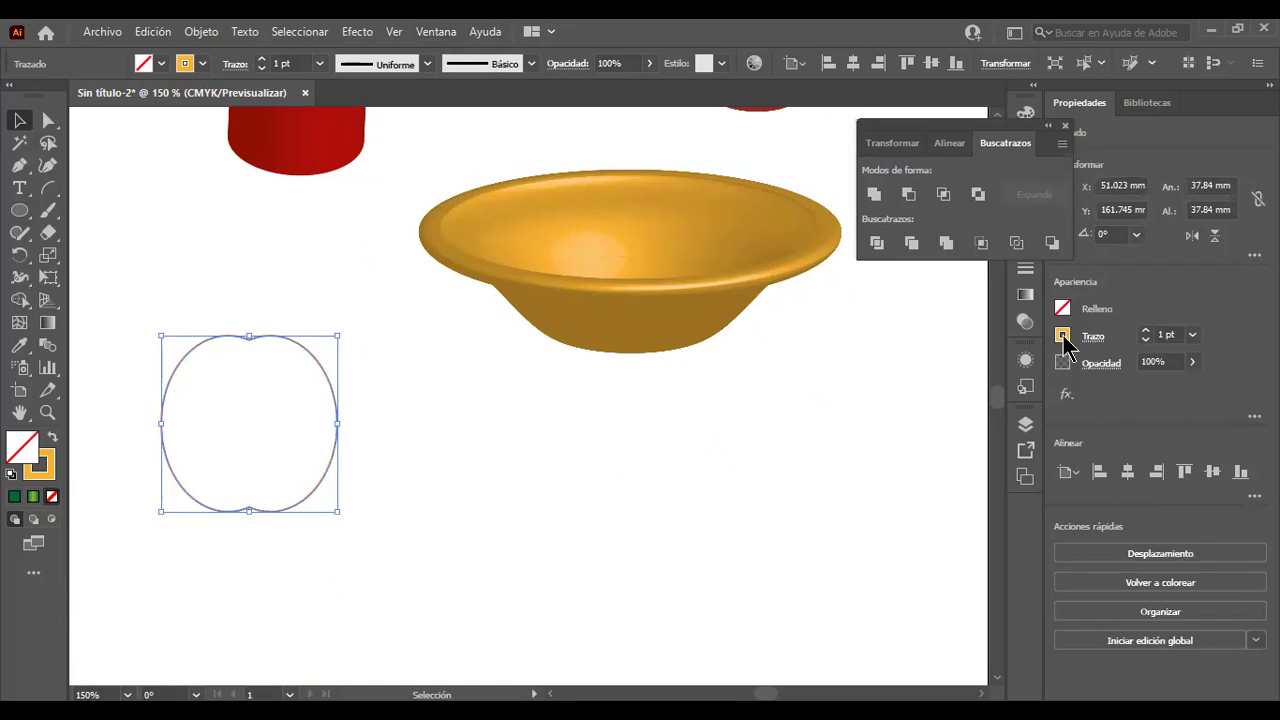
pyautogui.click(1062, 335)
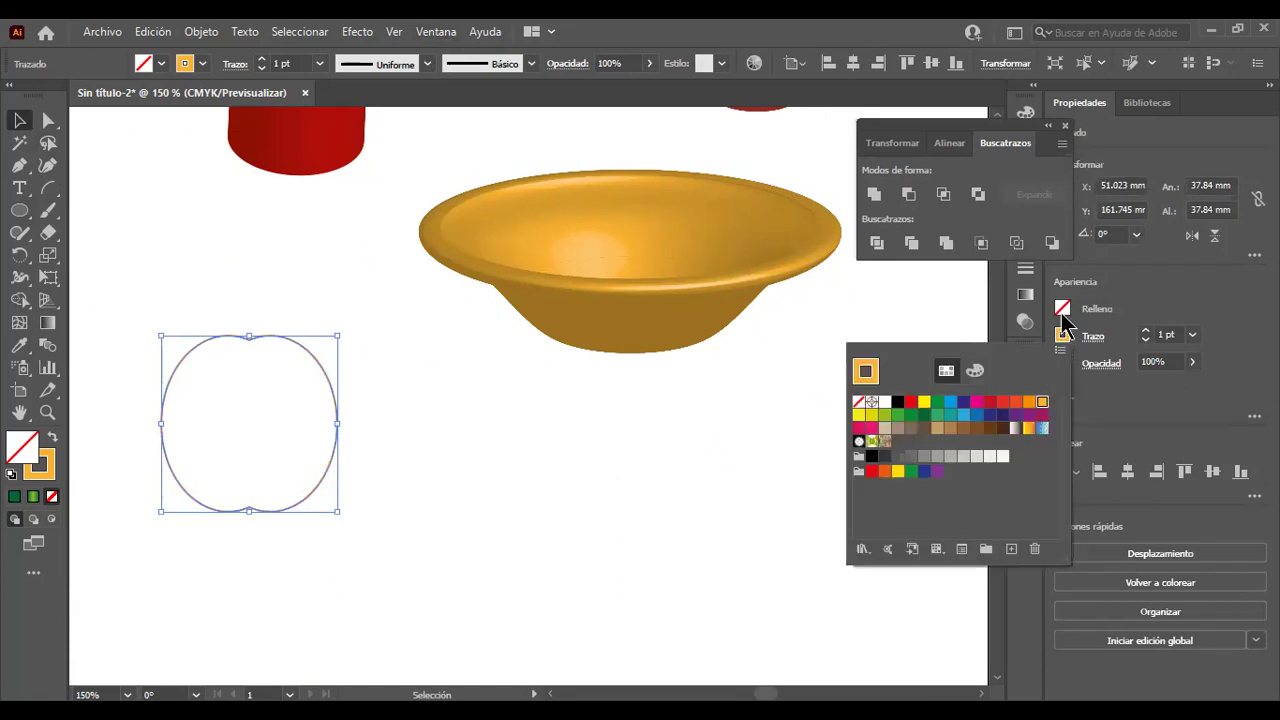
pyautogui.click(1062, 310)
pyautogui.click(898, 447)
pyautogui.click(724, 500)
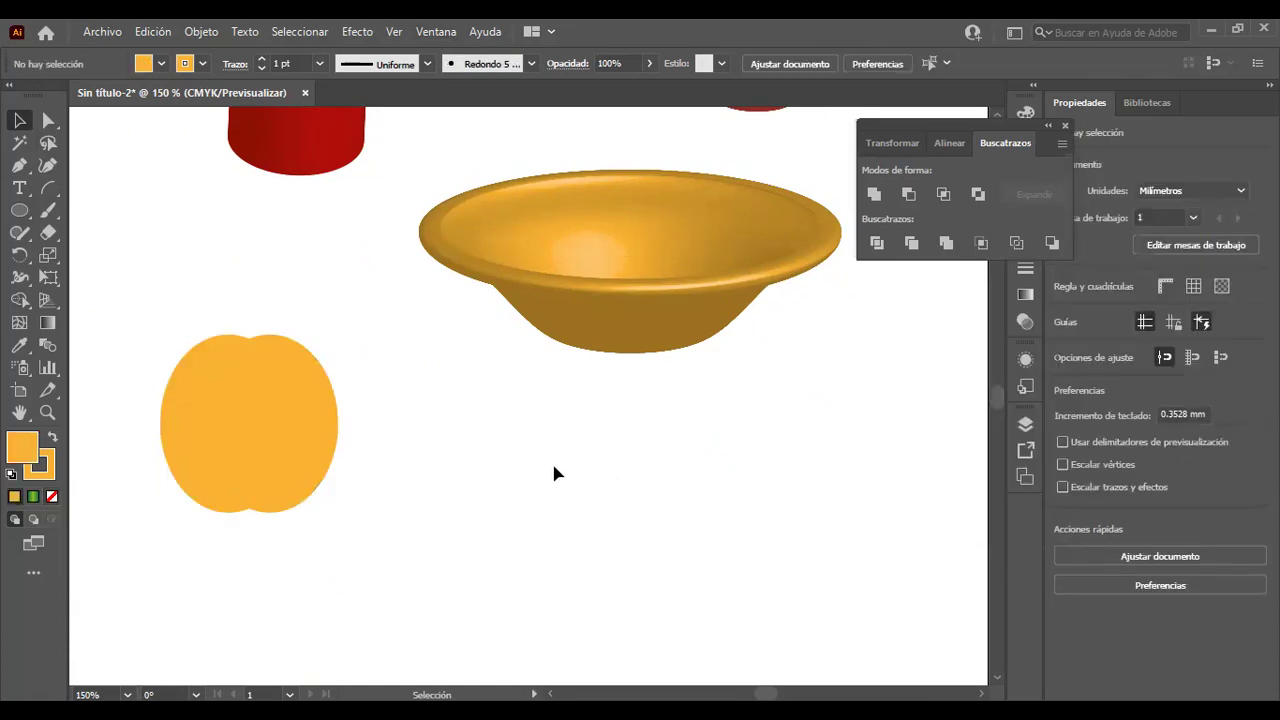
# Shift the orange apple slightly right and down.
pyautogui.scroll(1, 435, 370)
pyautogui.moveTo(251, 451); pyautogui.dragTo(449, 512)
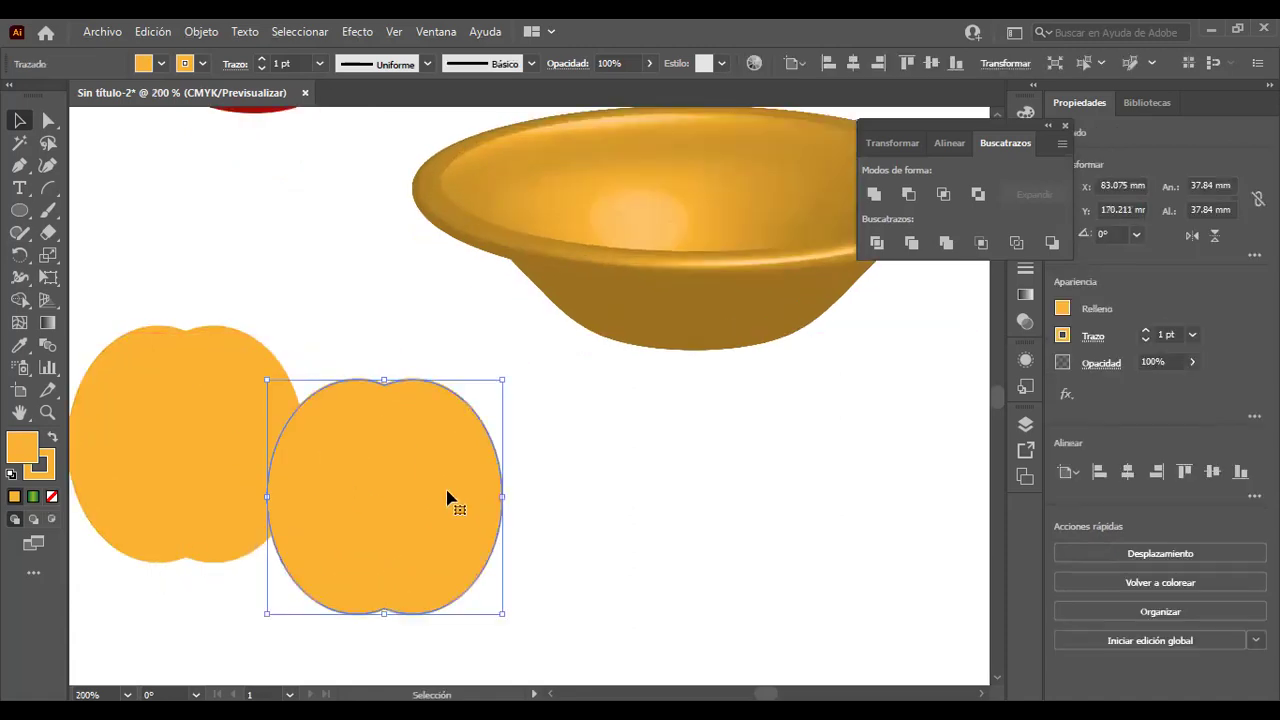
pyautogui.press('Delete')
pyautogui.moveTo(276, 481); pyautogui.dragTo(357, 523)
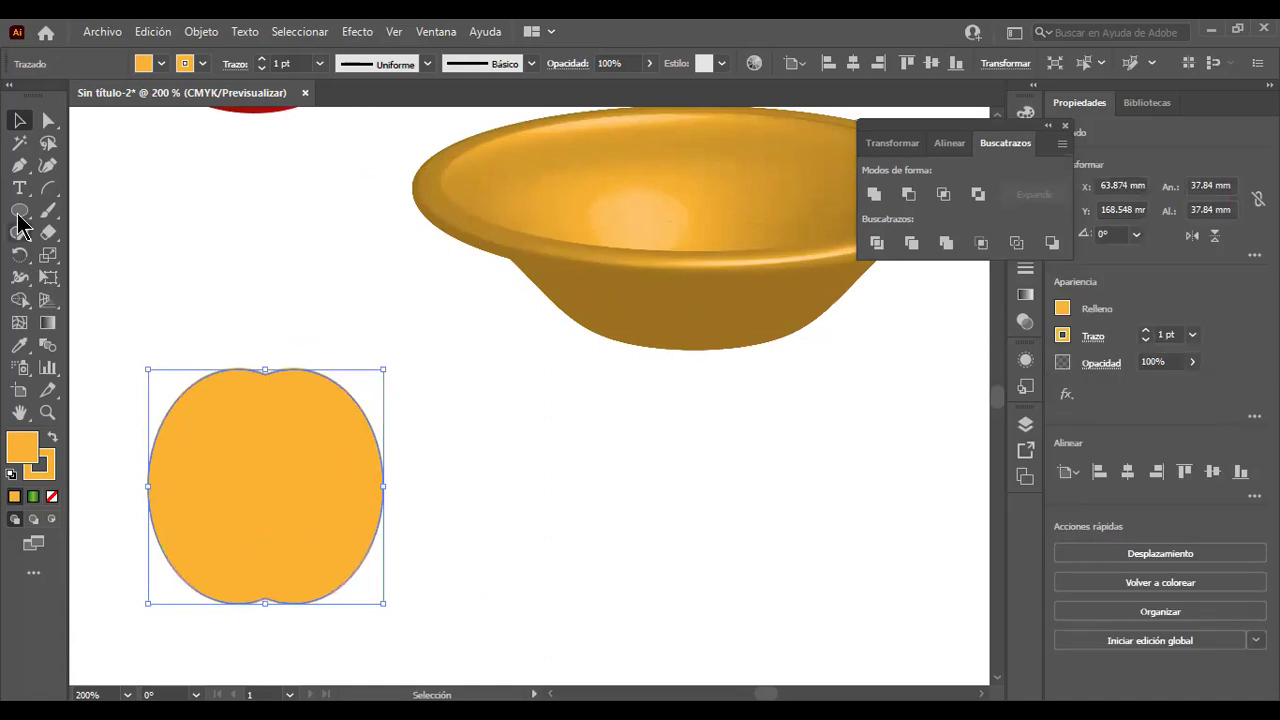
# Subtract a roughly 22 mm circle from the apple's right side to make a bite.
pyautogui.click(19, 210)
pyautogui.moveTo(623, 515)
pyautogui.mouseDown()
pyautogui.moveTo(655, 556)
pyautogui.moveTo(383, 513)
pyautogui.moveTo(474, 515)
pyautogui.mouseUp()
pyautogui.click(19, 120)
pyautogui.moveTo(543, 536); pyautogui.dragTo(551, 551)
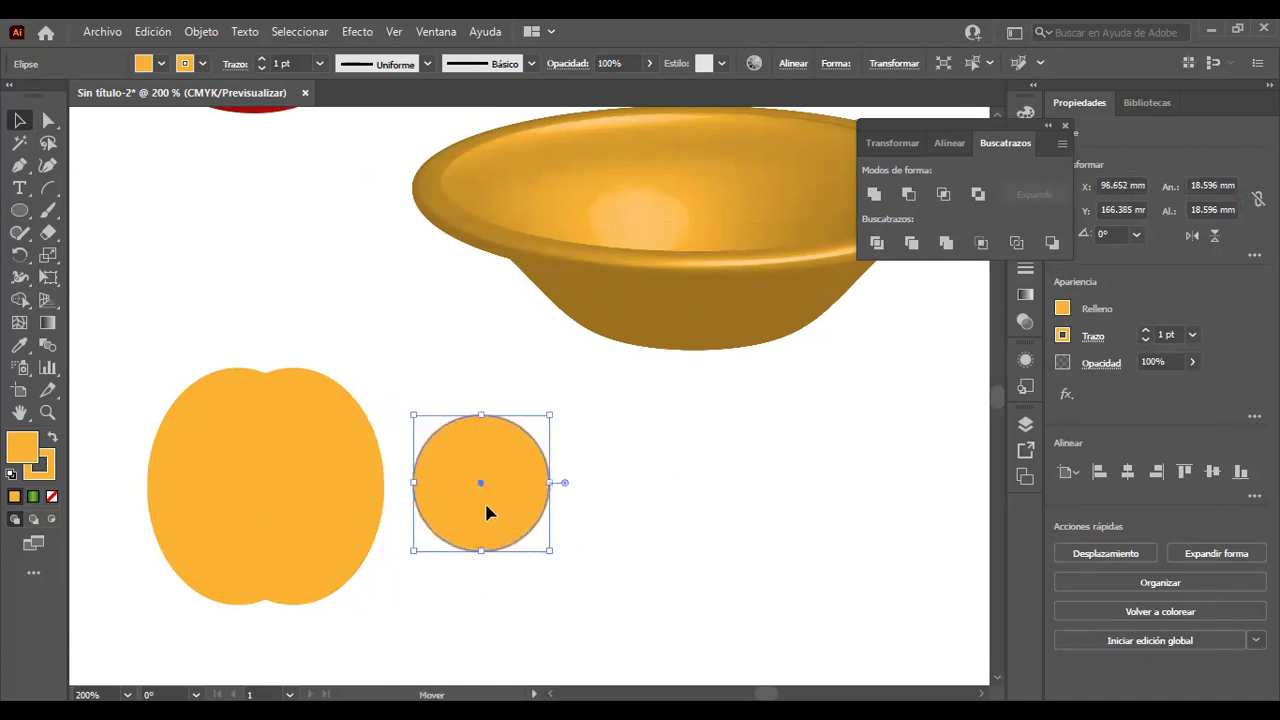
pyautogui.moveTo(491, 514); pyautogui.dragTo(400, 502)
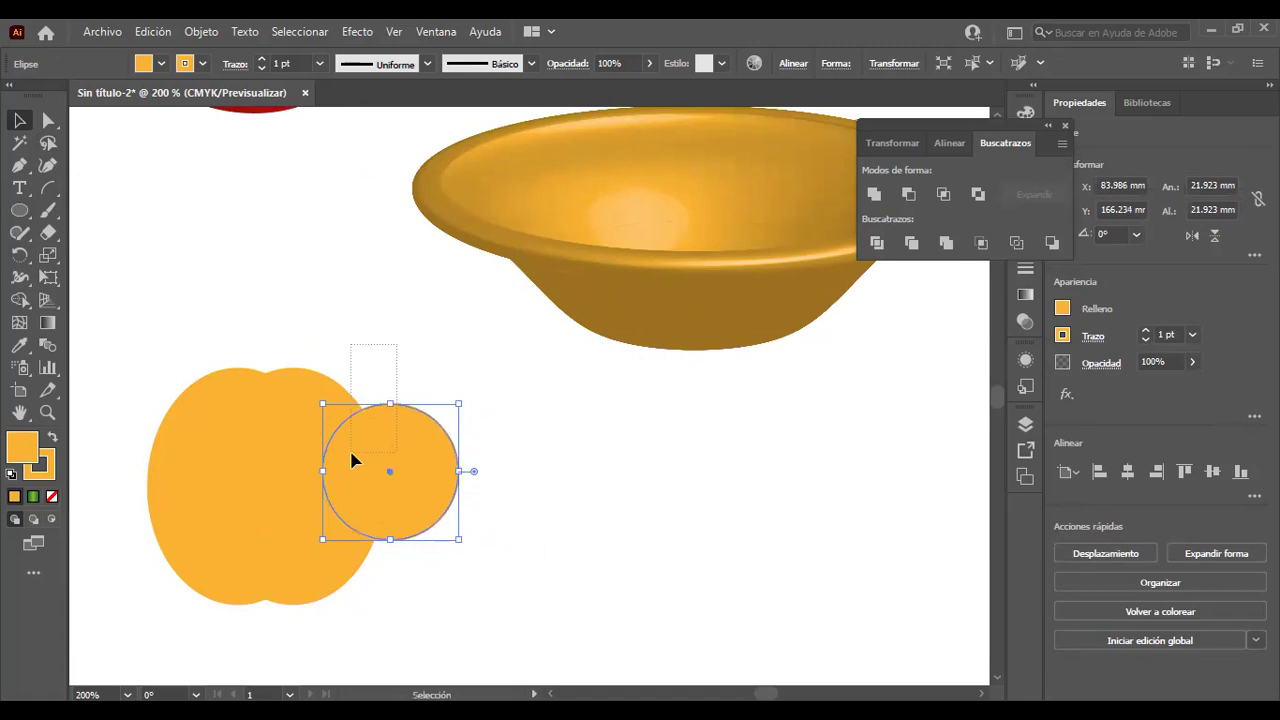
pyautogui.moveTo(352, 460); pyautogui.dragTo(354, 458)
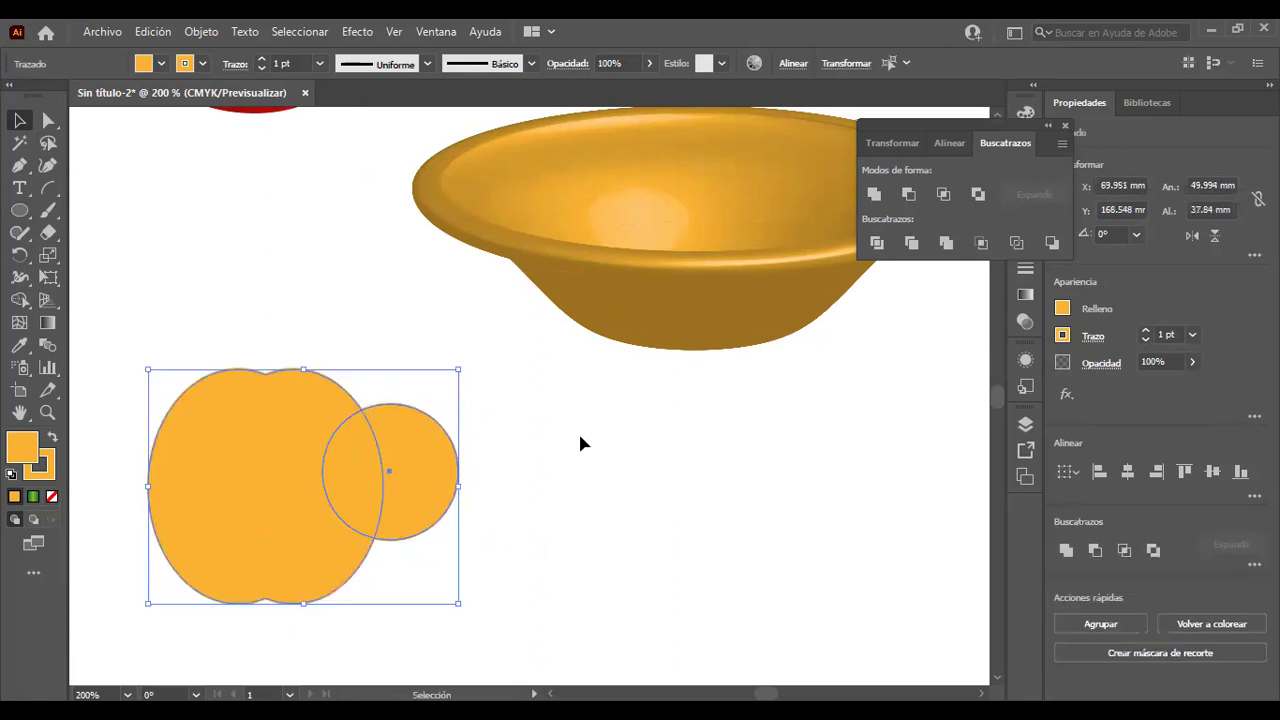
pyautogui.click(911, 195)
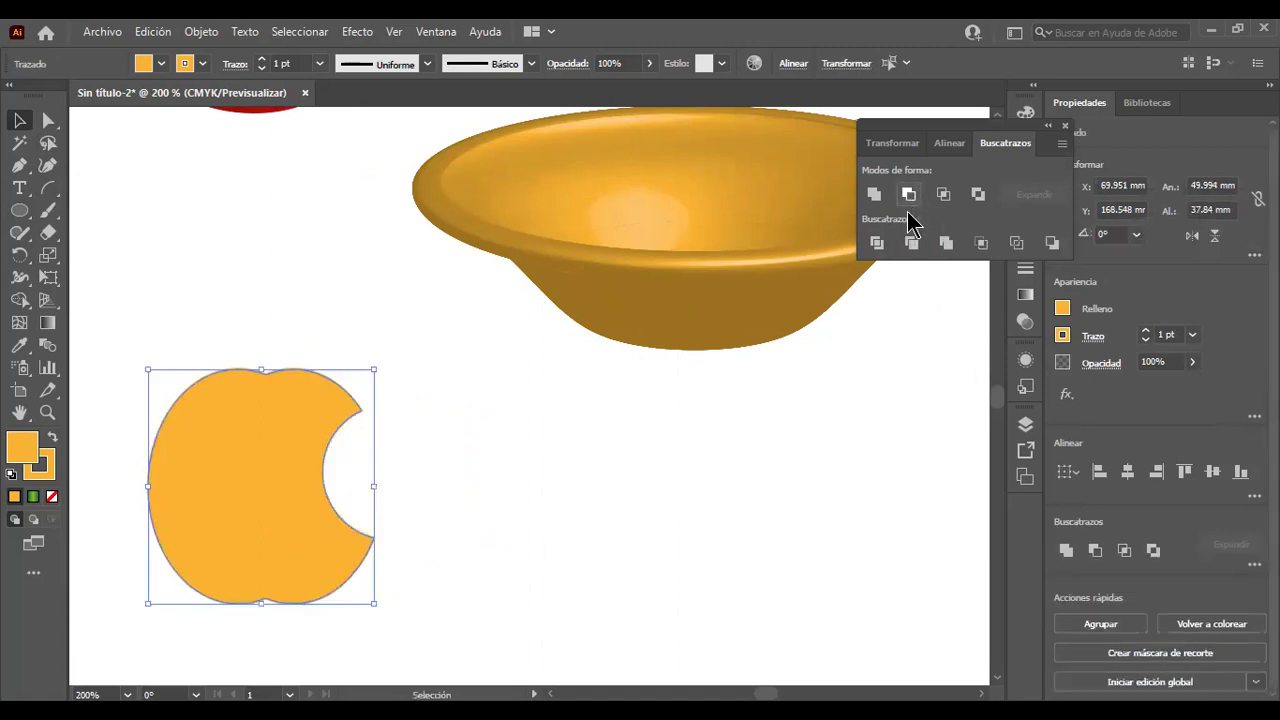
pyautogui.click(789, 406)
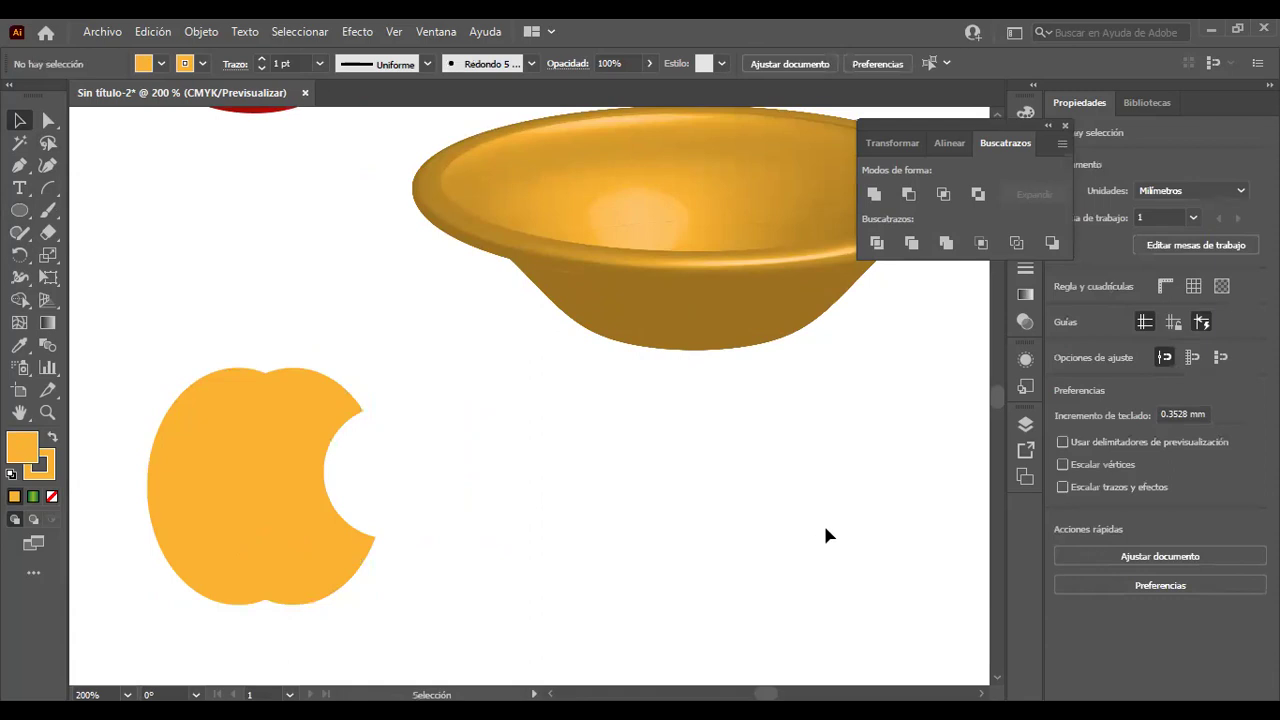
# Intersect two overlapping 17 mm circles into a lens shape.
pyautogui.click(19, 210)
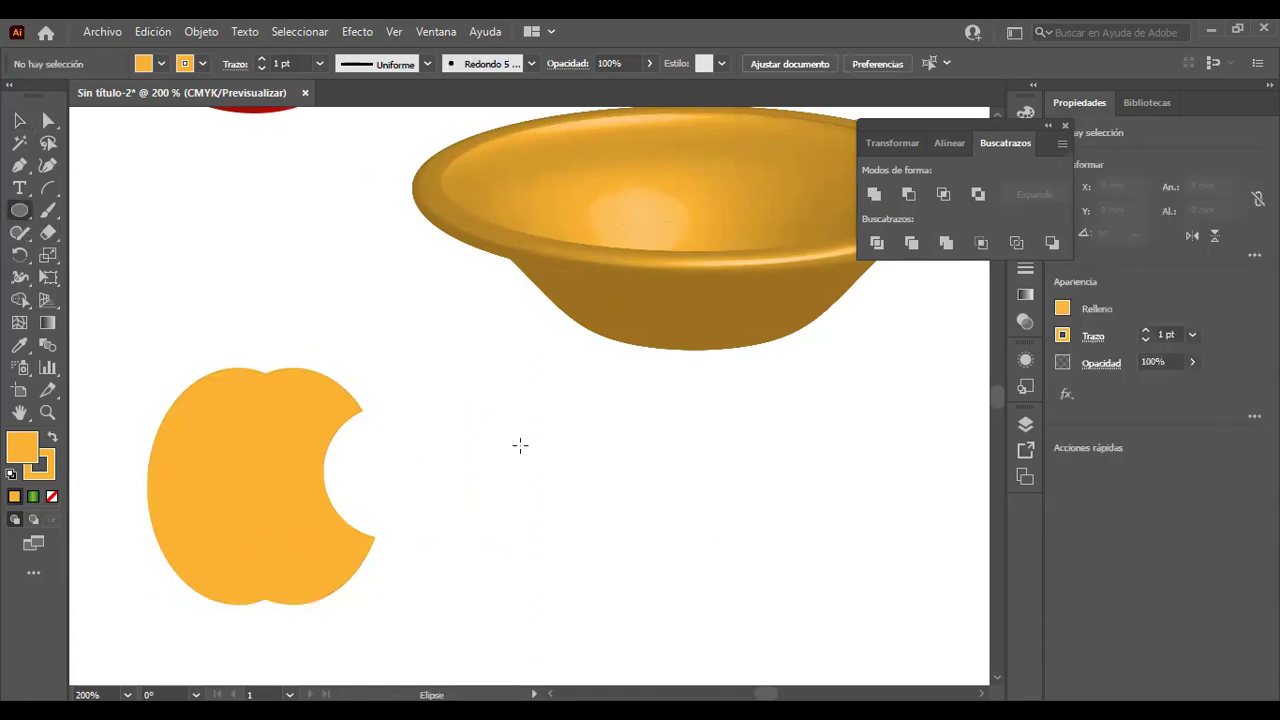
pyautogui.moveTo(580, 437); pyautogui.dragTo(705, 578)
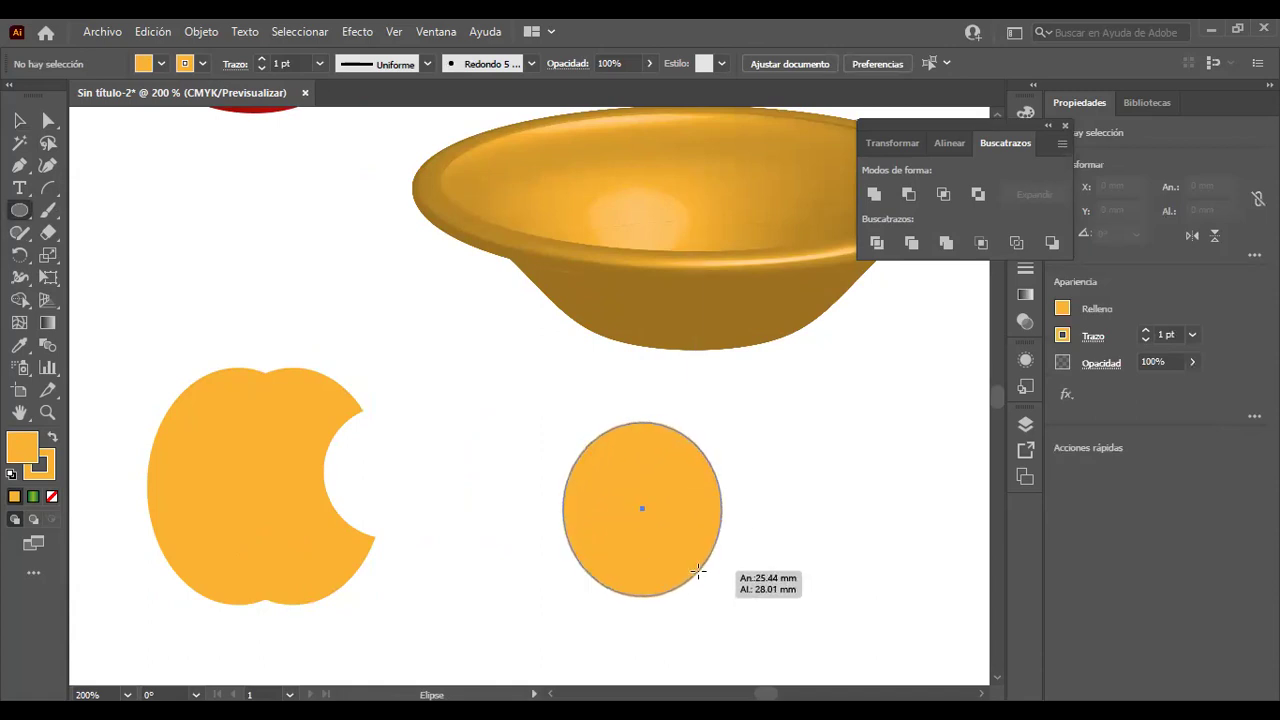
pyautogui.moveTo(705, 578)
pyautogui.mouseDown()
pyautogui.moveTo(679, 539)
pyautogui.moveTo(711, 508)
pyautogui.mouseUp()
pyautogui.click(19, 120)
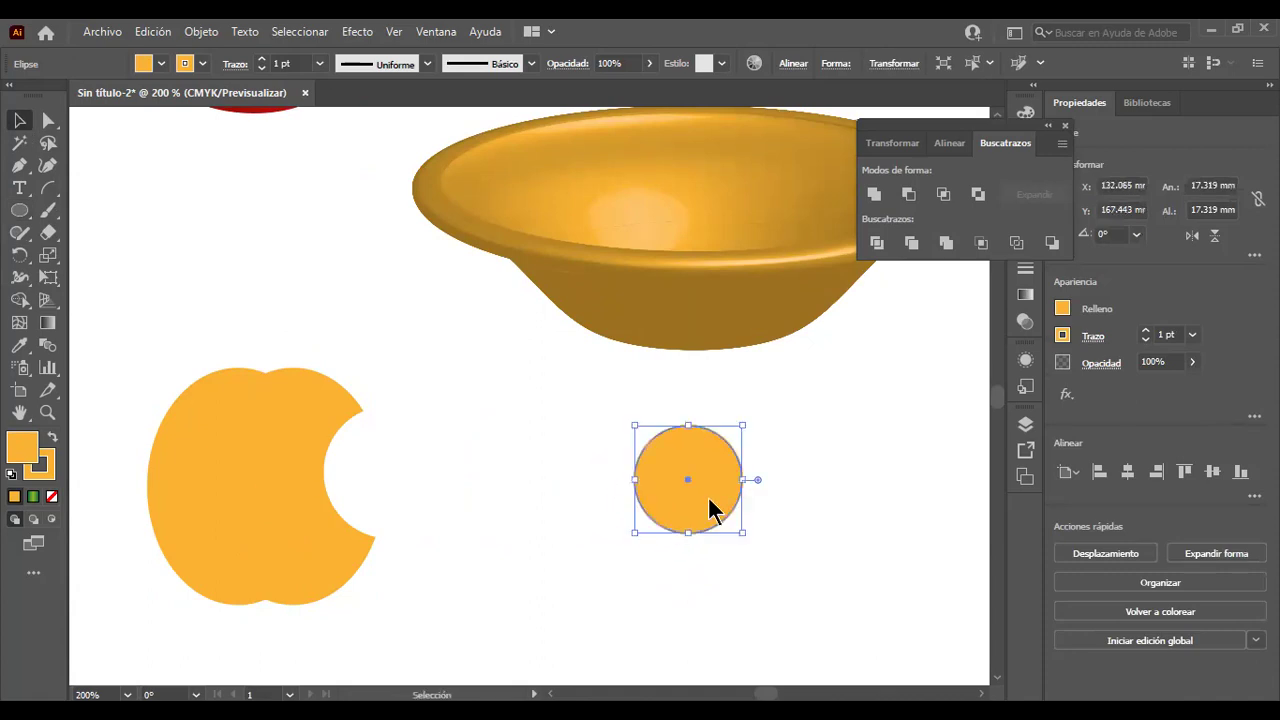
pyautogui.moveTo(711, 508); pyautogui.dragTo(765, 508)
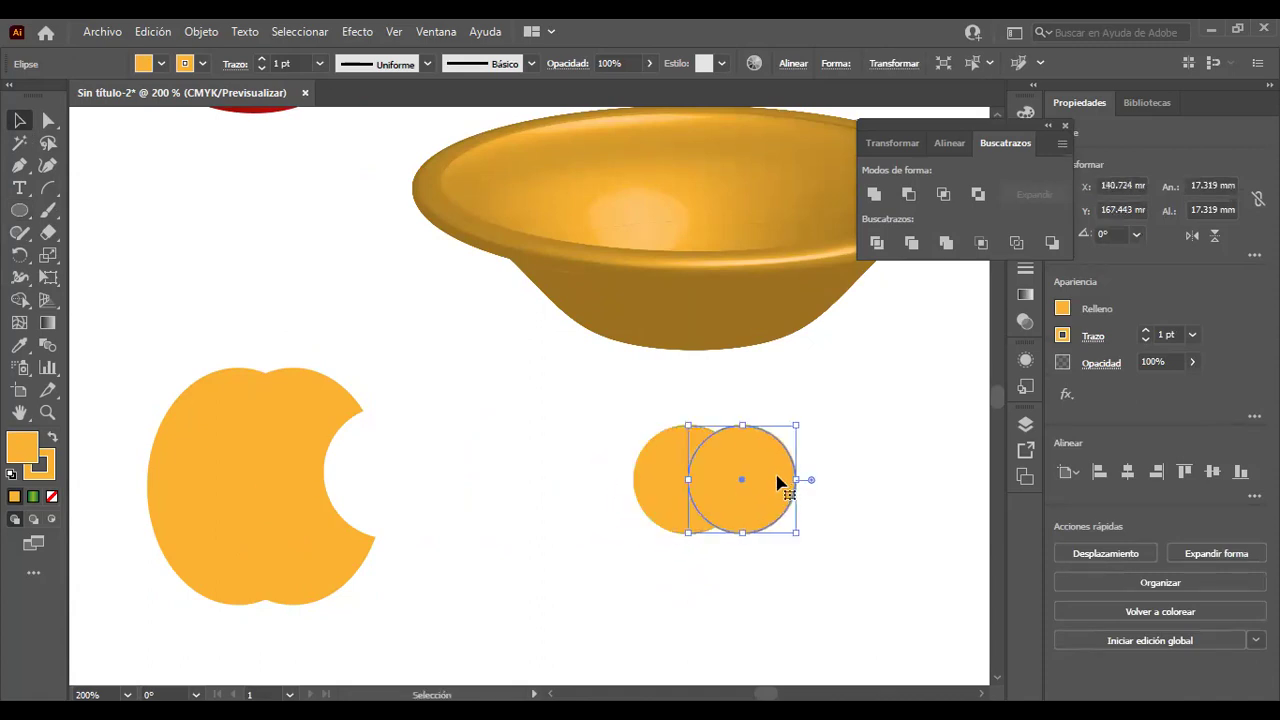
pyautogui.keyDown('shift'); pyautogui.click(670, 525); pyautogui.keyUp('shift')
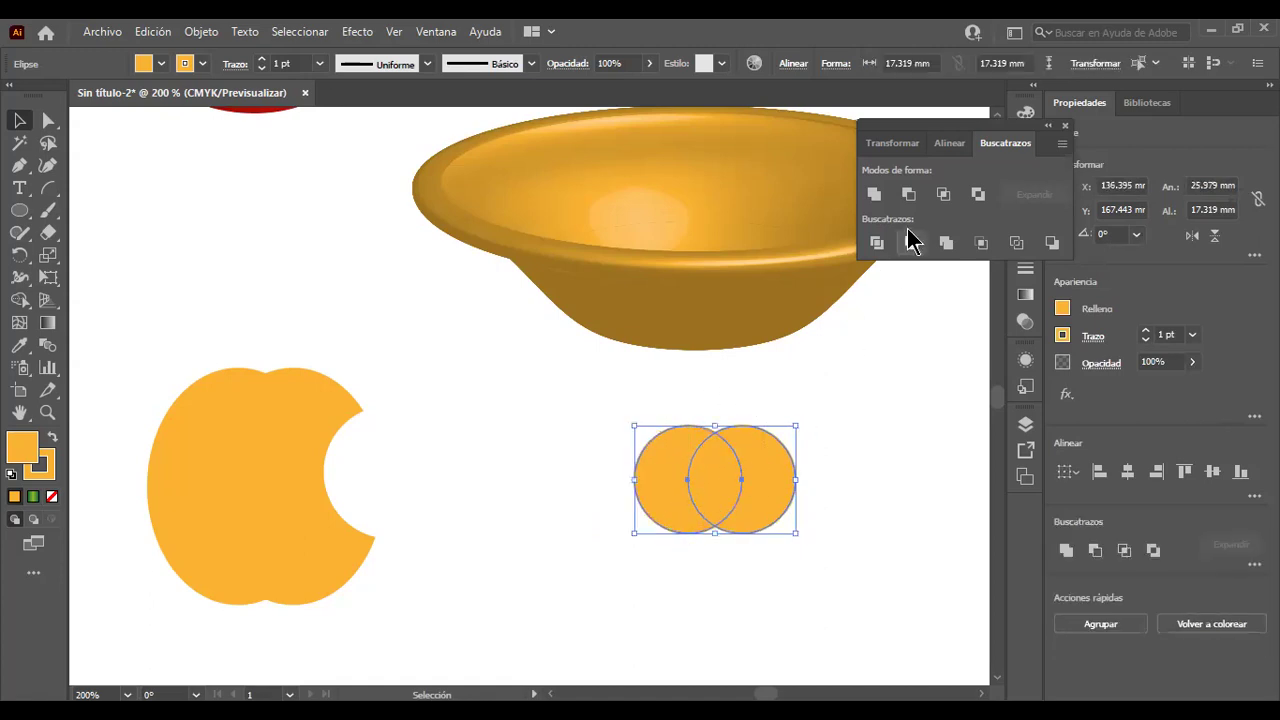
pyautogui.click(943, 196)
pyautogui.click(816, 483)
# Tilt the lens about 22° into a leaf and place it above the apple.
pyautogui.moveTo(690, 473)
pyautogui.mouseDown()
pyautogui.moveTo(363, 390)
pyautogui.moveTo(270, 326)
pyautogui.mouseUp()
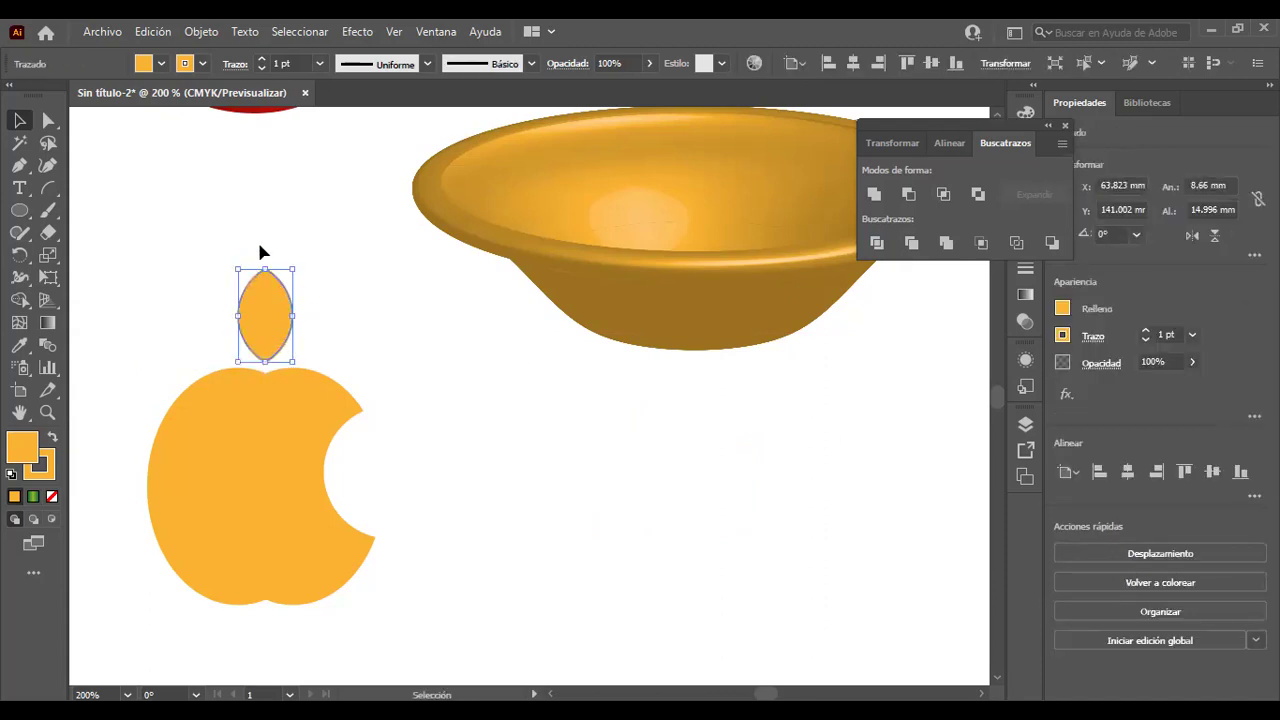
pyautogui.moveTo(300, 260); pyautogui.dragTo(276, 252)
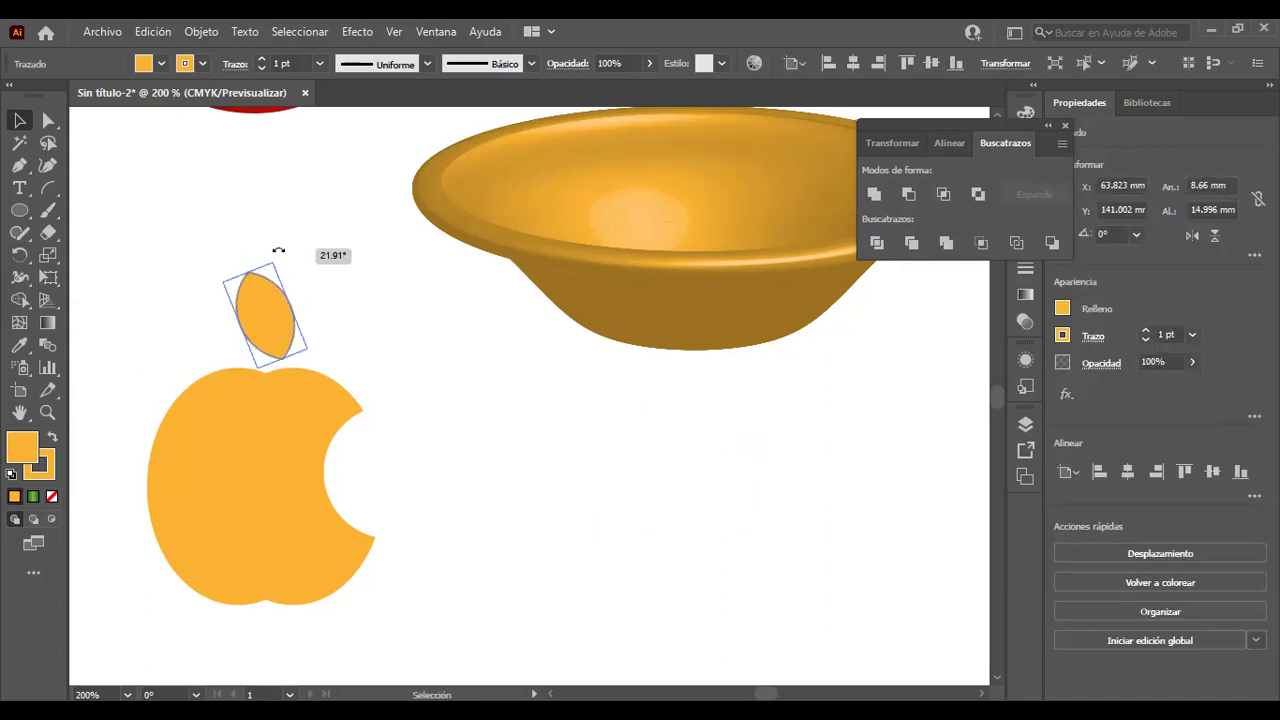
pyautogui.click(338, 273)
pyautogui.moveTo(280, 320); pyautogui.dragTo(262, 323)
pyautogui.click(514, 519)
pyautogui.scroll(-2, 500, 530)
pyautogui.scroll(-1, 500, 539)
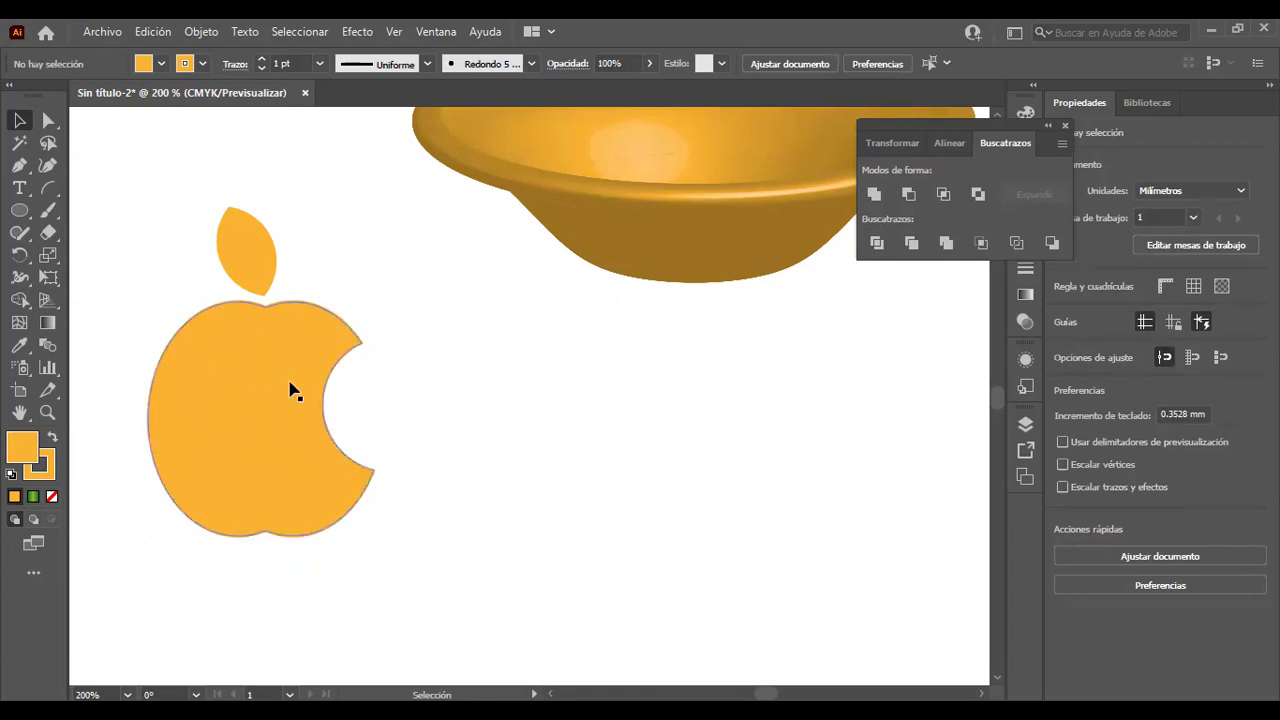
# Draw a red, stroke-free stripe about 61 × 7.7 mm beside the apple.
pyautogui.moveTo(19, 210); pyautogui.dragTo(90, 212)
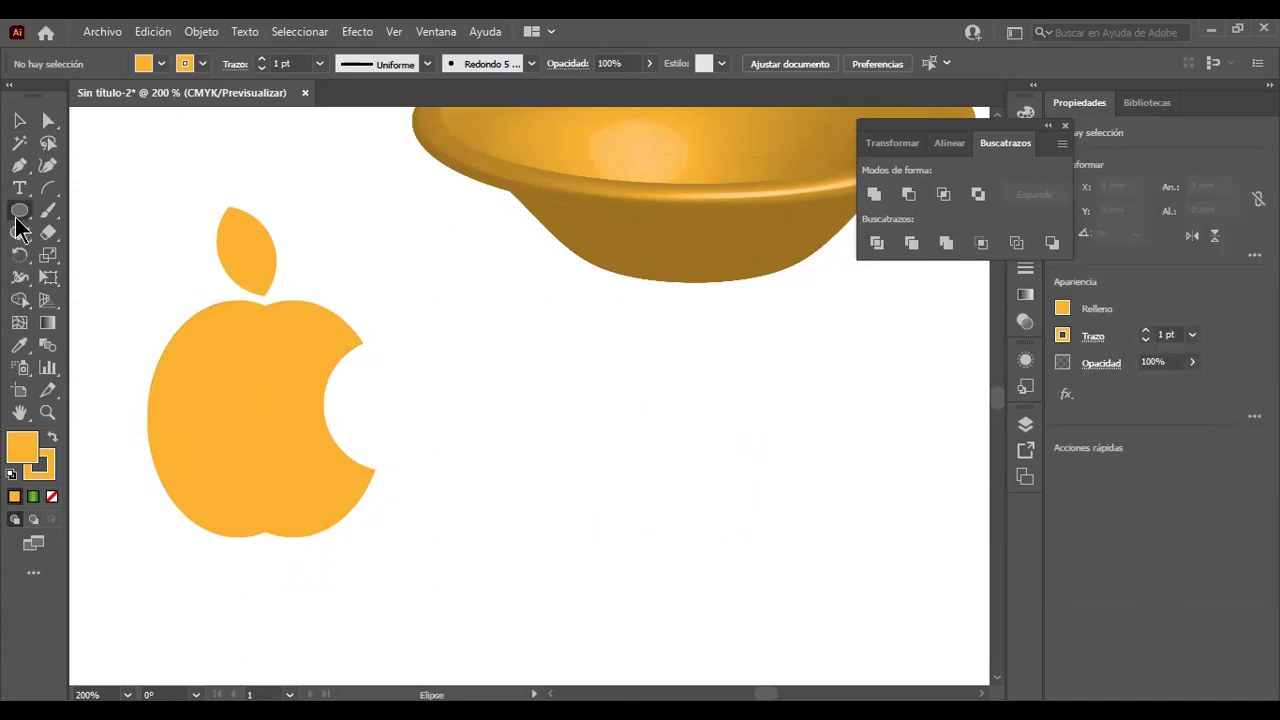
pyautogui.press('m')
pyautogui.moveTo(514, 326); pyautogui.dragTo(895, 373)
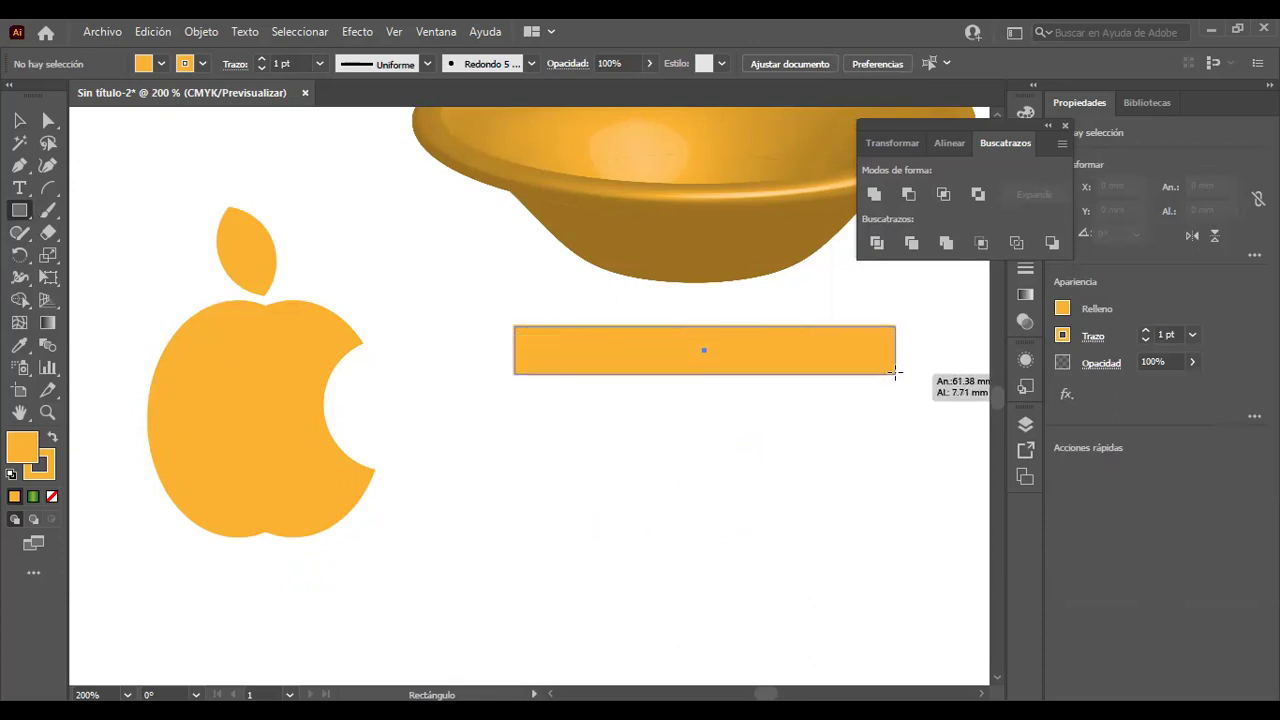
pyautogui.moveTo(895, 373); pyautogui.dragTo(896, 370)
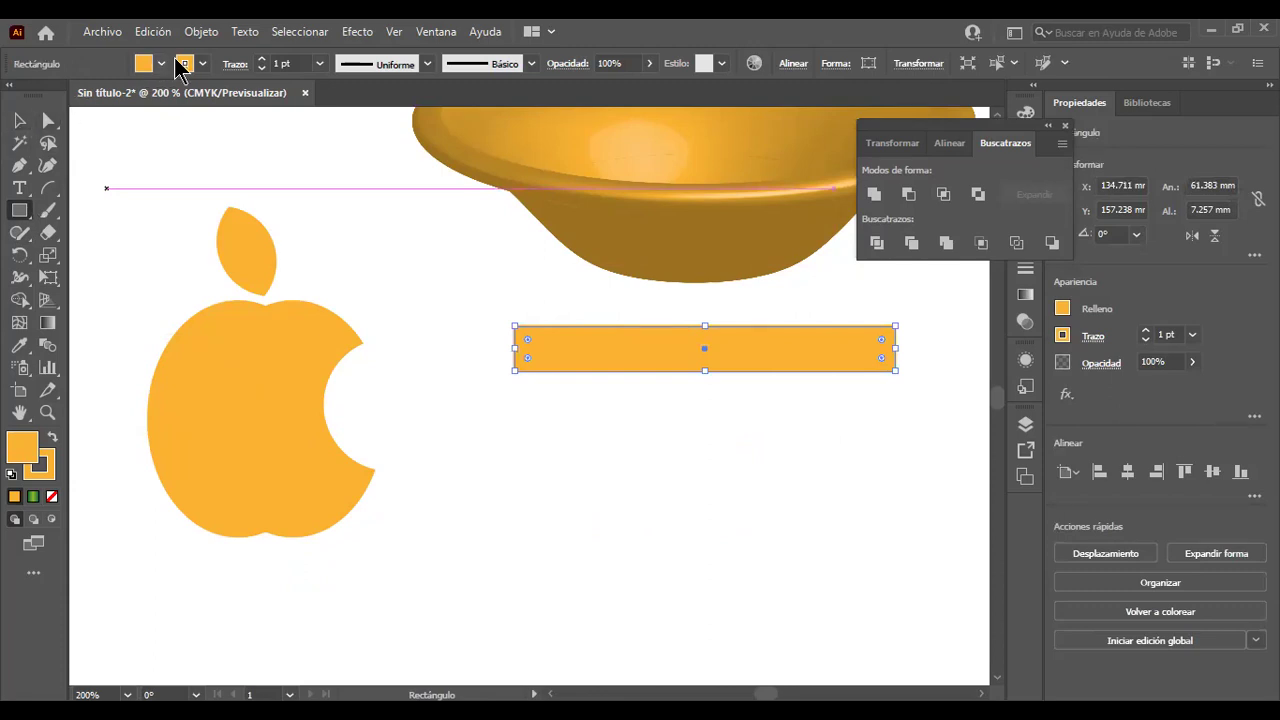
pyautogui.click(262, 70)
pyautogui.click(260, 69)
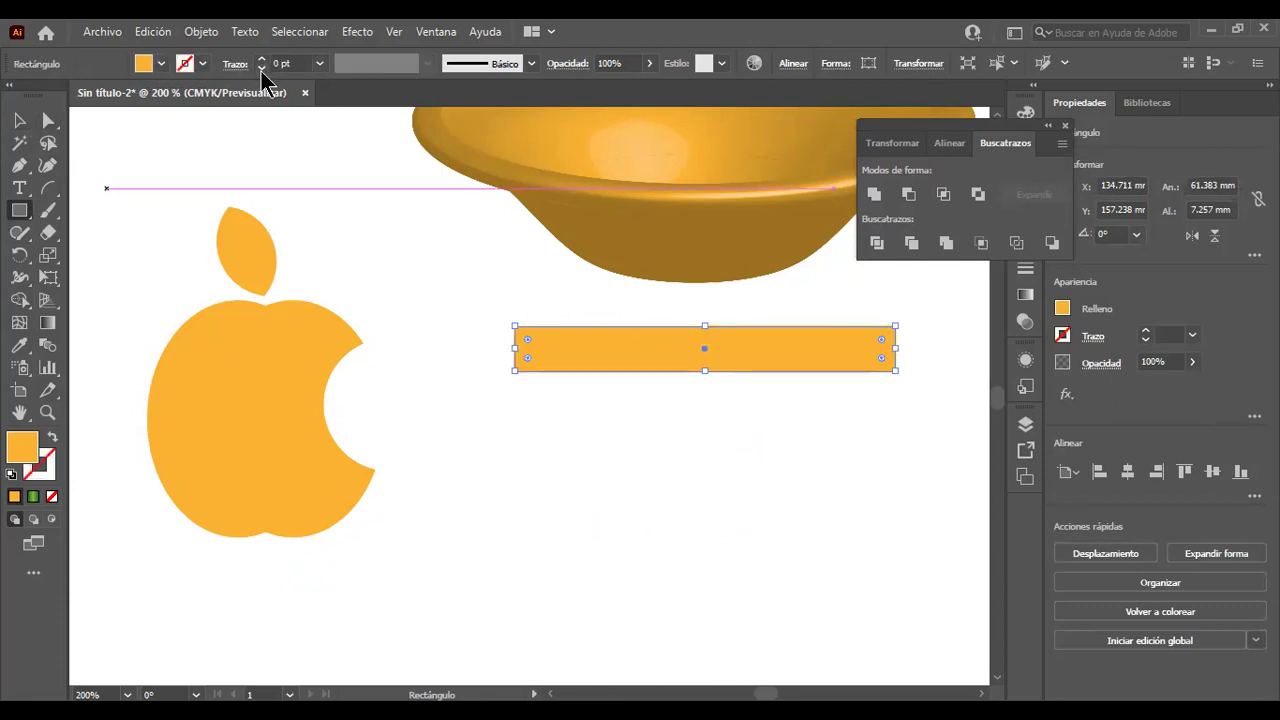
pyautogui.click(166, 63)
pyautogui.click(144, 95)
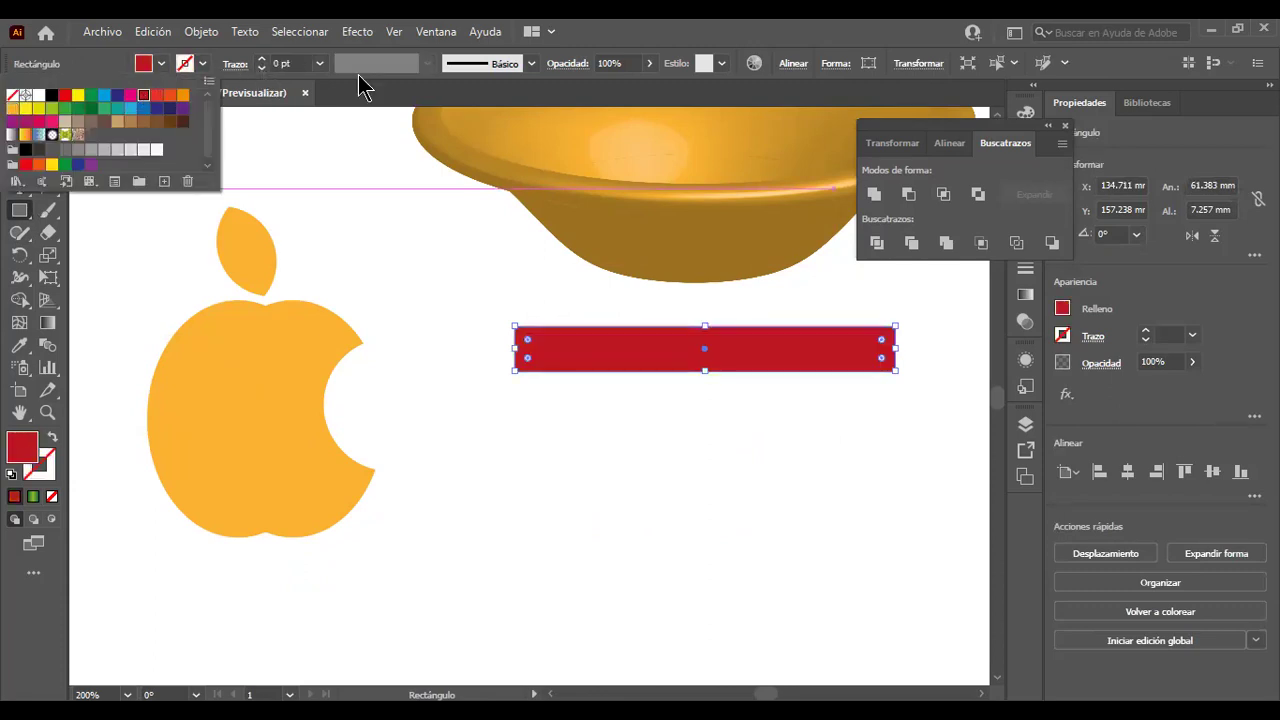
pyautogui.press('Escape')
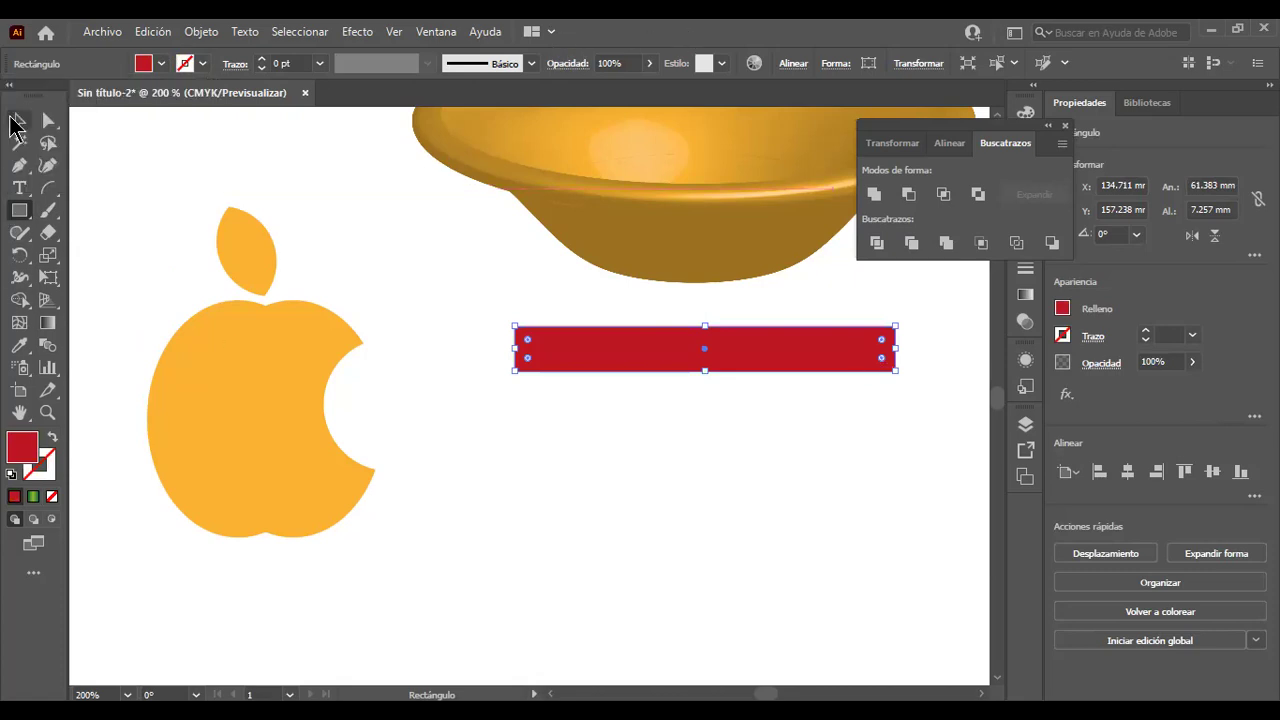
# Add orange and blue copies of the stripe stacked below it.
pyautogui.click(19, 120)
pyautogui.moveTo(797, 372); pyautogui.dragTo(800, 416)
pyautogui.click(161, 66)
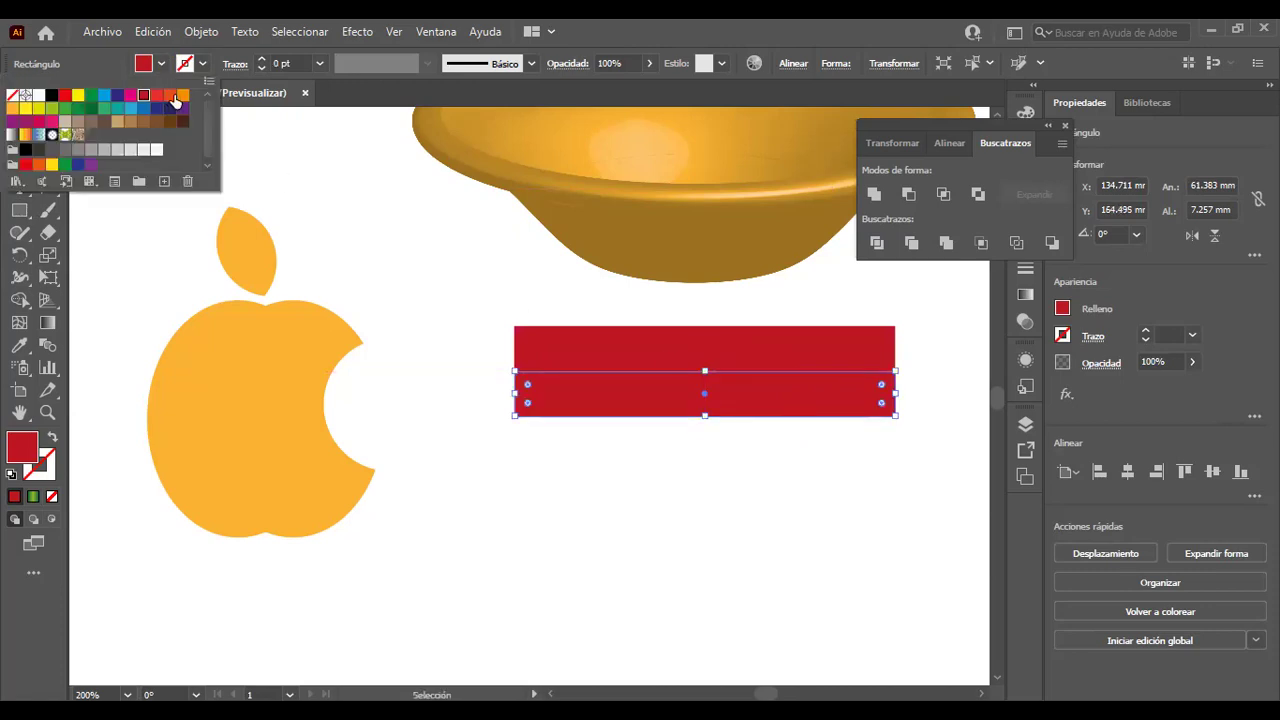
pyautogui.click(170, 95)
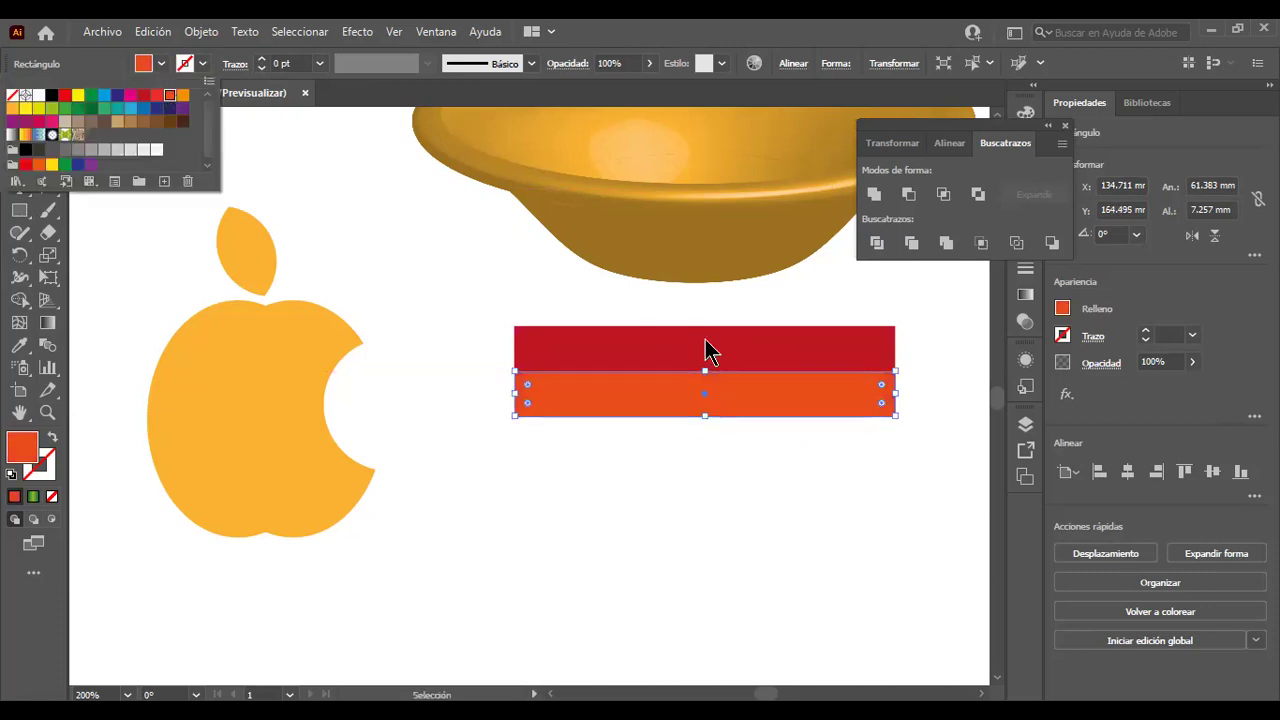
pyautogui.click(800, 410)
pyautogui.moveTo(806, 414); pyautogui.dragTo(806, 462)
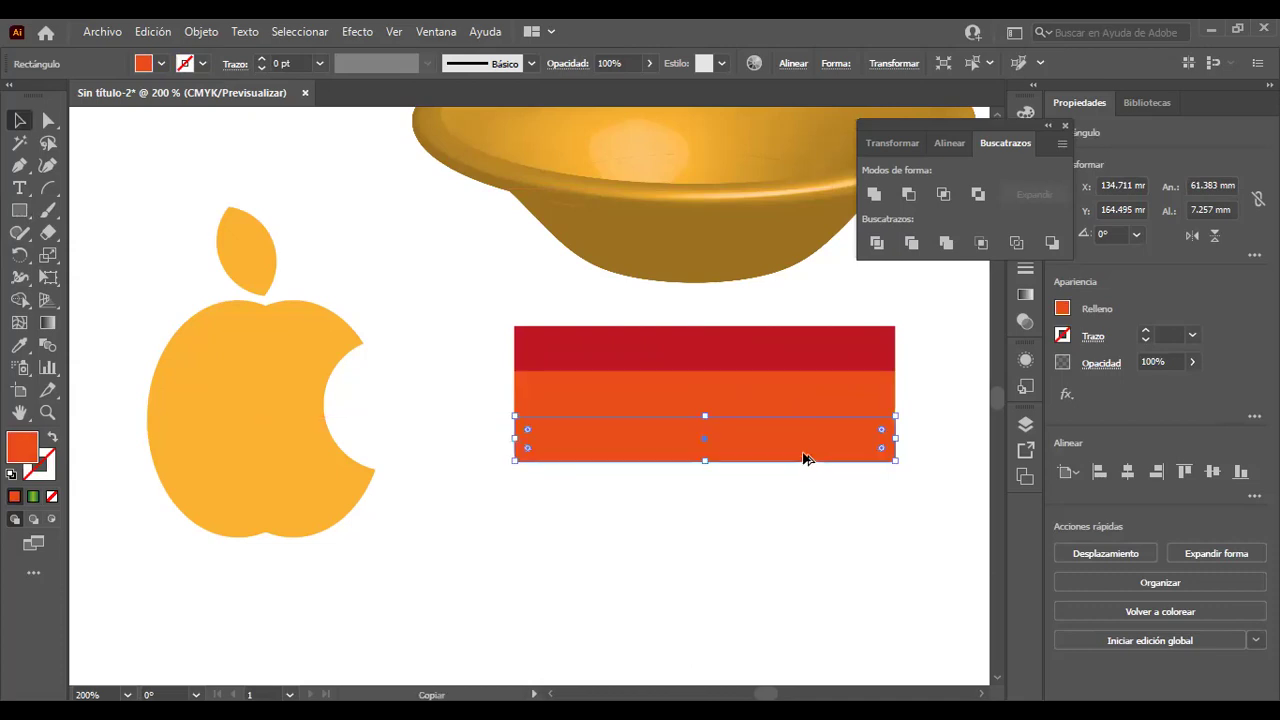
pyautogui.click(162, 66)
pyautogui.click(103, 95)
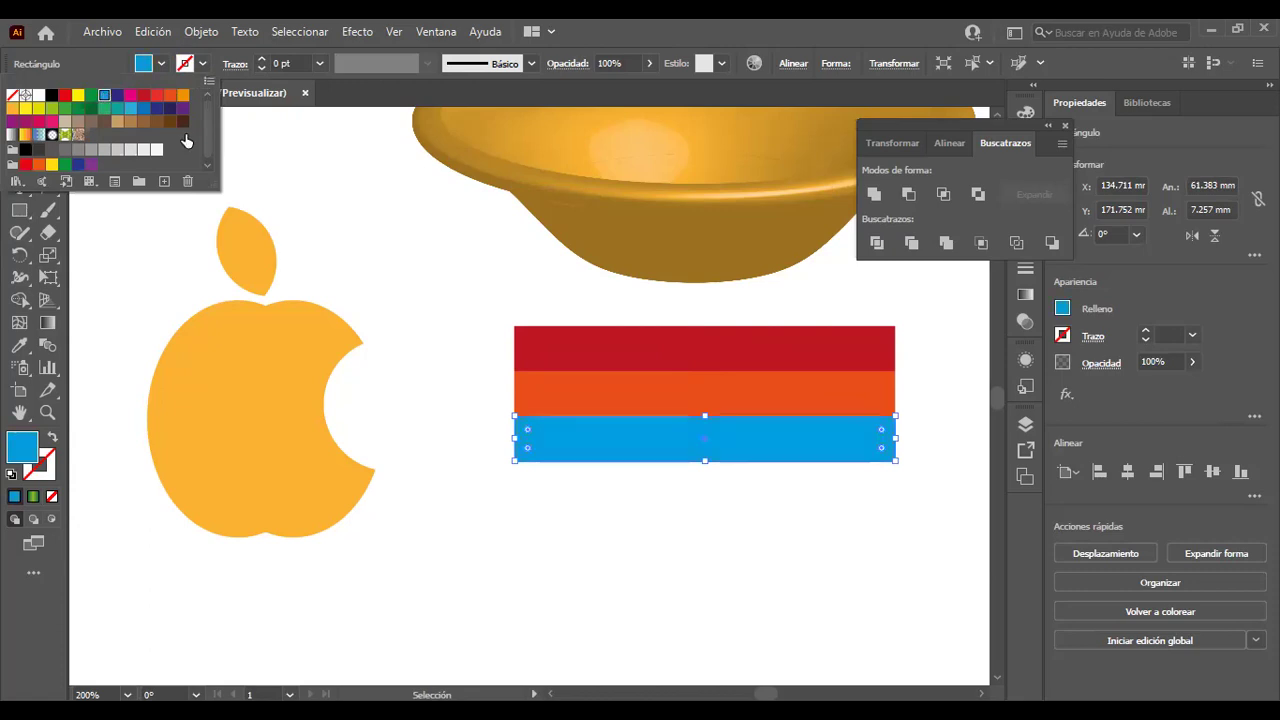
pyautogui.click(812, 446)
# Add green and yellow stripes below, then group all five stripes.
pyautogui.moveTo(813, 448); pyautogui.dragTo(816, 498)
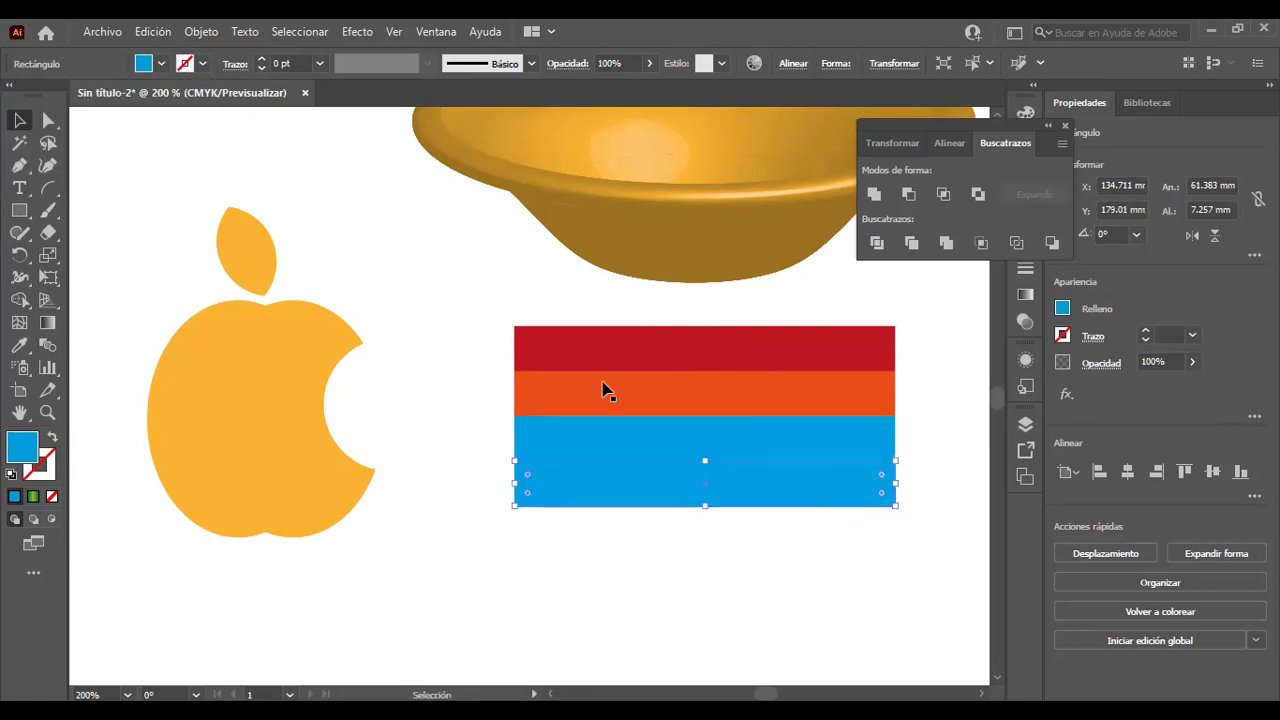
pyautogui.click(162, 64)
pyautogui.click(64, 107)
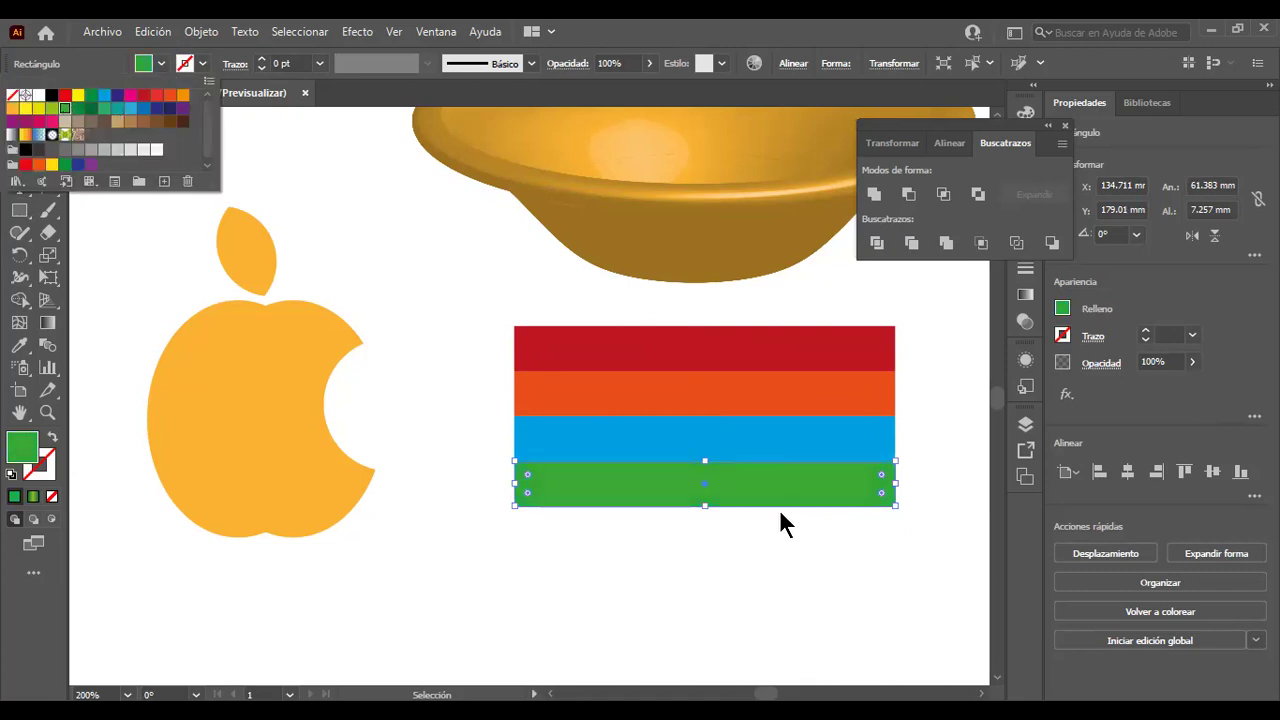
pyautogui.click(818, 556)
pyautogui.moveTo(817, 503)
pyautogui.mouseDown()
pyautogui.moveTo(805, 587)
pyautogui.moveTo(819, 554)
pyautogui.mouseUp()
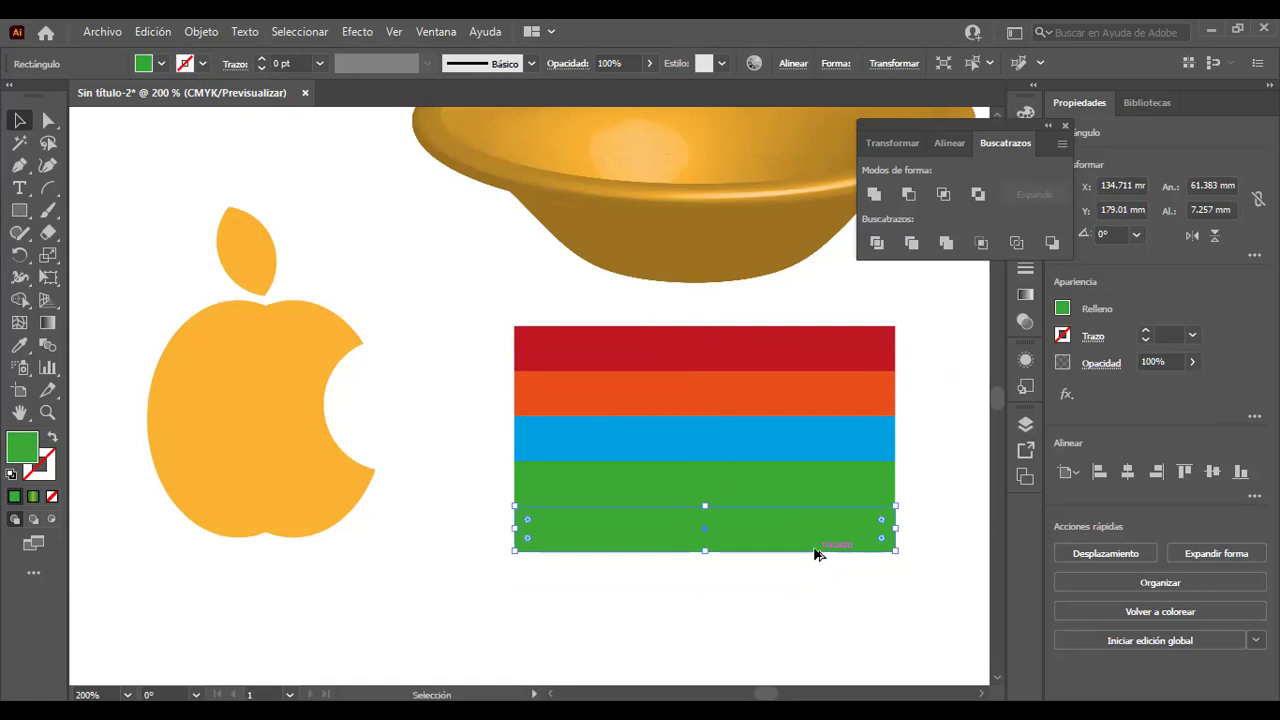
pyautogui.click(160, 64)
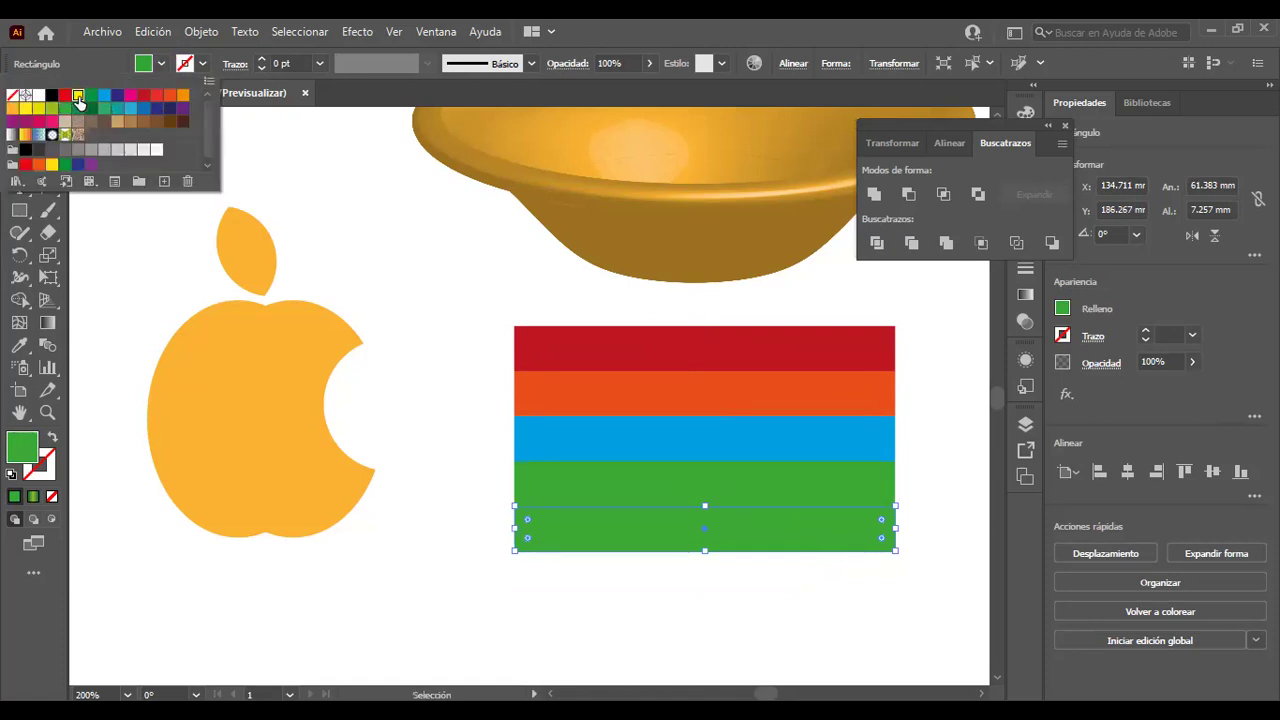
pyautogui.click(78, 101)
pyautogui.click(416, 303)
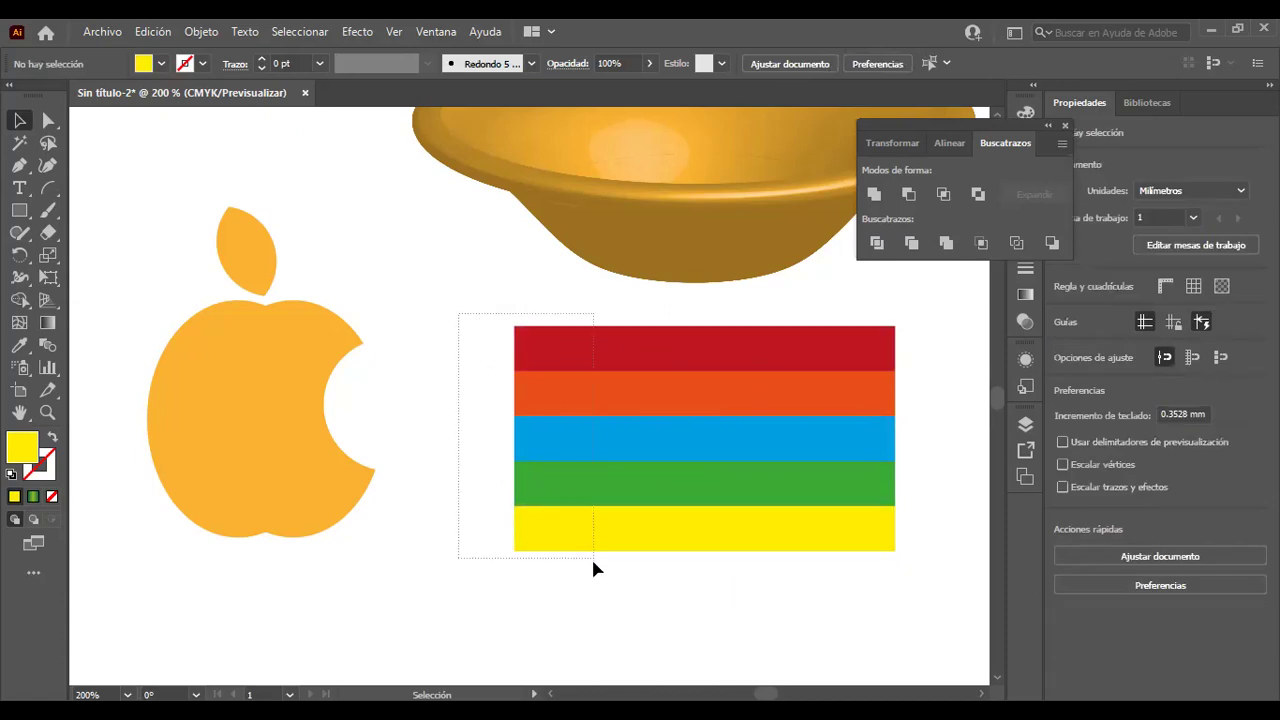
pyautogui.moveTo(593, 563); pyautogui.dragTo(592, 572)
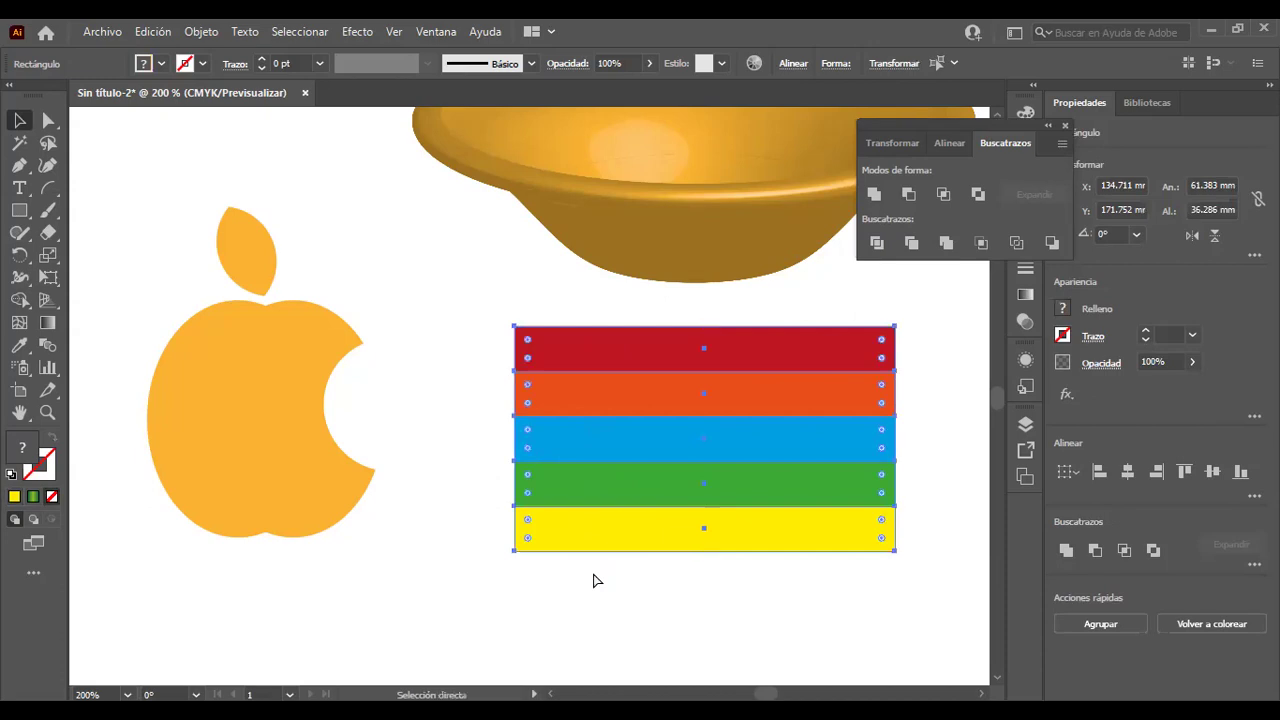
pyautogui.hotkey('ctrl', 'g')
# Nudge the bitten apple body a fraction of a millimetre below the leaf.
pyautogui.click(415, 455)
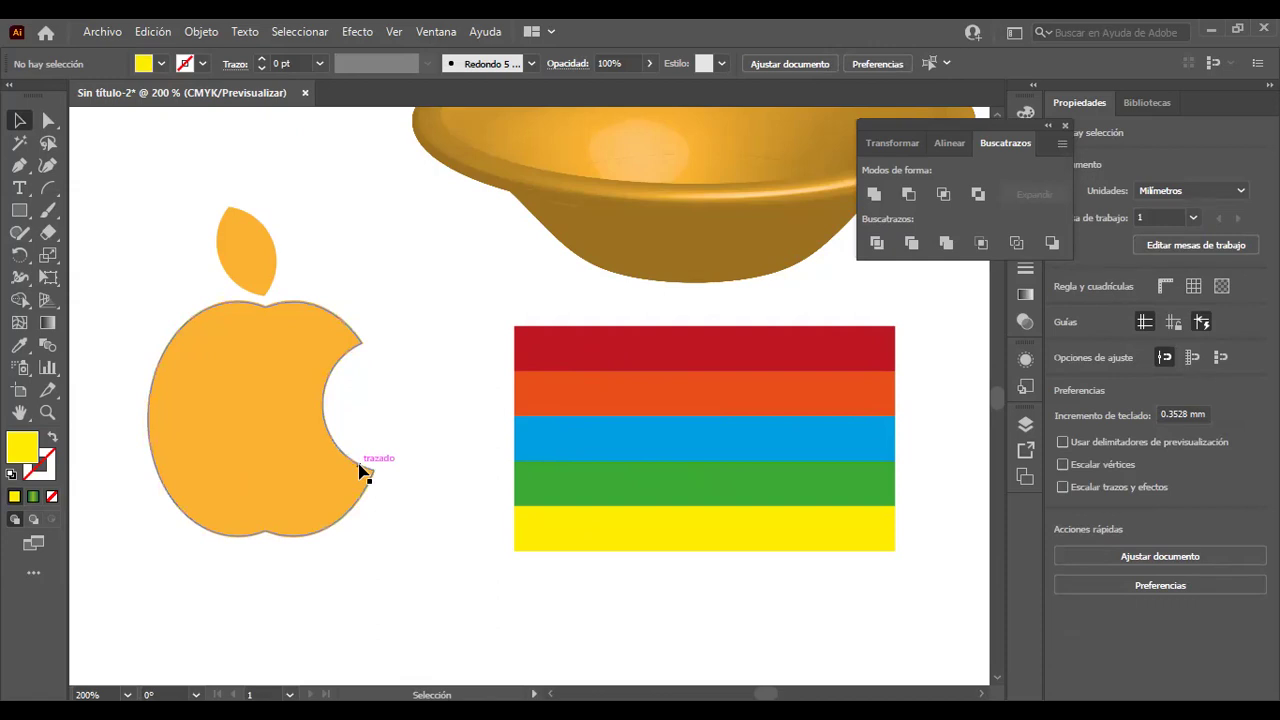
pyautogui.moveTo(297, 463); pyautogui.dragTo(297, 463)
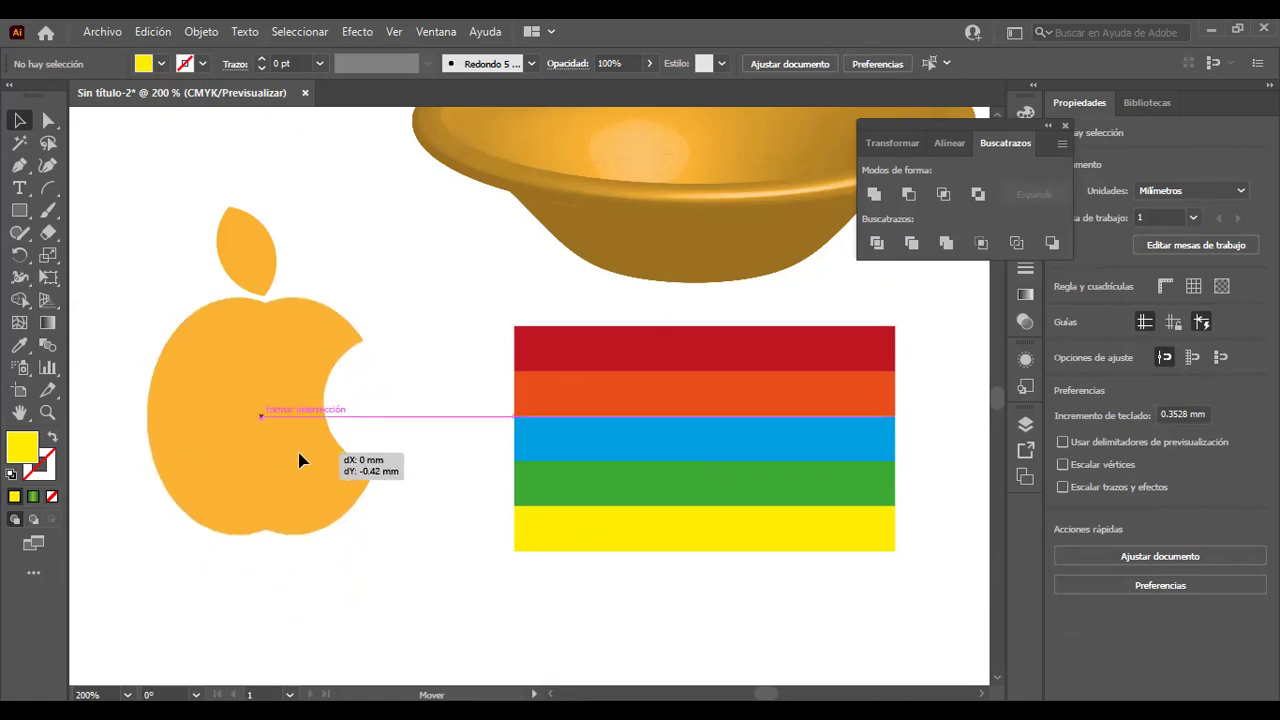
pyautogui.moveTo(297, 463); pyautogui.dragTo(300, 457)
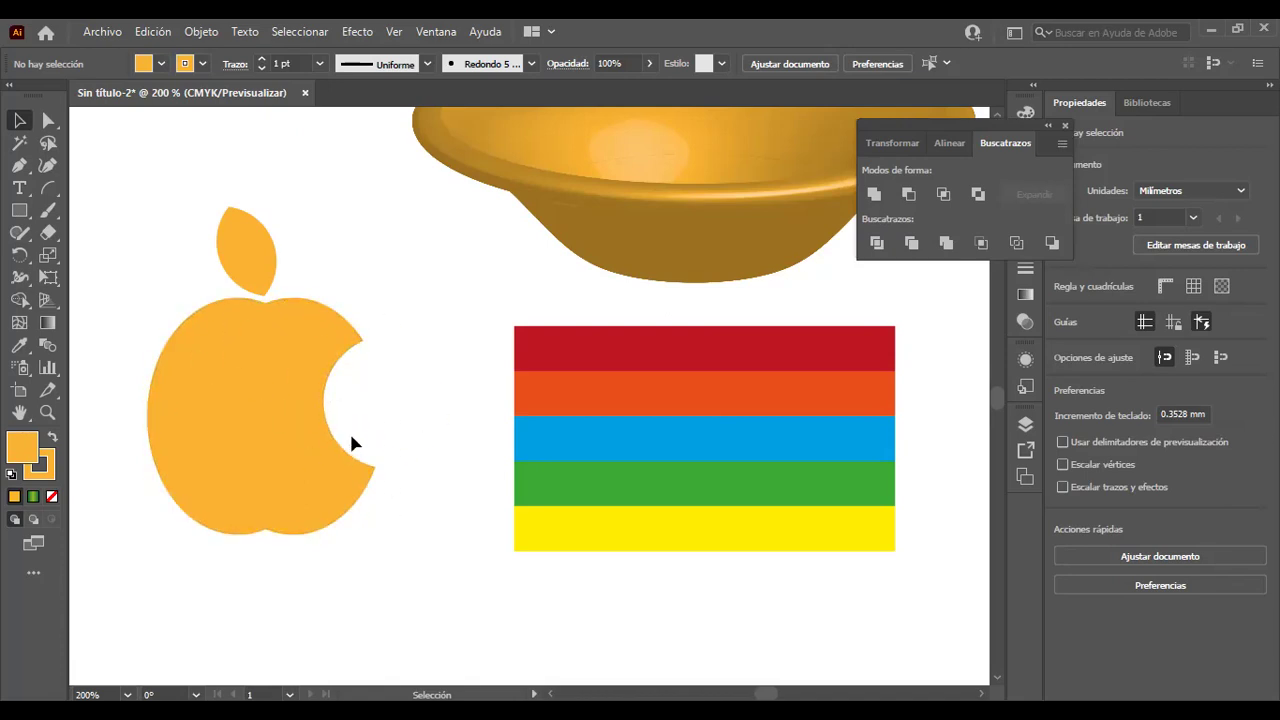
pyautogui.moveTo(242, 255); pyautogui.dragTo(262, 262)
pyautogui.scroll(-2, 403, 464)
pyautogui.scroll(-3, 405, 475)
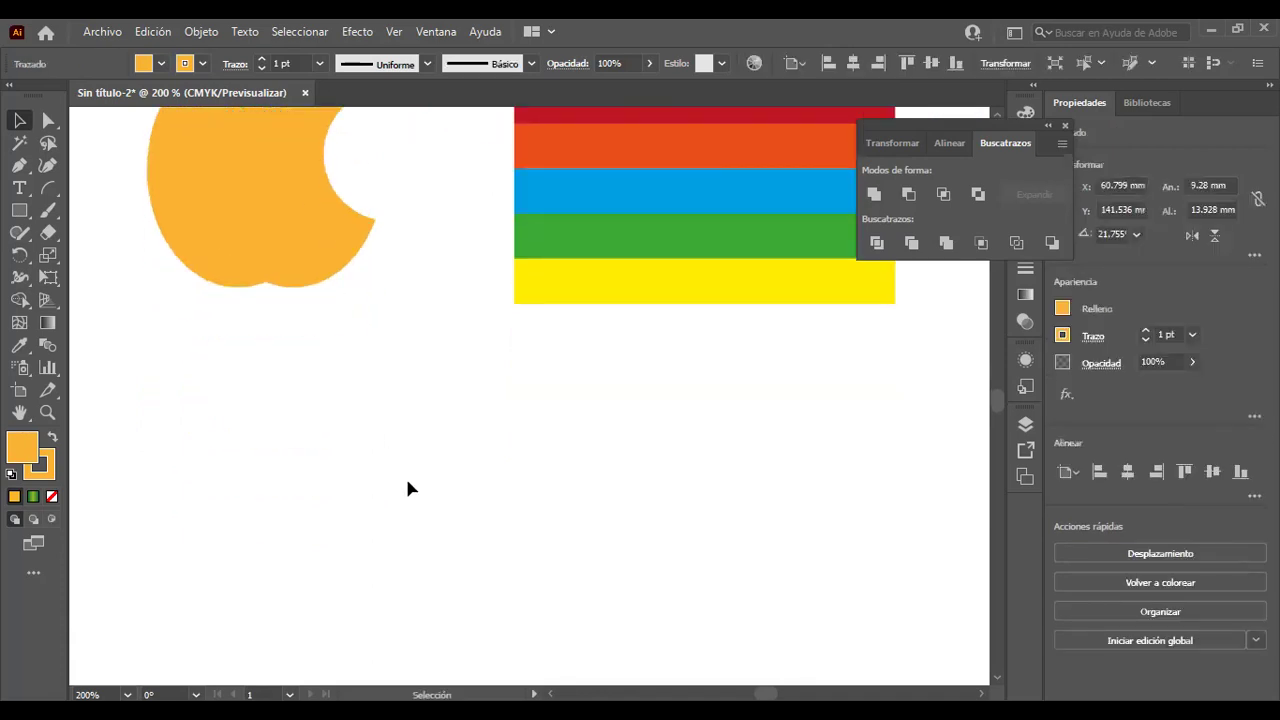
pyautogui.moveTo(19, 210); pyautogui.dragTo(90, 258)
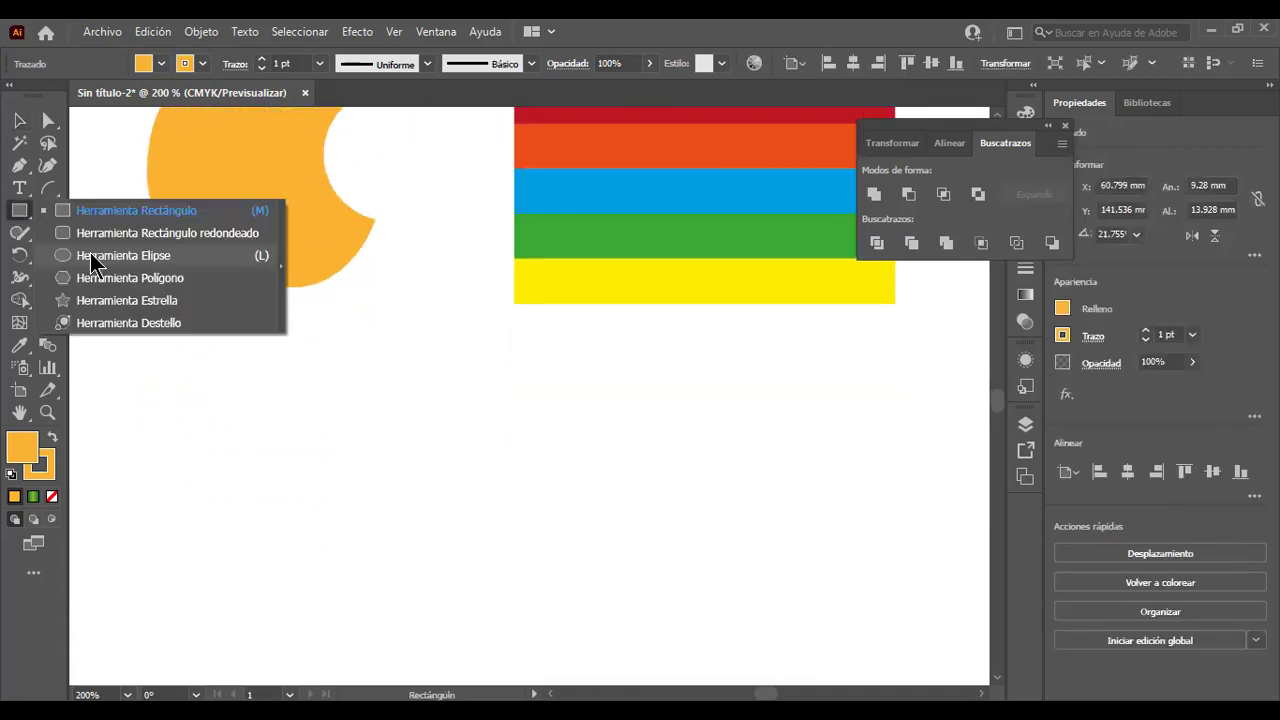
pyautogui.click(90, 255)
pyautogui.moveTo(231, 389); pyautogui.dragTo(433, 576)
pyautogui.click(19, 120)
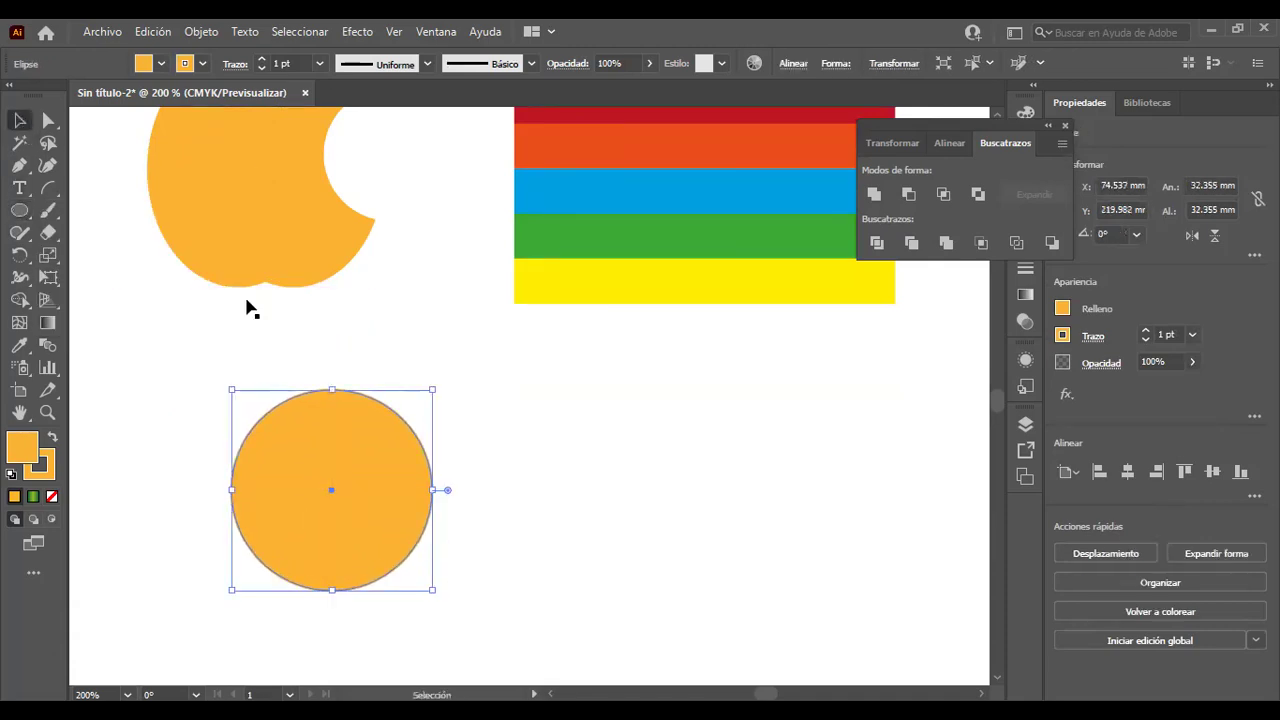
pyautogui.moveTo(391, 507); pyautogui.dragTo(460, 512)
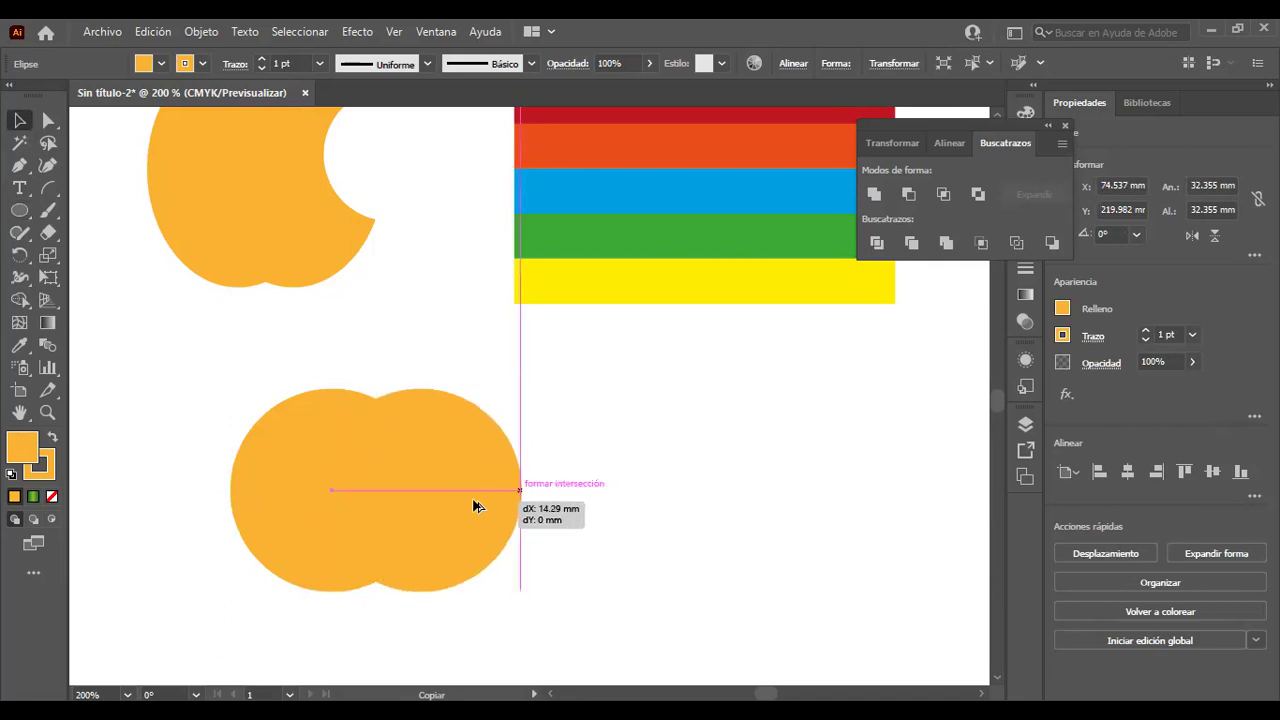
pyautogui.moveTo(460, 512); pyautogui.dragTo(472, 509)
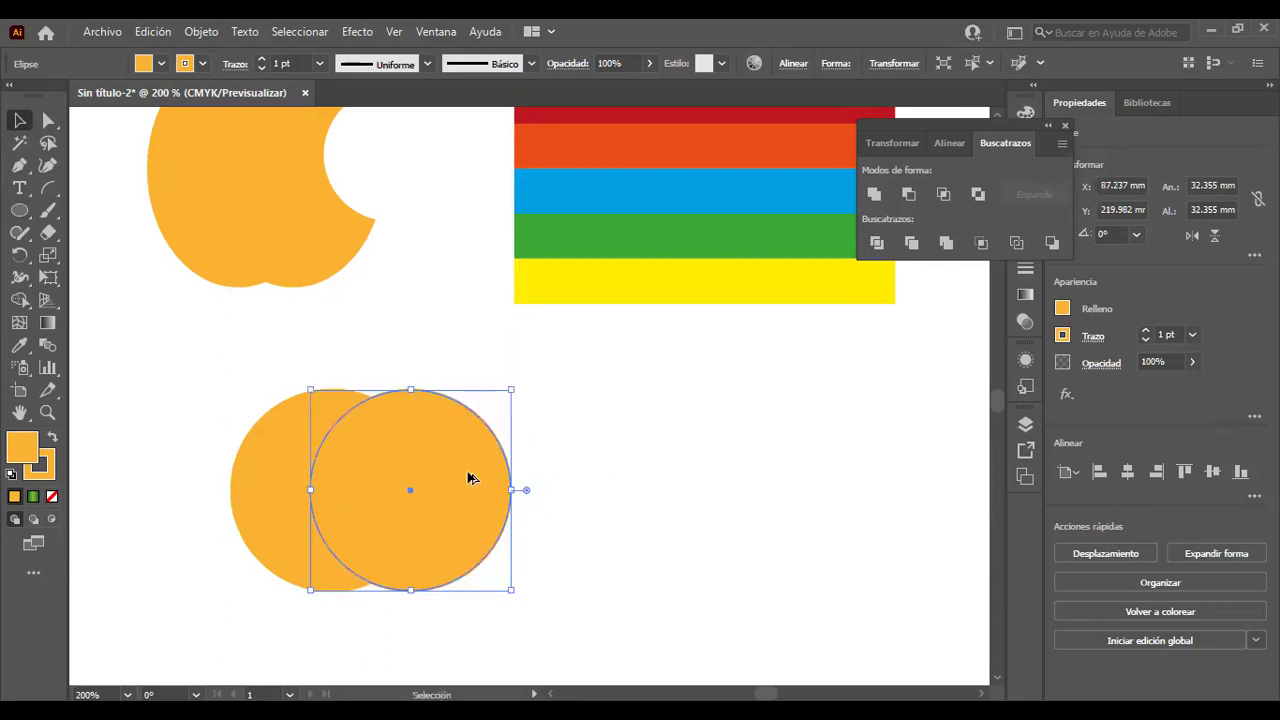
pyautogui.keyDown('shift'); pyautogui.click(270, 490); pyautogui.keyUp('shift')
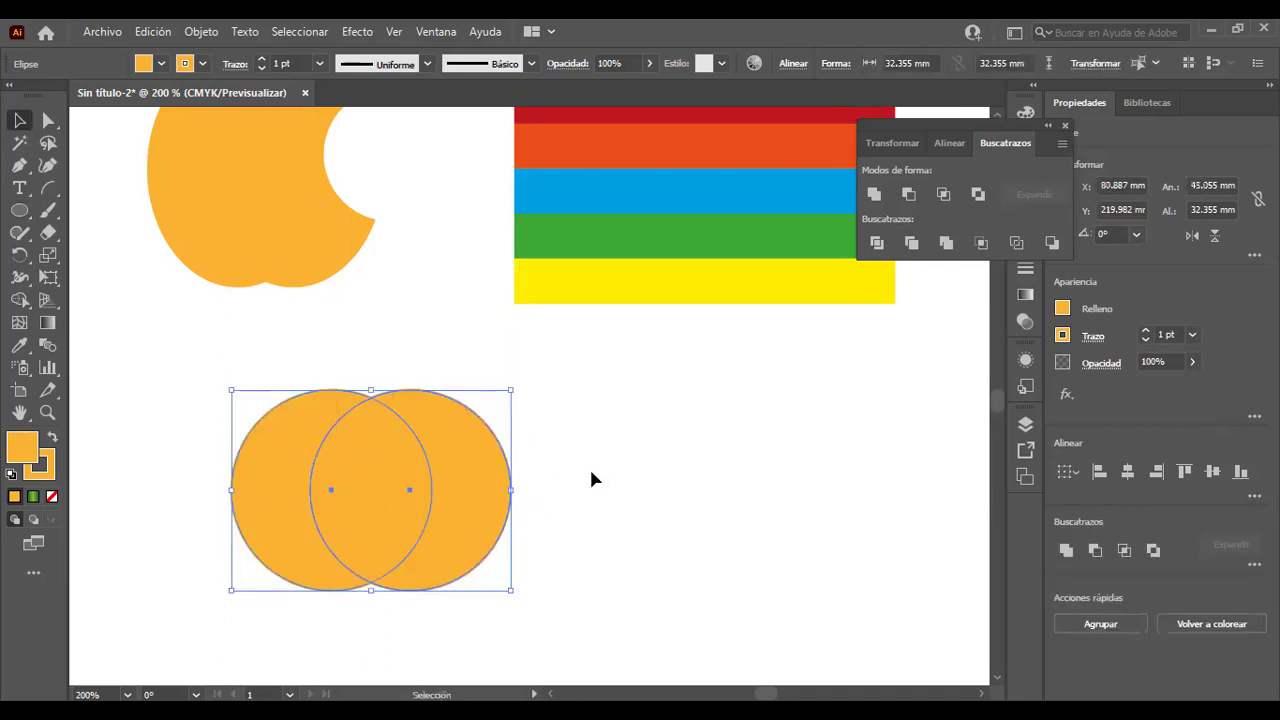
pyautogui.click(873, 196)
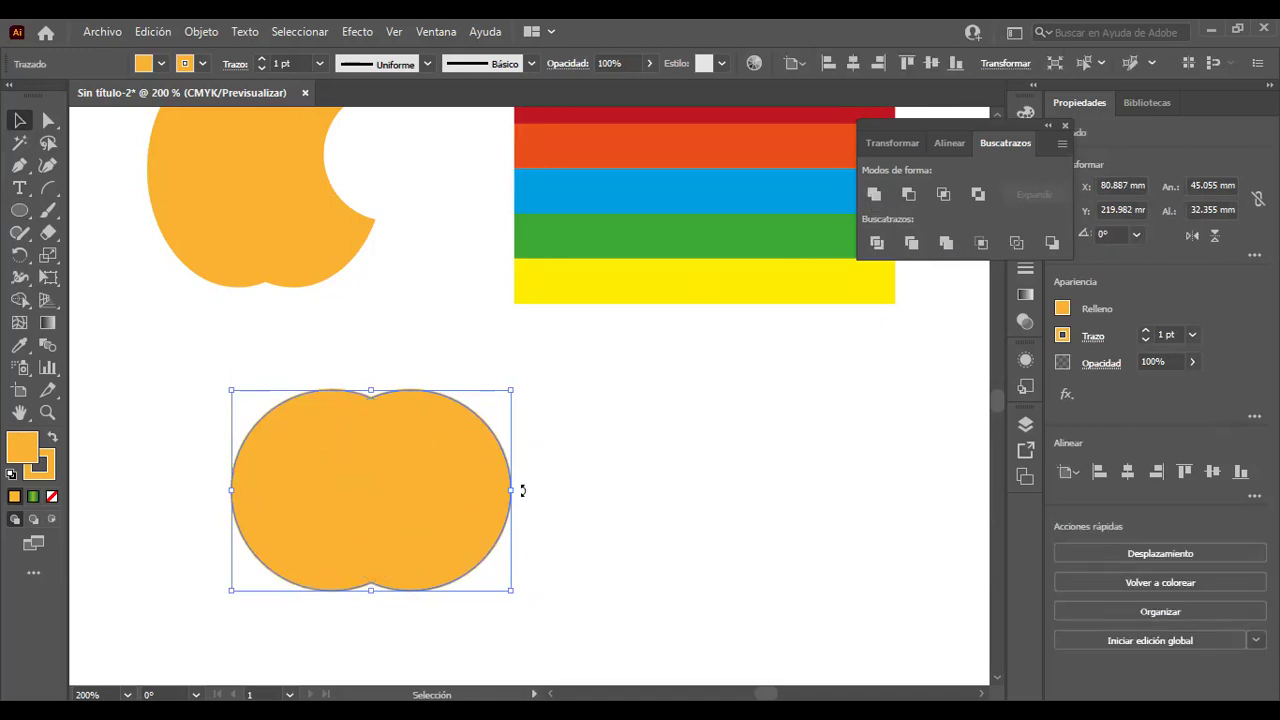
pyautogui.moveTo(511, 490); pyautogui.dragTo(424, 490)
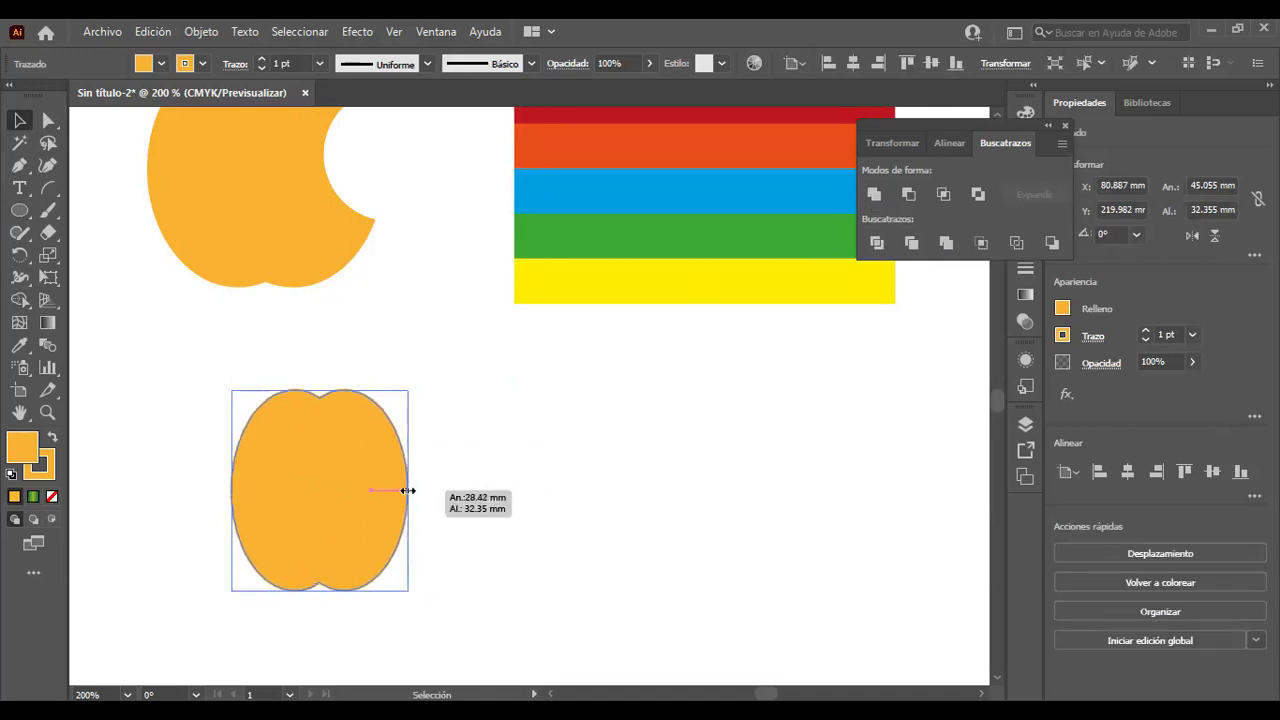
pyautogui.click(537, 494)
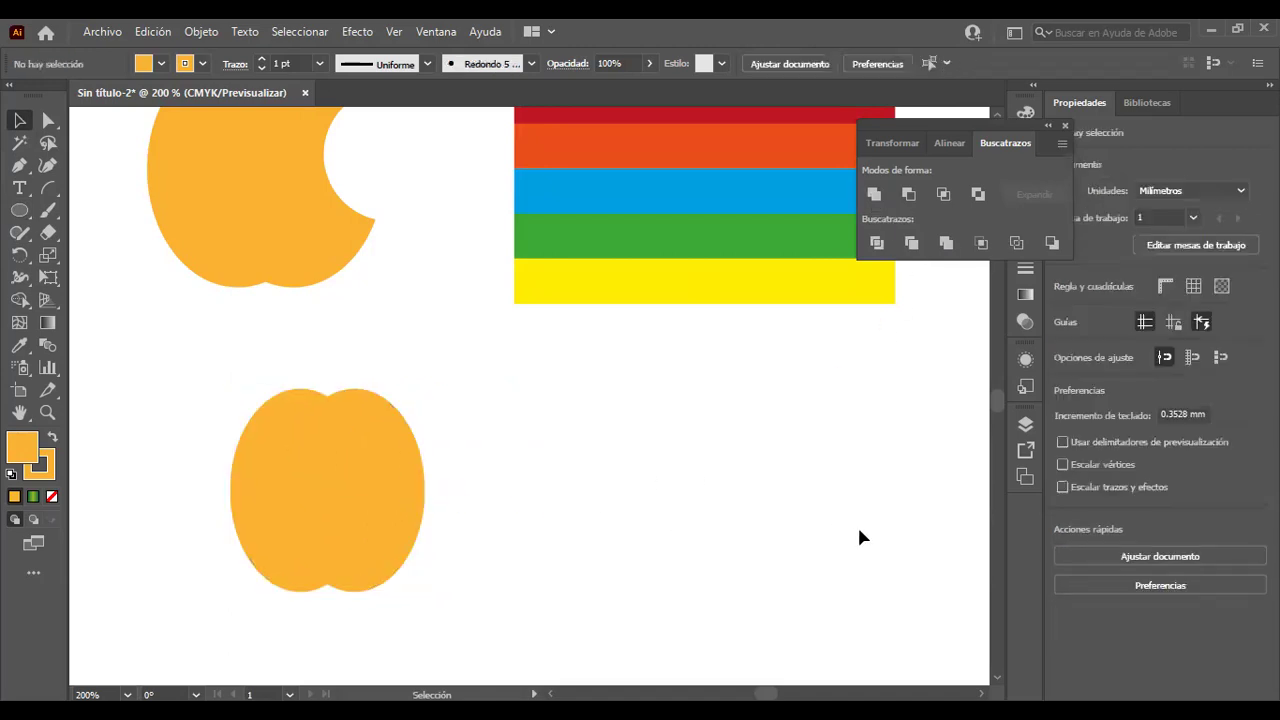
pyautogui.click(19, 210)
pyautogui.moveTo(562, 421)
pyautogui.mouseDown()
pyautogui.moveTo(665, 522)
pyautogui.moveTo(433, 503)
pyautogui.mouseUp()
pyautogui.press('v')
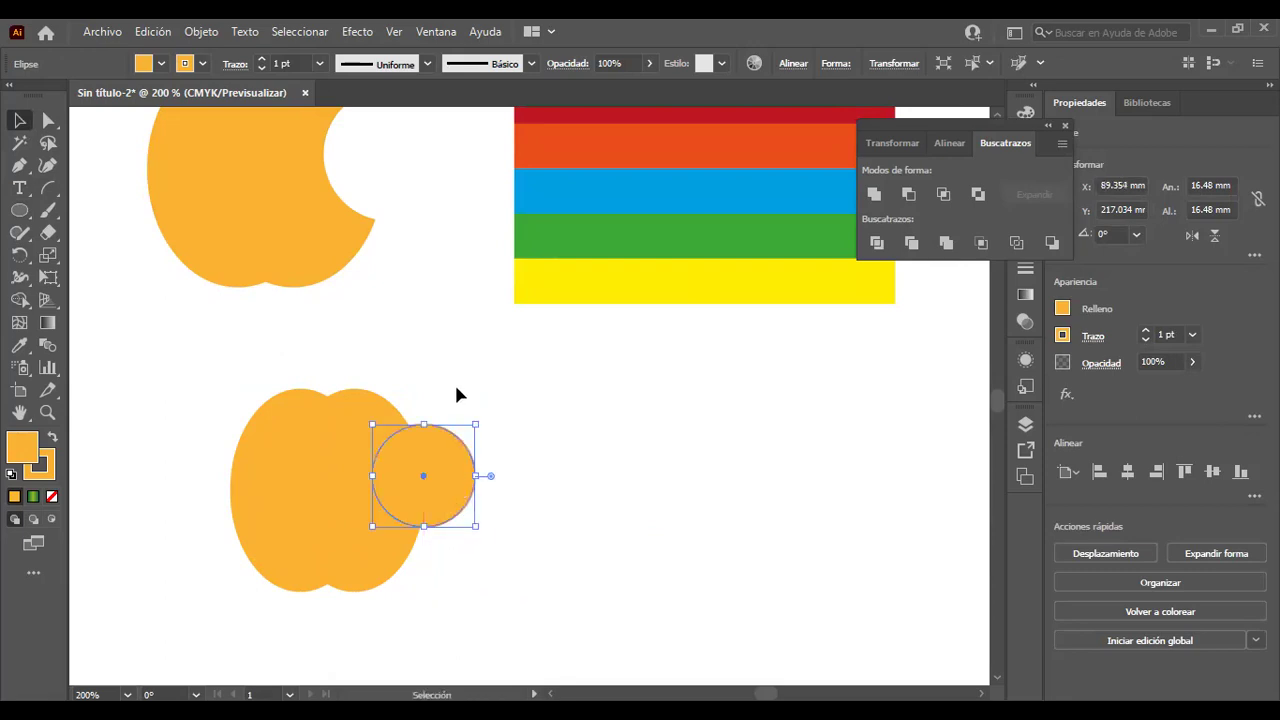
pyautogui.moveTo(457, 391); pyautogui.dragTo(428, 491)
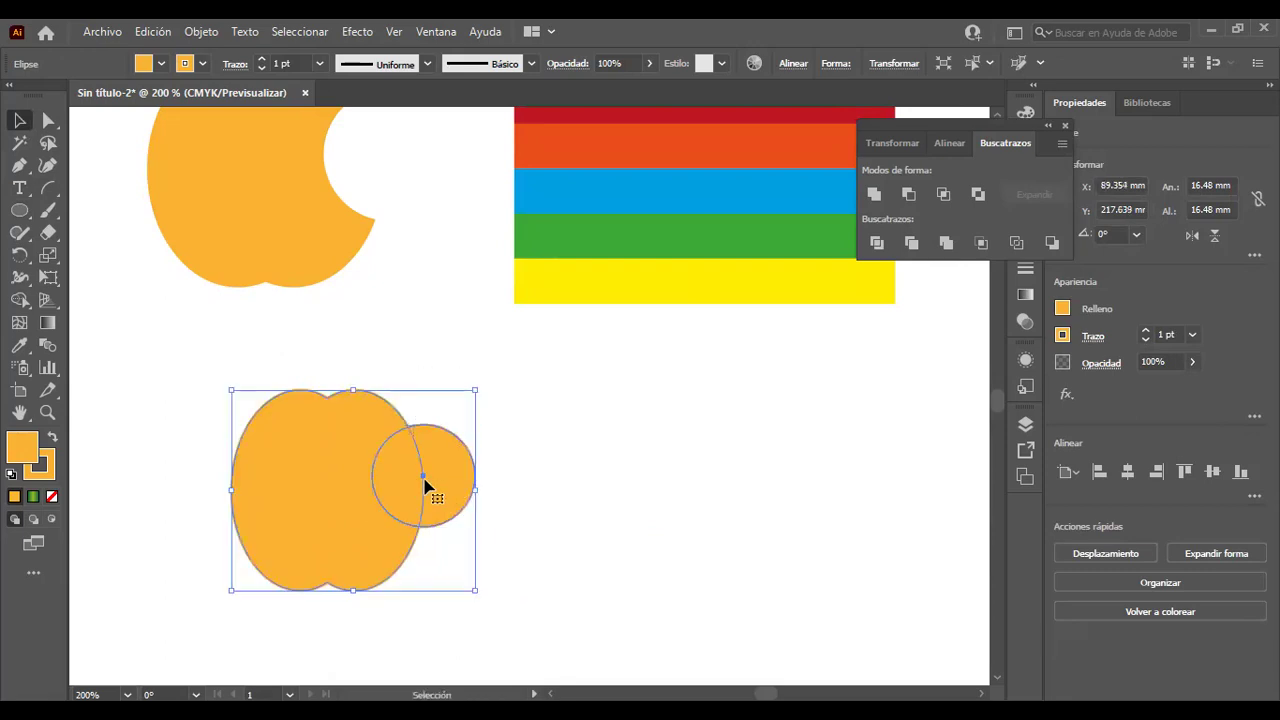
pyautogui.click(908, 194)
pyautogui.click(775, 508)
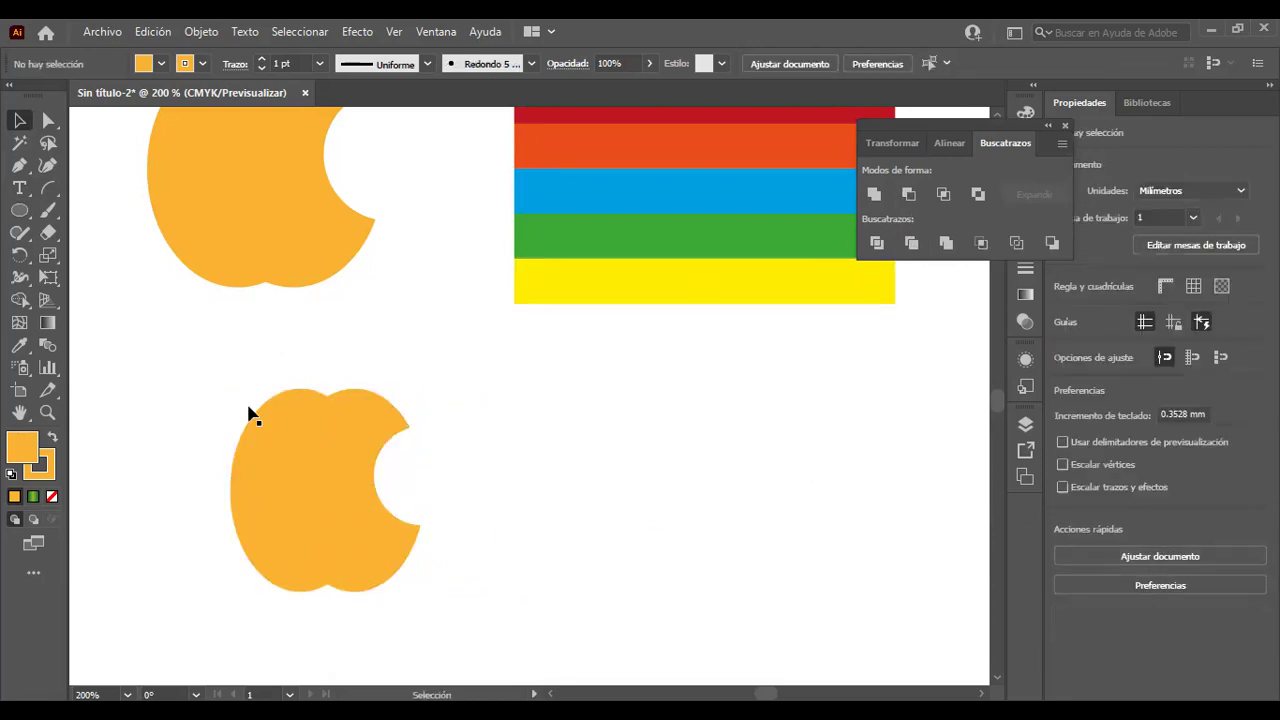
pyautogui.click(19, 210)
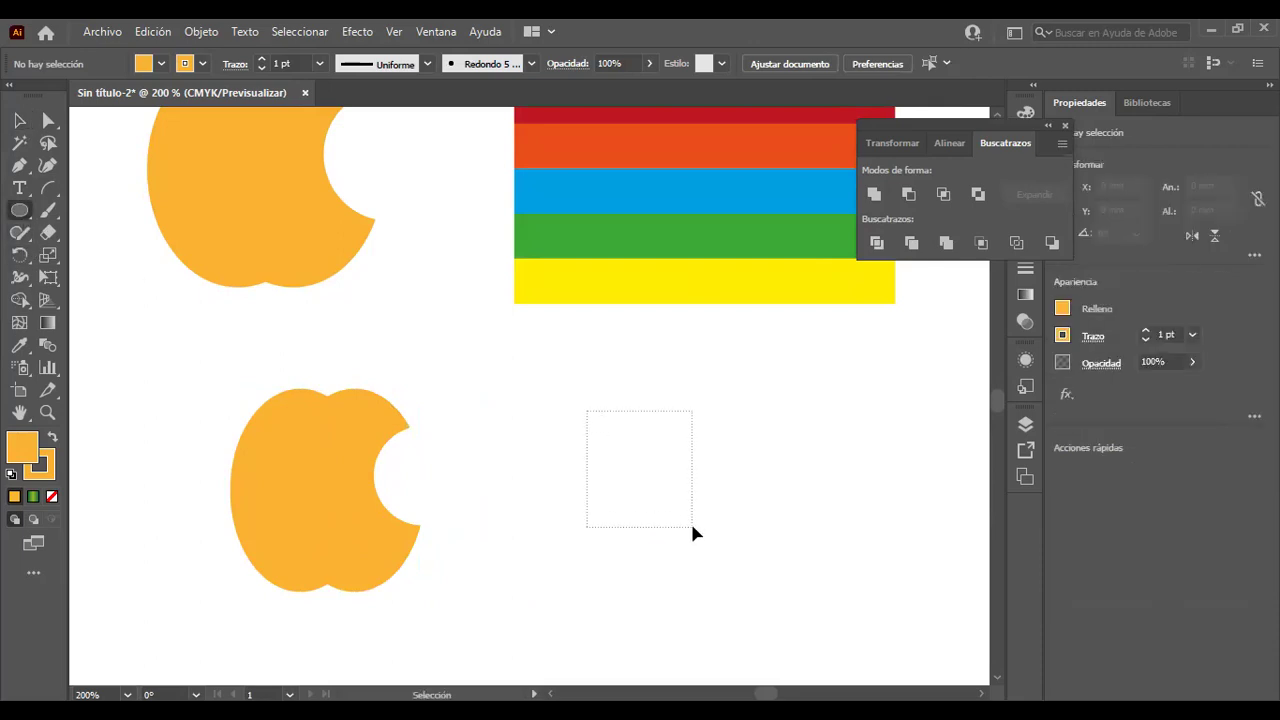
pyautogui.moveTo(612, 437)
pyautogui.mouseDown()
pyautogui.moveTo(727, 550)
pyautogui.moveTo(751, 519)
pyautogui.mouseUp()
pyautogui.click(20, 121)
pyautogui.moveTo(752, 519); pyautogui.dragTo(752, 519)
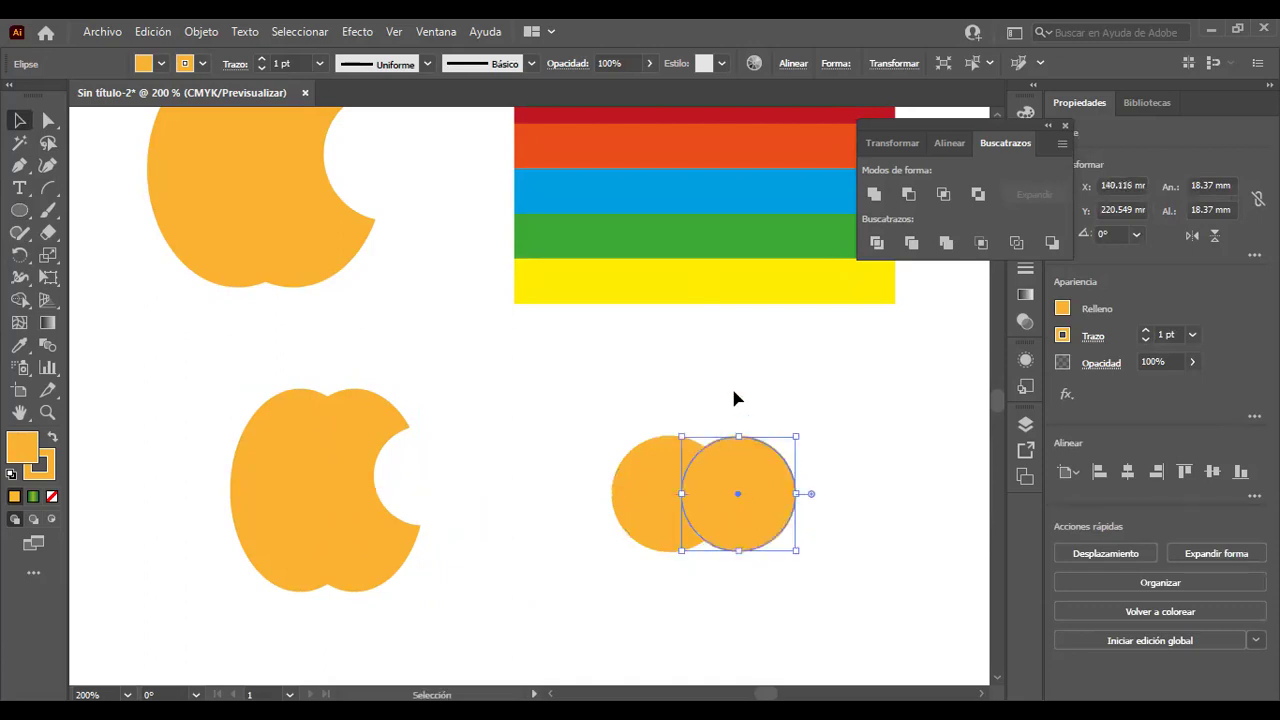
pyautogui.keyDown('shift'); pyautogui.click(663, 543); pyautogui.keyUp('shift')
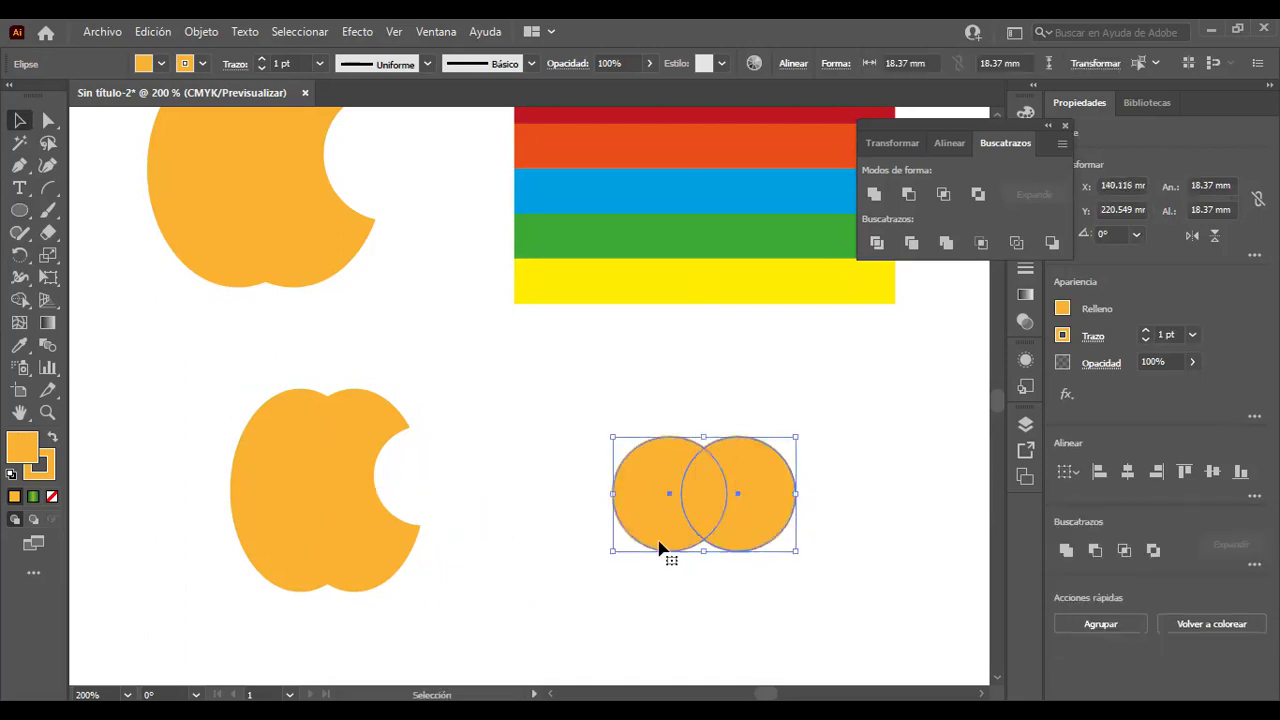
pyautogui.click(945, 195)
pyautogui.moveTo(676, 492)
pyautogui.mouseDown()
pyautogui.moveTo(311, 341)
pyautogui.moveTo(324, 336)
pyautogui.mouseUp()
pyautogui.click(840, 545)
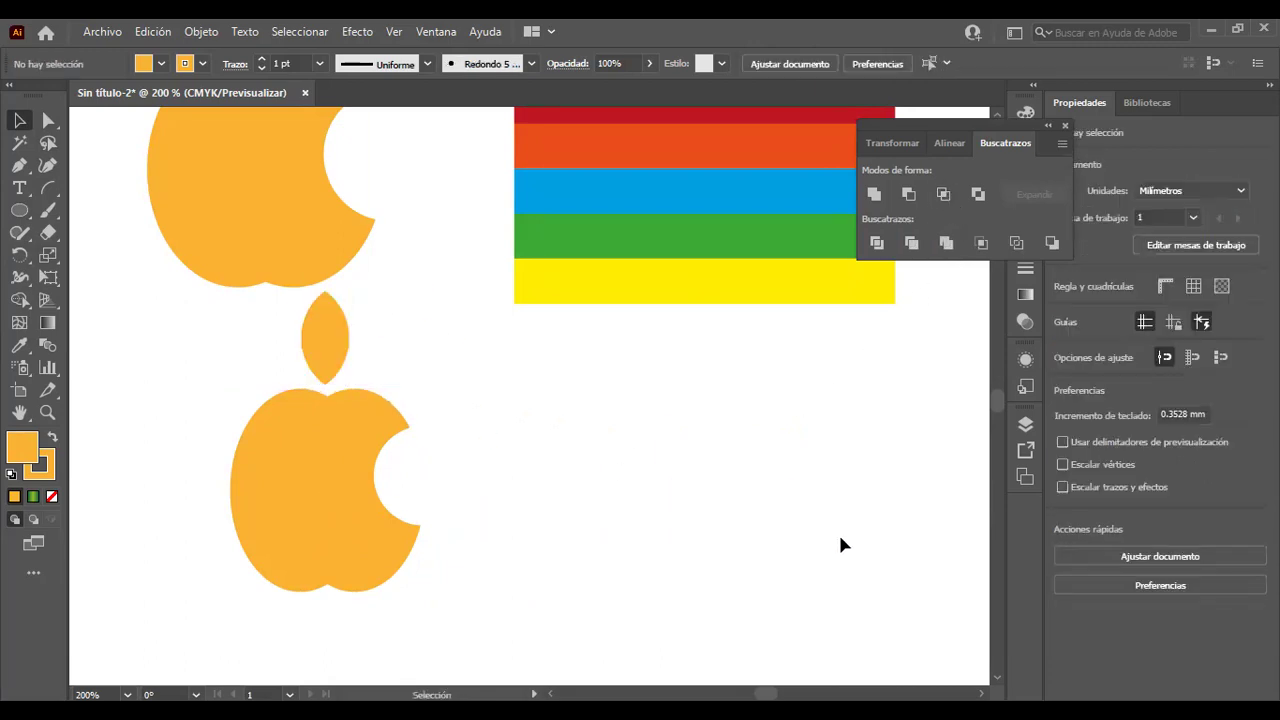
pyautogui.moveTo(463, 358); pyautogui.dragTo(268, 536)
pyautogui.press('Delete')
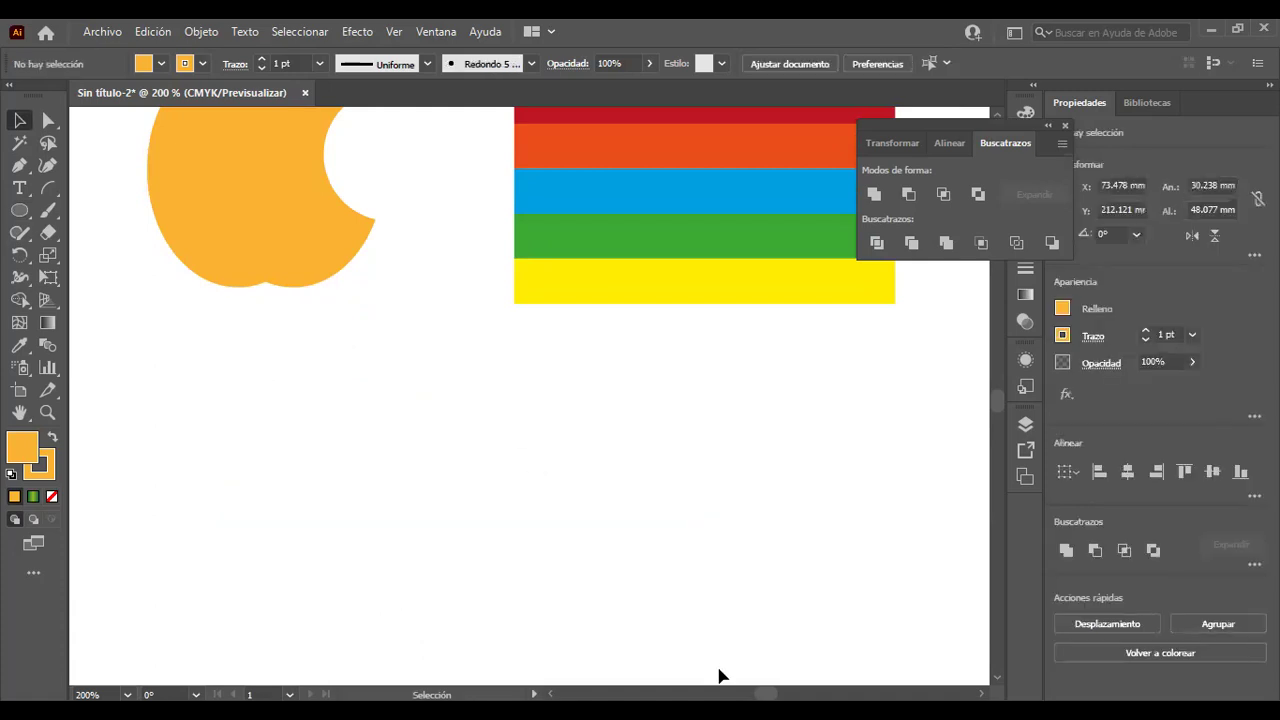
pyautogui.scroll(2, 700, 650)
pyautogui.scroll(3, 740, 640)
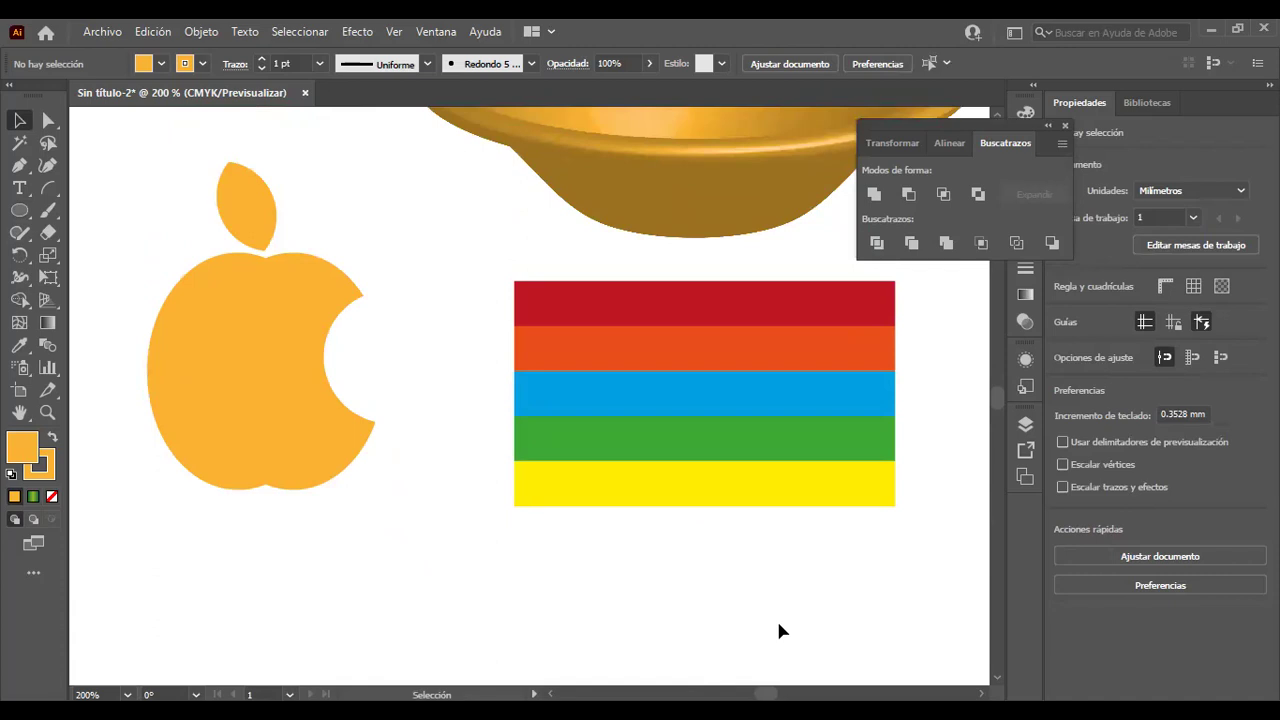
pyautogui.scroll(2, 781, 630)
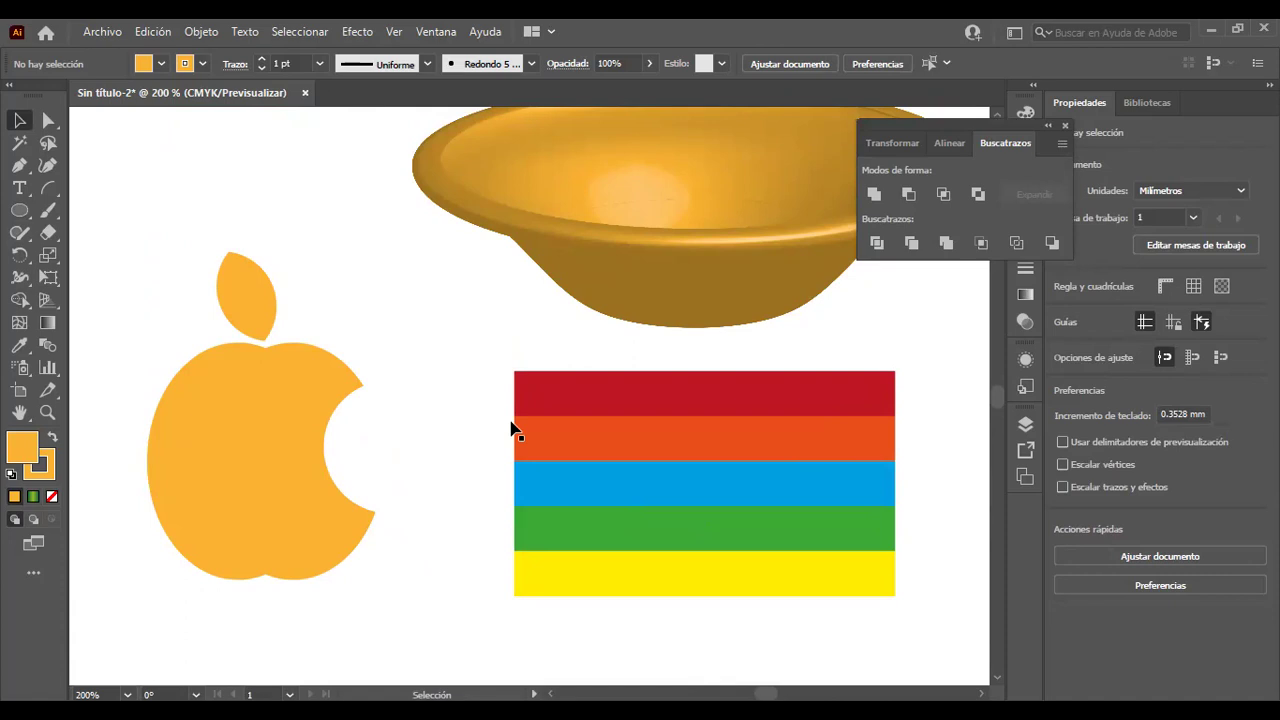
pyautogui.scroll(3, 420, 530)
pyautogui.scroll(-4, 420, 541)
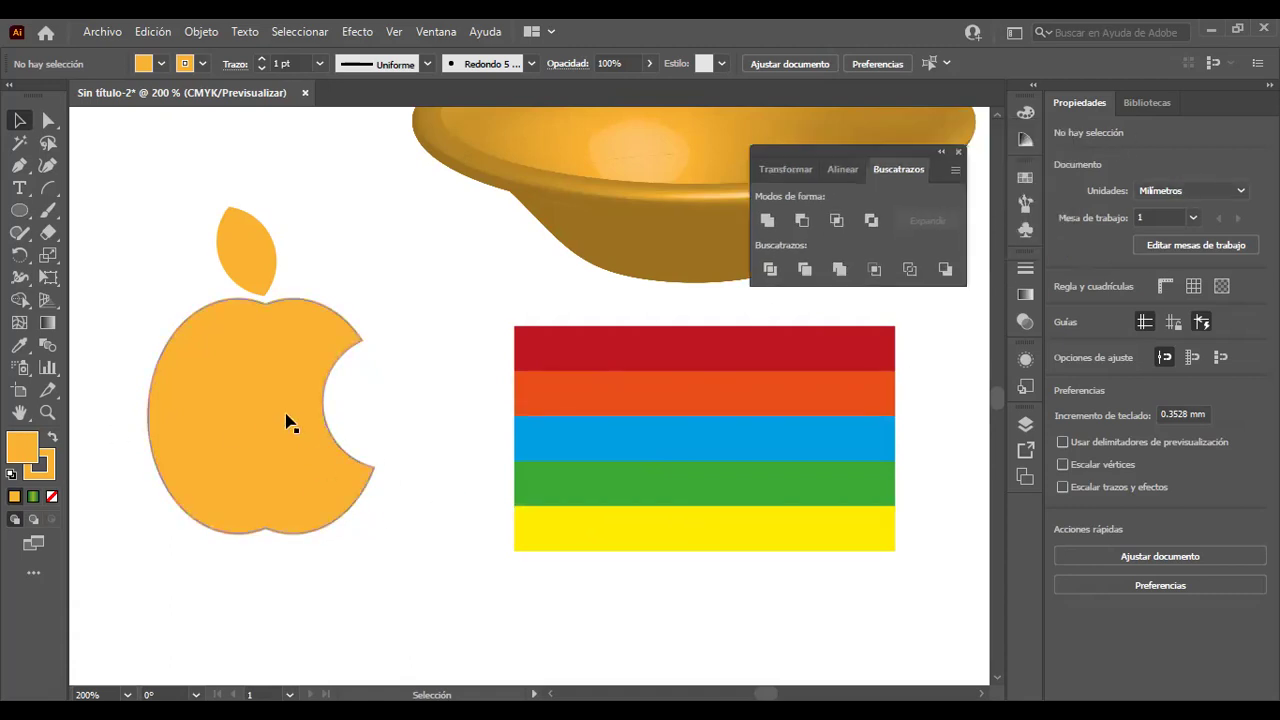
# Move the rainbow stripe group about 8 mm left to X 126.875 mm.
pyautogui.click(226, 416)
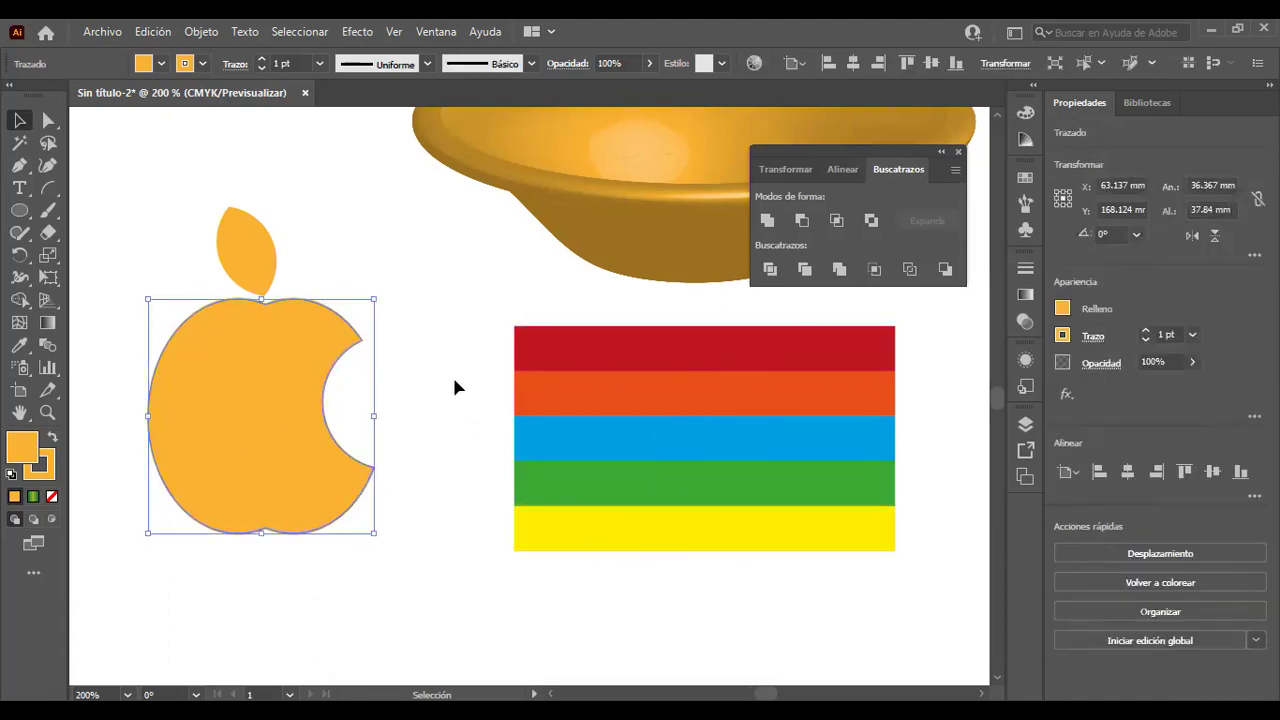
pyautogui.click(470, 348)
pyautogui.moveTo(472, 346); pyautogui.dragTo(655, 590)
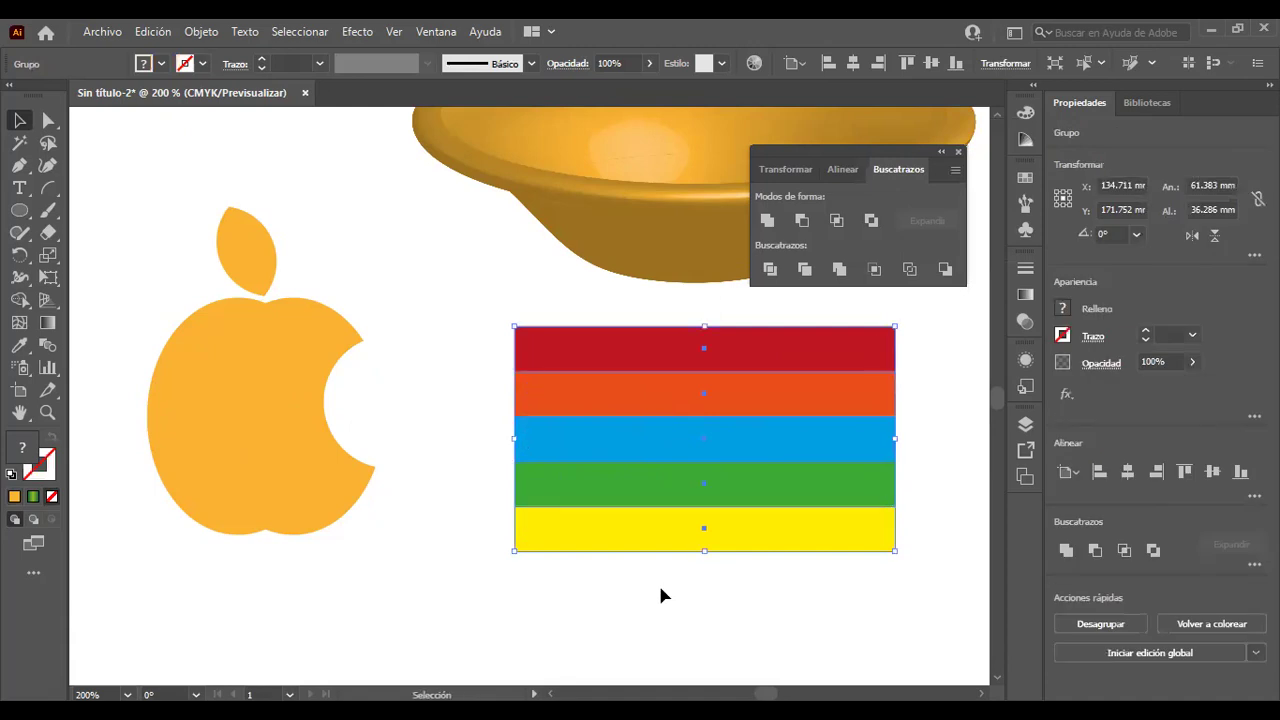
pyautogui.moveTo(672, 549)
pyautogui.mouseDown()
pyautogui.moveTo(558, 433)
pyautogui.moveTo(641, 410)
pyautogui.mouseUp()
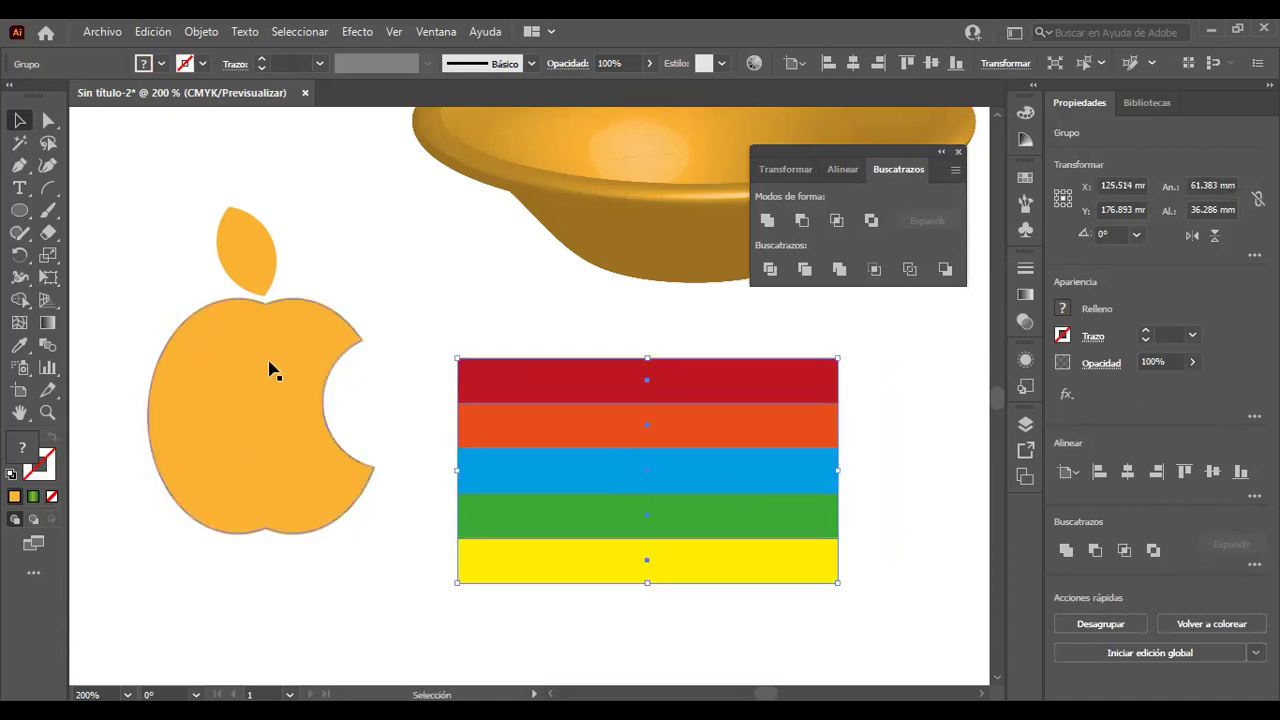
pyautogui.click(278, 355)
pyautogui.moveTo(571, 492); pyautogui.dragTo(614, 470)
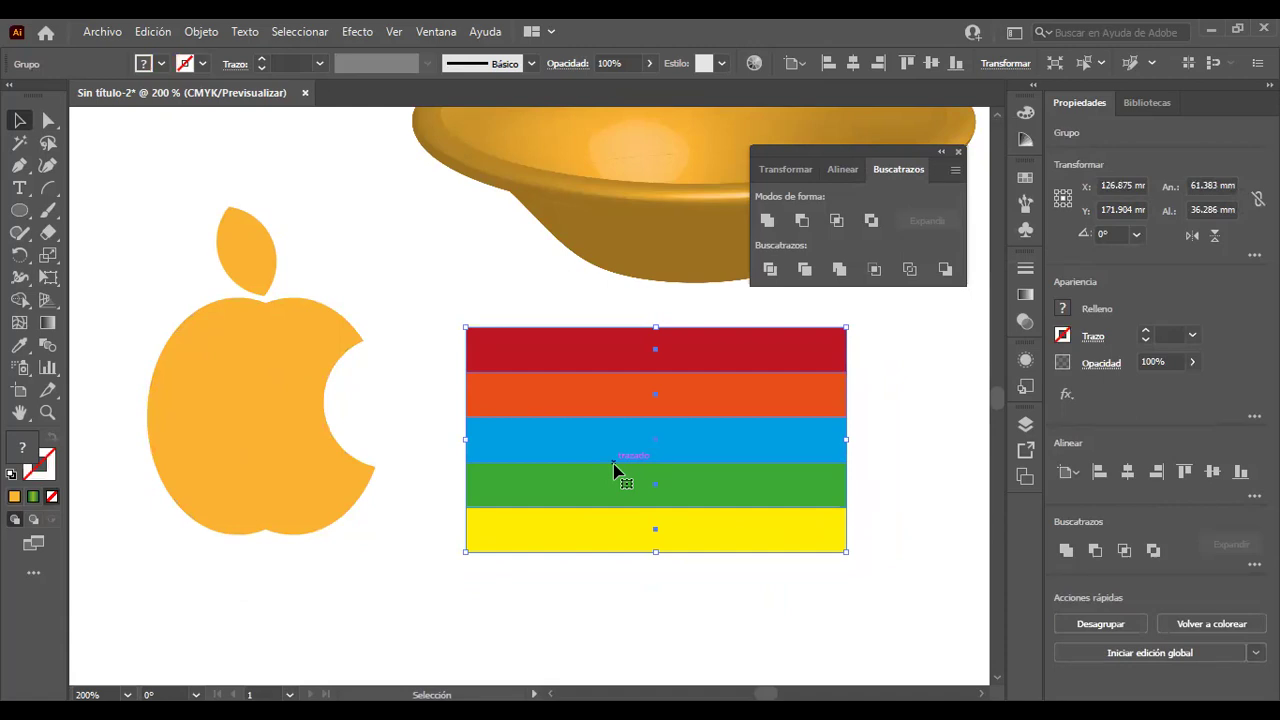
pyautogui.scroll(-1, 614, 470)
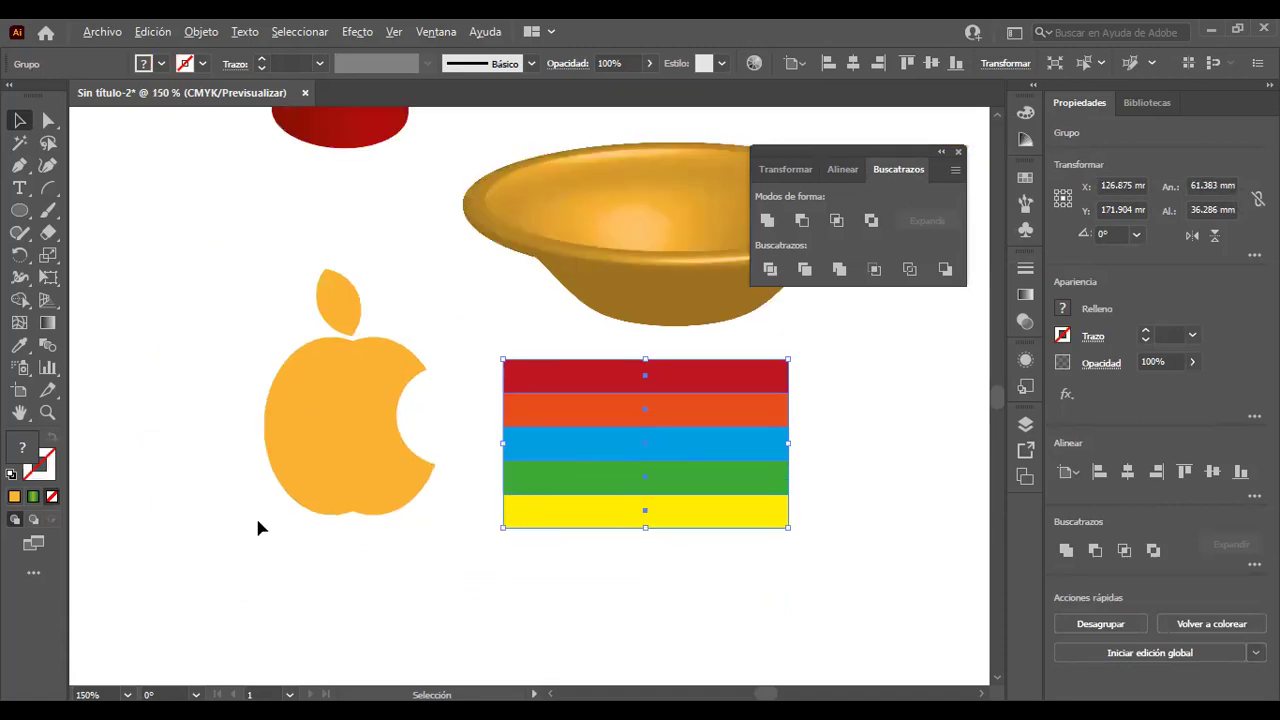
pyautogui.moveTo(188, 333); pyautogui.dragTo(366, 434)
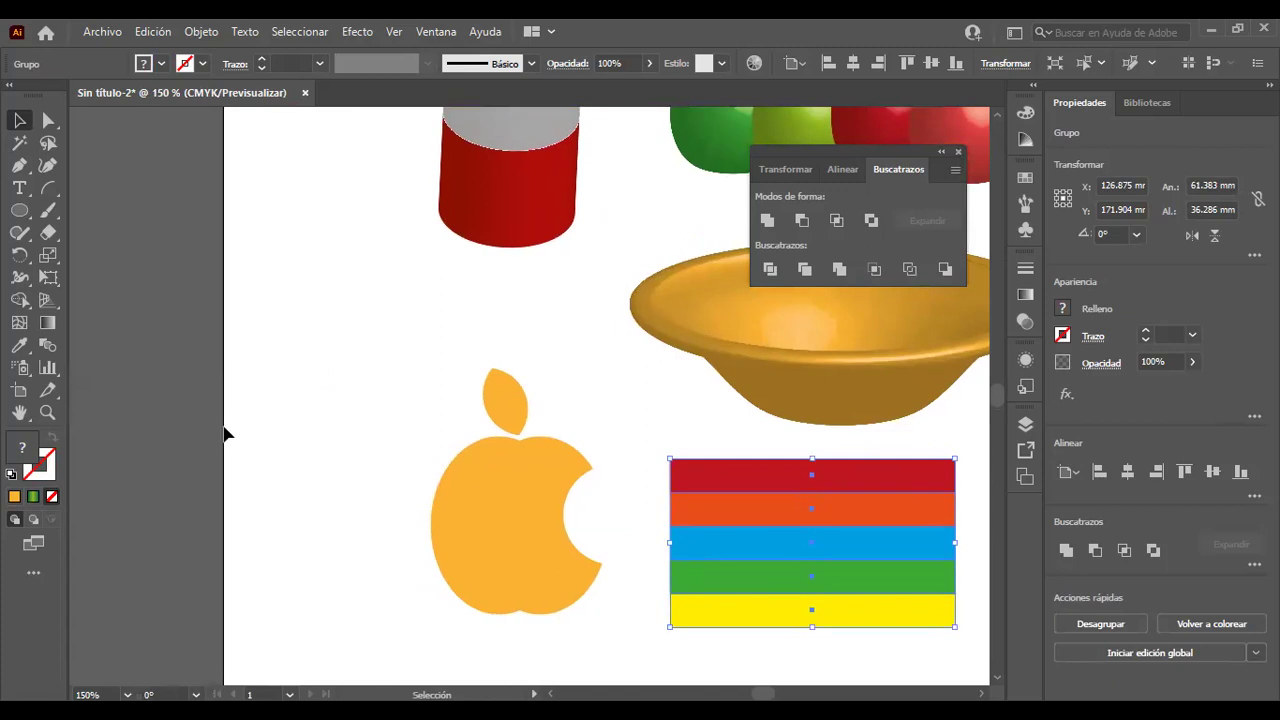
# Place and embed boxer-mirando-a-camara_0 from the Imágenes folder at the artwork's upper left.
pyautogui.click(98, 33)
pyautogui.click(149, 369)
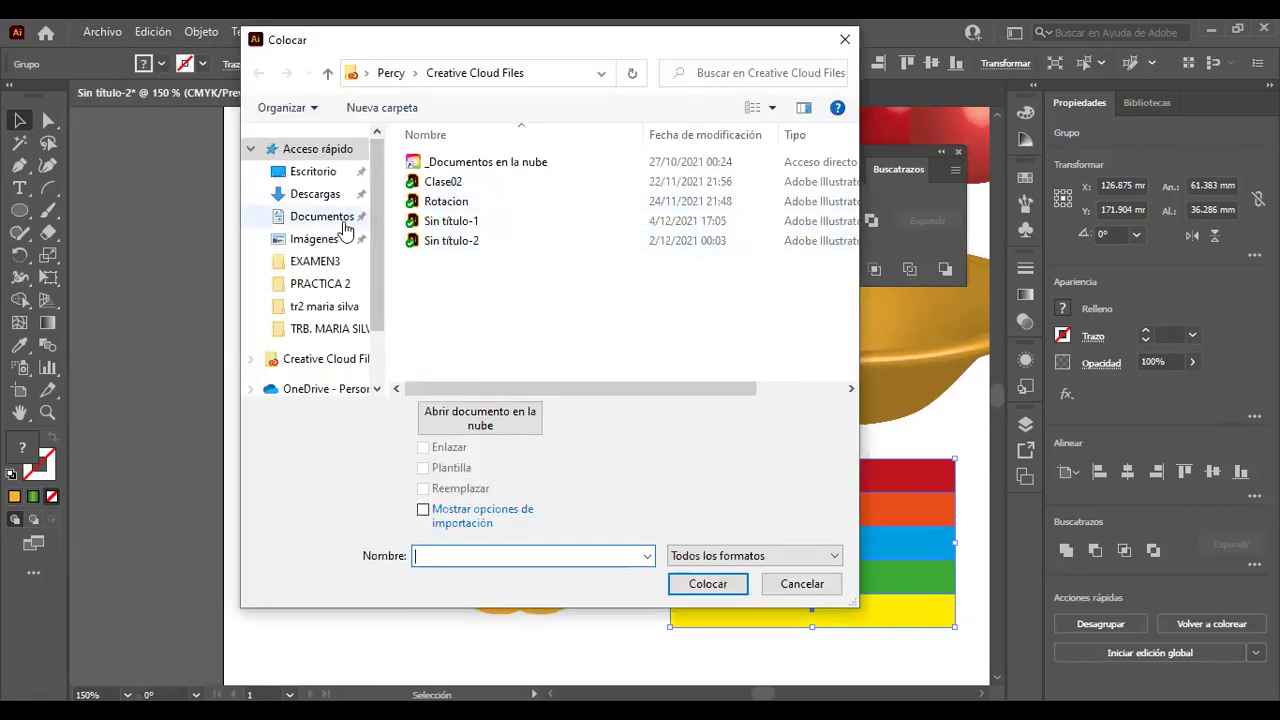
pyautogui.click(312, 239)
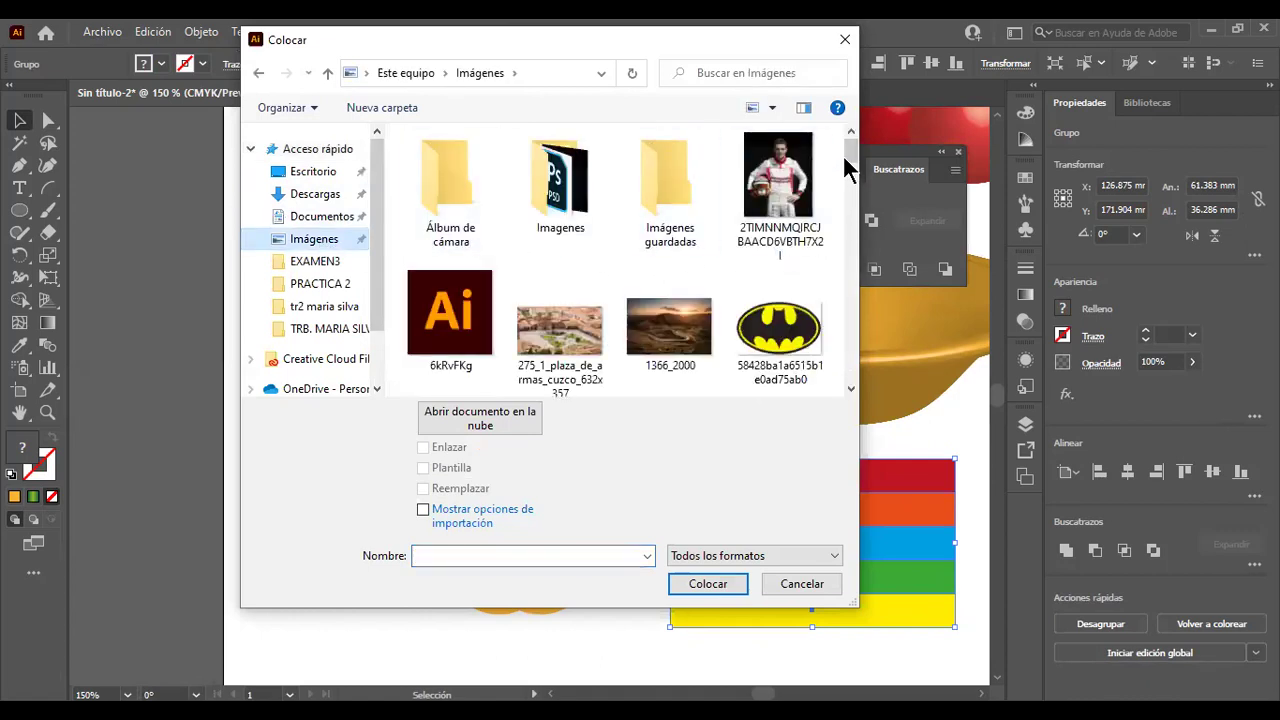
pyautogui.moveTo(849, 150); pyautogui.dragTo(852, 178)
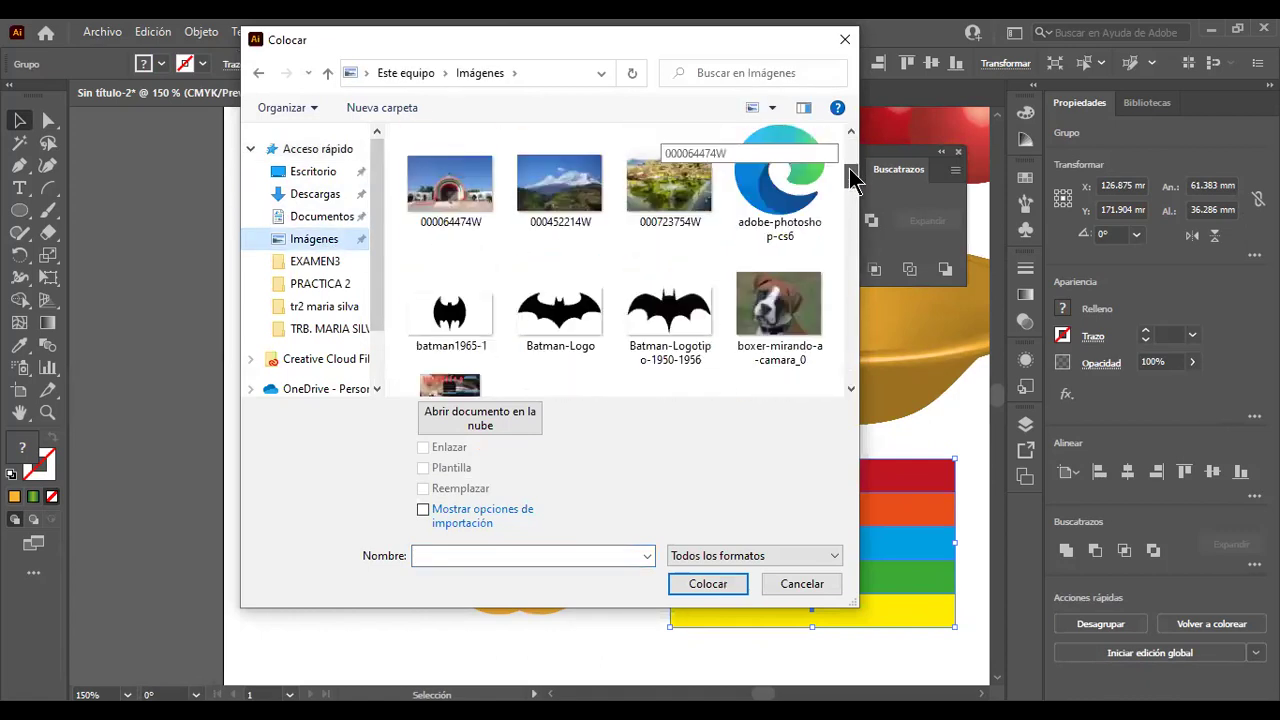
pyautogui.moveTo(785, 295)
pyautogui.mouseDown()
pyautogui.moveTo(291, 285)
pyautogui.moveTo(451, 371)
pyautogui.moveTo(373, 367)
pyautogui.moveTo(395, 370)
pyautogui.moveTo(345, 318)
pyautogui.mouseUp()
pyautogui.click(367, 63)
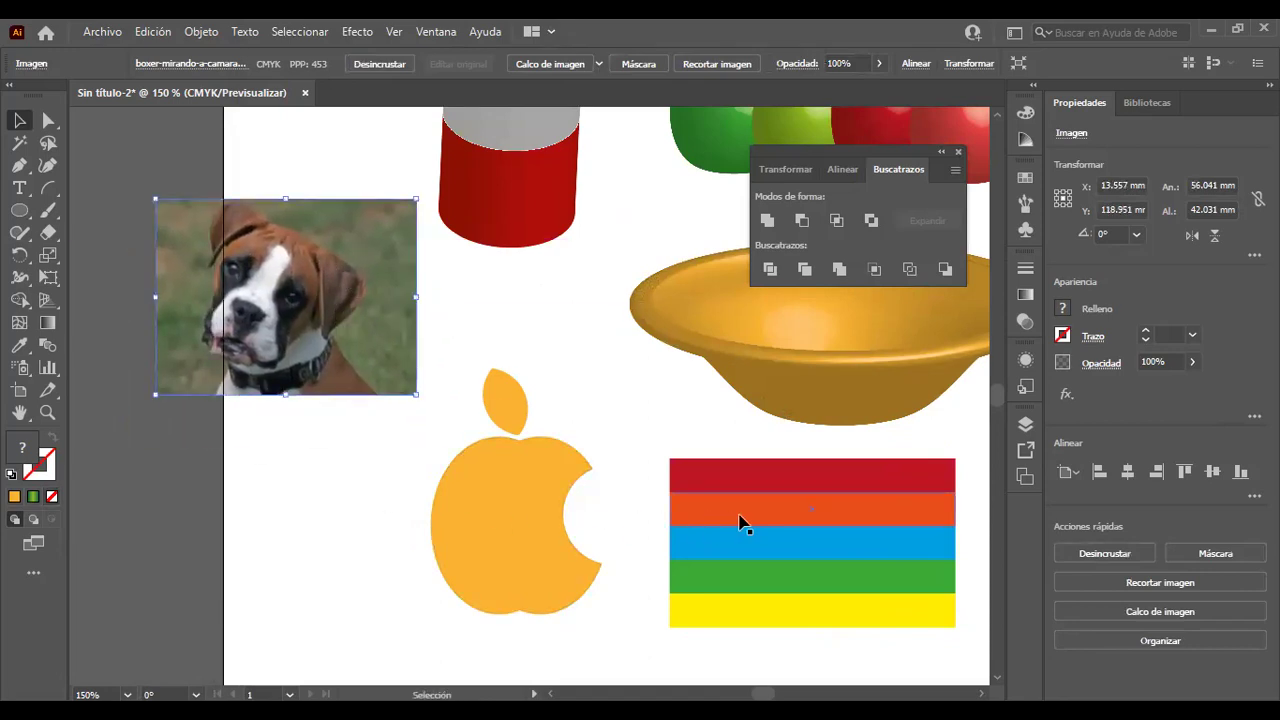
# Undo an accidental stripe nudge and shift the boxer photo left to X 9.928 mm.
pyautogui.moveTo(740, 523); pyautogui.dragTo(752, 523)
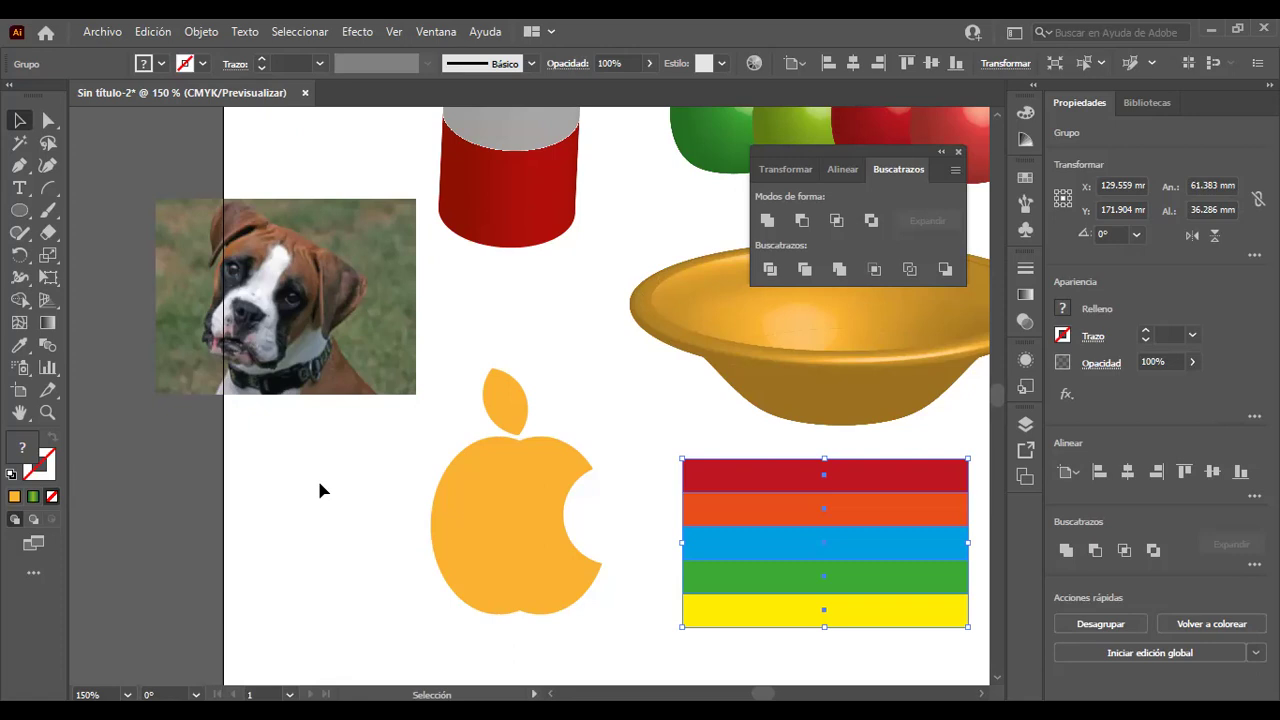
pyautogui.hotkey('ctrl', 'z')
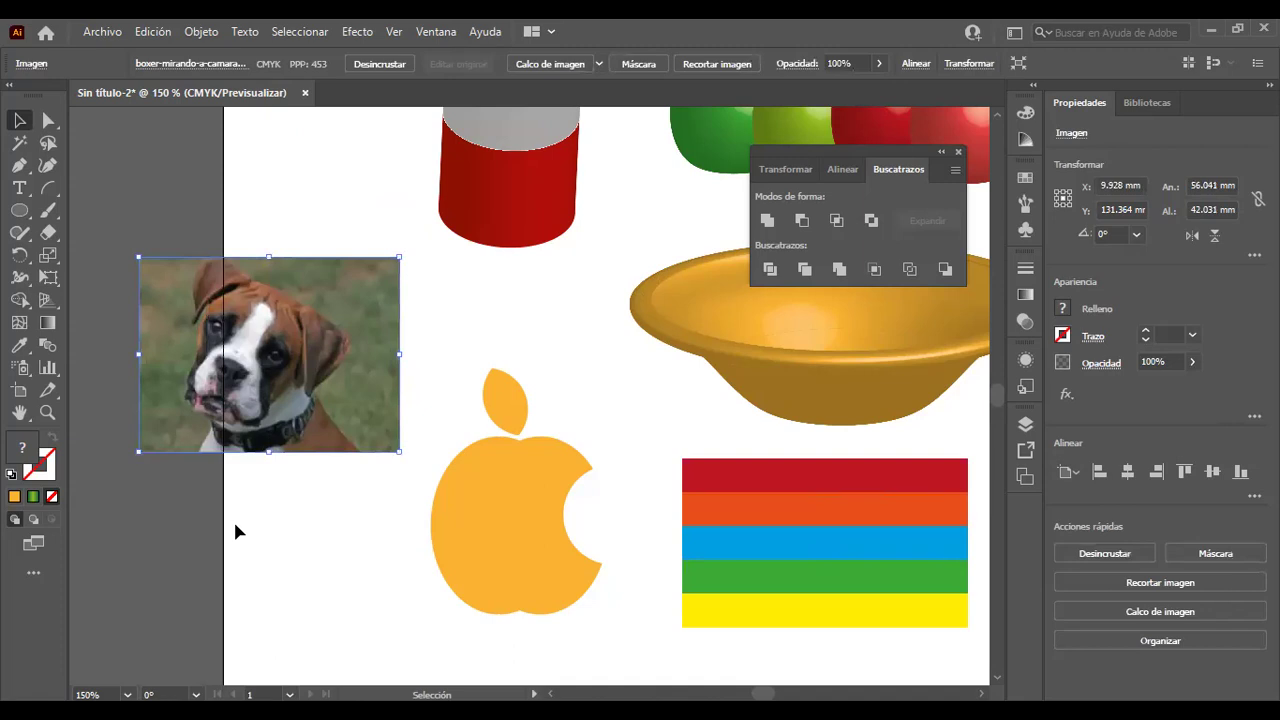
pyautogui.scroll(2, 537, 480)
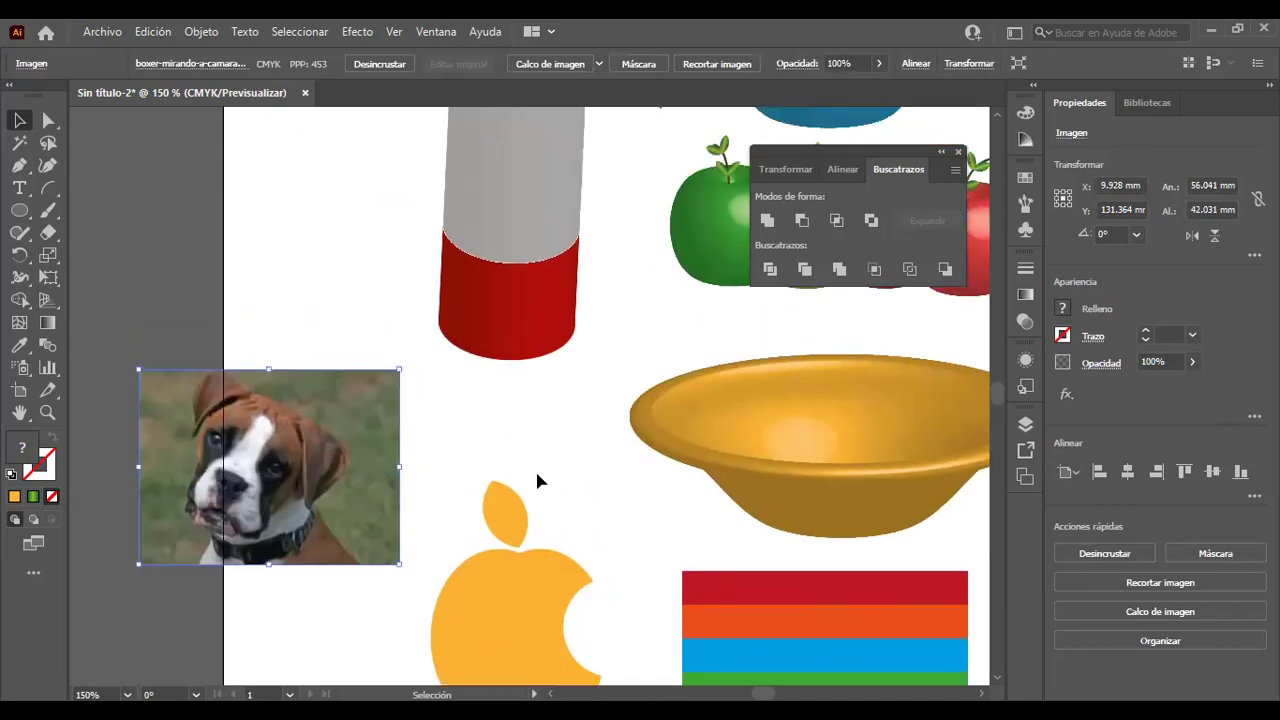
pyautogui.scroll(5, 535, 483)
pyautogui.scroll(4, 530, 487)
pyautogui.scroll(-2, 530, 487)
pyautogui.scroll(-2, 414, 331)
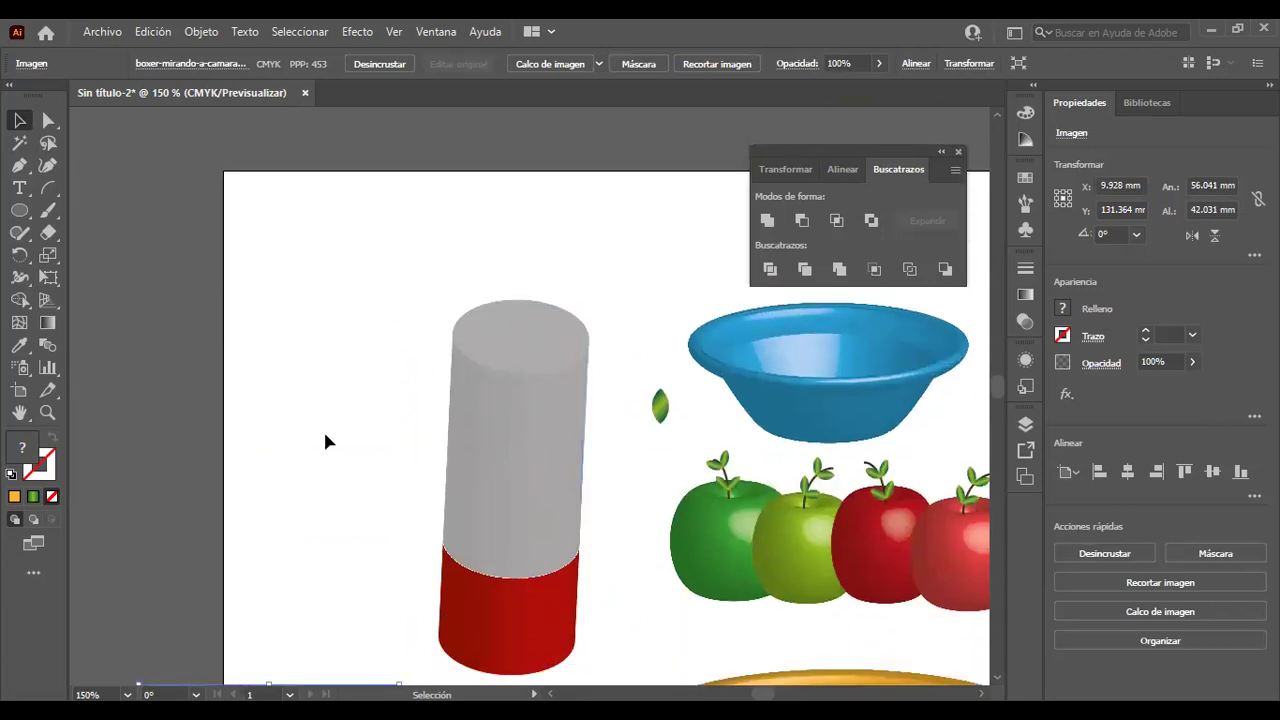
pyautogui.scroll(-3, 320, 460)
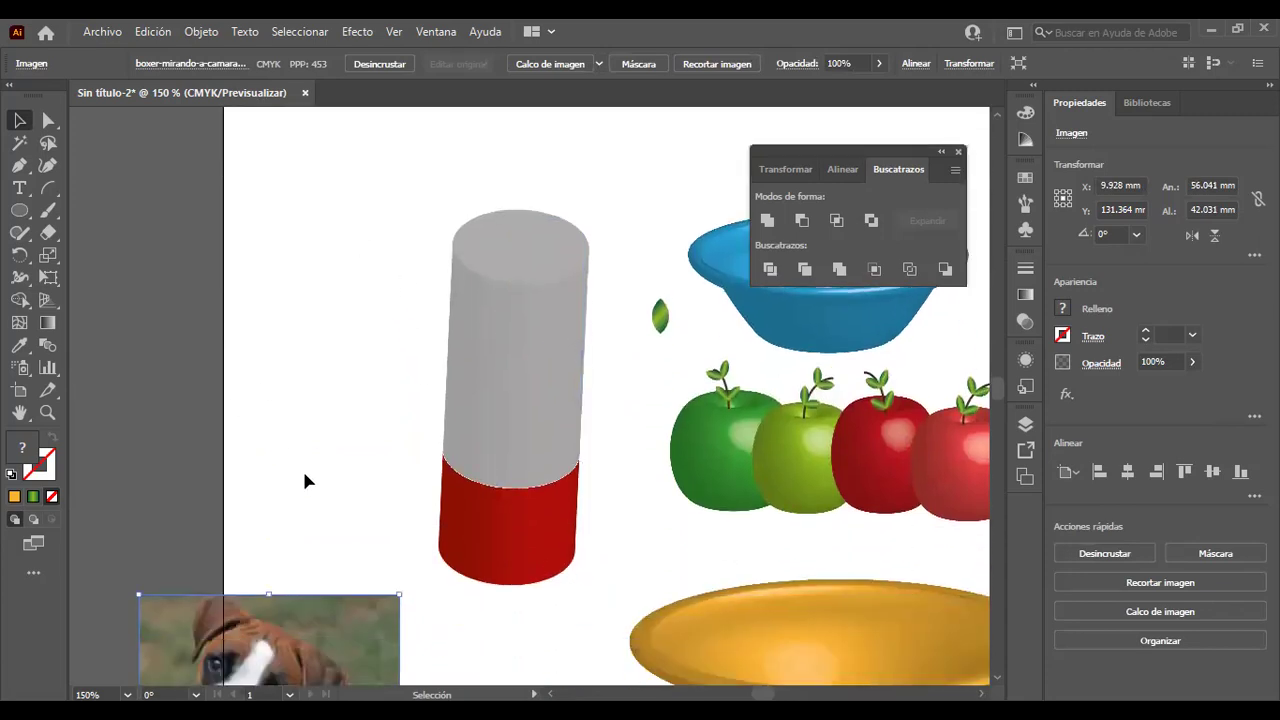
pyautogui.scroll(-4, 310, 485)
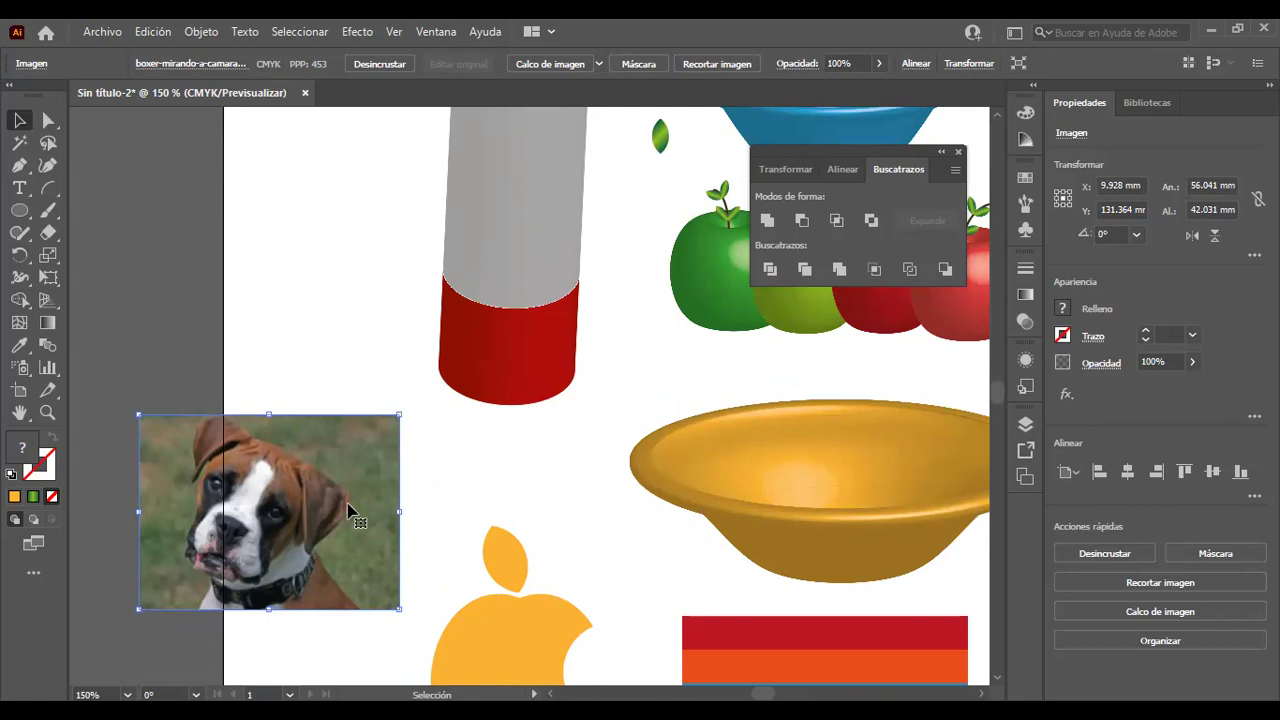
pyautogui.scroll(-2, 350, 515)
pyautogui.scroll(-1, 300, 505)
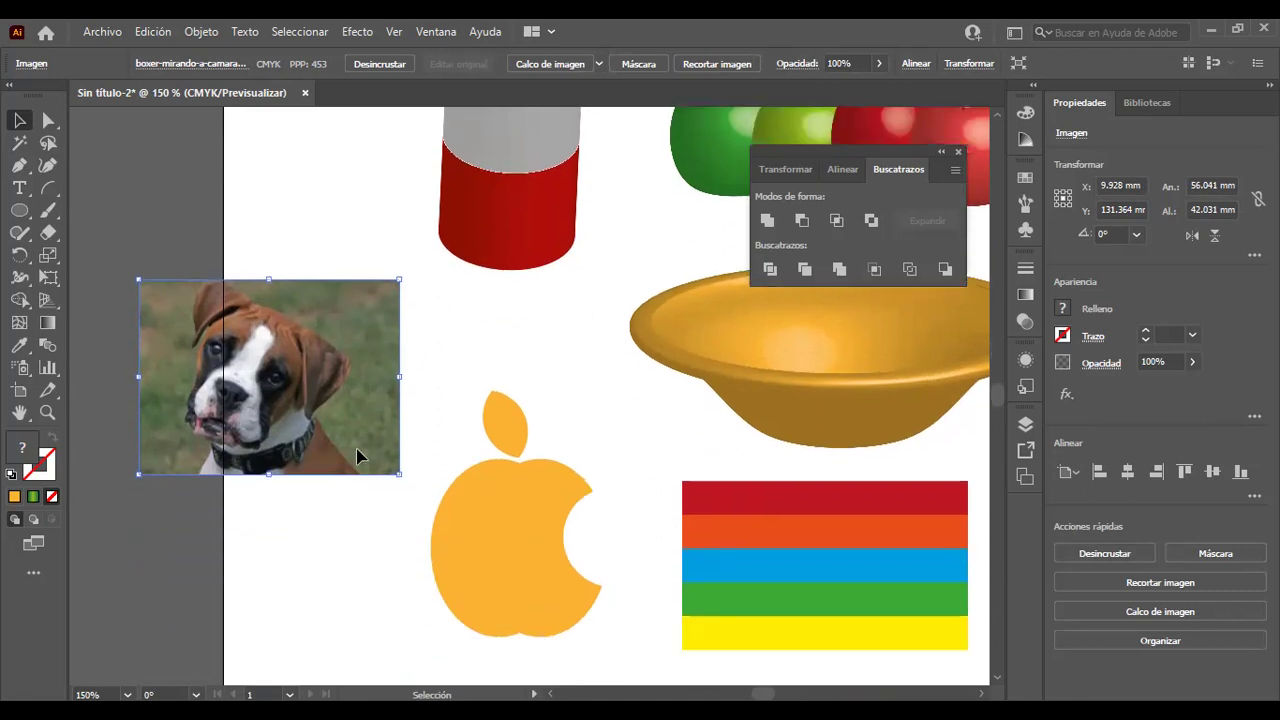
pyautogui.moveTo(358, 456); pyautogui.dragTo(300, 446)
# Clip the boxer photo to a 33.2 mm circle over the dog's face.
pyautogui.click(27, 216)
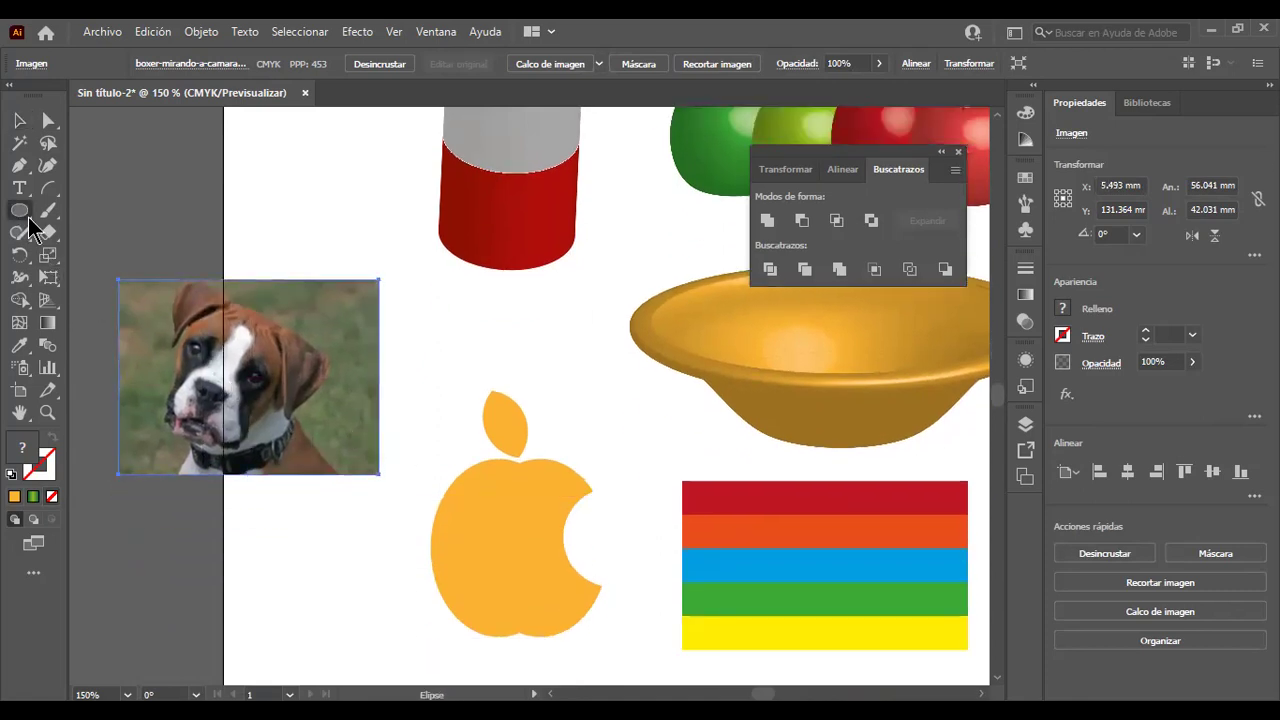
pyautogui.moveTo(275, 199)
pyautogui.mouseDown()
pyautogui.moveTo(415, 353)
pyautogui.moveTo(429, 352)
pyautogui.mouseUp()
pyautogui.click(21, 125)
pyautogui.moveTo(344, 313); pyautogui.dragTo(222, 407)
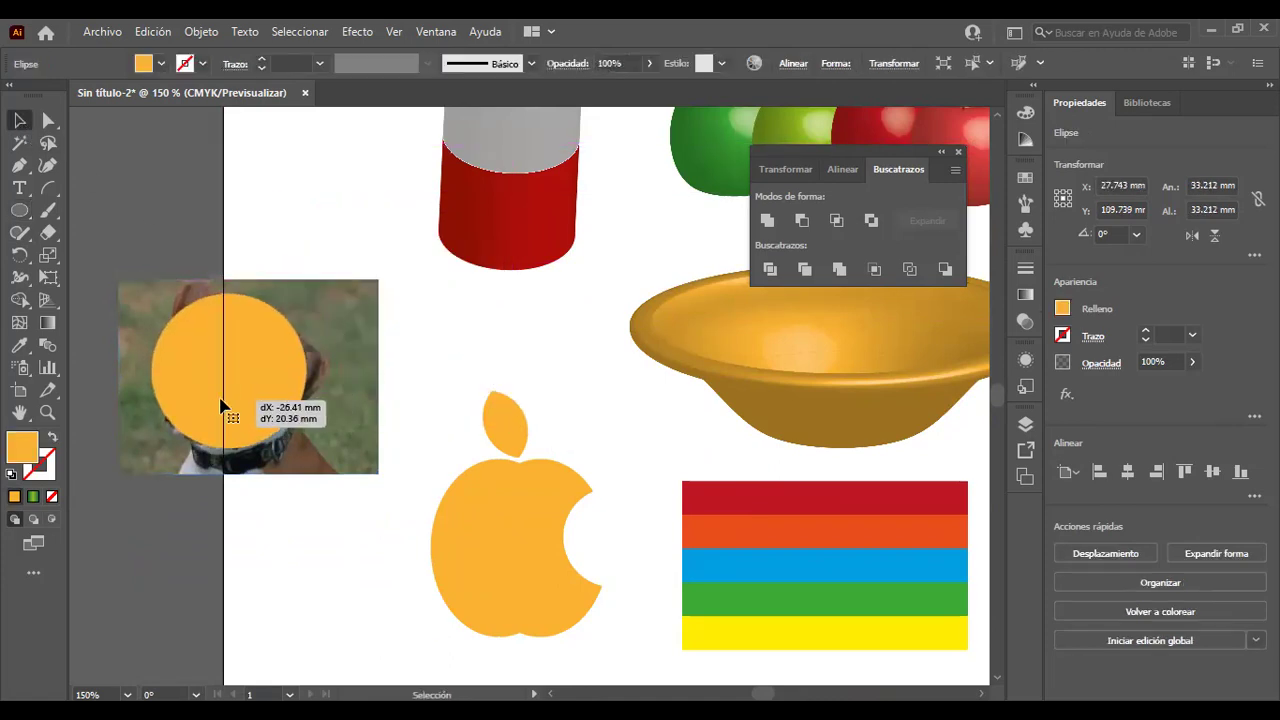
pyautogui.moveTo(305, 265); pyautogui.dragTo(184, 572)
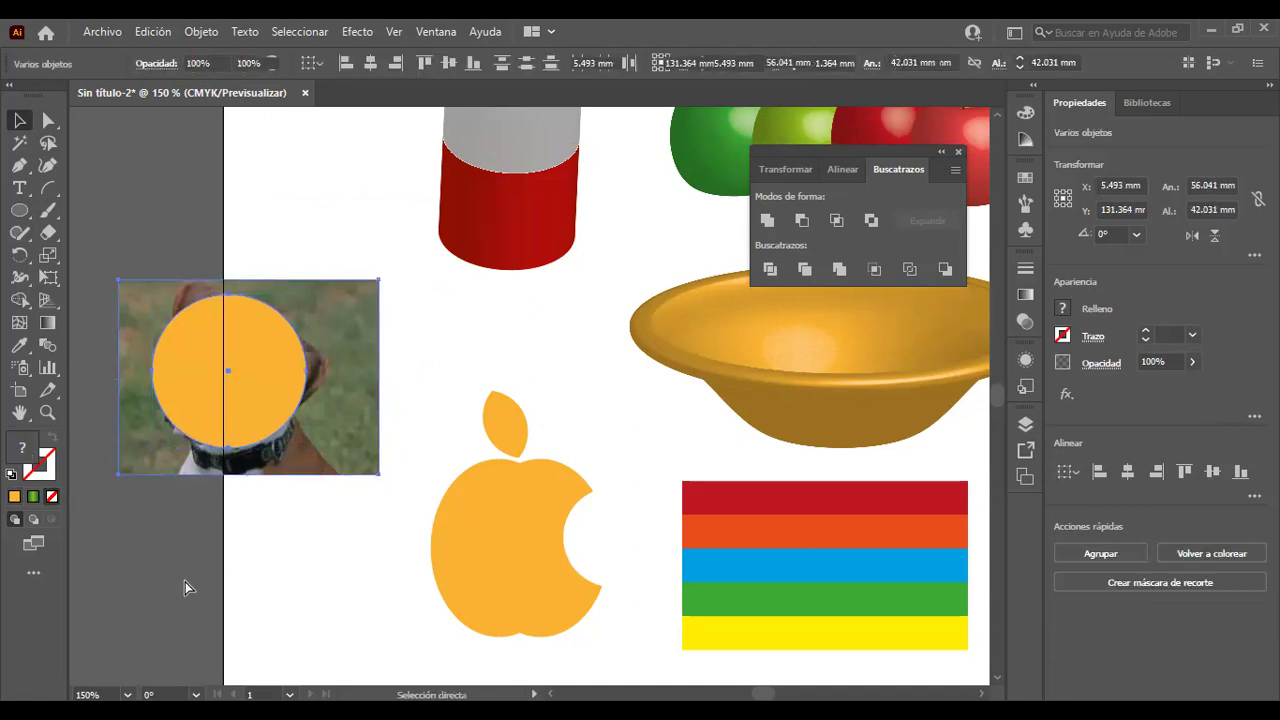
pyautogui.hotkey('ctrl', '7')
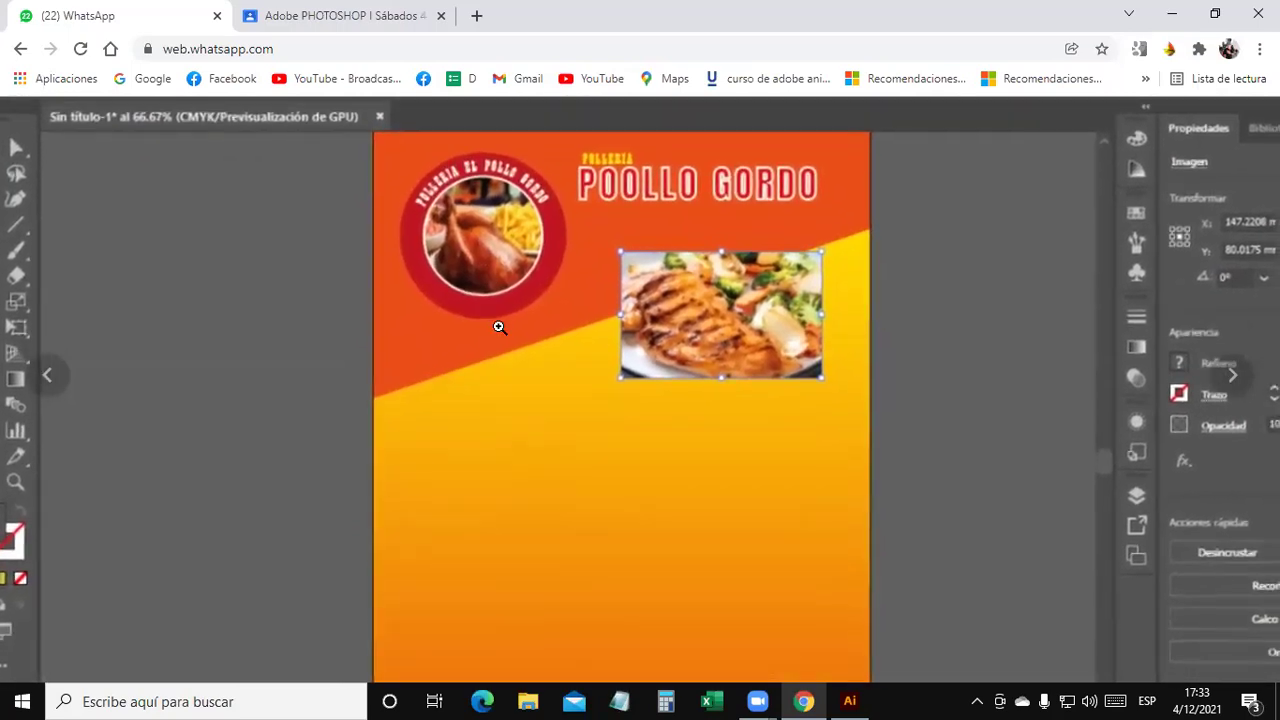
# Close the first poster viewer and download the blurred pizzeria image.
pyautogui.click(499, 327)
pyautogui.click(1246, 132)
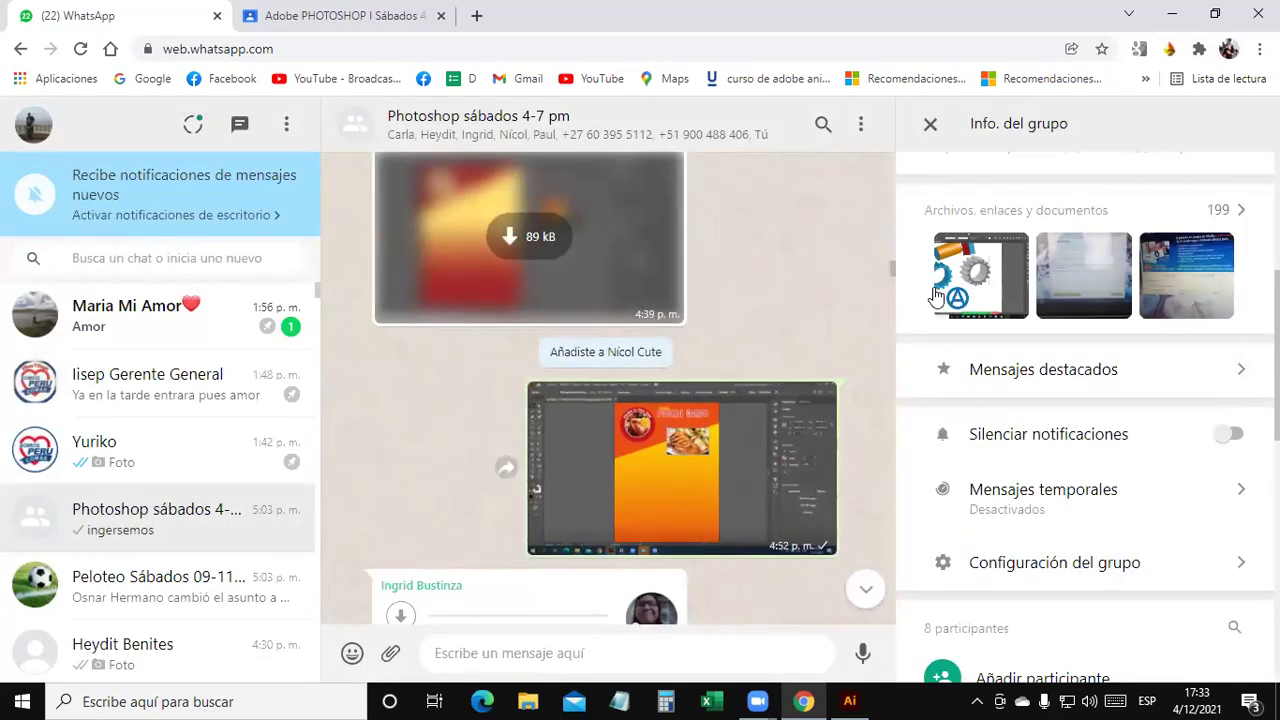
pyautogui.scroll(-3, 712, 310)
pyautogui.scroll(-3, 715, 366)
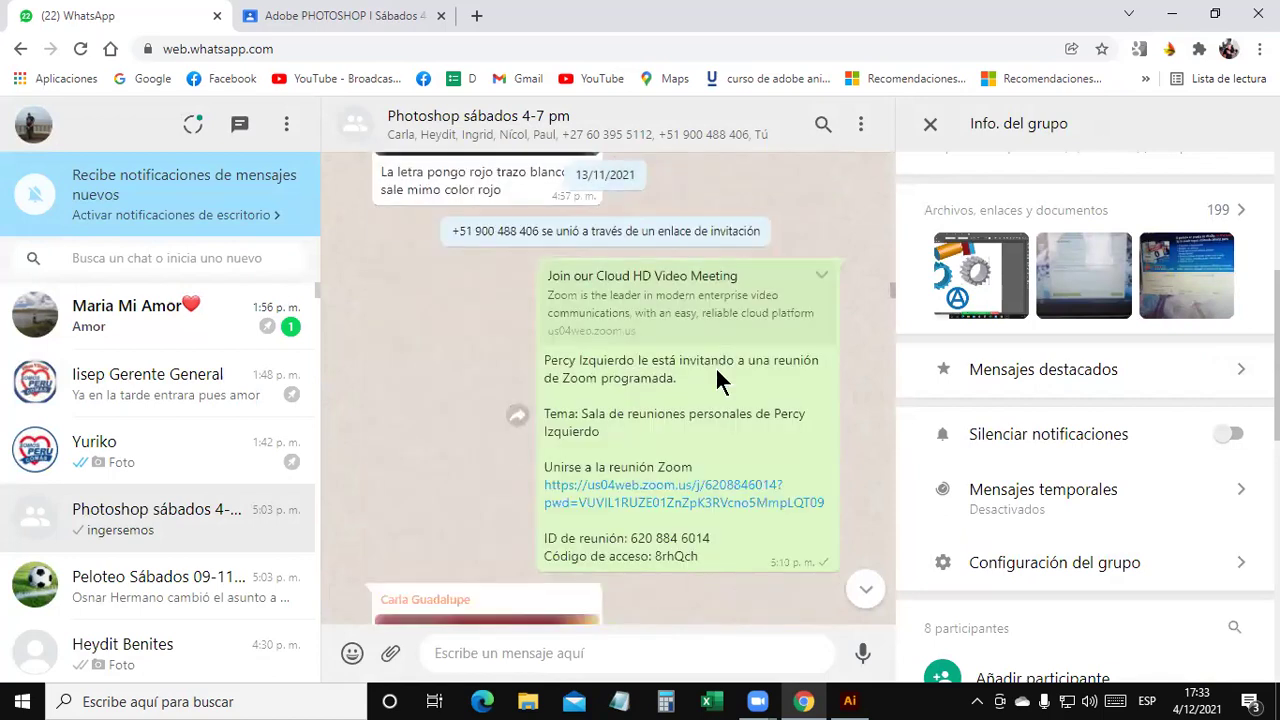
pyautogui.scroll(-3, 719, 378)
pyautogui.click(540, 393)
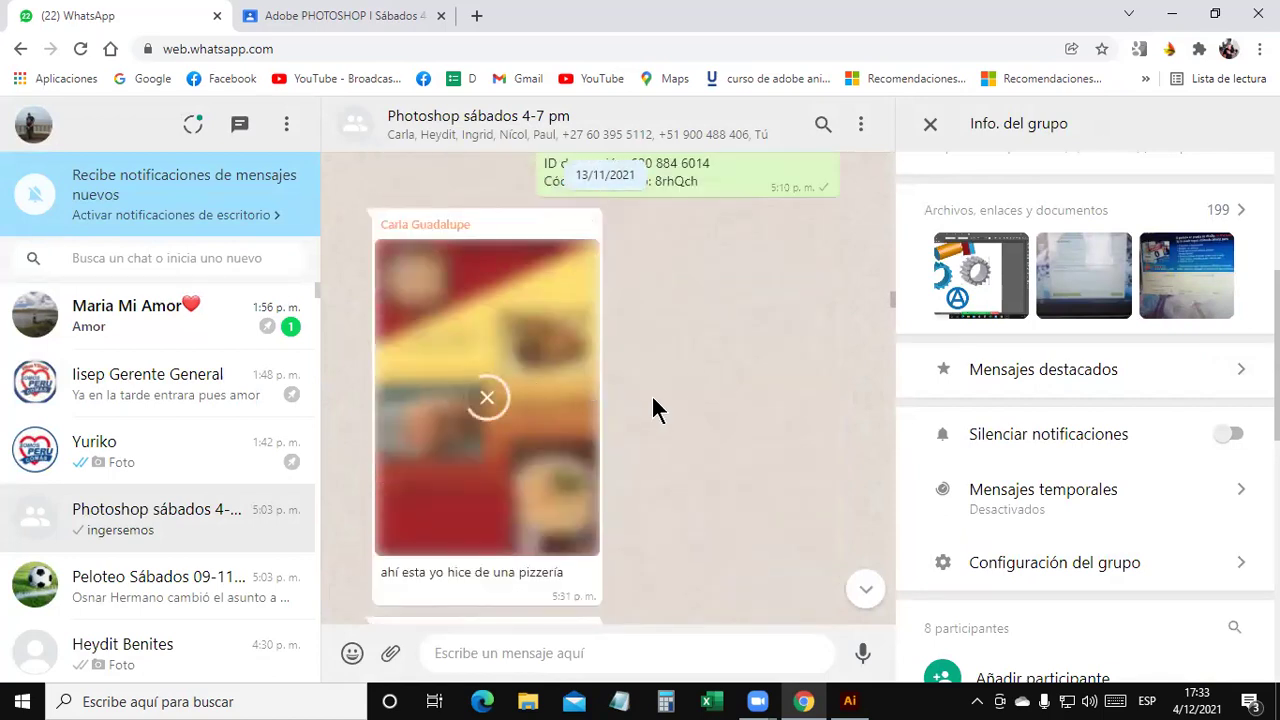
# Download and zoom into the next poster screenshot, then close it and minimize Chrome.
pyautogui.scroll(-3, 572, 412)
pyautogui.scroll(-4, 606, 445)
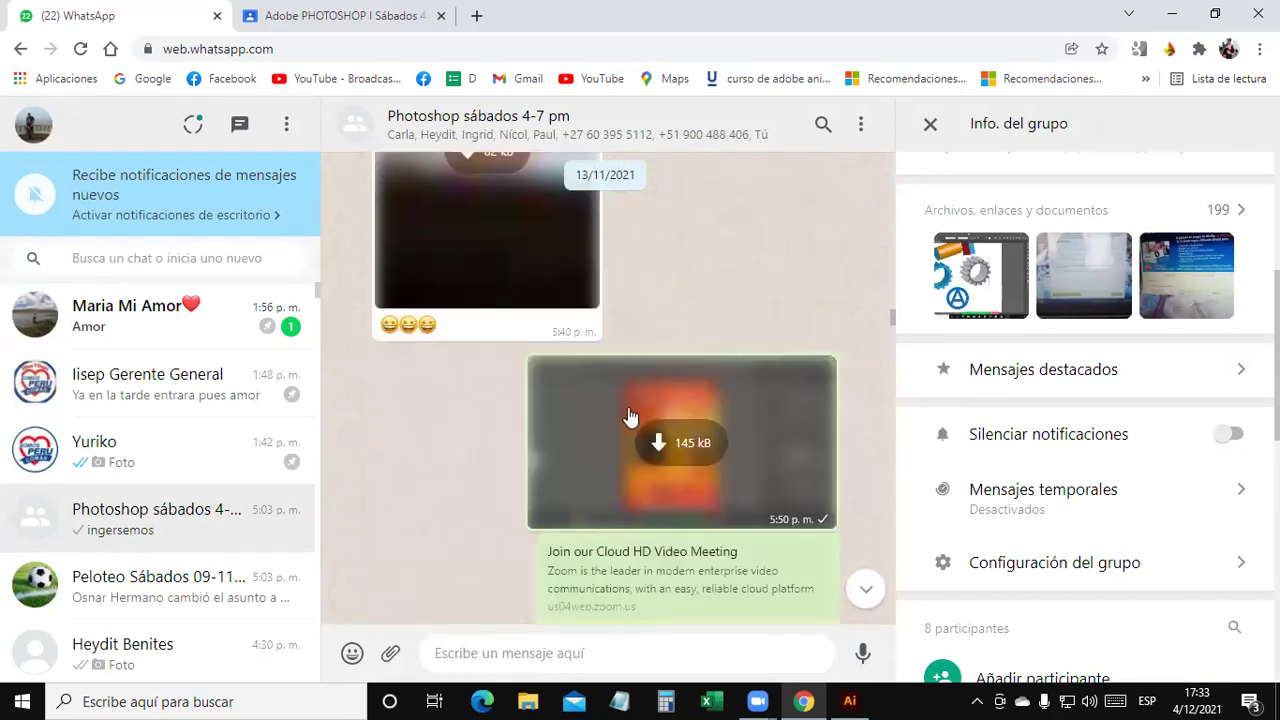
pyautogui.click(672, 440)
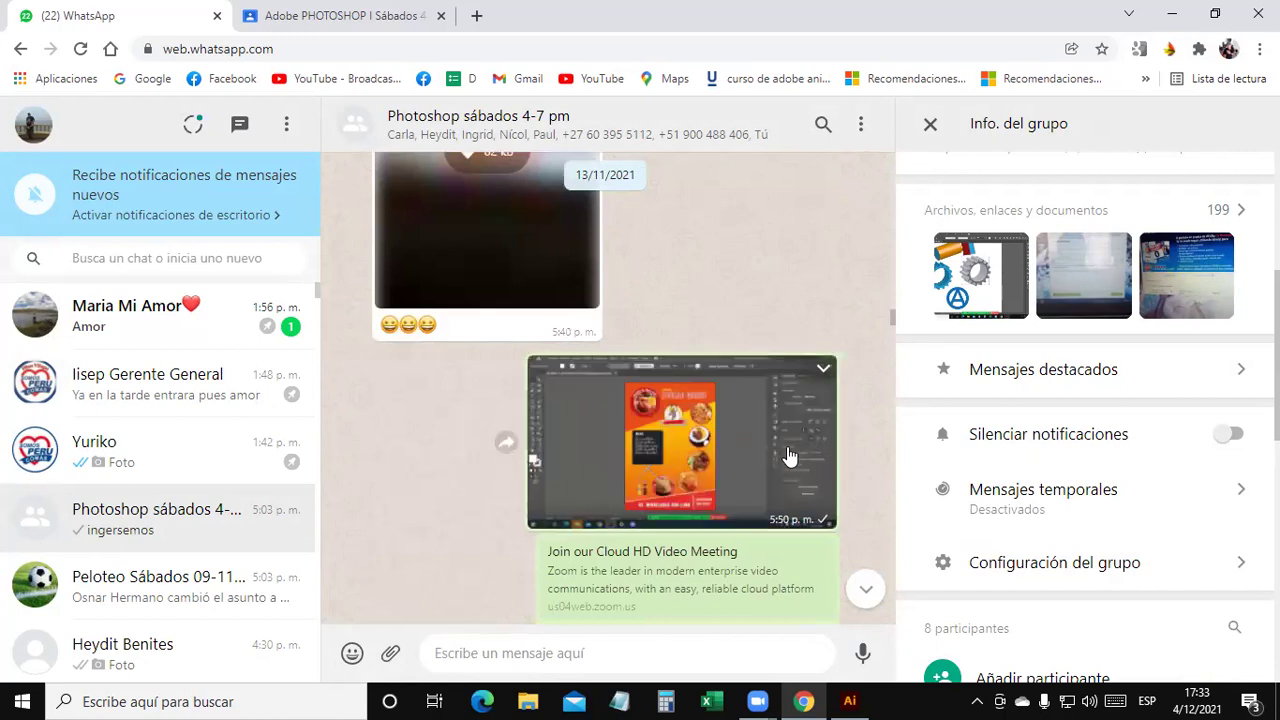
pyautogui.click(746, 448)
pyautogui.click(739, 443)
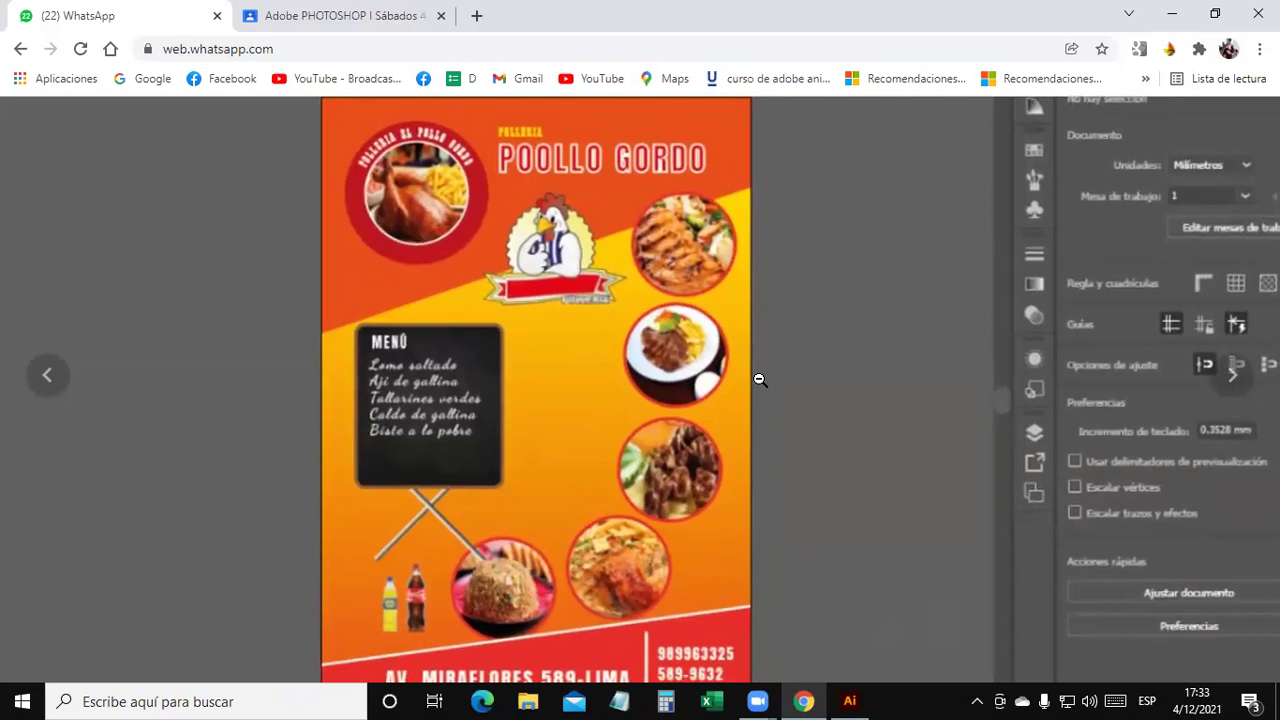
pyautogui.click(760, 379)
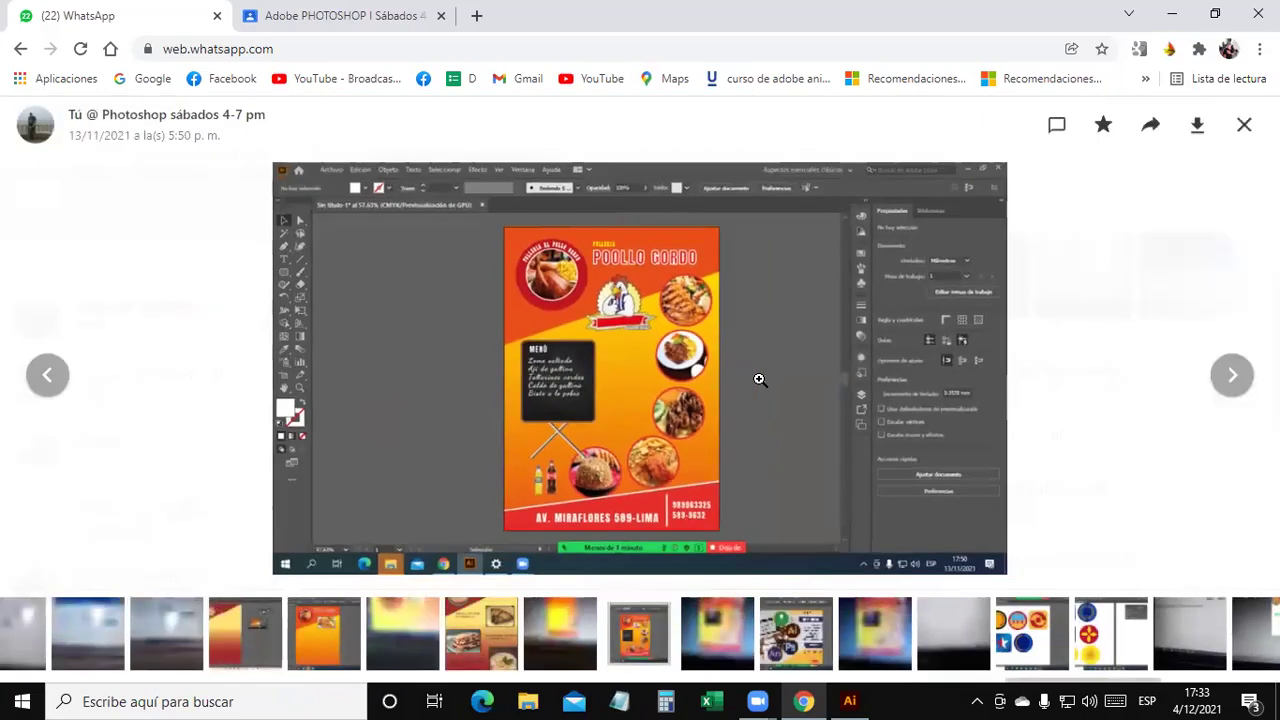
pyautogui.click(1244, 125)
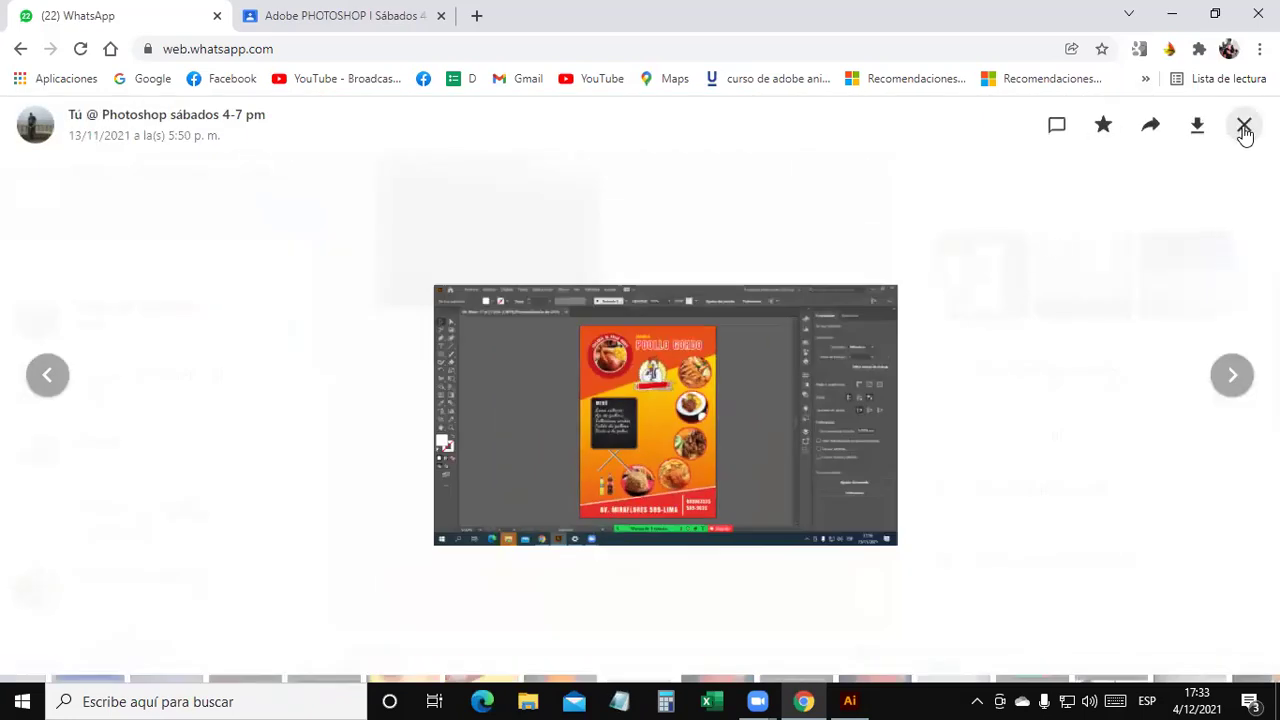
pyautogui.click(1171, 15)
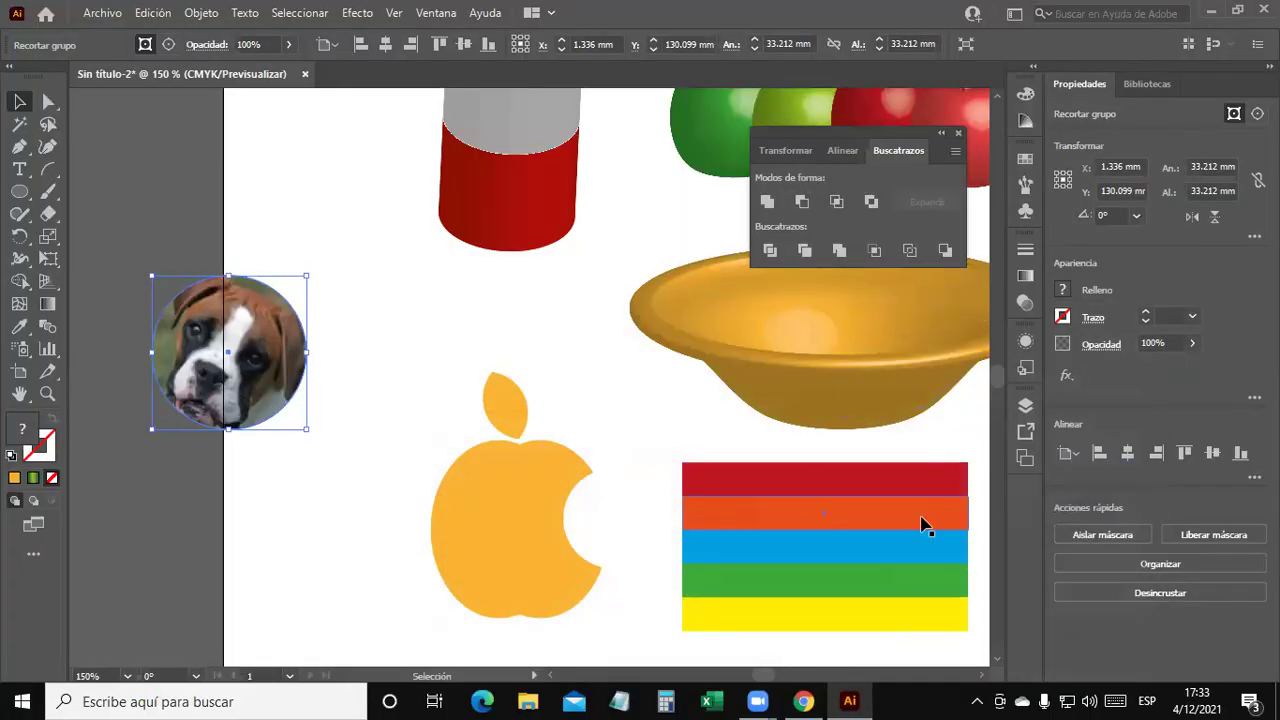
# Move the gold bowl aside, then reposition and enlarge the rainbow stripes group.
pyautogui.hotkey('ctrl', 'shift', 'a')
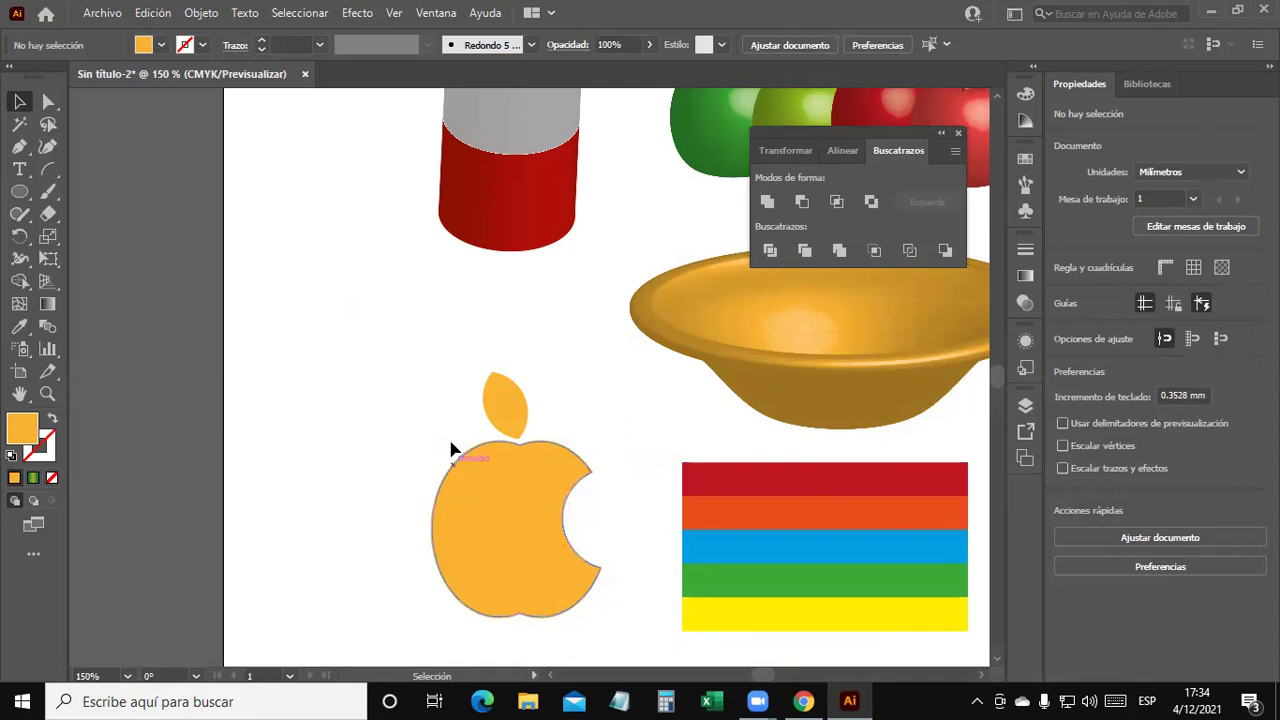
pyautogui.moveTo(474, 334); pyautogui.dragTo(265, 307)
pyautogui.moveTo(584, 356); pyautogui.dragTo(819, 311)
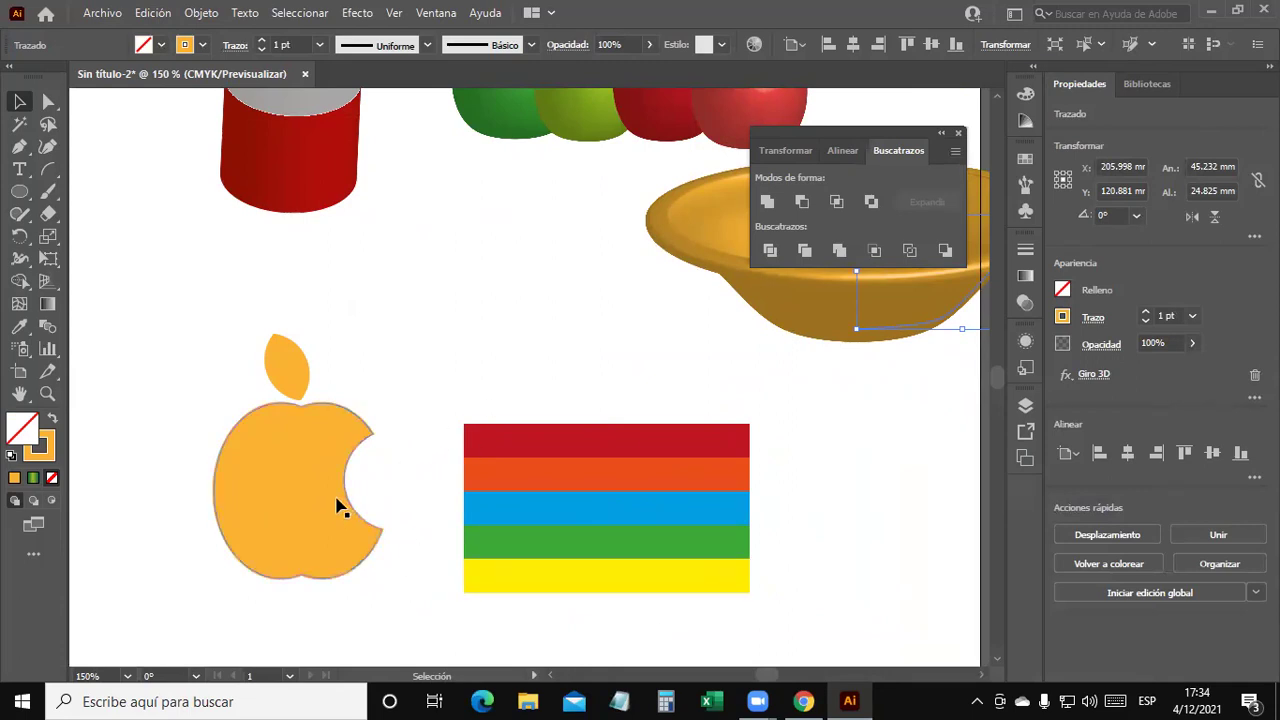
pyautogui.moveTo(600, 372); pyautogui.dragTo(614, 650)
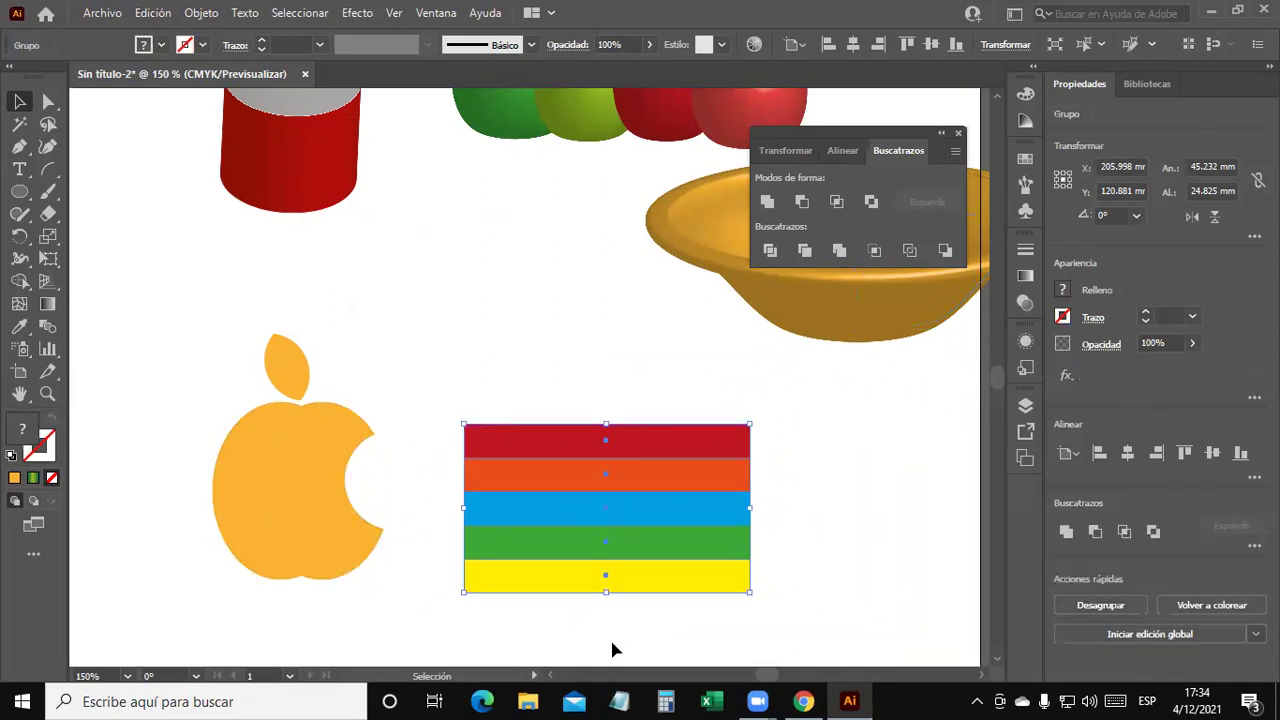
pyautogui.moveTo(574, 451); pyautogui.dragTo(617, 421)
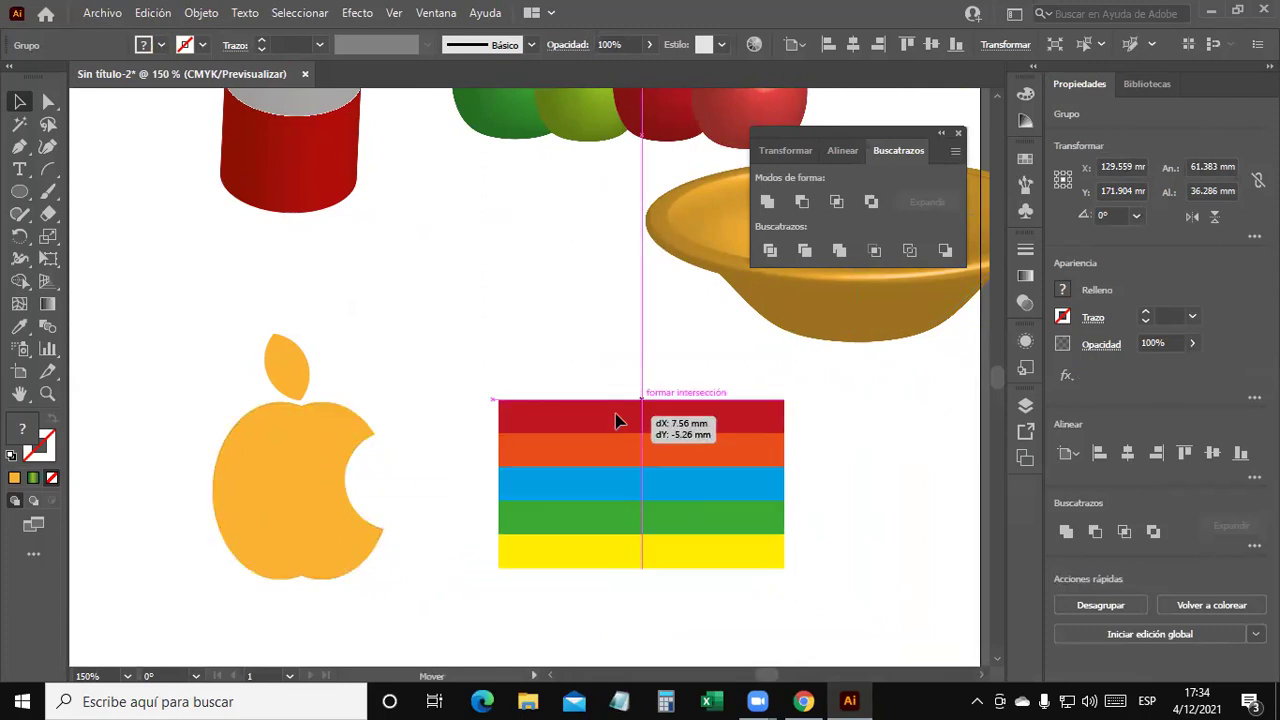
pyautogui.moveTo(617, 421); pyautogui.dragTo(712, 415)
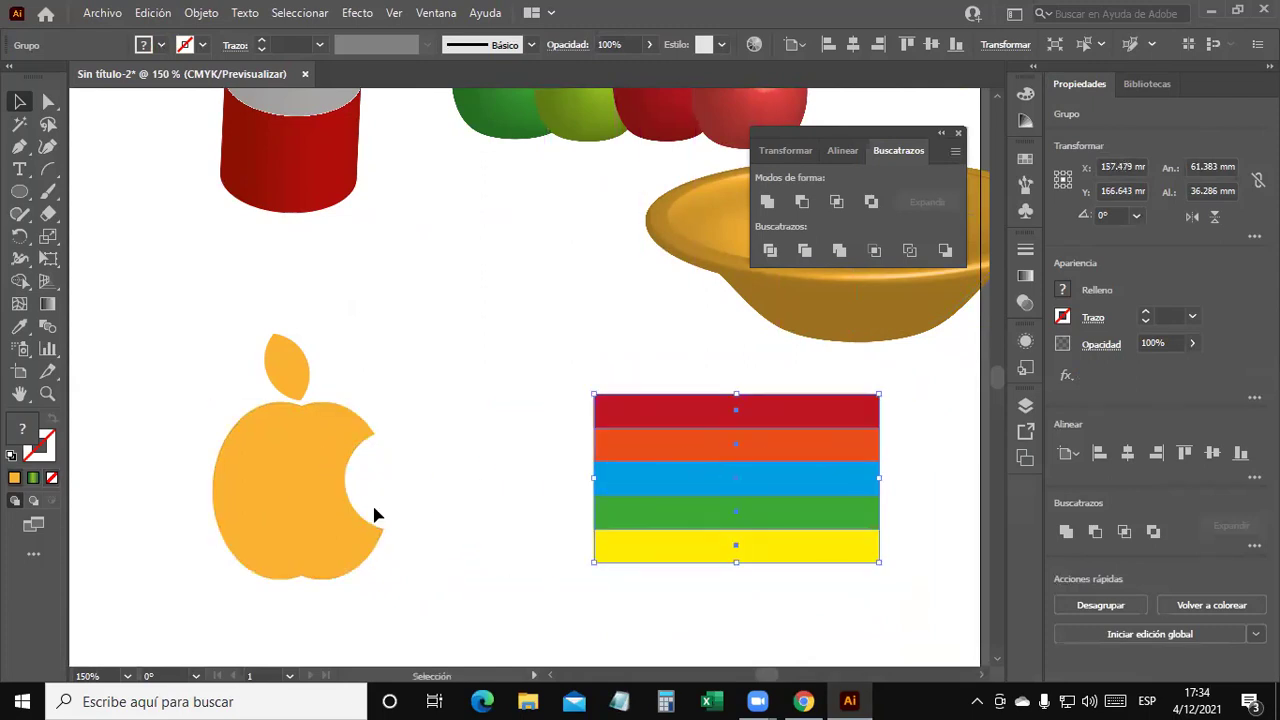
pyautogui.moveTo(329, 528); pyautogui.dragTo(476, 521)
pyautogui.click(760, 509)
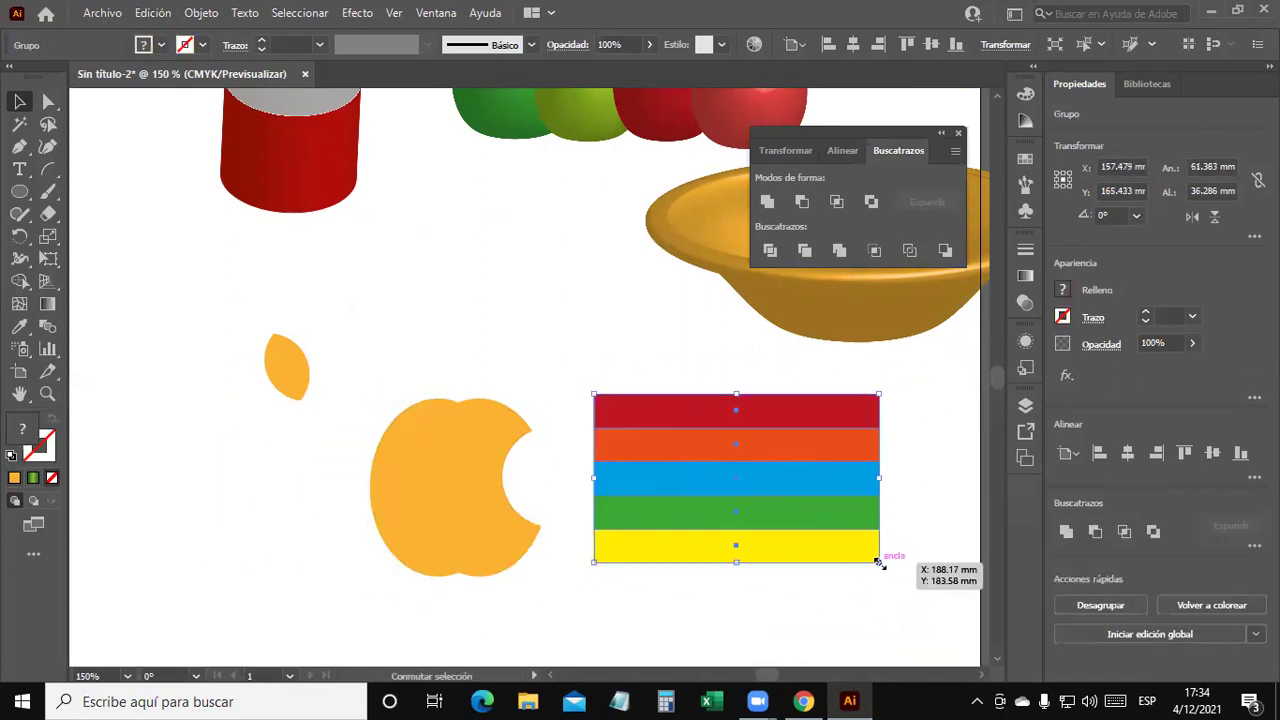
pyautogui.moveTo(878, 563); pyautogui.dragTo(913, 582)
# Place the apple body in front of the stripes and clip them to it with Ctrl+7.
pyautogui.moveTo(446, 528); pyautogui.dragTo(766, 530)
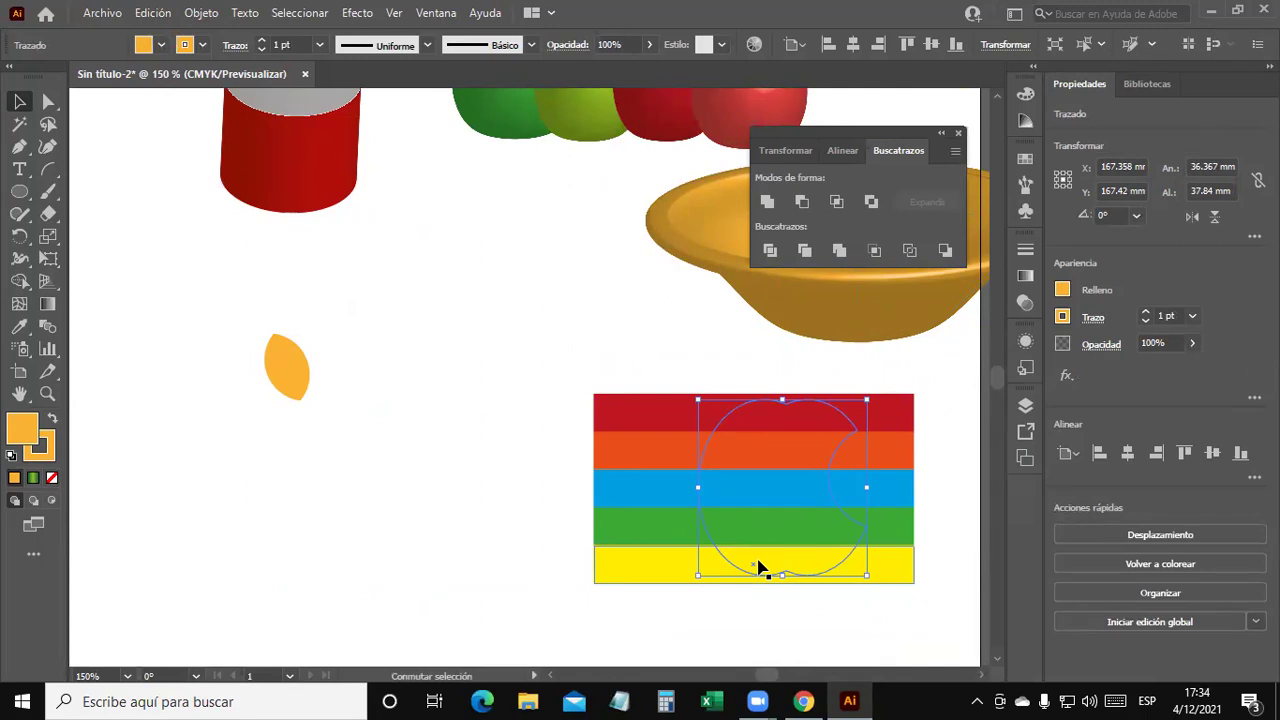
pyautogui.hotkey('ctrl', 'shift', ']')
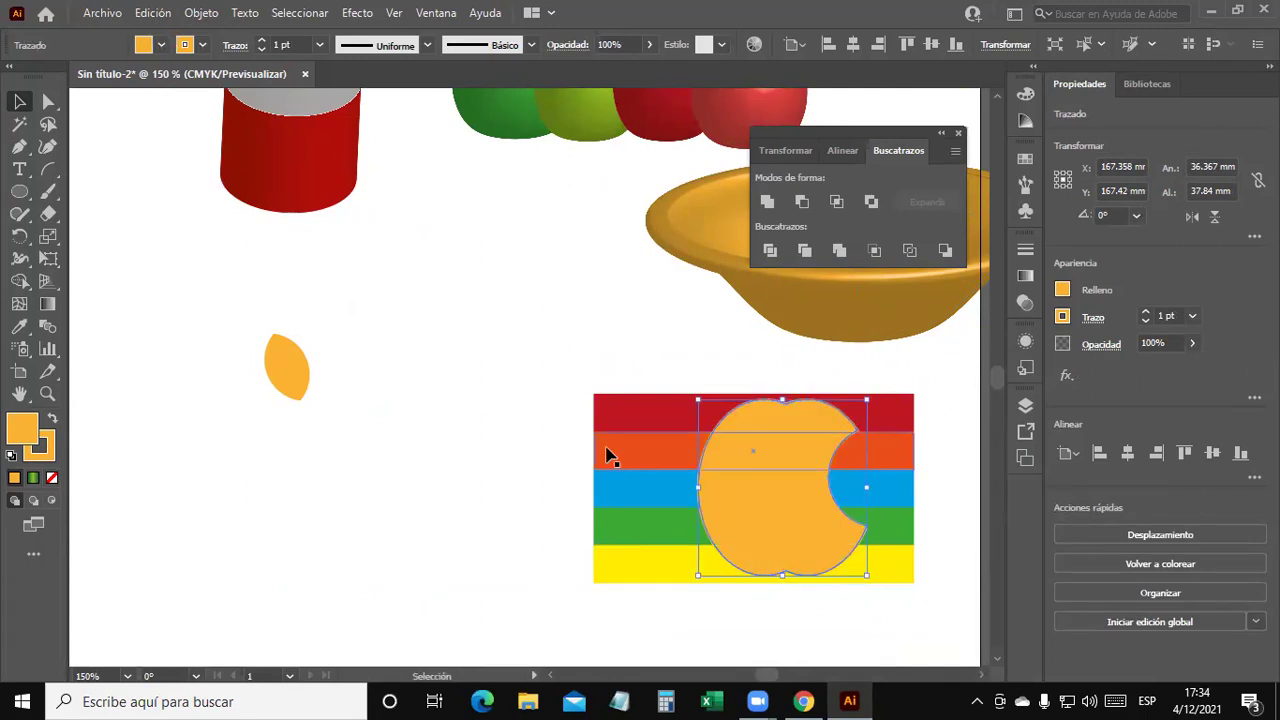
pyautogui.moveTo(798, 527)
pyautogui.mouseDown()
pyautogui.moveTo(394, 520)
pyautogui.moveTo(771, 523)
pyautogui.mouseUp()
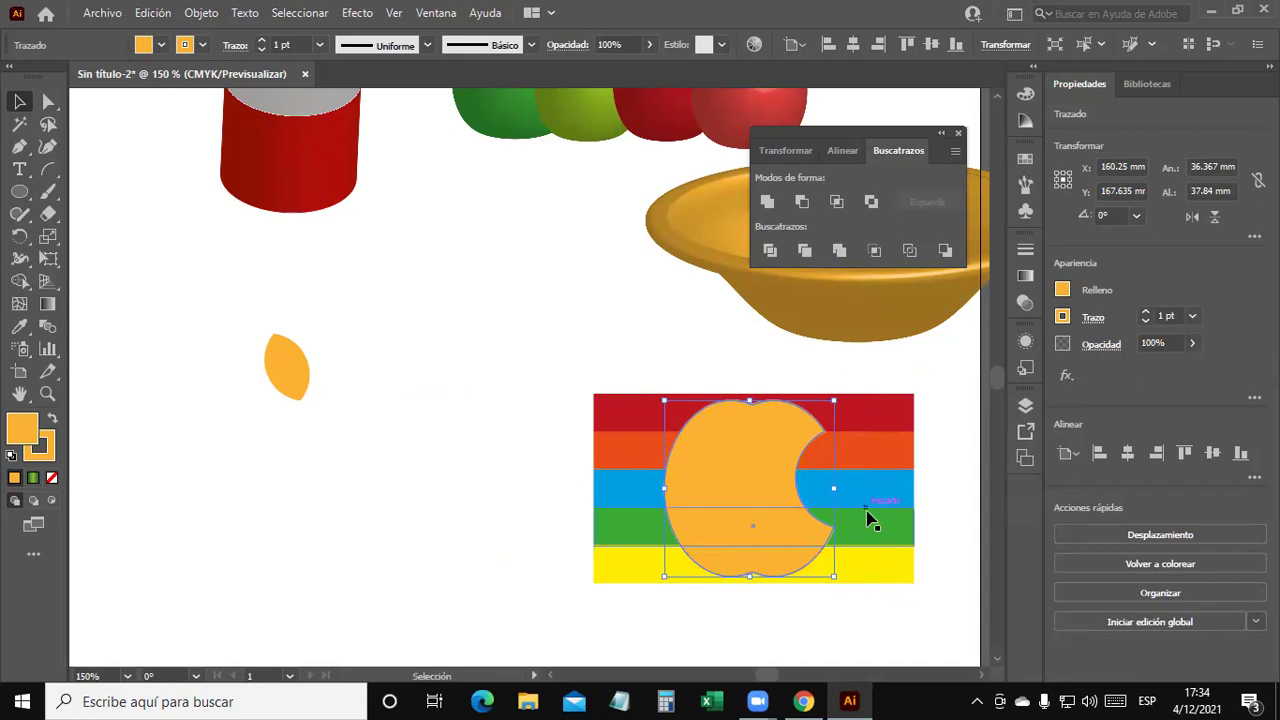
pyautogui.keyDown('shift'); pyautogui.click(678, 405); pyautogui.keyUp('shift')
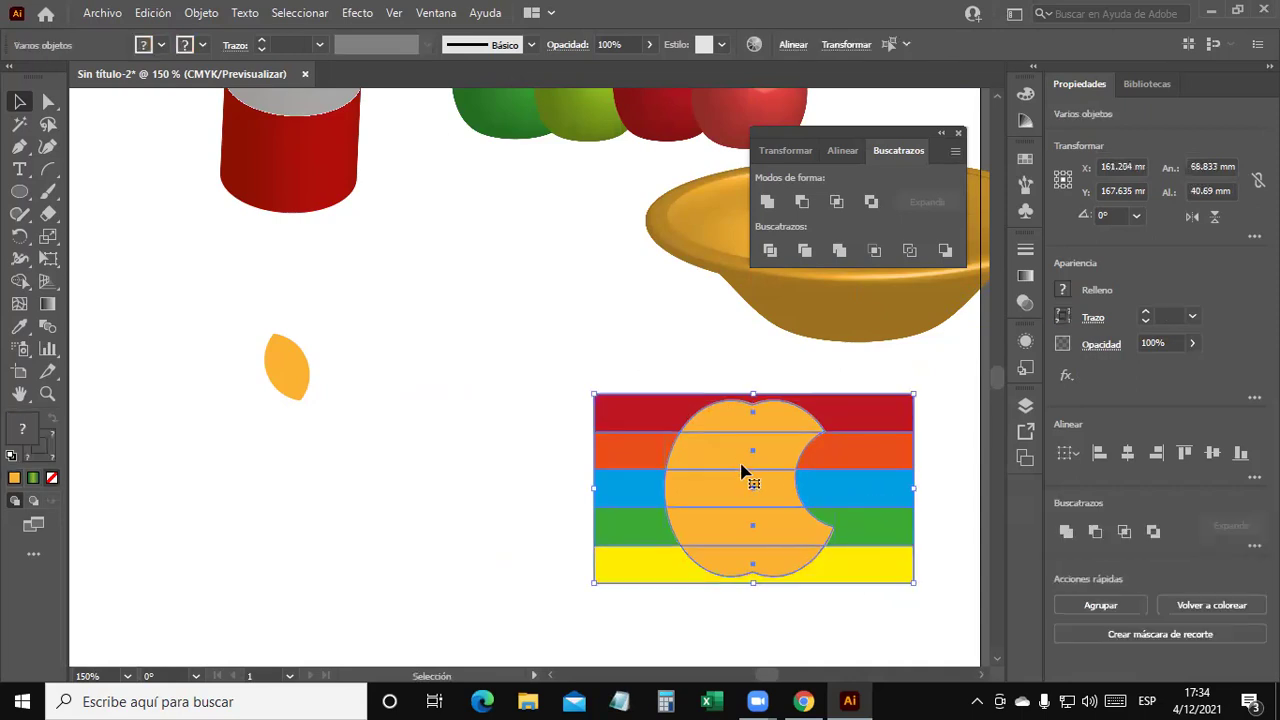
pyautogui.hotkey('ctrl', '7')
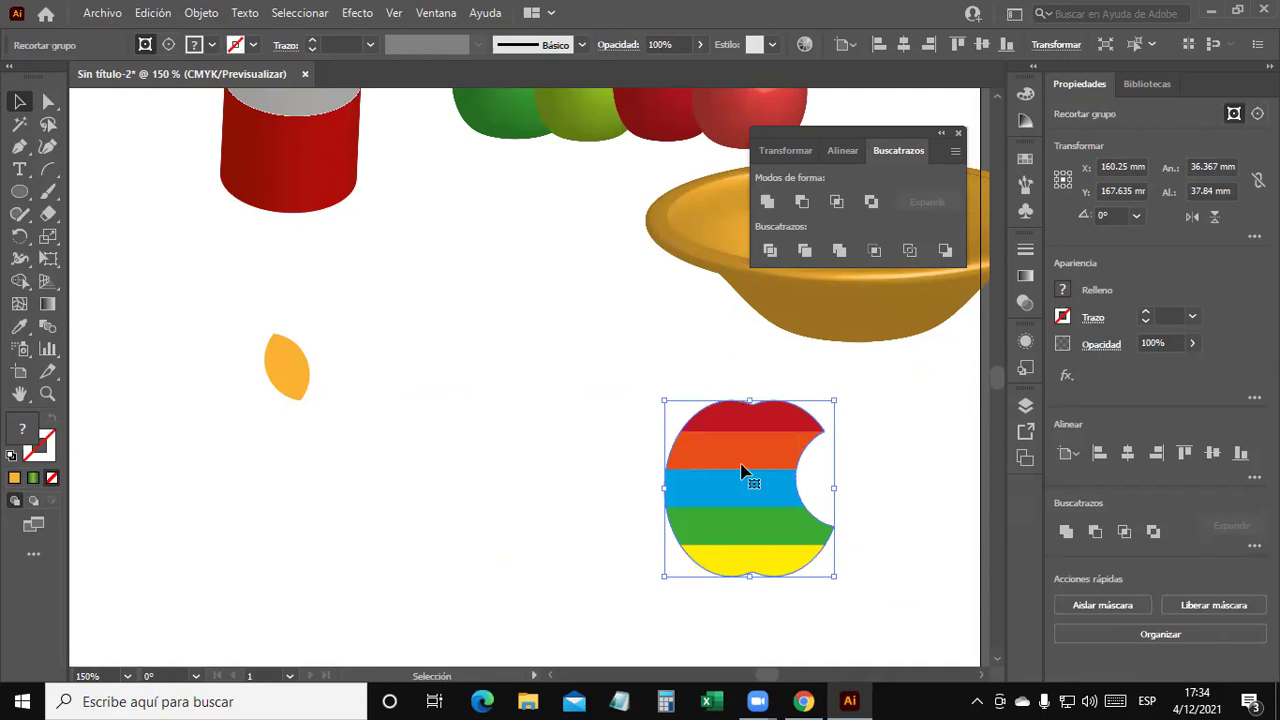
pyautogui.click(497, 485)
# Move the striped apple under the orange leaf and marquee-select its clipping group.
pyautogui.moveTo(800, 557); pyautogui.dragTo(358, 558)
pyautogui.click(563, 553)
pyautogui.scroll(1, 169, 474)
pyautogui.scroll(1, 188, 470)
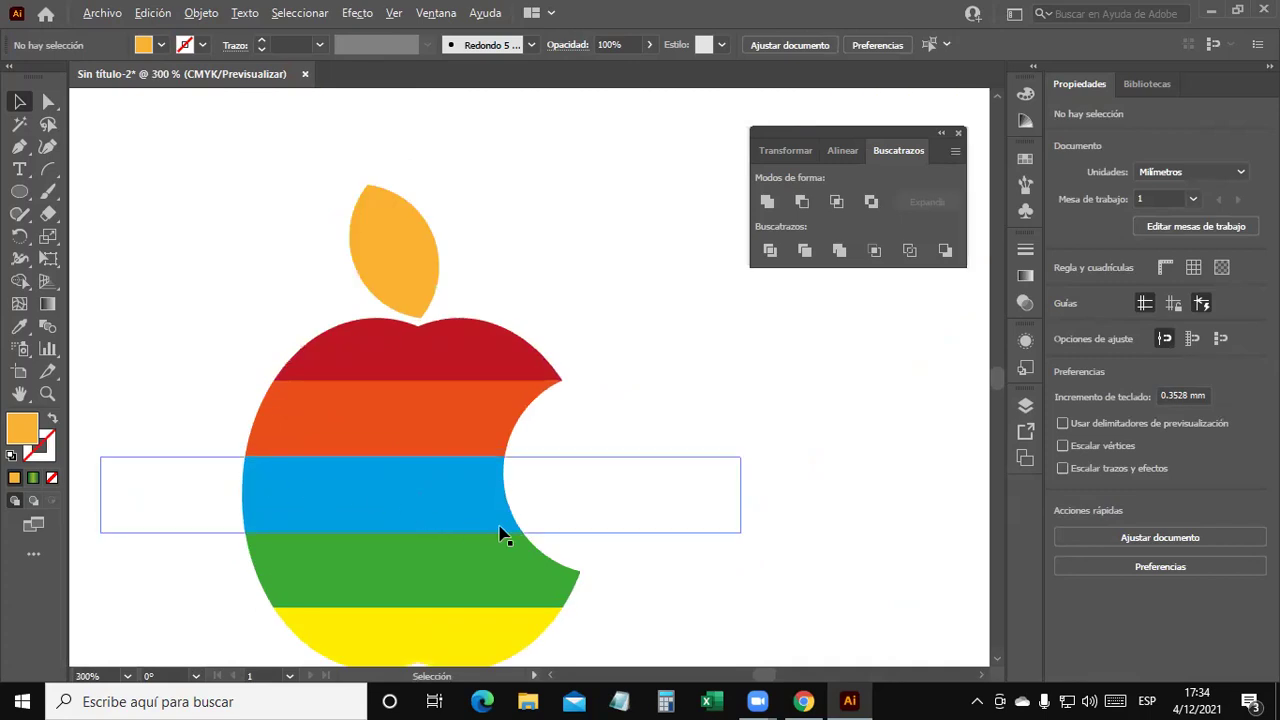
pyautogui.scroll(-1, 500, 531)
pyautogui.scroll(-2, 754, 579)
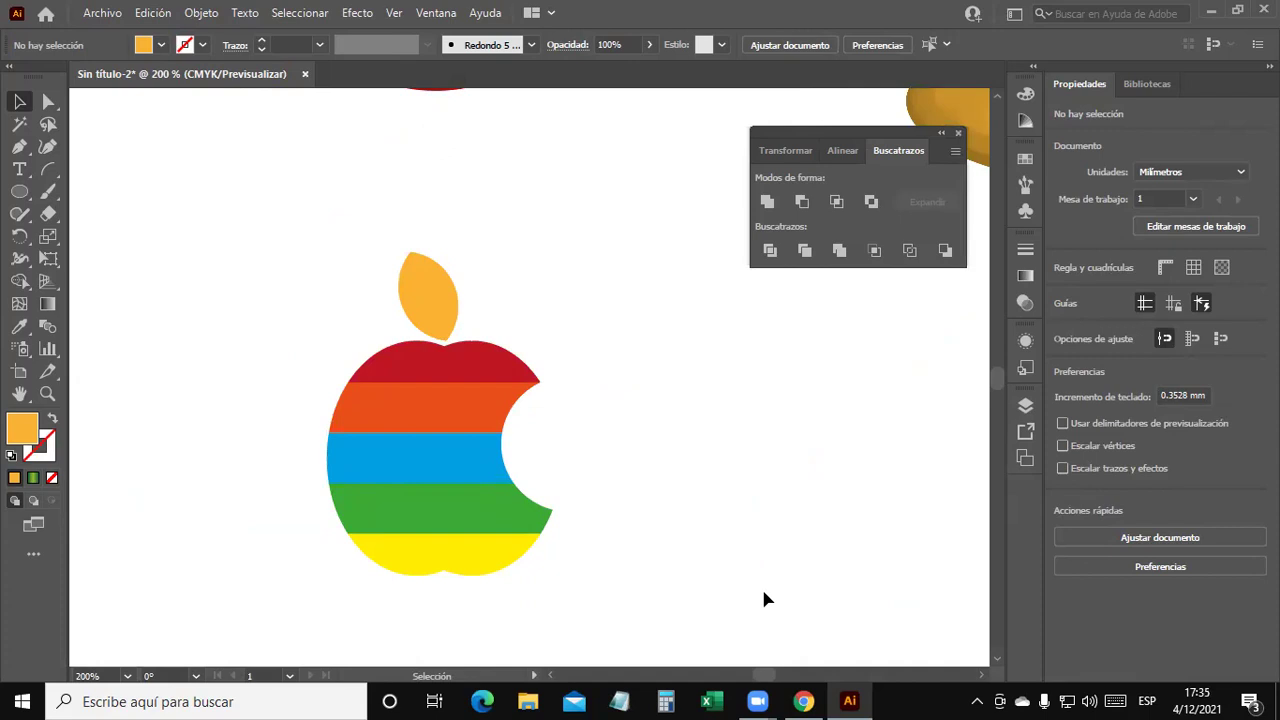
pyautogui.moveTo(655, 534); pyautogui.dragTo(240, 488)
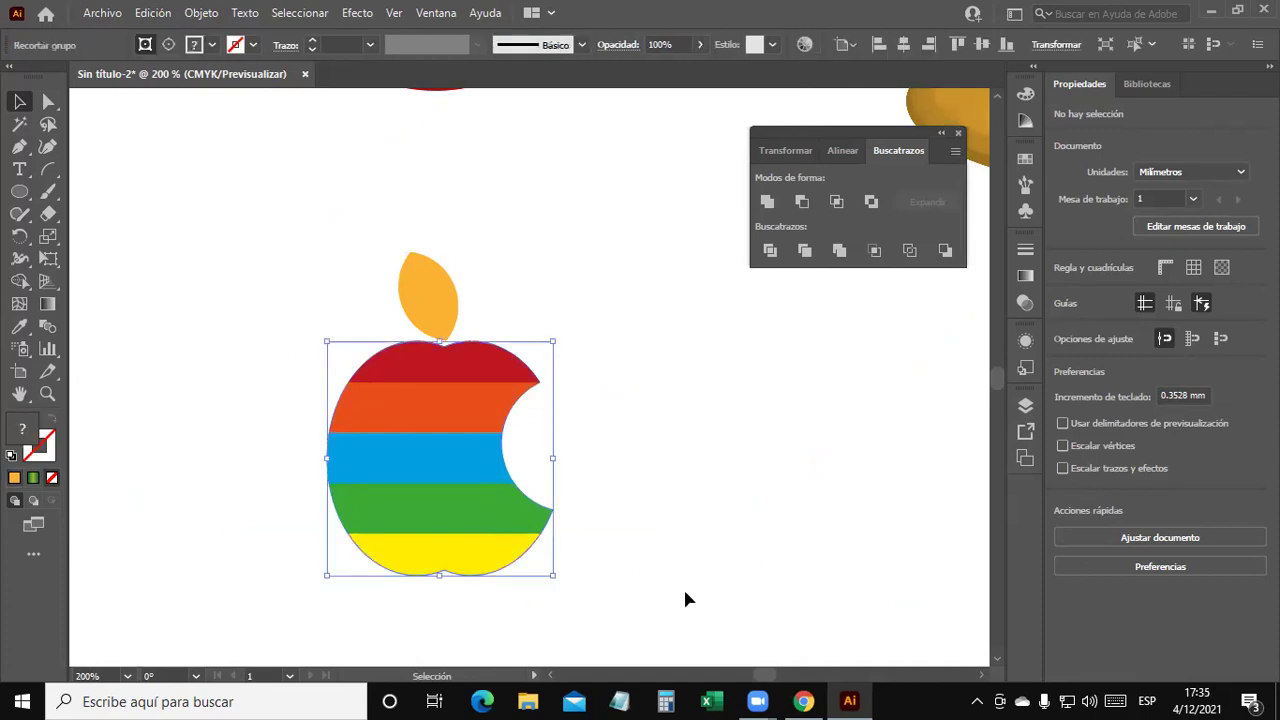
# Apply Stylize > Drop Shadow to the apple: 73% opacity, 1 mm X/Y offsets, 1 mm blur.
pyautogui.click(362, 14)
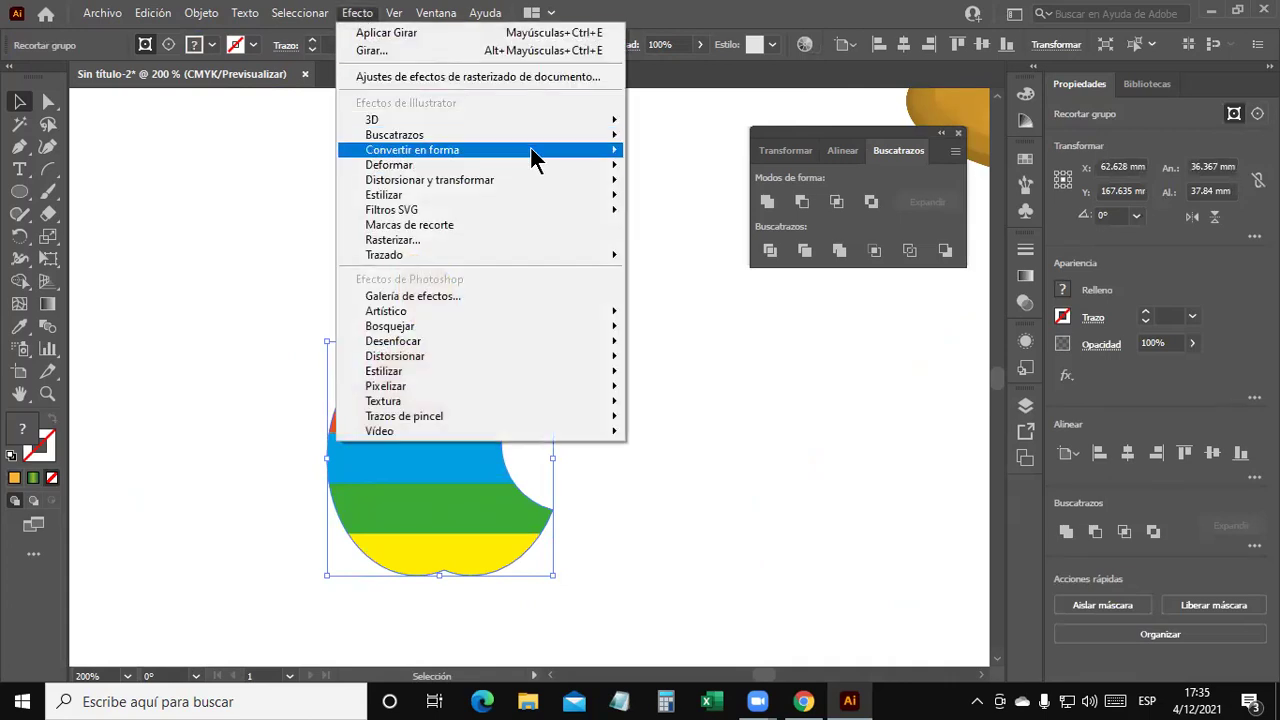
pyautogui.moveTo(384, 195)
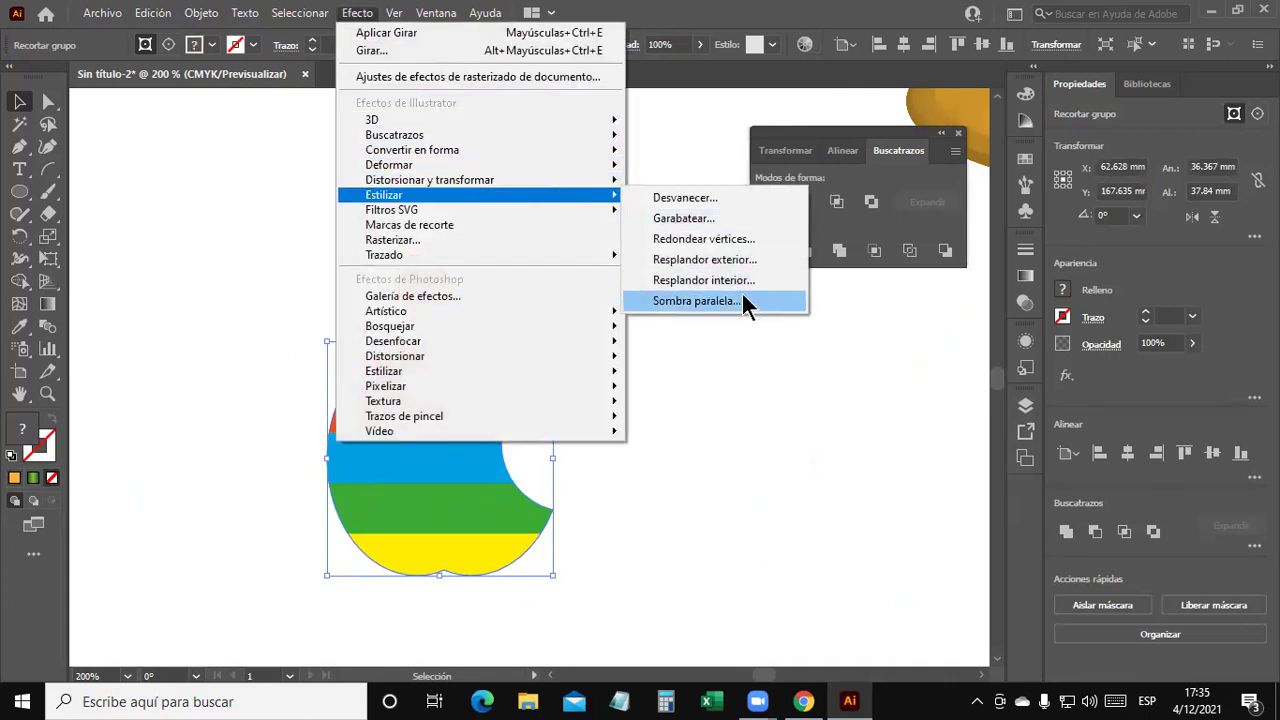
pyautogui.click(743, 299)
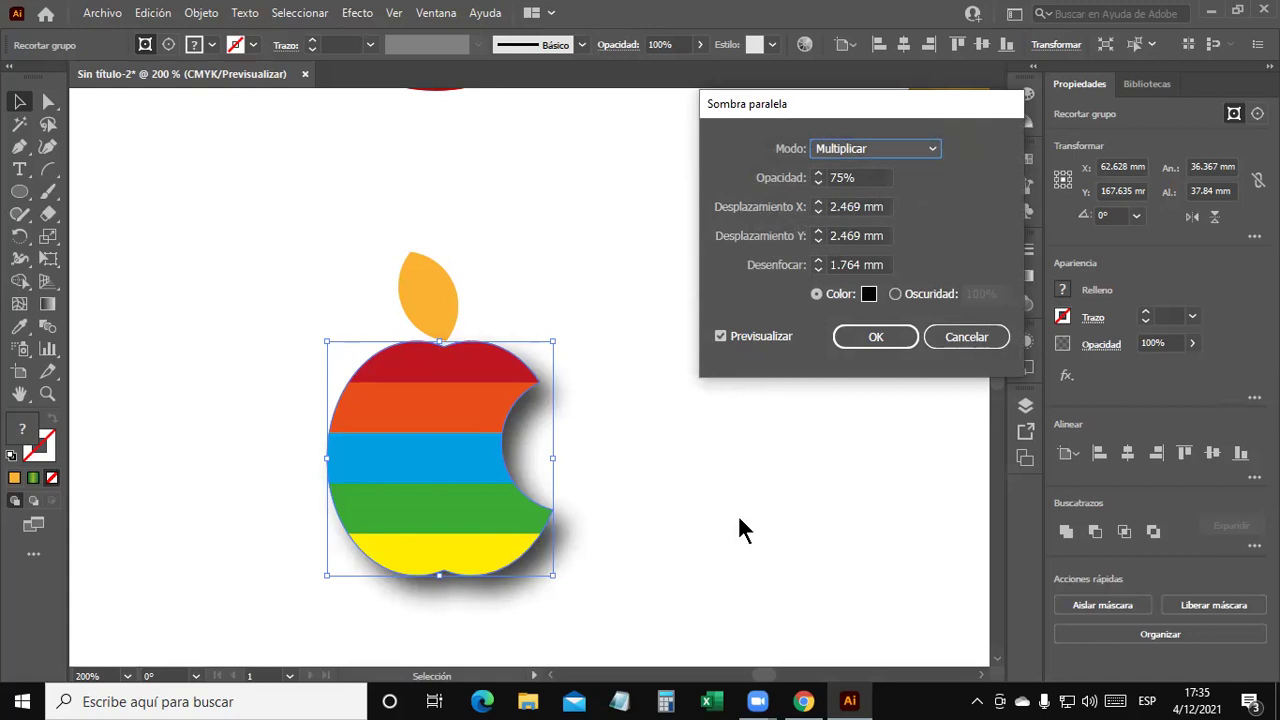
pyautogui.click(817, 212)
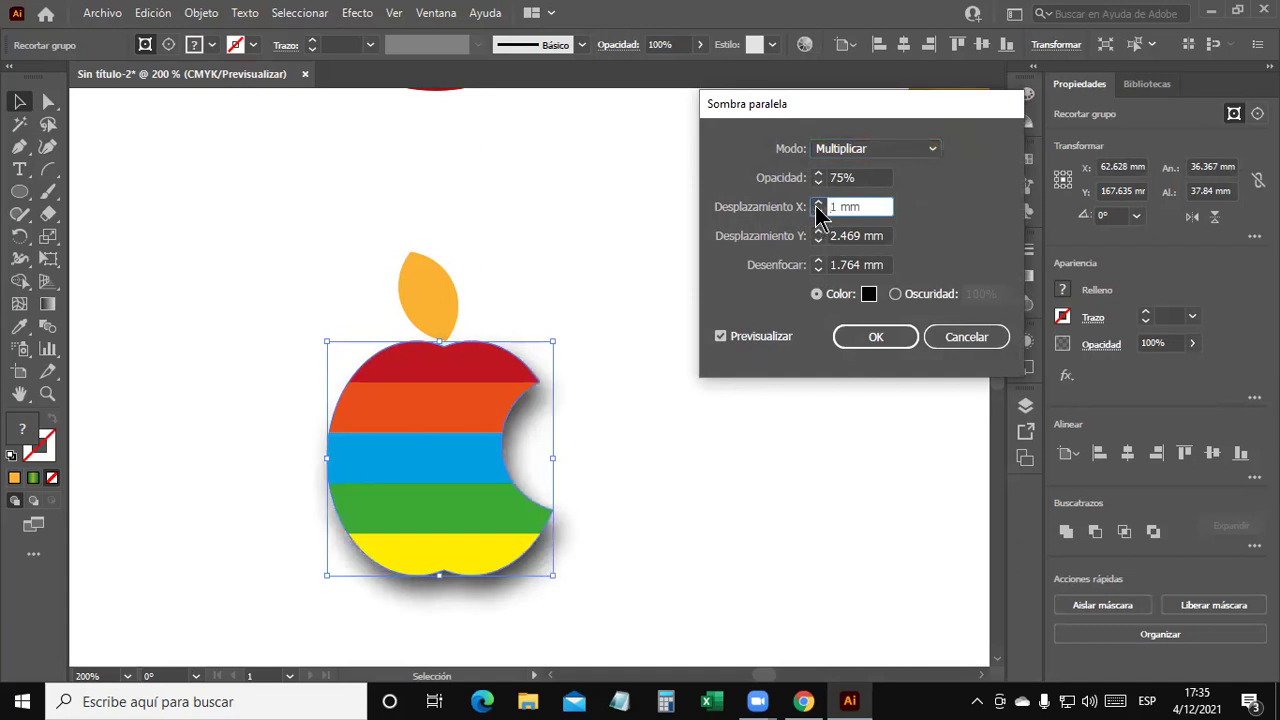
pyautogui.click(817, 207)
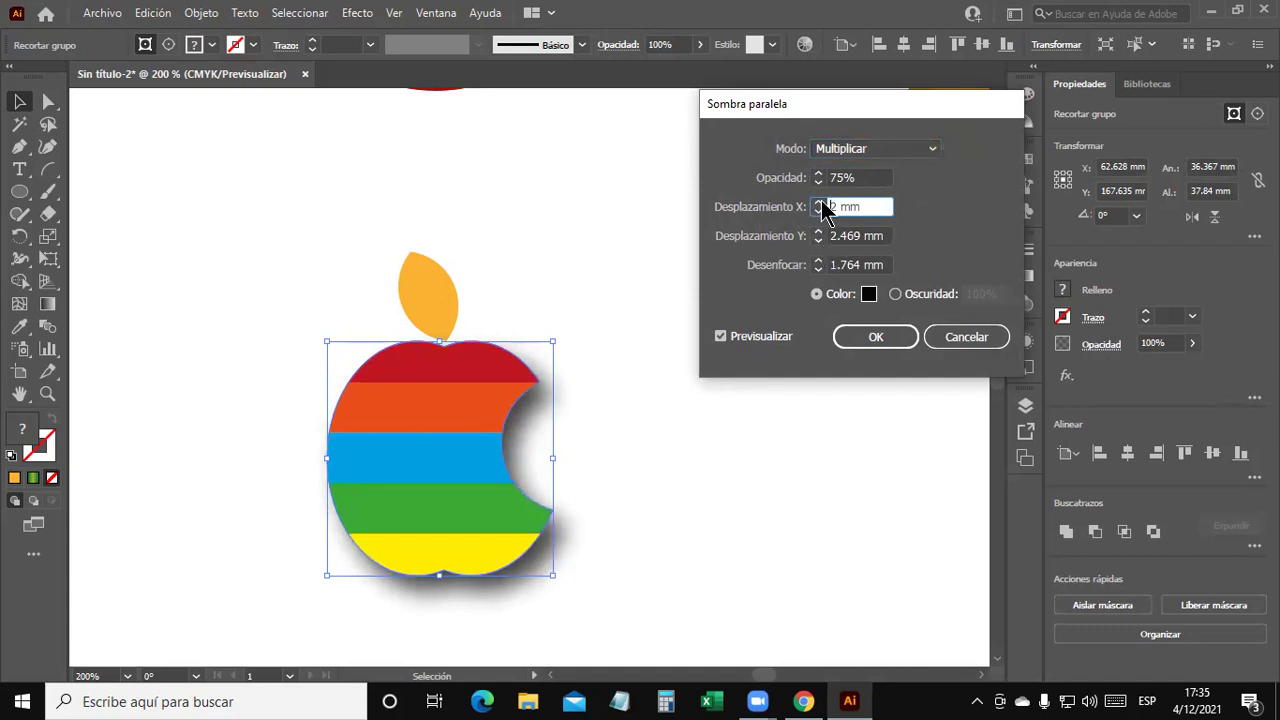
pyautogui.click(818, 269)
pyautogui.click(818, 261)
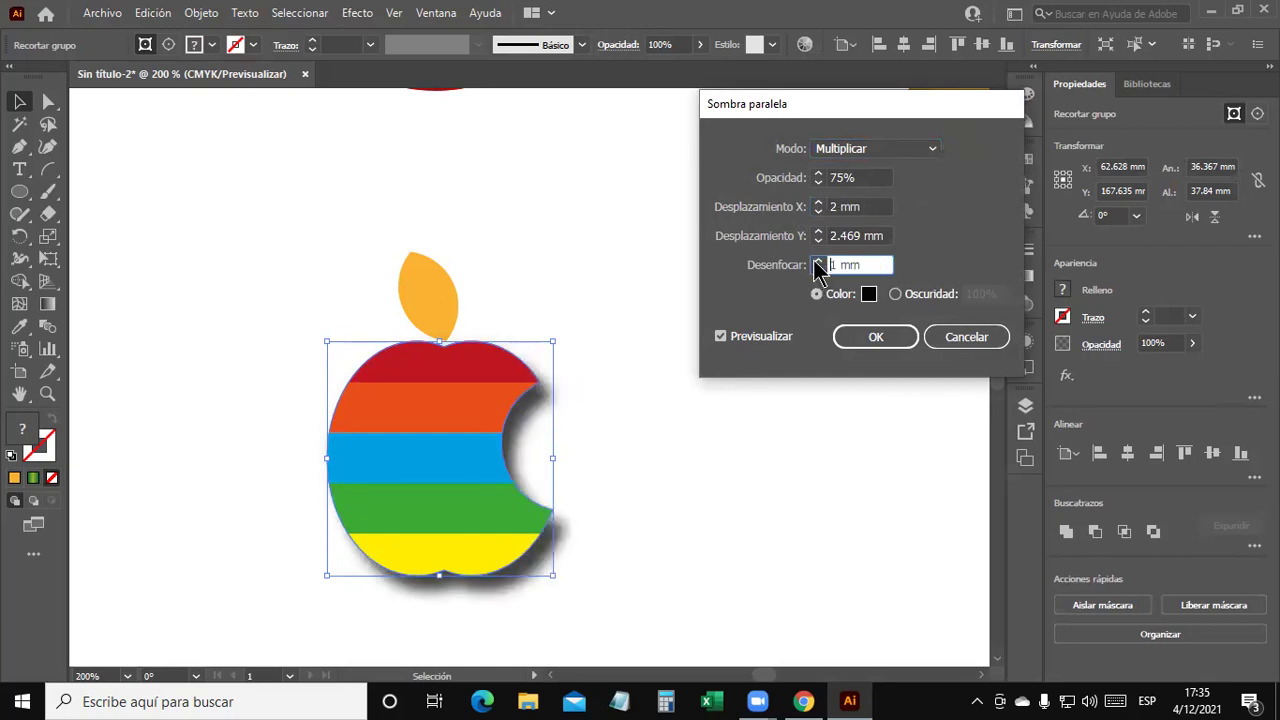
pyautogui.click(818, 211)
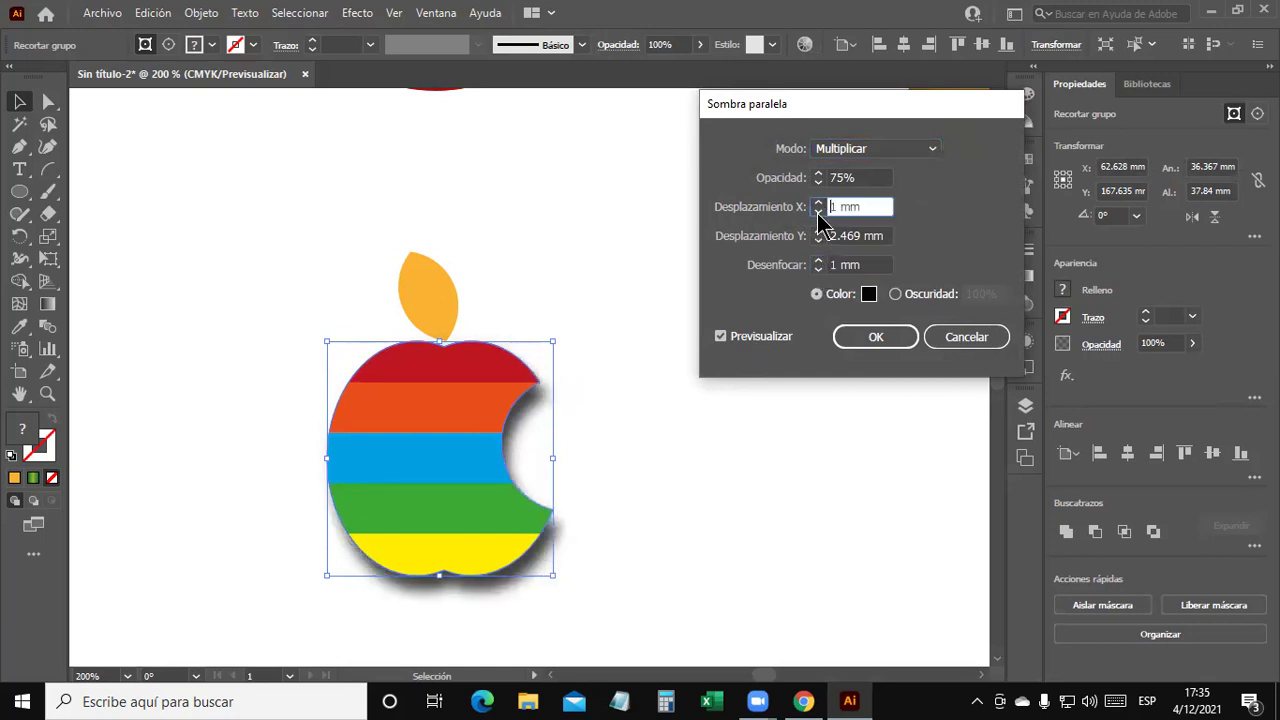
pyautogui.click(818, 184)
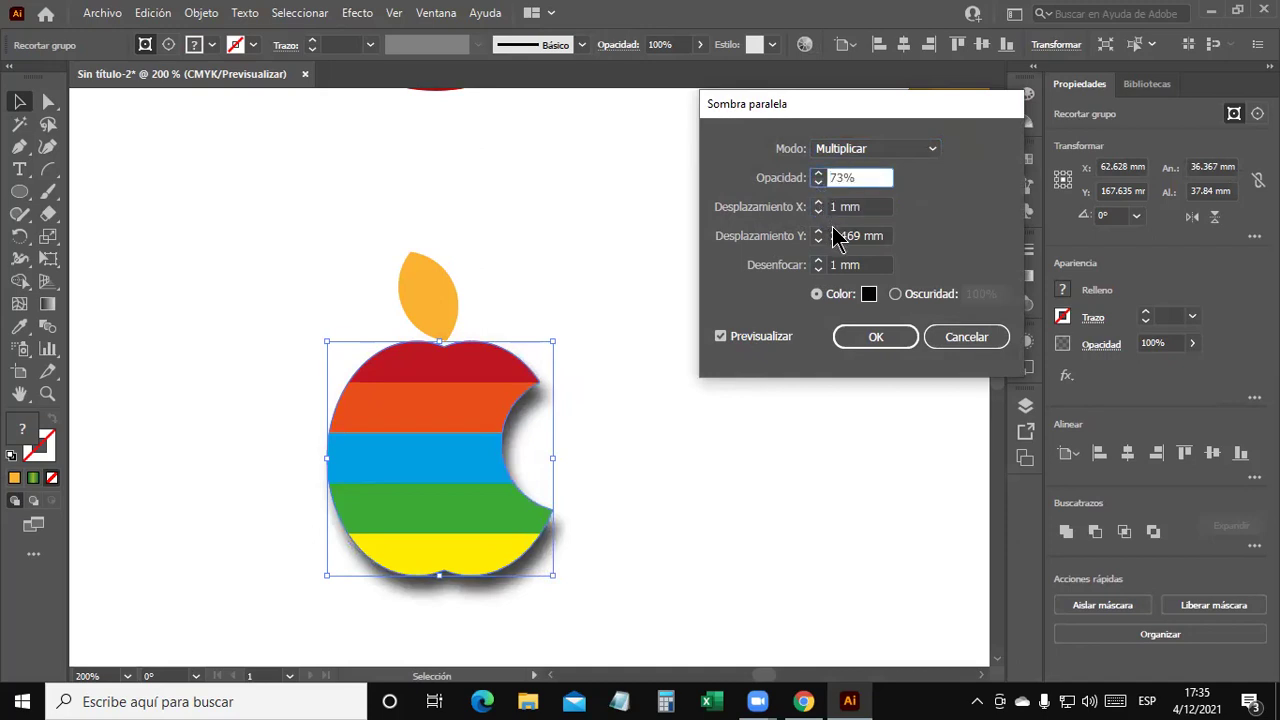
pyautogui.click(818, 212)
pyautogui.click(818, 203)
pyautogui.click(818, 203)
pyautogui.click(818, 212)
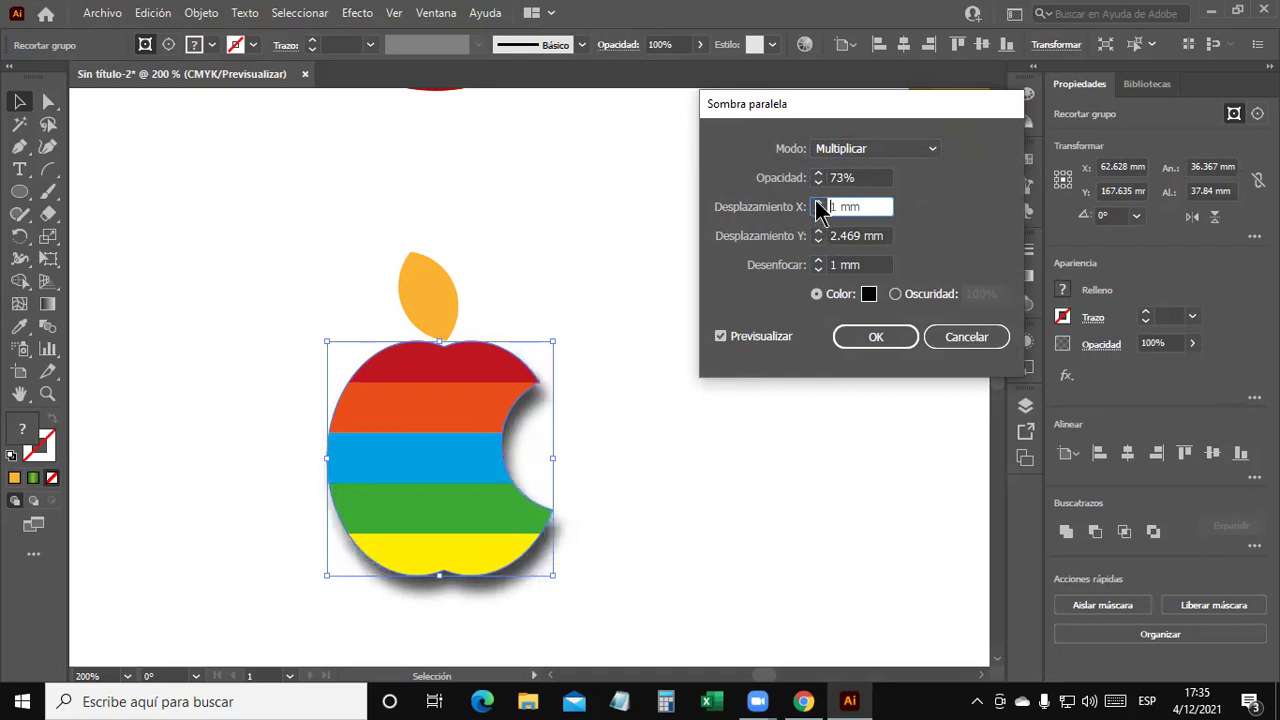
pyautogui.click(818, 241)
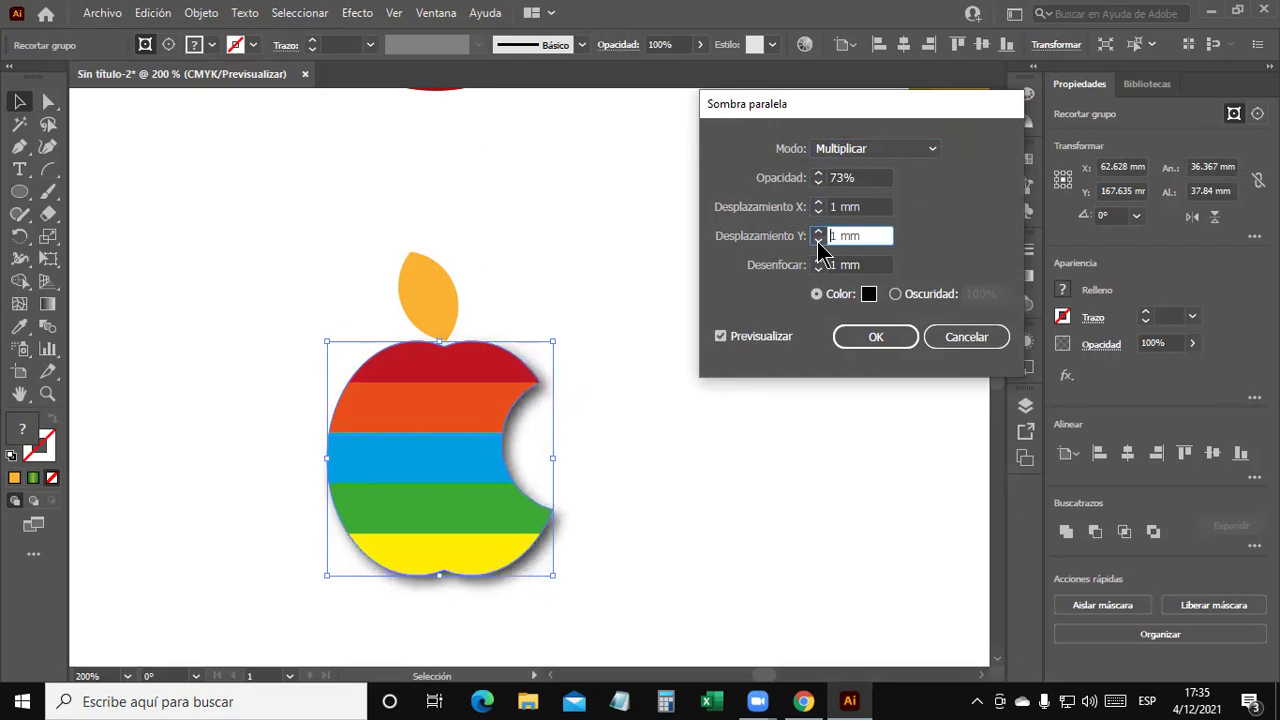
pyautogui.click(877, 338)
pyautogui.click(800, 560)
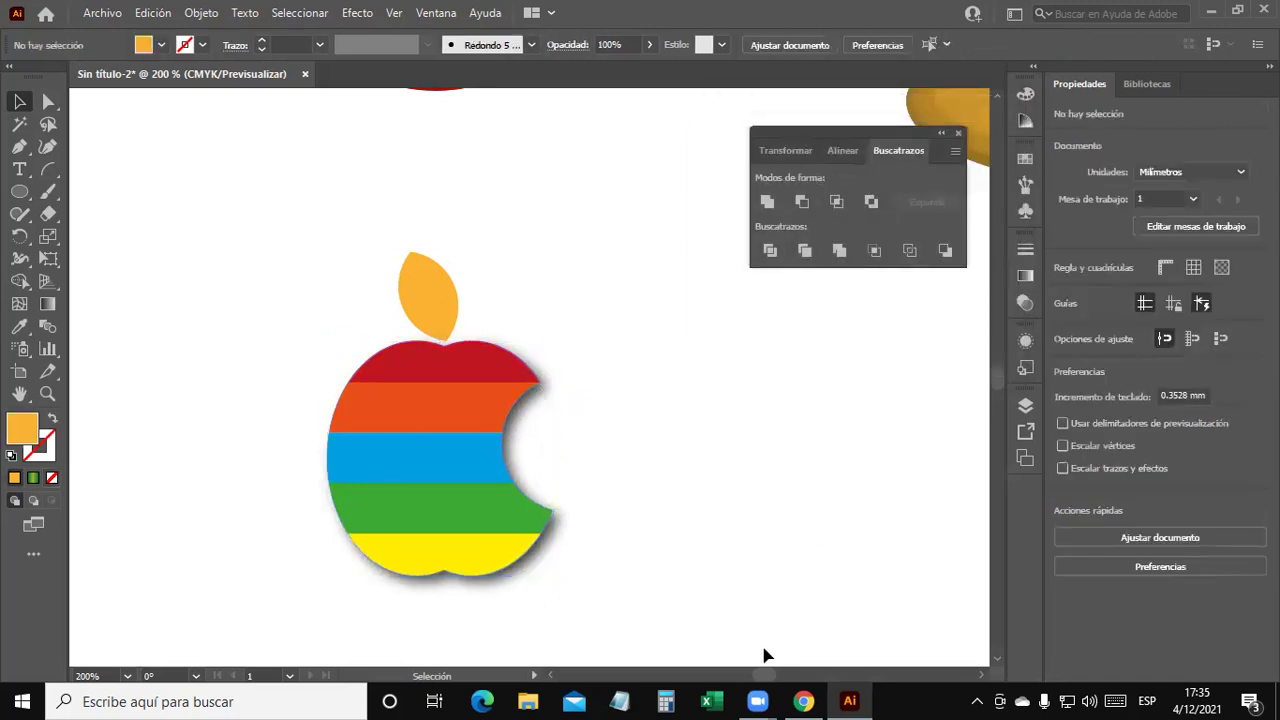
# Draw a wide light-orange bar right of the apple and Alt-drag a copy below it.
pyautogui.moveTo(744, 488); pyautogui.dragTo(543, 443)
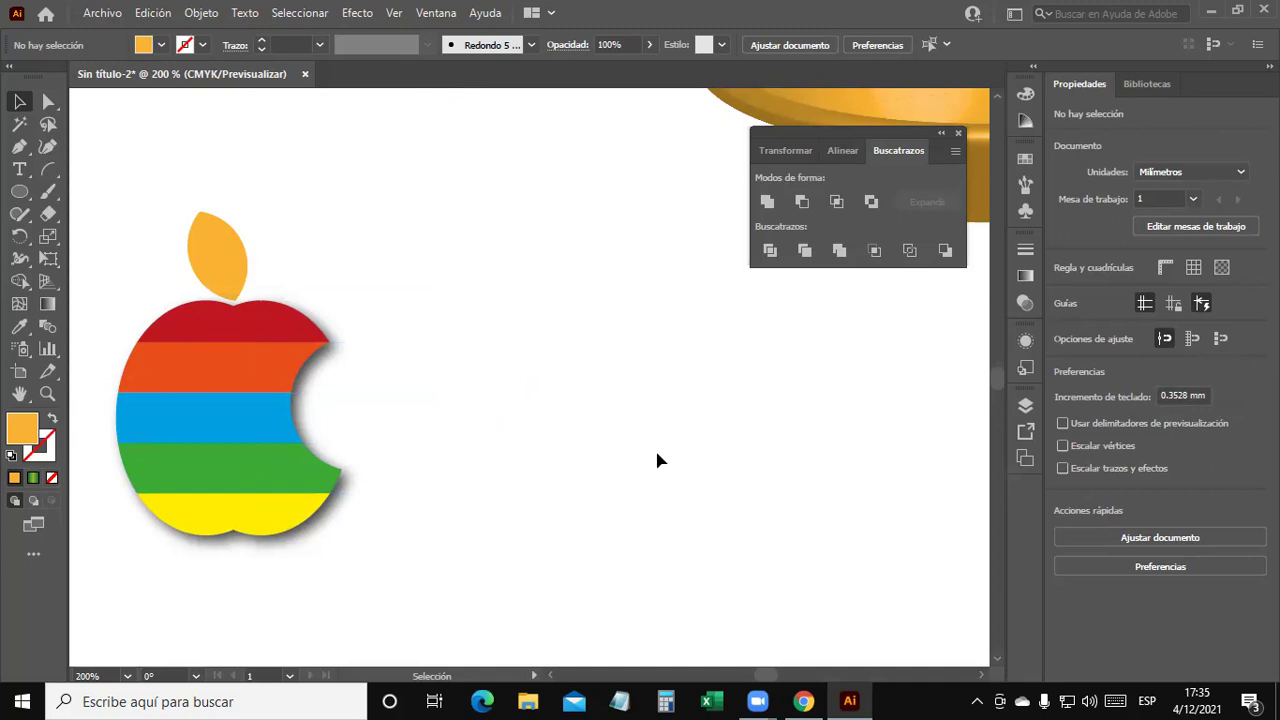
pyautogui.scroll(3, 652, 440)
pyautogui.scroll(-2, 652, 437)
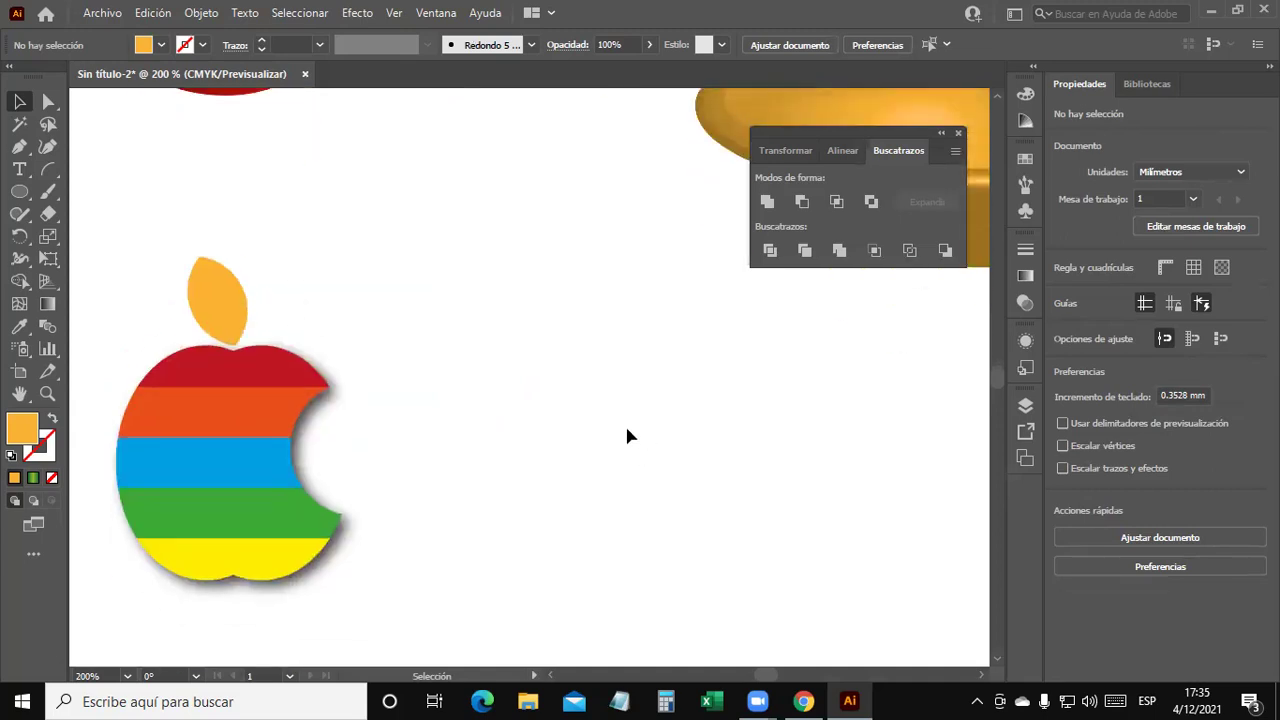
pyautogui.moveTo(20, 191); pyautogui.dragTo(107, 189)
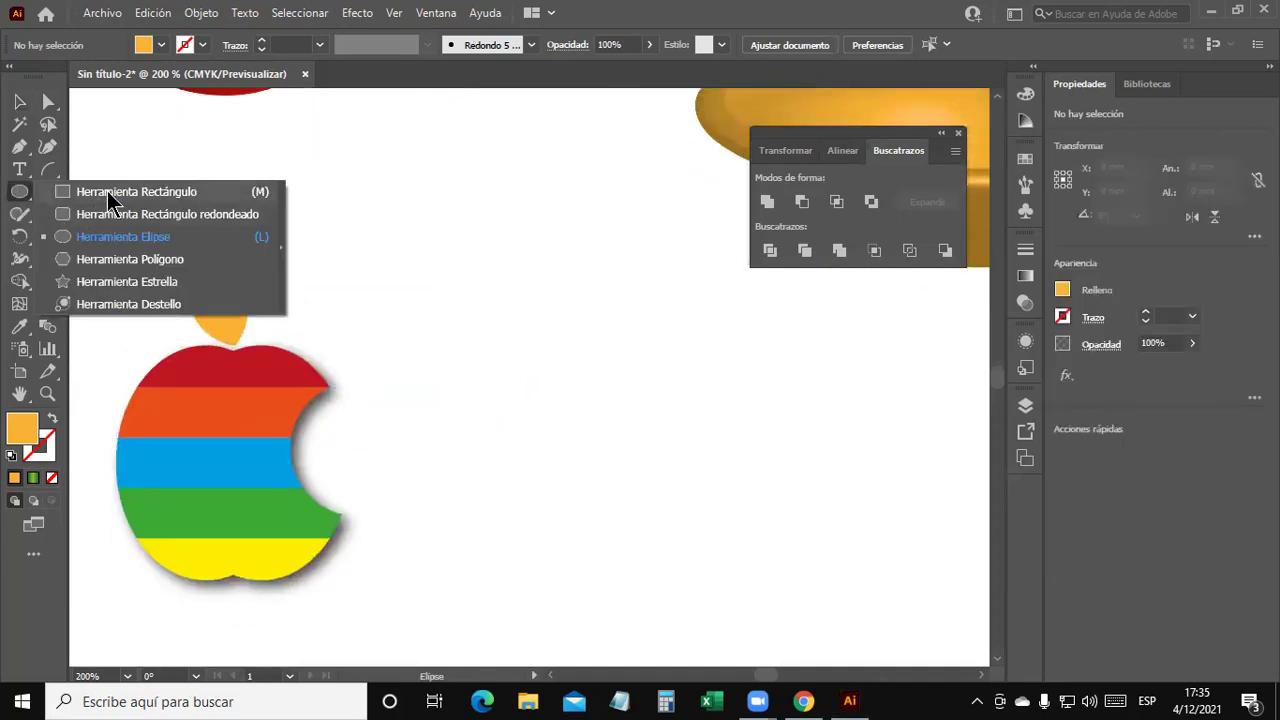
pyautogui.moveTo(561, 383); pyautogui.dragTo(921, 431)
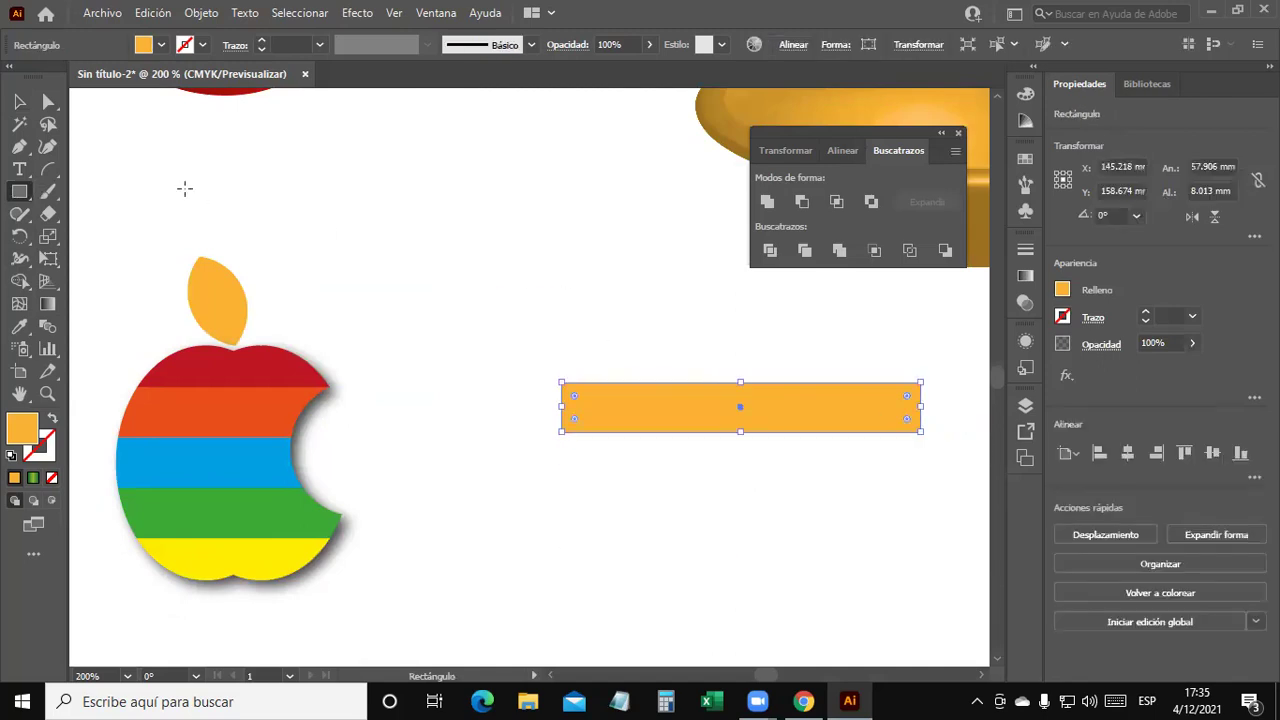
pyautogui.press('v')
pyautogui.moveTo(690, 424); pyautogui.dragTo(688, 472)
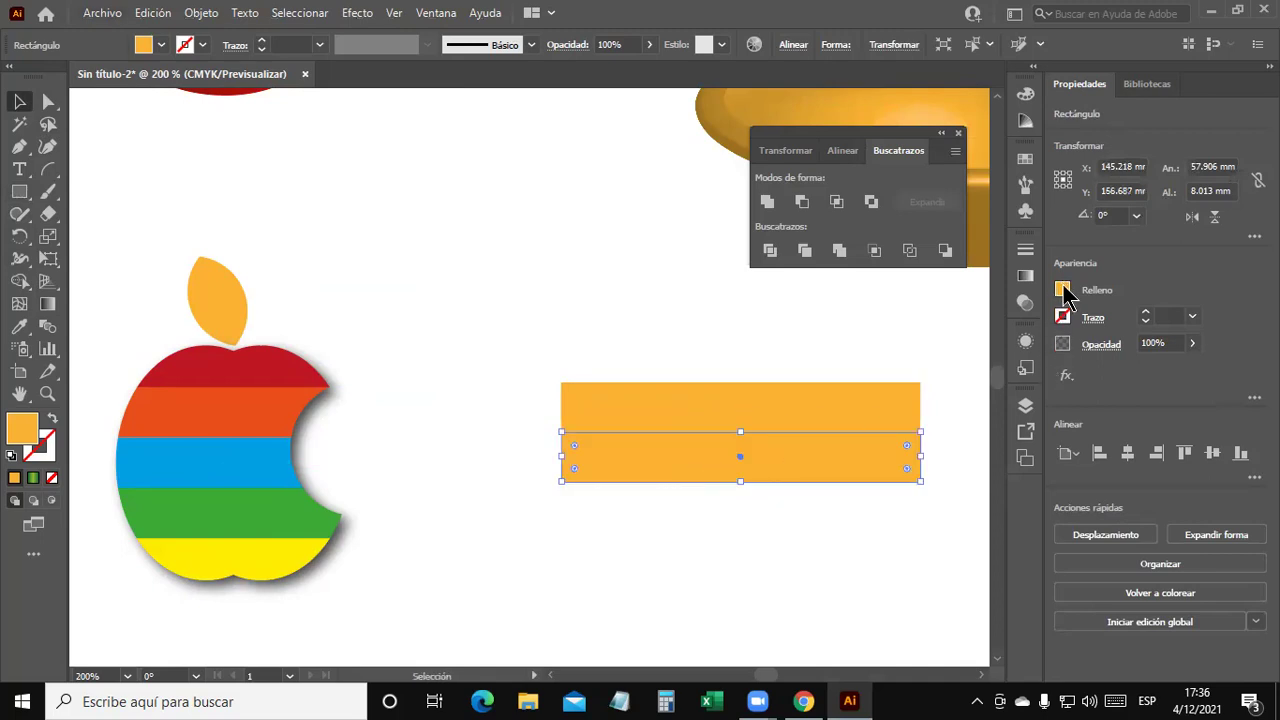
# Recolour the copy dark orange and add a third magenta bar beneath it.
pyautogui.click(1062, 289)
pyautogui.click(1029, 355)
pyautogui.press('Escape')
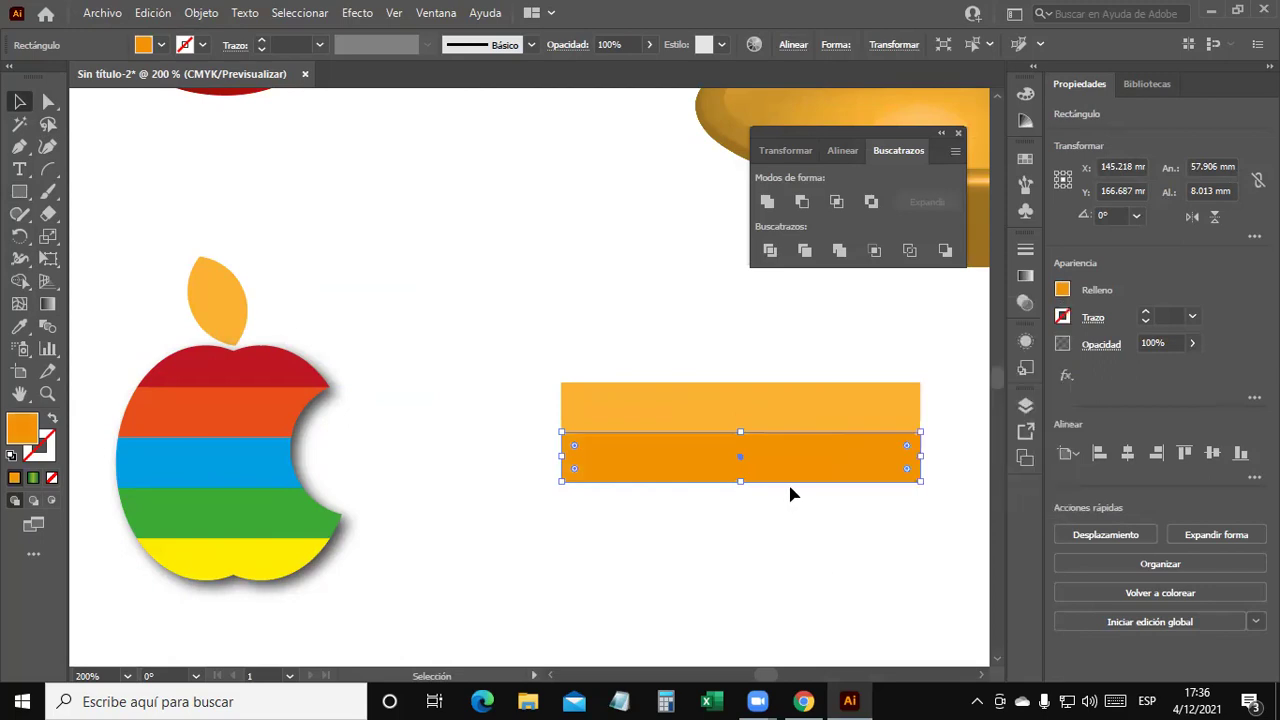
pyautogui.moveTo(797, 480); pyautogui.dragTo(797, 534)
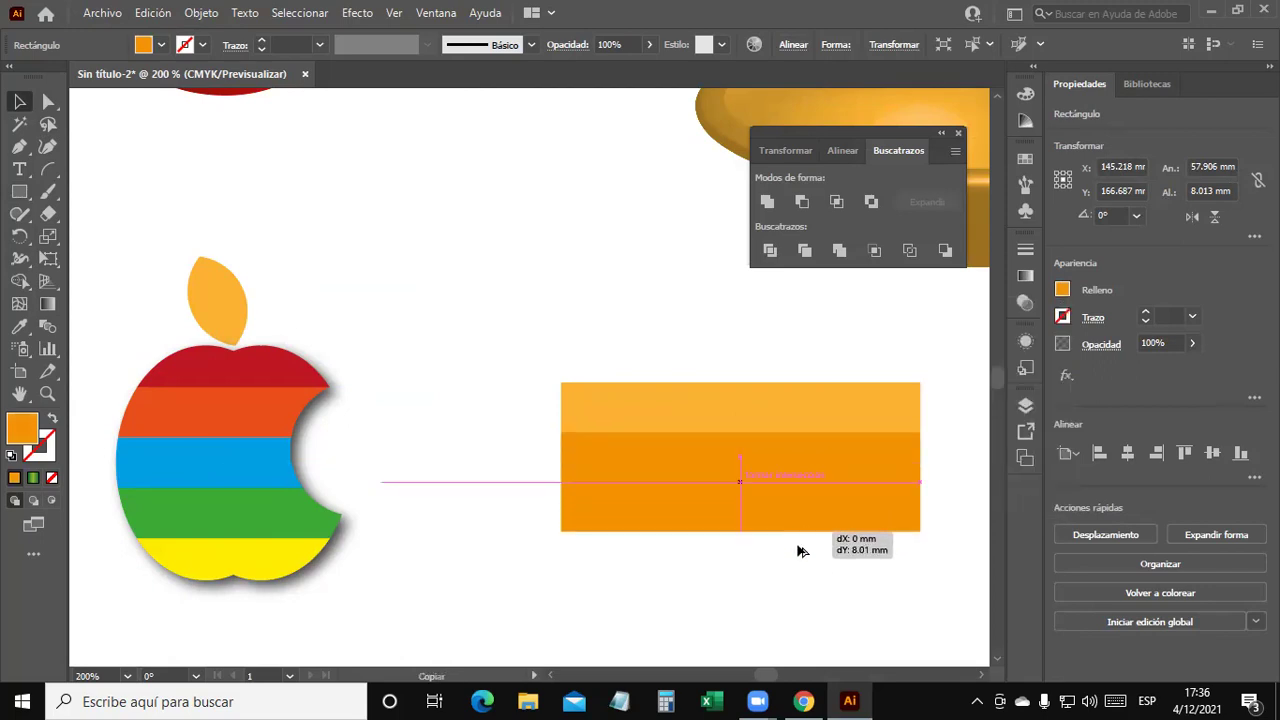
pyautogui.moveTo(800, 551); pyautogui.dragTo(792, 537)
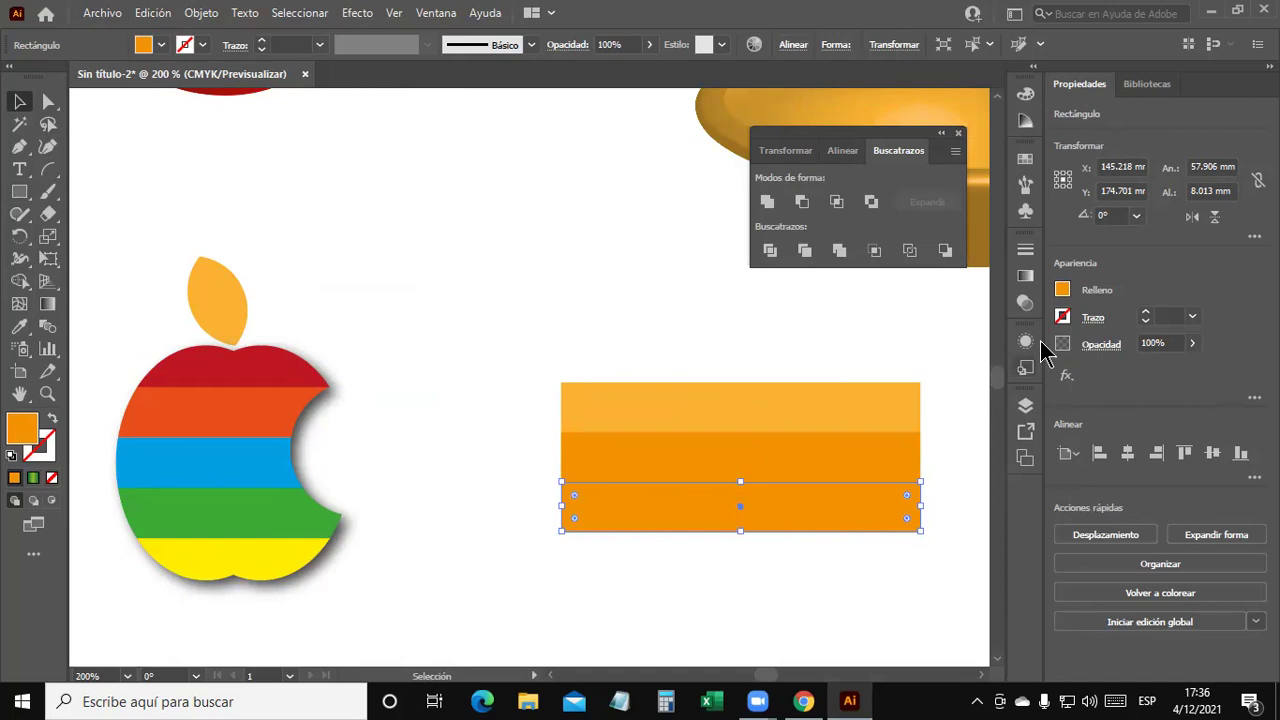
pyautogui.click(1064, 289)
pyautogui.click(1041, 369)
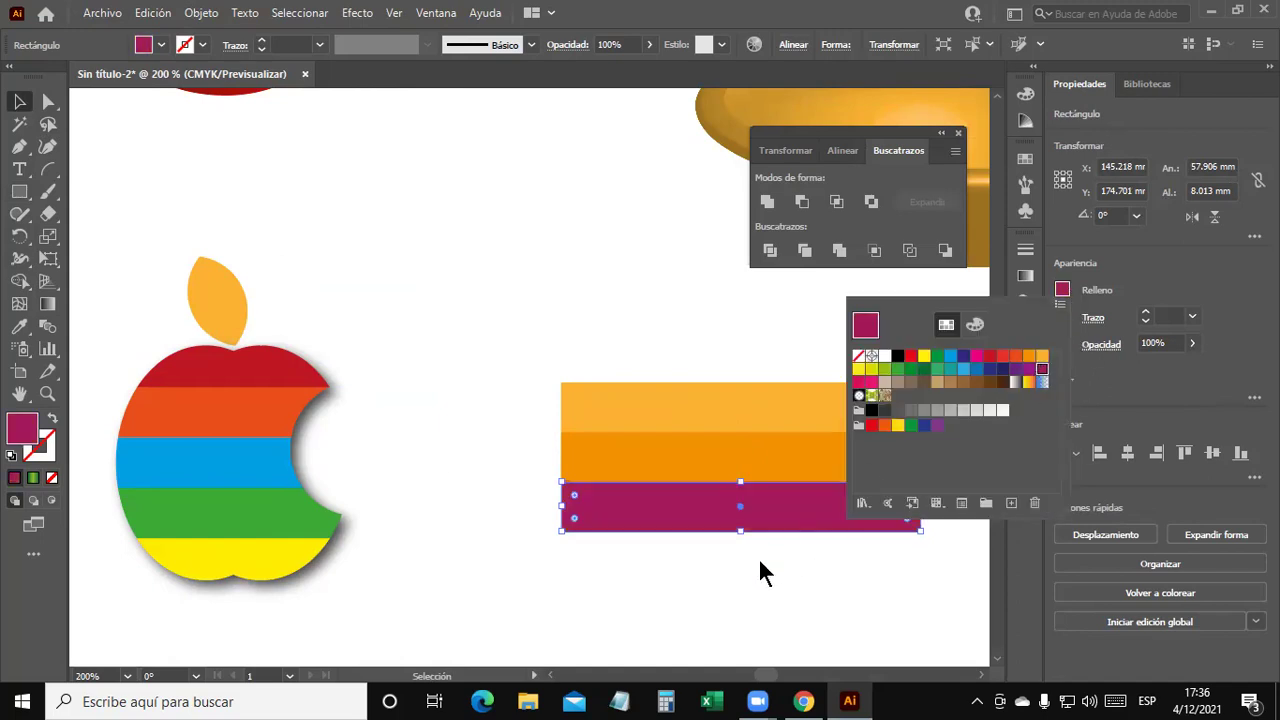
pyautogui.press('Escape')
pyautogui.click(458, 477)
pyautogui.click(19, 191)
# Draw a circle just above the stripes with the Ellipse tool.
pyautogui.click(100, 237)
pyautogui.moveTo(475, 257); pyautogui.dragTo(592, 343)
pyautogui.press('v')
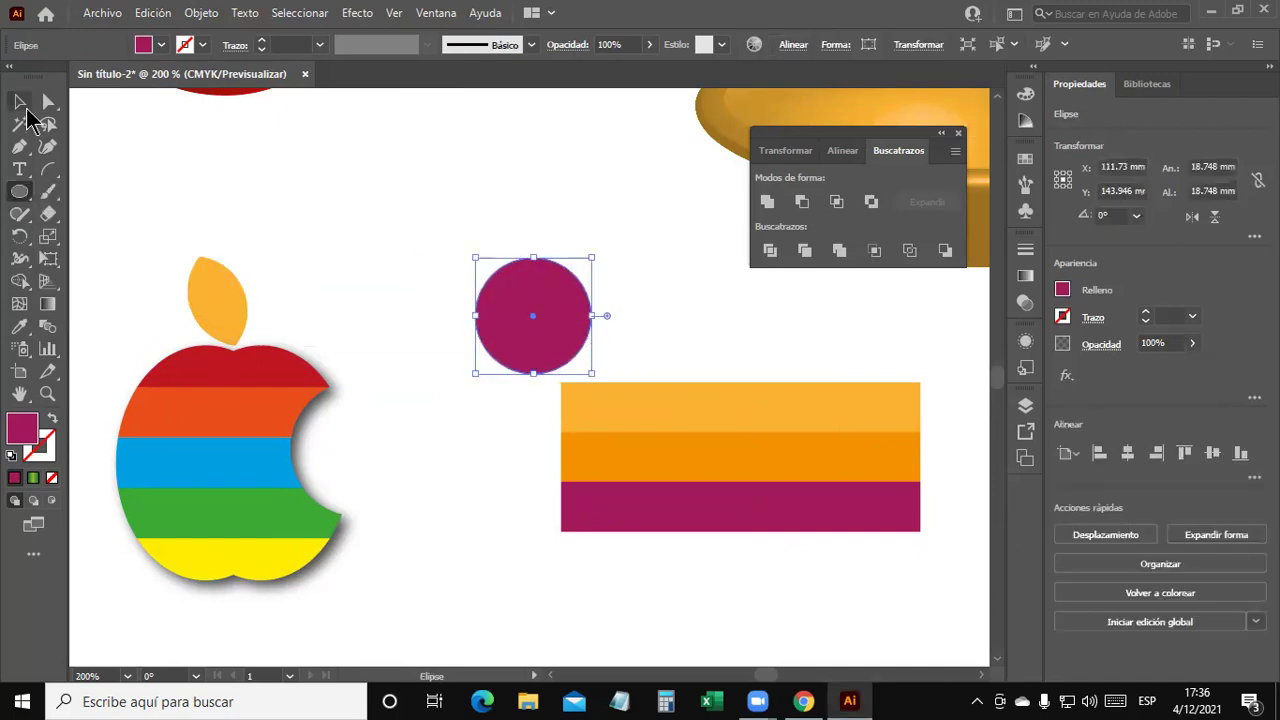
pyautogui.moveTo(530, 303); pyautogui.dragTo(590, 264)
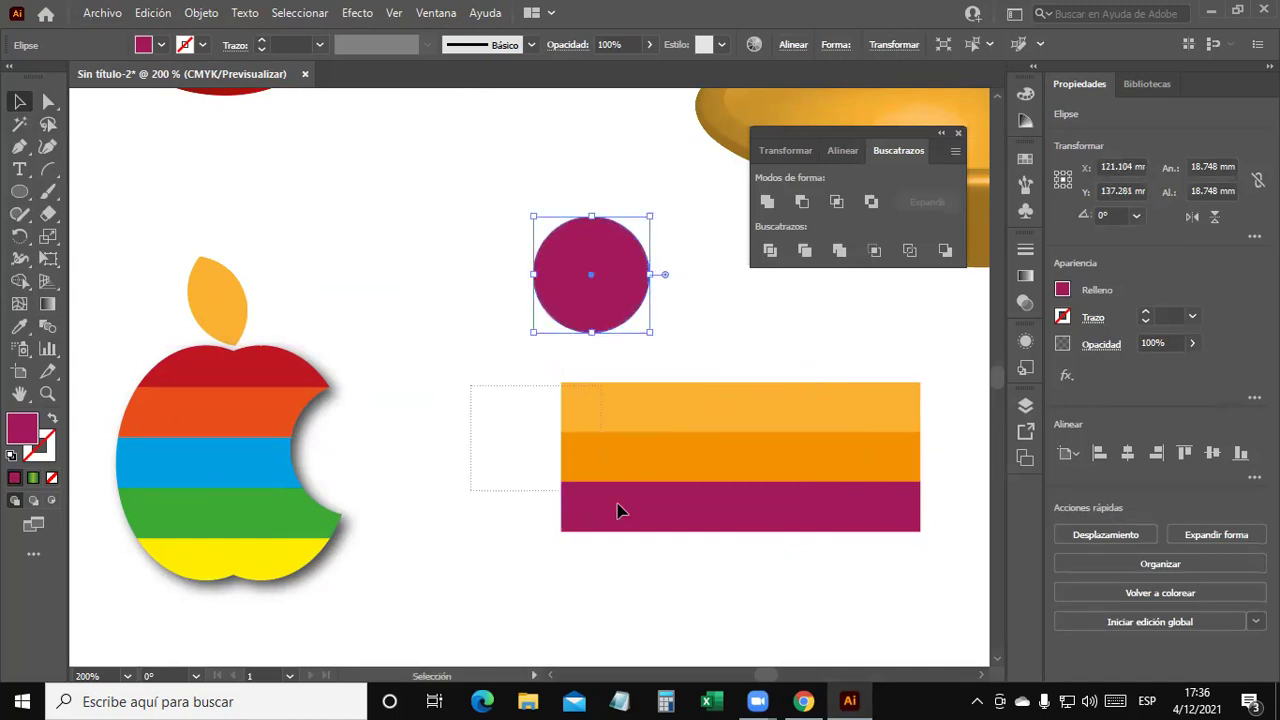
# Group the stripes, clip them inside the circle with Ctrl+7, and move the badge up.
pyautogui.moveTo(705, 555); pyautogui.dragTo(720, 556)
pyautogui.hotkey('ctrl', 'g')
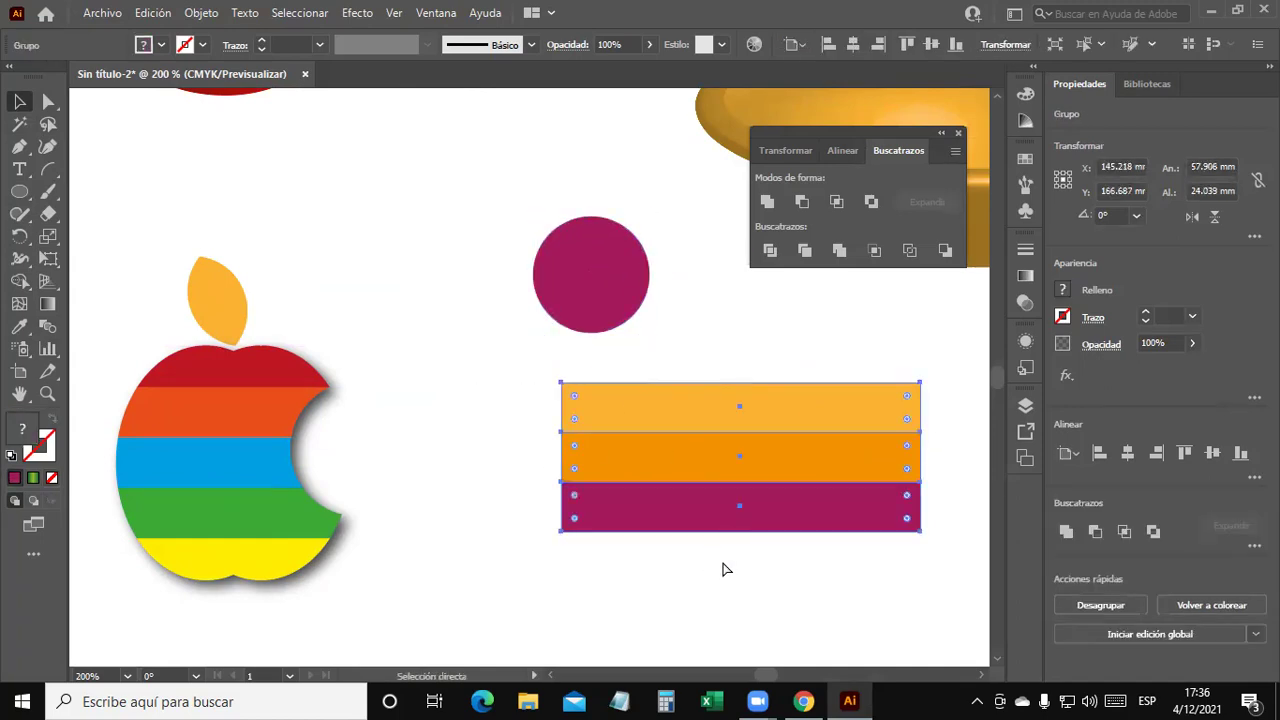
pyautogui.moveTo(595, 276); pyautogui.dragTo(735, 458)
pyautogui.keyDown('shift'); pyautogui.click(757, 465); pyautogui.keyUp('shift')
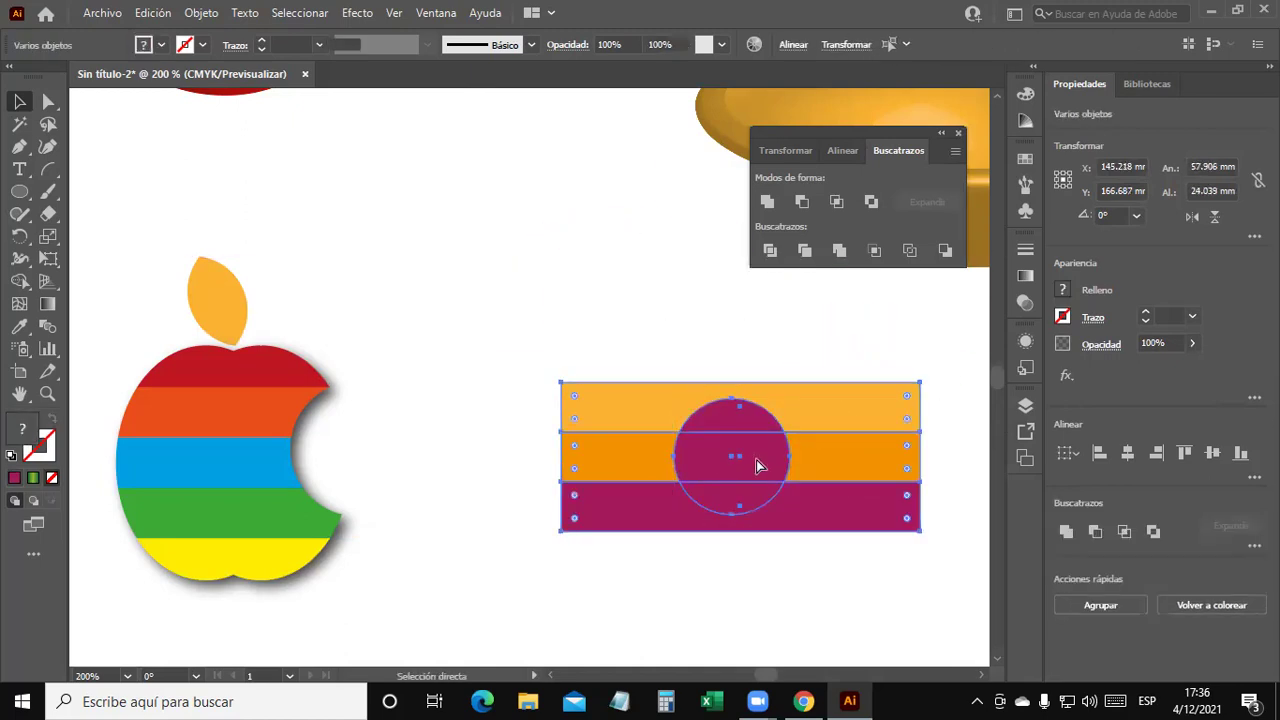
pyautogui.hotkey('ctrl', '7')
pyautogui.click(948, 593)
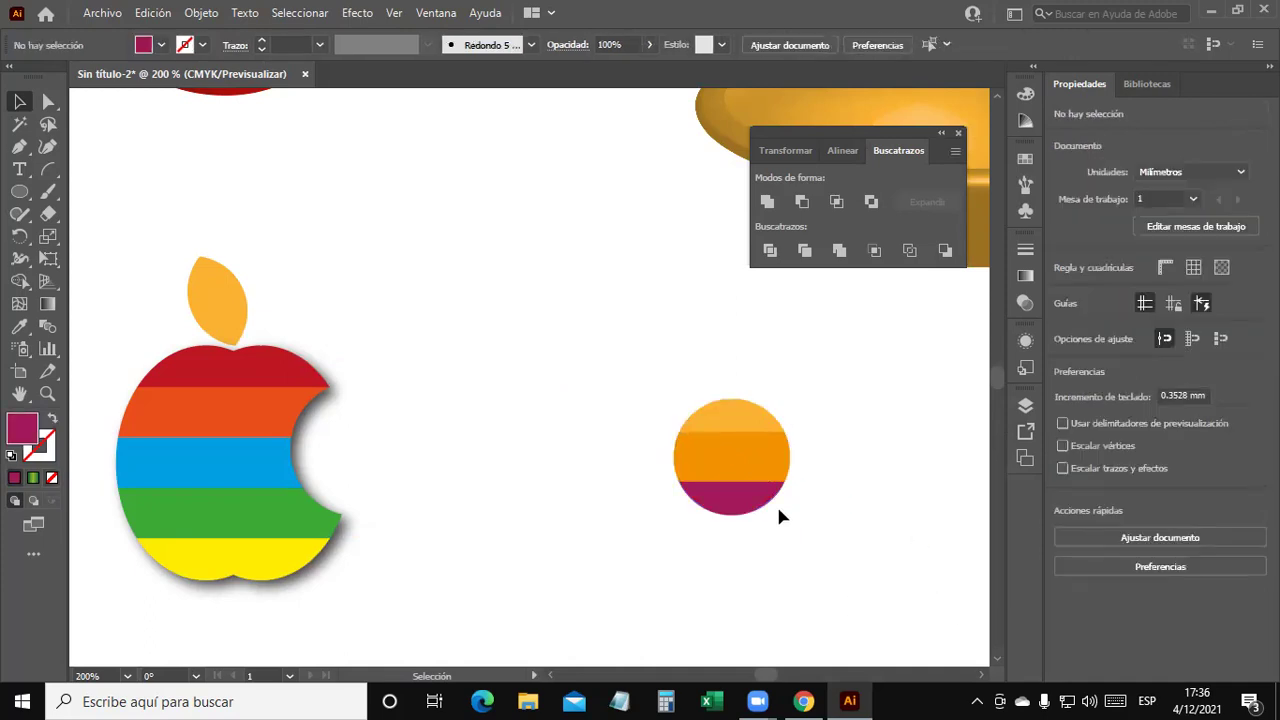
pyautogui.moveTo(669, 437); pyautogui.dragTo(486, 192)
pyautogui.moveTo(300, 487); pyautogui.dragTo(226, 497)
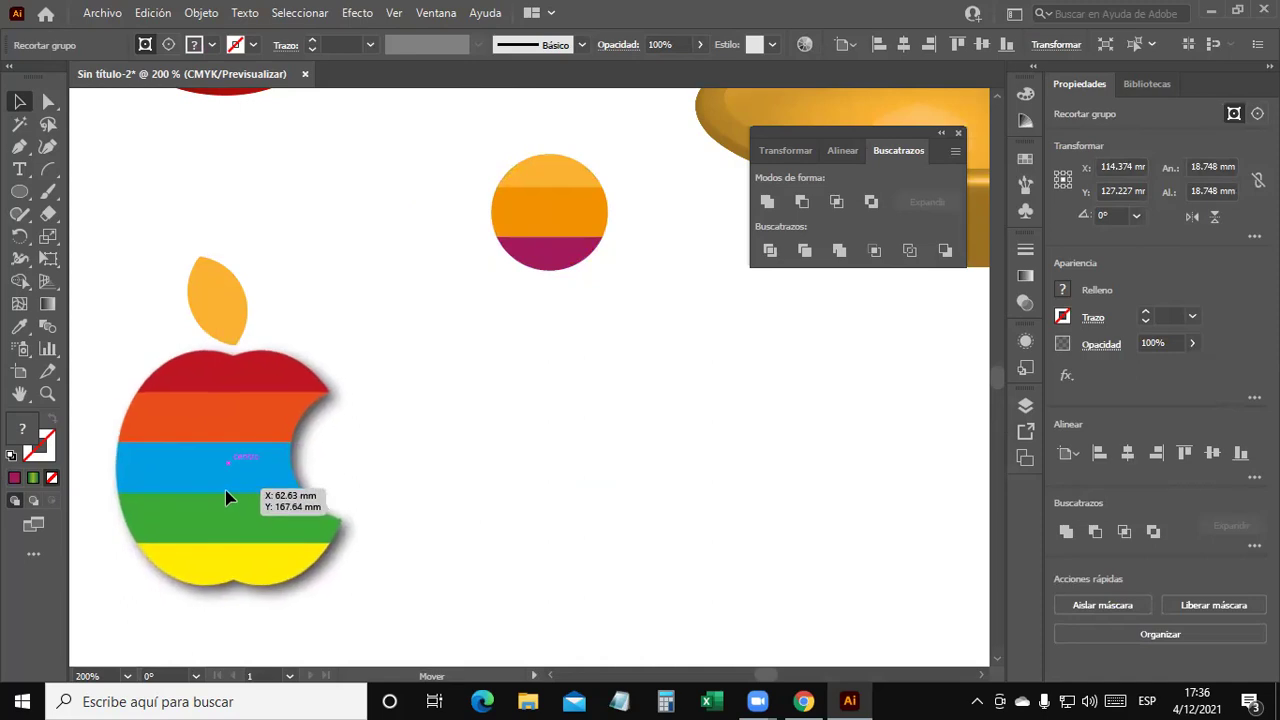
# Move the striped badge lower right, nudge the apple body under the leaf, then select the leaf.
pyautogui.click(567, 497)
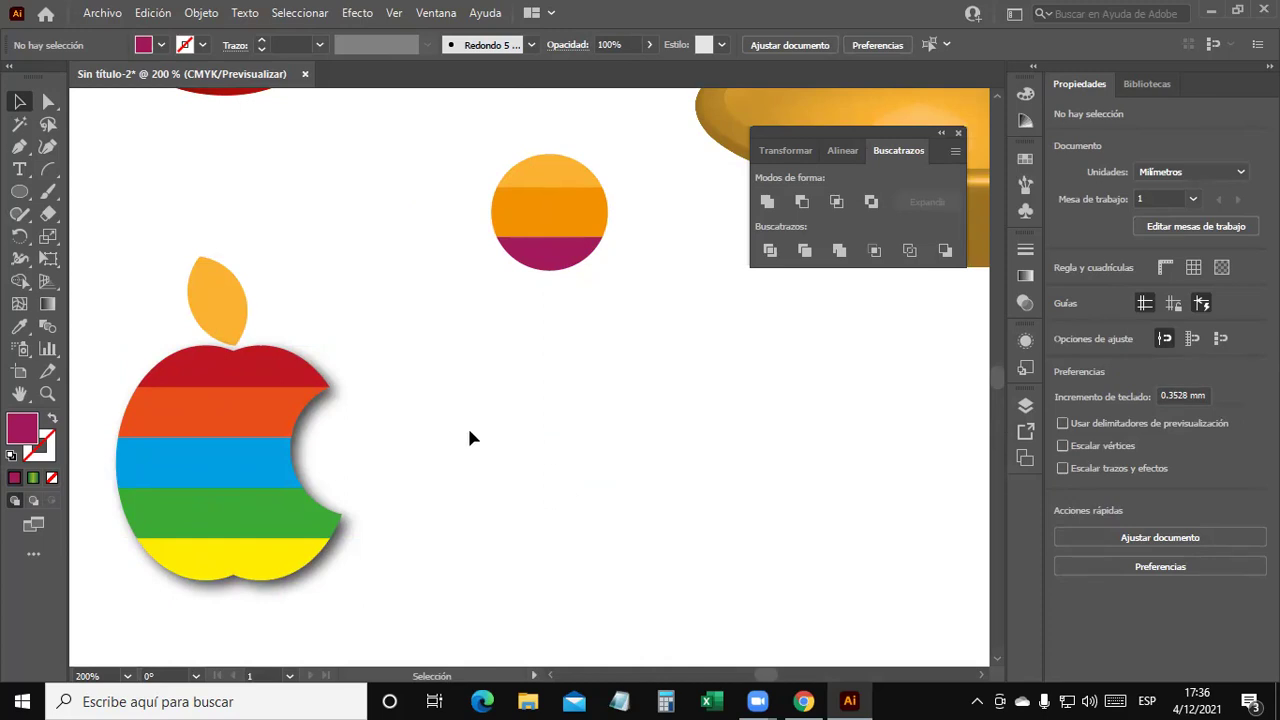
pyautogui.moveTo(580, 240)
pyautogui.mouseDown()
pyautogui.moveTo(527, 308)
pyautogui.moveTo(811, 406)
pyautogui.moveTo(835, 446)
pyautogui.mouseUp()
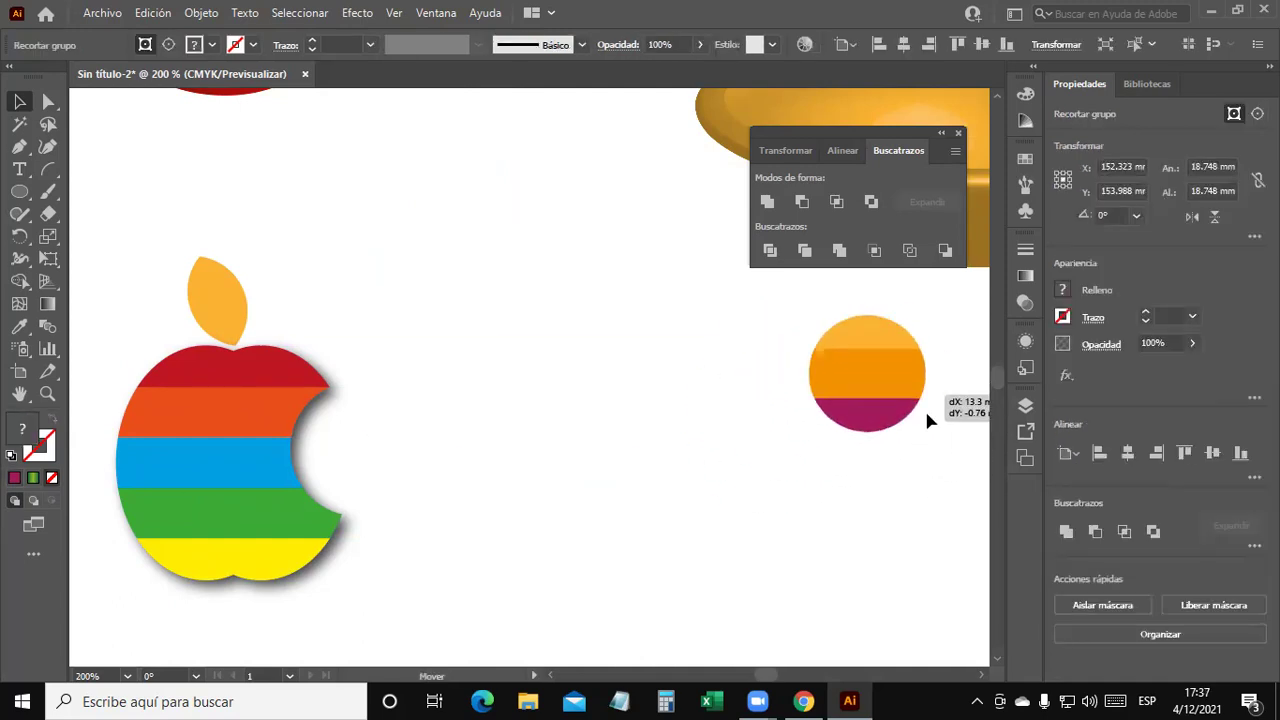
pyautogui.moveTo(199, 445)
pyautogui.mouseDown()
pyautogui.moveTo(345, 483)
pyautogui.moveTo(222, 450)
pyautogui.mouseUp()
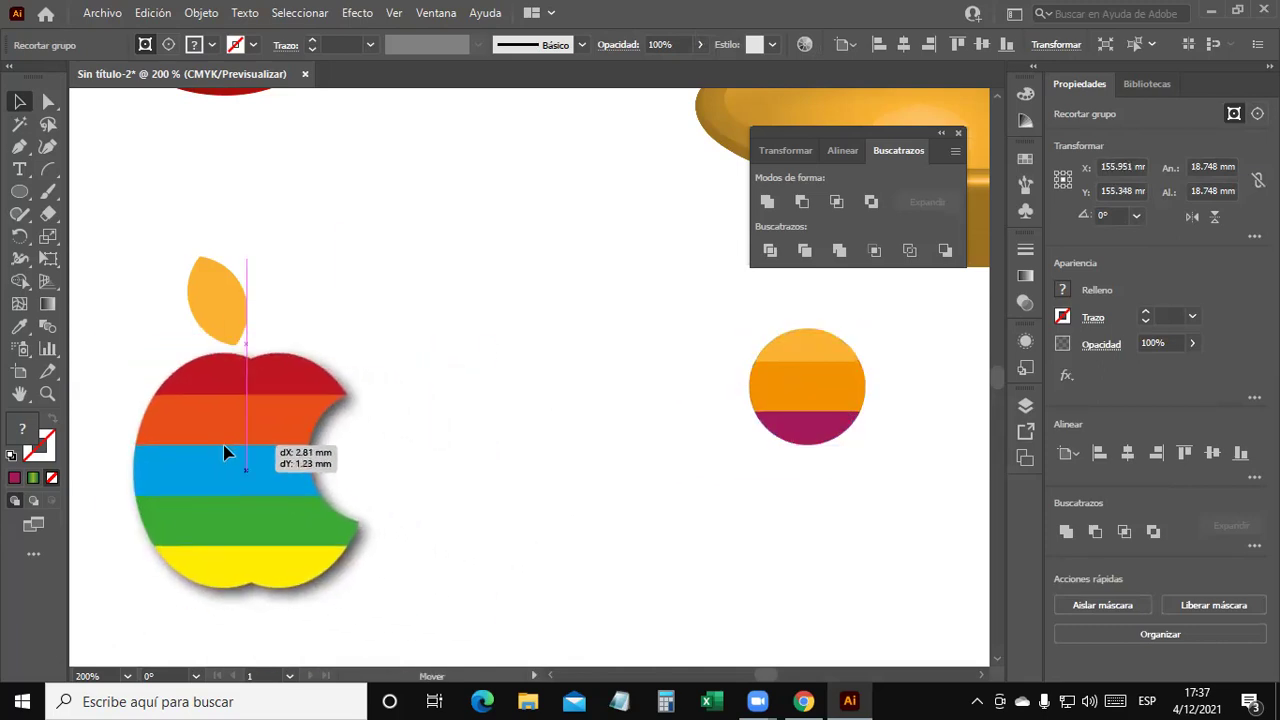
pyautogui.click(396, 371)
pyautogui.moveTo(242, 463); pyautogui.dragTo(242, 471)
pyautogui.click(450, 410)
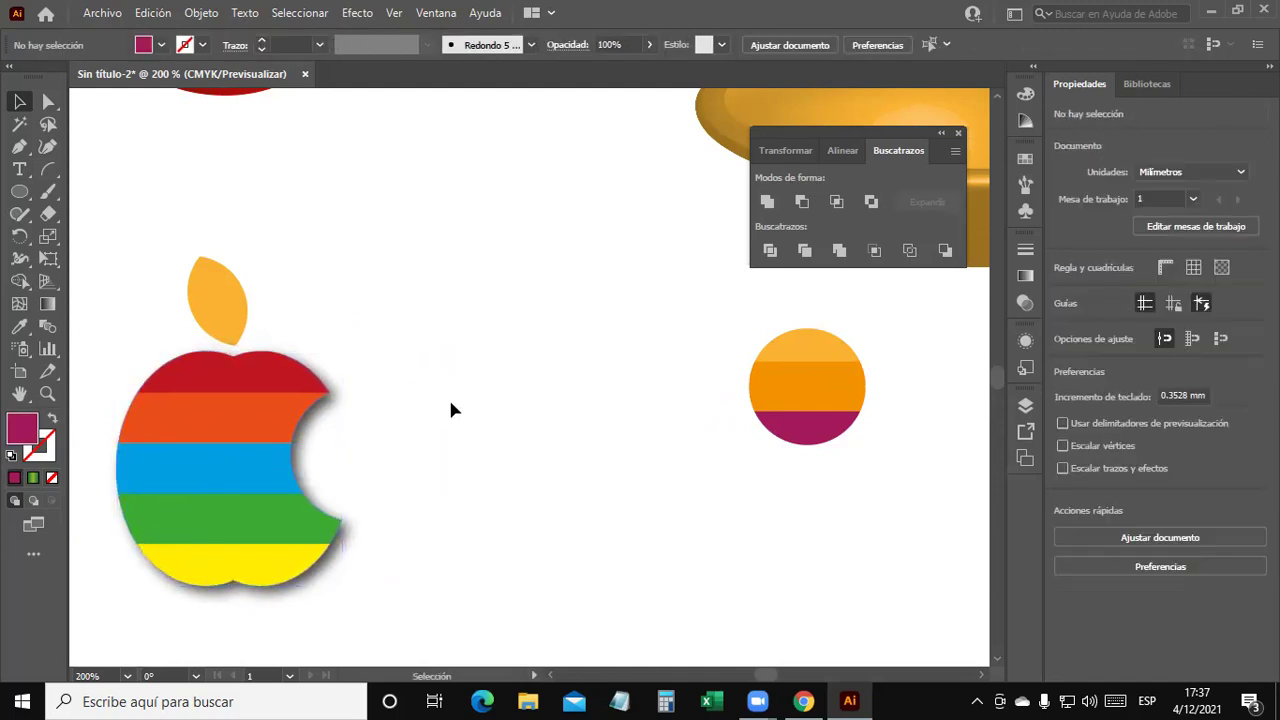
pyautogui.click(216, 300)
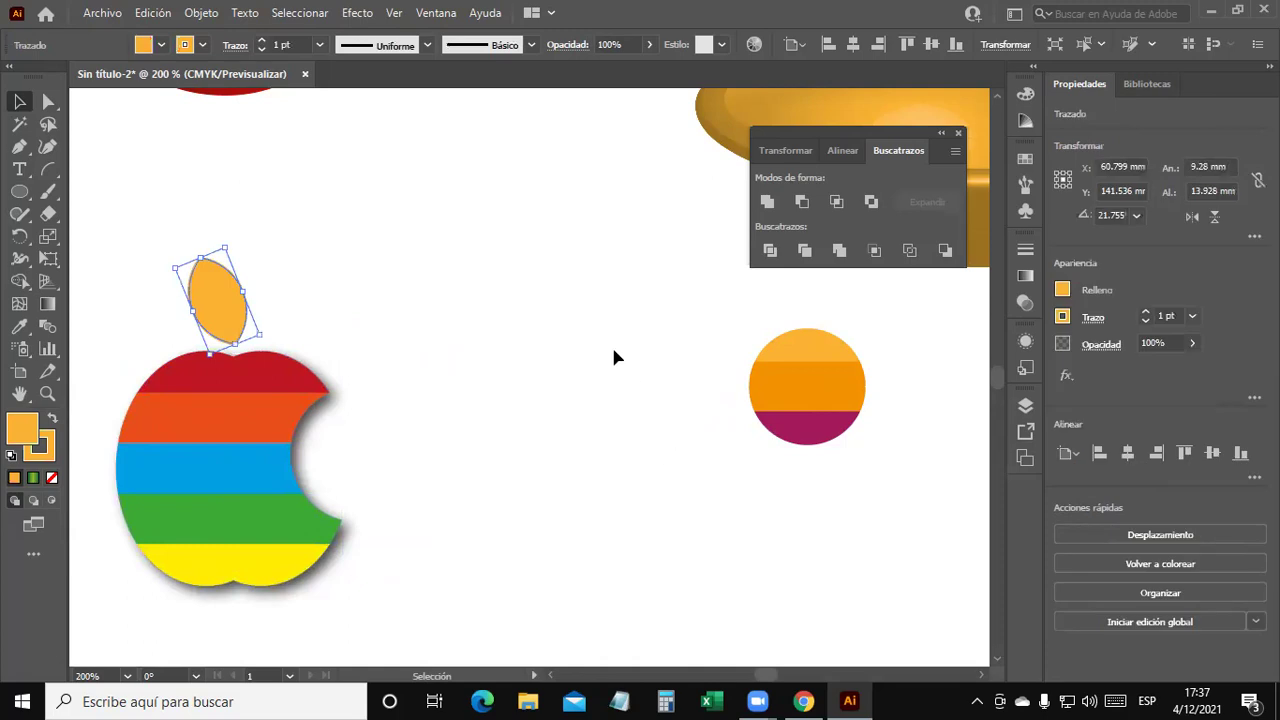
# Close Pathfinder, move the striped circle up toward the bowl, and open the leaf's Appearance effects list.
pyautogui.click(375, 322)
pyautogui.click(232, 322)
pyautogui.click(959, 133)
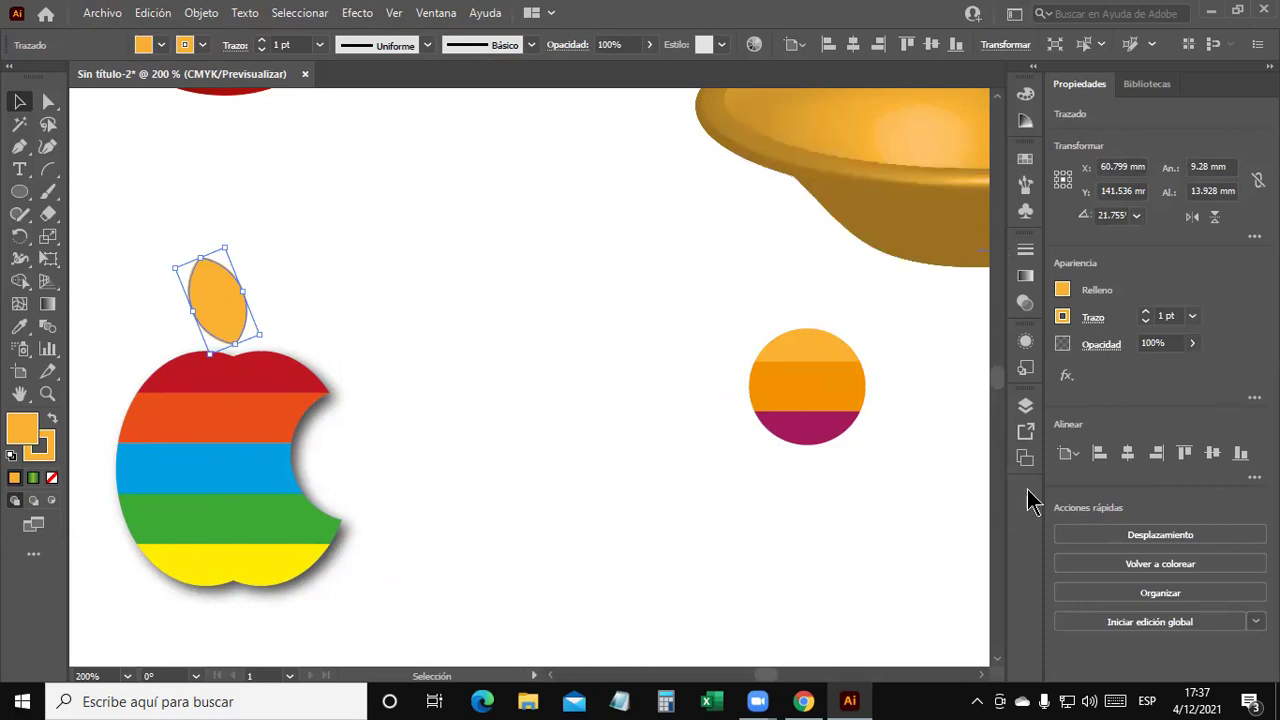
pyautogui.moveTo(810, 337)
pyautogui.mouseDown()
pyautogui.moveTo(689, 231)
pyautogui.moveTo(660, 116)
pyautogui.mouseUp()
pyautogui.click(222, 318)
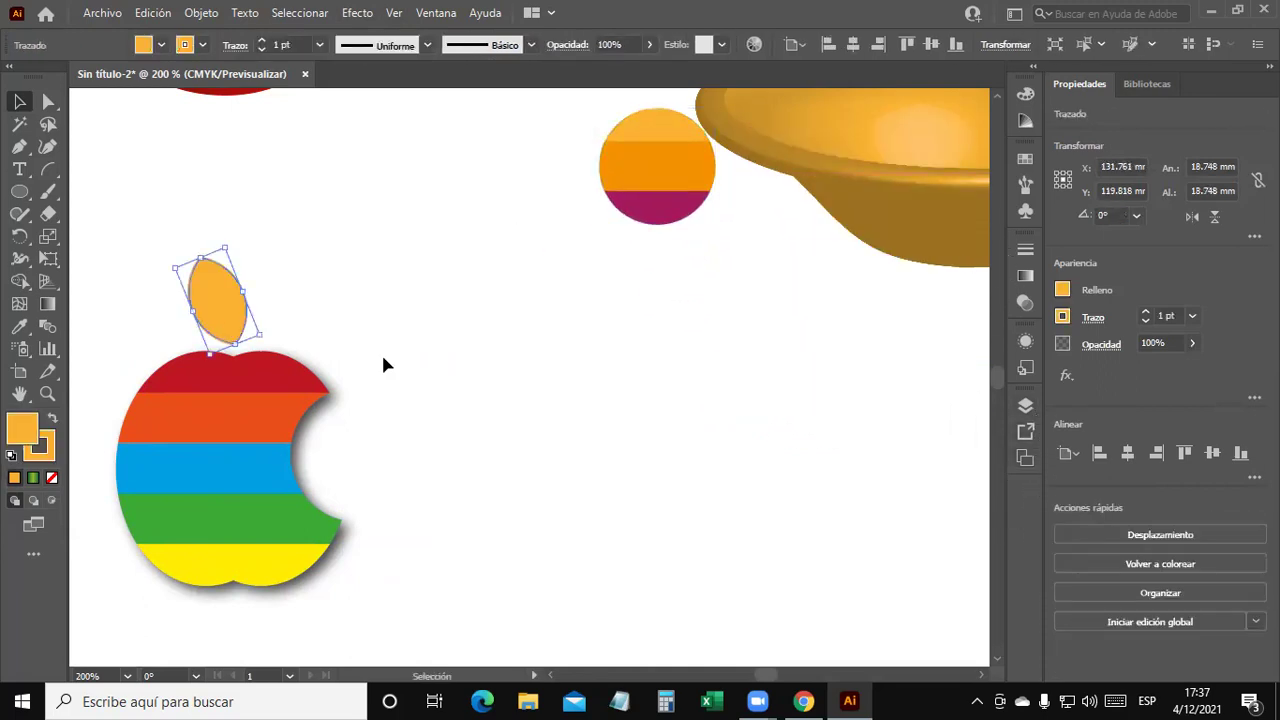
pyautogui.click(1026, 341)
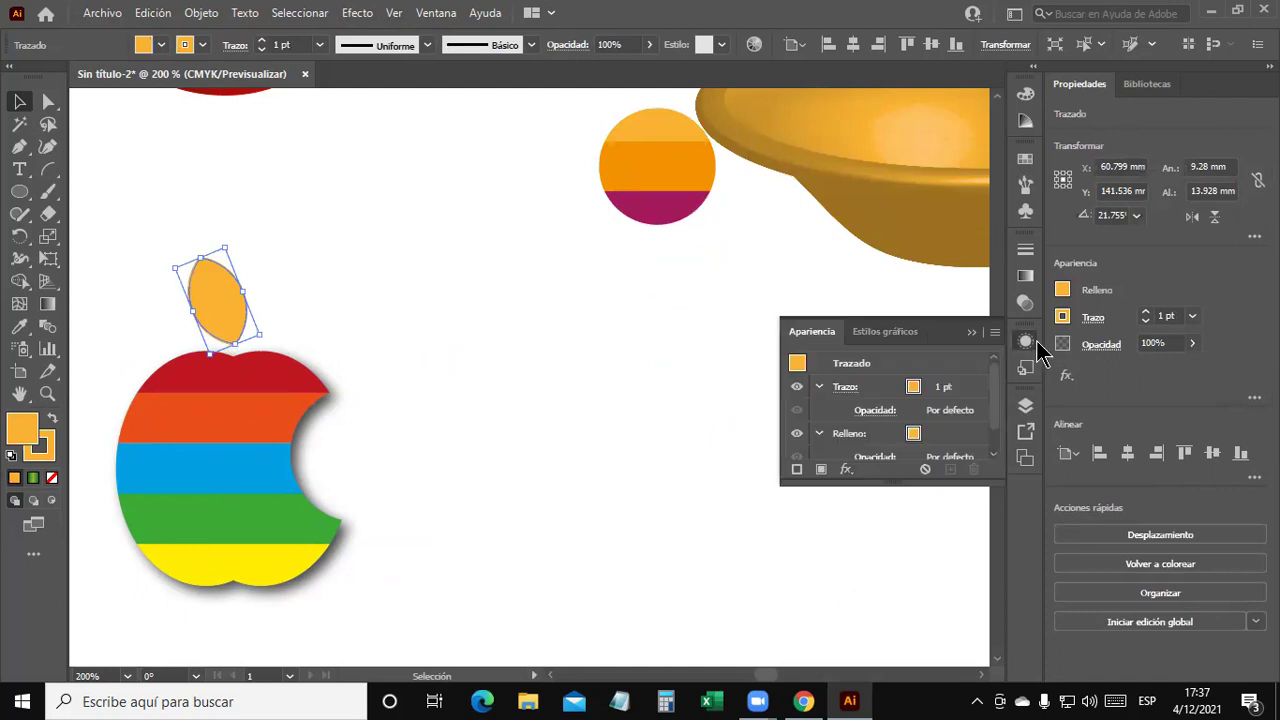
pyautogui.click(847, 474)
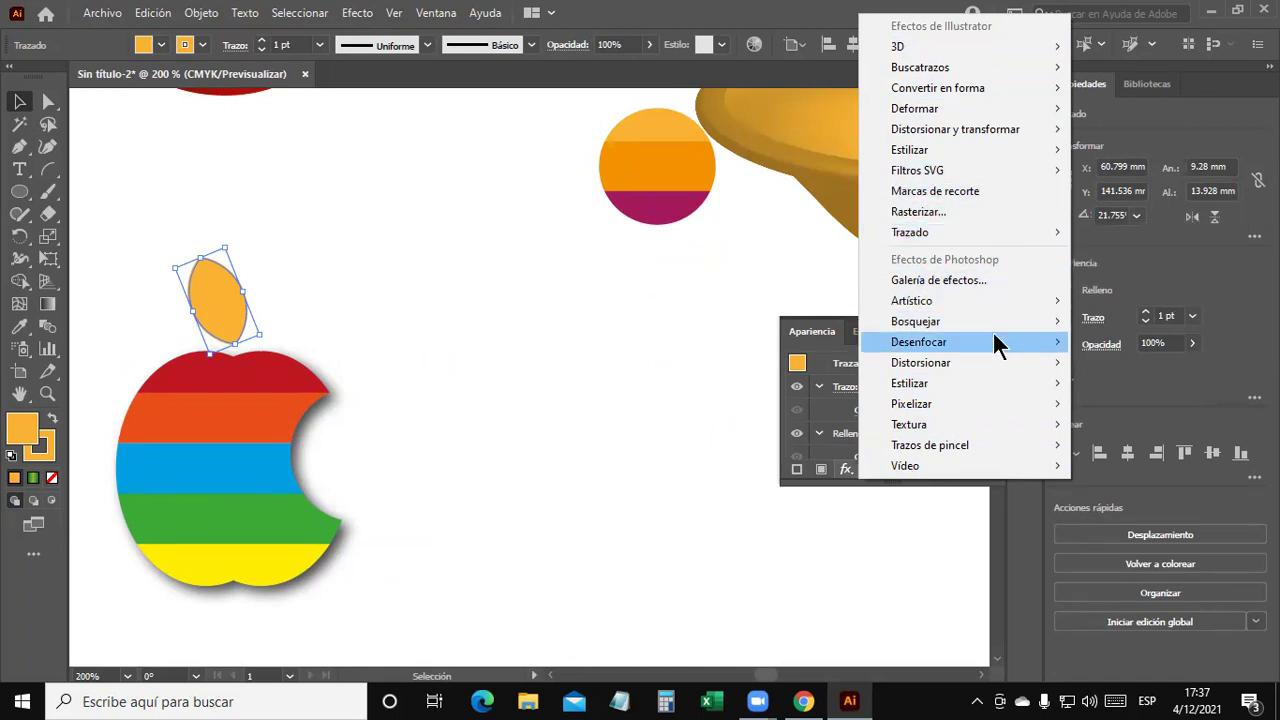
pyautogui.moveTo(965, 150)
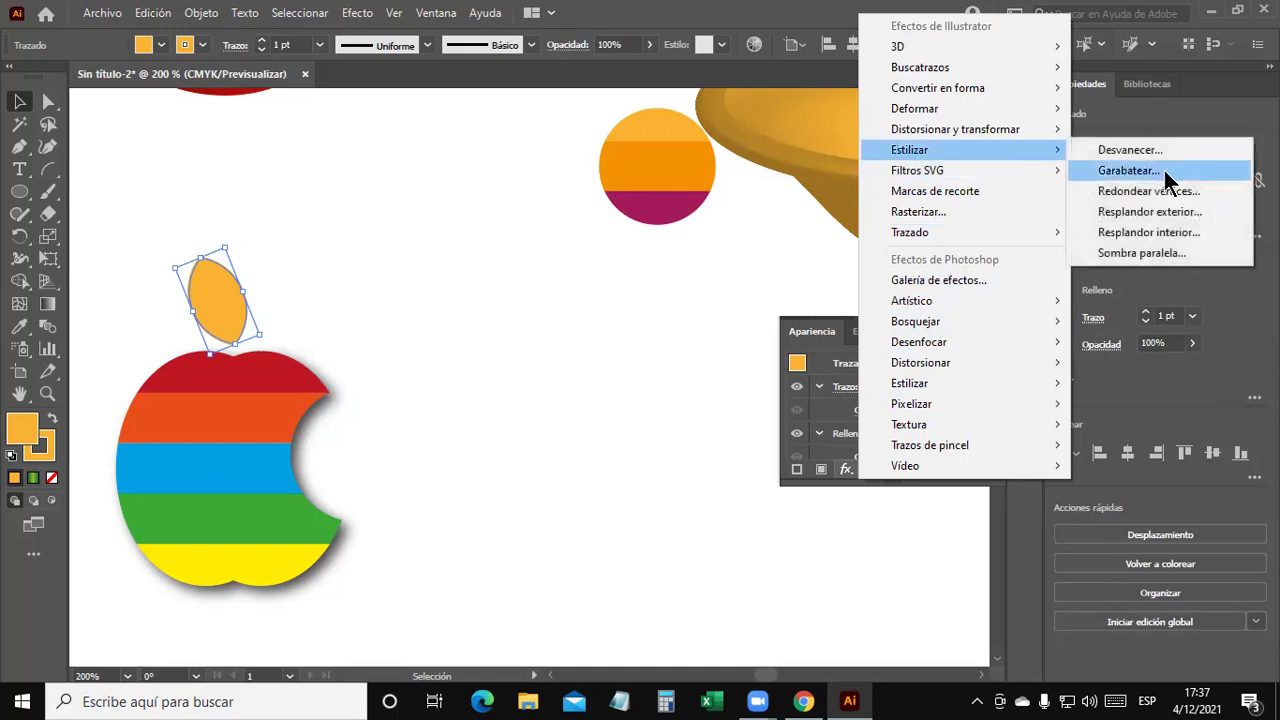
# Give the leaf a Multiply drop shadow with 60% opacity, 1 mm offsets and 0.5 mm blur.
pyautogui.click(1170, 258)
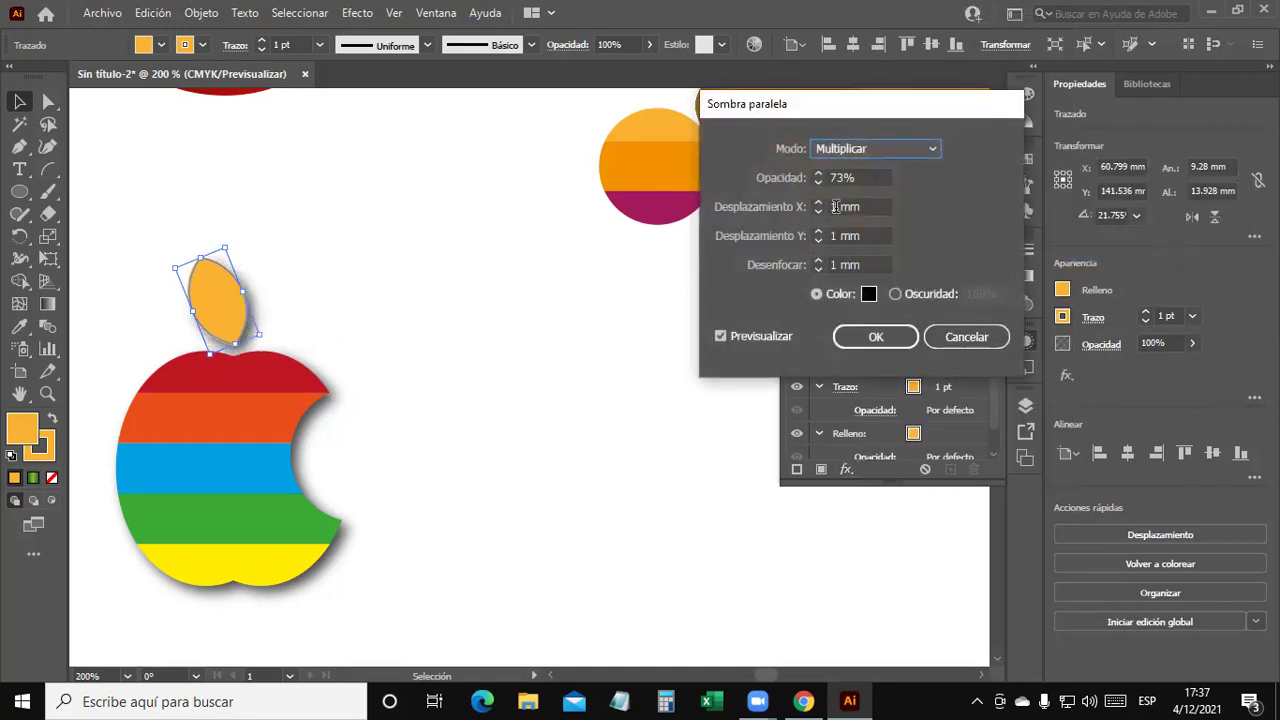
pyautogui.click(817, 183)
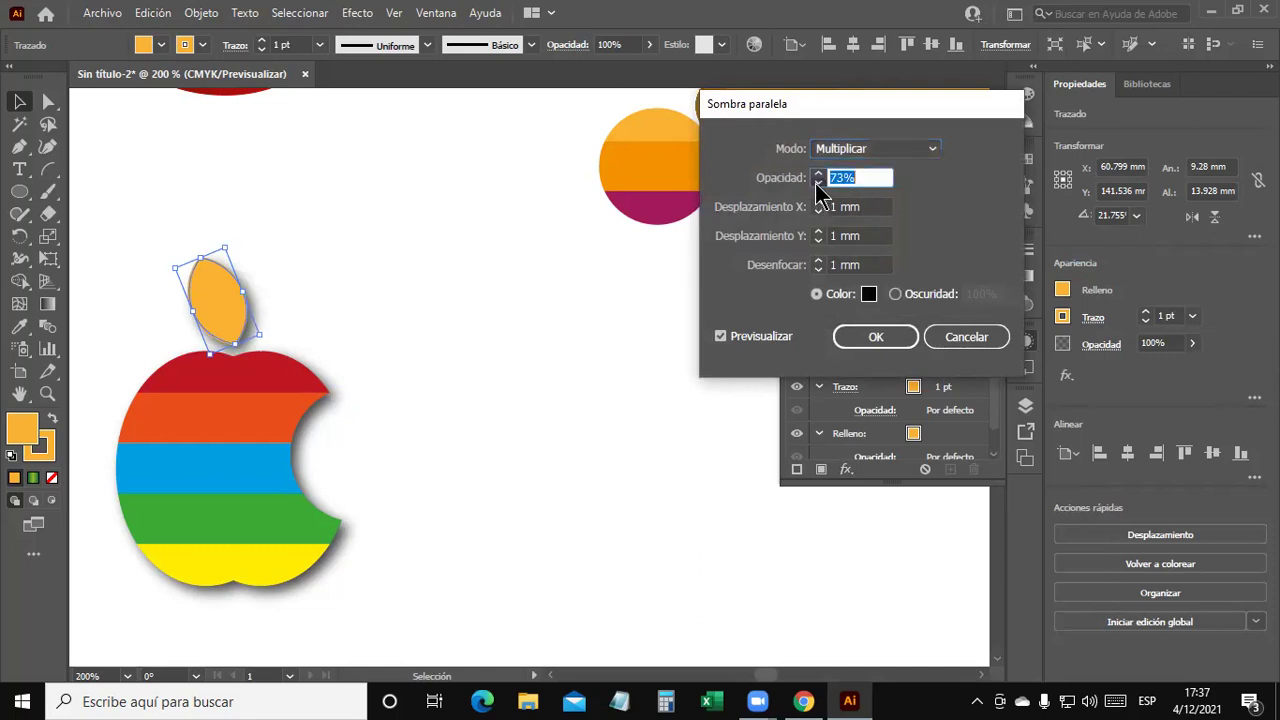
pyautogui.click(817, 183)
pyautogui.click(817, 183)
pyautogui.click(817, 183)
pyautogui.write('60')
pyautogui.click(818, 270)
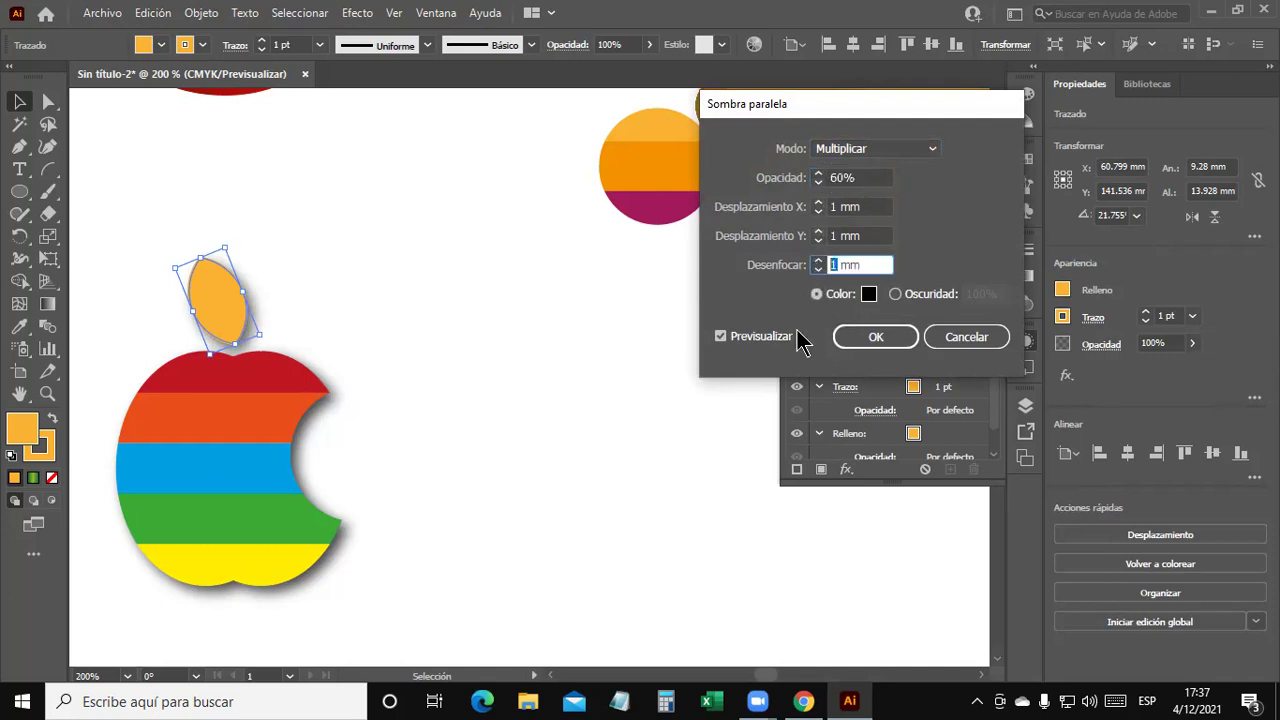
pyautogui.write('0.5')
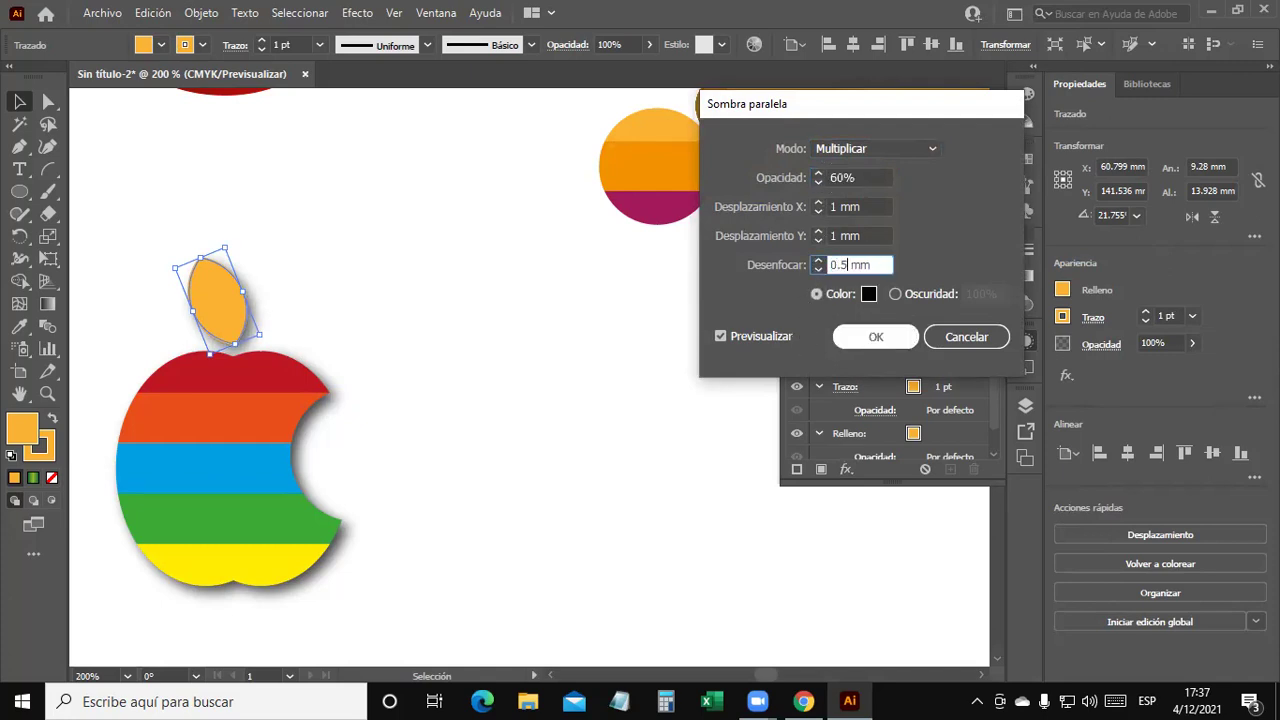
pyautogui.click(852, 235)
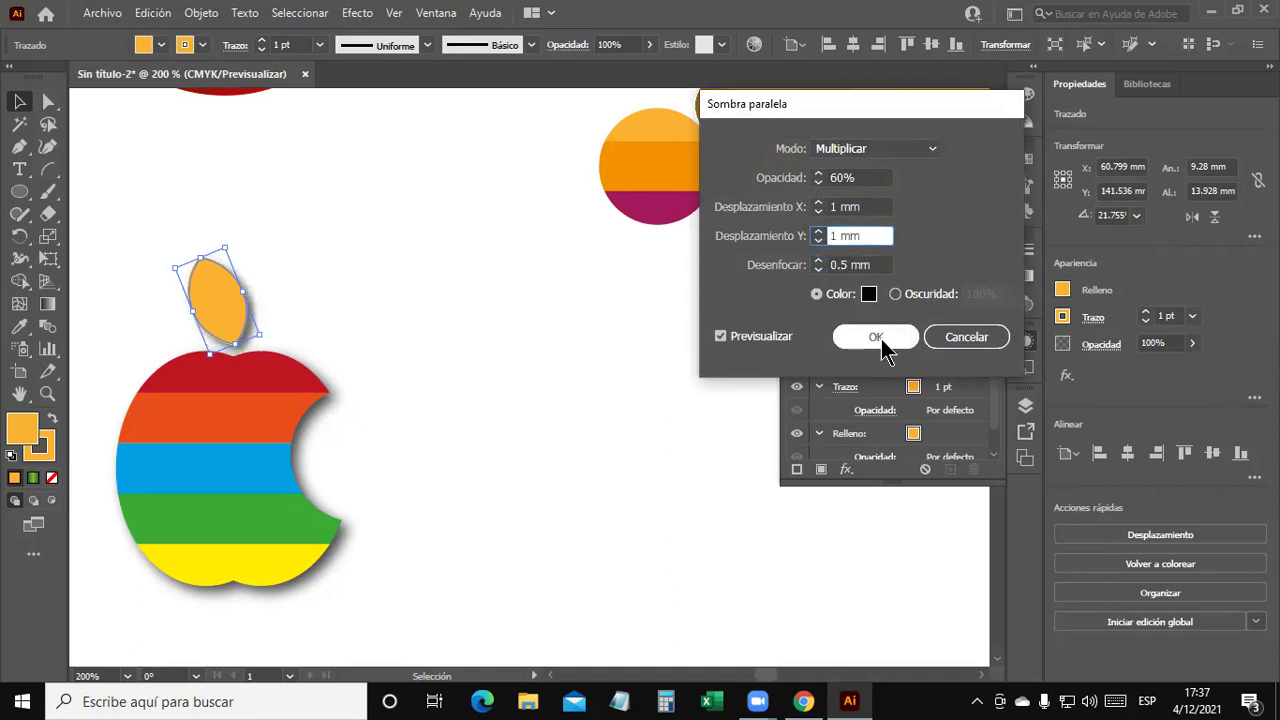
pyautogui.click(876, 337)
pyautogui.click(535, 463)
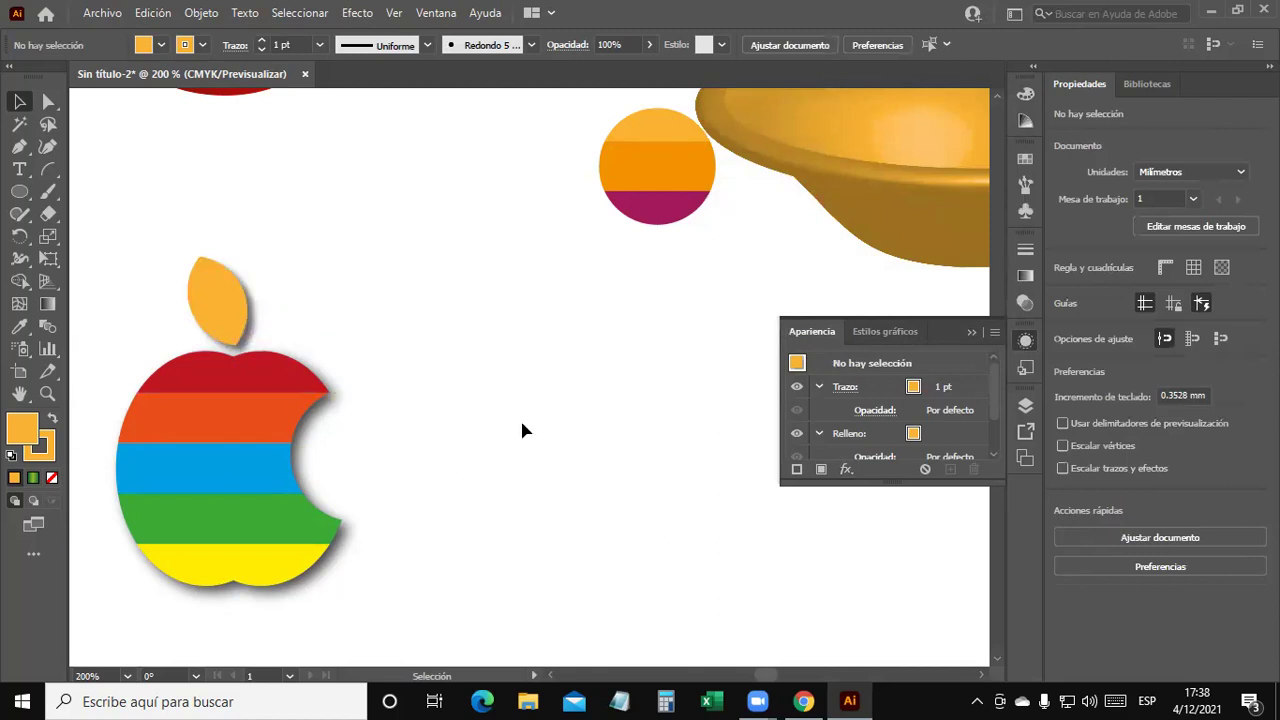
# Marquee-select the rainbow apple and its leaf together and drag them up and left.
pyautogui.scroll(-2, 538, 393)
pyautogui.moveTo(494, 322); pyautogui.dragTo(240, 571)
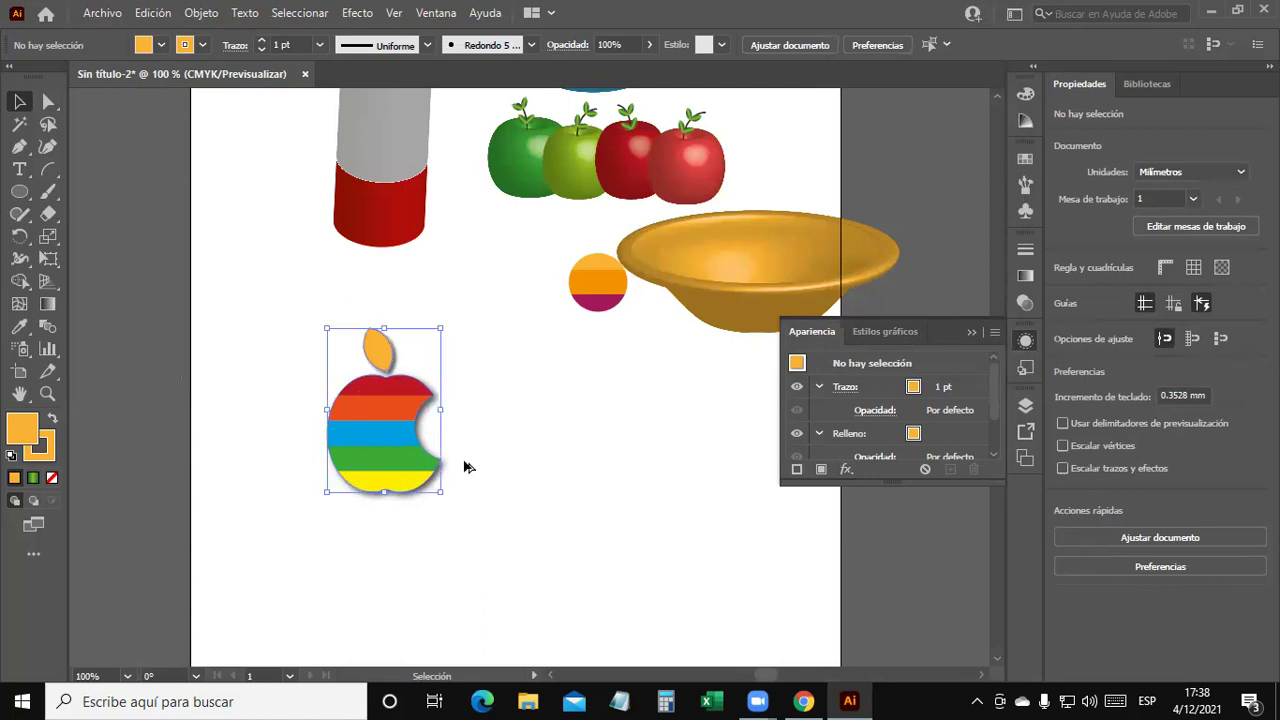
pyautogui.scroll(2, 466, 463)
pyautogui.click(582, 418)
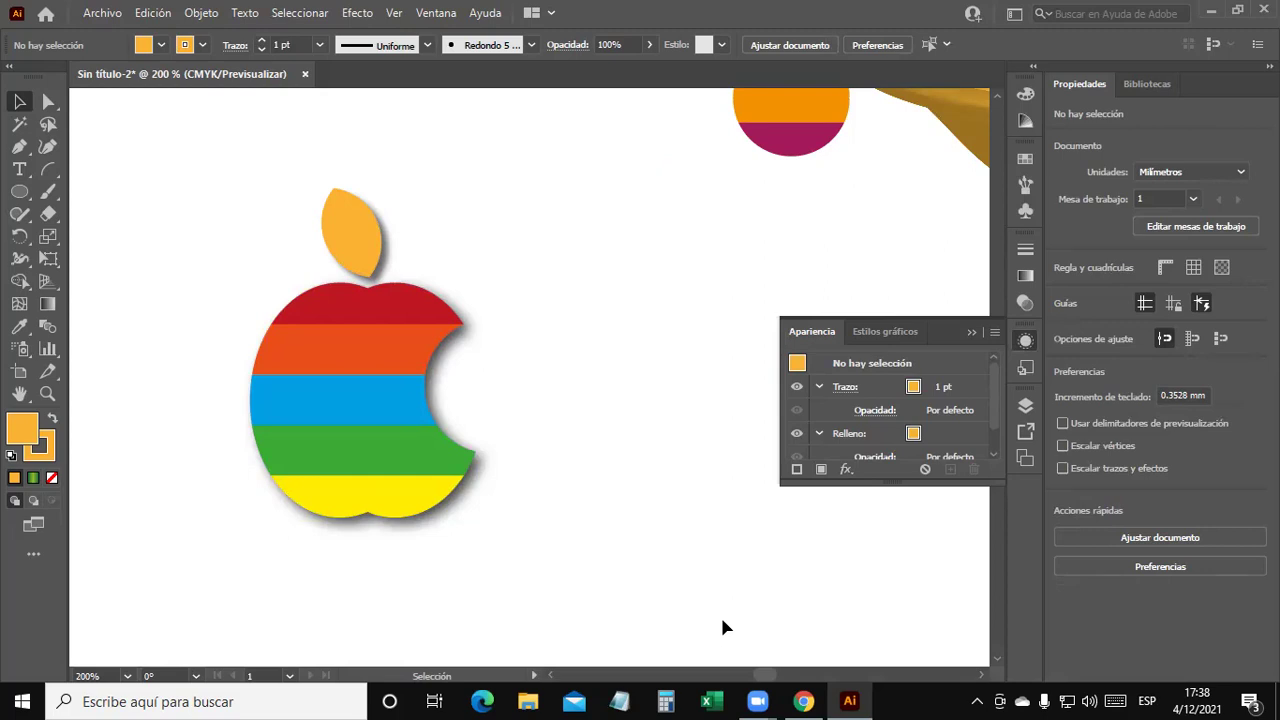
pyautogui.scroll(1, 560, 515)
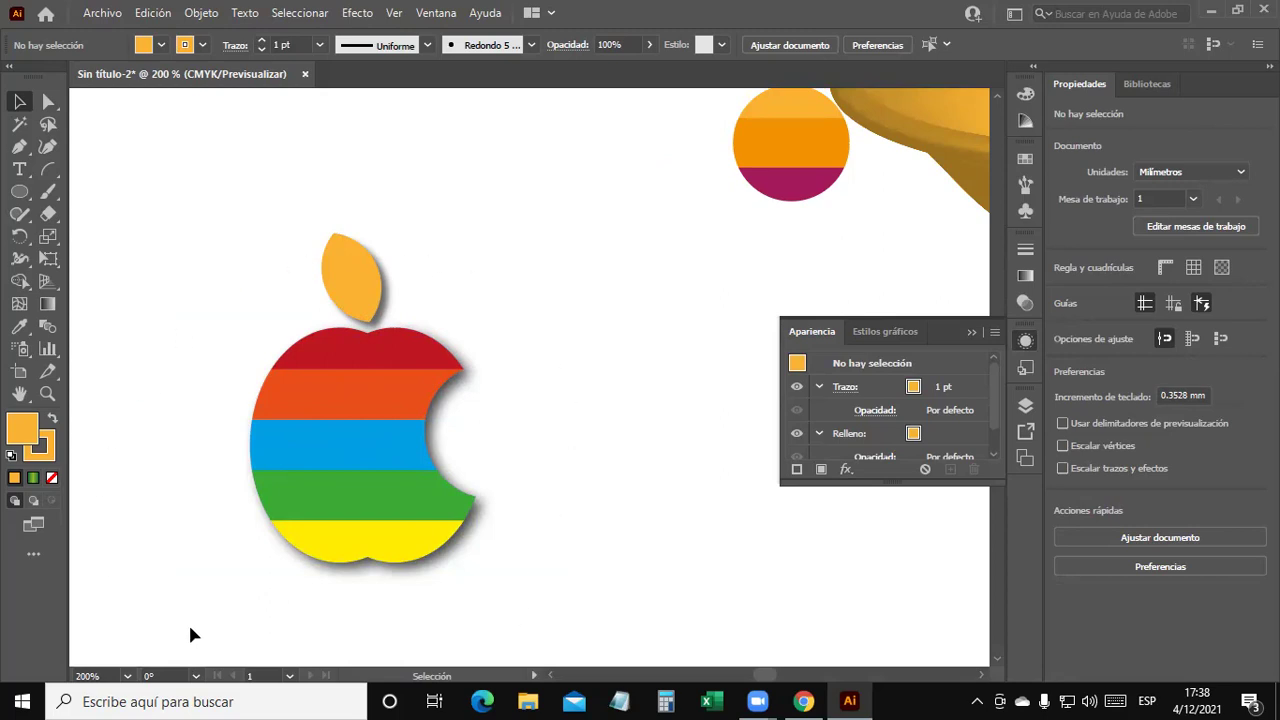
pyautogui.moveTo(154, 371); pyautogui.dragTo(584, 422)
pyautogui.moveTo(580, 466); pyautogui.dragTo(157, 523)
pyautogui.moveTo(351, 556)
pyautogui.mouseDown()
pyautogui.moveTo(441, 538)
pyautogui.moveTo(296, 465)
pyautogui.moveTo(296, 477)
pyautogui.mouseUp()
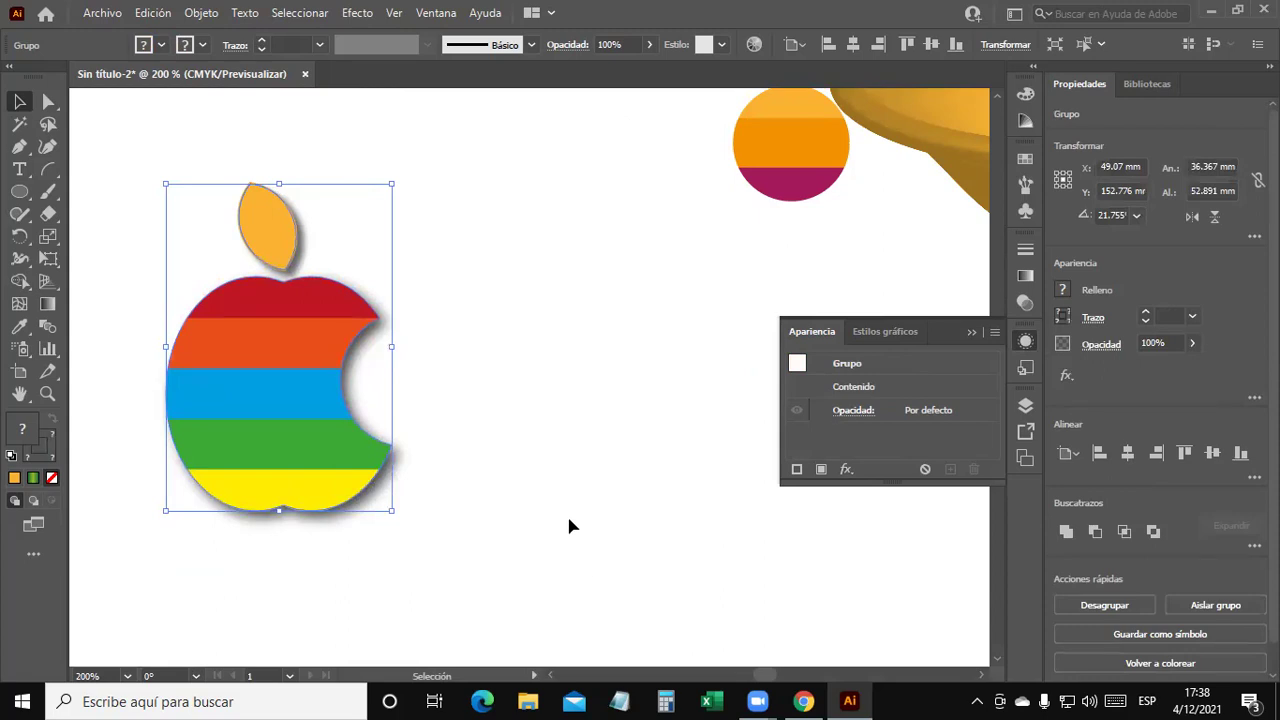
pyautogui.scroll(1, 570, 488)
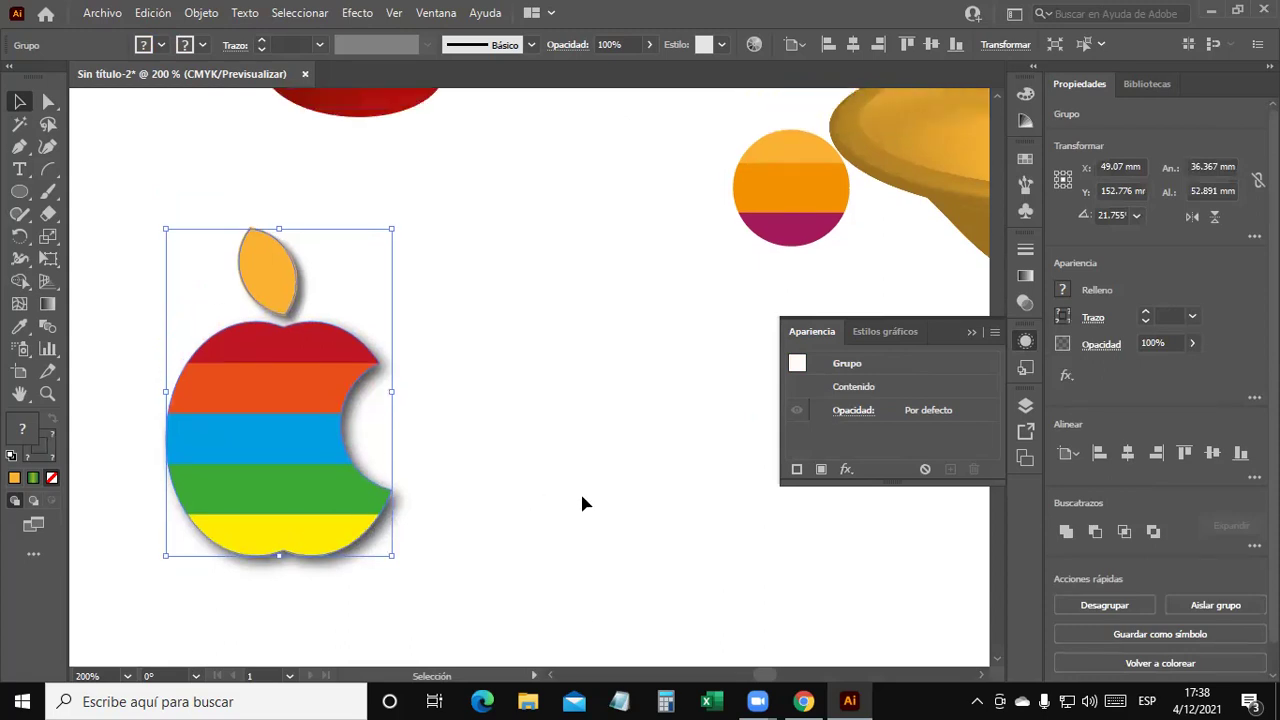
# Pan over to the bowl and delete the small striped circle.
pyautogui.scroll(1, 580, 503)
pyautogui.click(675, 469)
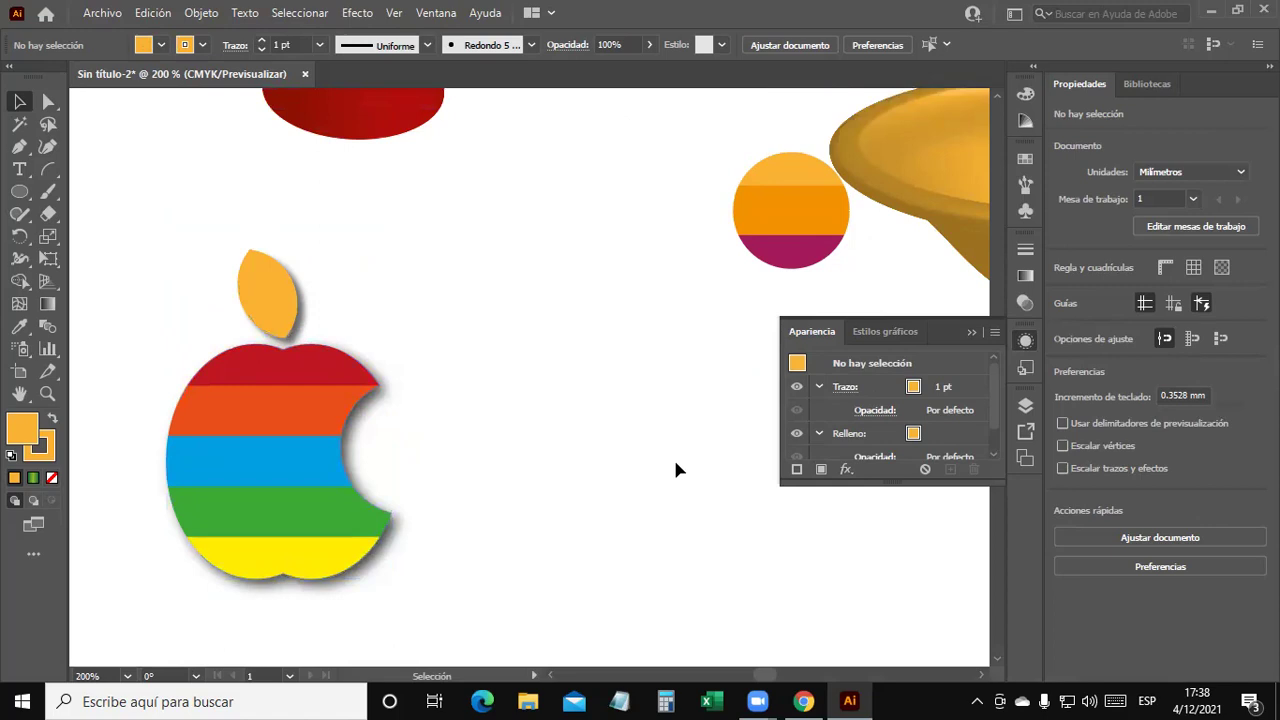
pyautogui.moveTo(745, 390); pyautogui.dragTo(115, 540)
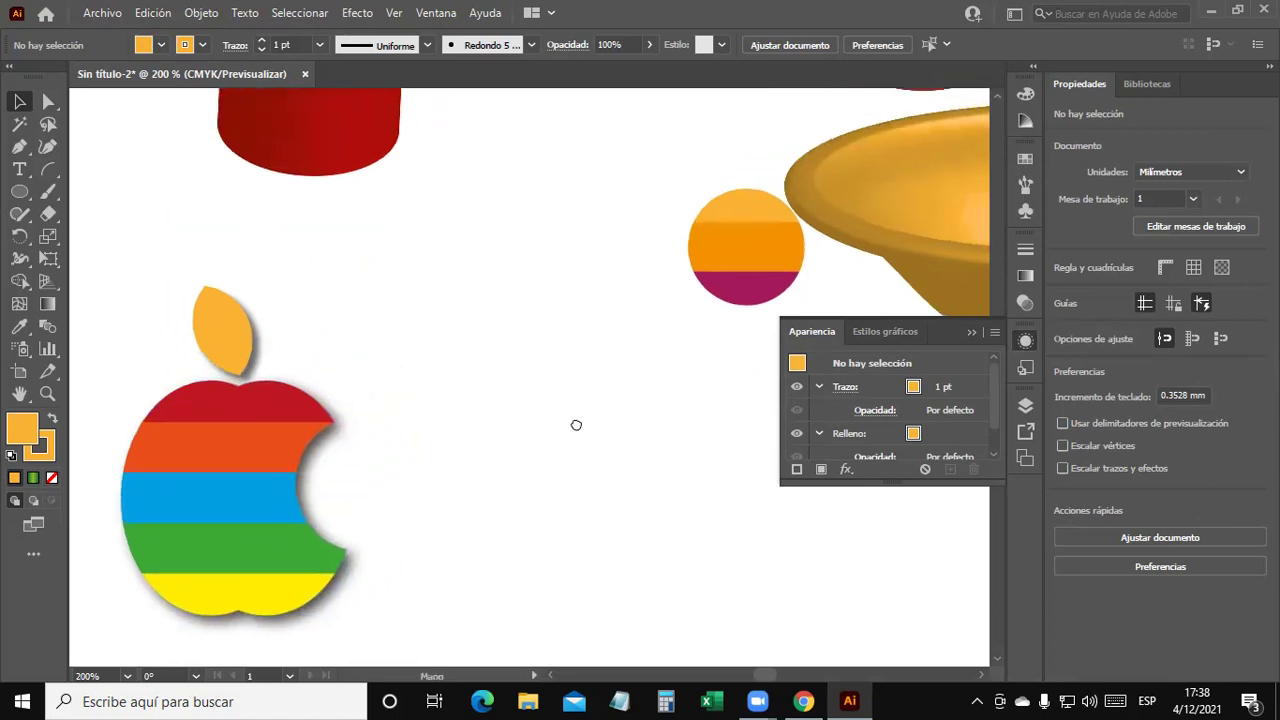
pyautogui.scroll(-1, 294, 457)
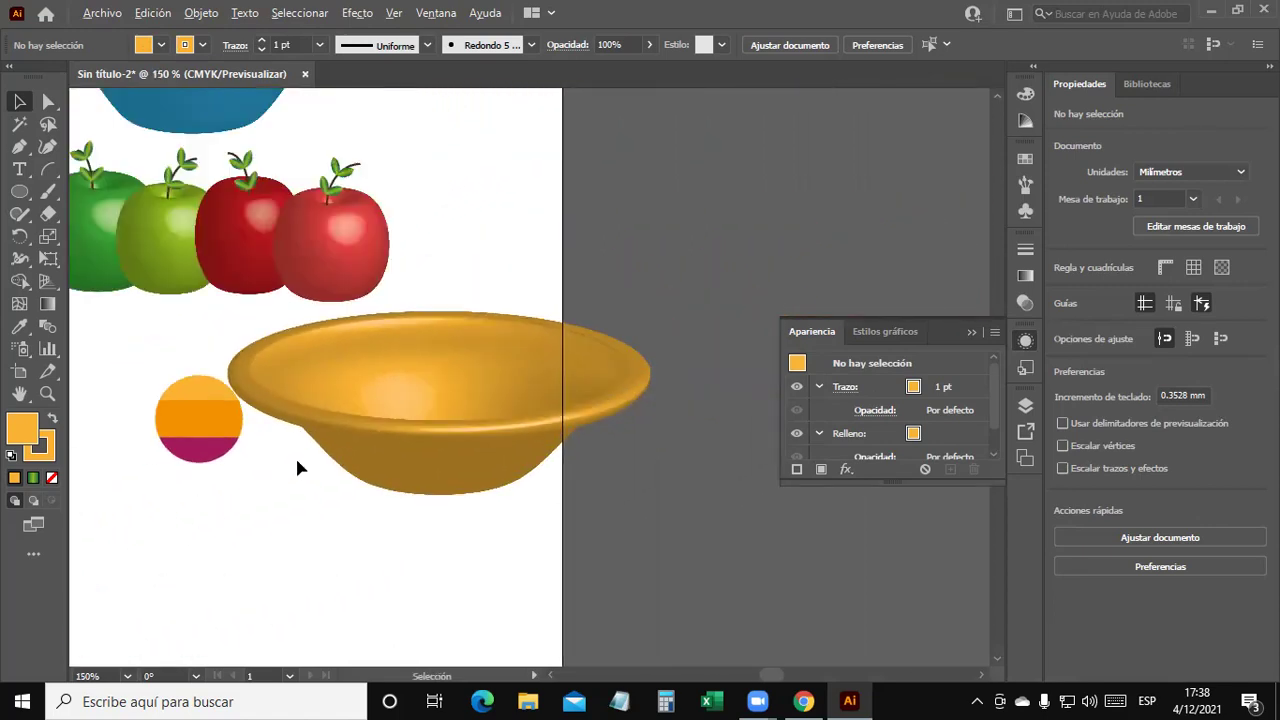
pyautogui.moveTo(72, 434); pyautogui.dragTo(220, 458)
pyautogui.press('Delete')
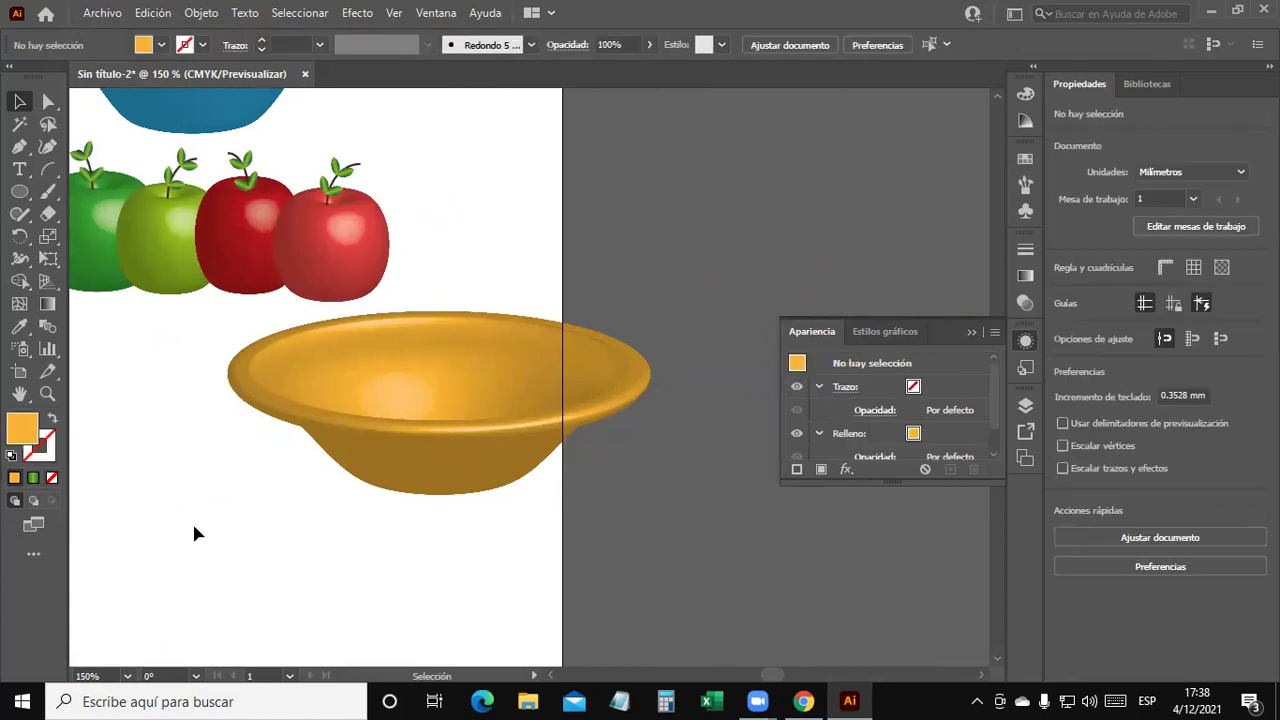
# Move the golden bowl down-left below the apples, test-fitting the apple row on it.
pyautogui.moveTo(200, 534); pyautogui.dragTo(388, 579)
pyautogui.moveTo(547, 480)
pyautogui.mouseDown()
pyautogui.moveTo(455, 531)
pyautogui.moveTo(325, 555)
pyautogui.mouseUp()
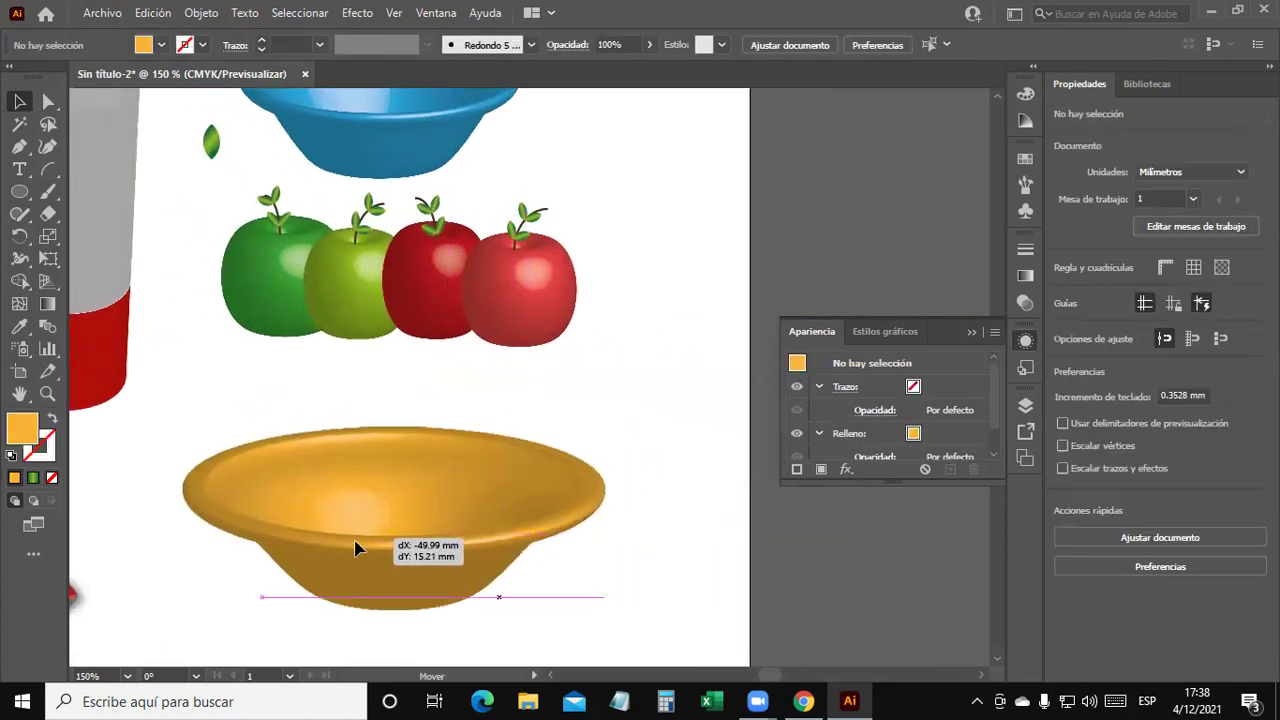
pyautogui.moveTo(535, 330); pyautogui.dragTo(518, 497)
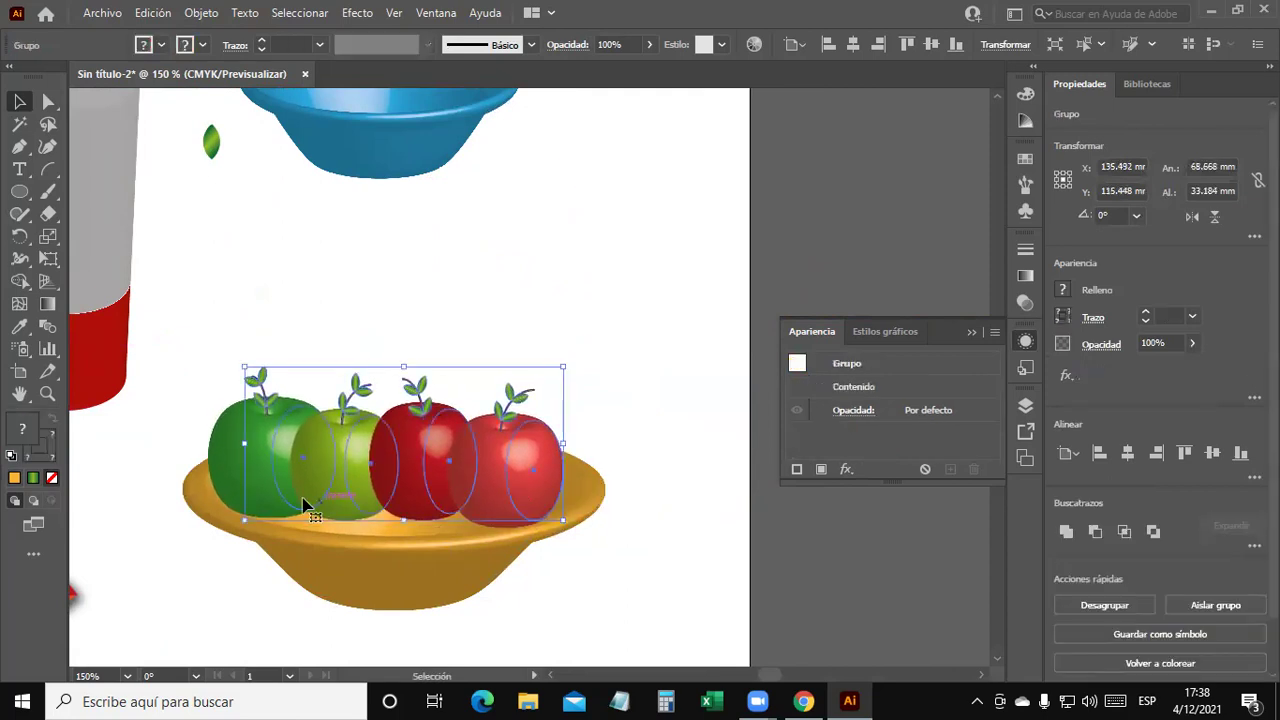
pyautogui.moveTo(418, 466); pyautogui.dragTo(565, 298)
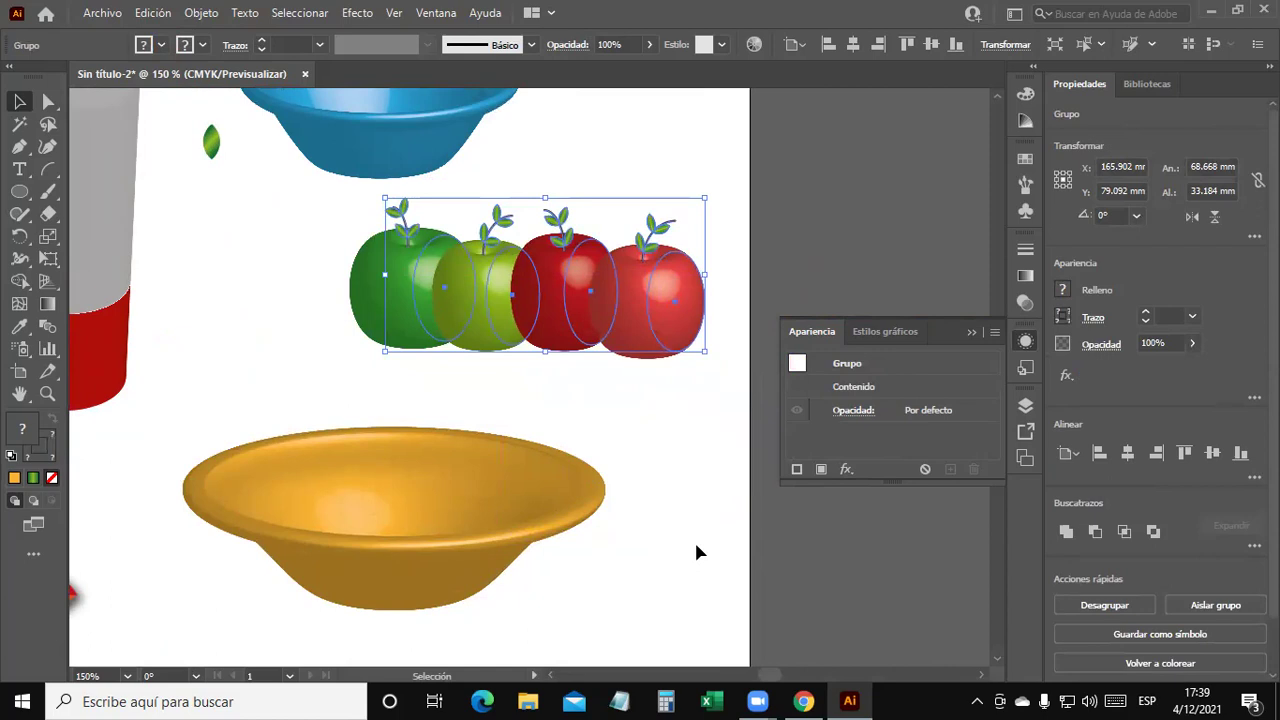
pyautogui.moveTo(594, 491); pyautogui.dragTo(548, 562)
# Draw an ellipse over the golden bowl's rim and fill it magenta.
pyautogui.scroll(-2, 595, 547)
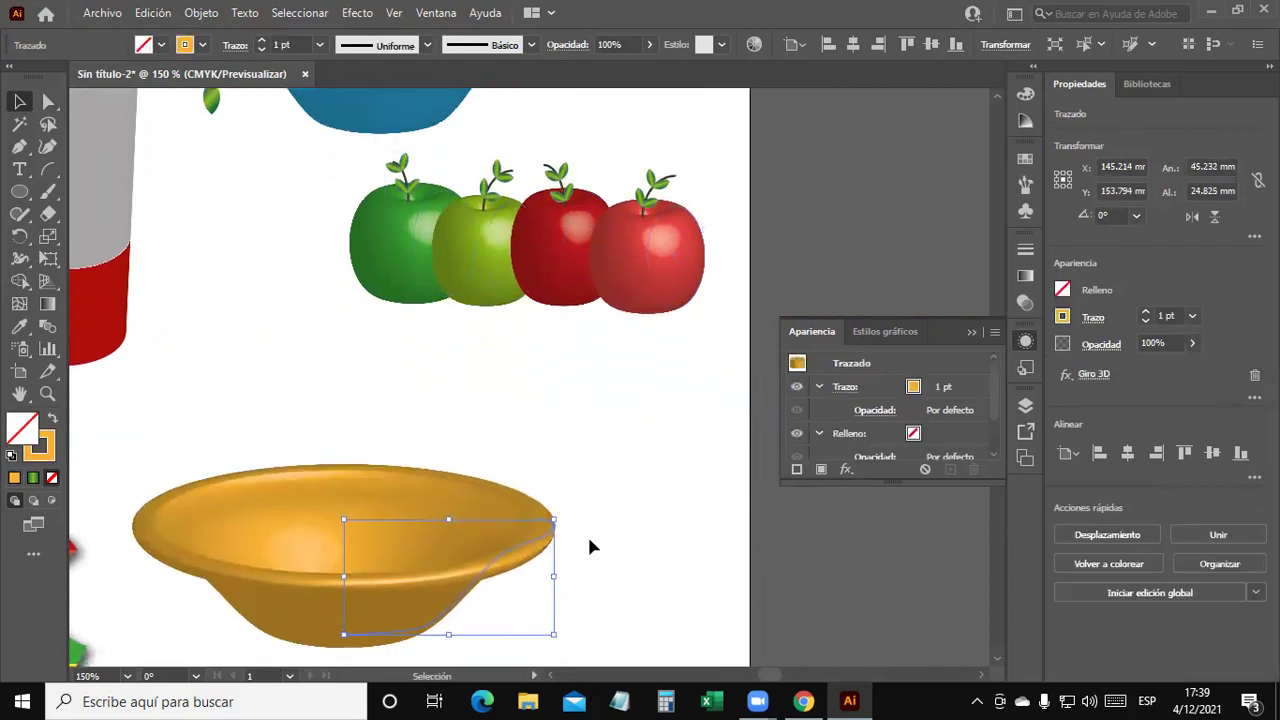
pyautogui.click(19, 191)
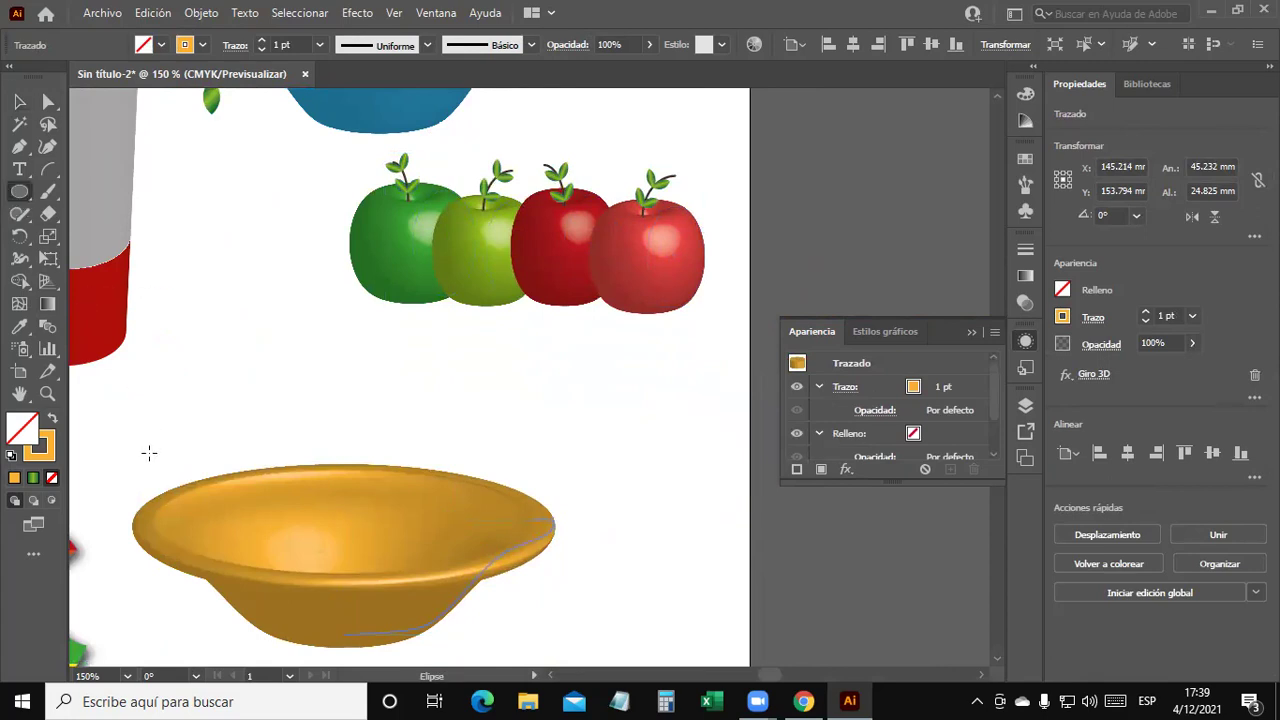
pyautogui.moveTo(147, 459); pyautogui.dragTo(536, 576)
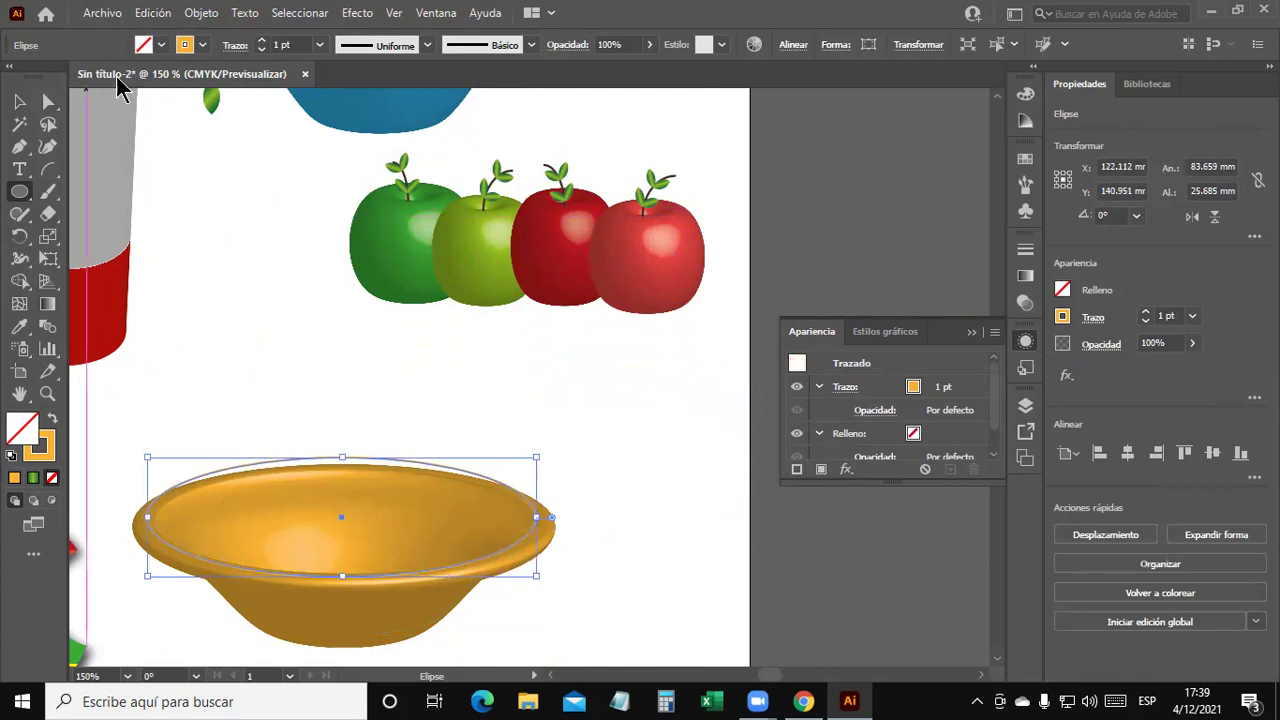
pyautogui.click(202, 45)
pyautogui.click(160, 45)
pyautogui.click(130, 76)
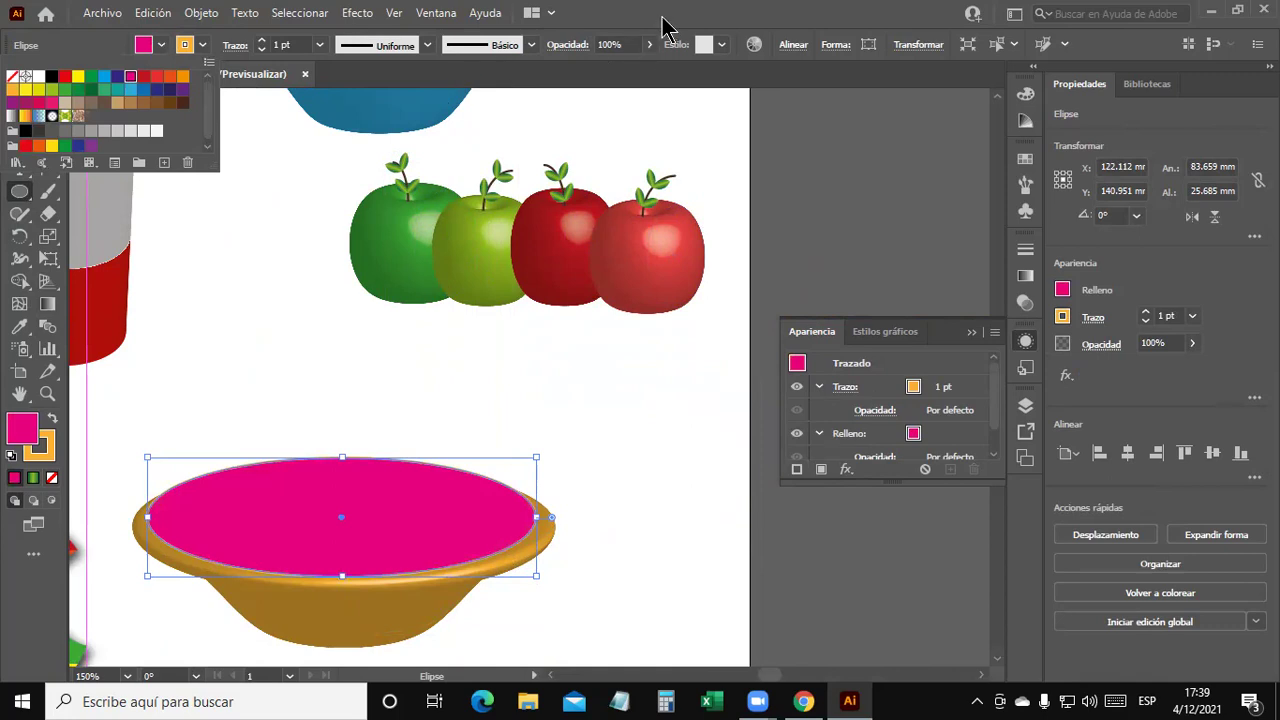
pyautogui.press('Escape')
pyautogui.click(19, 101)
# Stretch the magenta ellipse to about 31.7 mm tall and move it to the lower left.
pyautogui.scroll(1, 470, 520)
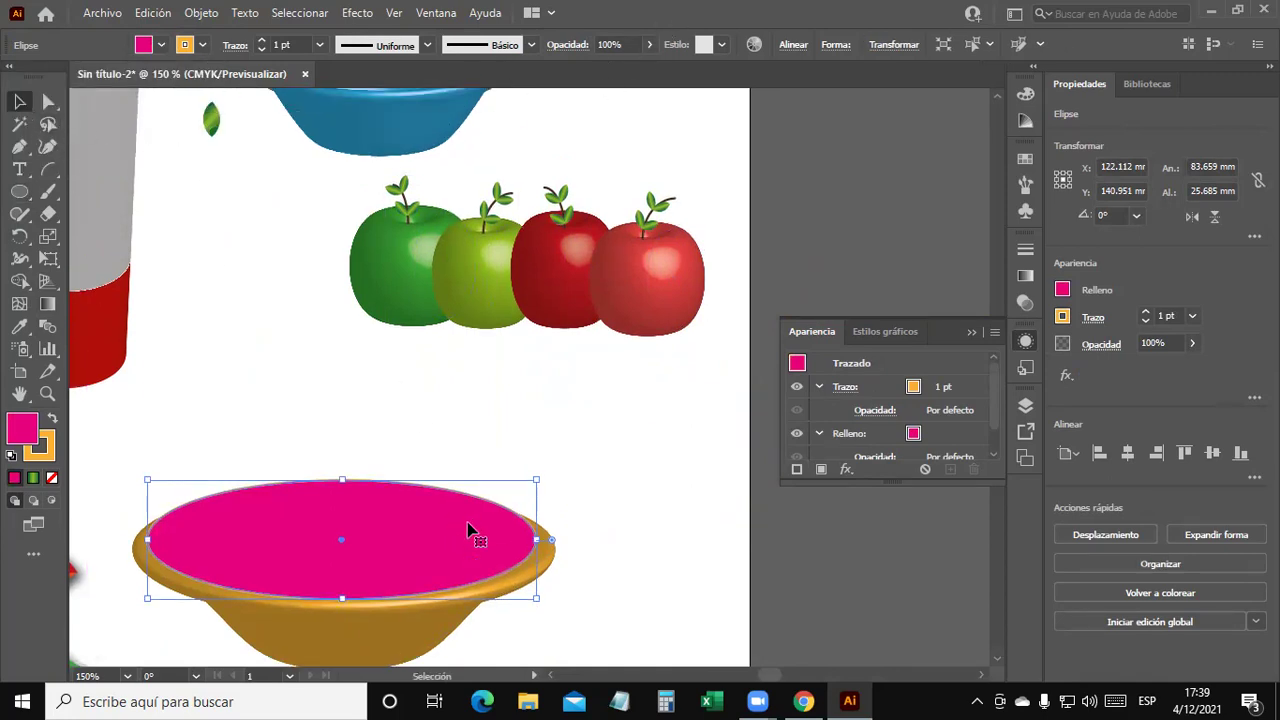
pyautogui.moveTo(474, 531); pyautogui.dragTo(651, 234)
pyautogui.scroll(3, 566, 498)
pyautogui.scroll(1, 570, 498)
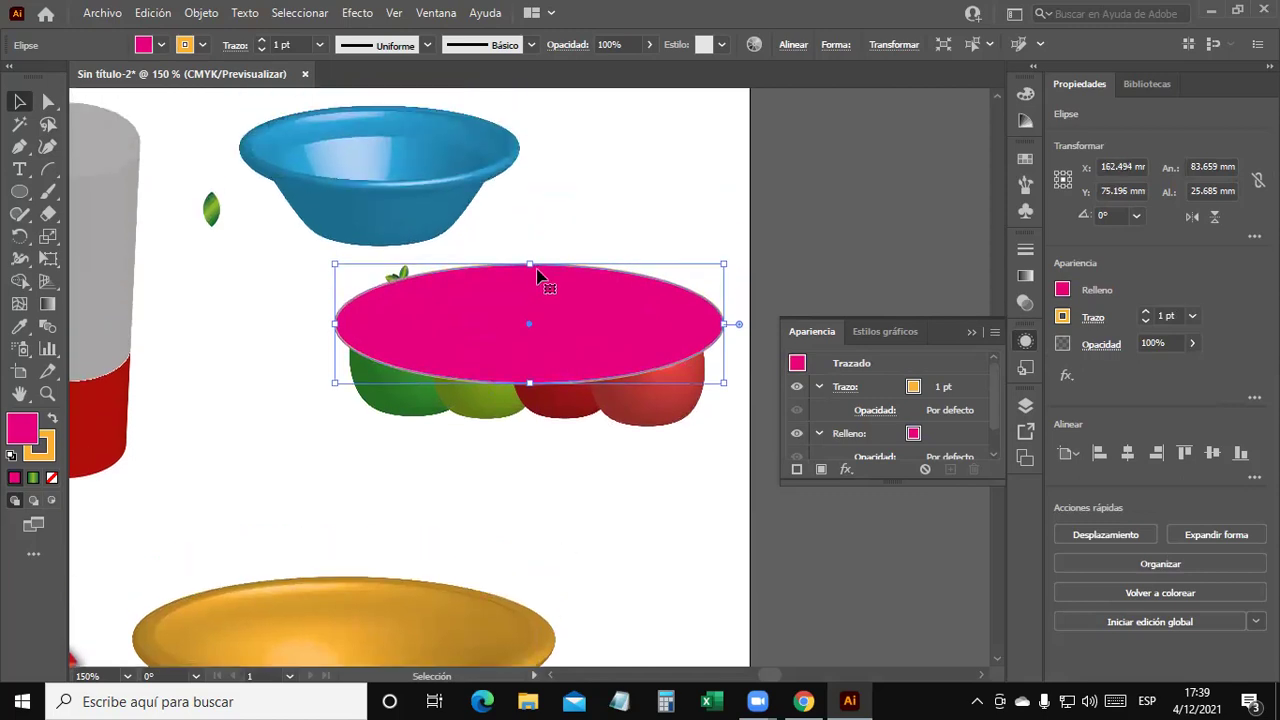
pyautogui.moveTo(529, 264); pyautogui.dragTo(533, 241)
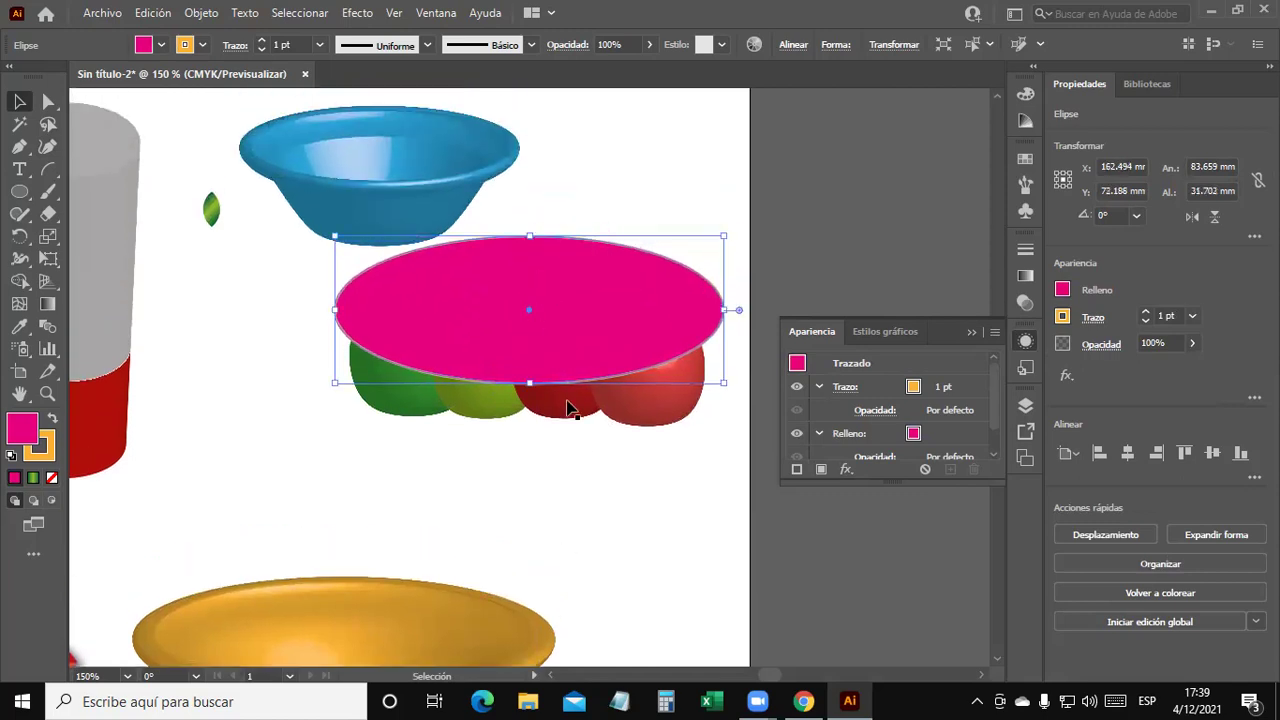
pyautogui.click(591, 489)
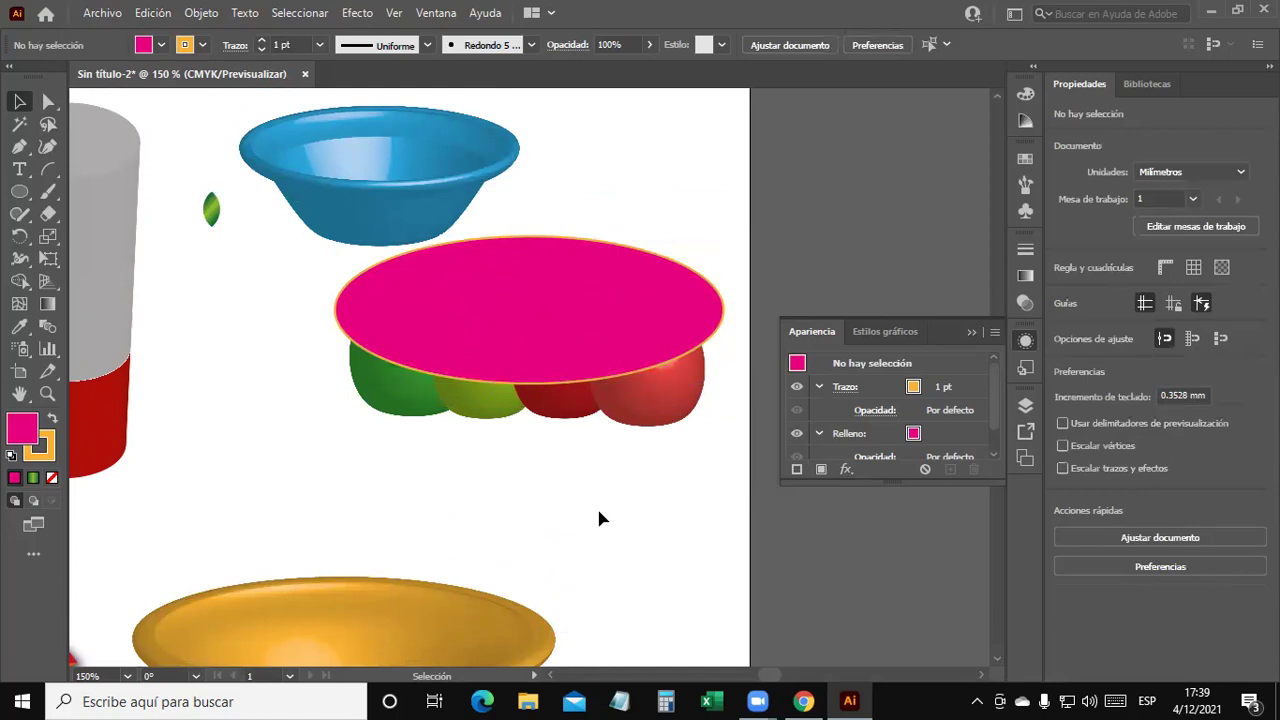
pyautogui.moveTo(577, 363); pyautogui.dragTo(234, 577)
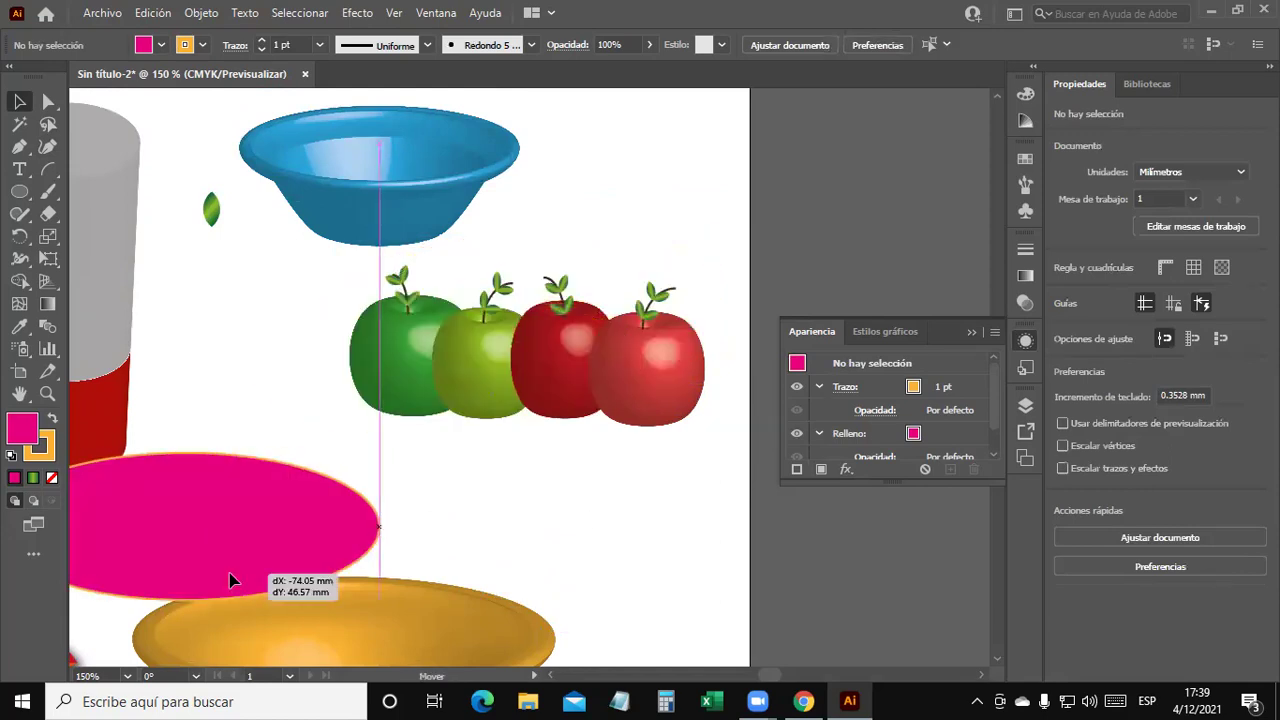
# Place the magenta ellipse over the four apples and clip them to it with Ctrl+7.
pyautogui.click(599, 414)
pyautogui.moveTo(321, 522)
pyautogui.mouseDown()
pyautogui.moveTo(659, 327)
pyautogui.moveTo(636, 333)
pyautogui.mouseUp()
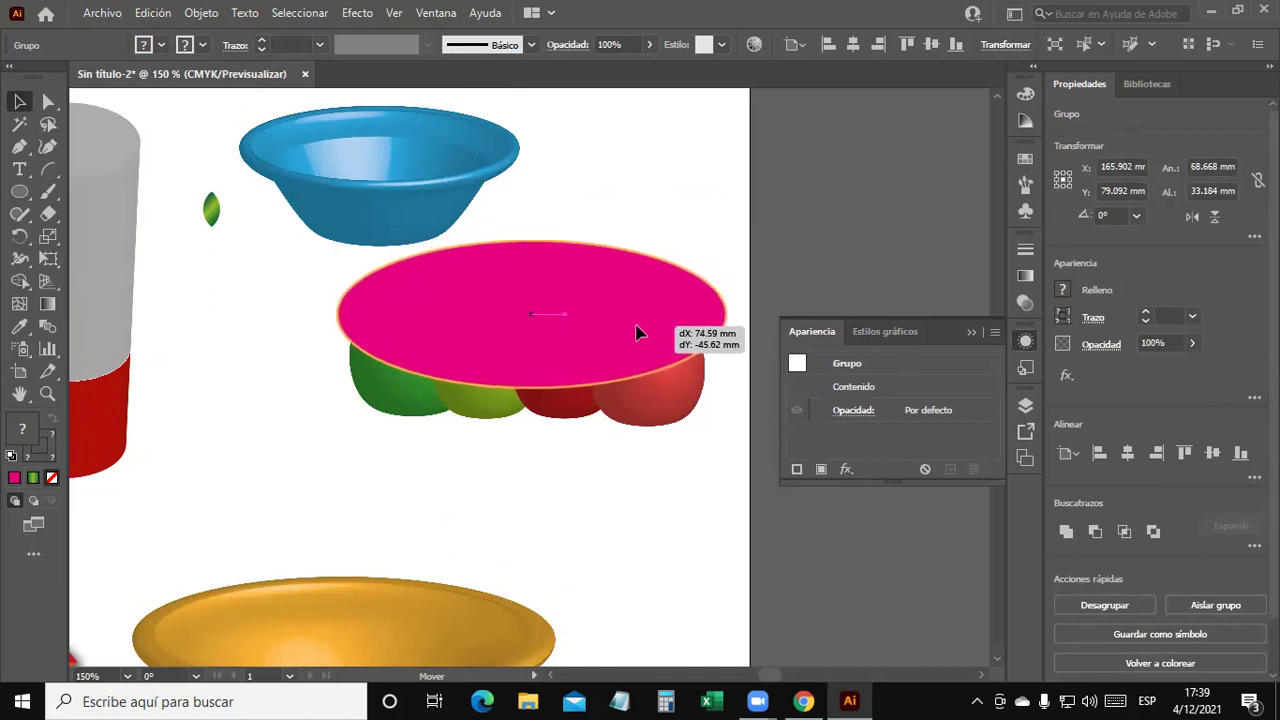
pyautogui.moveTo(636, 333); pyautogui.dragTo(638, 335)
pyautogui.moveTo(604, 455); pyautogui.dragTo(632, 587)
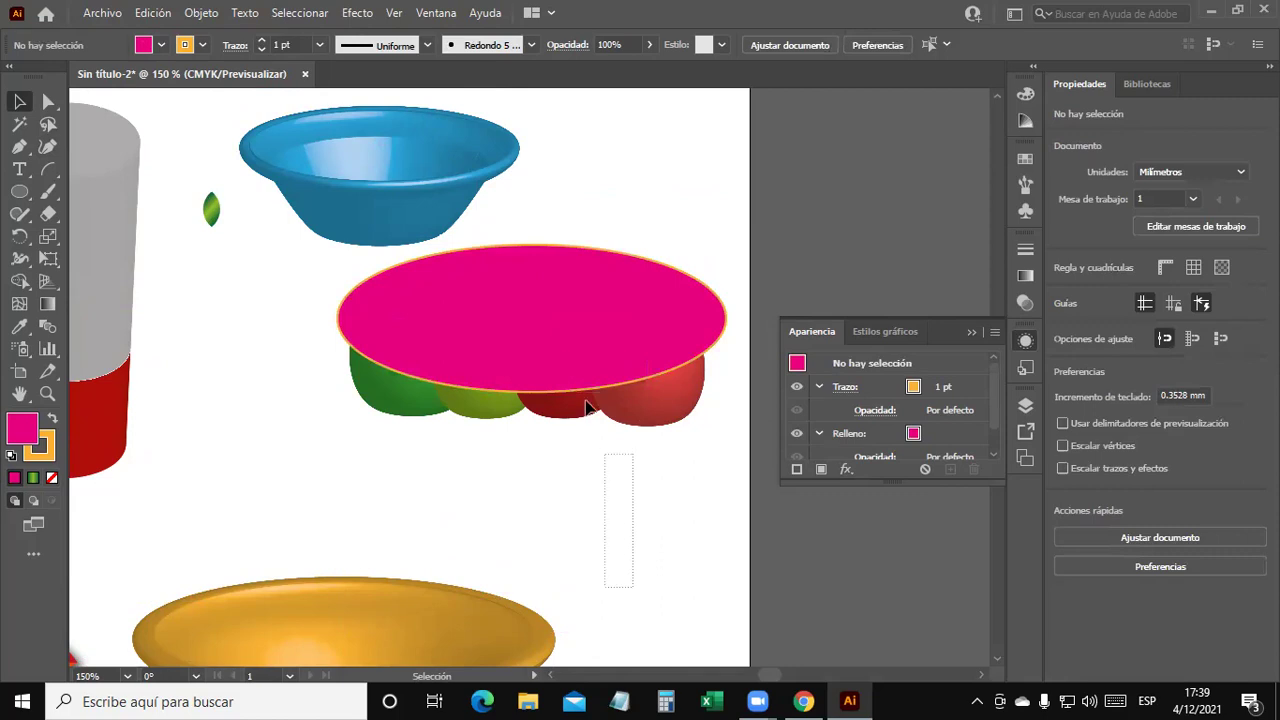
pyautogui.moveTo(588, 408); pyautogui.dragTo(619, 537)
pyautogui.hotkey('ctrl', '7')
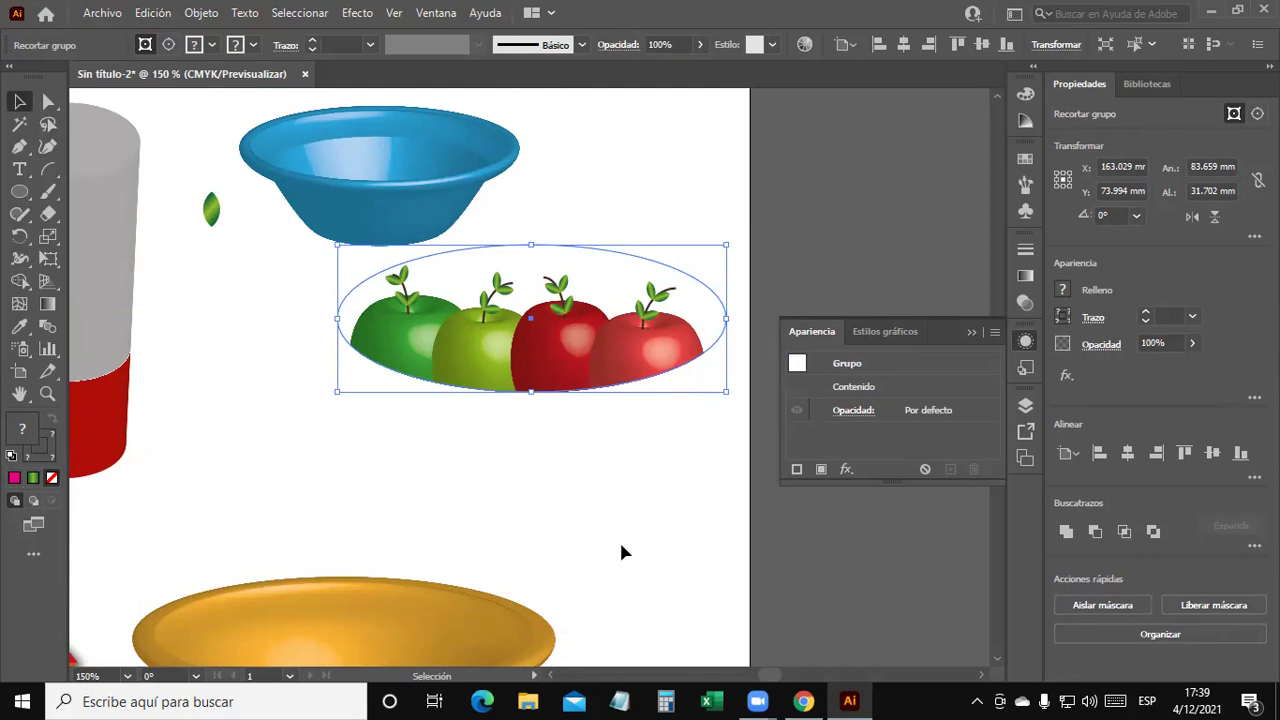
# Move the clipped apple group slightly lower and bring the rainbow logo into view.
pyautogui.click(603, 552)
pyautogui.moveTo(519, 368)
pyautogui.mouseDown()
pyautogui.moveTo(503, 440)
pyautogui.moveTo(514, 486)
pyautogui.mouseUp()
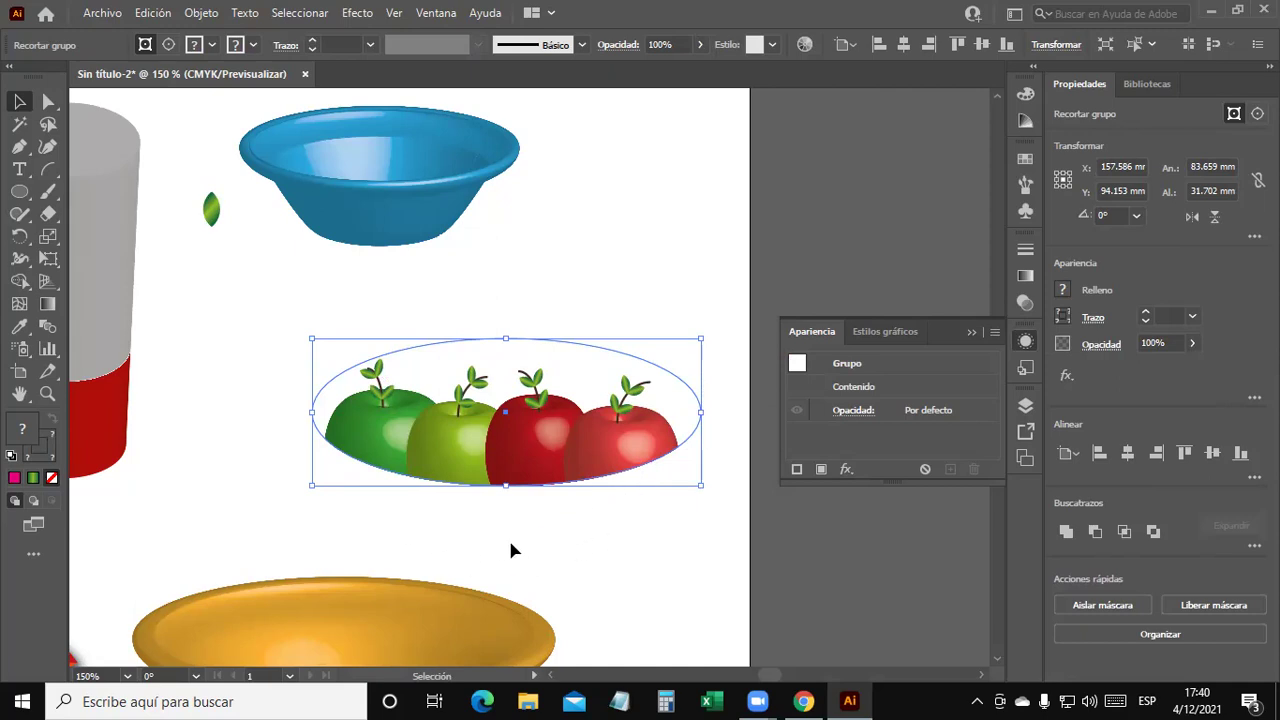
pyautogui.scroll(-2, 561, 548)
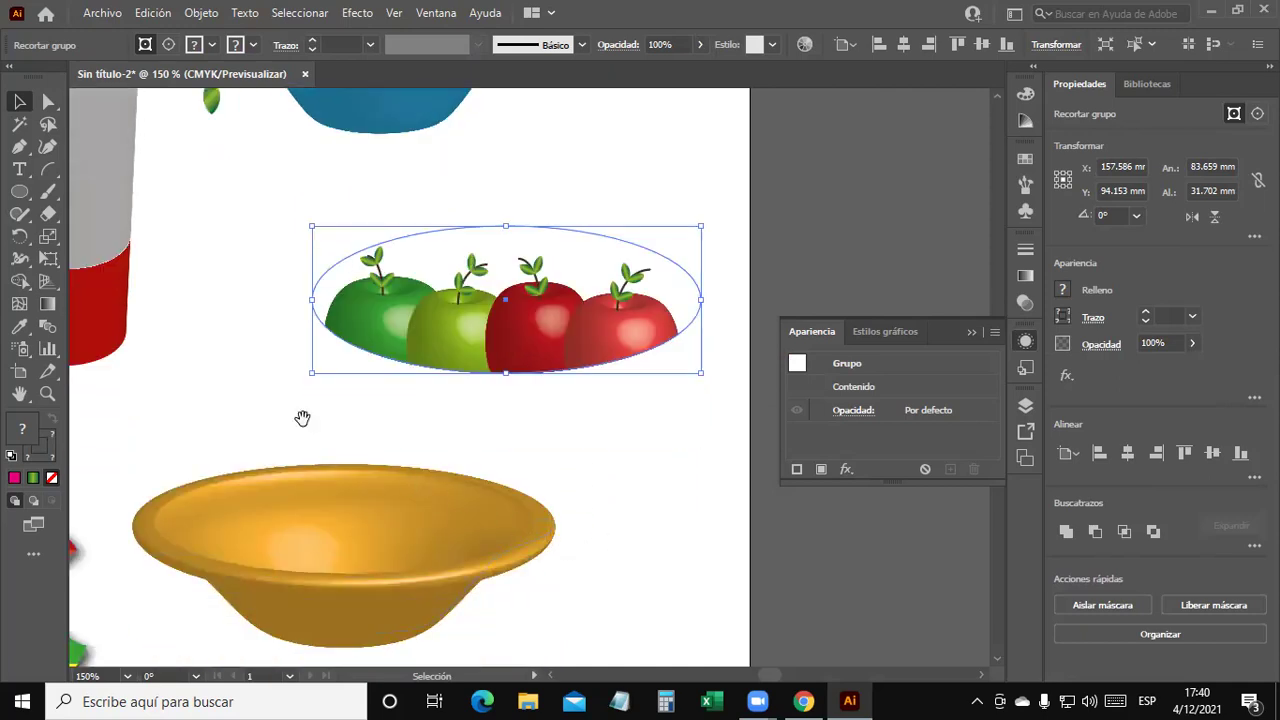
pyautogui.moveTo(300, 420); pyautogui.dragTo(510, 338)
# Drag the clipped apple group into the golden bowl and widen it to 85.074 mm across the rim.
pyautogui.click(250, 492)
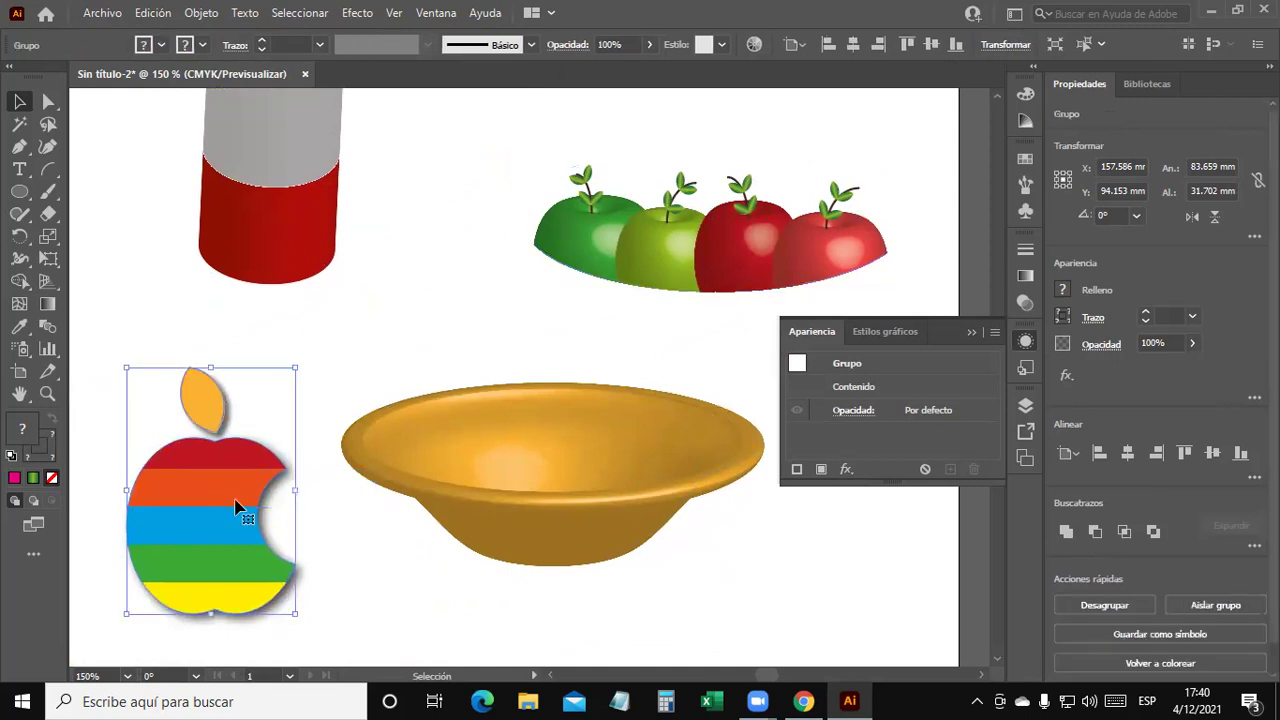
pyautogui.click(440, 580)
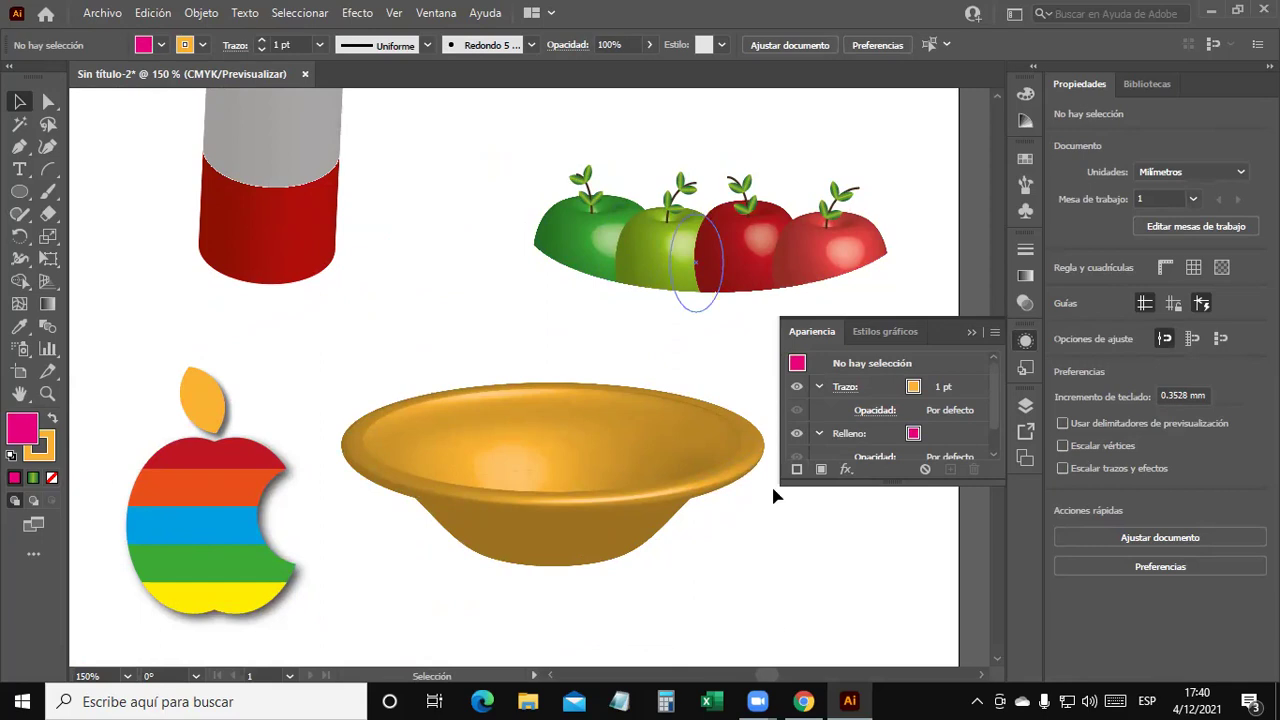
pyautogui.moveTo(755, 262); pyautogui.dragTo(592, 464)
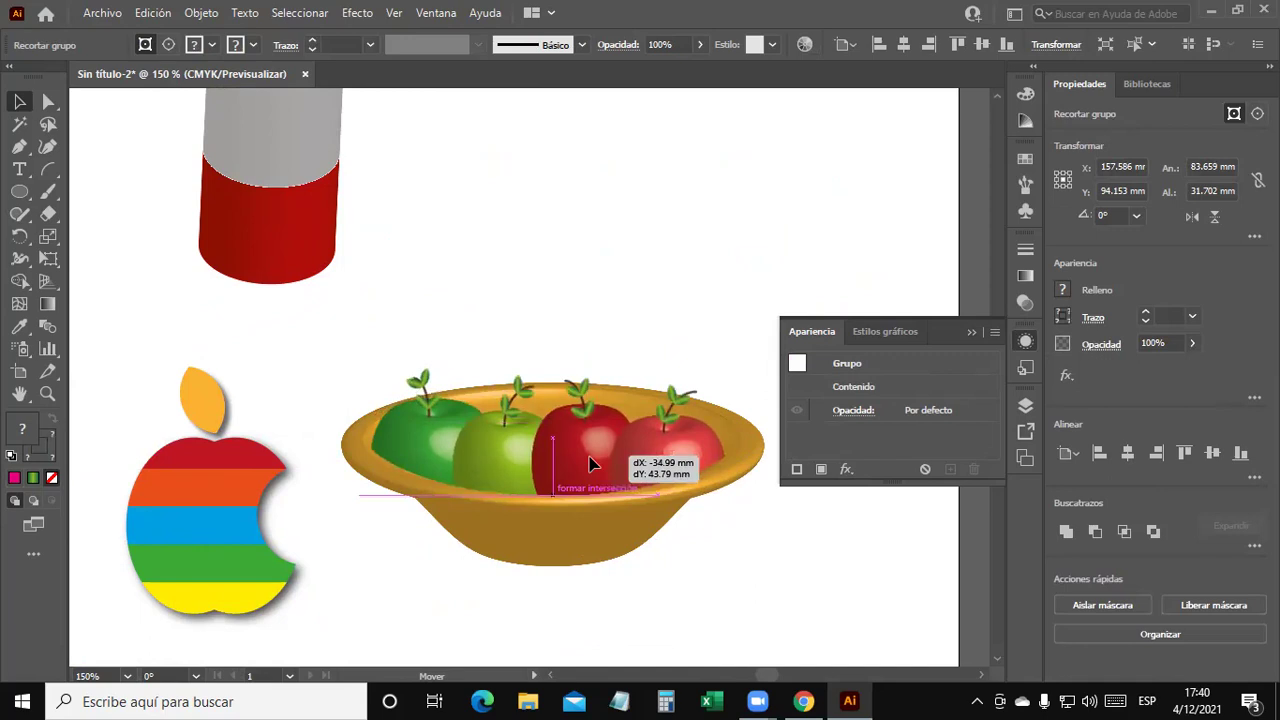
pyautogui.moveTo(591, 463); pyautogui.dragTo(587, 462)
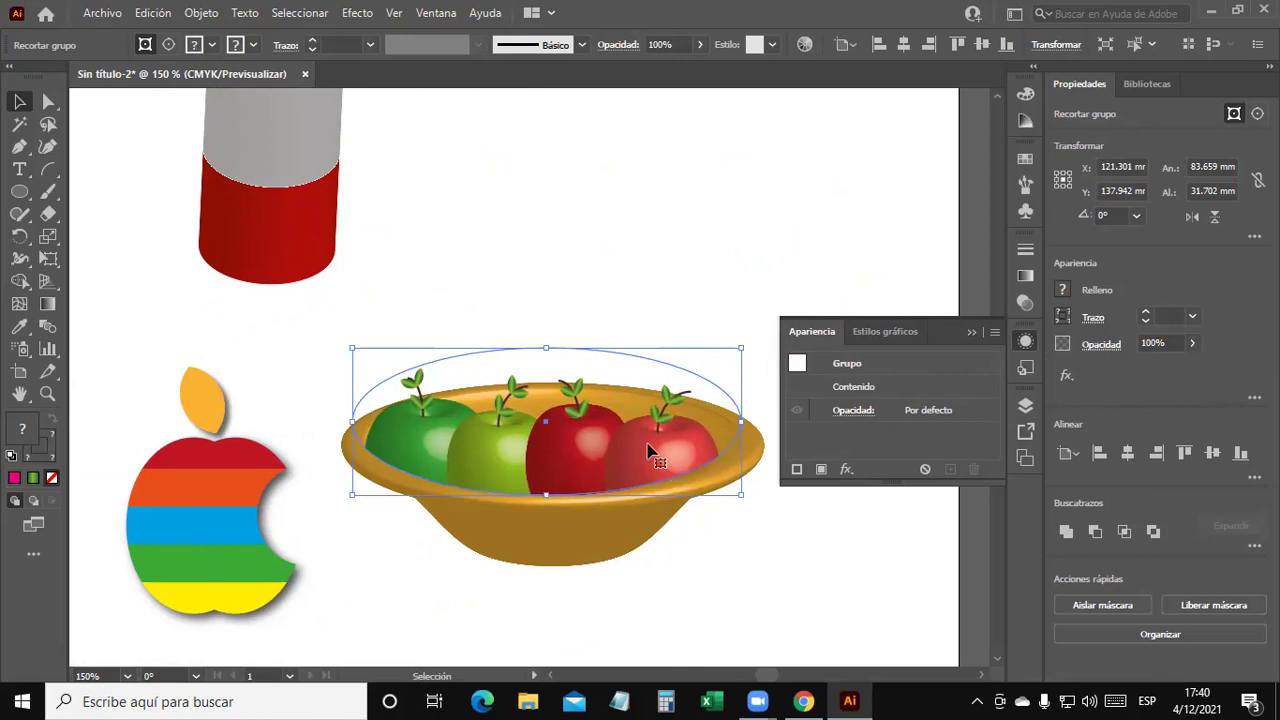
pyautogui.moveTo(546, 494); pyautogui.dragTo(559, 500)
pyautogui.moveTo(748, 425); pyautogui.dragTo(749, 424)
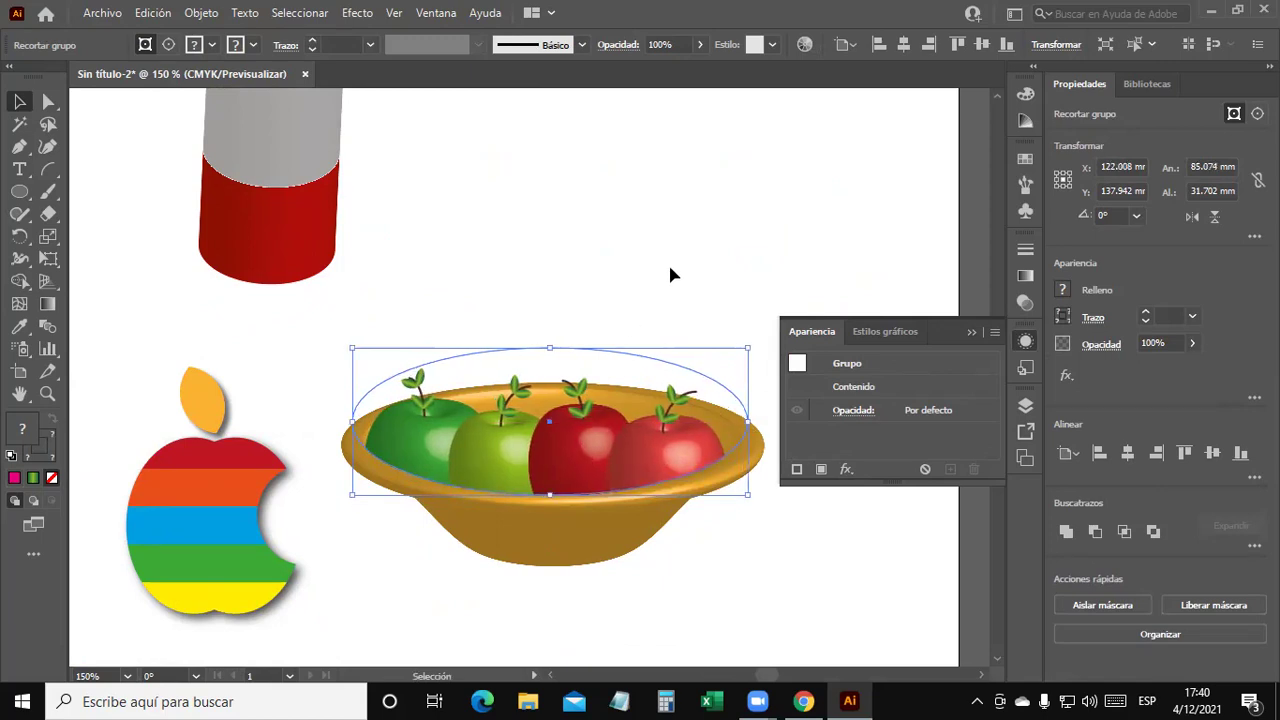
pyautogui.click(709, 290)
pyautogui.scroll(-1, 750, 520)
# Move the bowl and its apples left so they sit beside the rainbow apple logo.
pyautogui.scroll(-1, 744, 530)
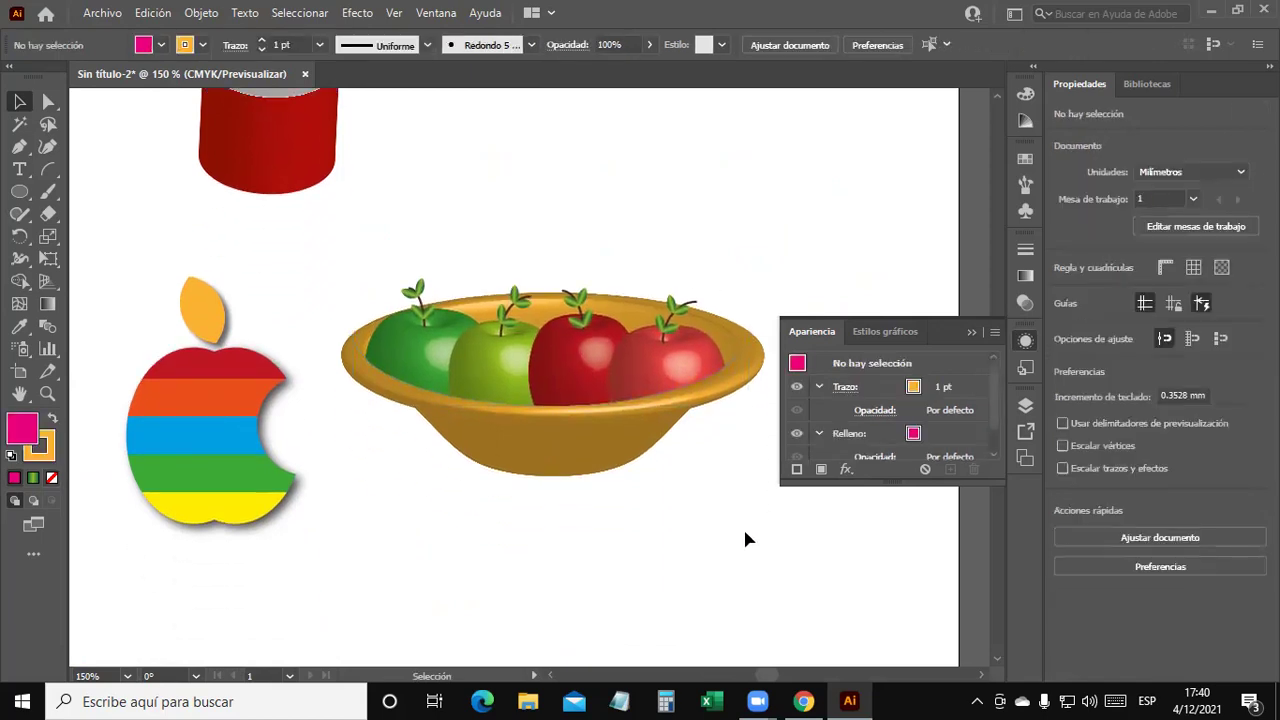
pyautogui.scroll(-1, 743, 526)
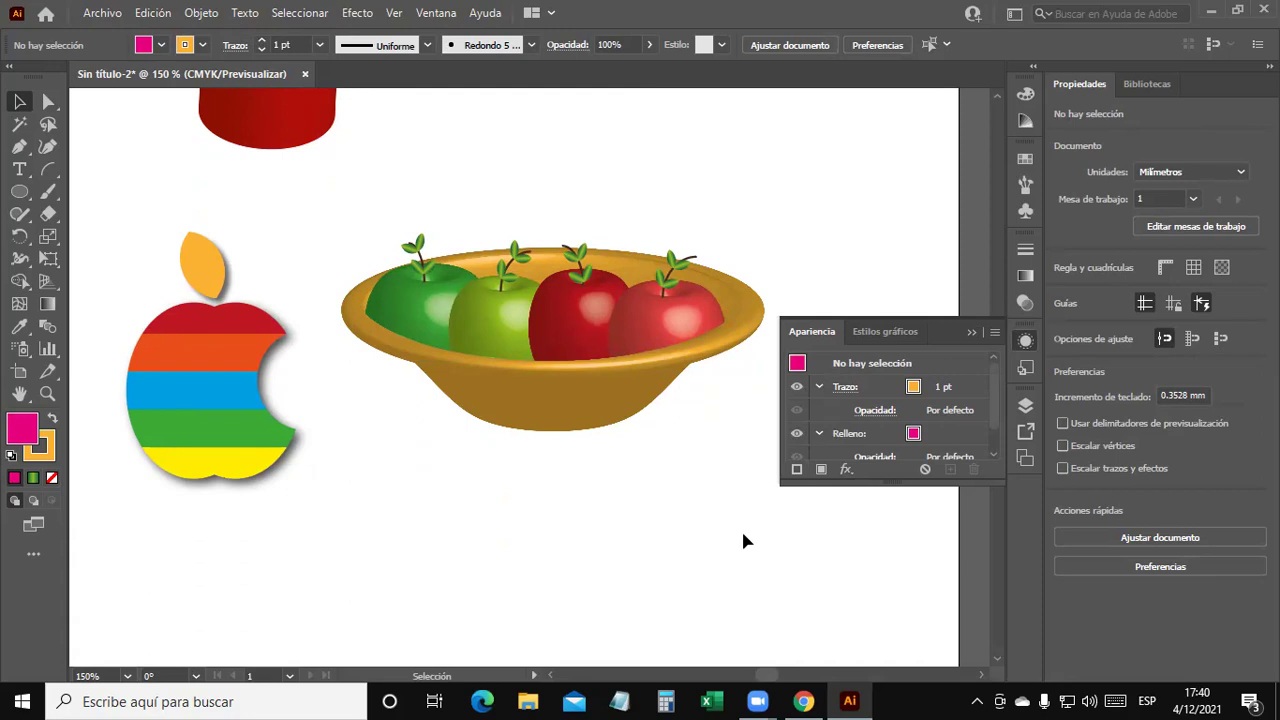
pyautogui.moveTo(657, 214)
pyautogui.mouseDown()
pyautogui.moveTo(531, 420)
pyautogui.moveTo(484, 566)
pyautogui.mouseUp()
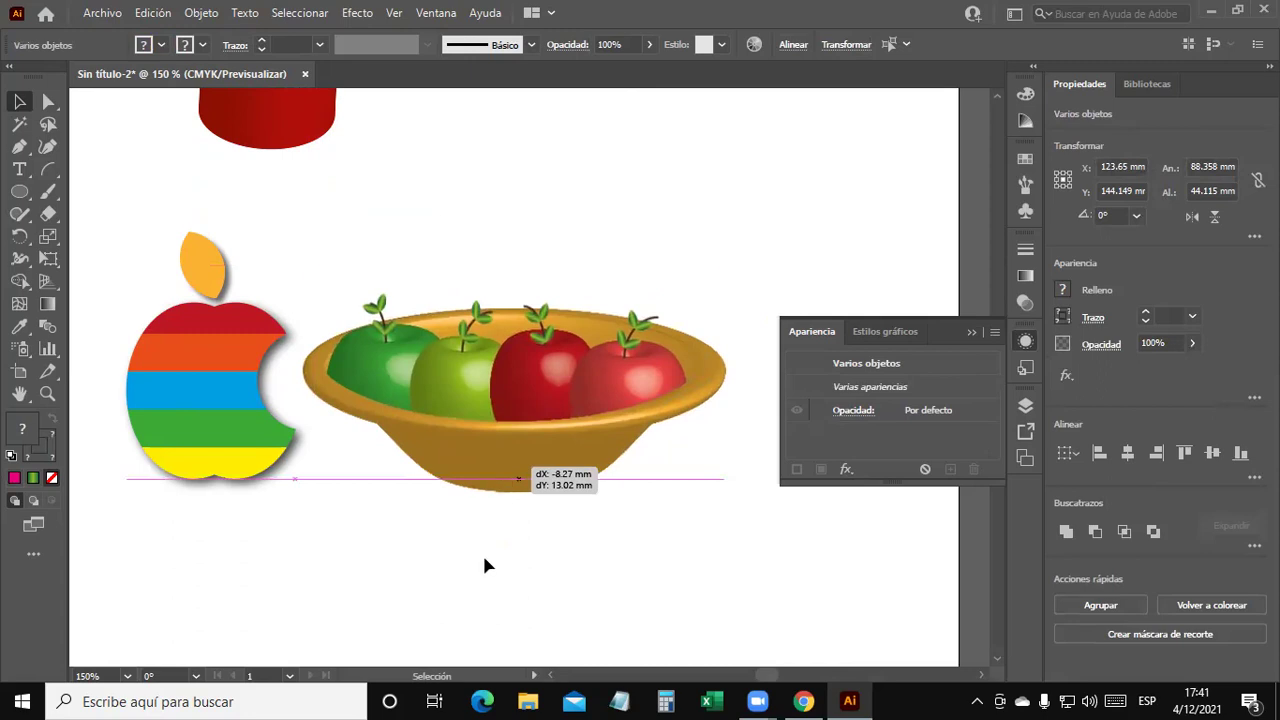
pyautogui.click(438, 554)
pyautogui.click(968, 330)
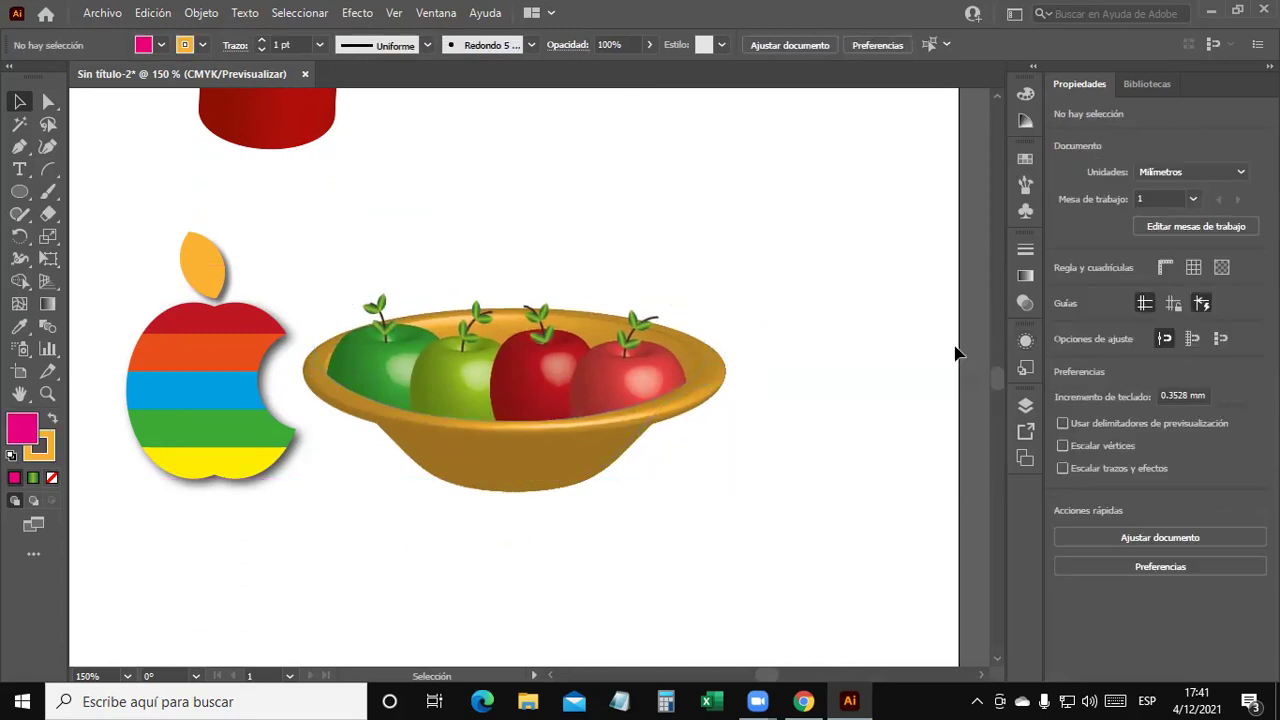
# Zoom in on the rainbow apple logo and the fruit bowl.
pyautogui.scroll(1, 268, 505)
pyautogui.click(275, 503)
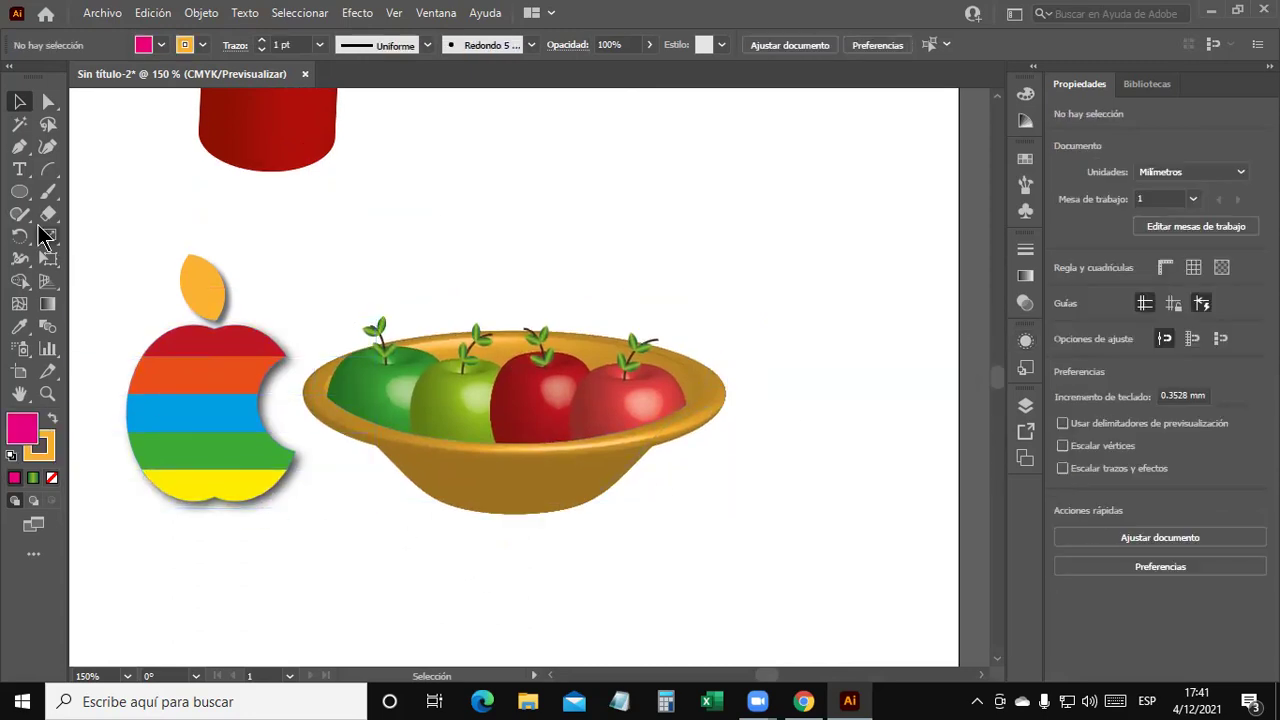
pyautogui.click(49, 393)
pyautogui.moveTo(97, 226)
pyautogui.mouseDown()
pyautogui.moveTo(247, 187)
pyautogui.moveTo(183, 106)
pyautogui.mouseUp()
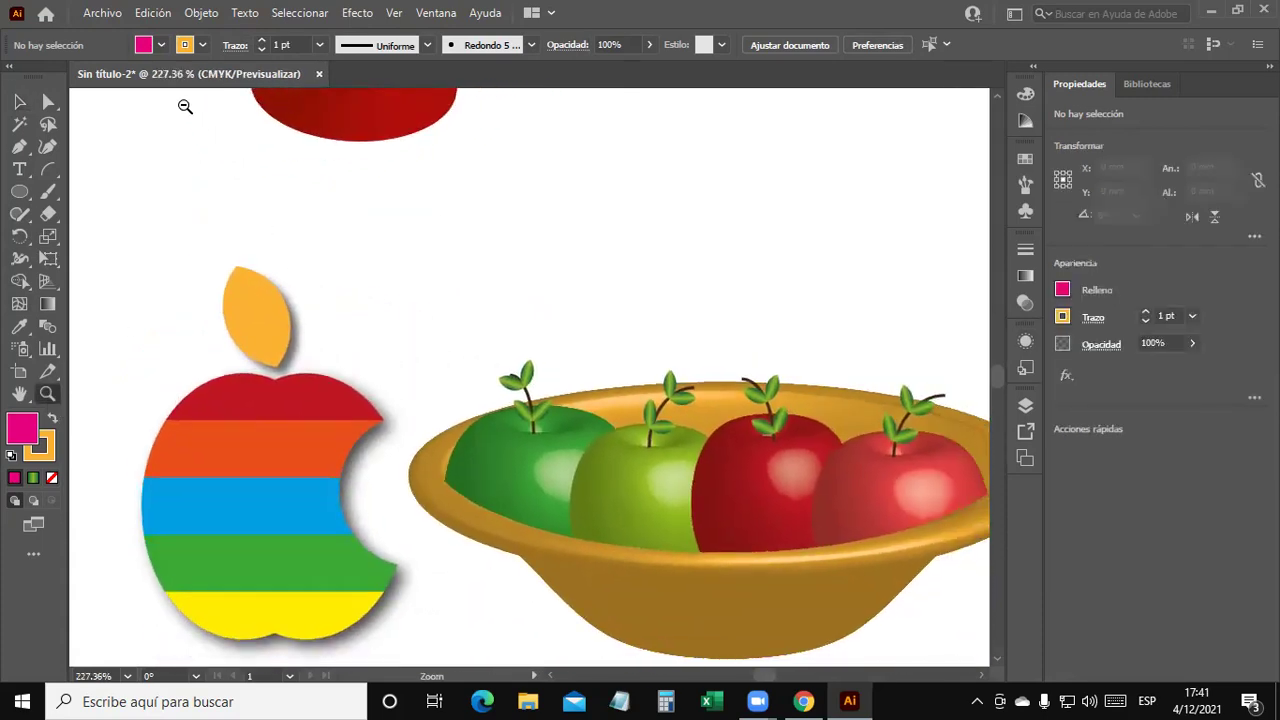
pyautogui.scroll(-3, 400, 441)
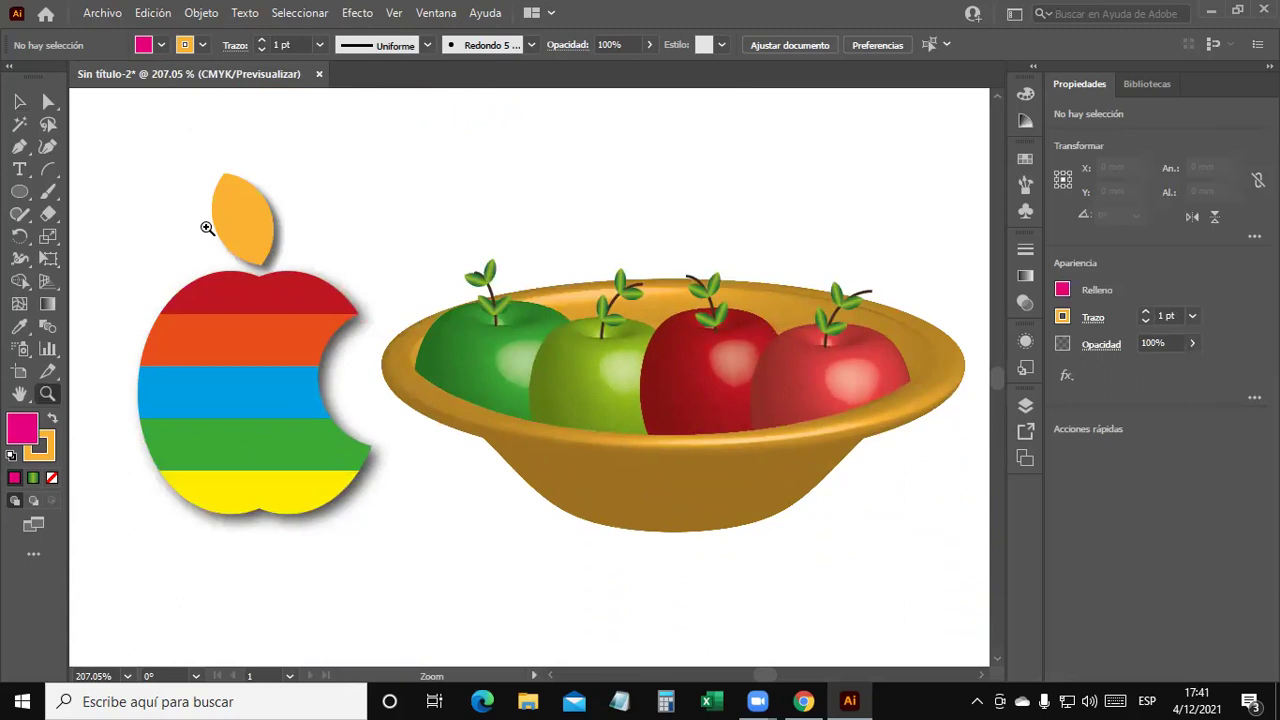
pyautogui.click(22, 102)
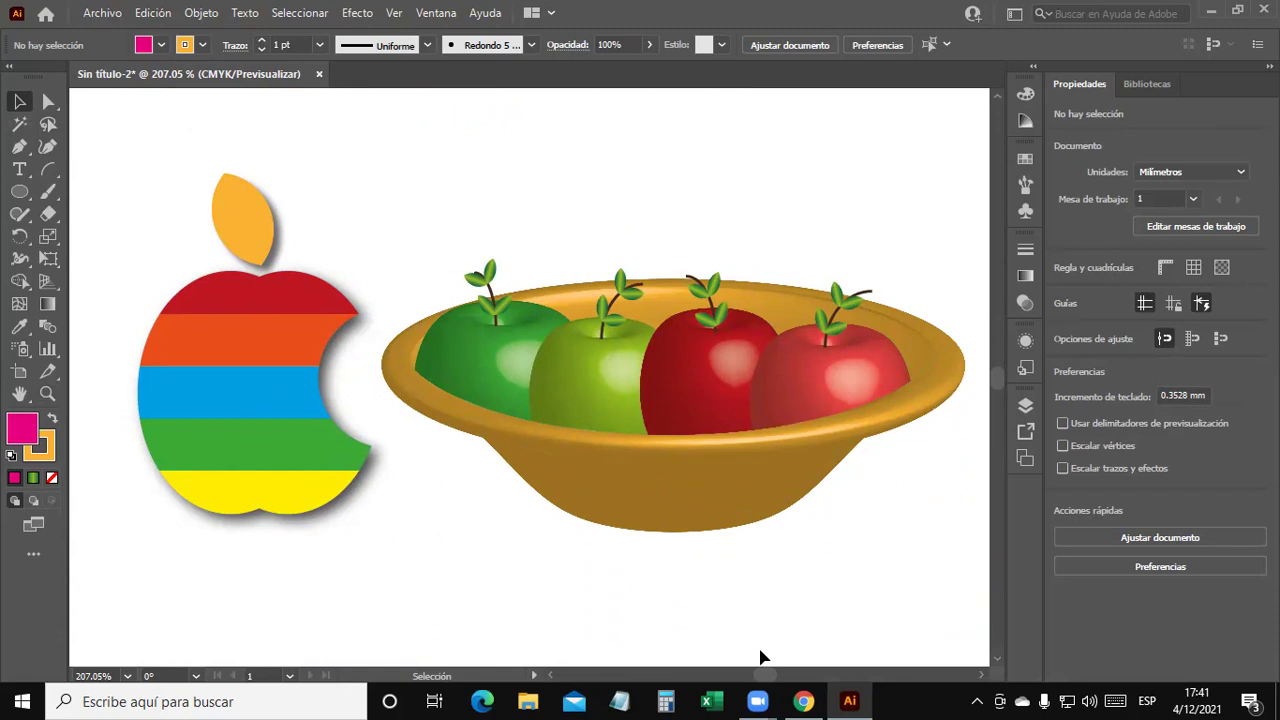
# Paste the finished artwork screenshot into the Photoshop sábados 4-7 pm WhatsApp chat and send it.
pyautogui.click(806, 703)
pyautogui.scroll(-2, 700, 530)
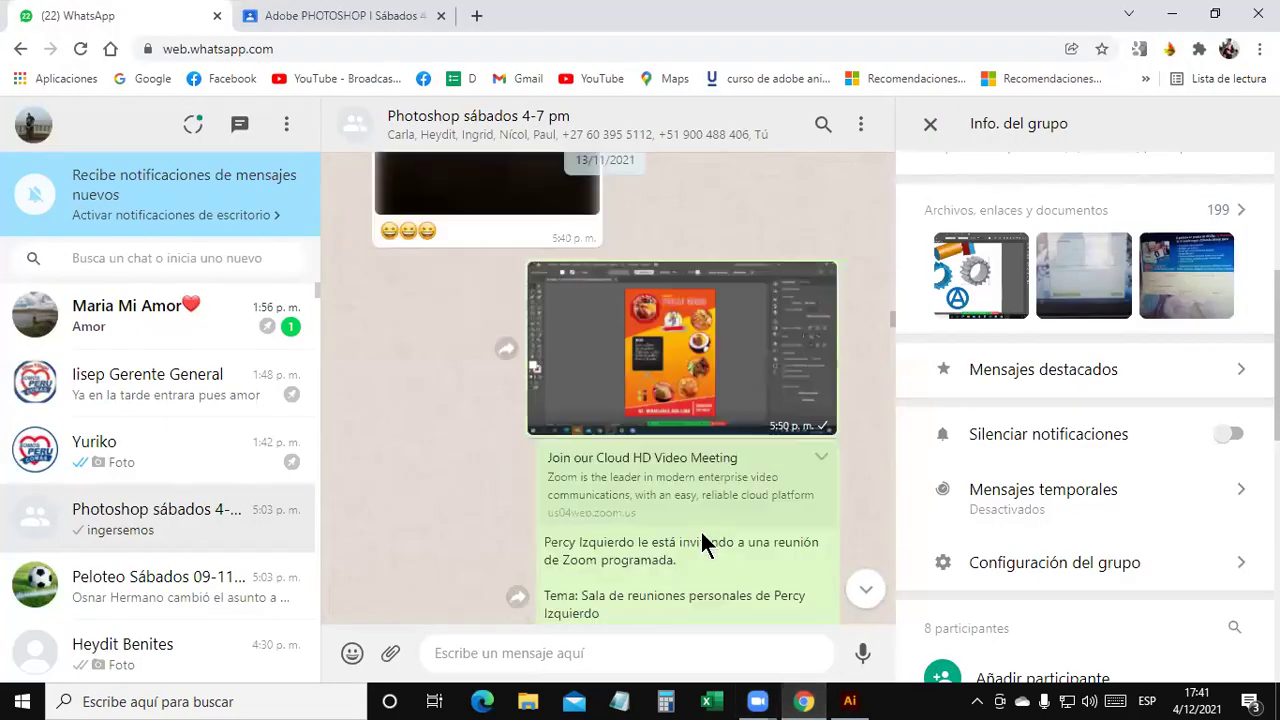
pyautogui.moveTo(893, 378); pyautogui.dragTo(886, 646)
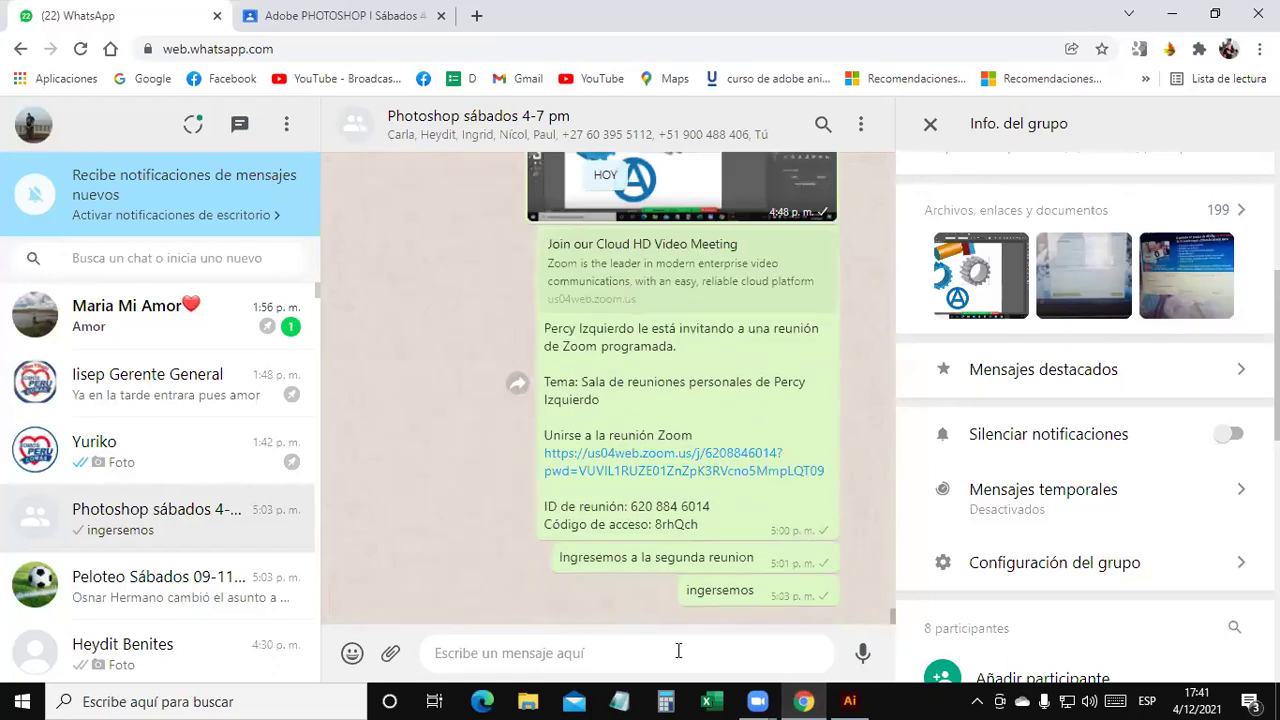
pyautogui.hotkey('ctrl', 'v')
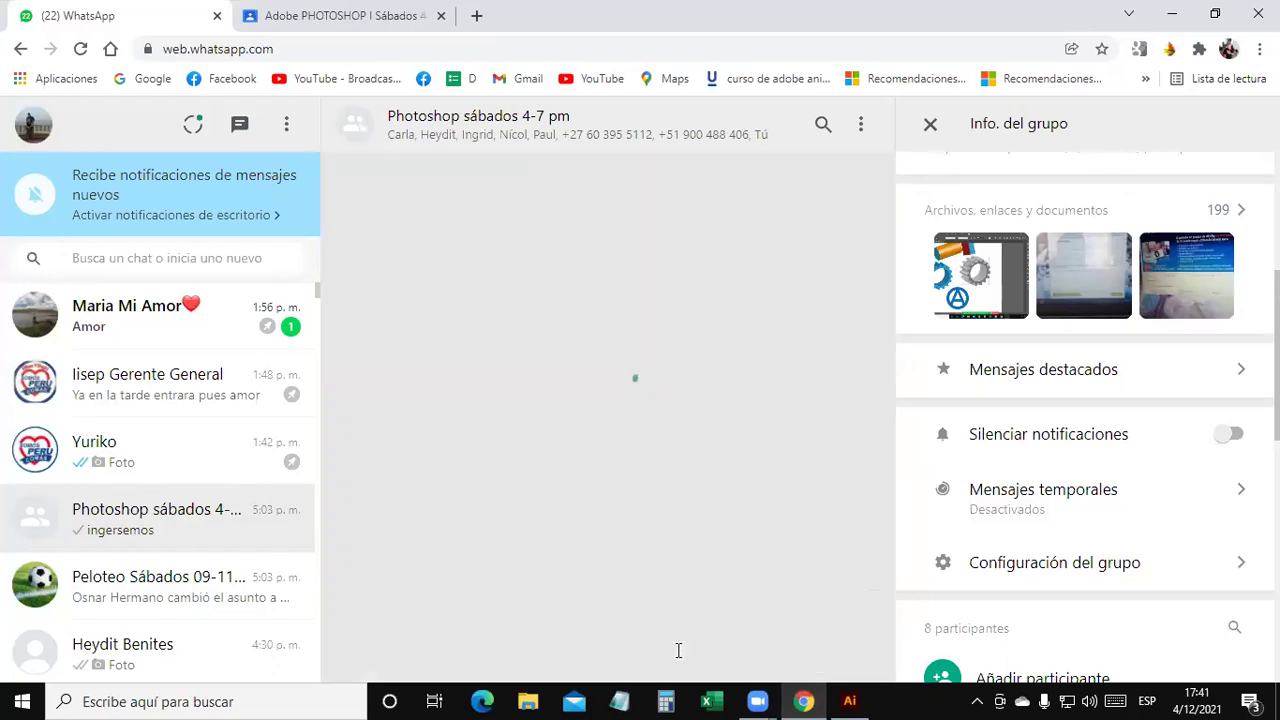
pyautogui.press('Escape')
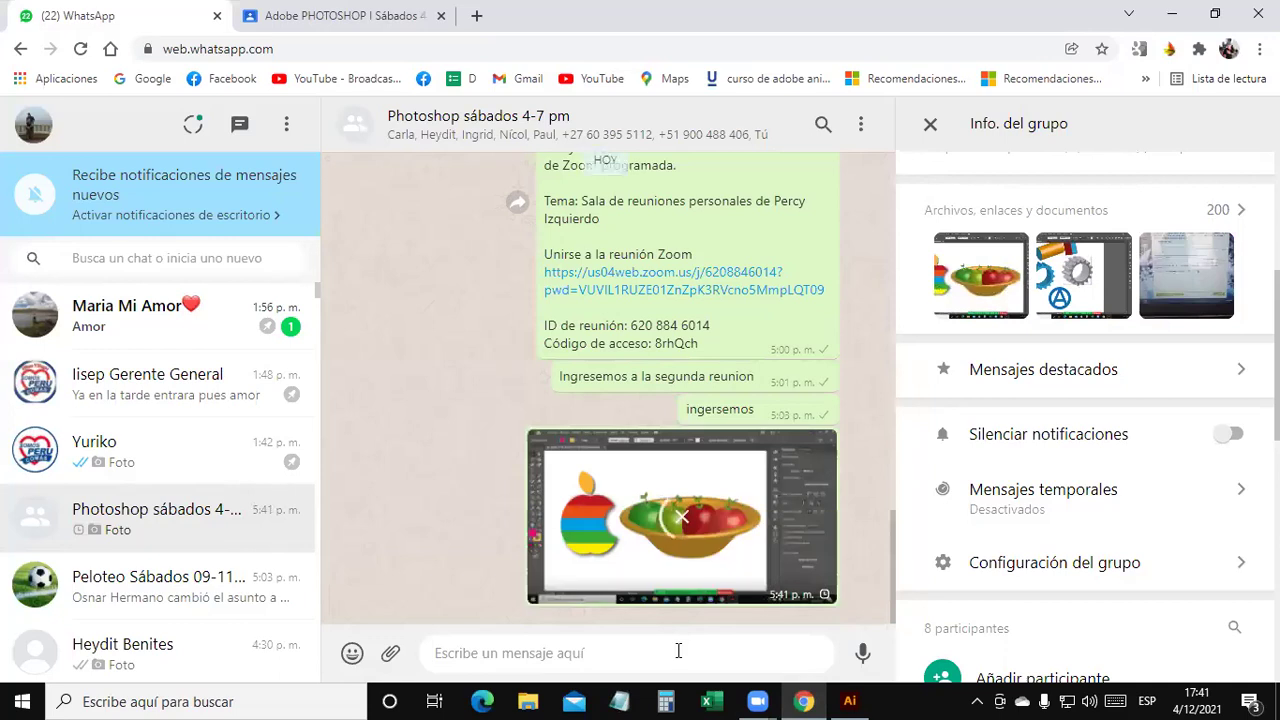